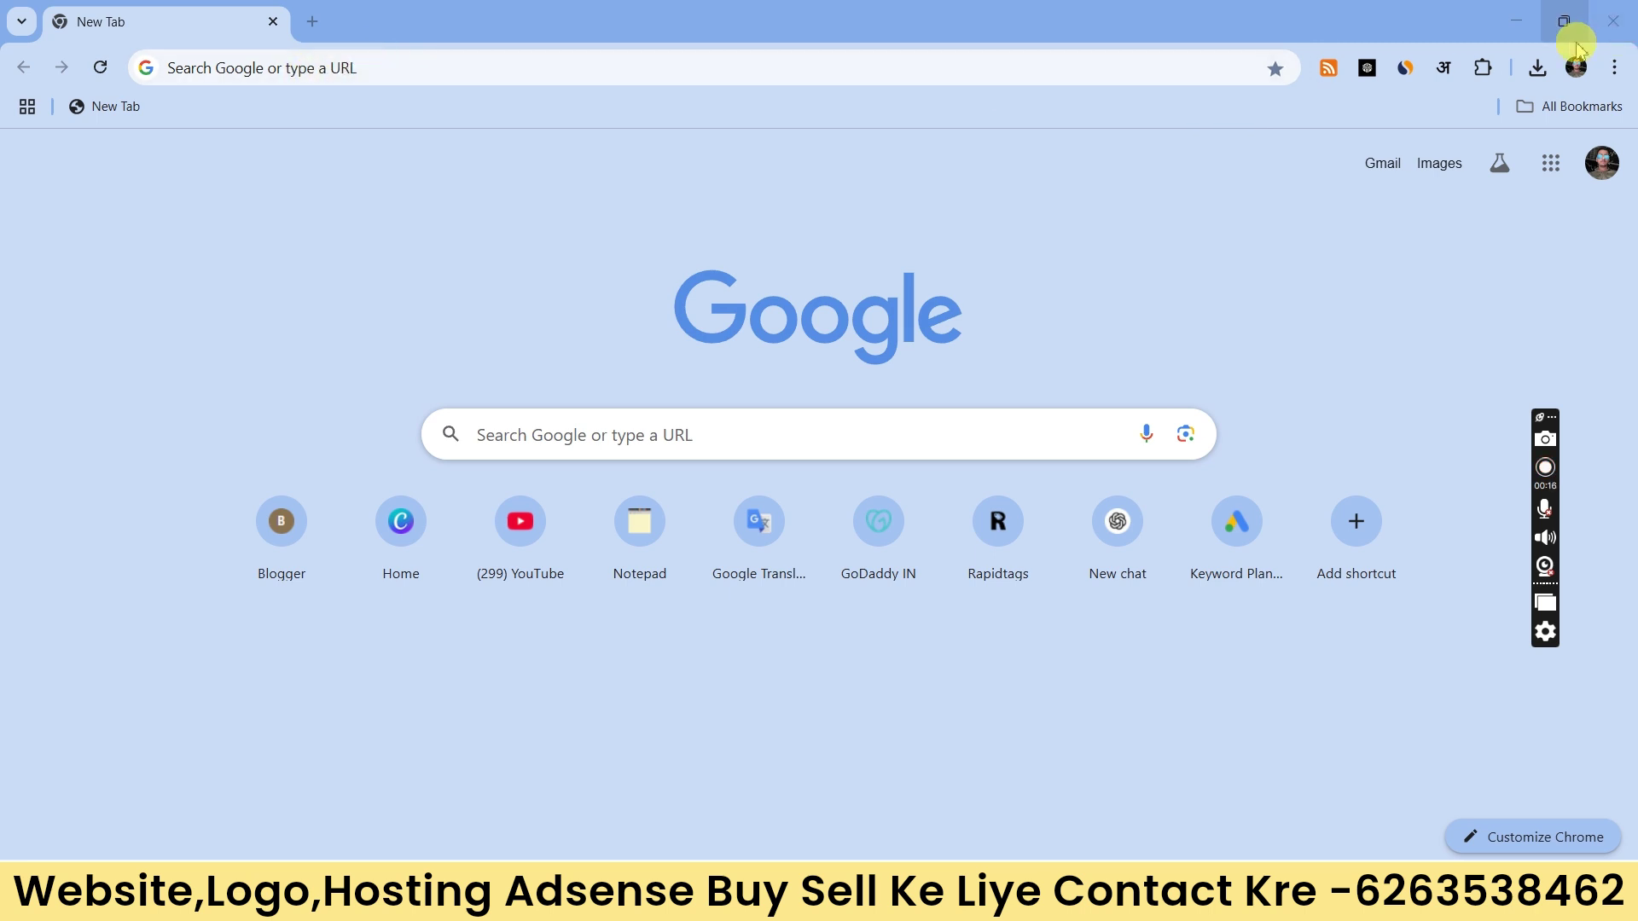
# Step: Open Google Trends and go to its Explore page
pyautogui.moveTo(1578, 50)
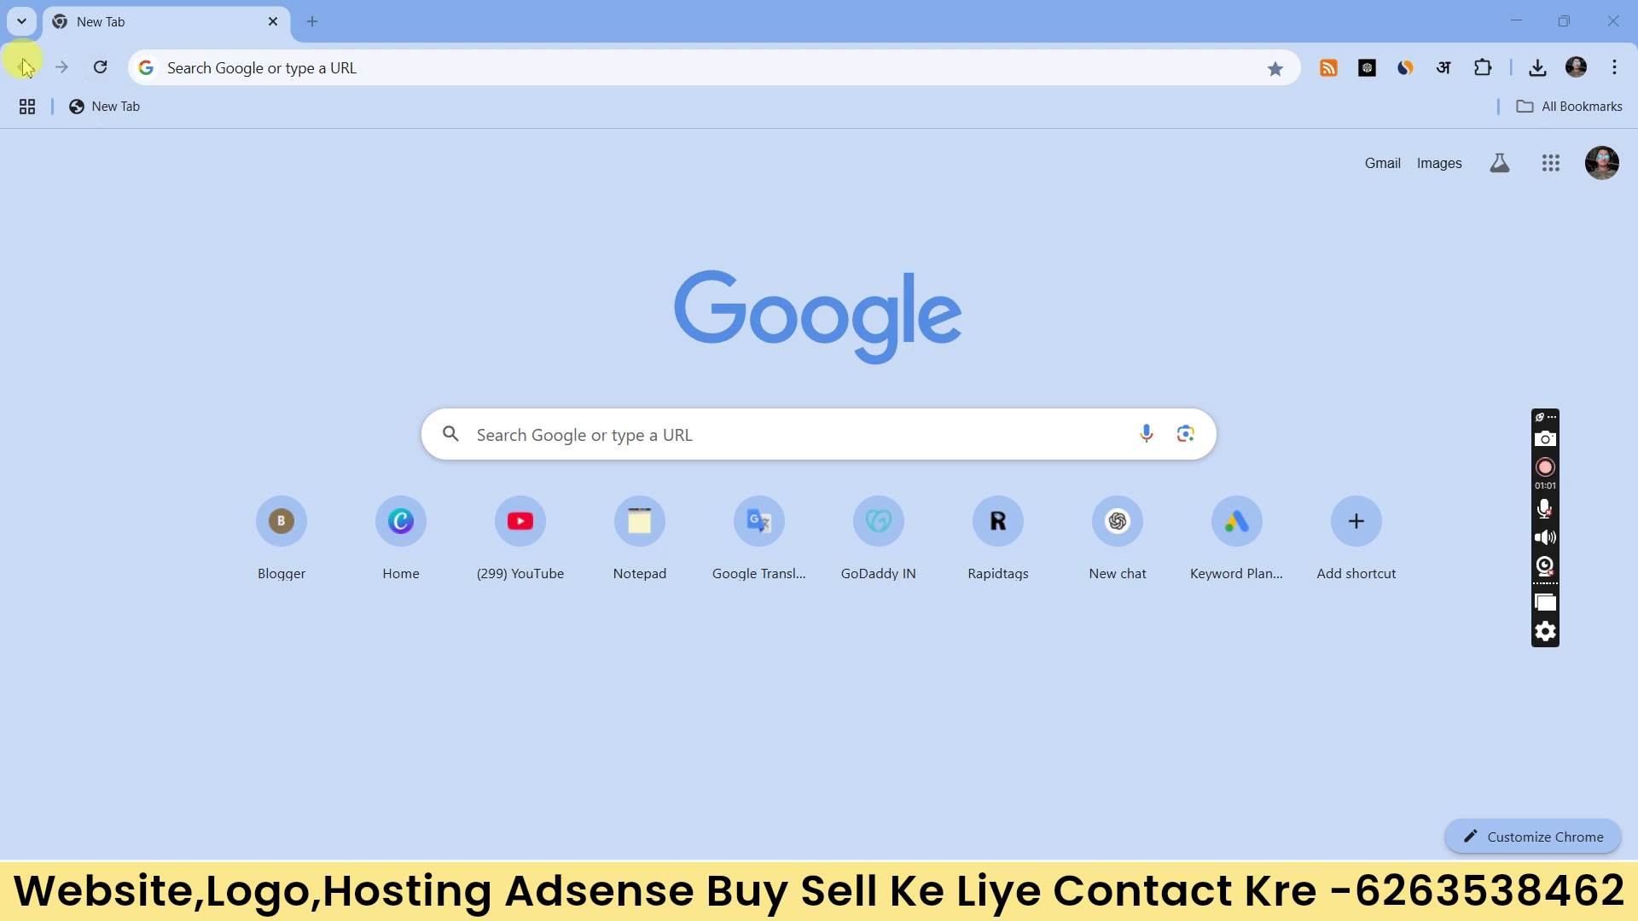
pyautogui.click(278, 66)
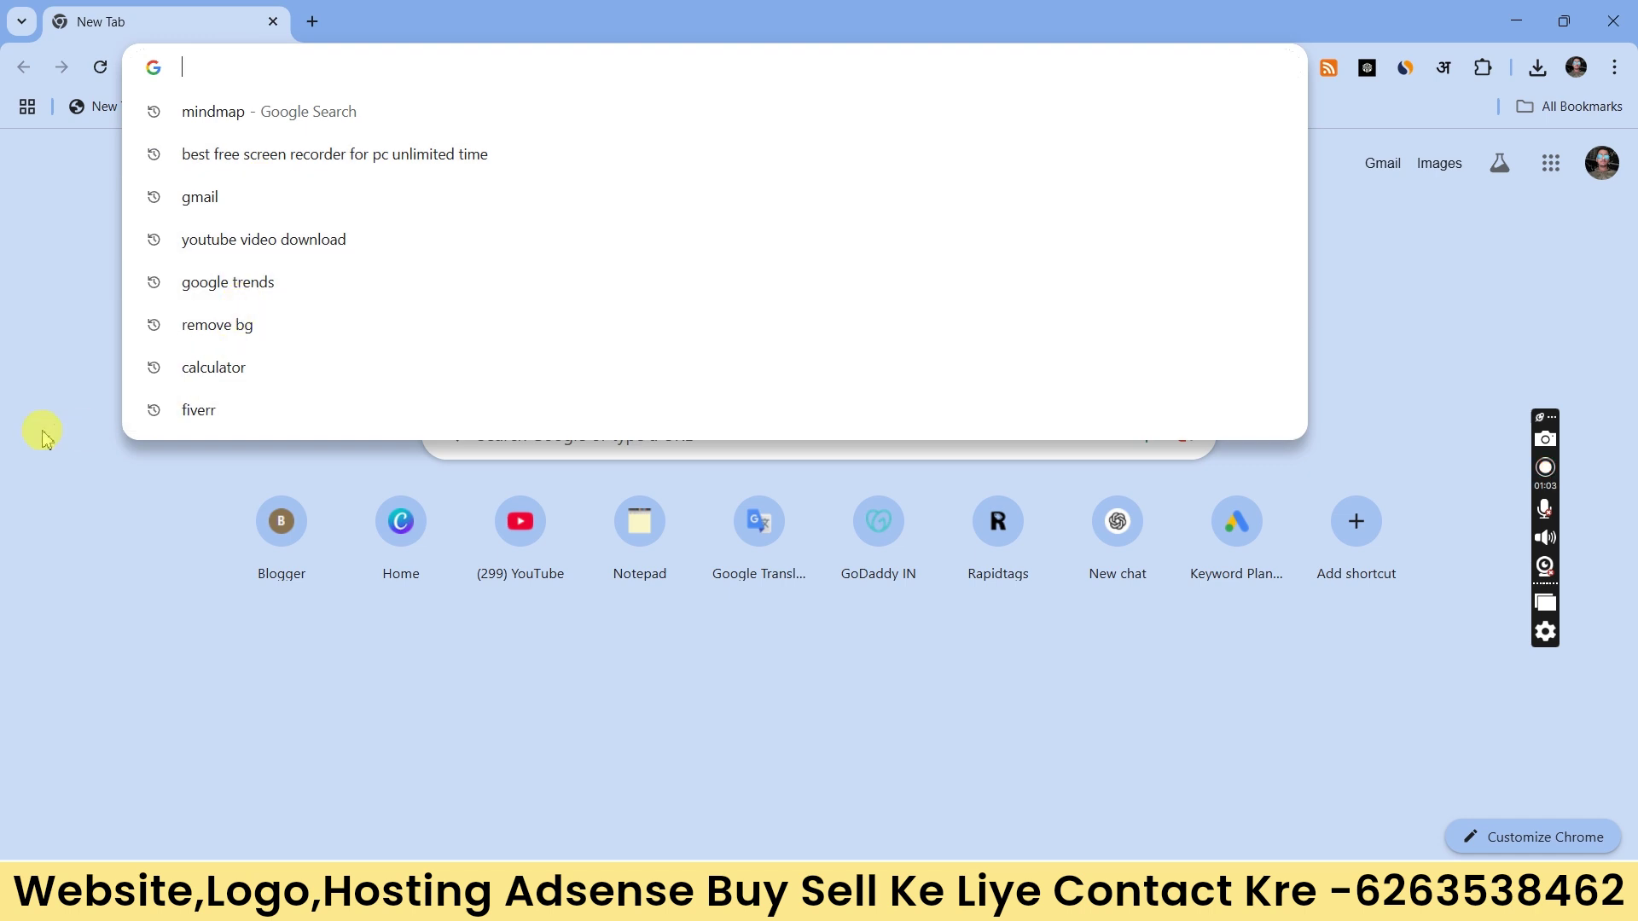
pyautogui.write('goog')
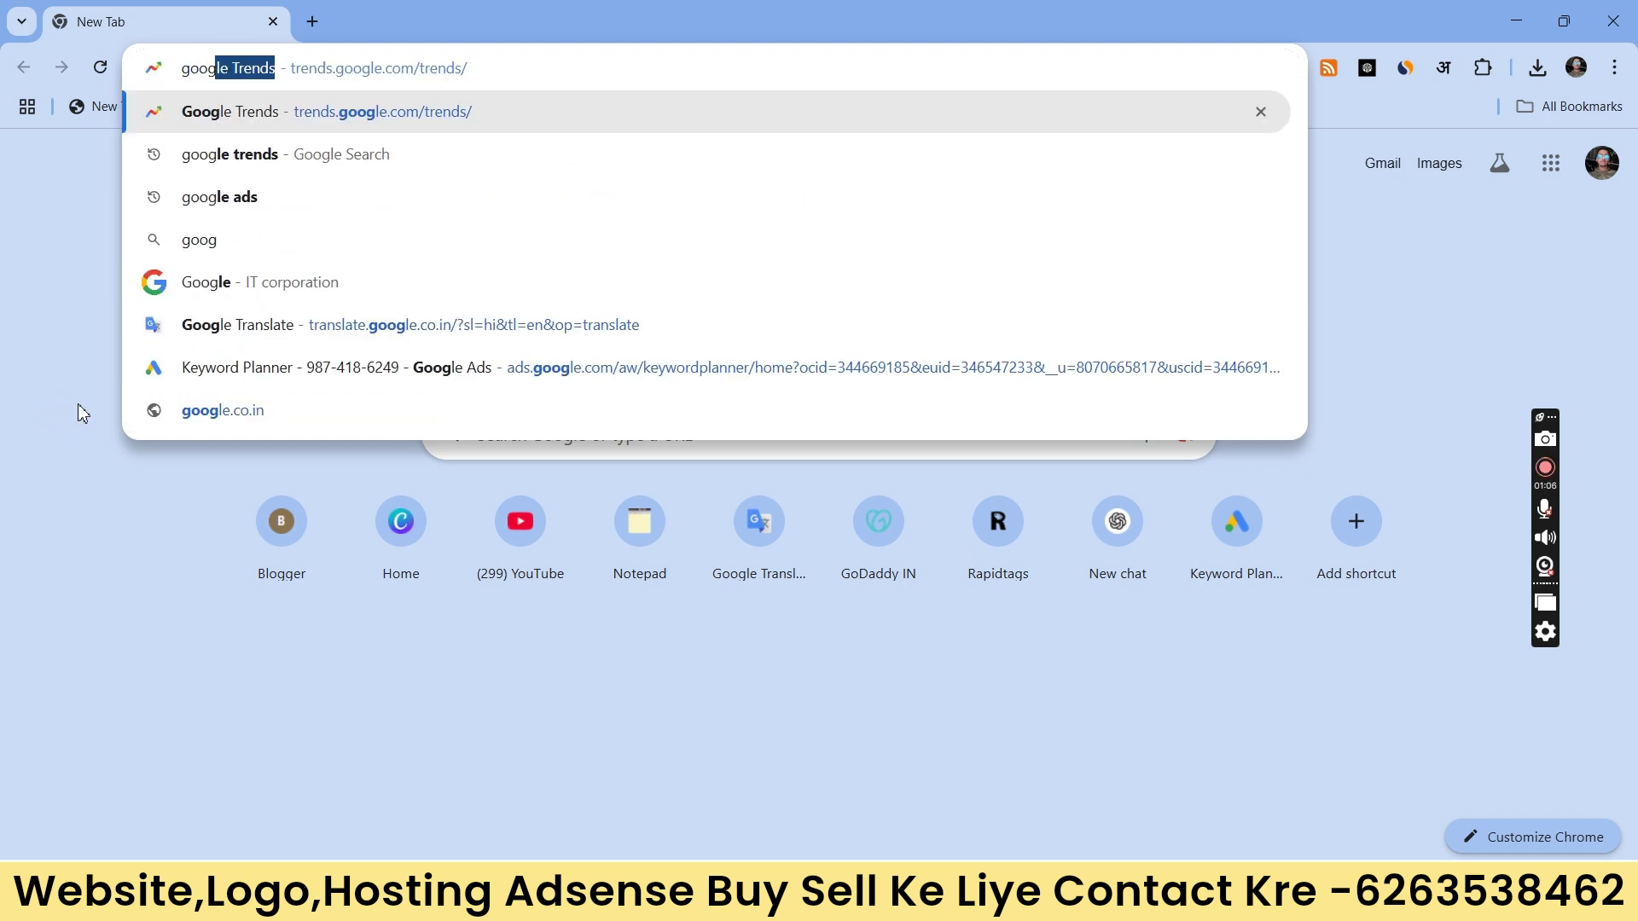
pyautogui.press('Return')
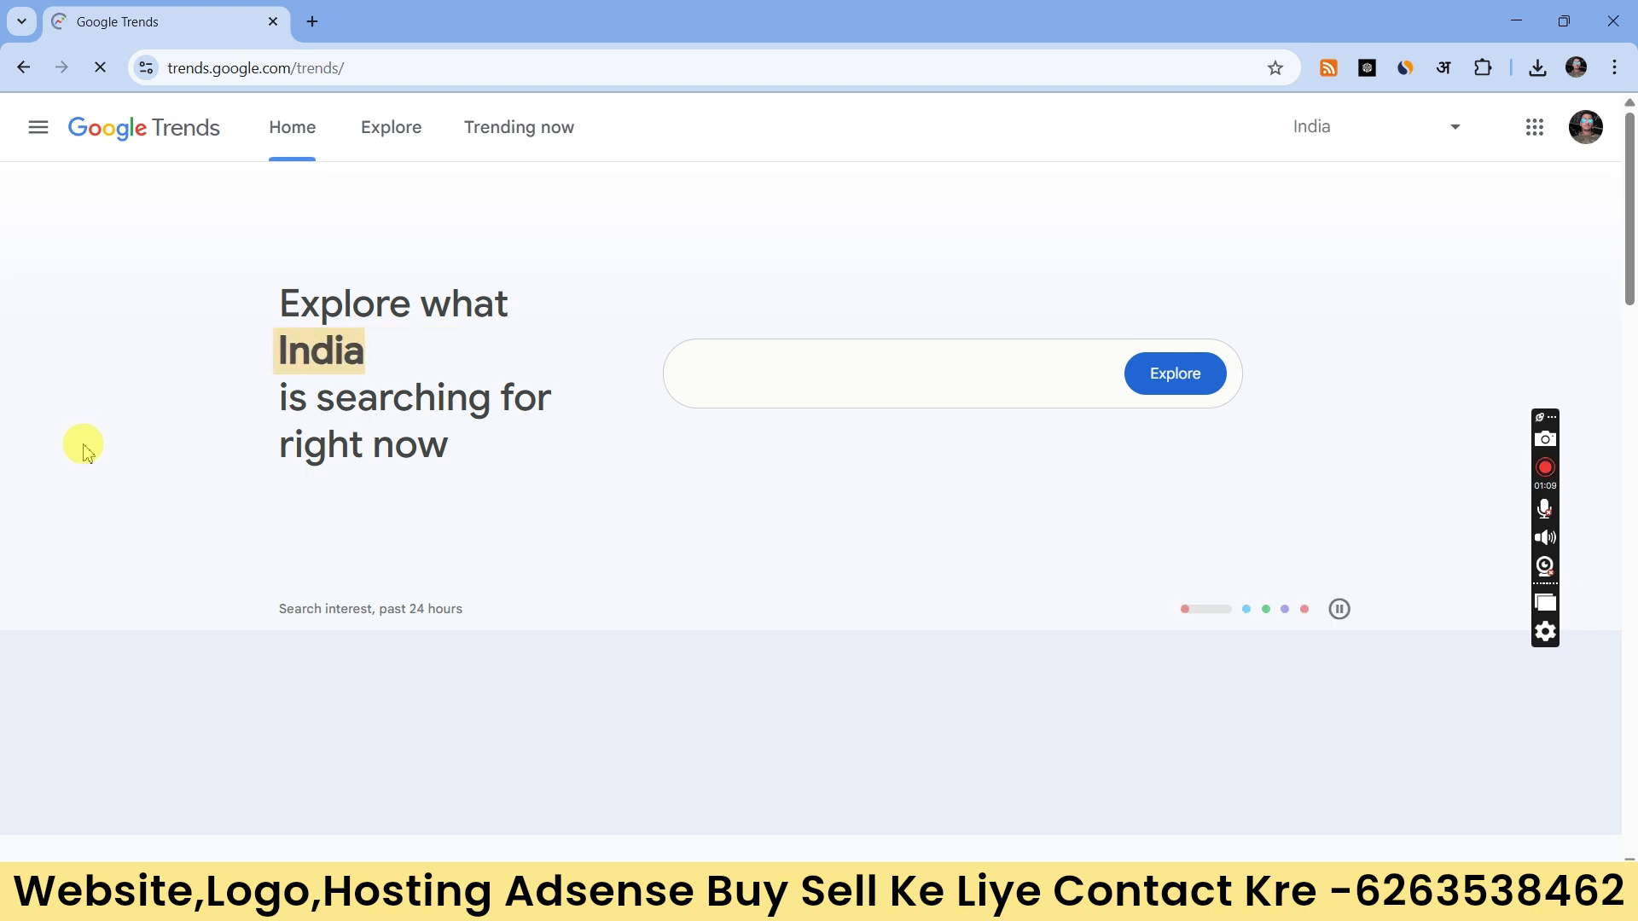
pyautogui.click(39, 134)
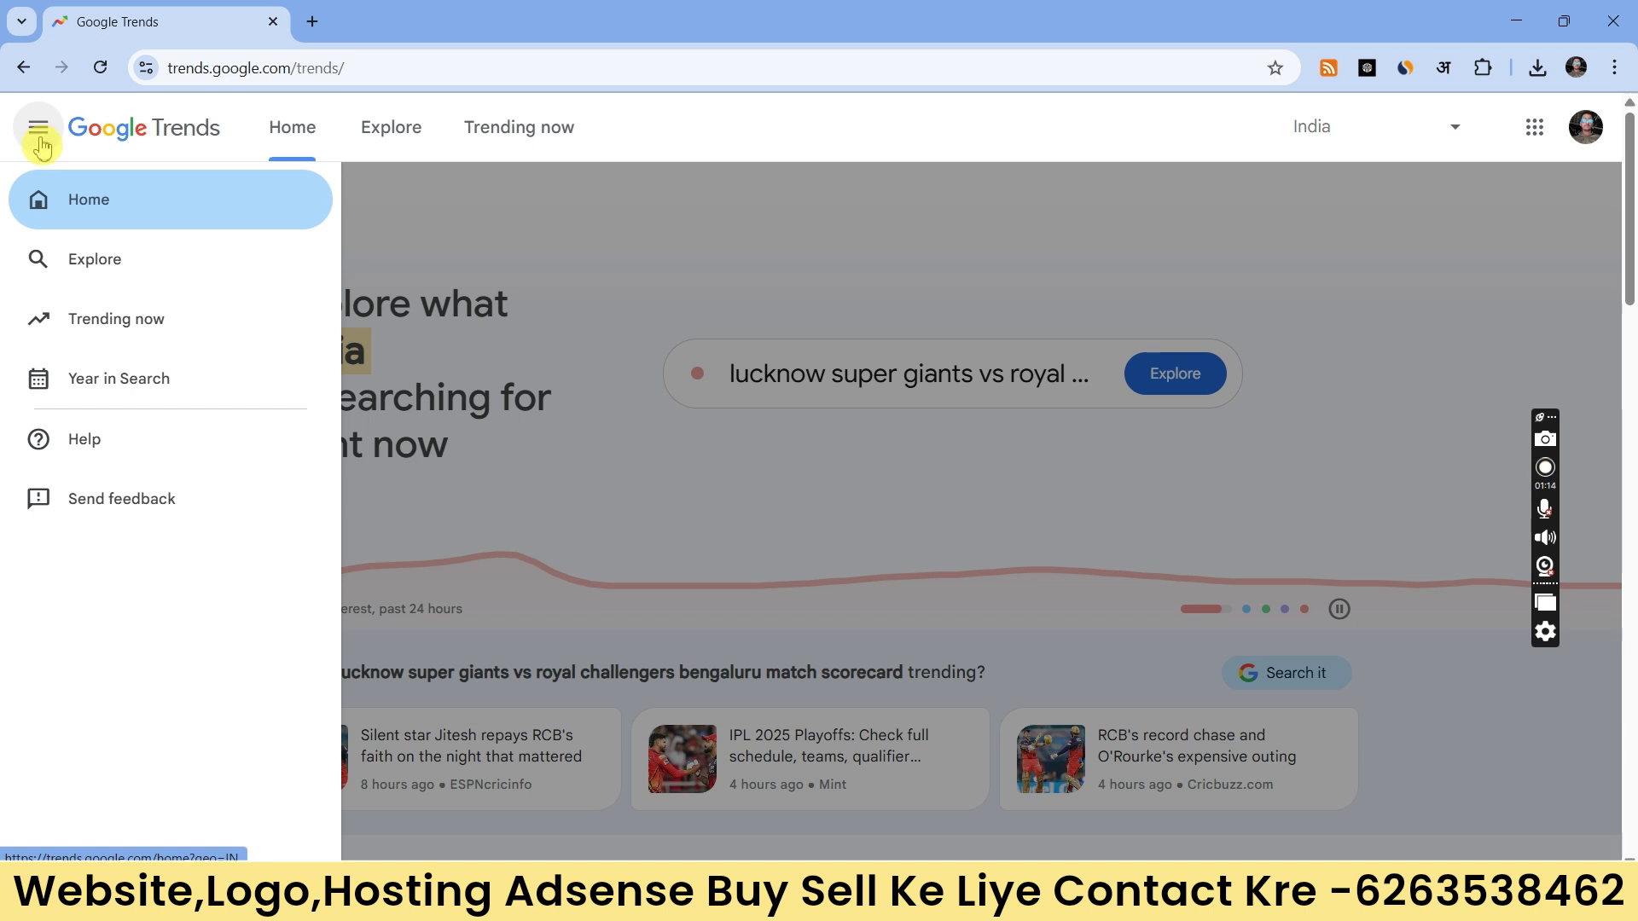
pyautogui.click(83, 267)
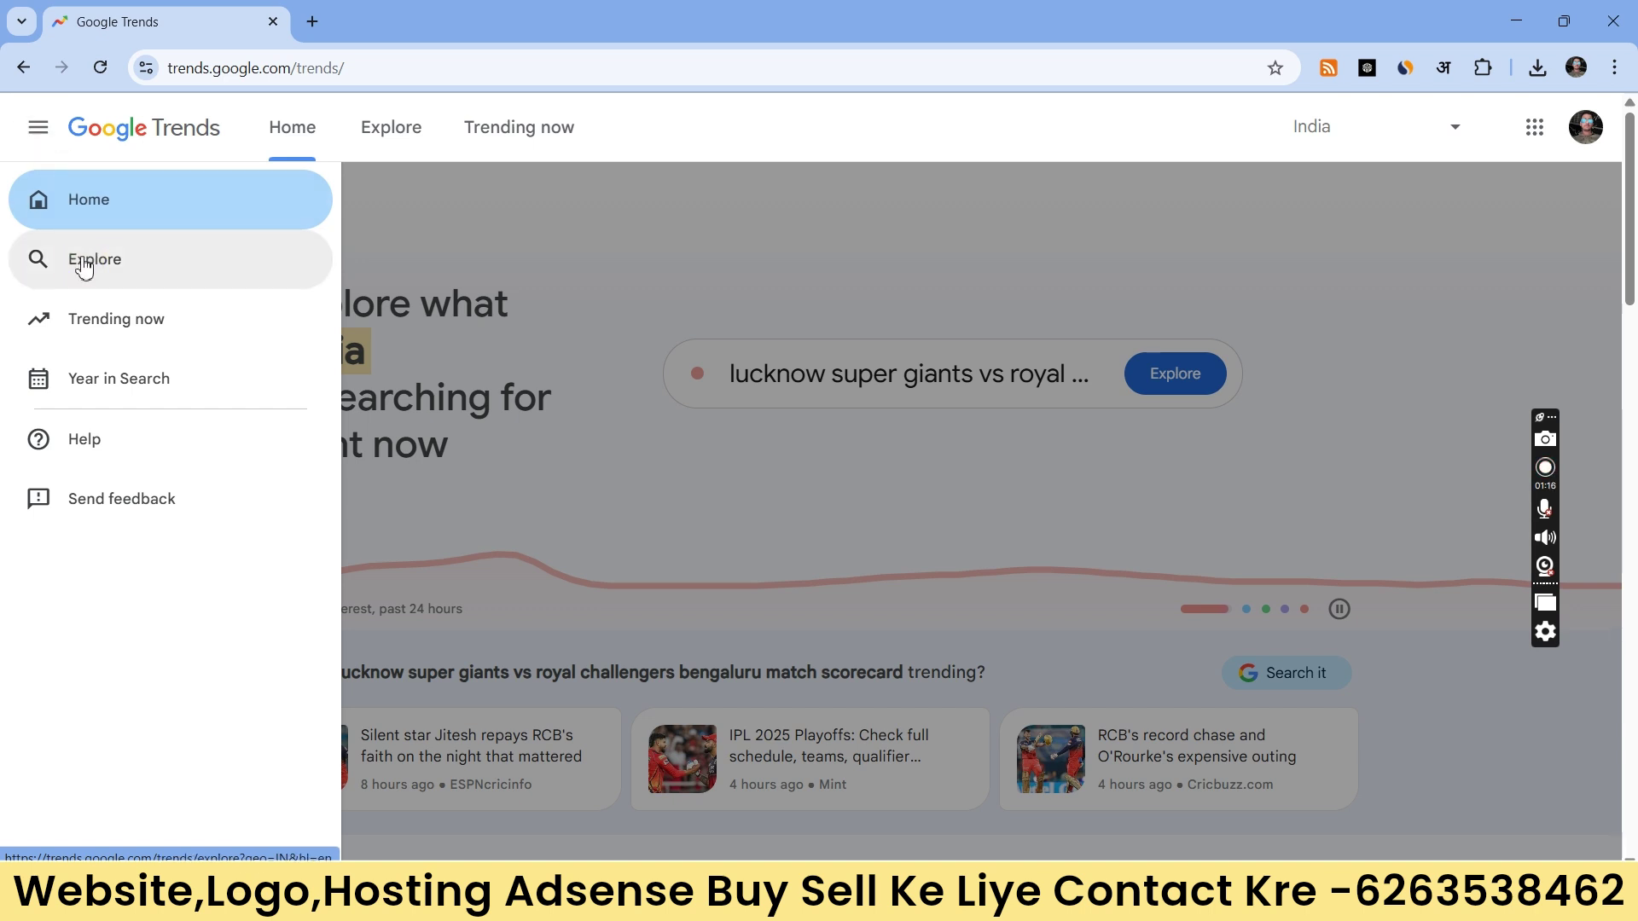
pyautogui.click(83, 264)
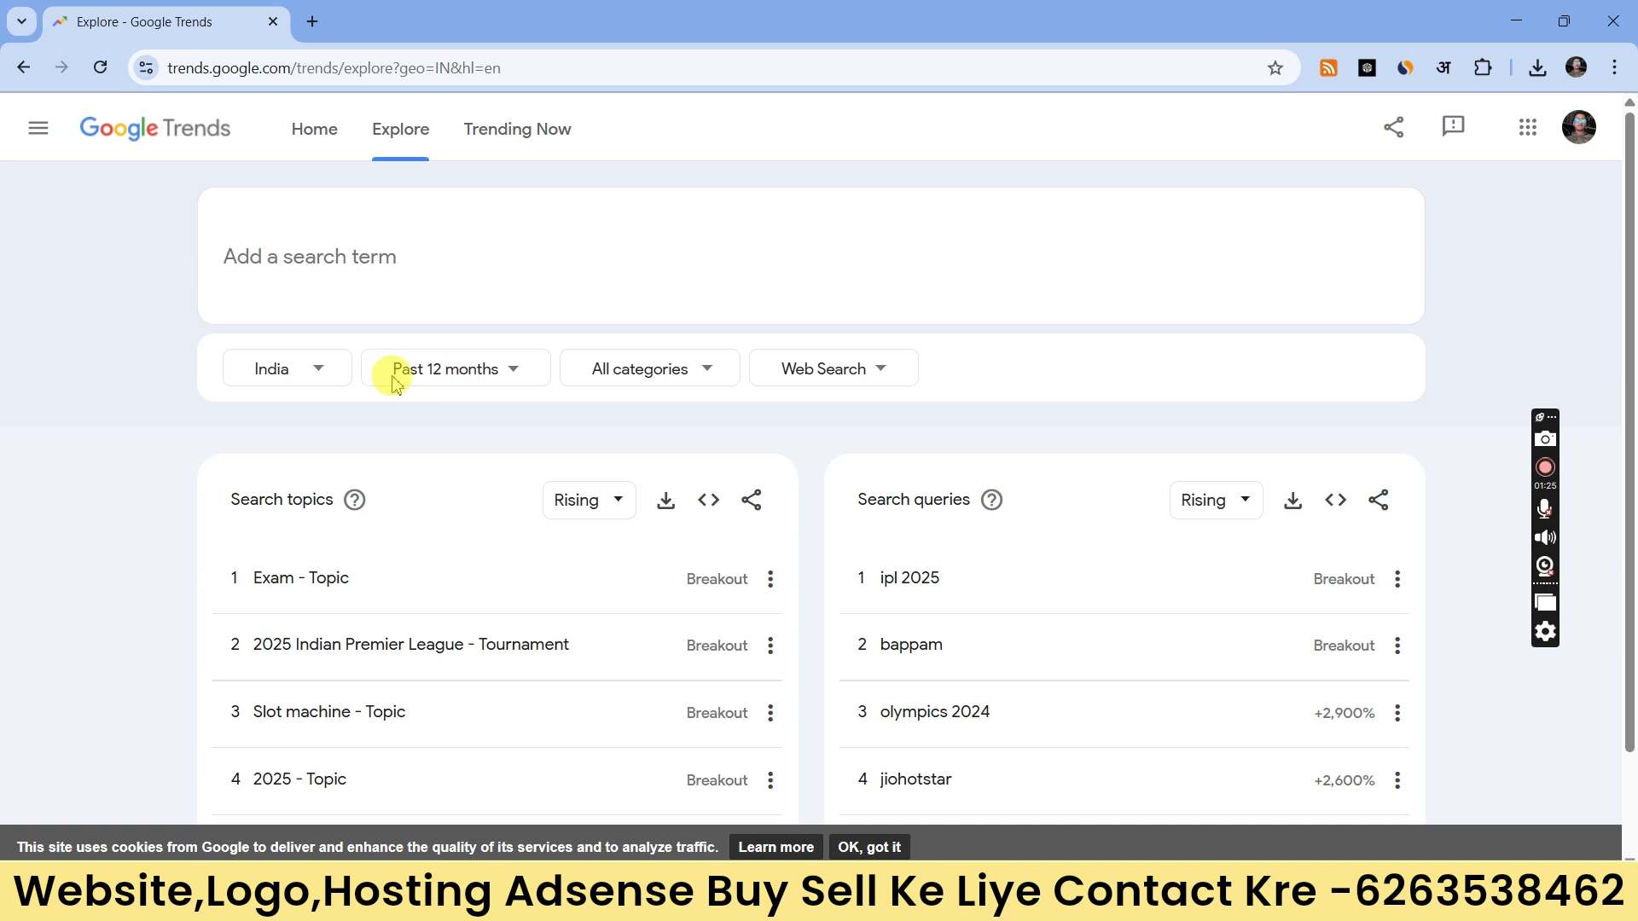
# Step: Set the time range to the past 30 days and view the second page of rising search queries
pyautogui.click(447, 386)
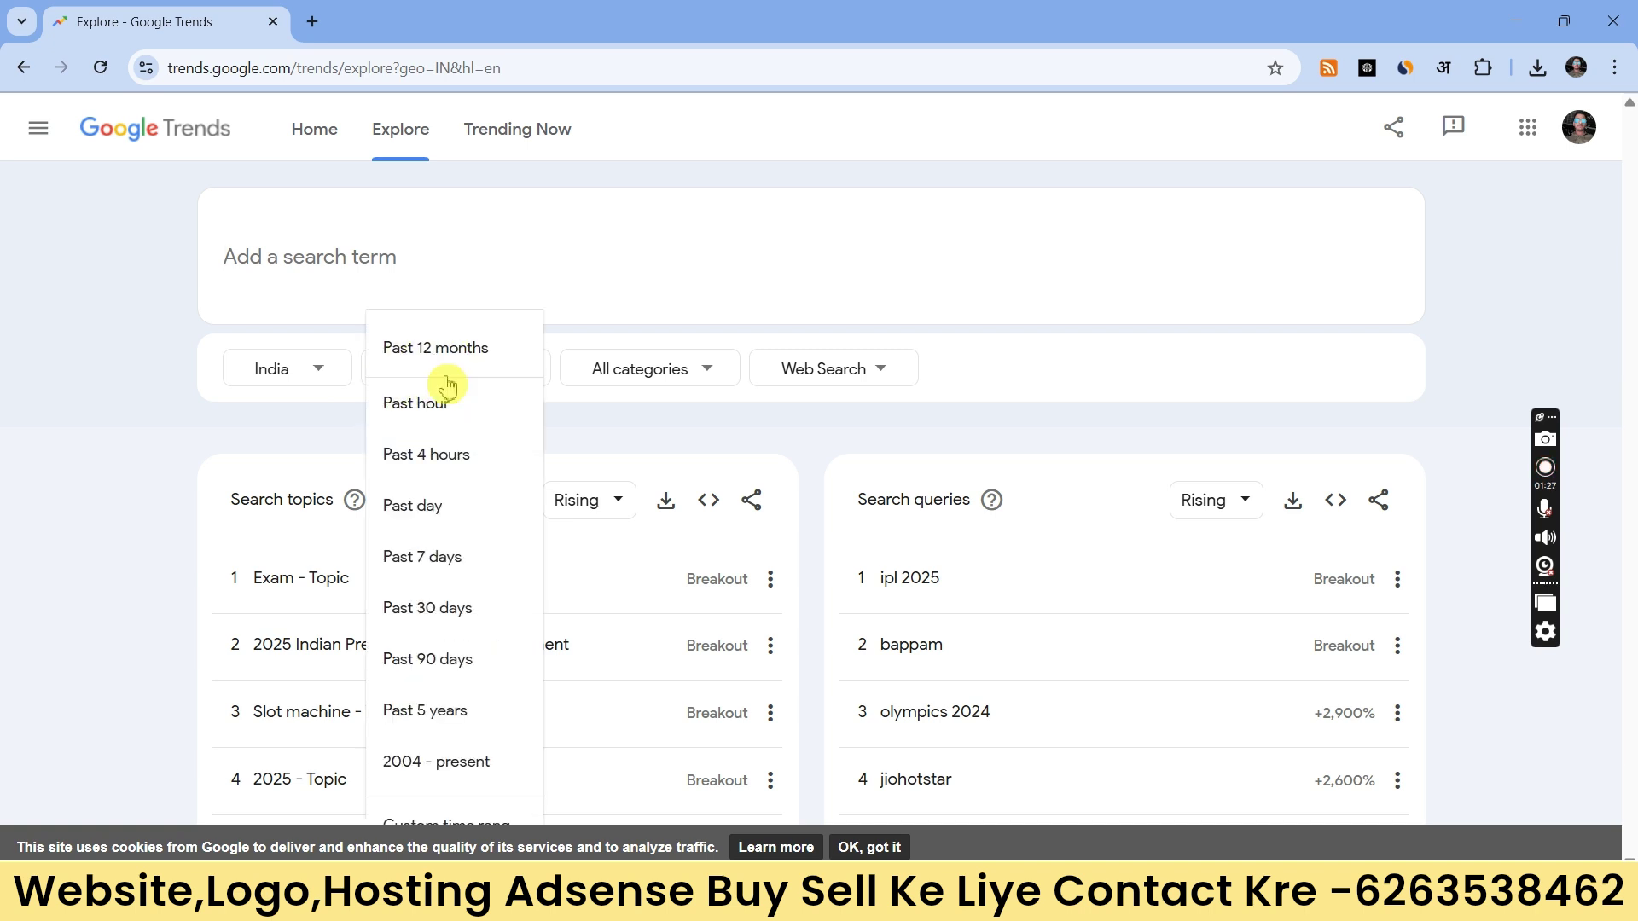
pyautogui.click(442, 609)
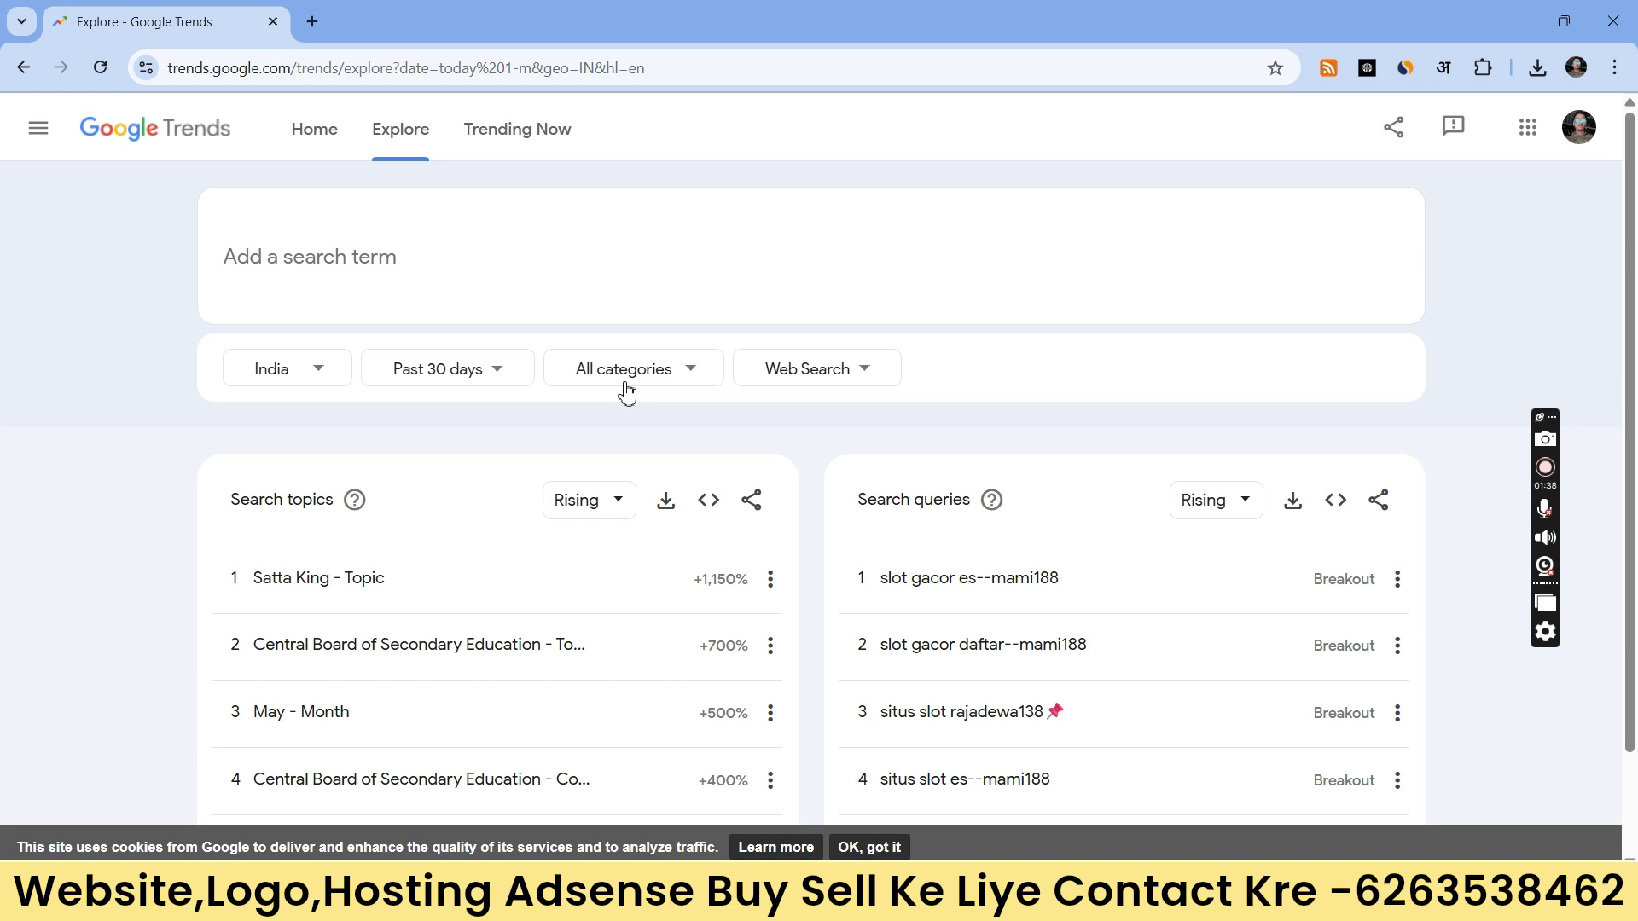
pyautogui.scroll(-2, 921, 438)
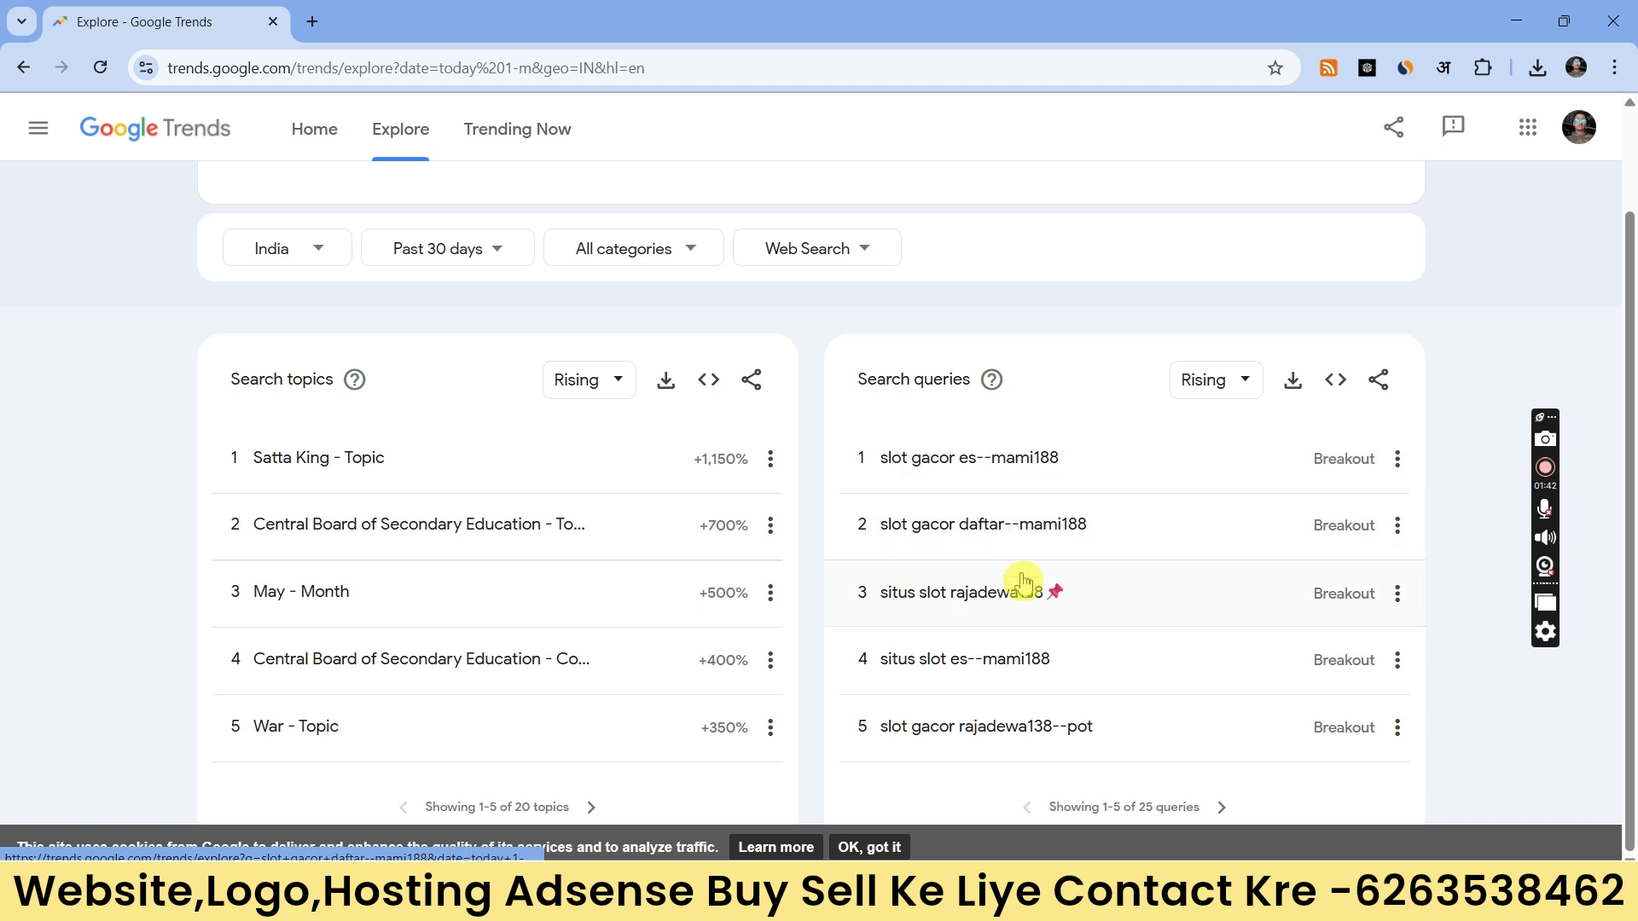
pyautogui.click(1222, 810)
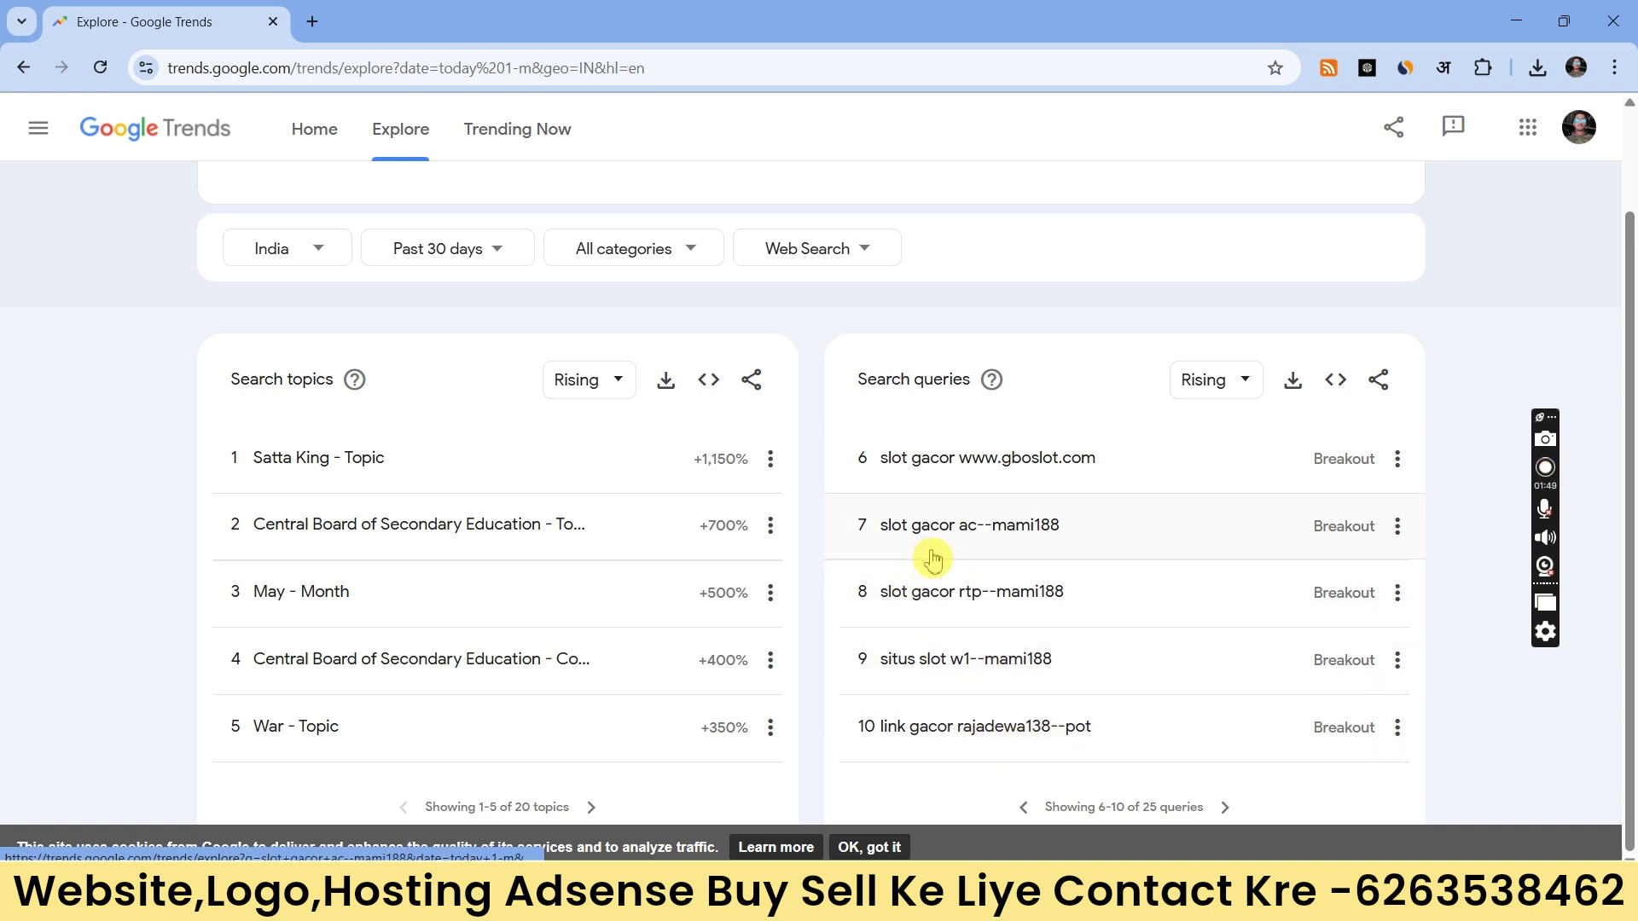
pyautogui.scroll(1, 958, 576)
pyautogui.scroll(-1, 955, 593)
pyautogui.scroll(1, 939, 611)
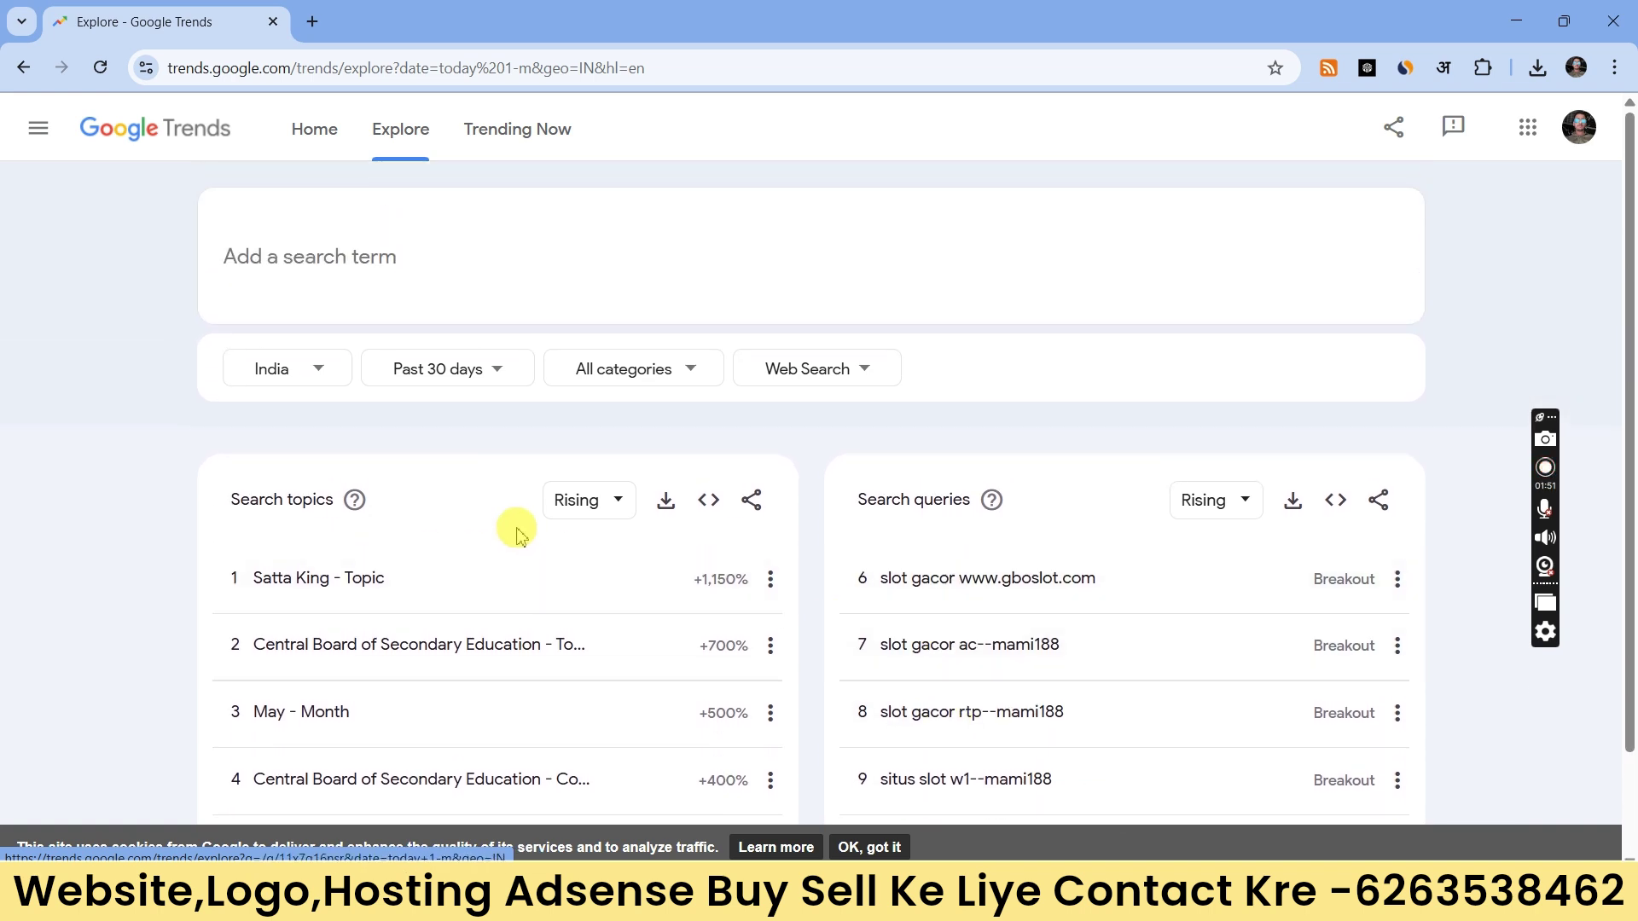
pyautogui.click(462, 376)
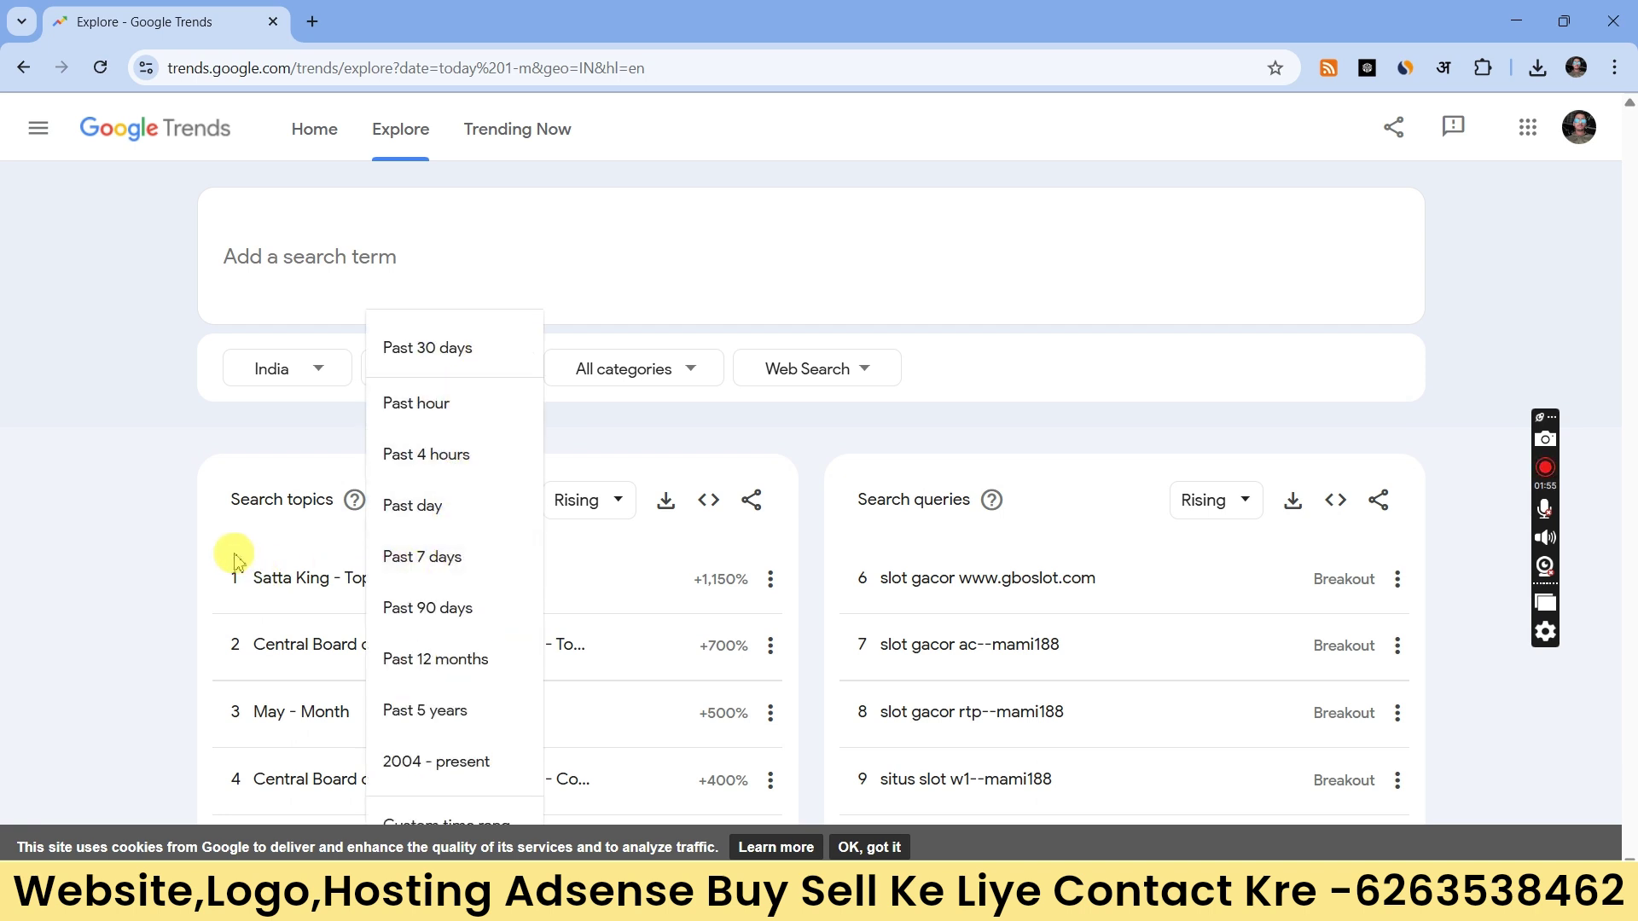
pyautogui.click(94, 493)
pyautogui.click(309, 255)
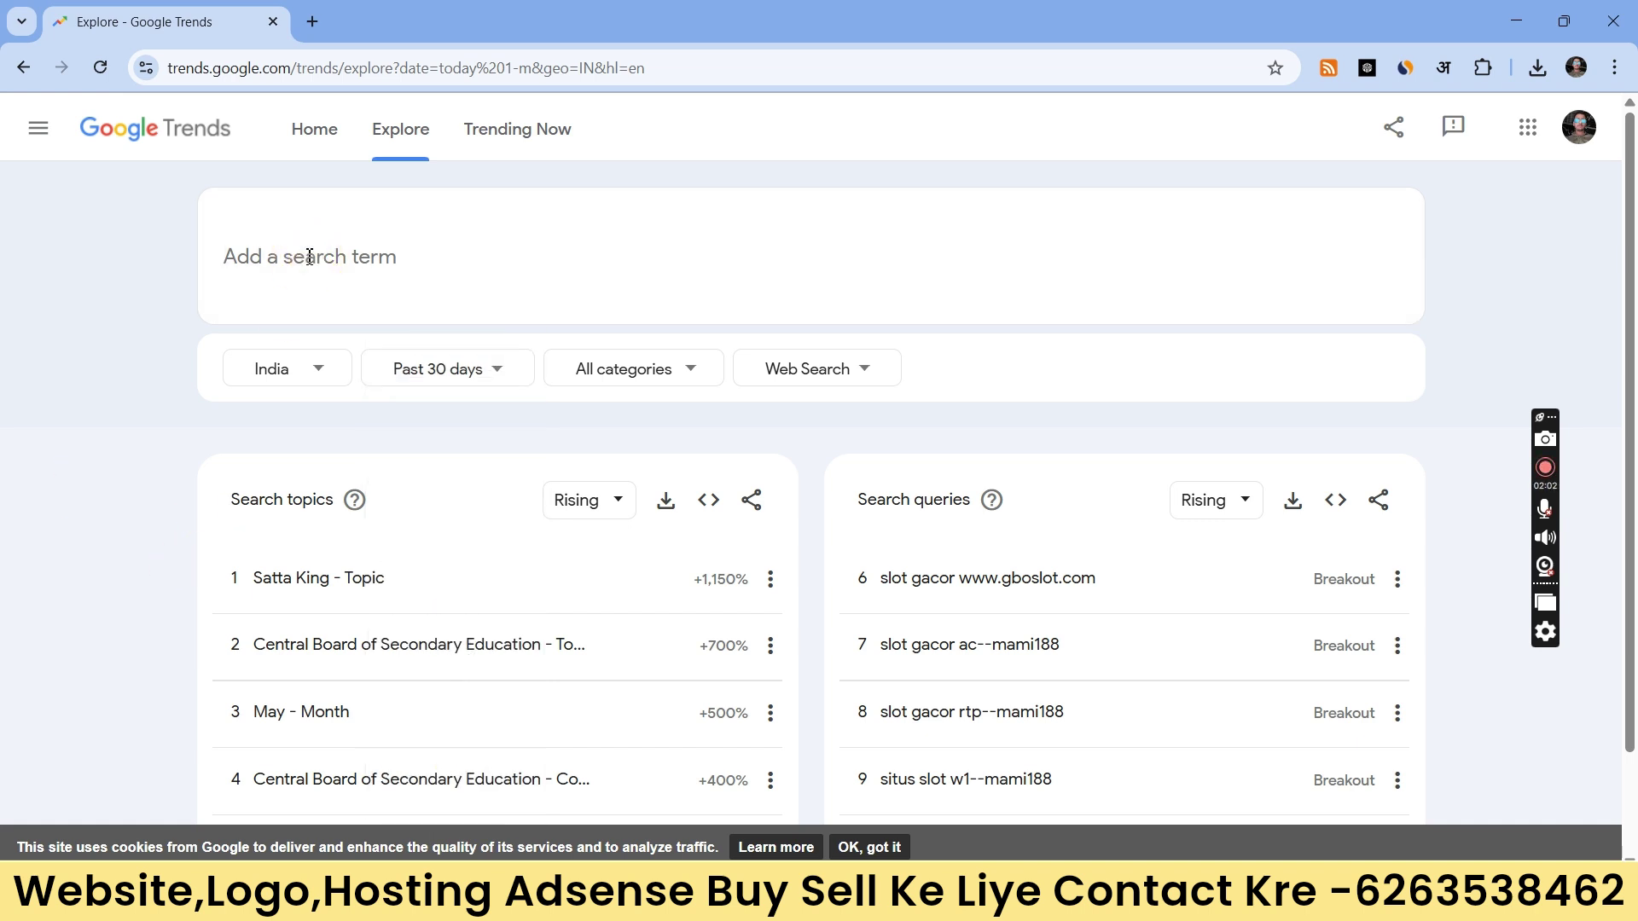
pyautogui.click(313, 247)
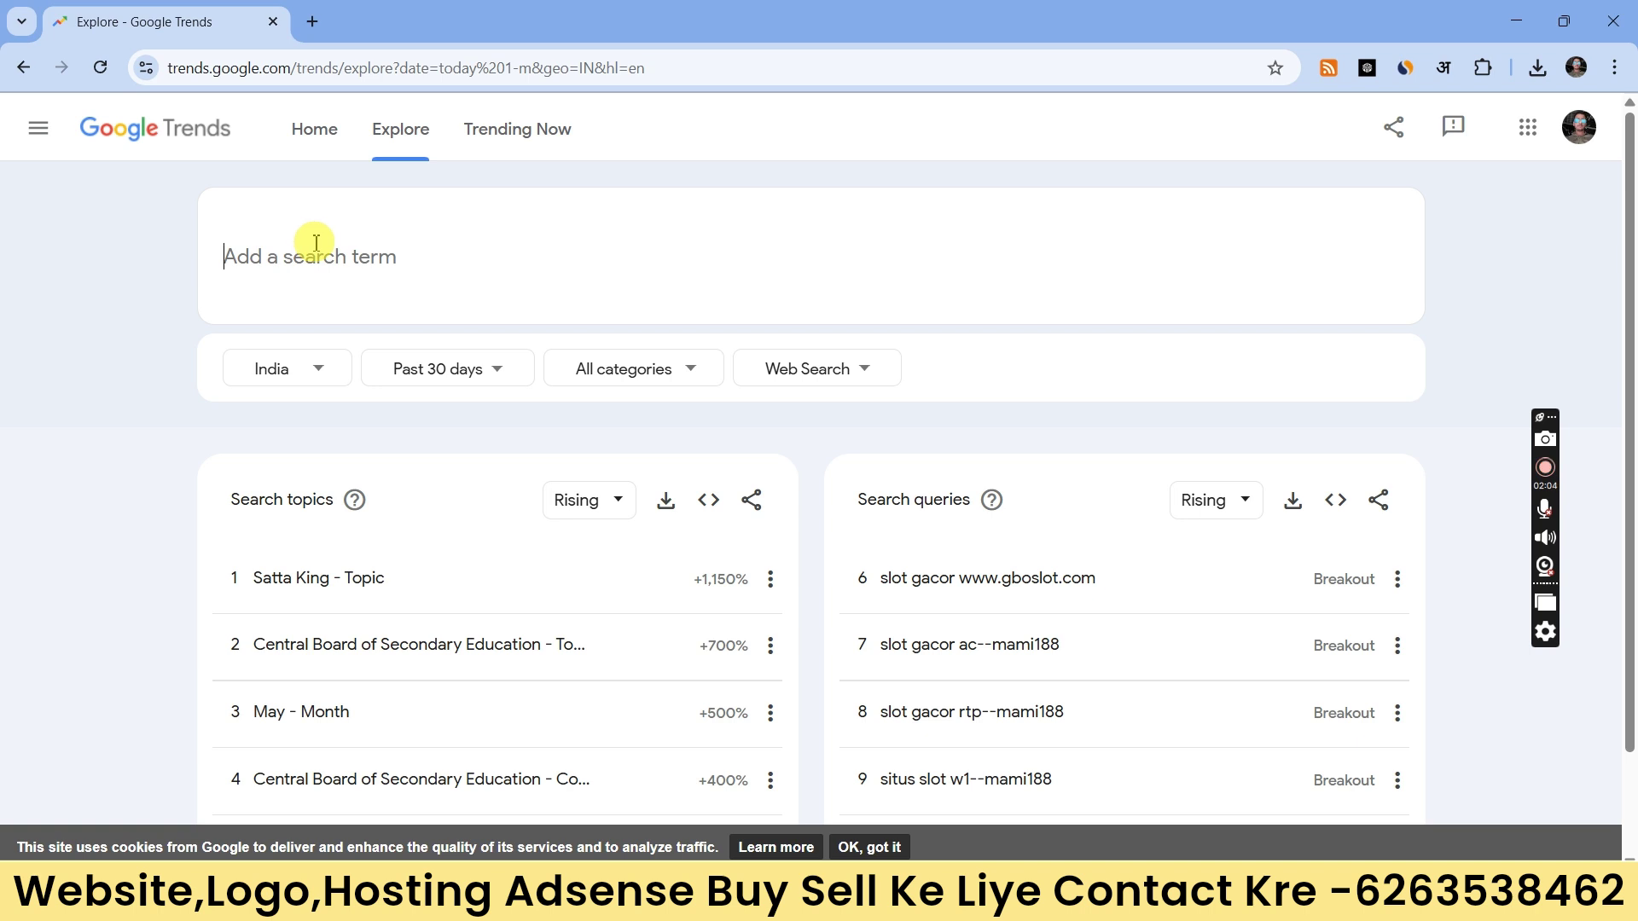
pyautogui.click(319, 374)
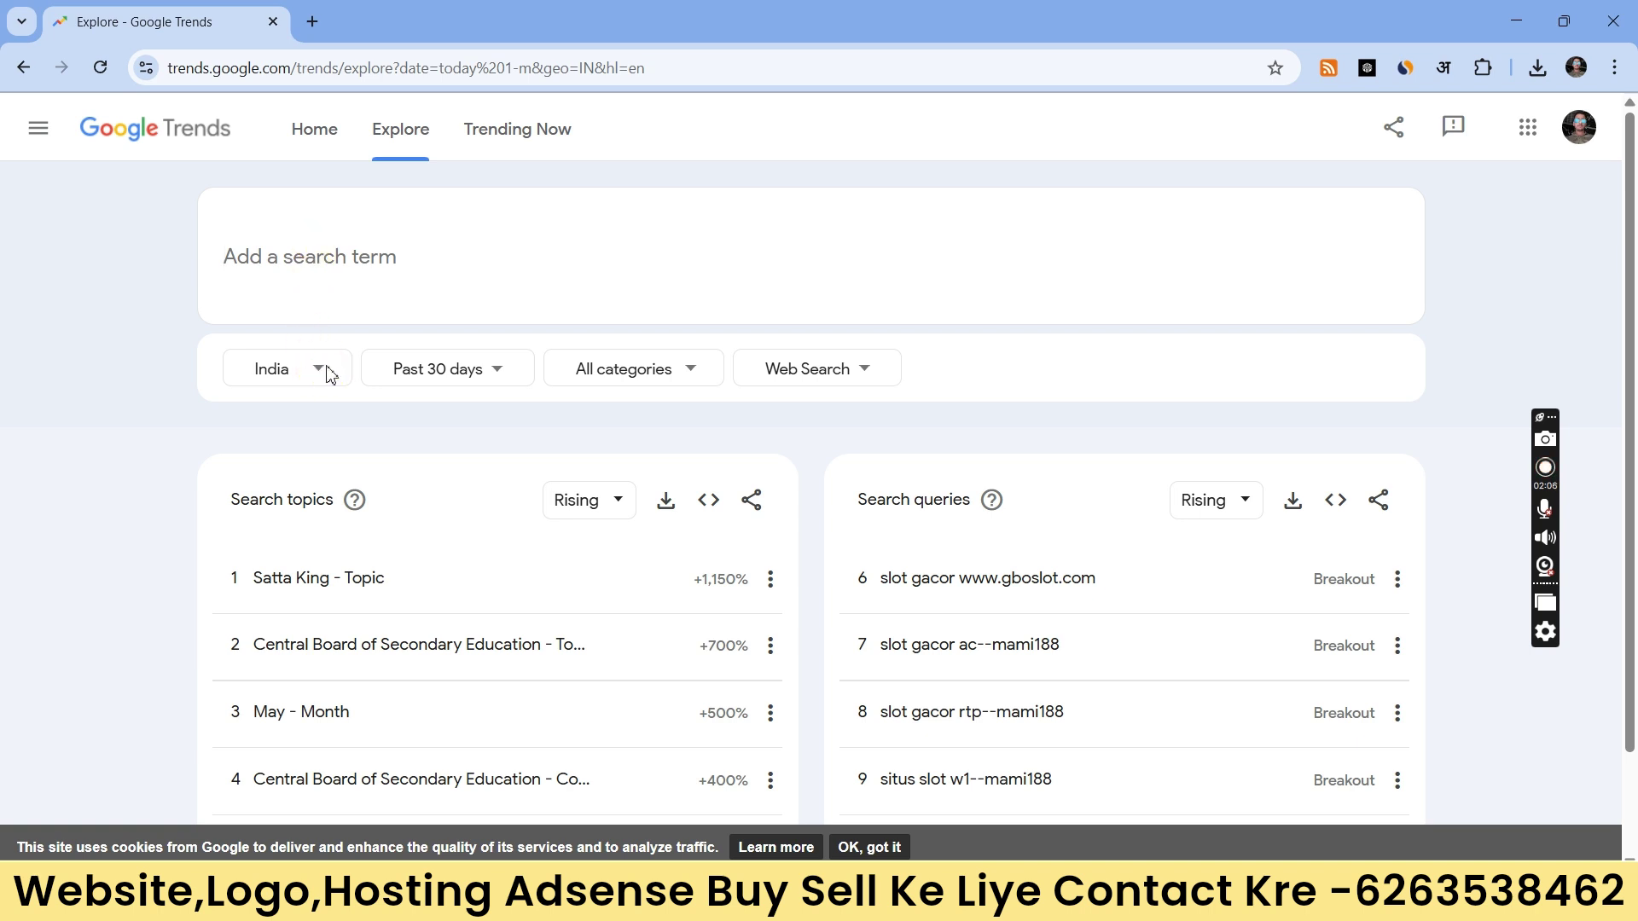
pyautogui.click(329, 357)
pyautogui.click(331, 357)
pyautogui.click(325, 355)
pyautogui.click(309, 352)
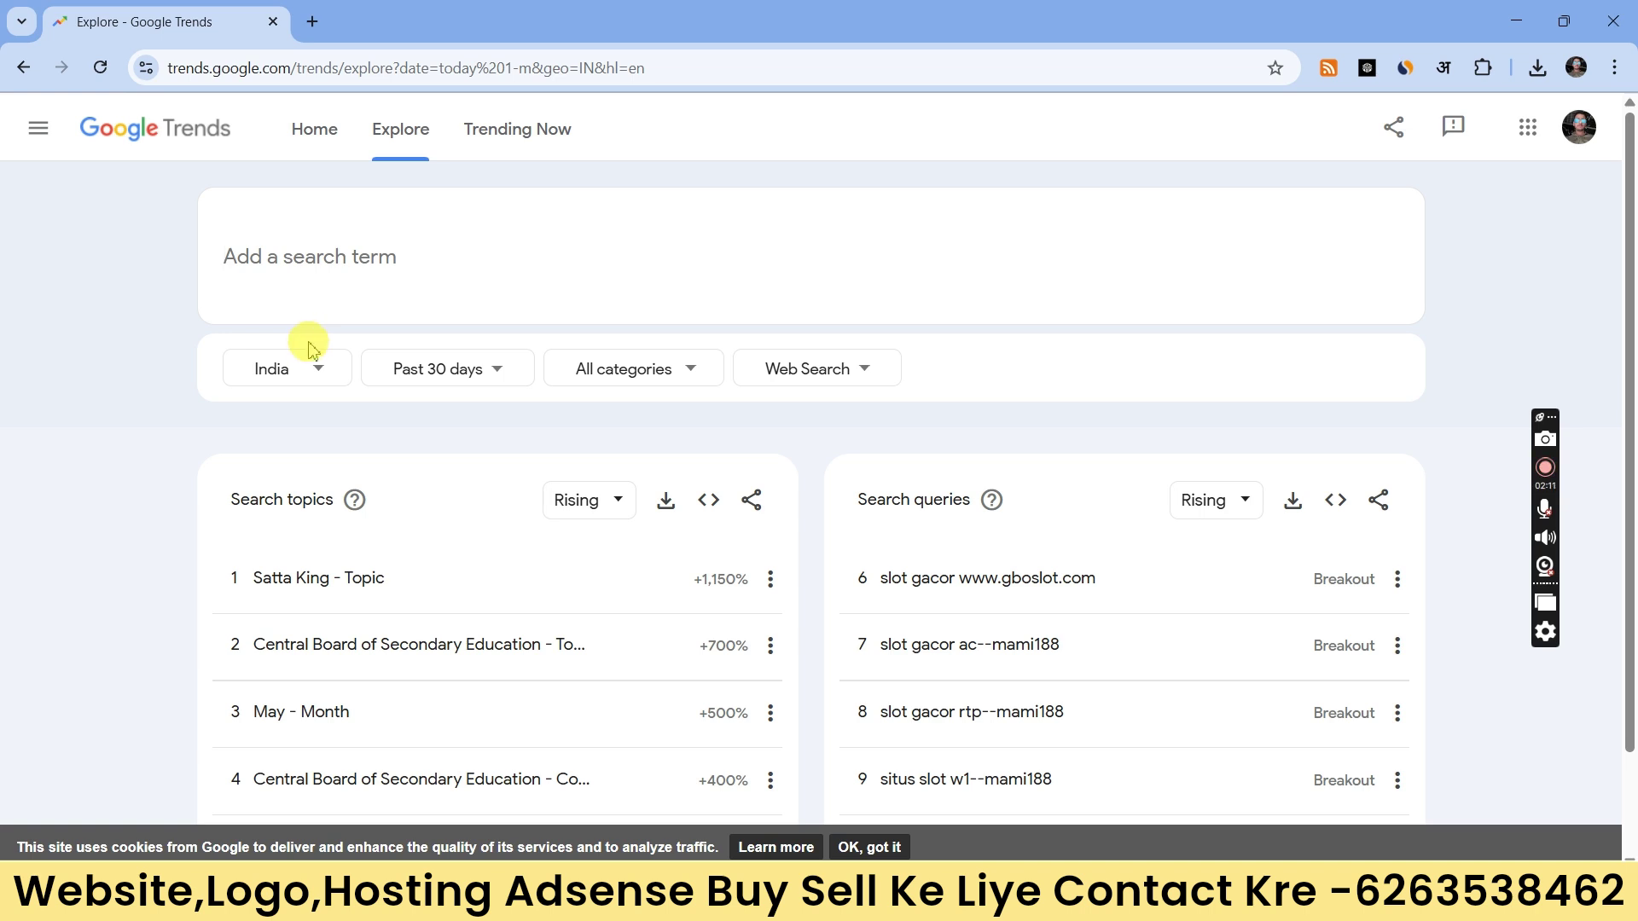
pyautogui.click(304, 338)
pyautogui.click(300, 354)
pyautogui.click(298, 350)
pyautogui.click(300, 351)
pyautogui.click(317, 324)
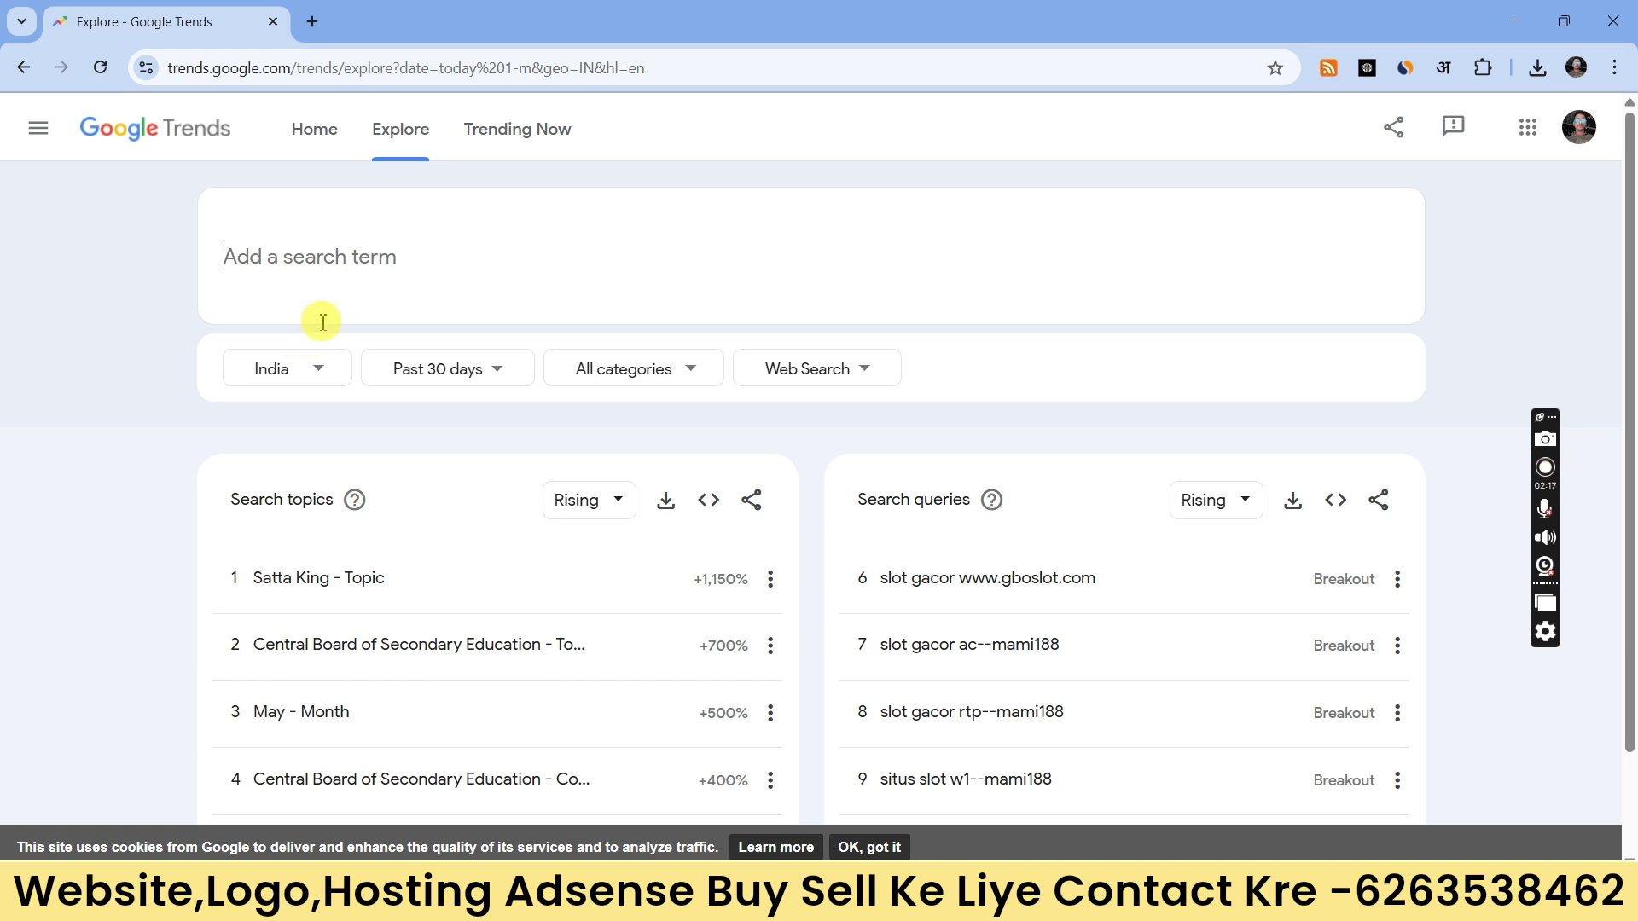
pyautogui.click(328, 325)
pyautogui.click(325, 333)
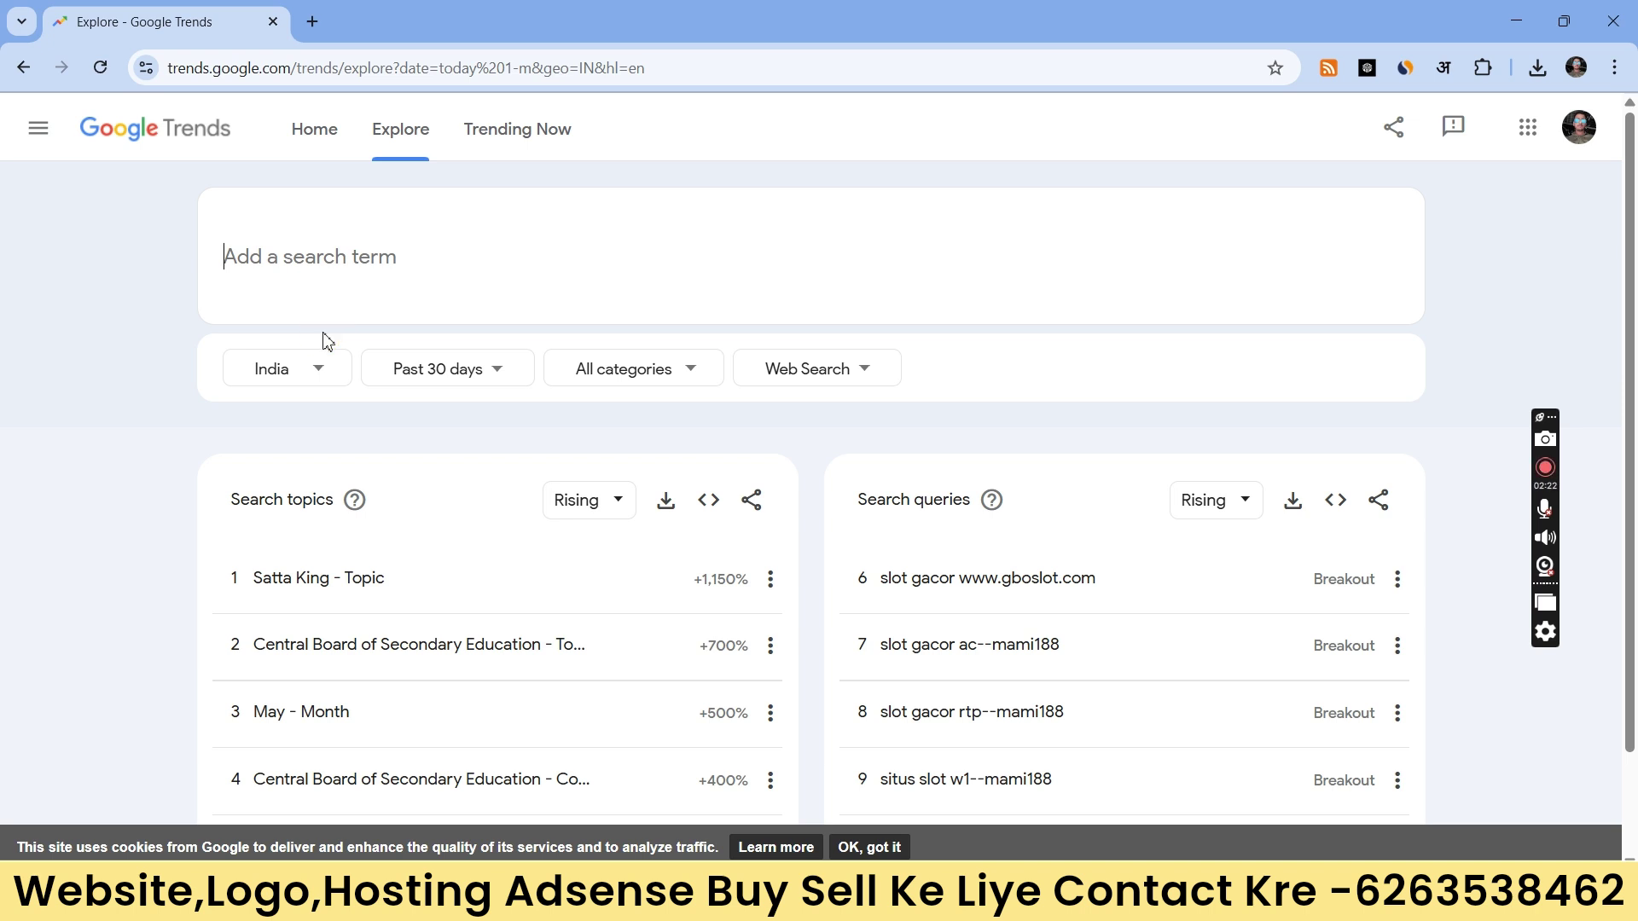
pyautogui.click(318, 327)
pyautogui.click(312, 328)
# Step: Explore the search term "caculater" for India over the past 30 days
pyautogui.click(323, 265)
pyautogui.write('ca;l')
pyautogui.press('BackSpace')
pyautogui.press('BackSpace')
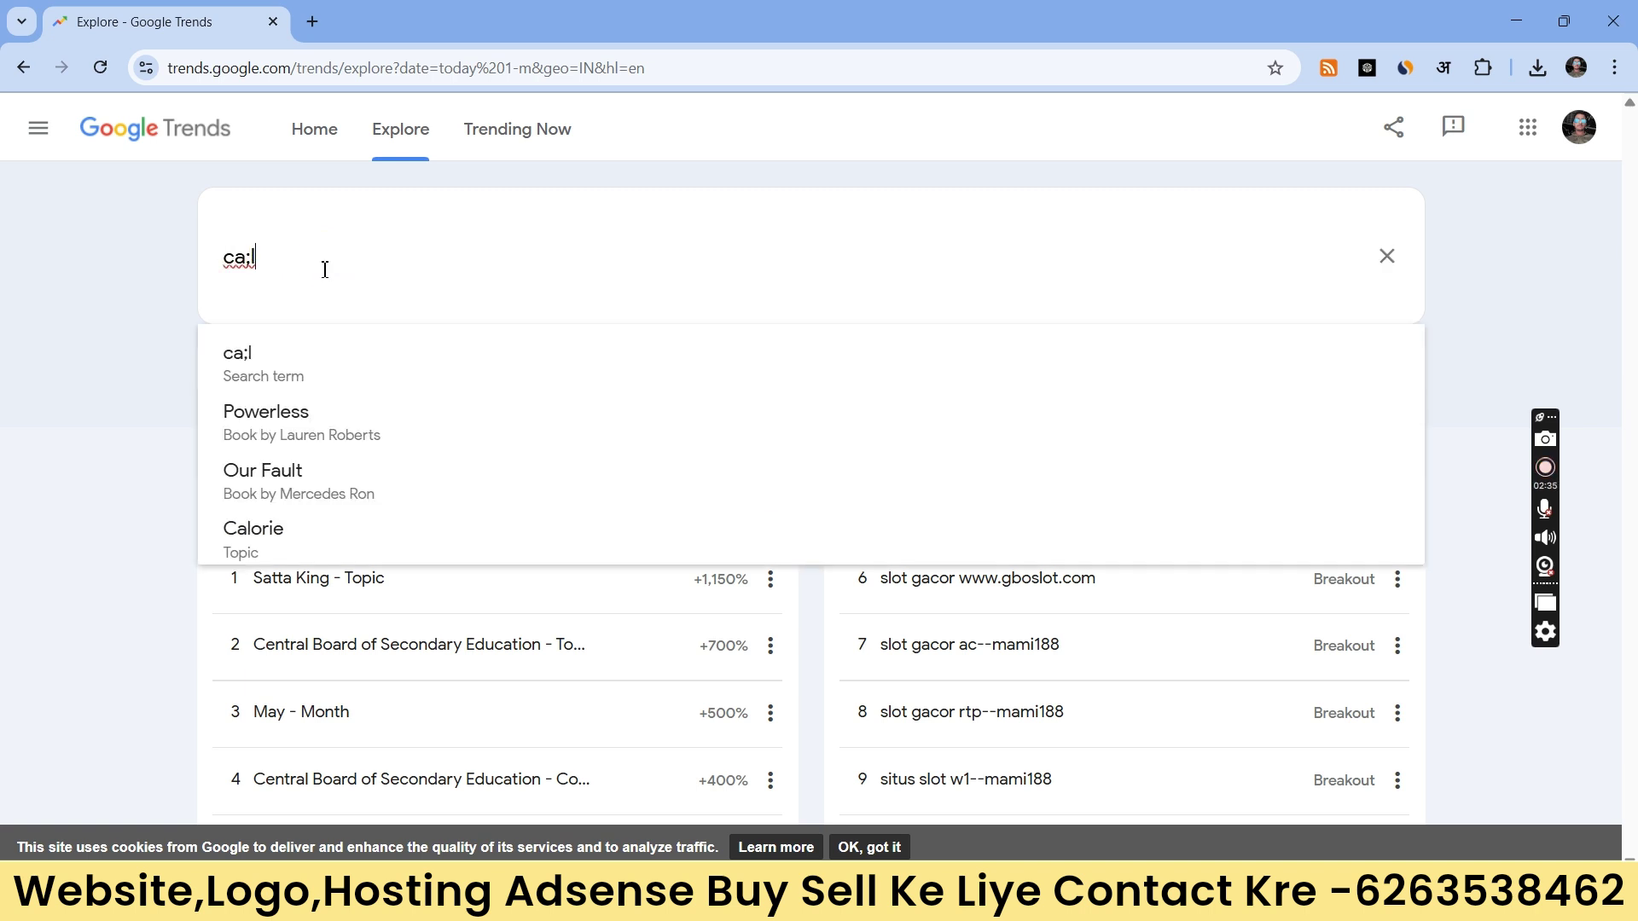
pyautogui.write('cu')
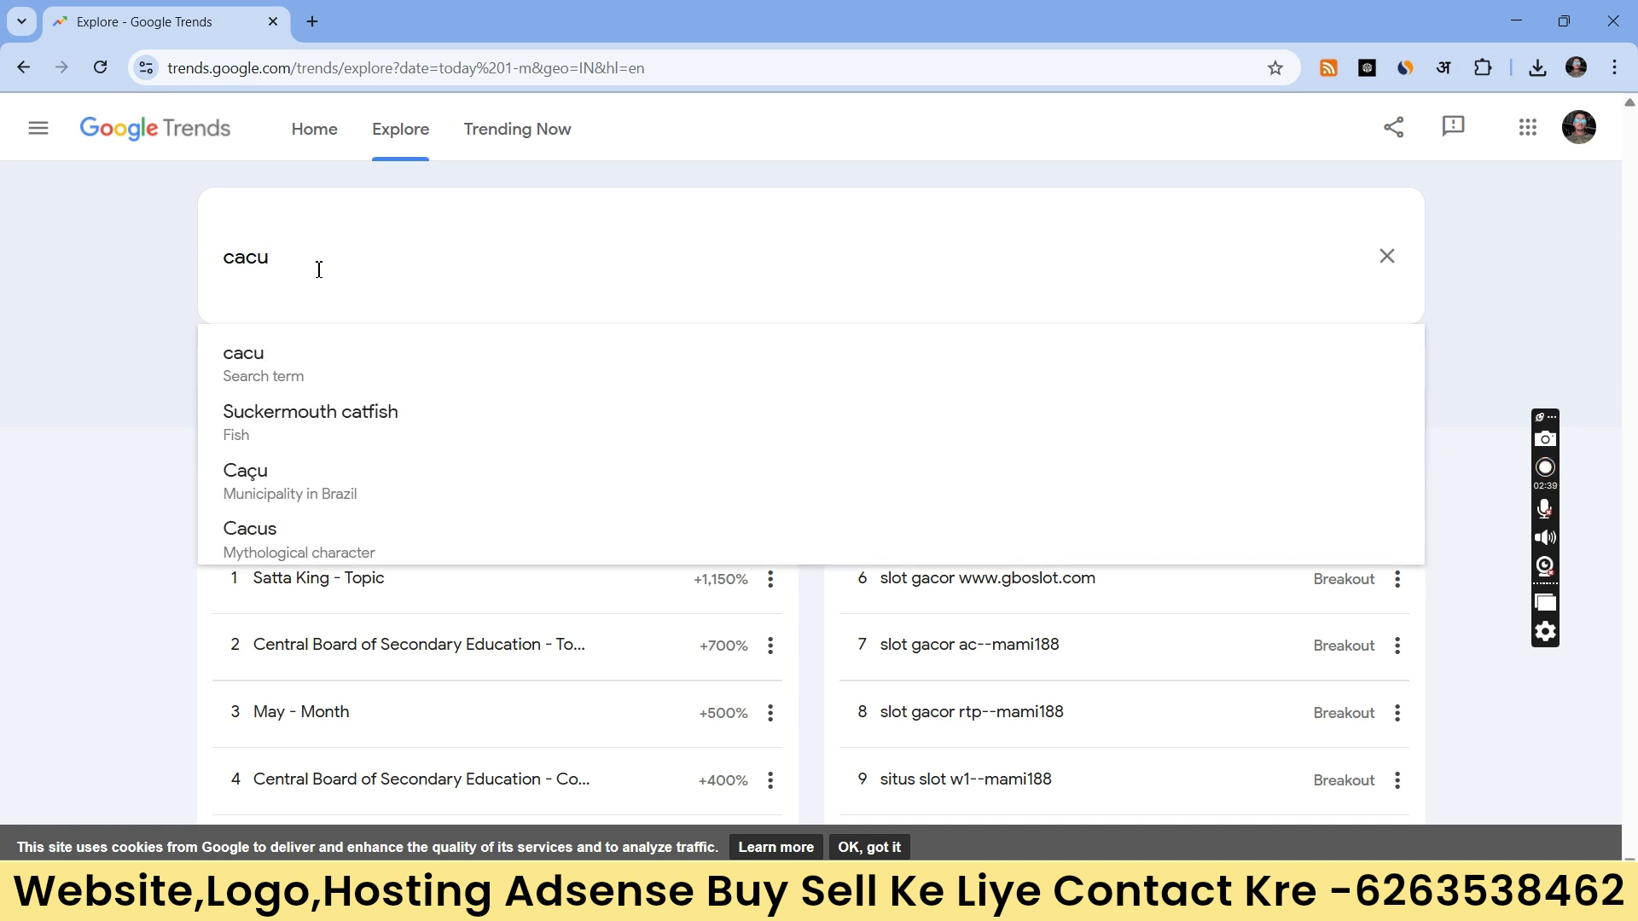
pyautogui.write(';ater')
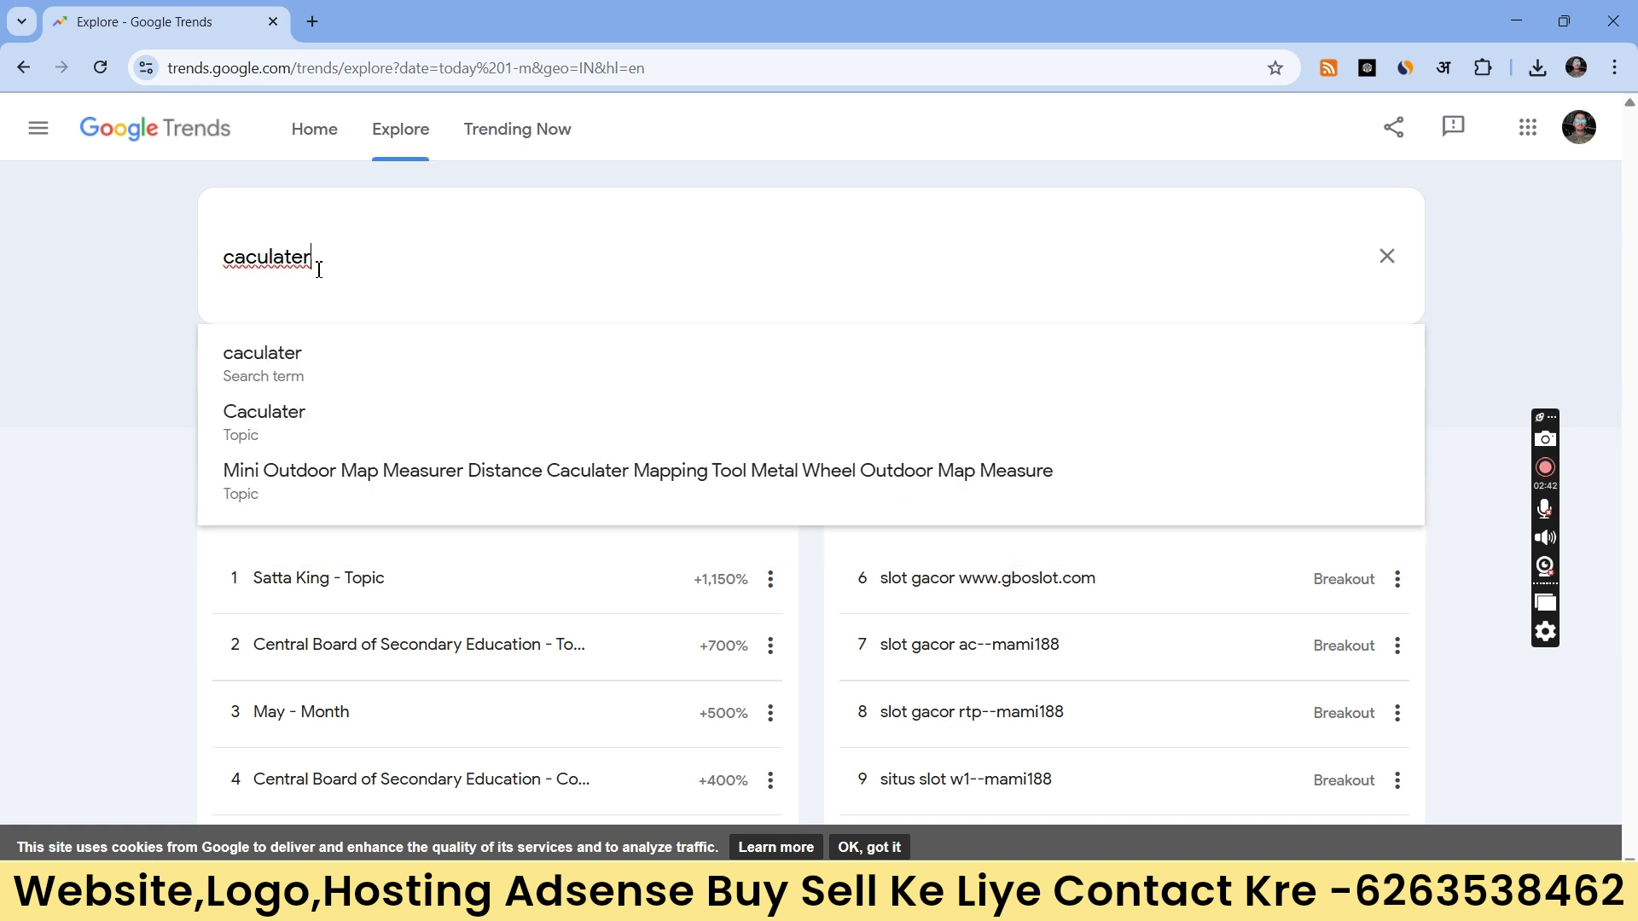
pyautogui.moveTo(281, 446); pyautogui.dragTo(285, 373)
pyautogui.click(285, 373)
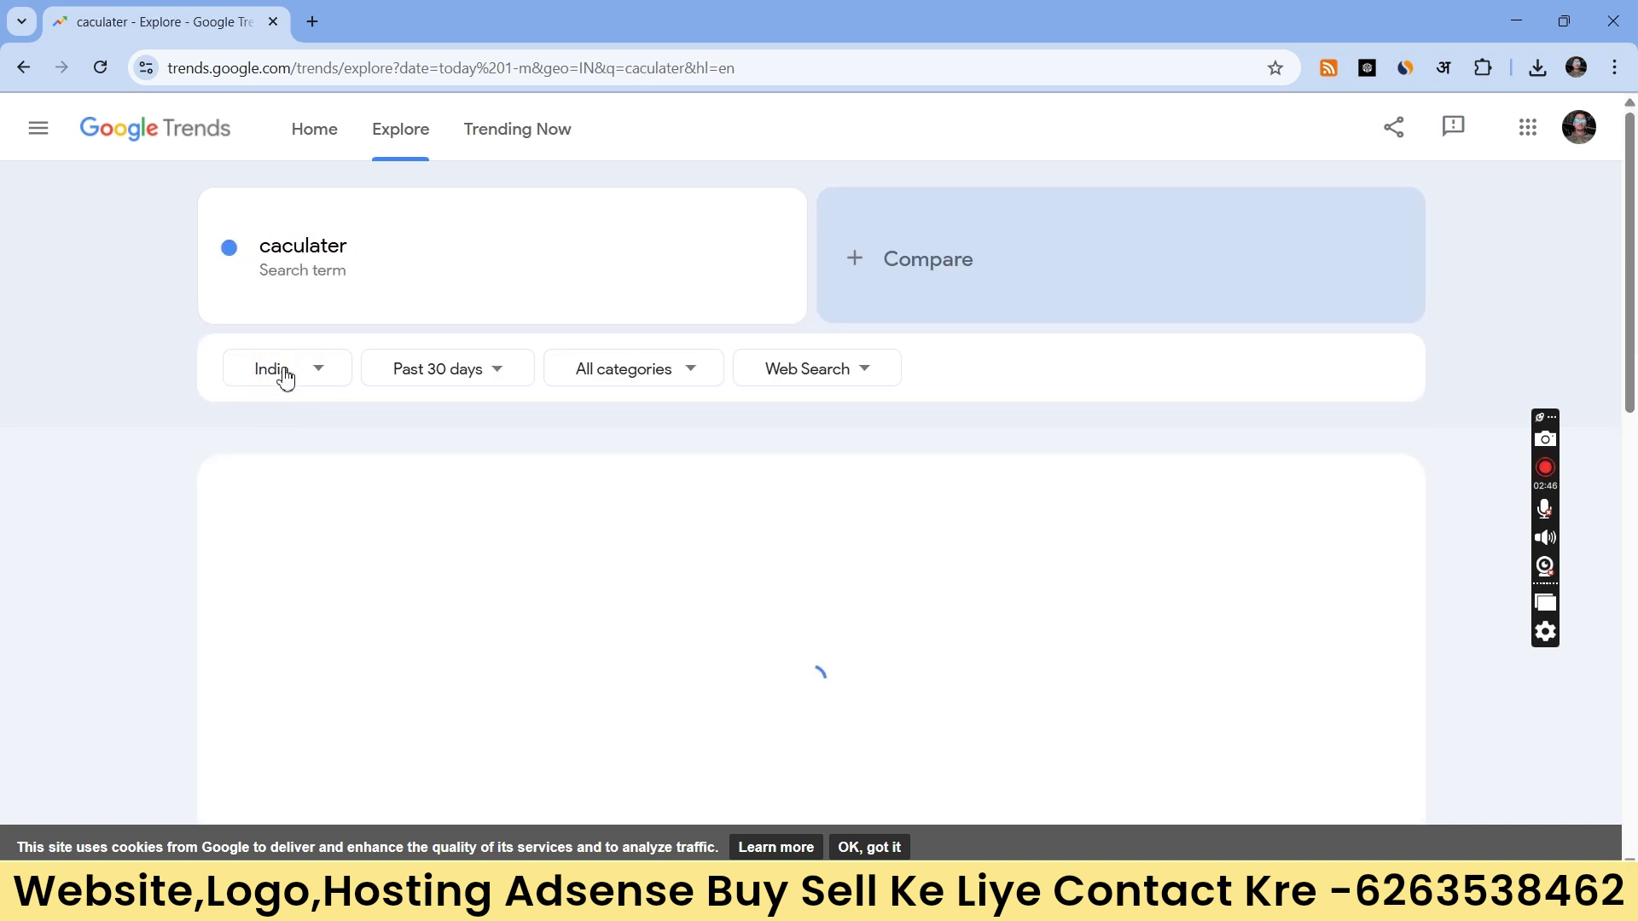
# Step: Examine the term's interest over time, its interest by subregion, and its related topics and queries
pyautogui.scroll(-5, 413, 399)
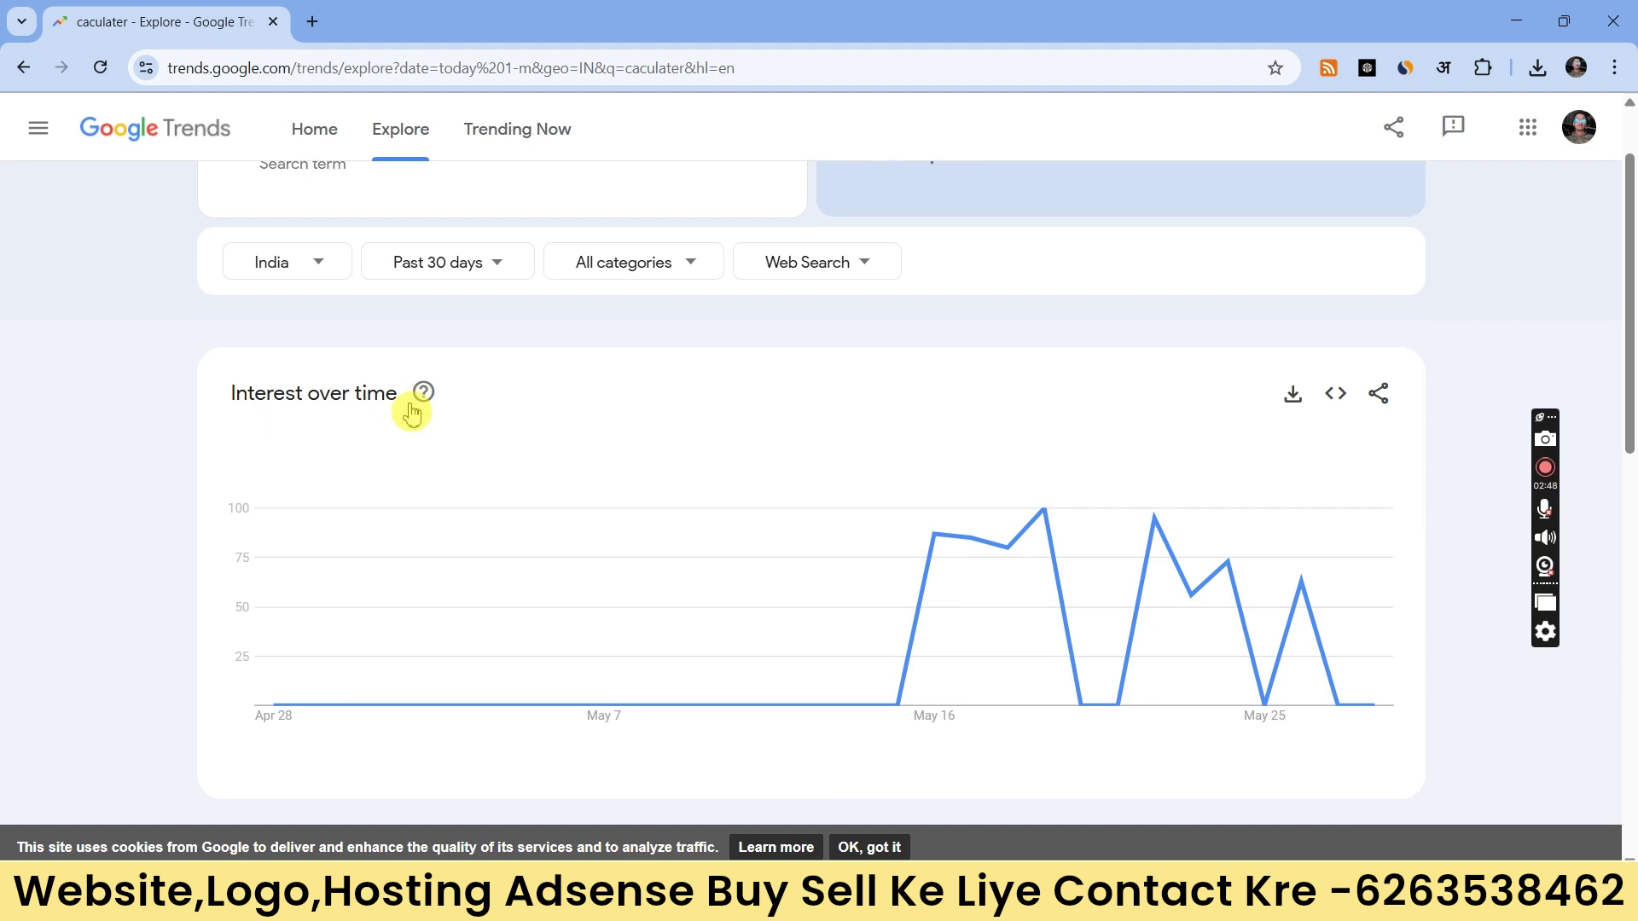
pyautogui.scroll(-4, 811, 503)
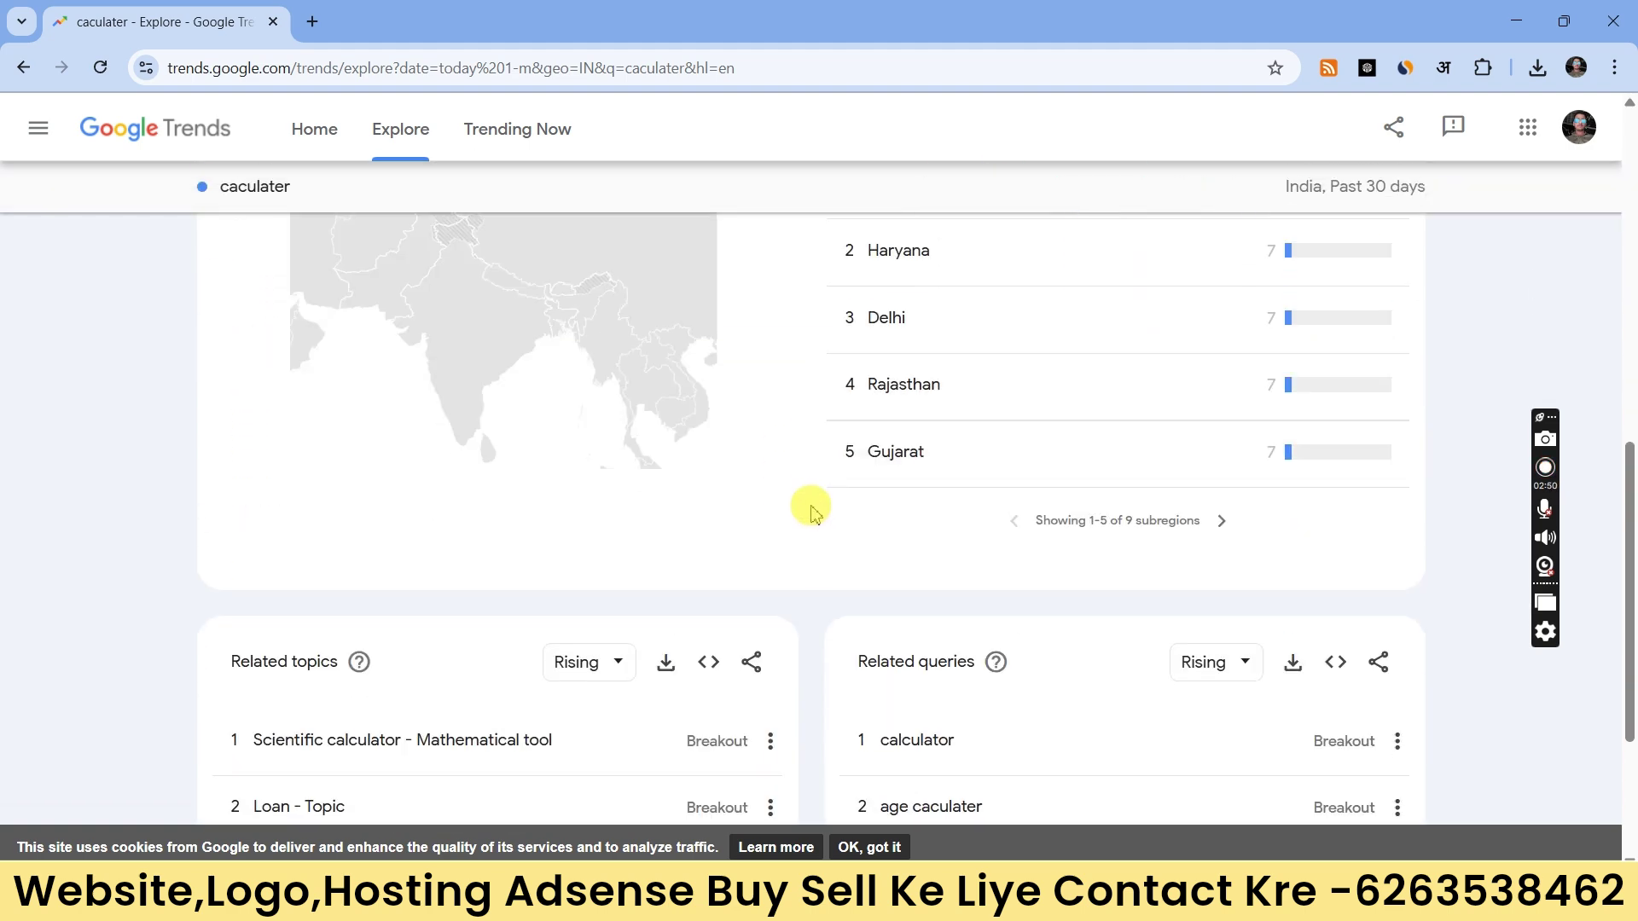
pyautogui.scroll(-3, 810, 516)
pyautogui.scroll(6, 716, 592)
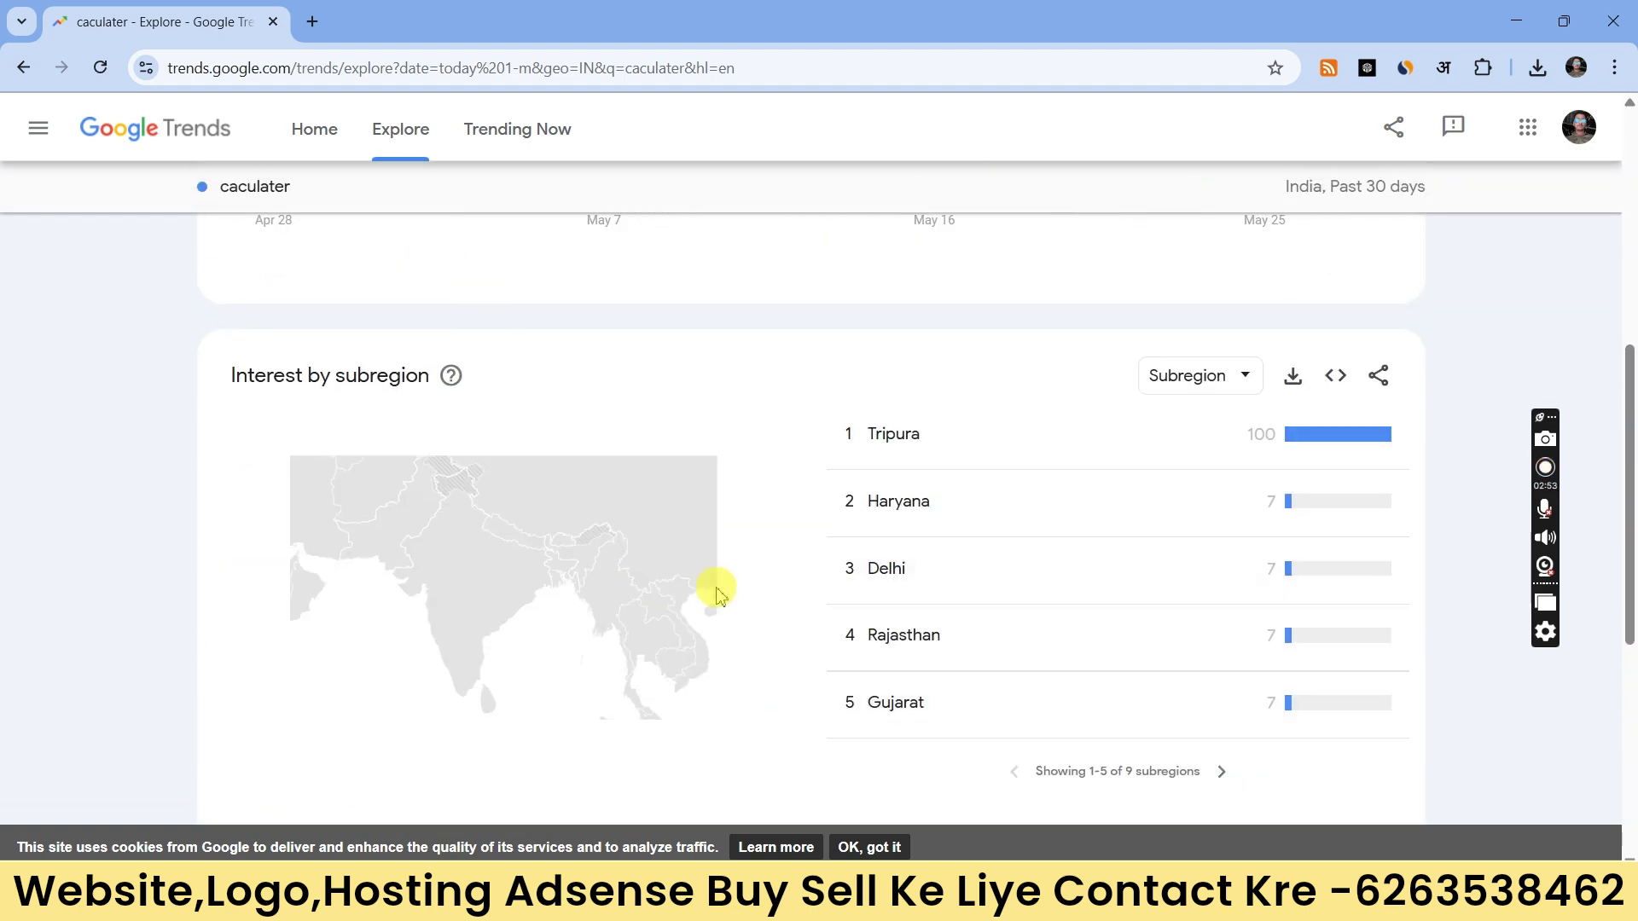
pyautogui.scroll(7, 648, 597)
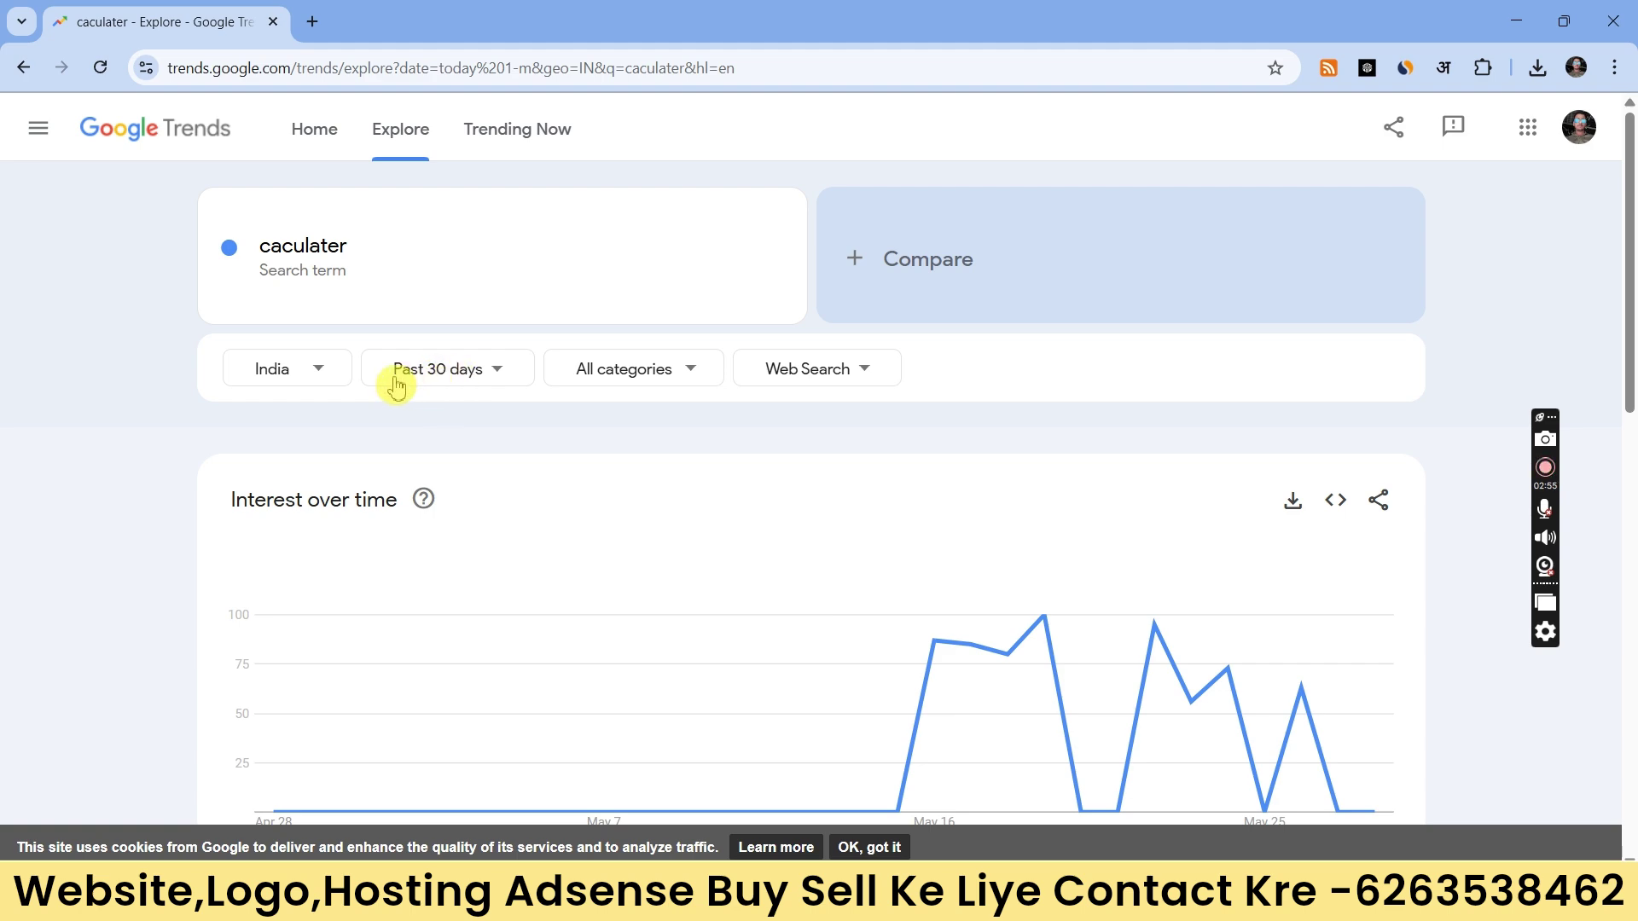
pyautogui.scroll(-10, 544, 548)
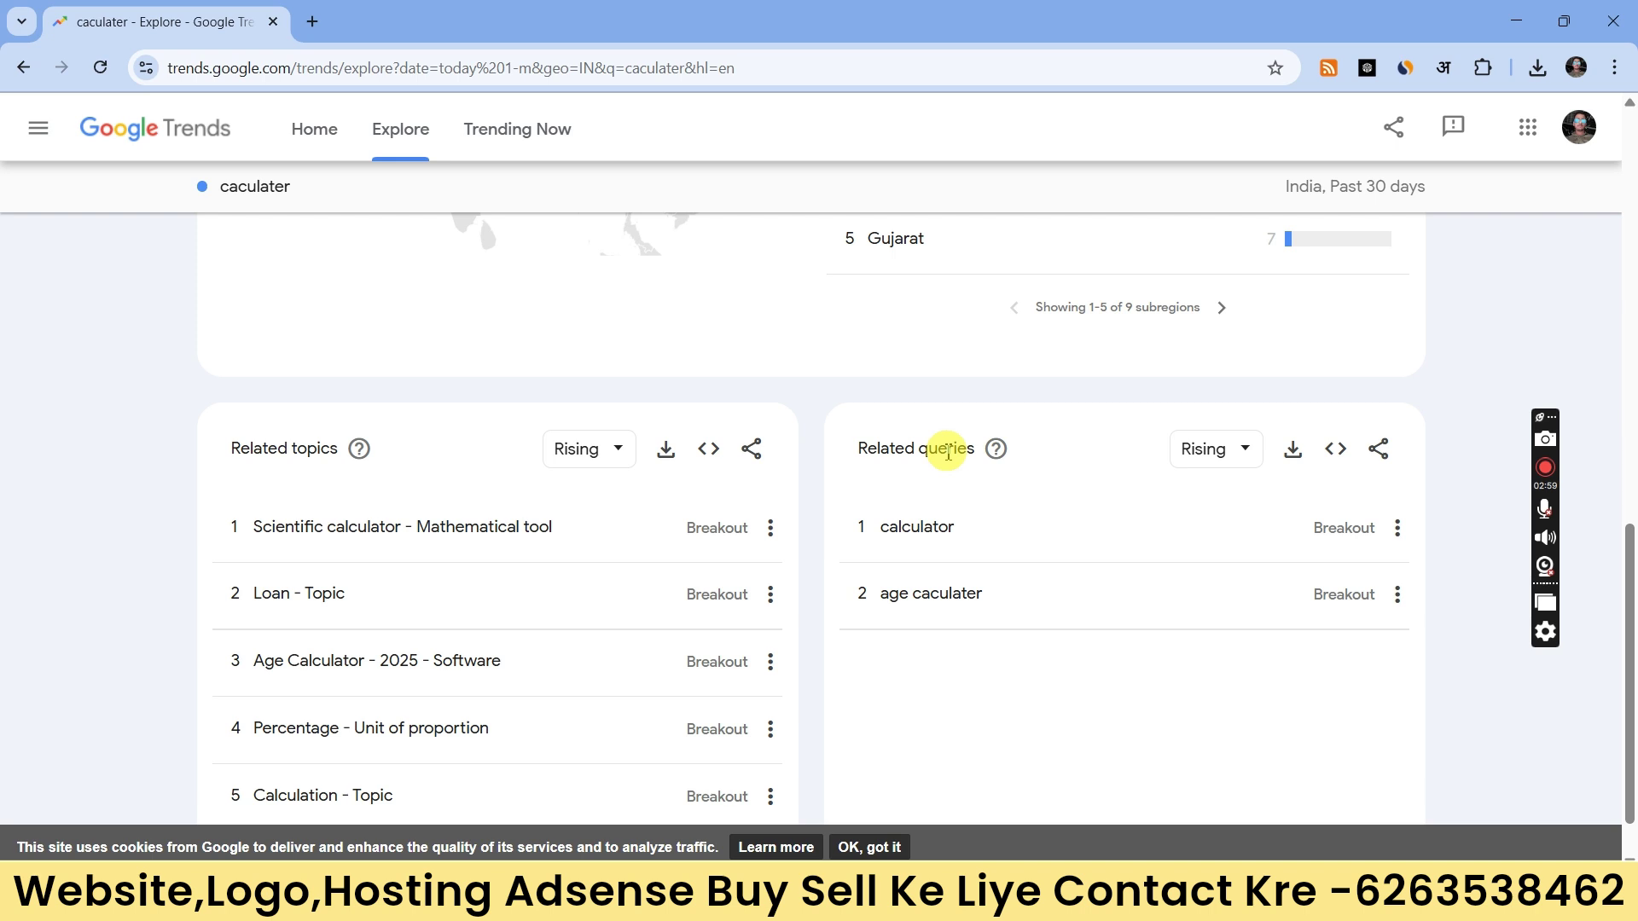
pyautogui.scroll(10, 797, 665)
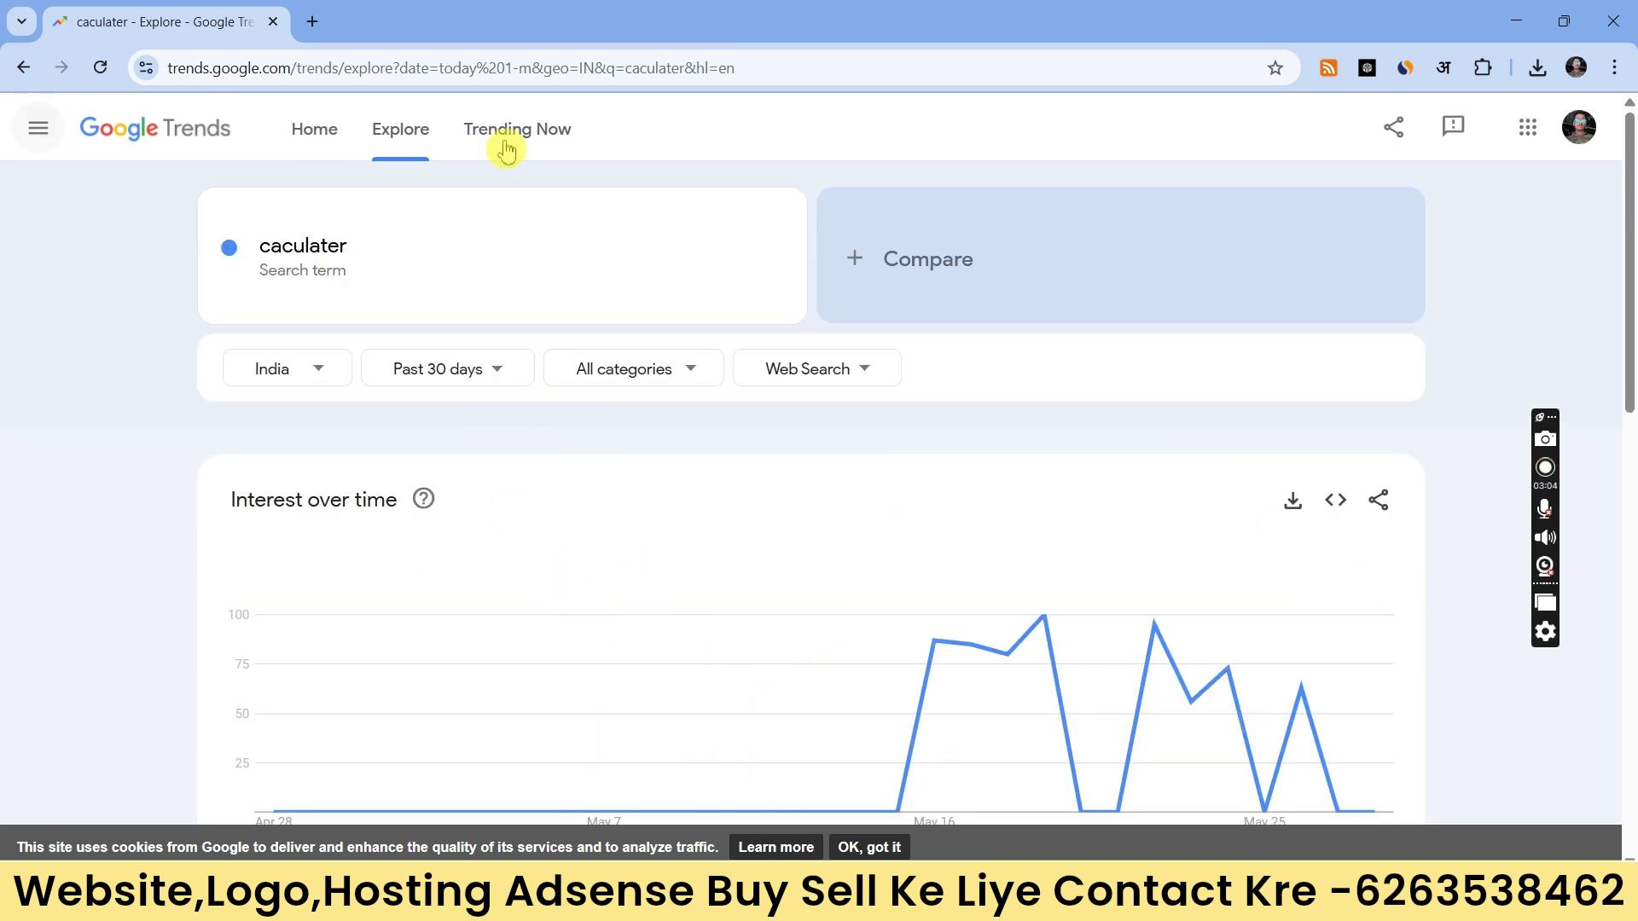
# Step: Search Google for "calculator" in a new browser tab and copy the correctly spelled term from the search box
pyautogui.click(312, 21)
pyautogui.click(316, 67)
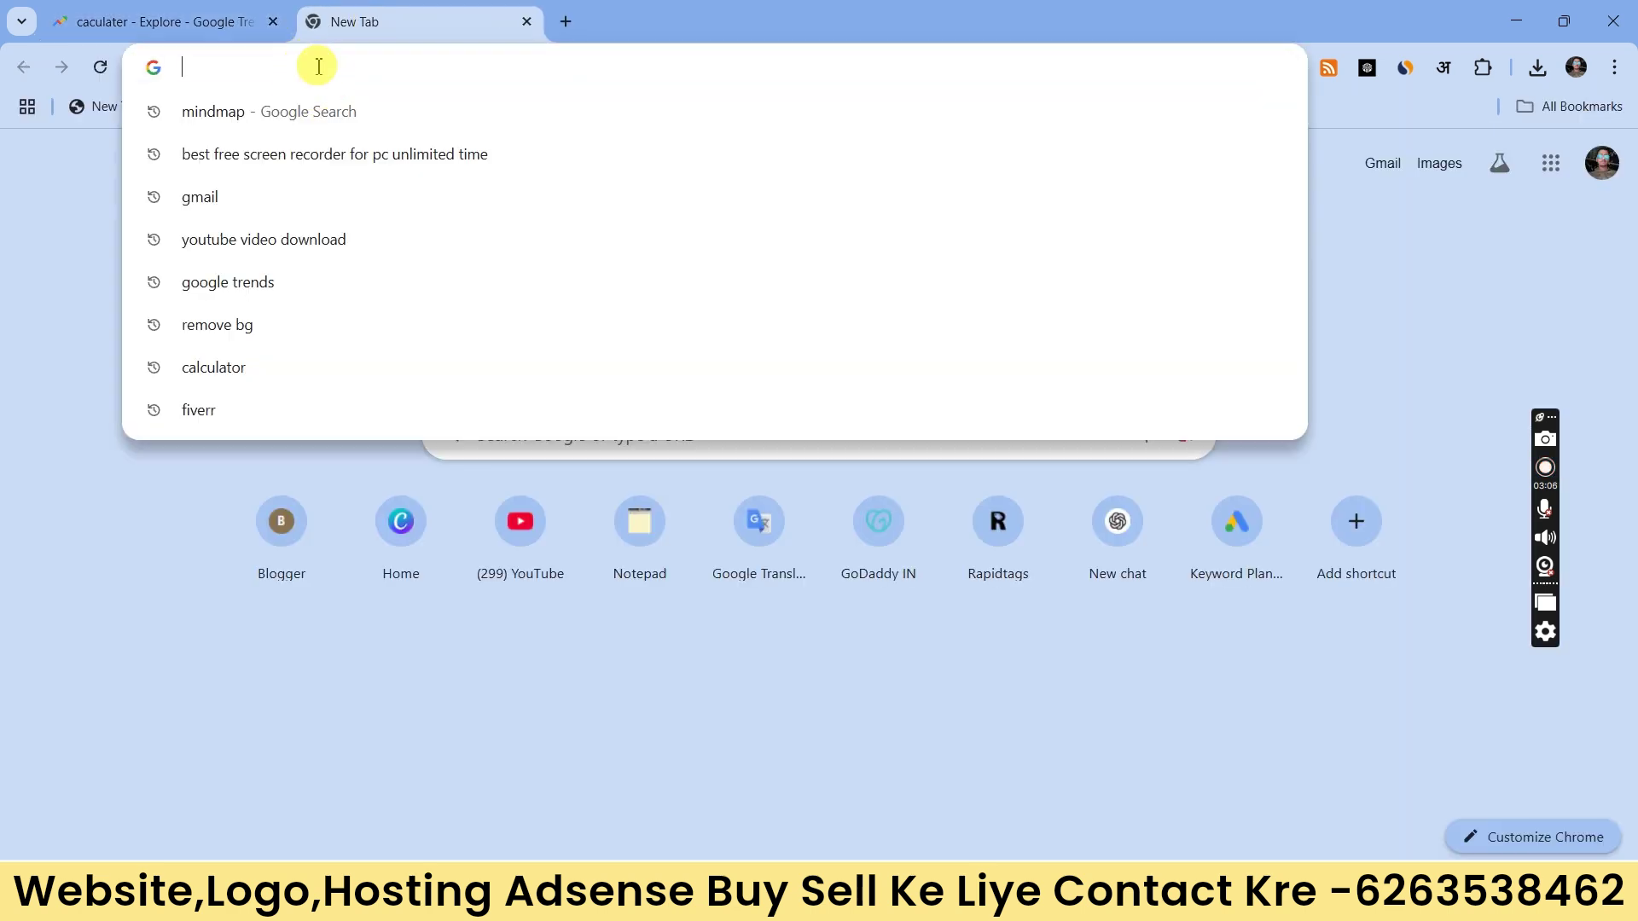
pyautogui.write('calculater')
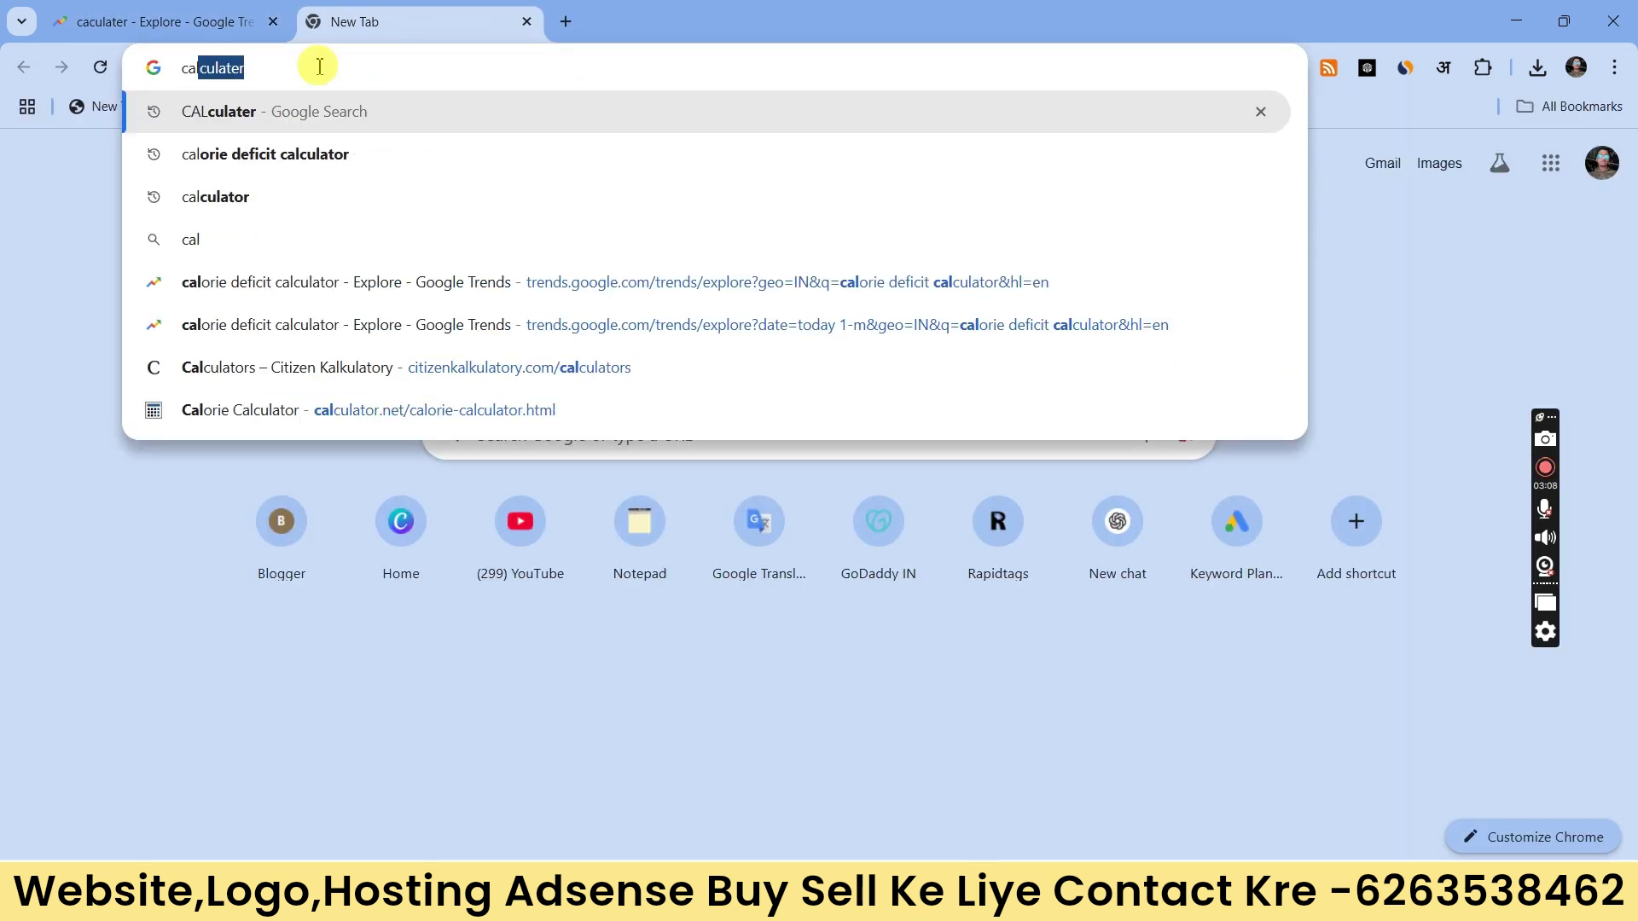
pyautogui.click(418, 209)
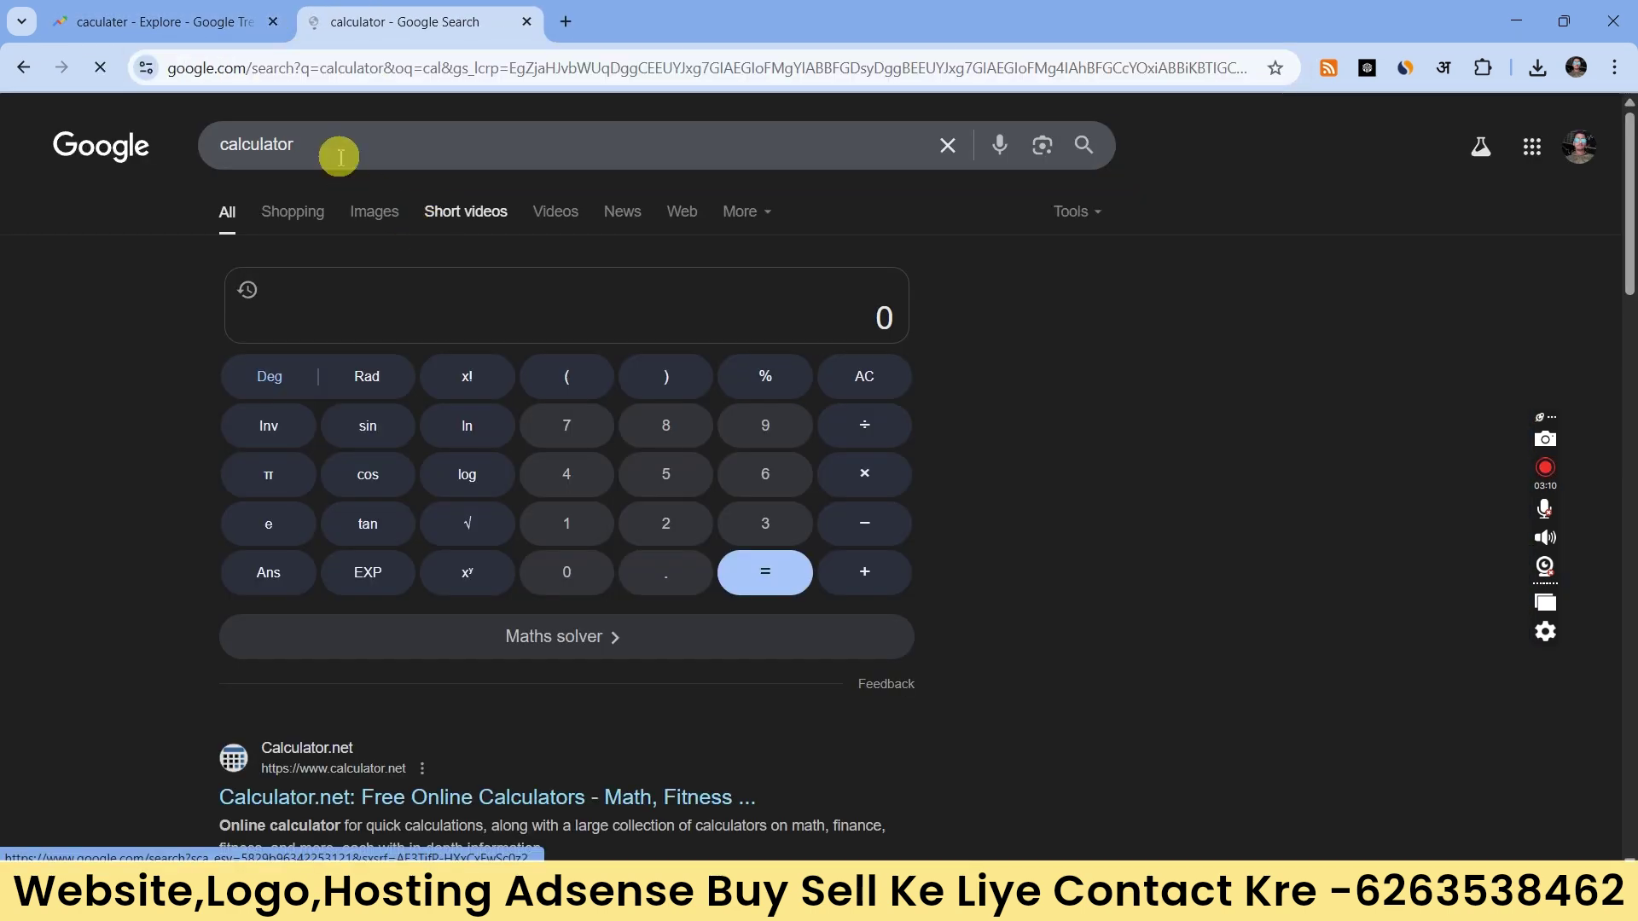
pyautogui.doubleClick(328, 145)
pyautogui.rightClick(330, 147)
pyautogui.click(415, 274)
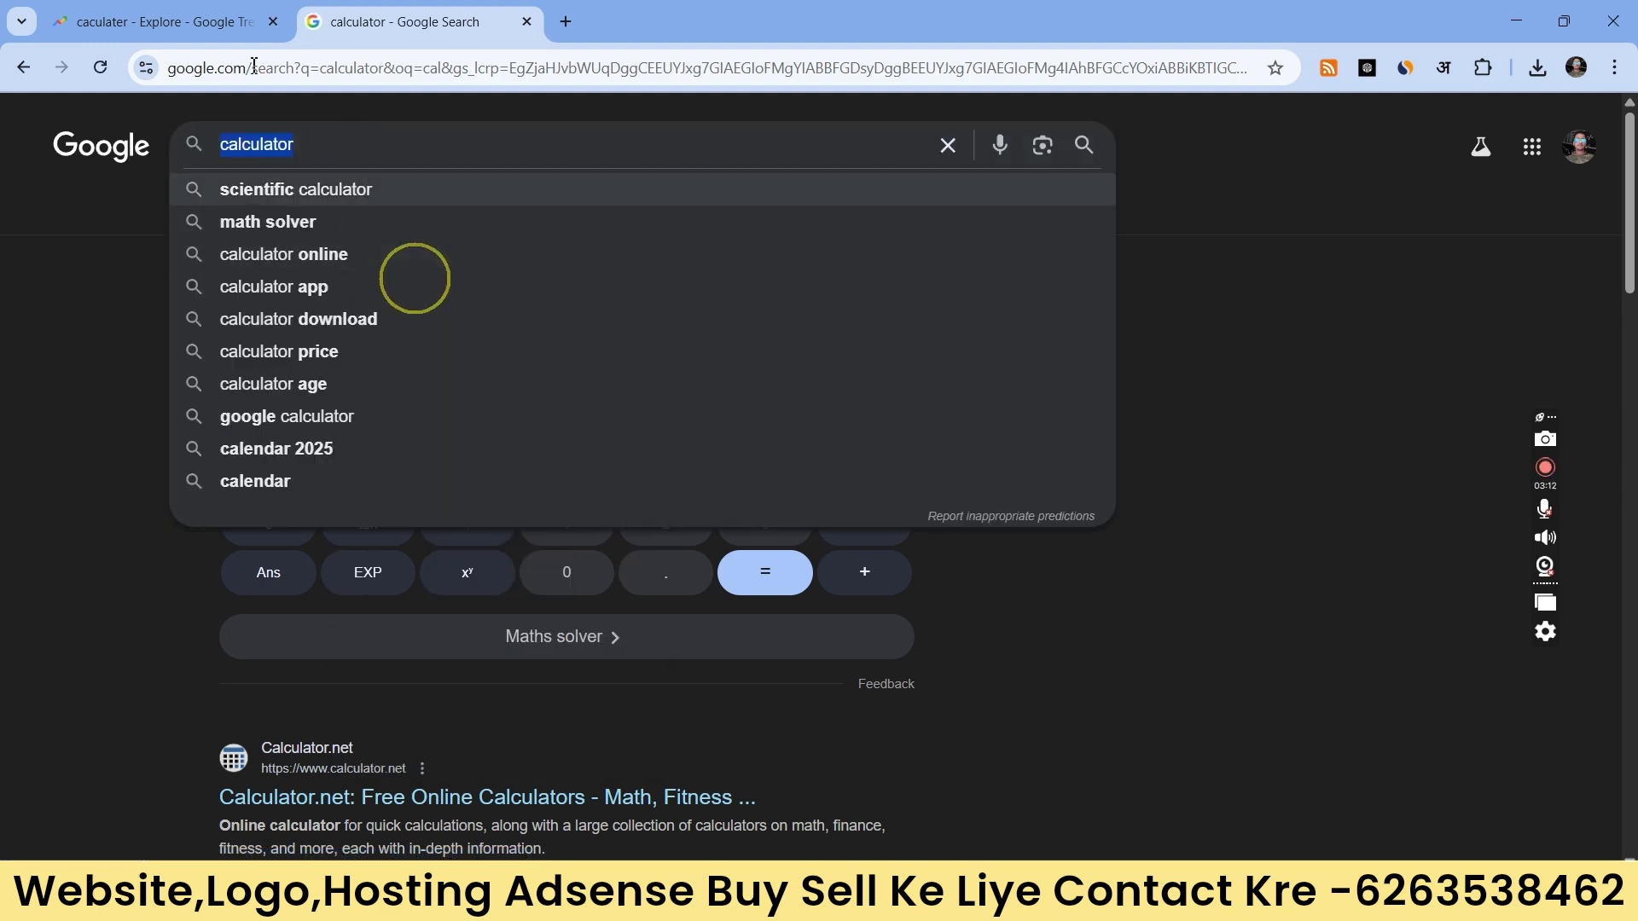
# Step: Return to Google Trends and replace the misspelled query with the copied search term "calculator"
pyautogui.click(162, 21)
pyautogui.click(359, 288)
pyautogui.doubleClick(355, 295)
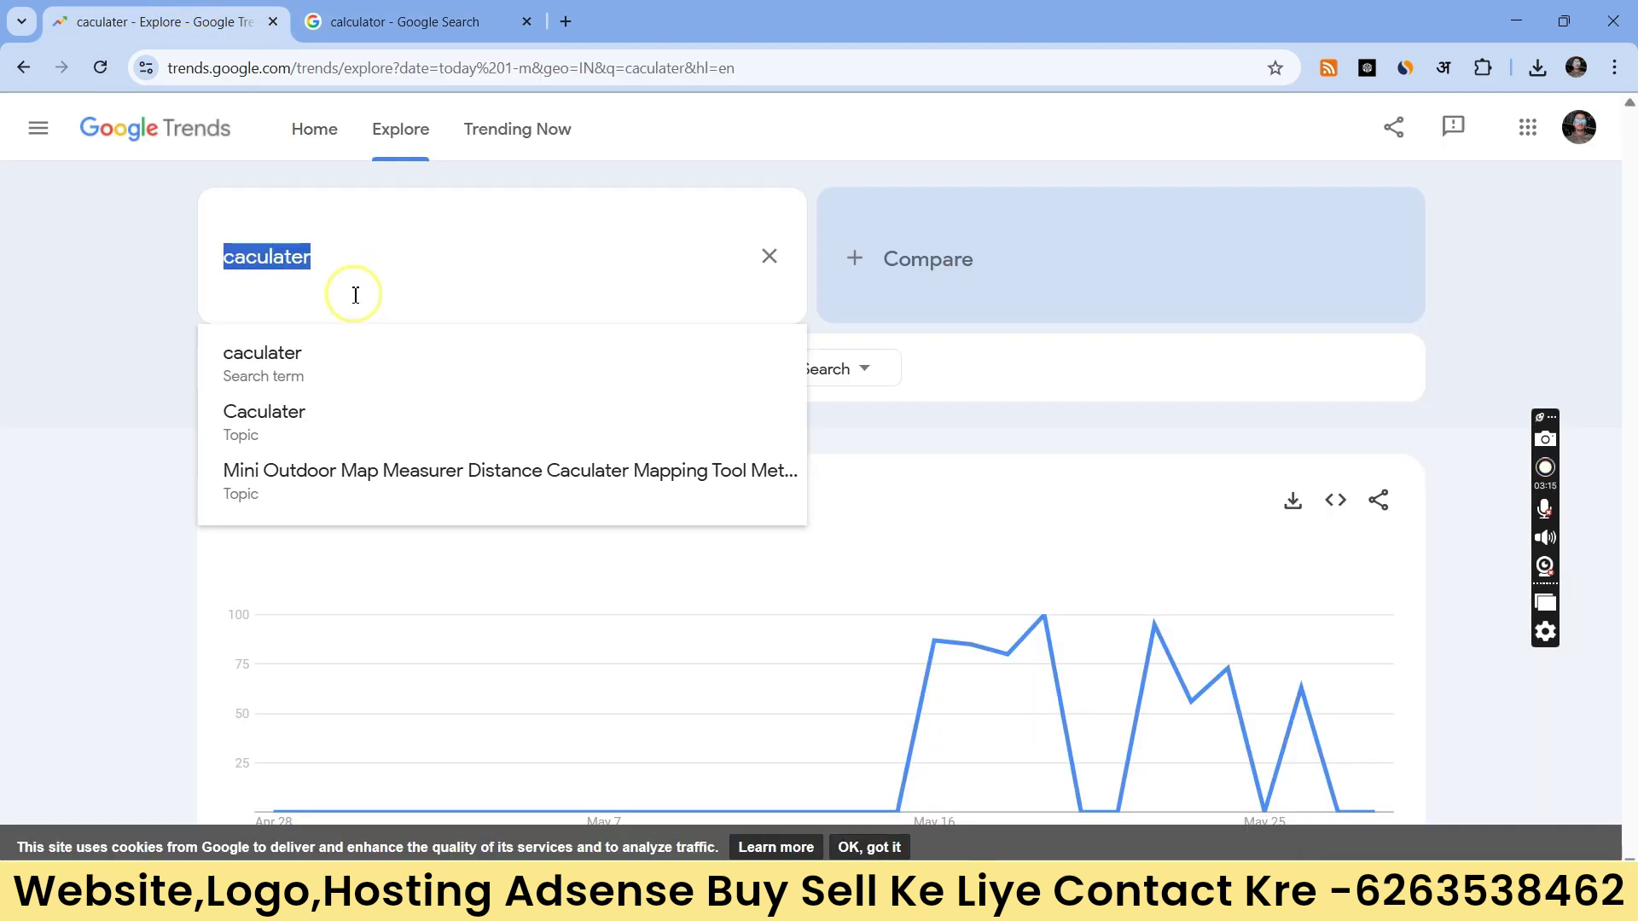
pyautogui.rightClick(345, 294)
pyautogui.click(398, 395)
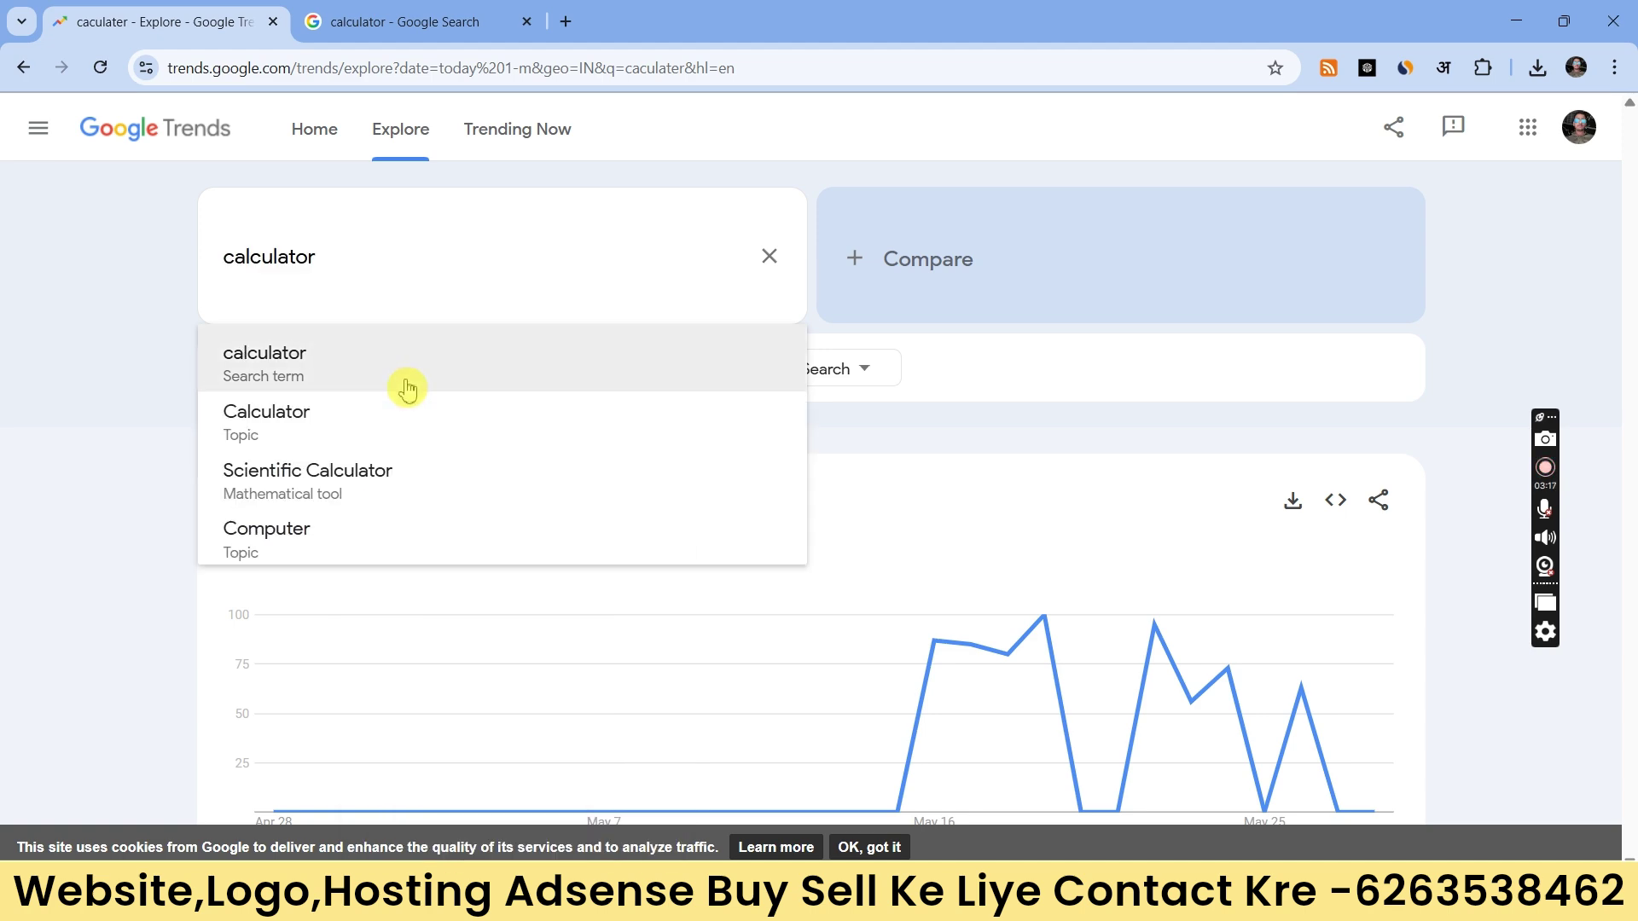
pyautogui.click(406, 388)
pyautogui.click(366, 267)
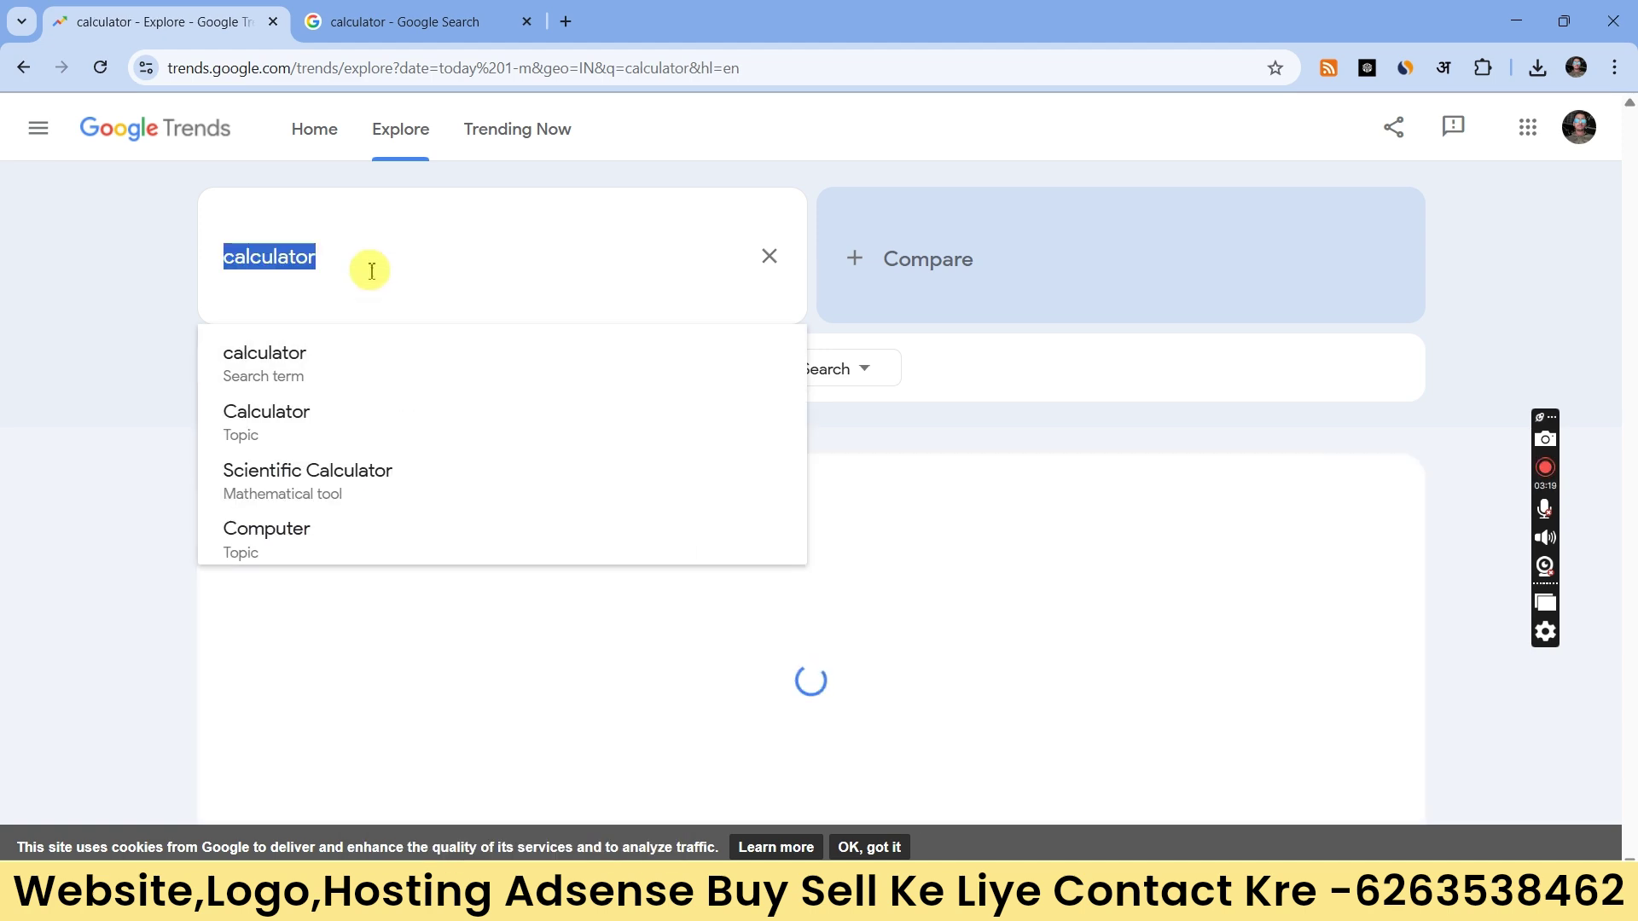
pyautogui.click(214, 347)
# Step: Review the related topics and rising queries for "calculator", and copy the search term from the Trends search field
pyautogui.scroll(-12, 1206, 789)
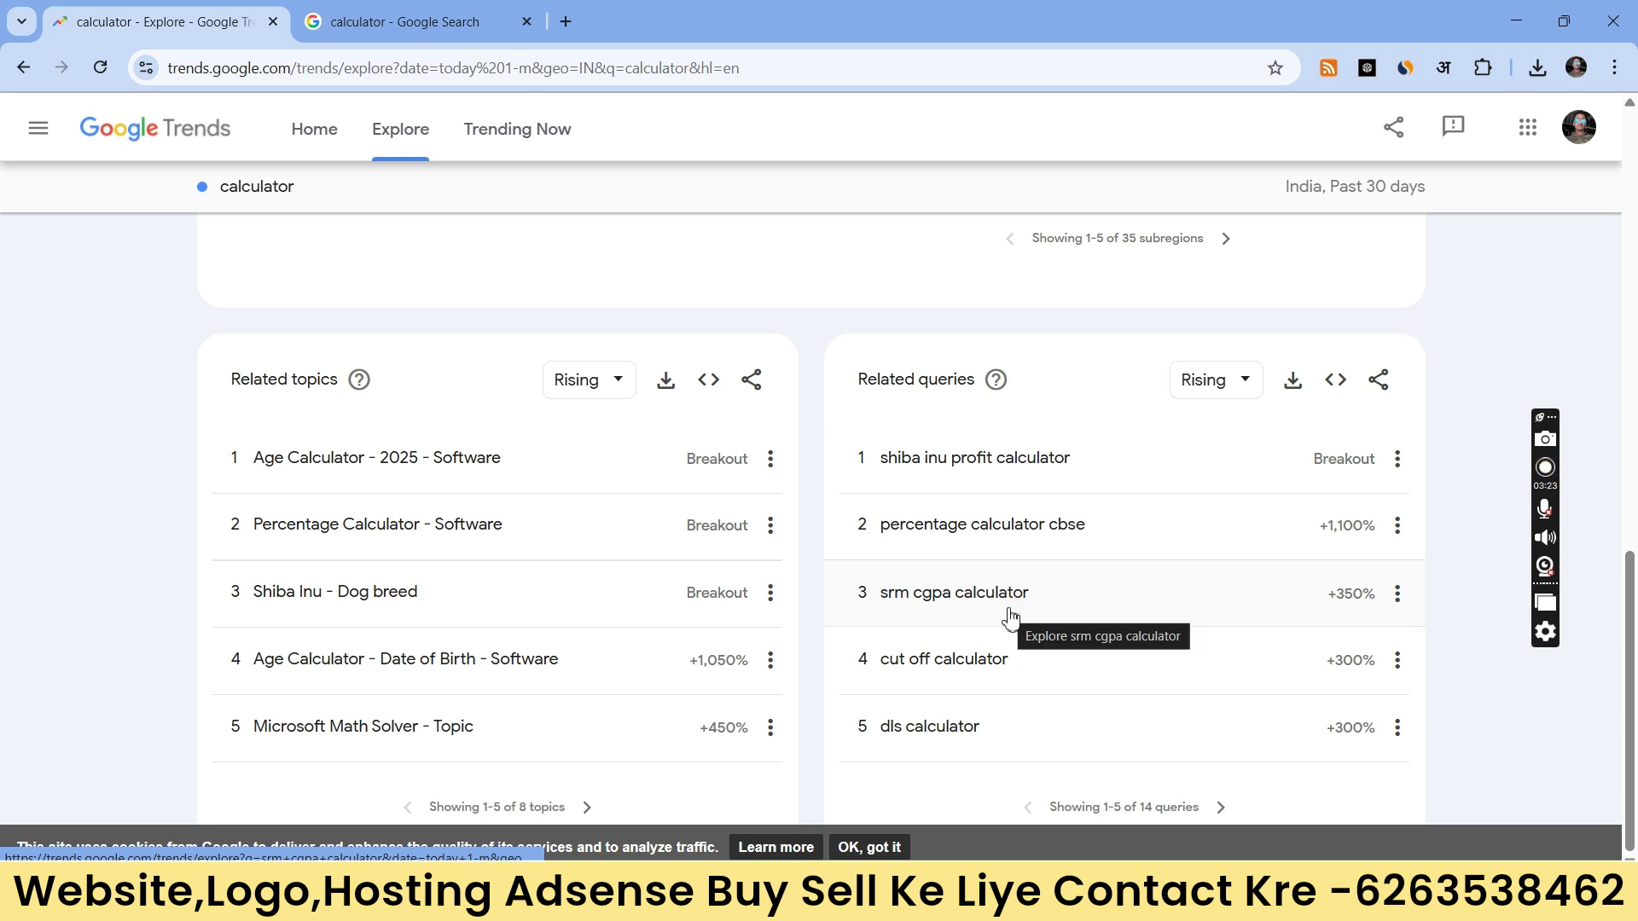
pyautogui.click(1048, 620)
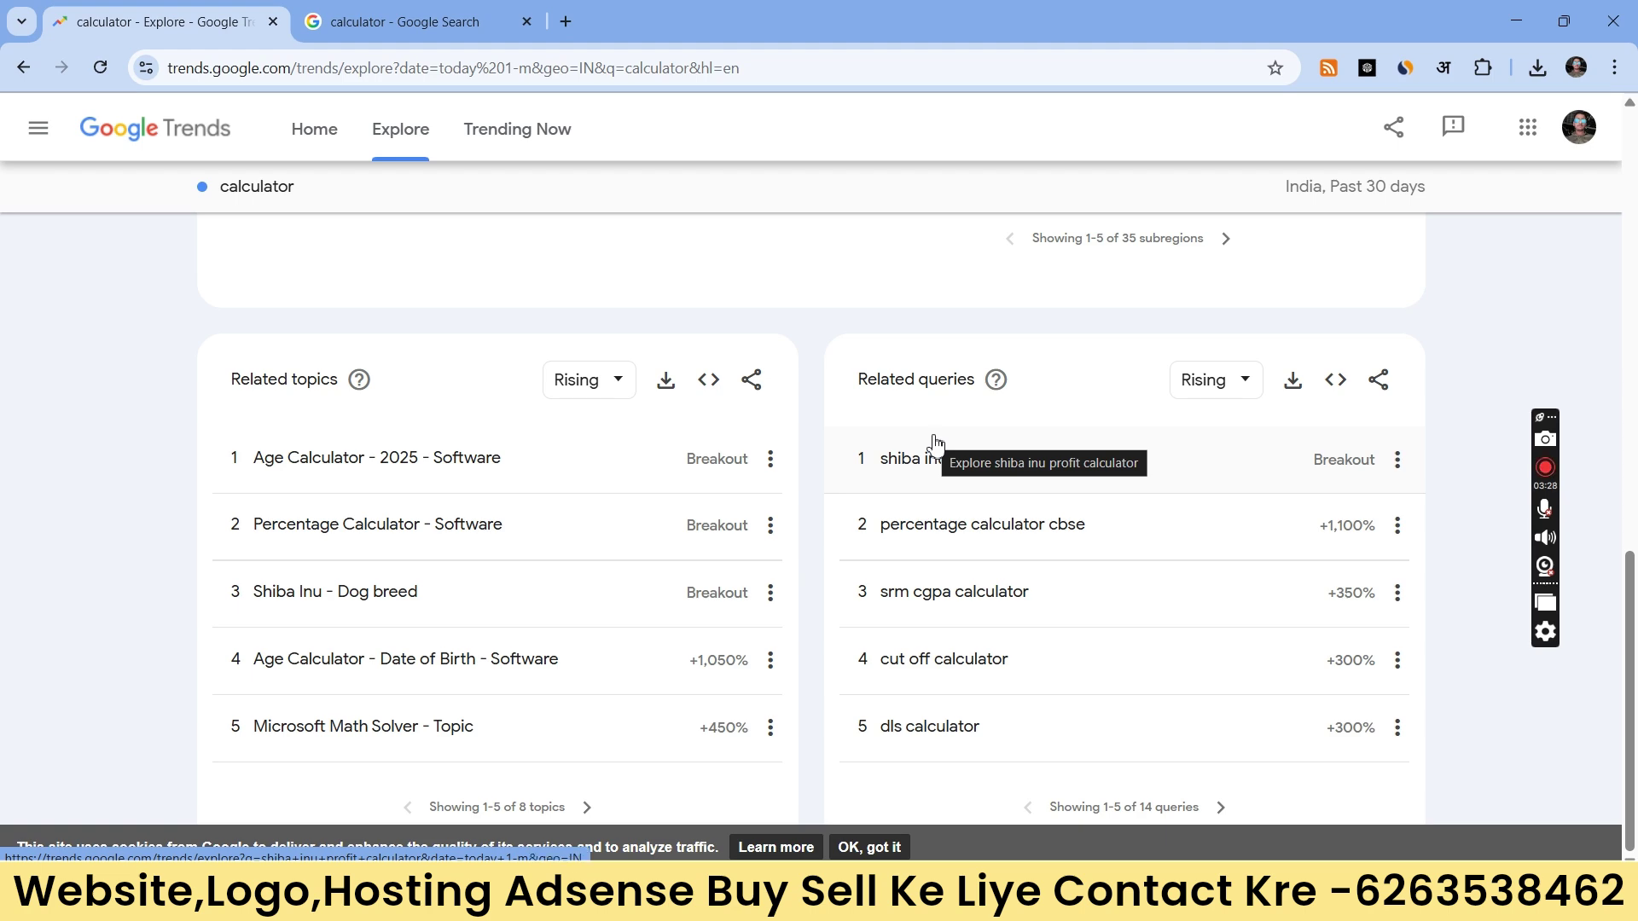
pyautogui.scroll(15, 538, 469)
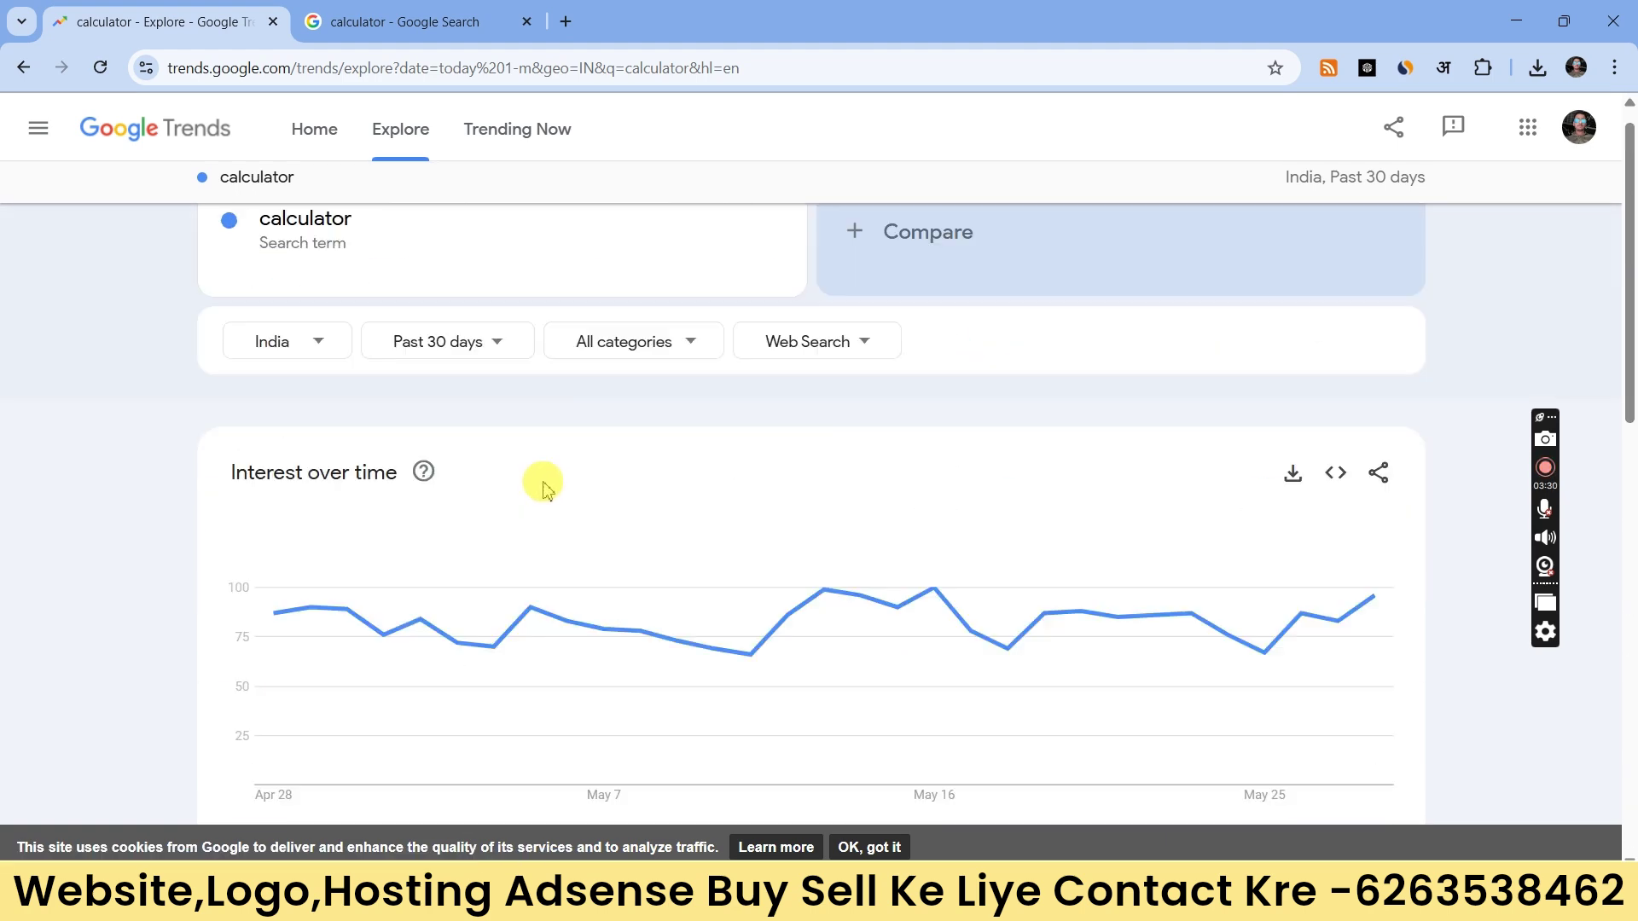
pyautogui.click(327, 196)
pyautogui.rightClick(330, 193)
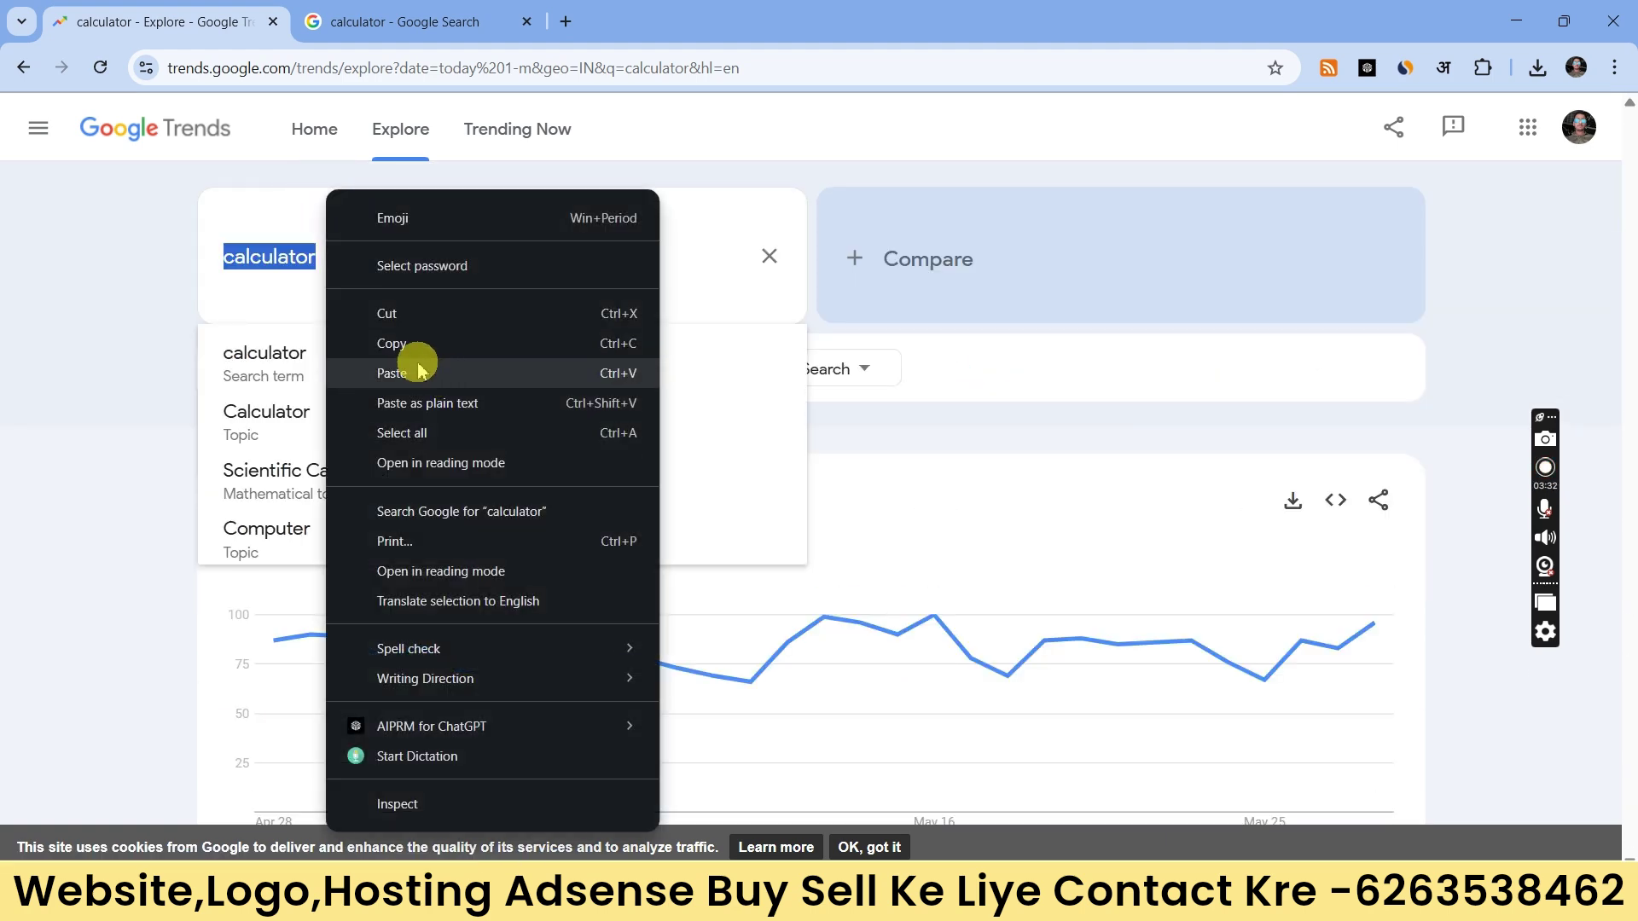
pyautogui.click(417, 350)
# Step: Search Google for "google ads" in a new browser tab and open the "Sign in to Google Ads" result
pyautogui.click(565, 21)
pyautogui.click(577, 66)
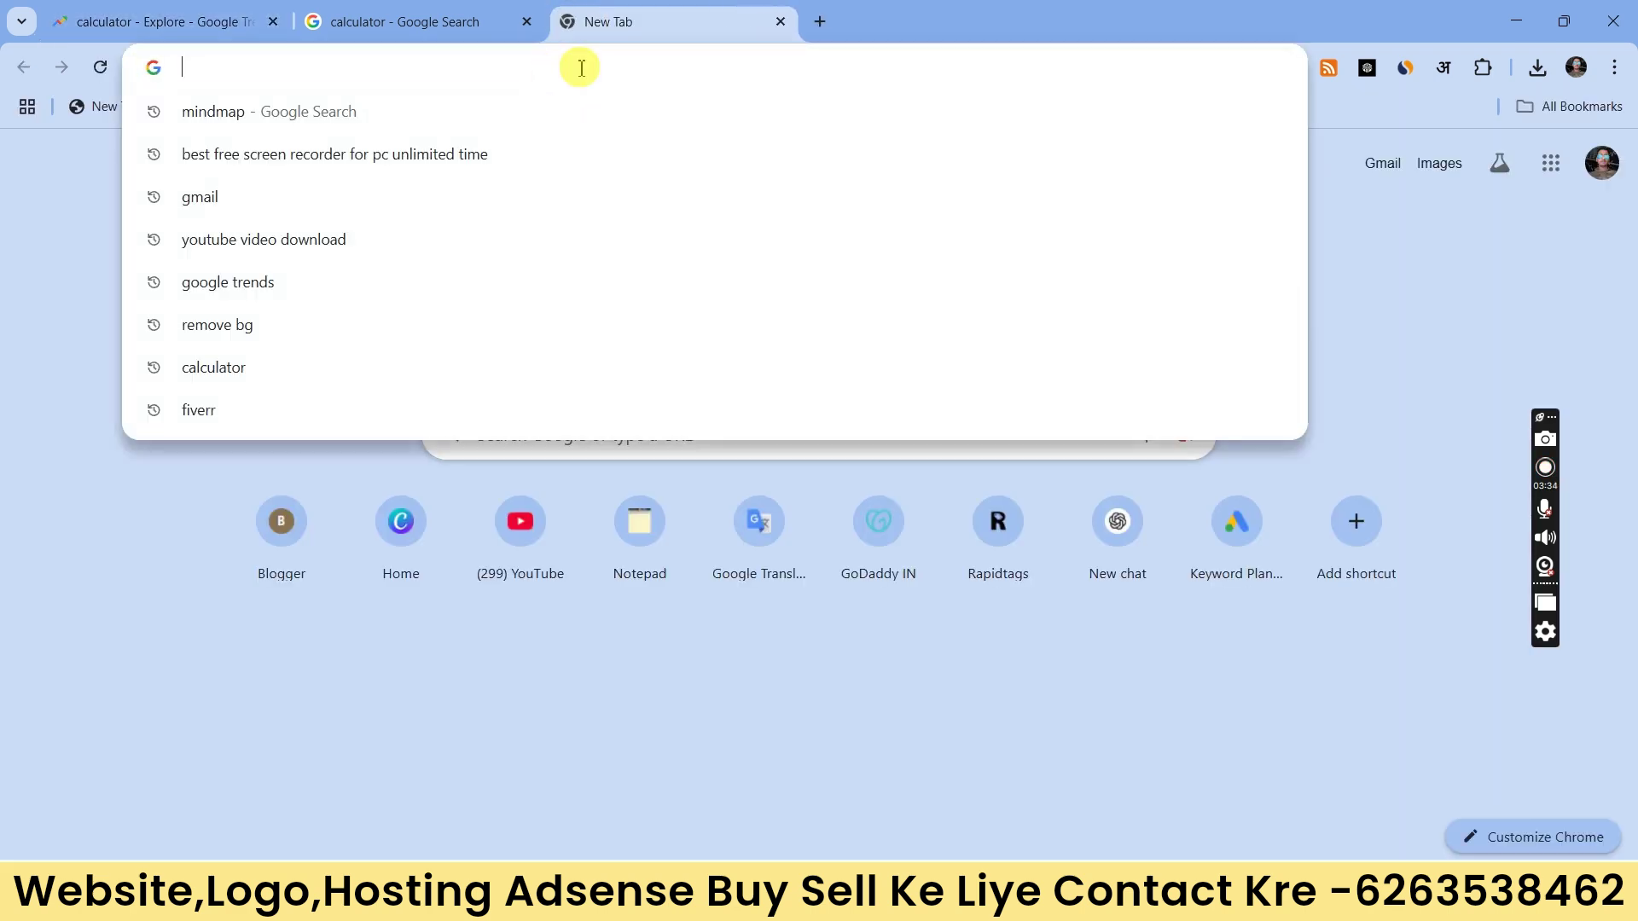
pyautogui.write('goog')
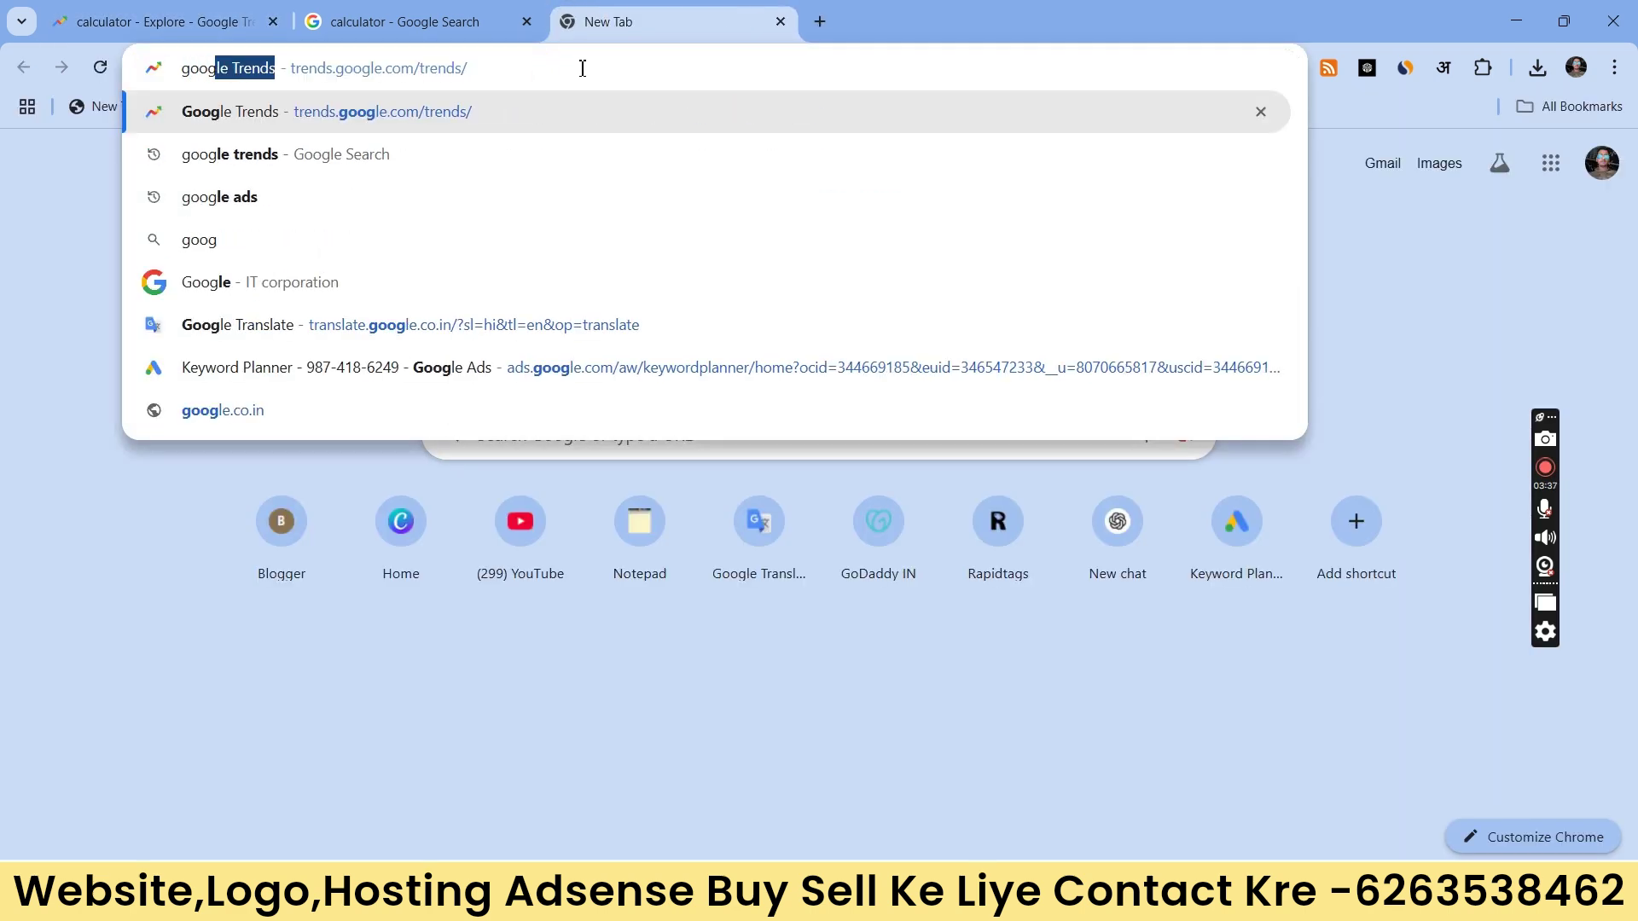
pyautogui.write('le ads')
pyautogui.press('Return')
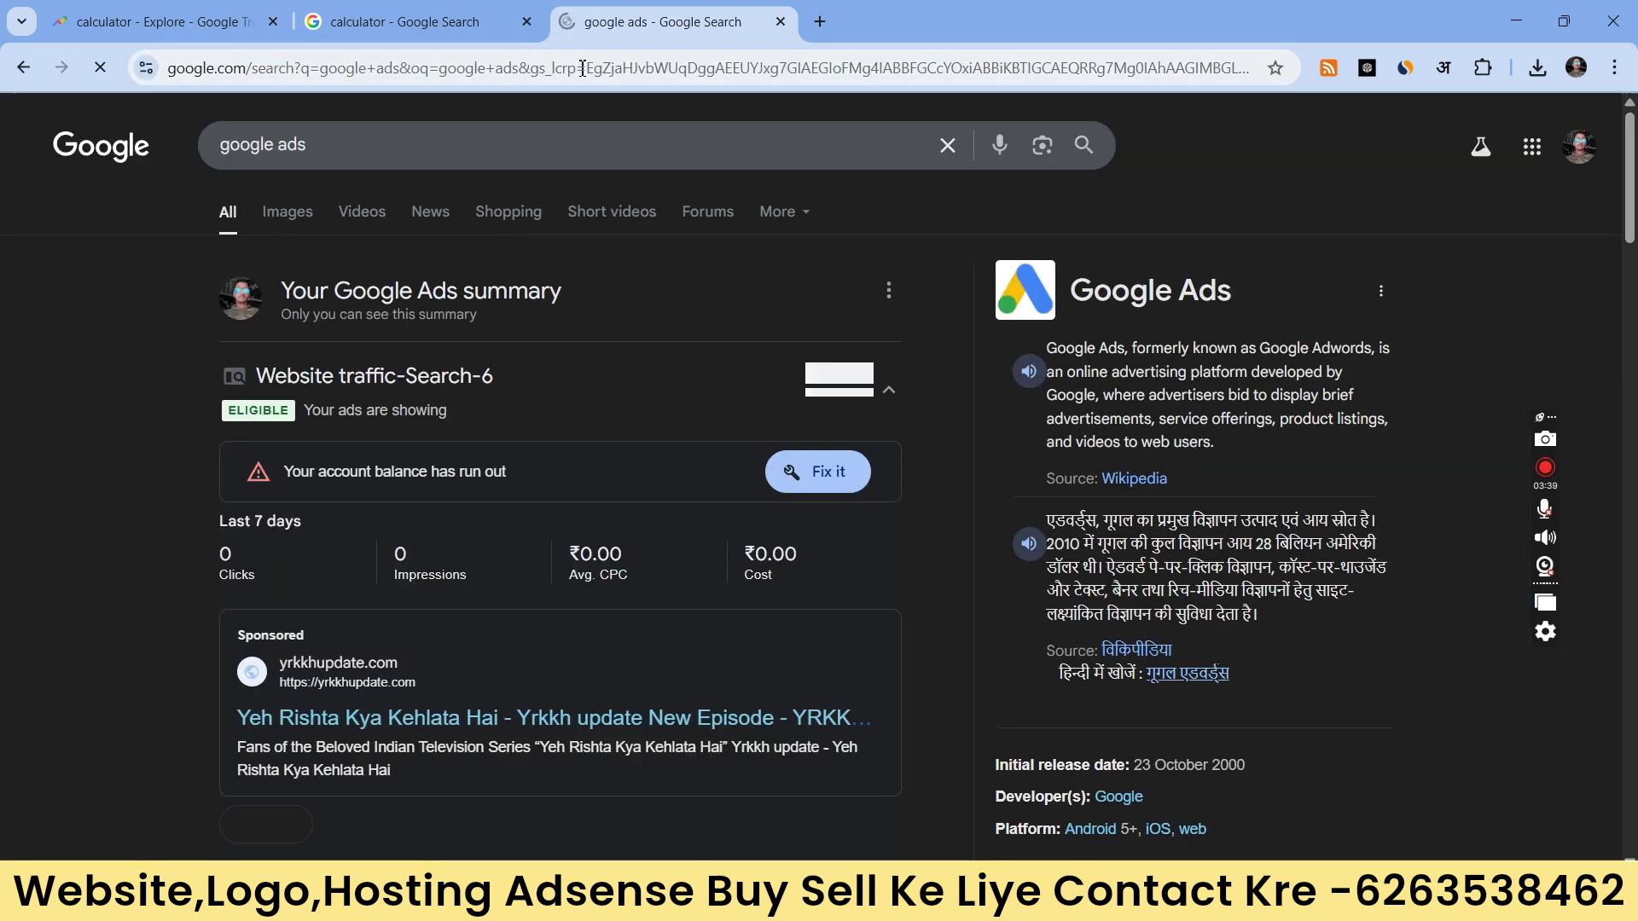
pyautogui.scroll(-7, 675, 463)
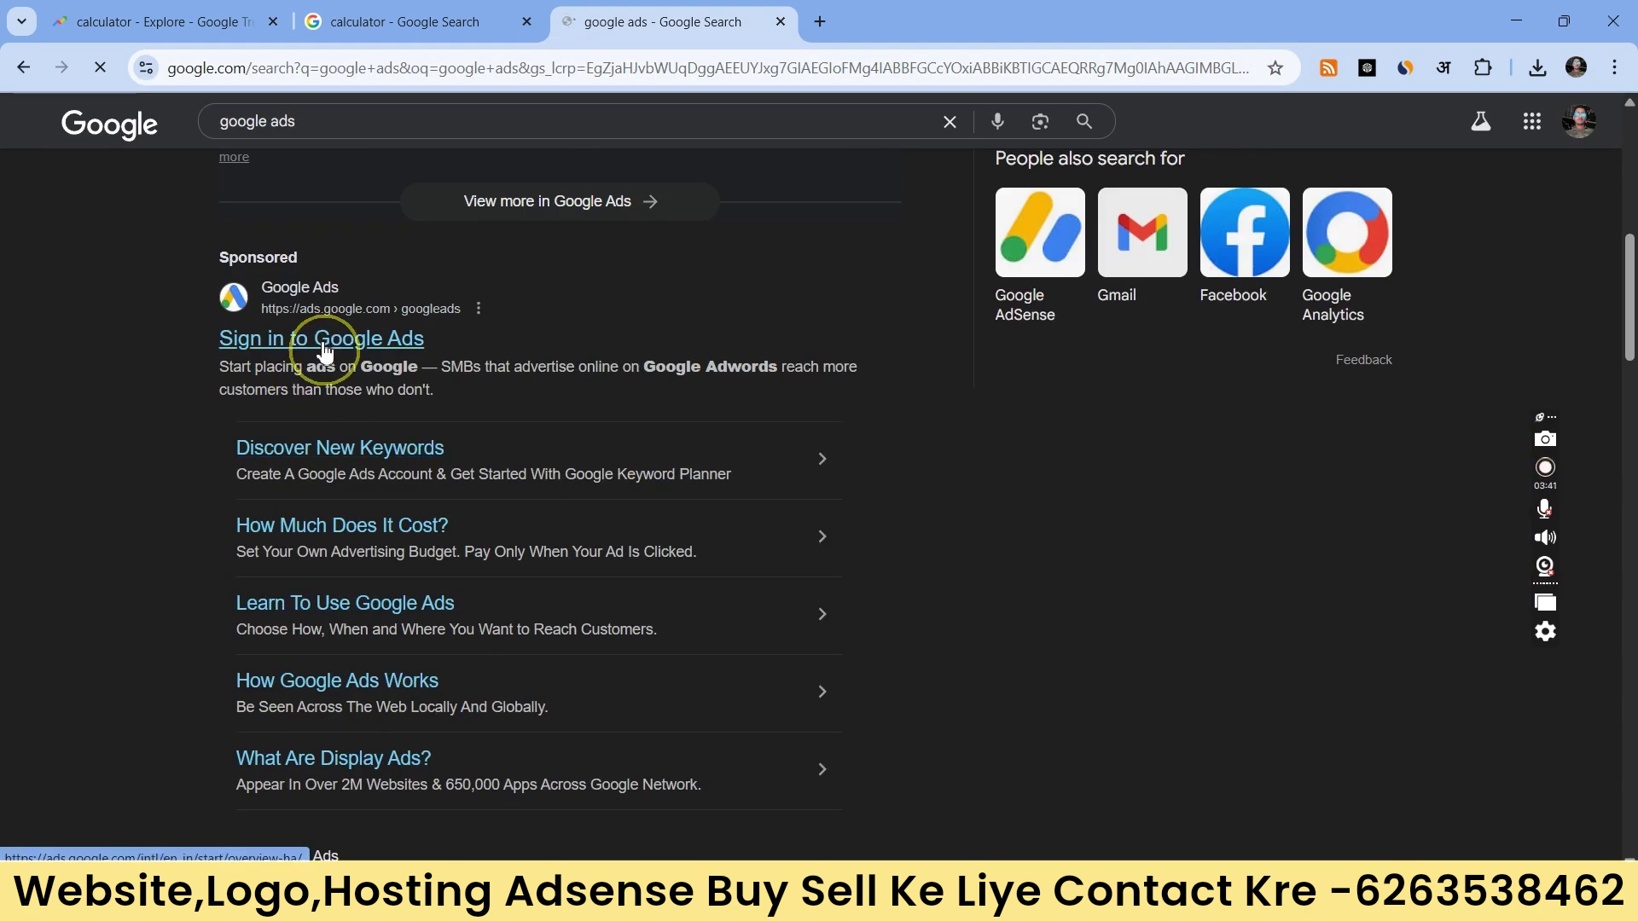
pyautogui.click(325, 346)
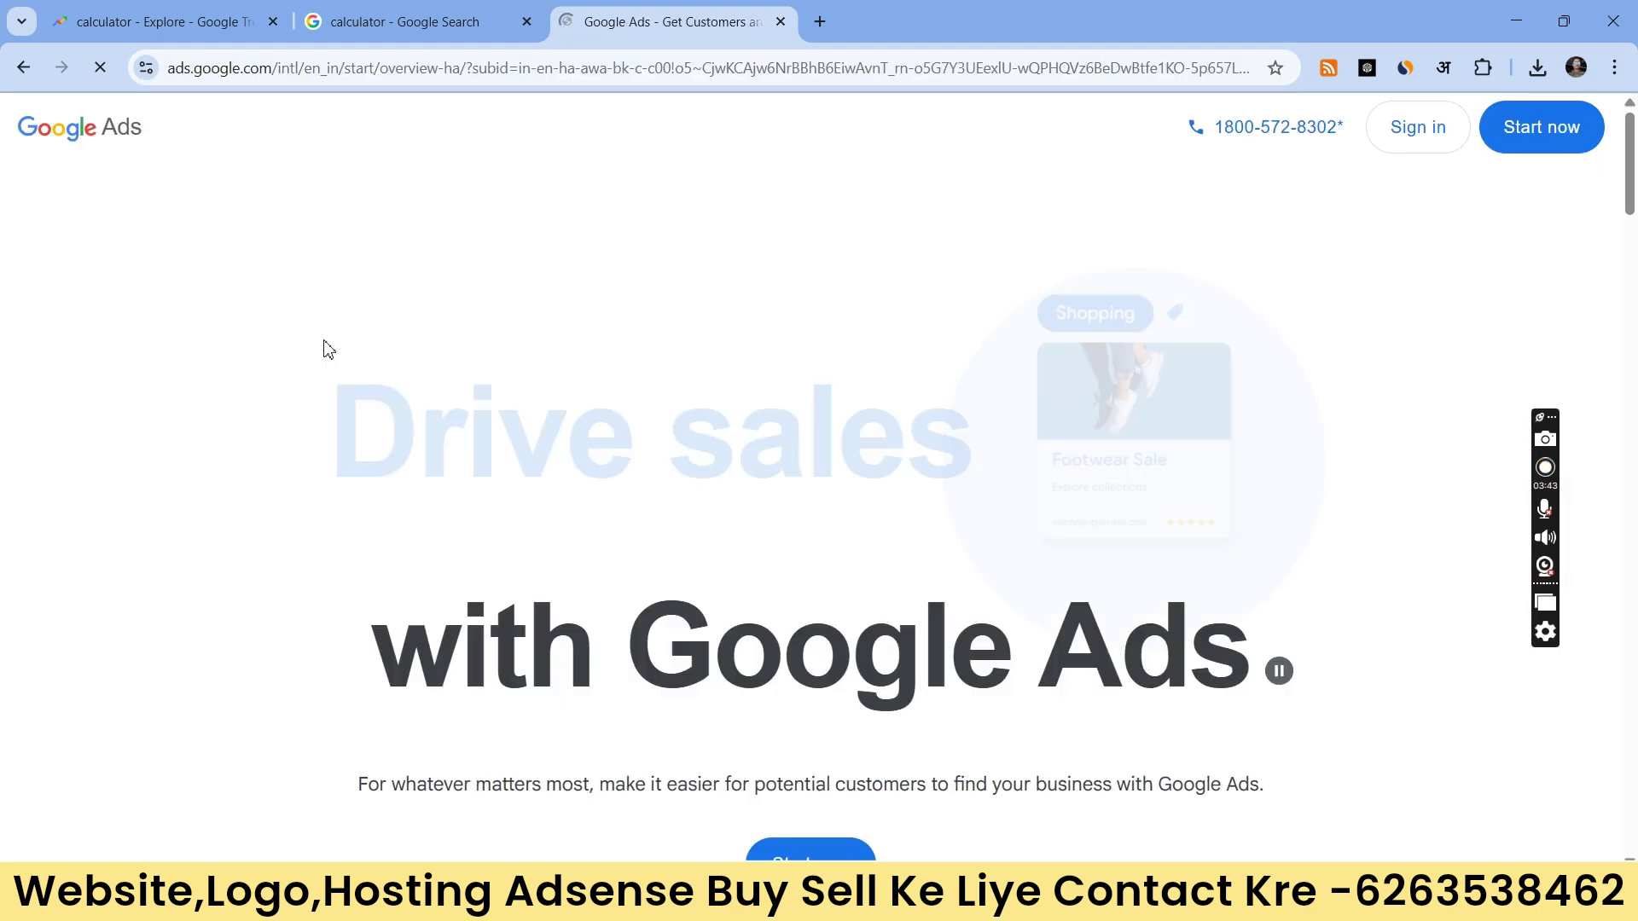
# Step: Enter the Google Ads account and open Keyword Planner from the planning tools
pyautogui.click(1356, 135)
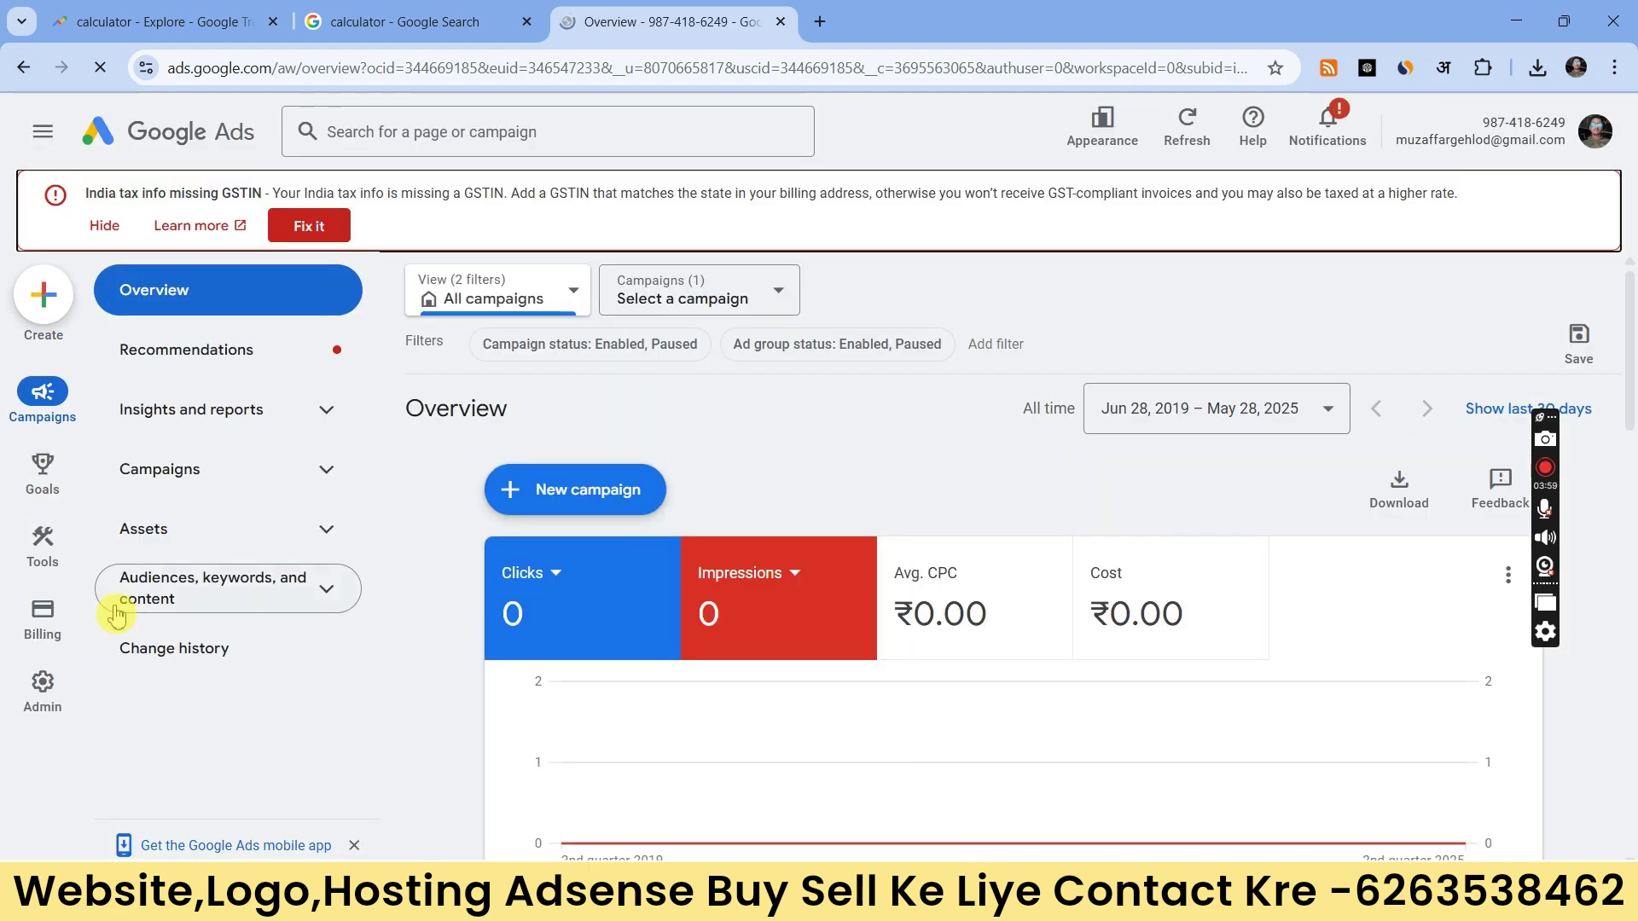
pyautogui.click(64, 537)
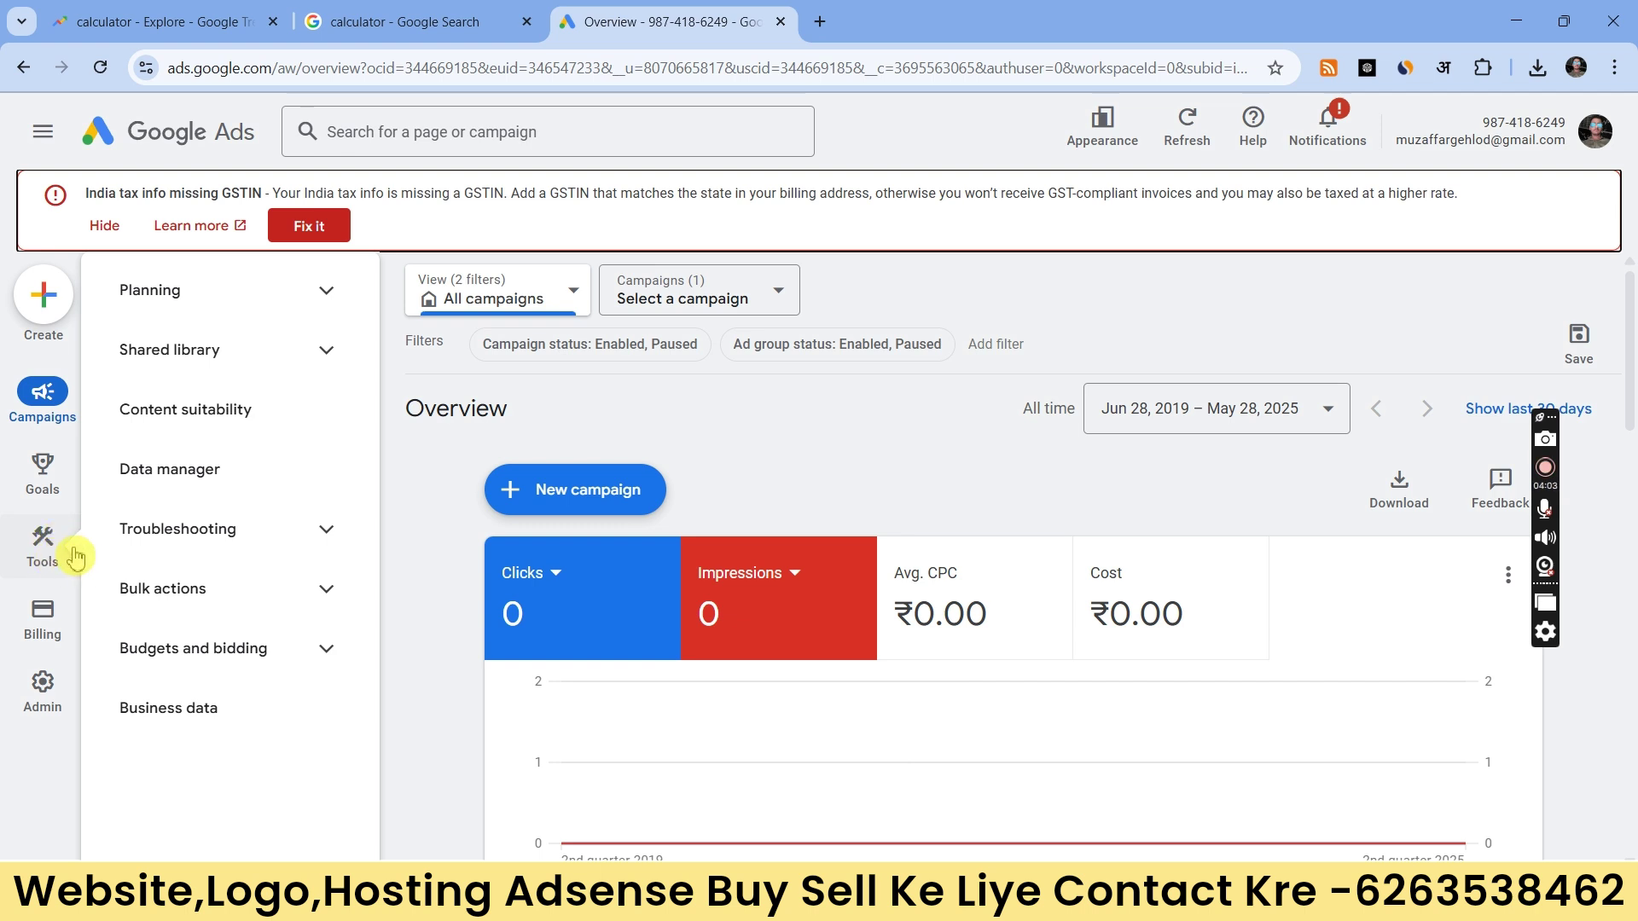
pyautogui.moveTo(43, 558)
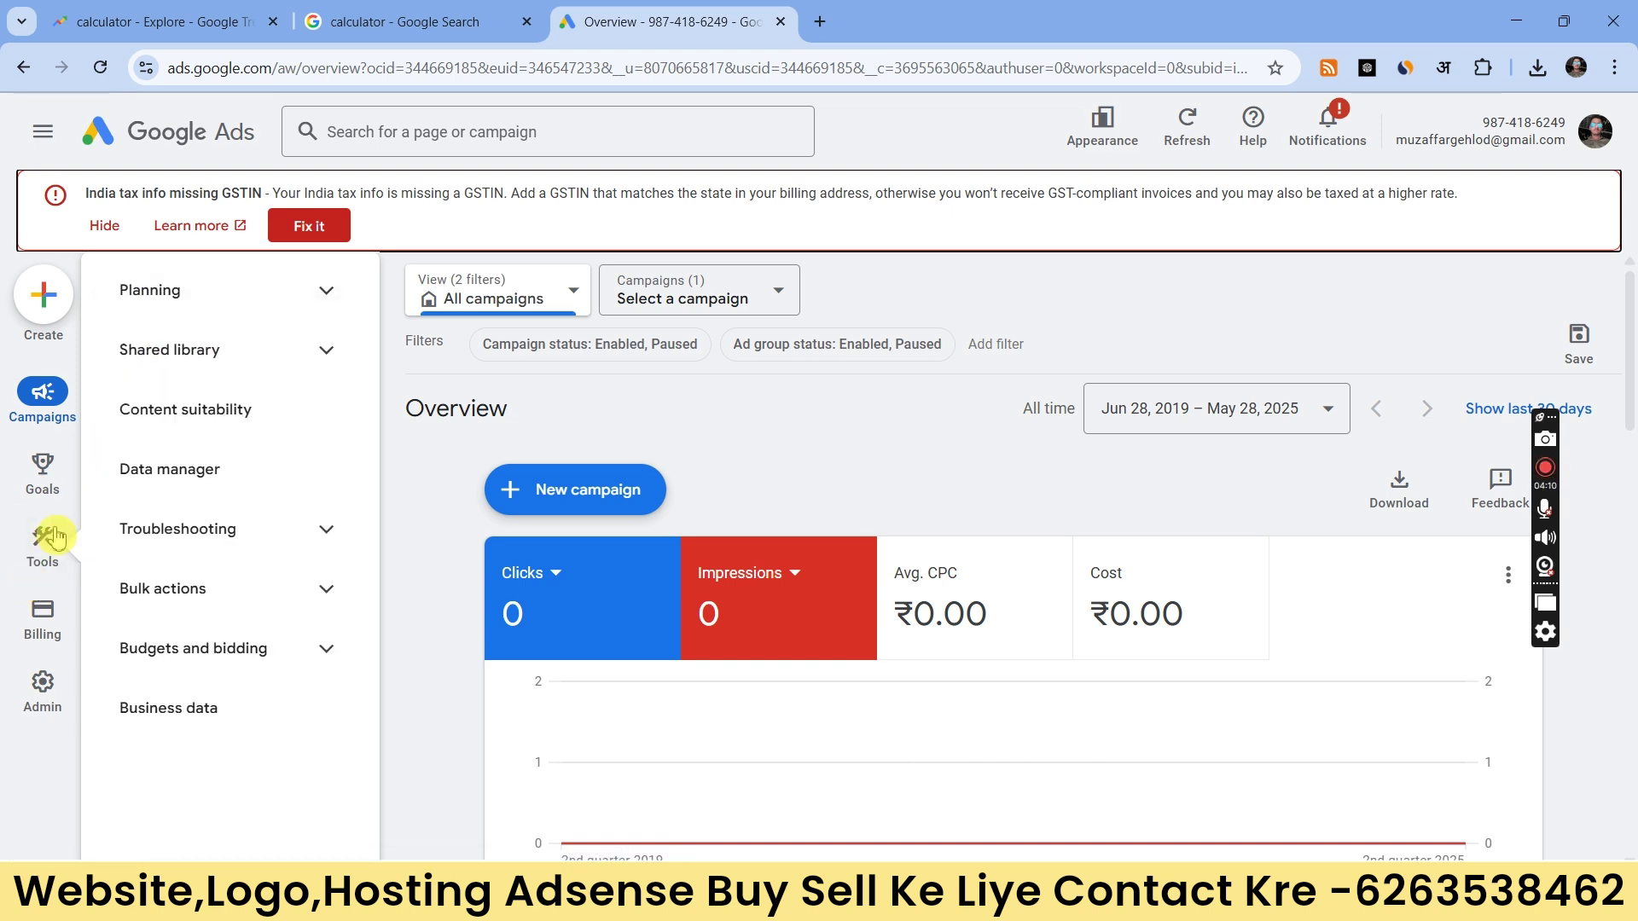
pyautogui.moveTo(42, 474)
pyautogui.click(39, 548)
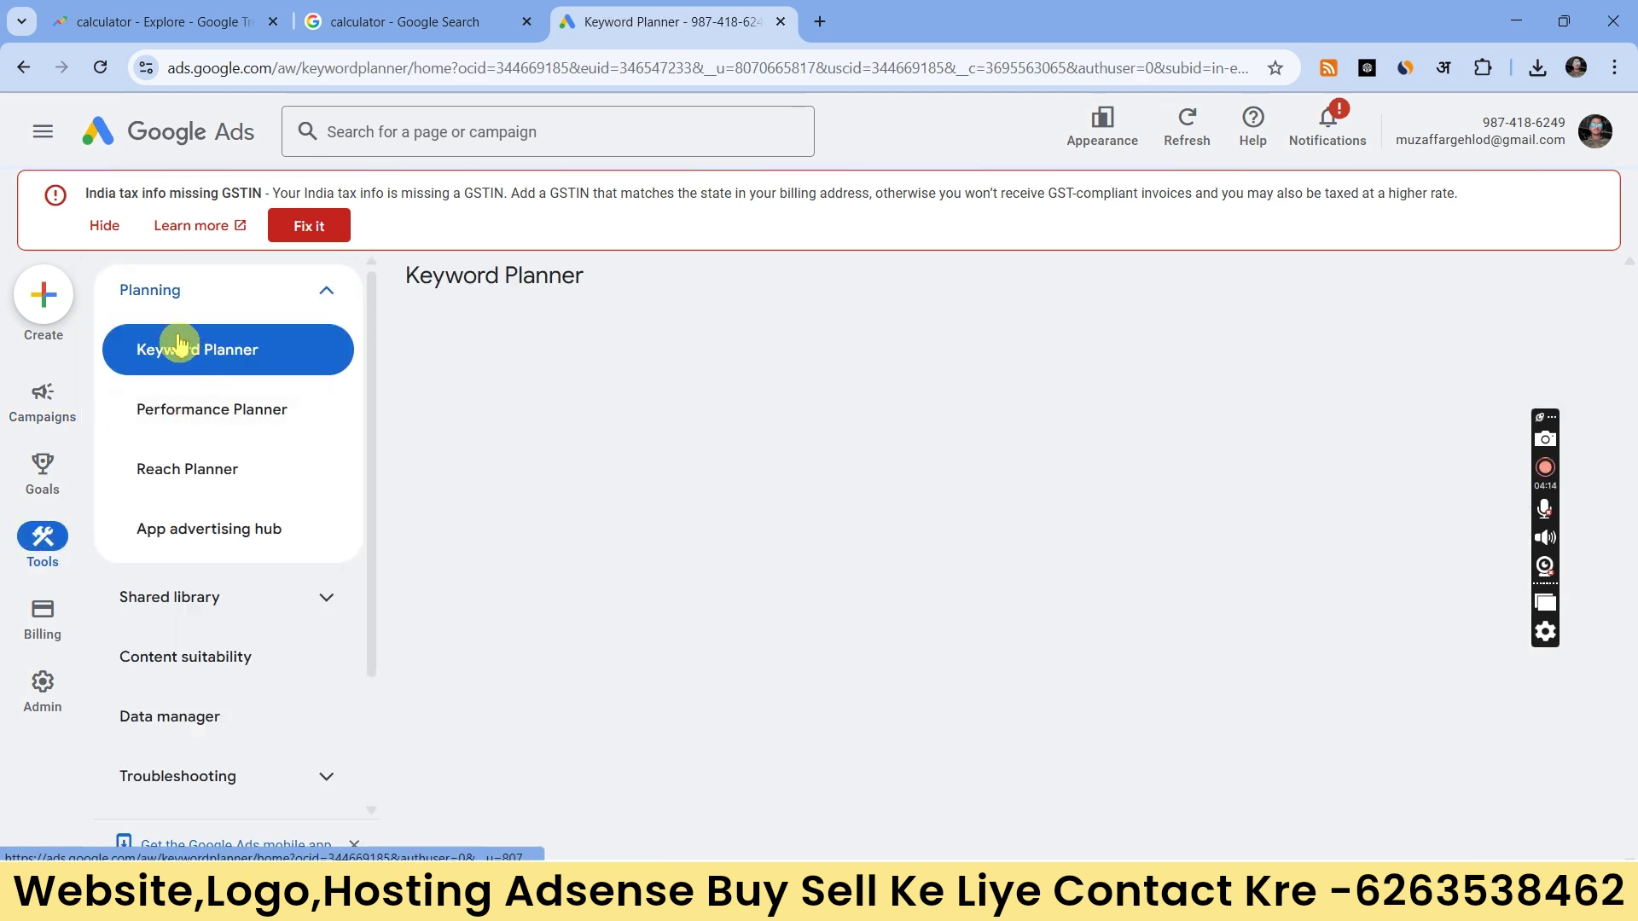
pyautogui.click(176, 364)
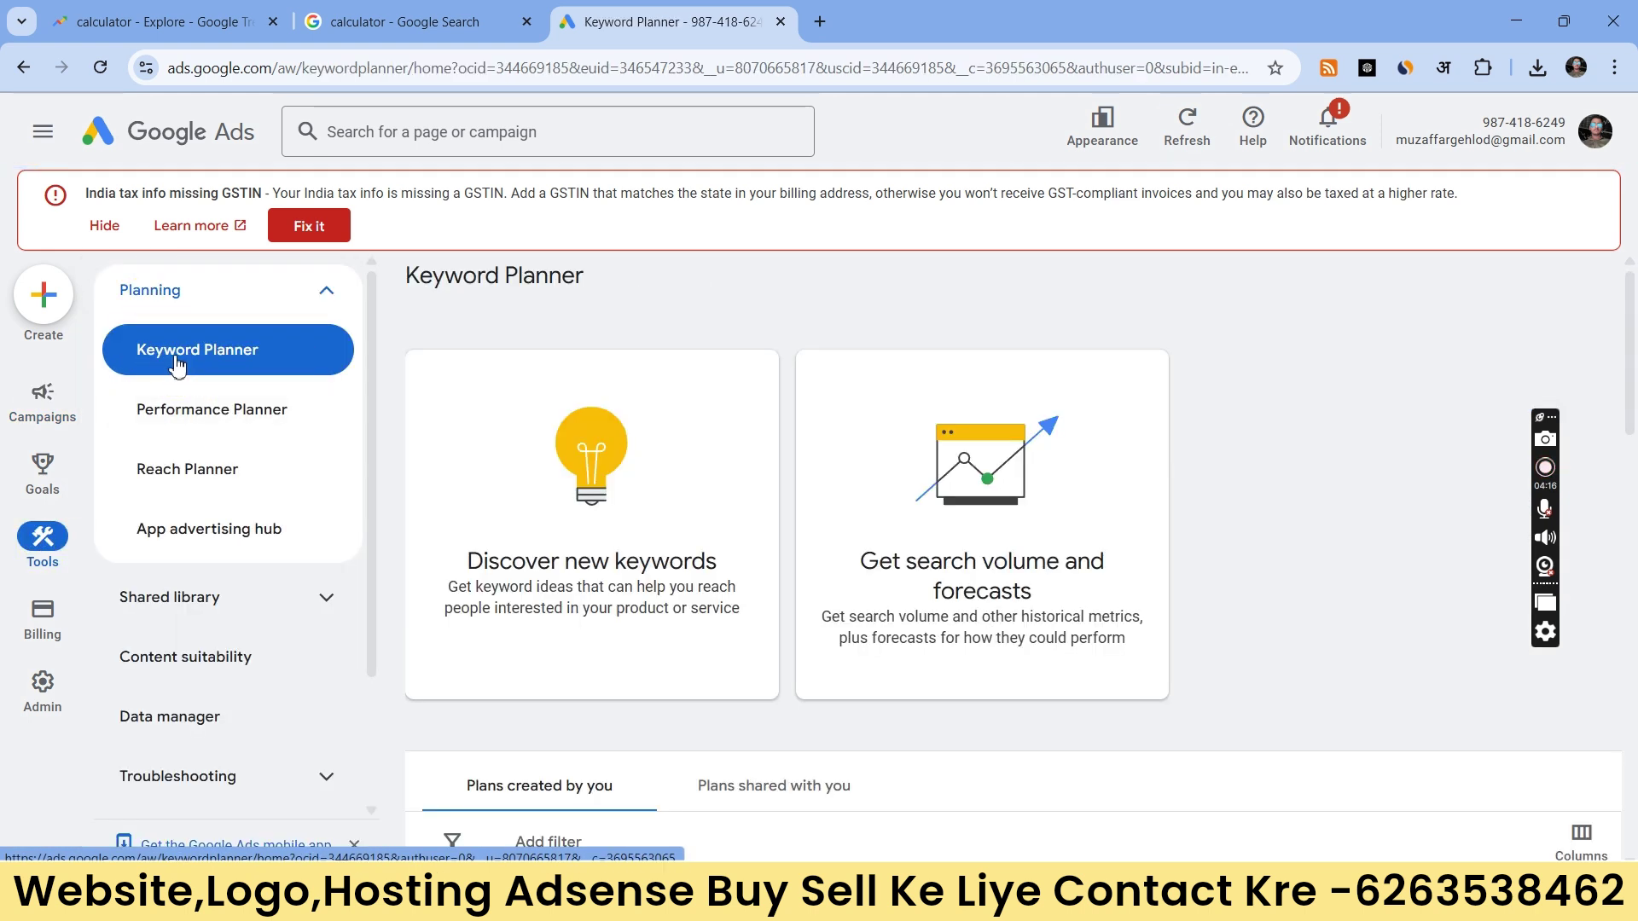
# Step: Discover new keywords for the pasted term "calculator" in English for India and browse the resulting keyword ideas
pyautogui.click(601, 478)
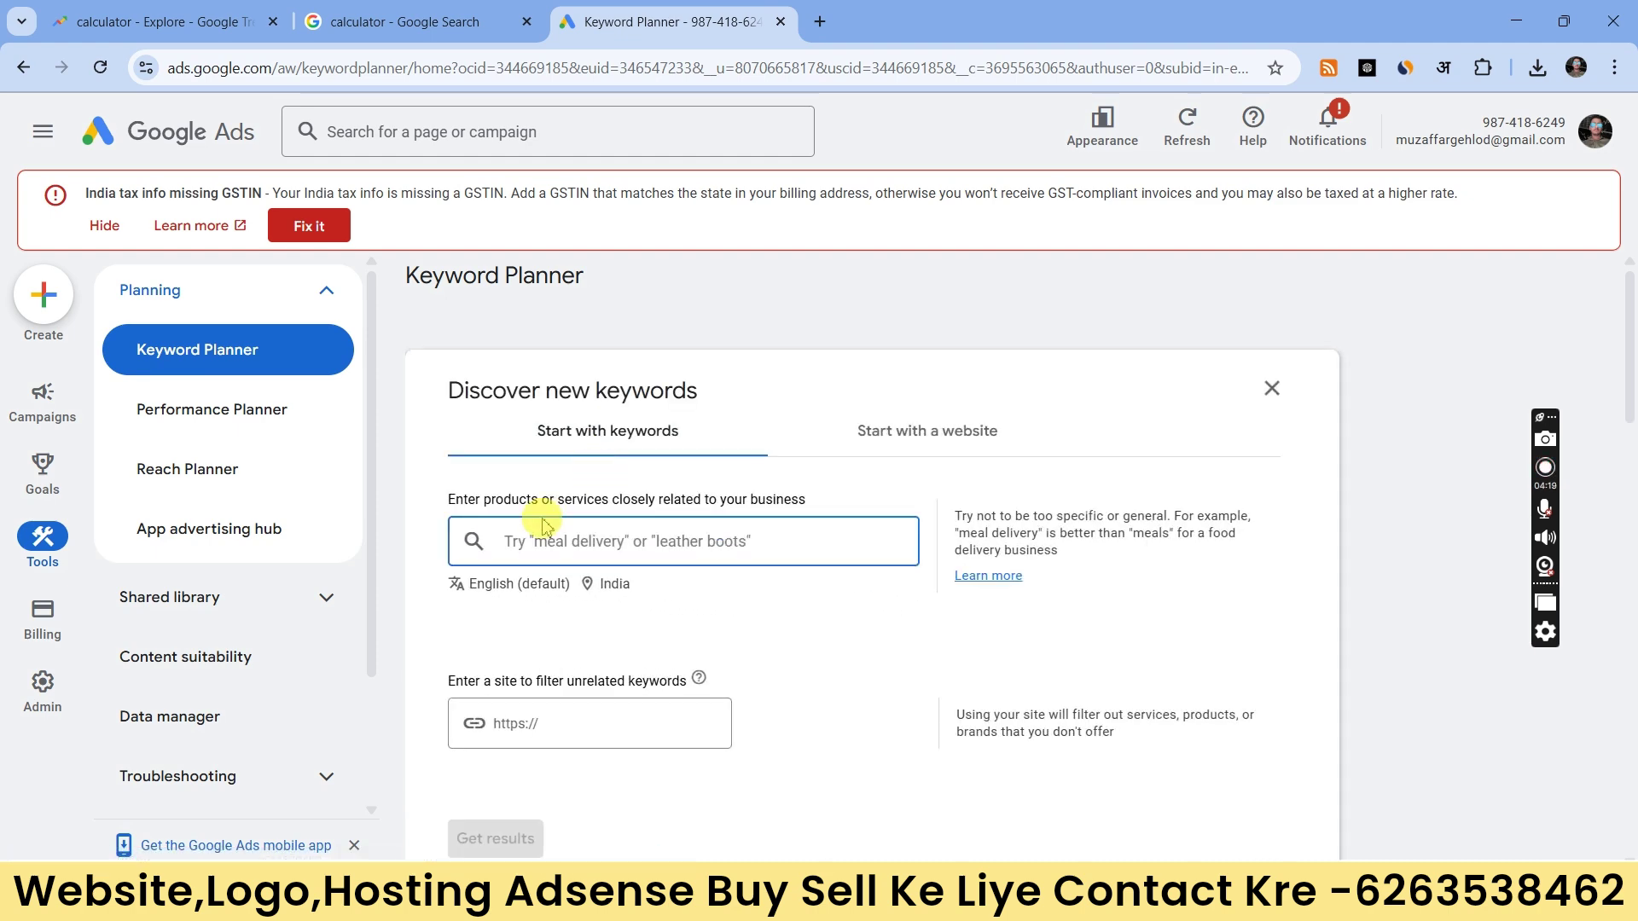
pyautogui.rightClick(522, 539)
pyautogui.click(601, 607)
pyautogui.scroll(-3, 603, 592)
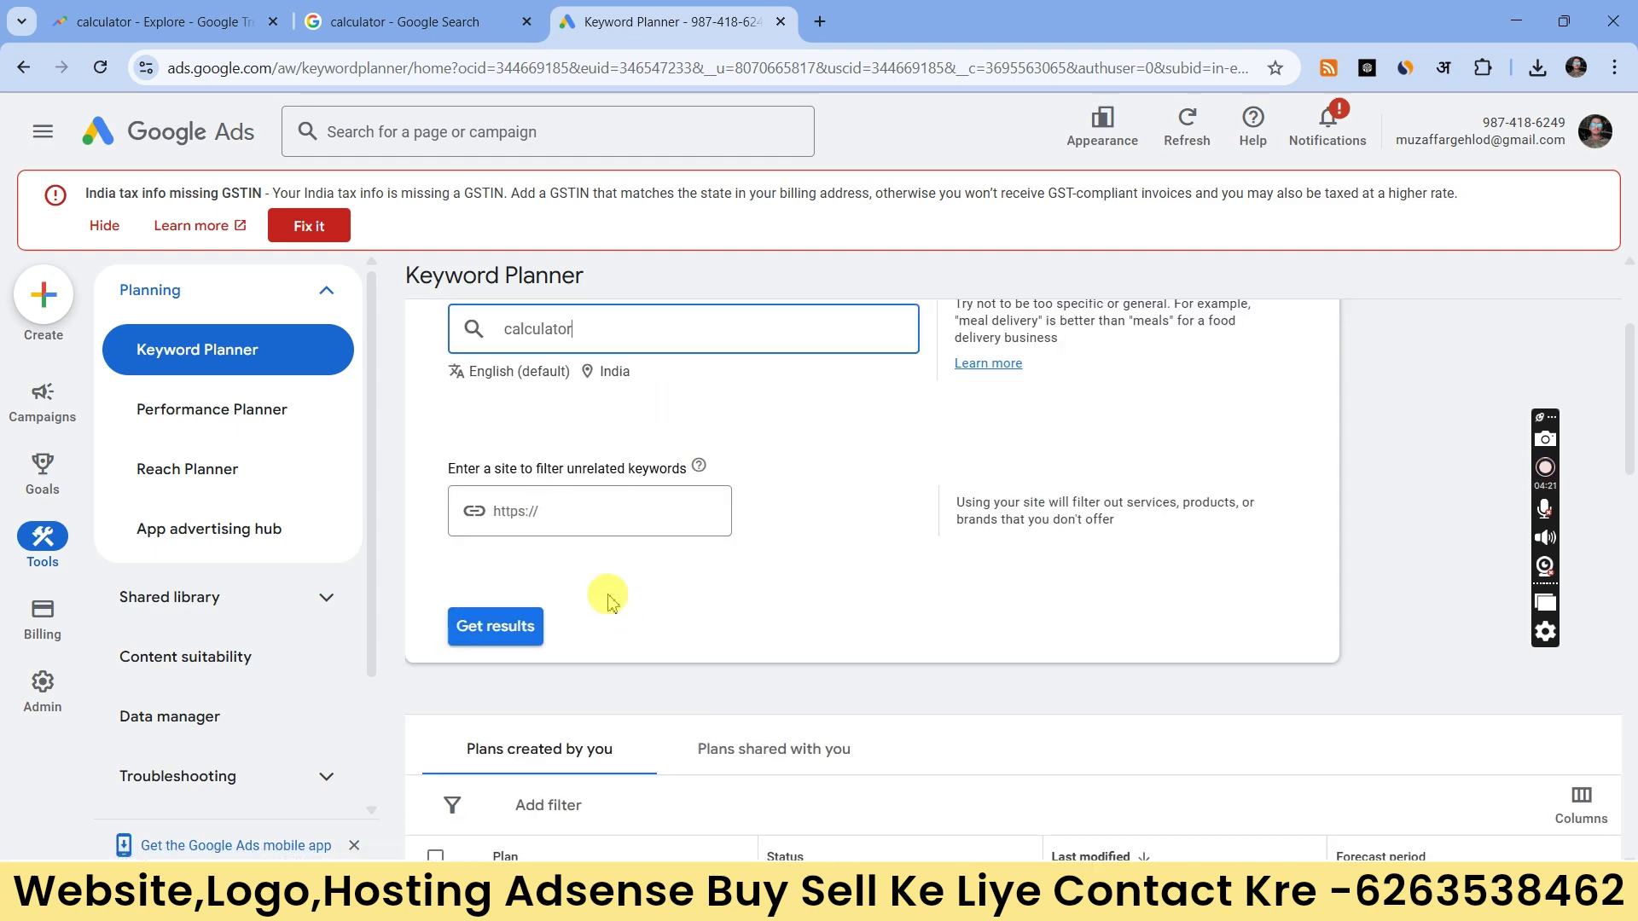
pyautogui.click(510, 636)
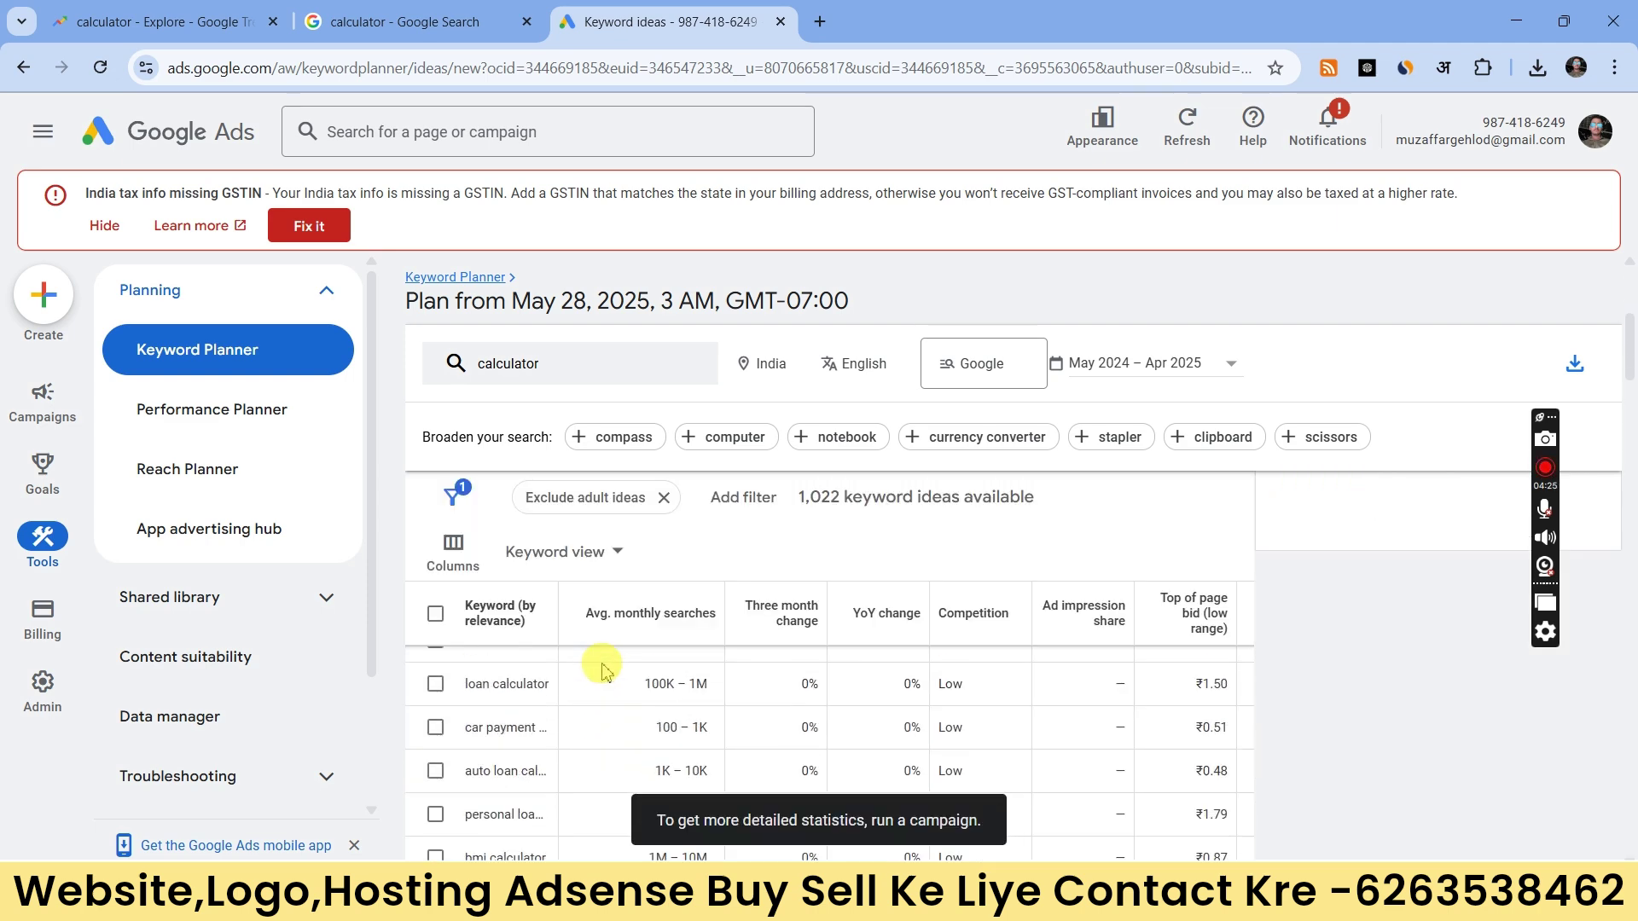
pyautogui.scroll(-5, 601, 682)
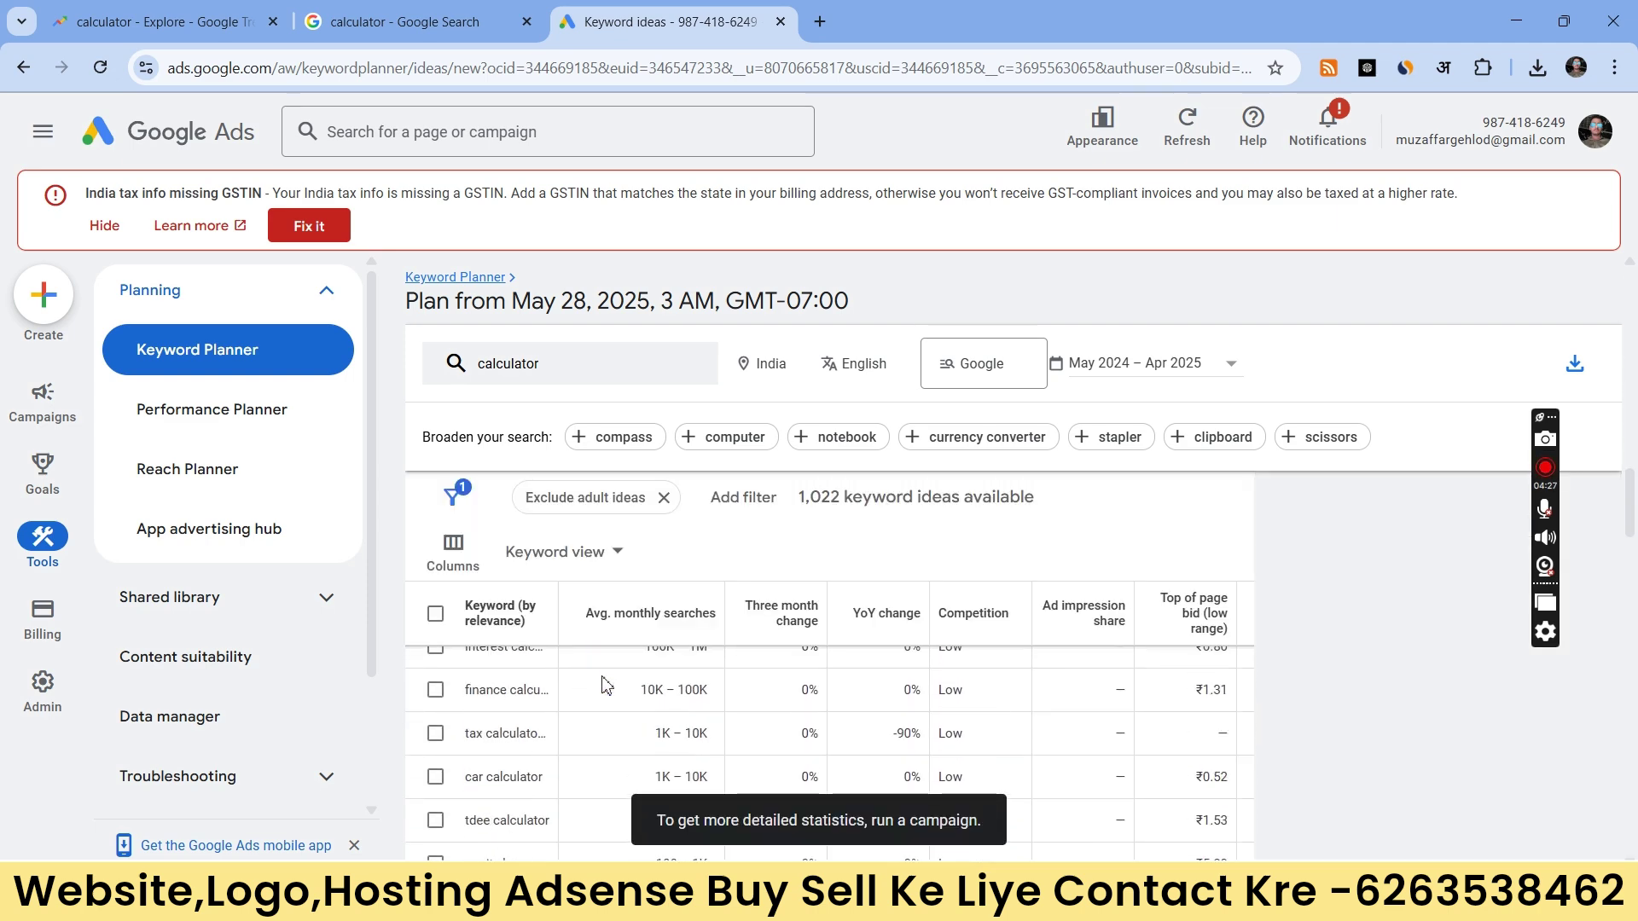
# Step: Switch back to Google Trends and view the second page of rising queries related to "calculator"
pyautogui.click(150, 9)
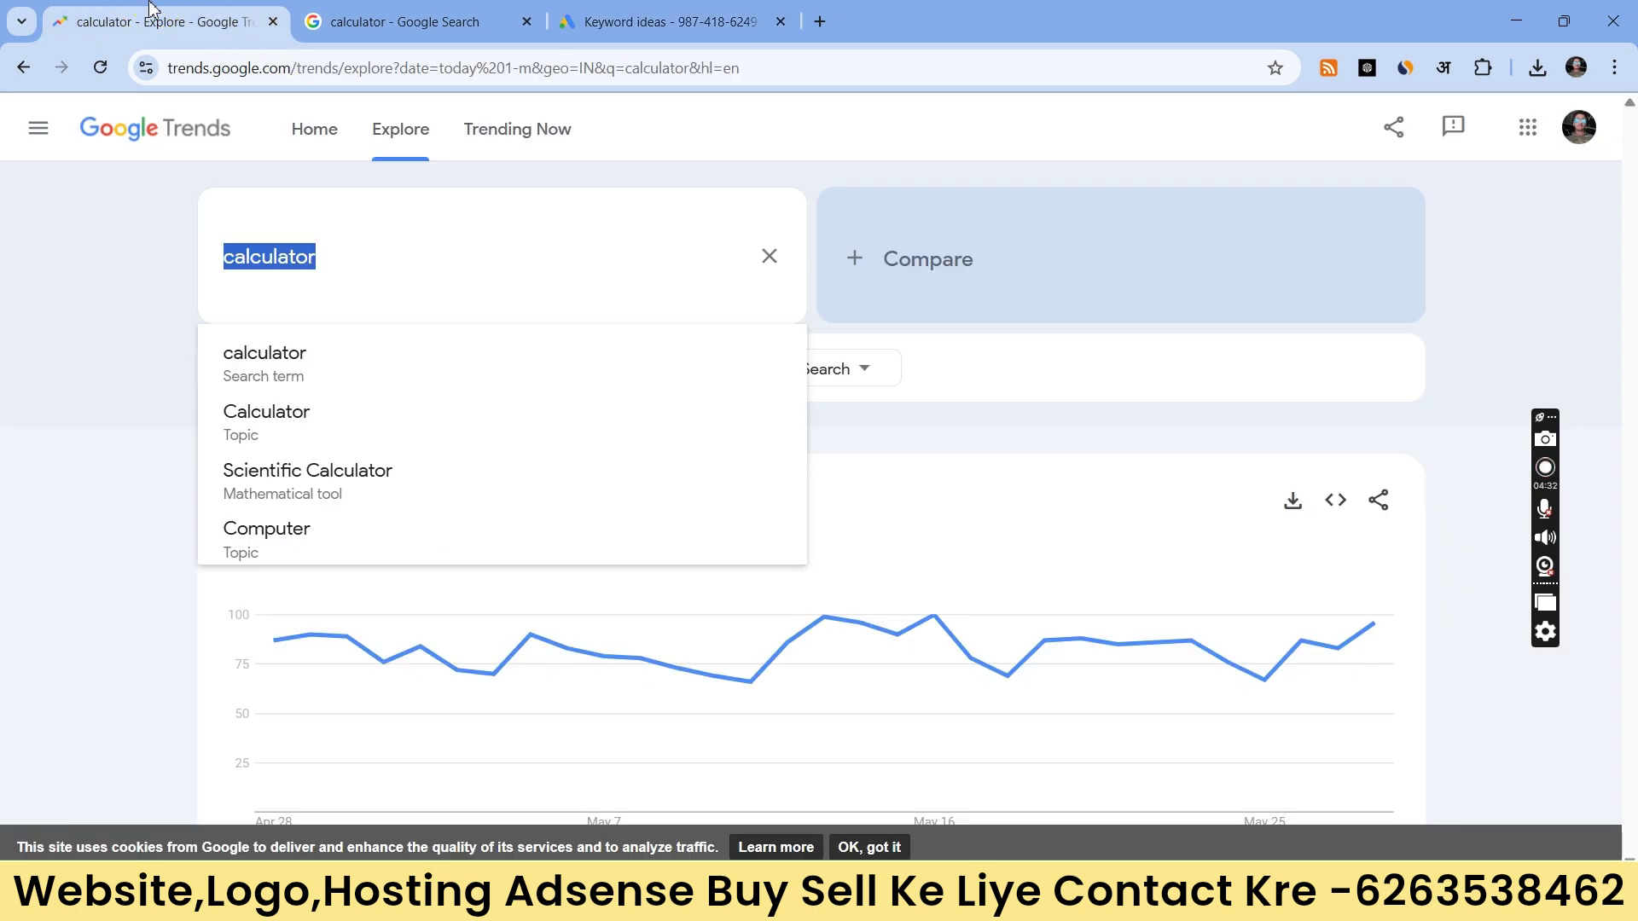
pyautogui.click(725, 9)
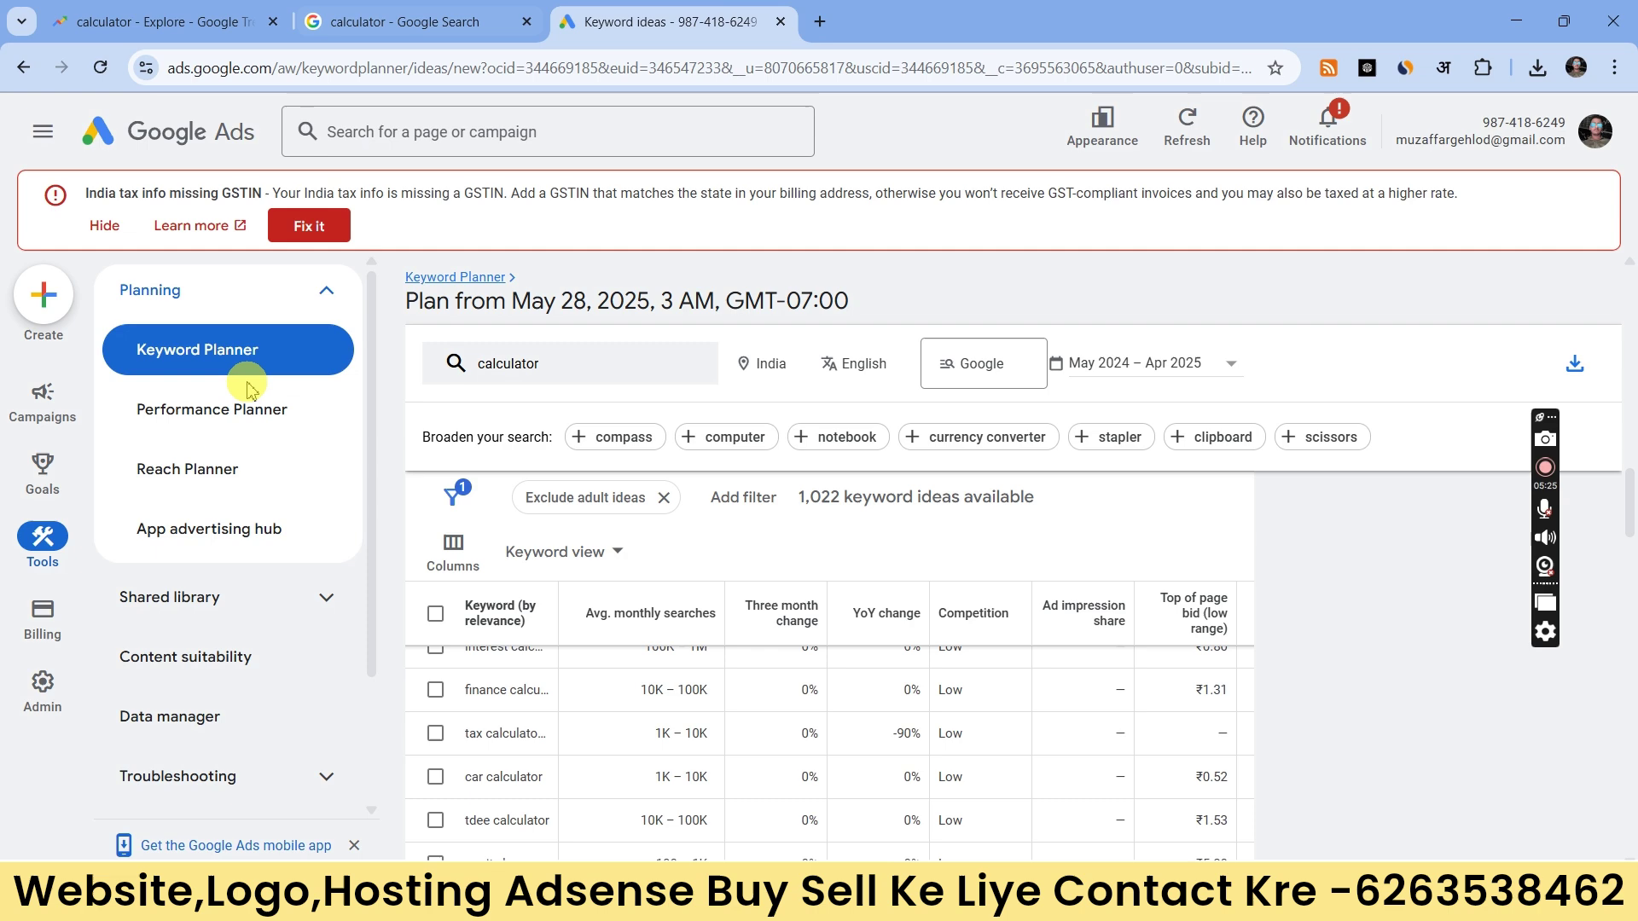
pyautogui.click(105, 26)
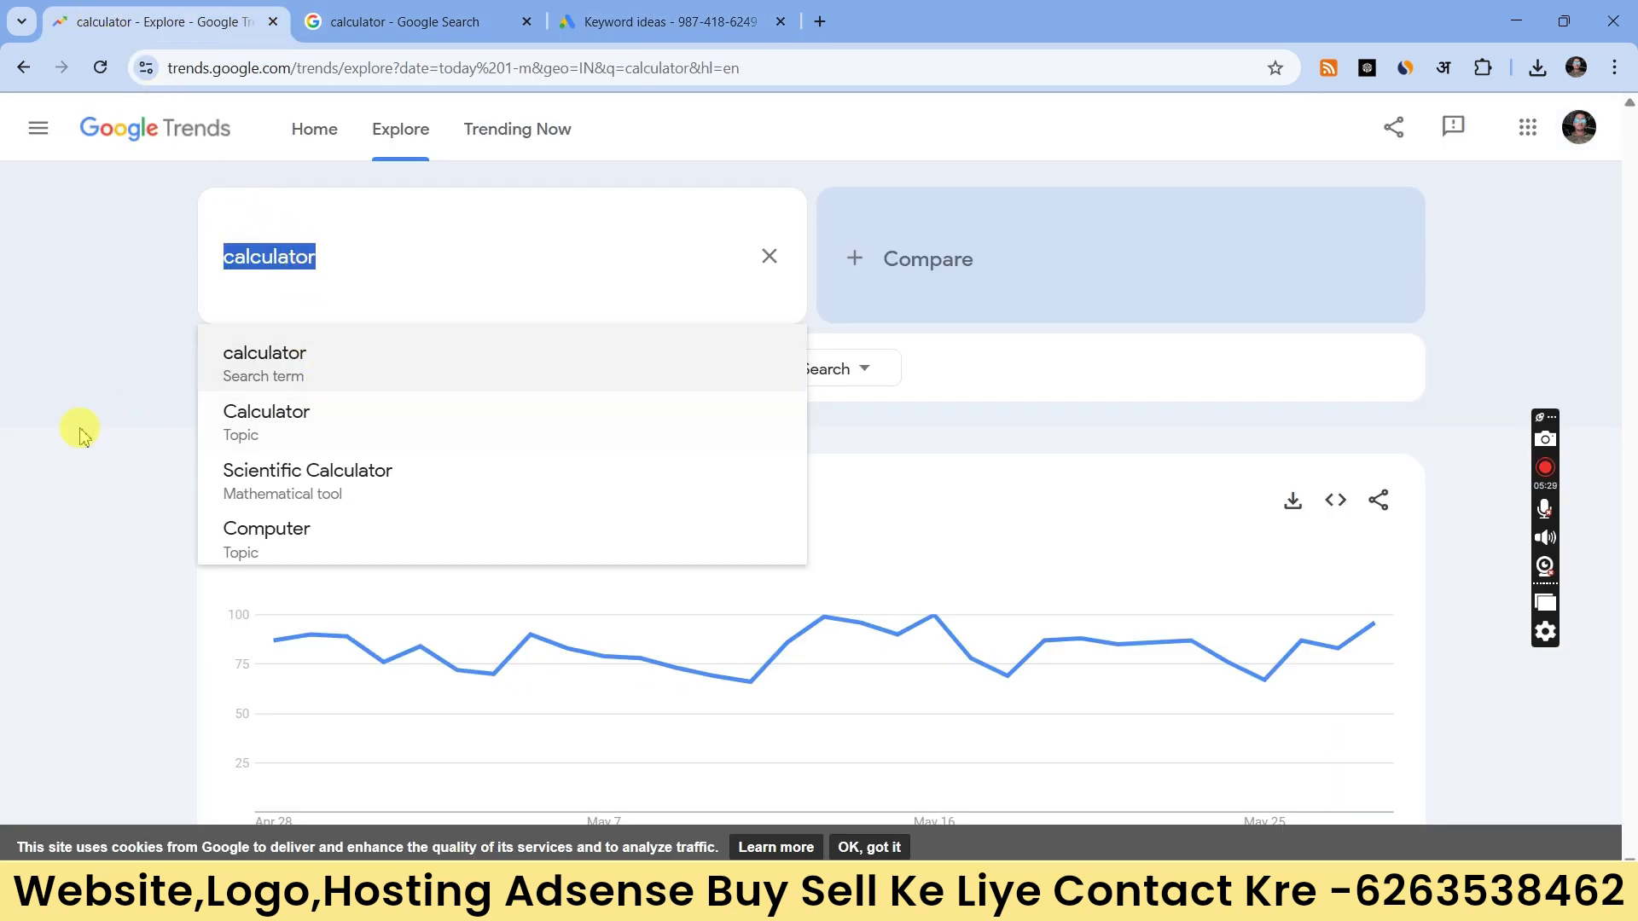
pyautogui.click(51, 563)
pyautogui.scroll(-6, 969, 662)
pyautogui.scroll(-6, 947, 700)
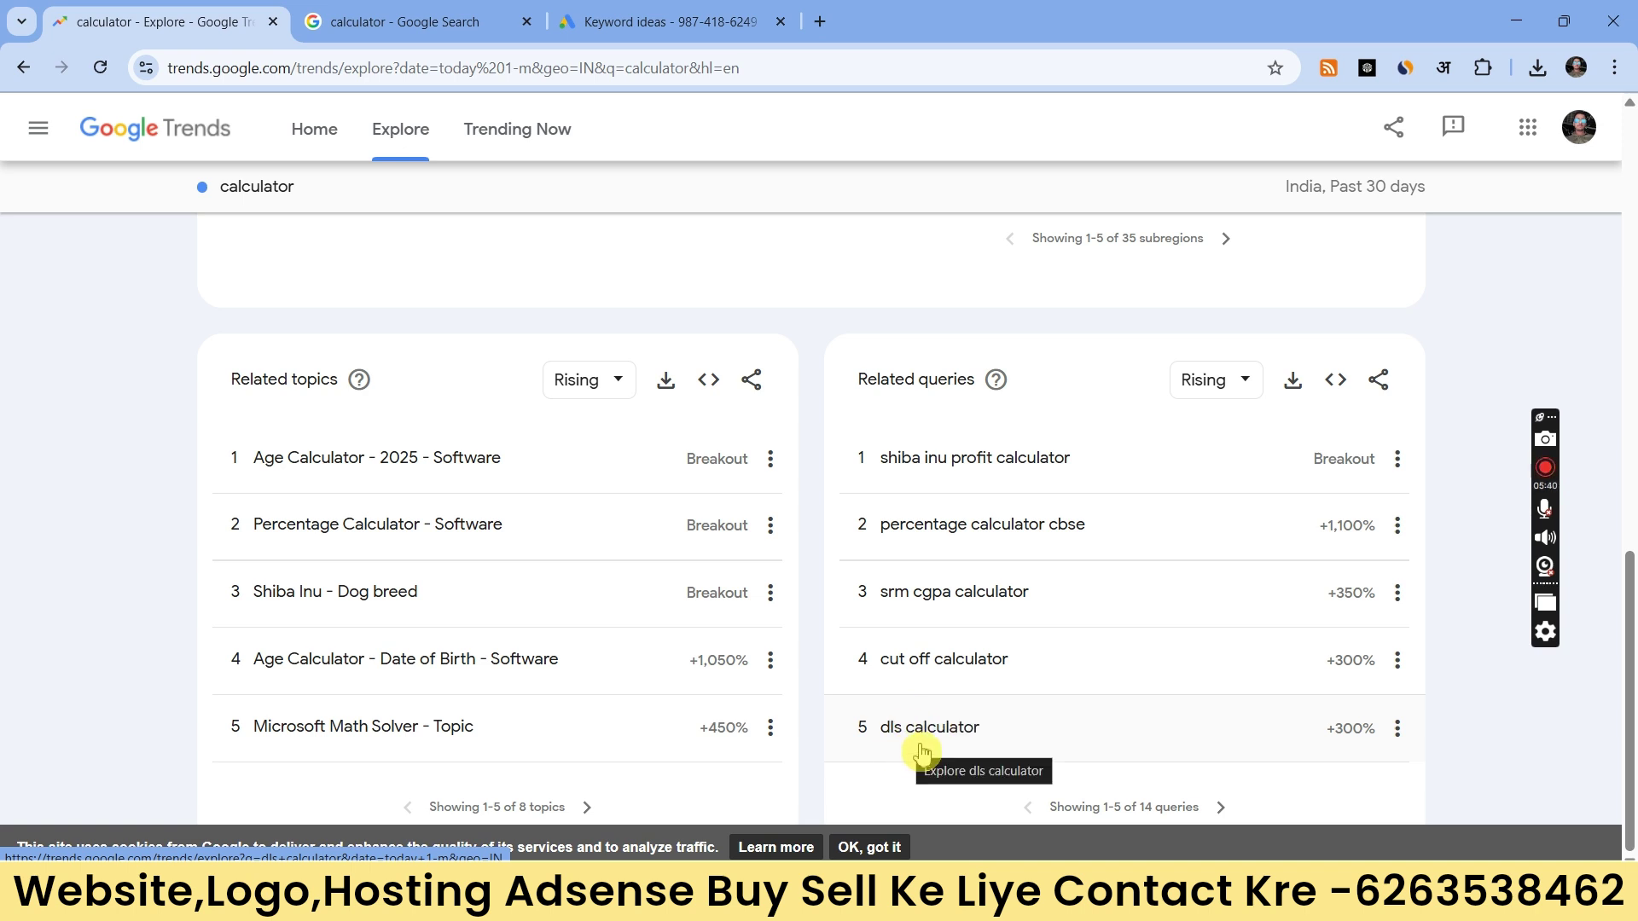
pyautogui.click(1222, 808)
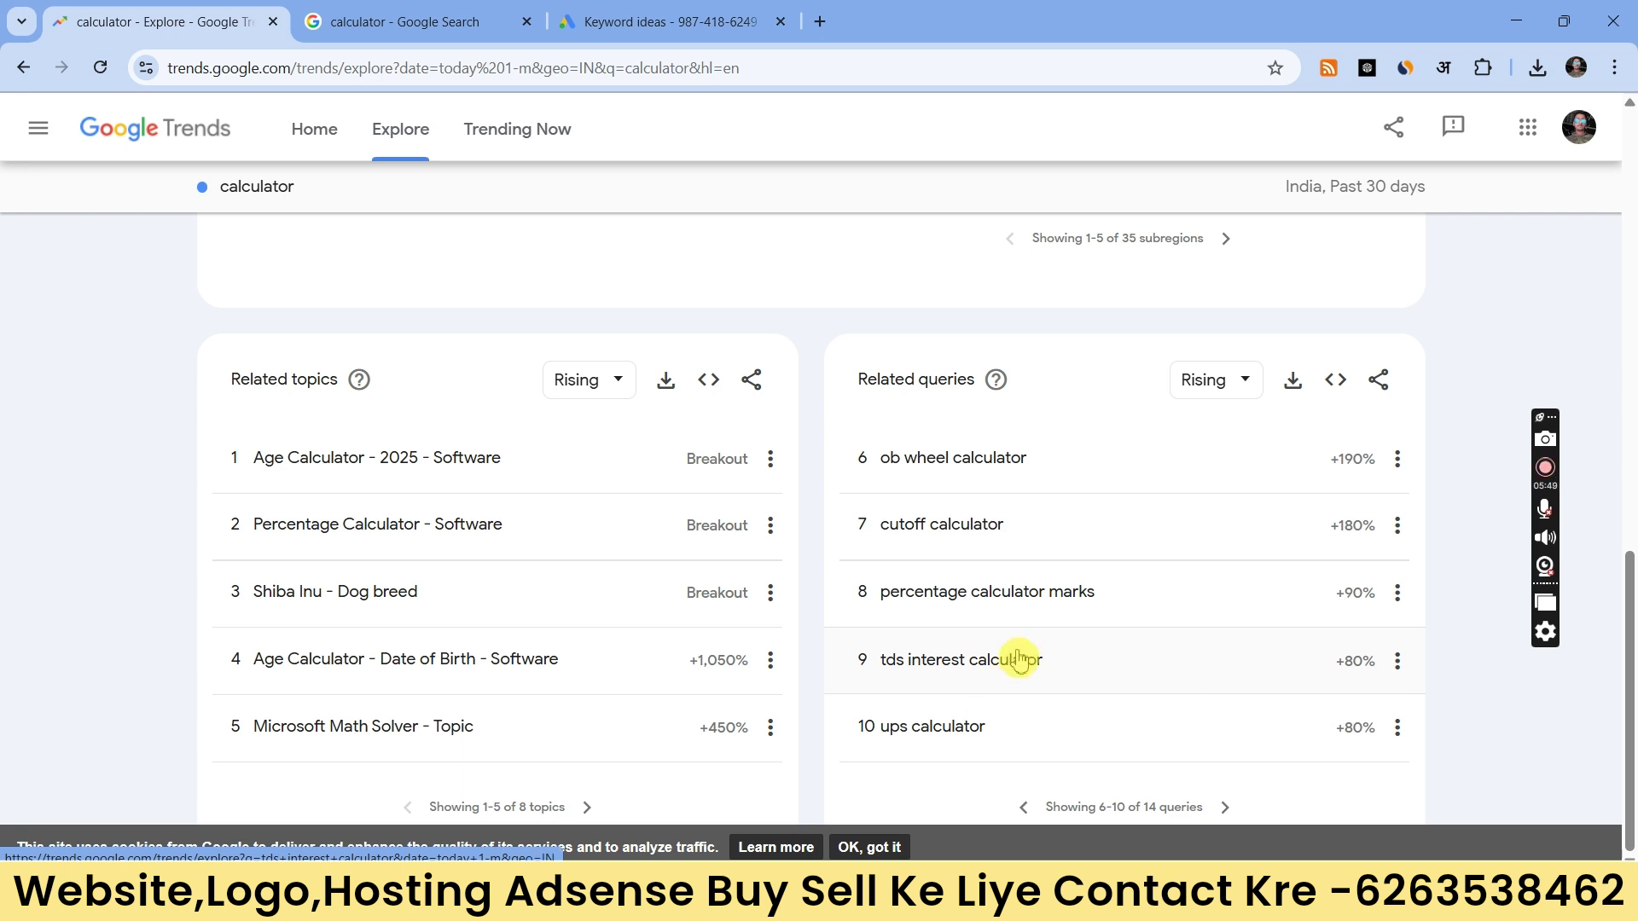
# Step: Search Google for the related query "tds interest calculator", and return to the "calculator" Trends page
pyautogui.click(1397, 662)
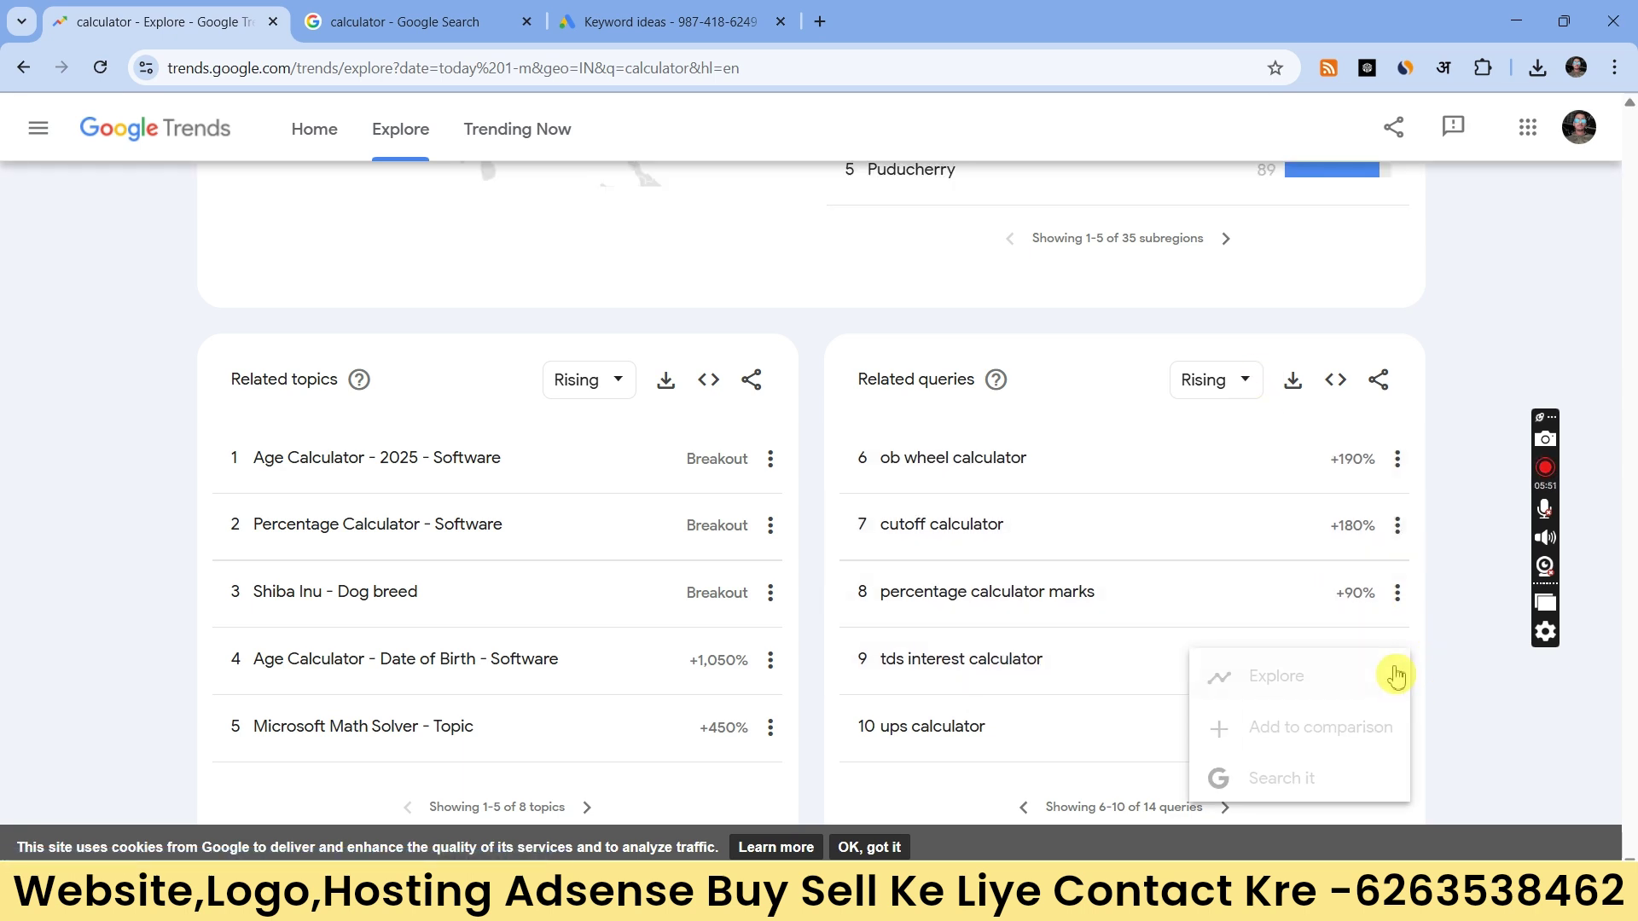
pyautogui.click(1259, 778)
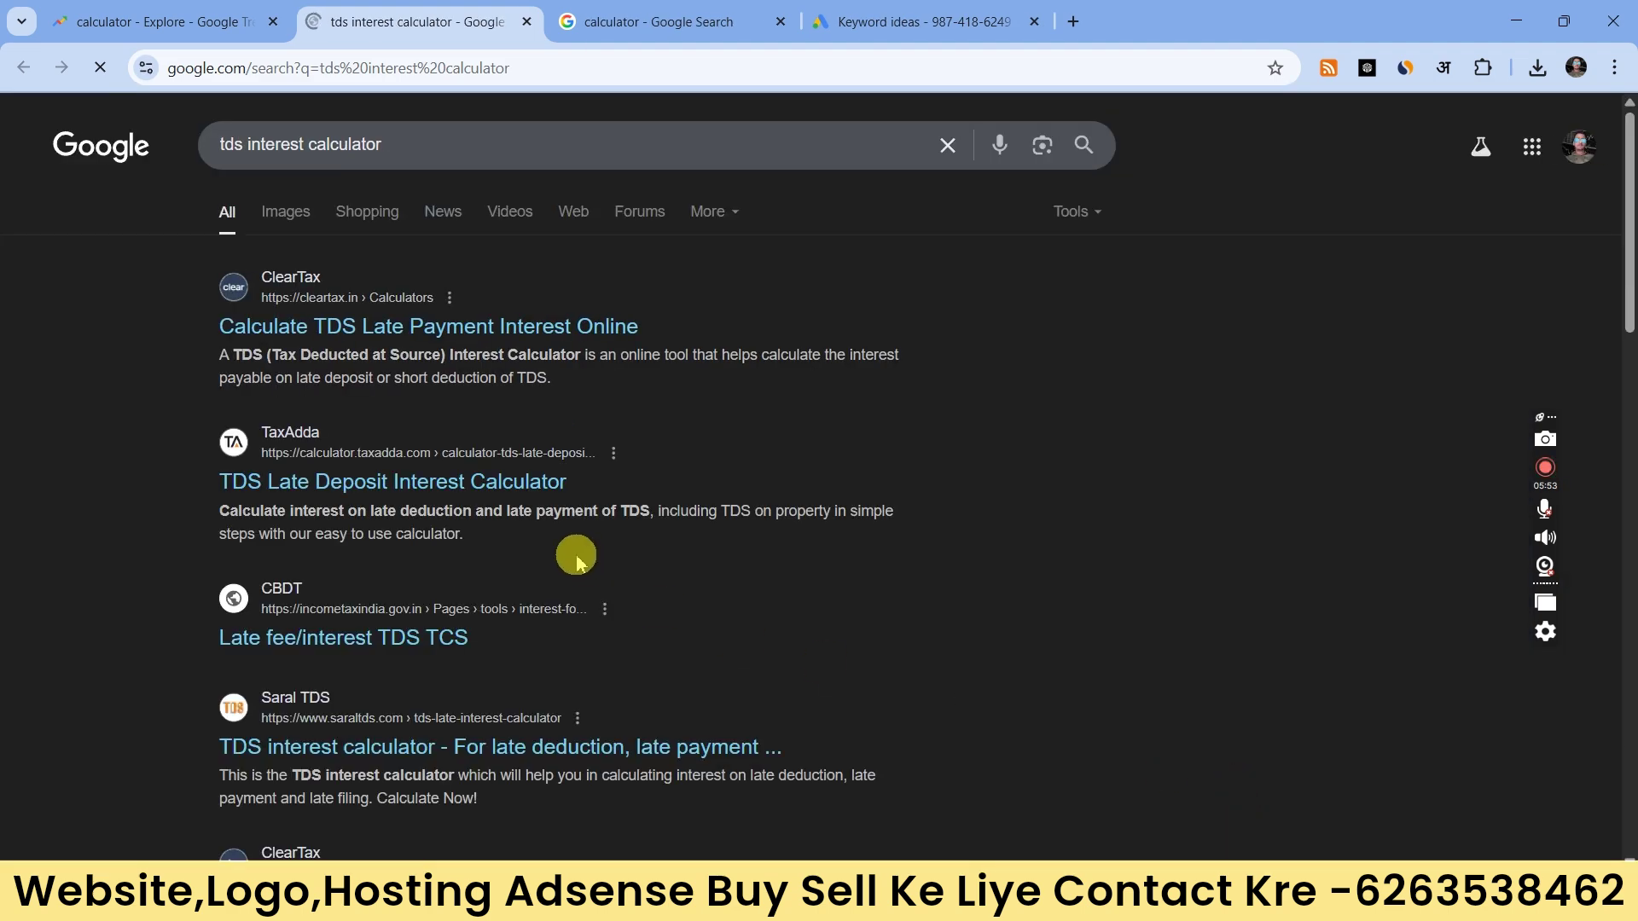
pyautogui.click(154, 22)
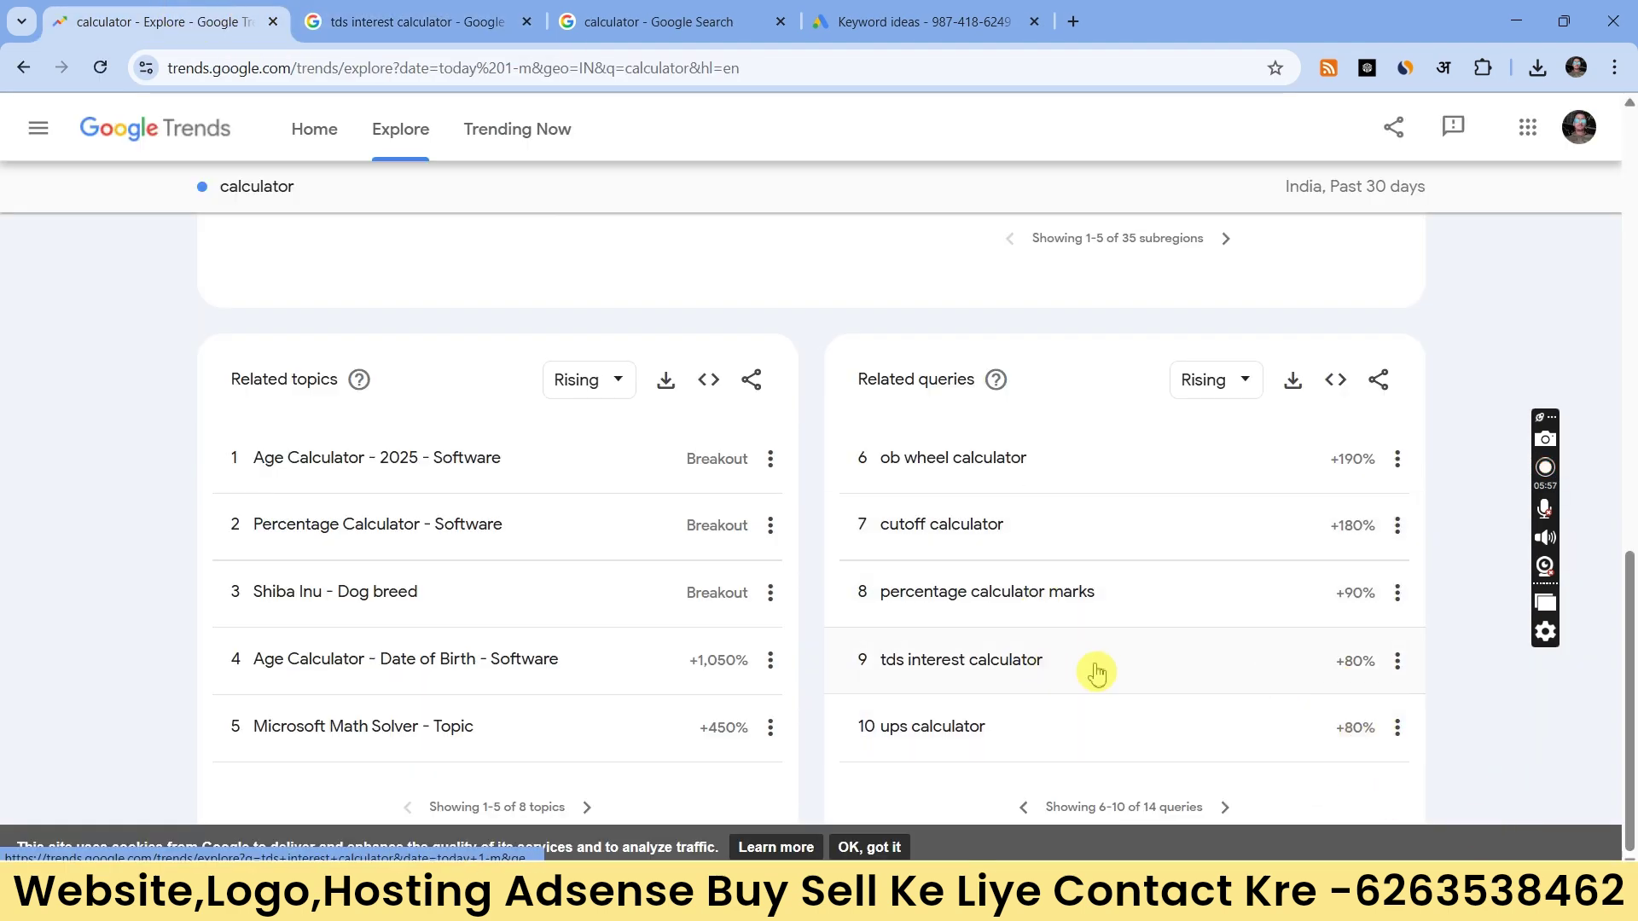
# Step: Explore the related query "tds interest calculator" in Trends and examine its interest over time, subregions, related topics and queries
pyautogui.click(1398, 664)
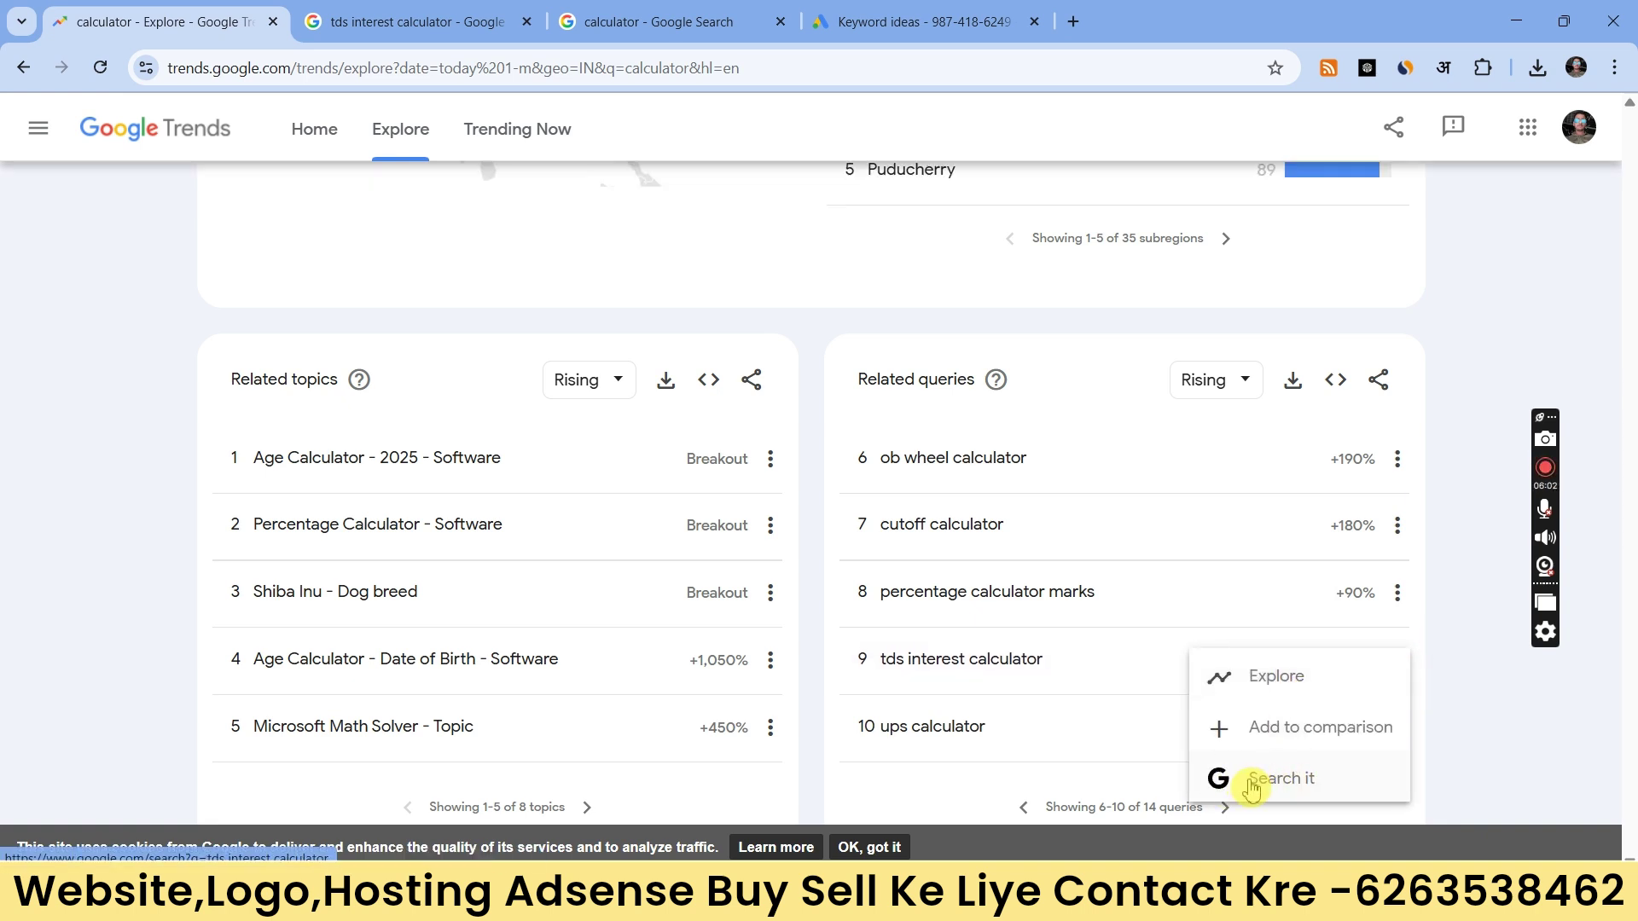
pyautogui.click(1245, 676)
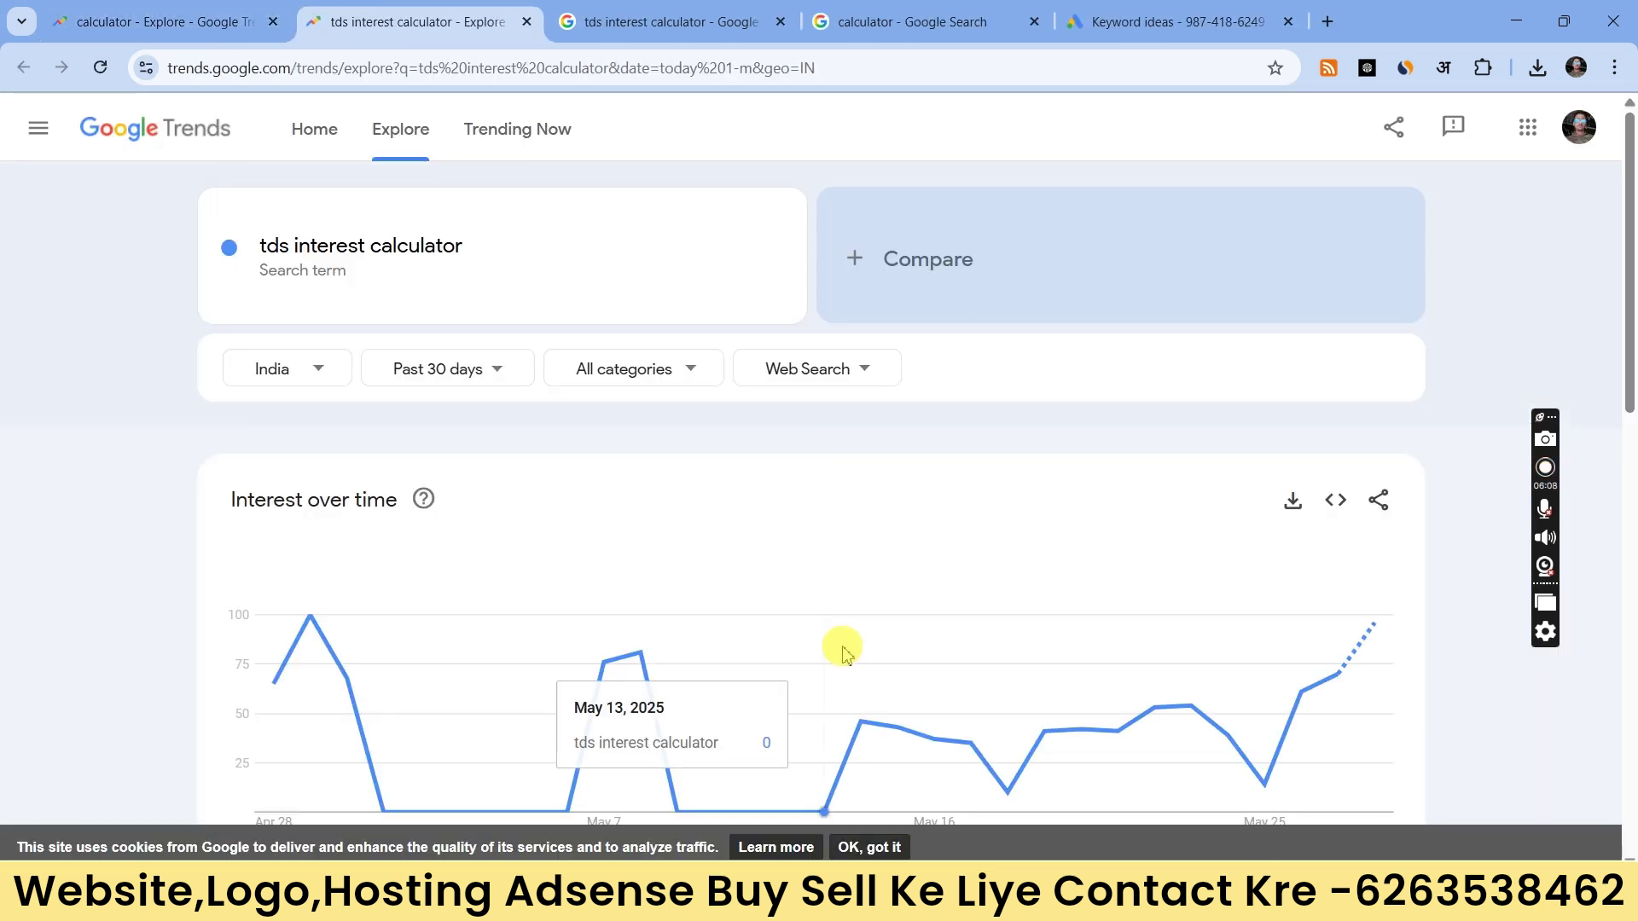
pyautogui.scroll(-10, 843, 655)
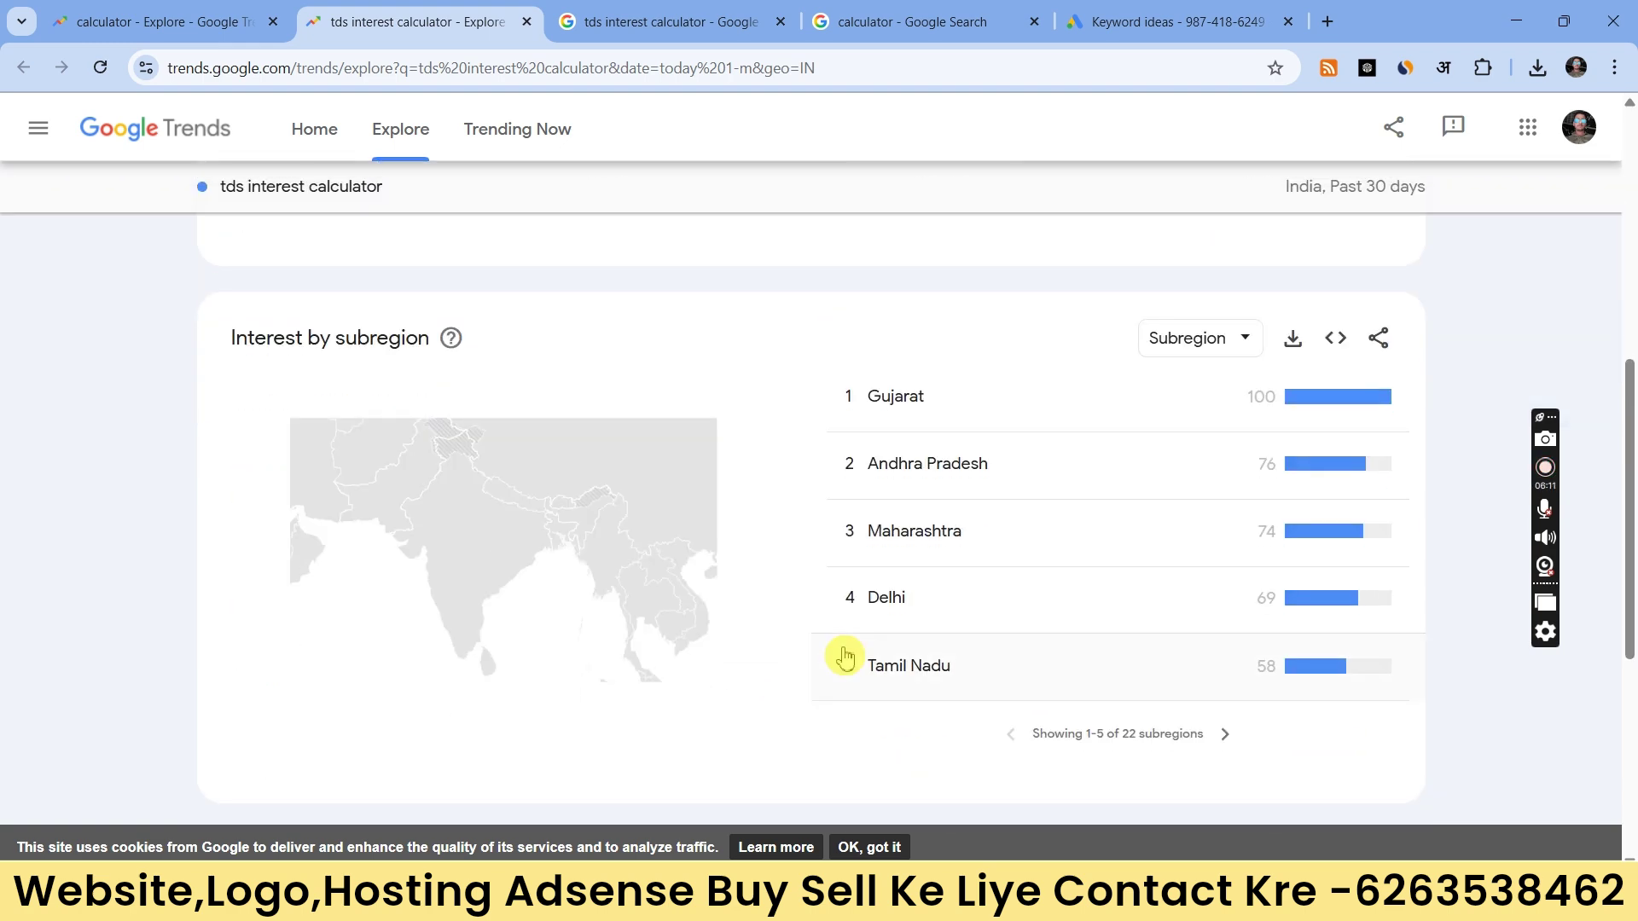
pyautogui.scroll(-1, 843, 655)
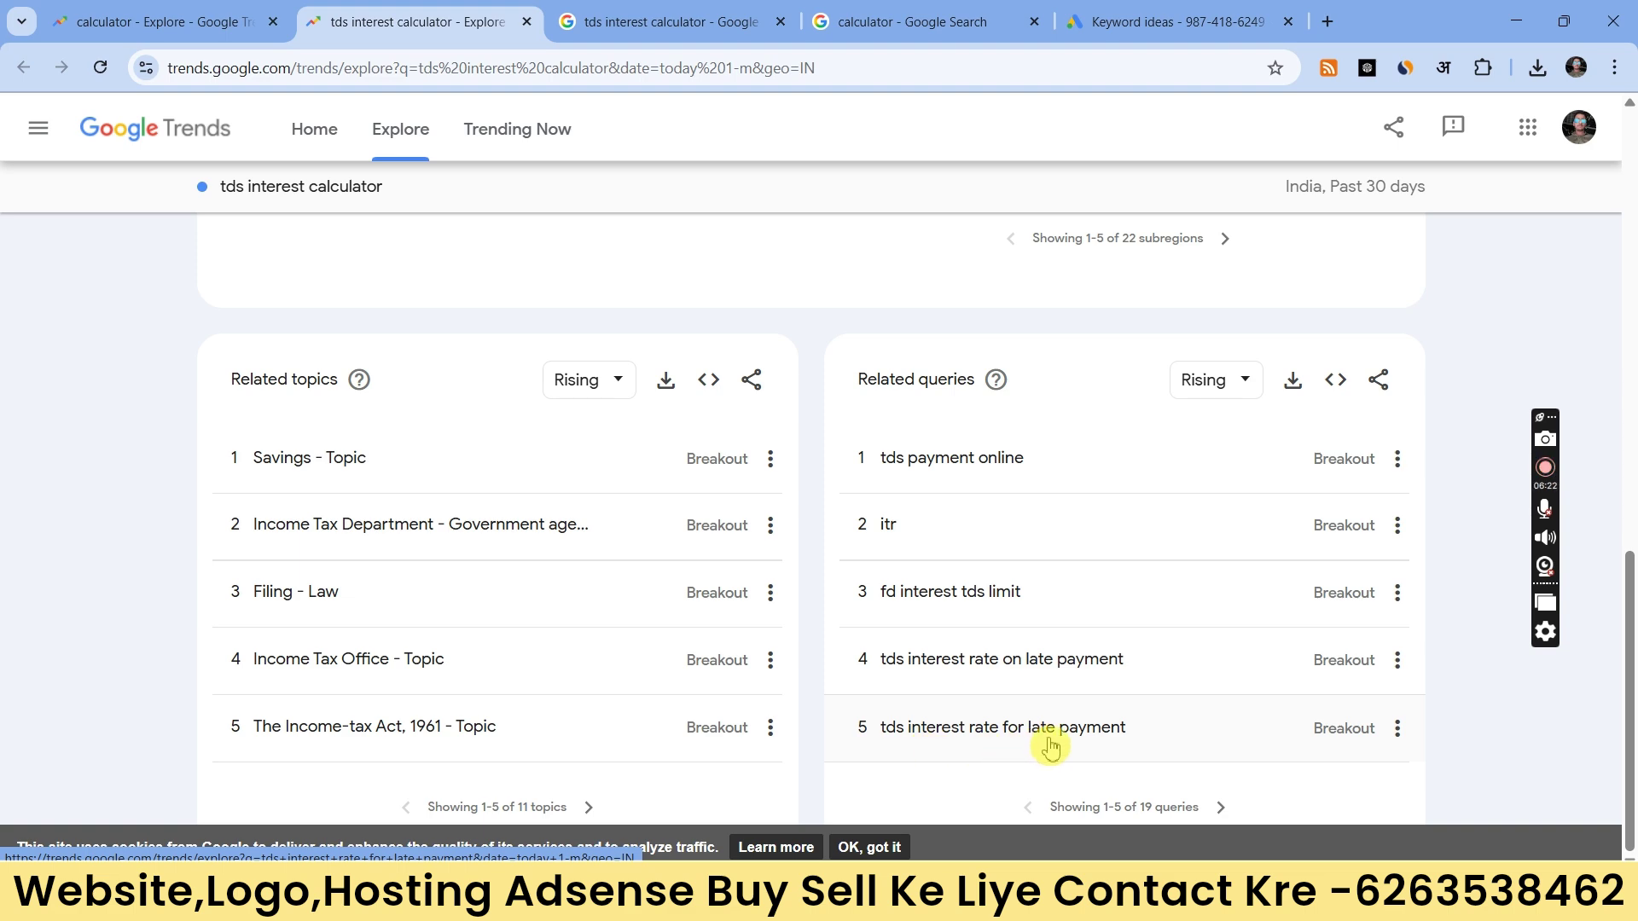
pyautogui.scroll(10, 1055, 749)
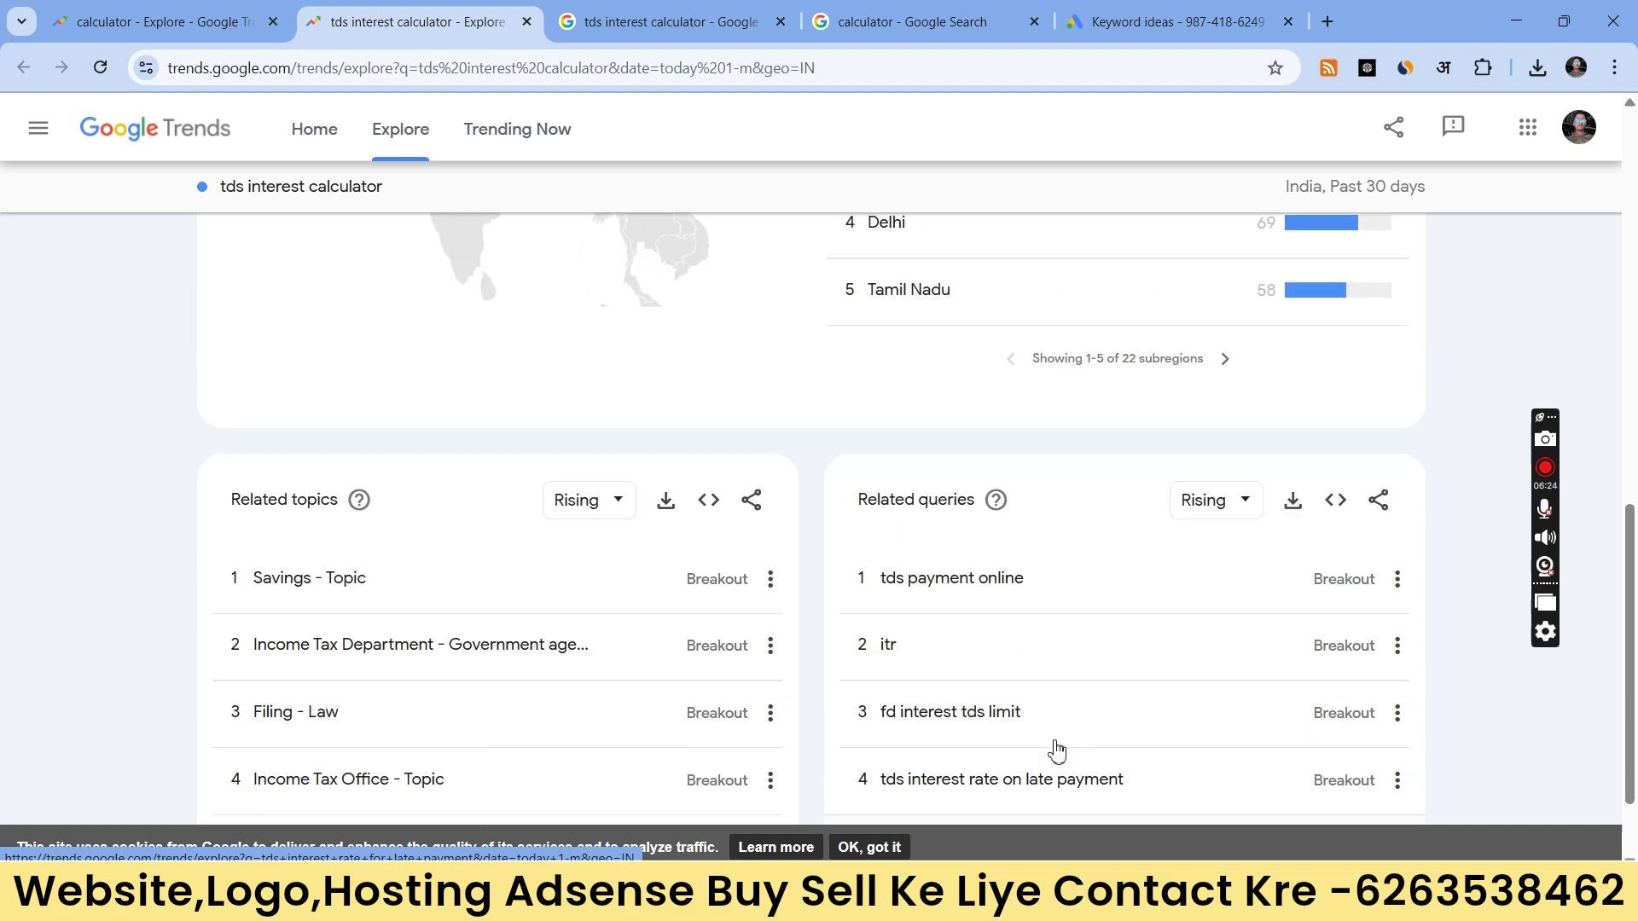
pyautogui.scroll(1, 671, 449)
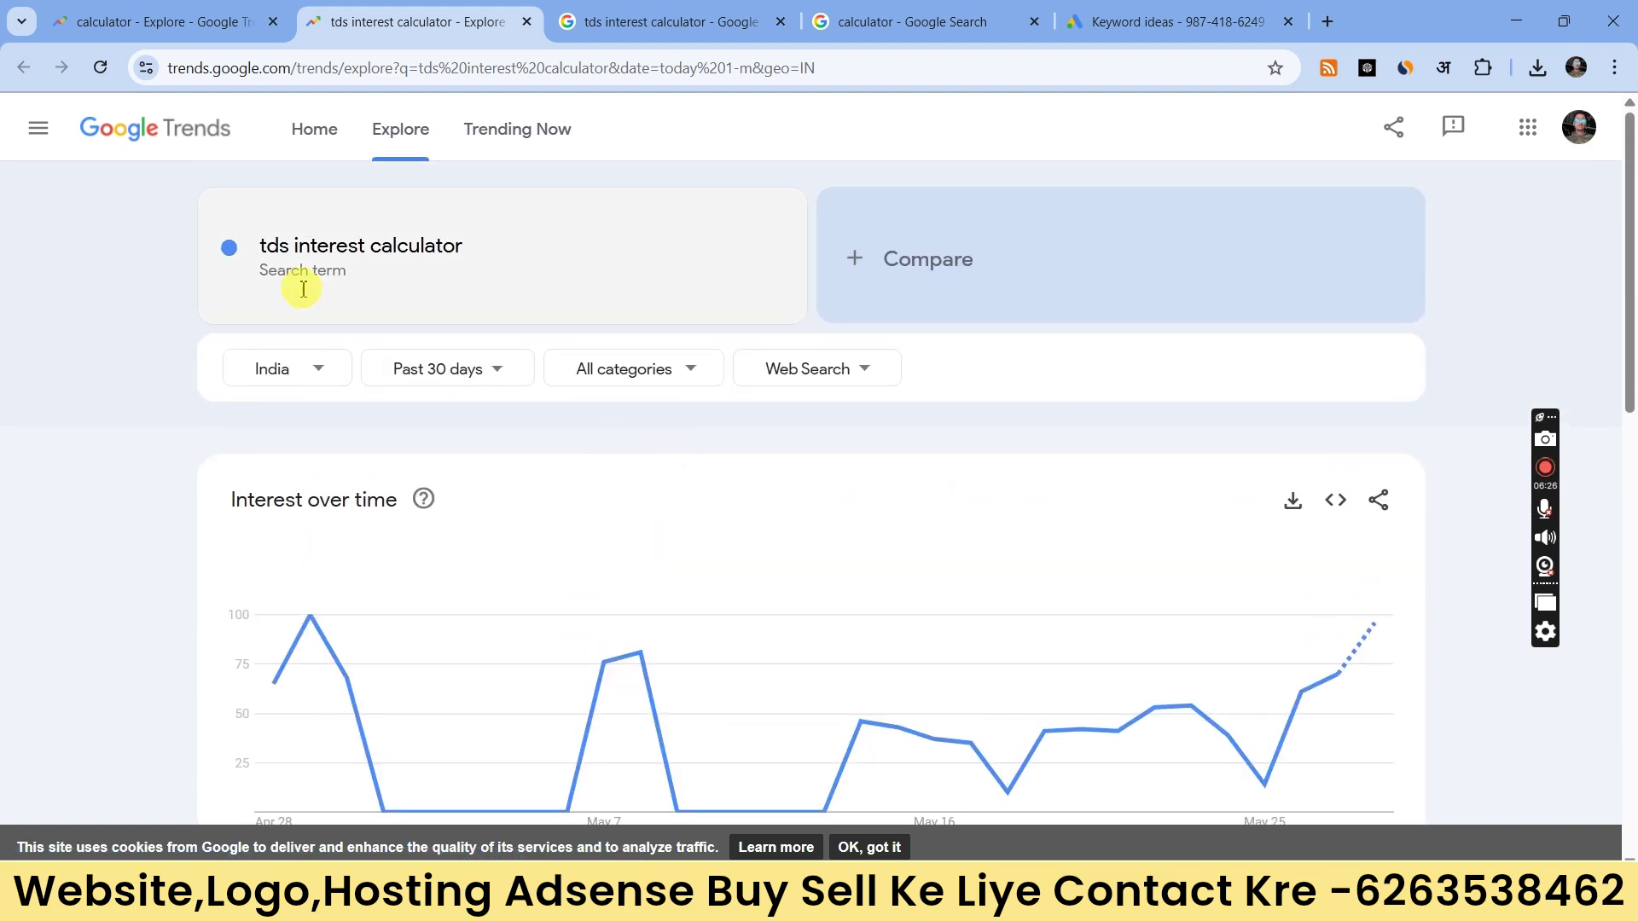
# Step: Copy the search term "tds interest calculator" from the Trends page
pyautogui.click(317, 275)
pyautogui.hotkey('ctrl', 'c')
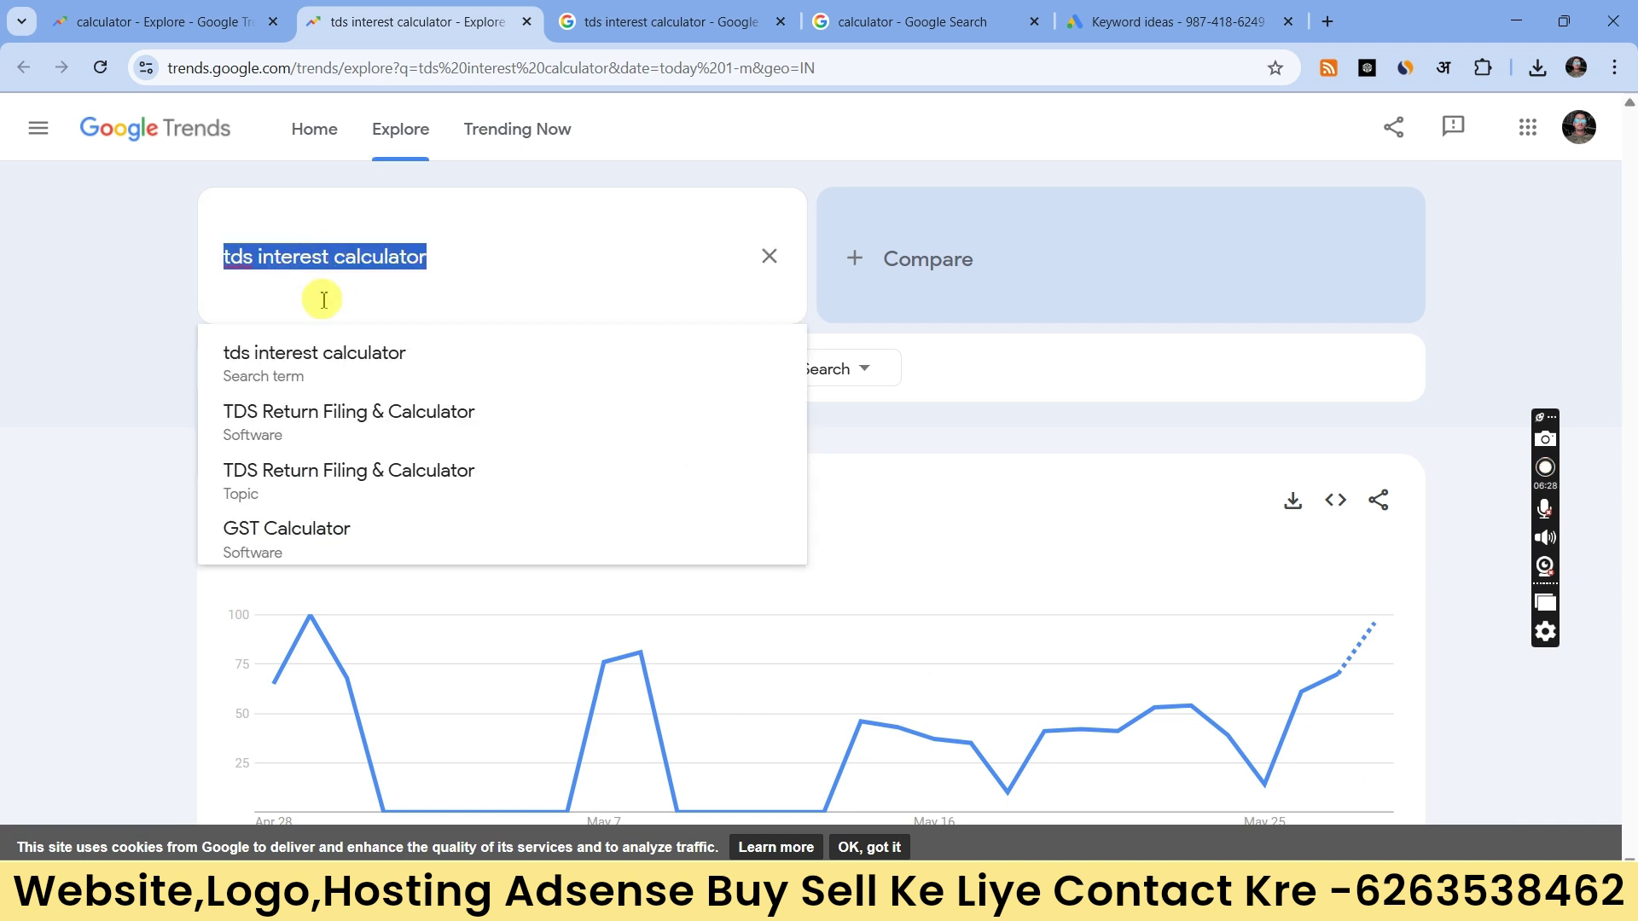
pyautogui.rightClick(322, 254)
pyautogui.click(406, 375)
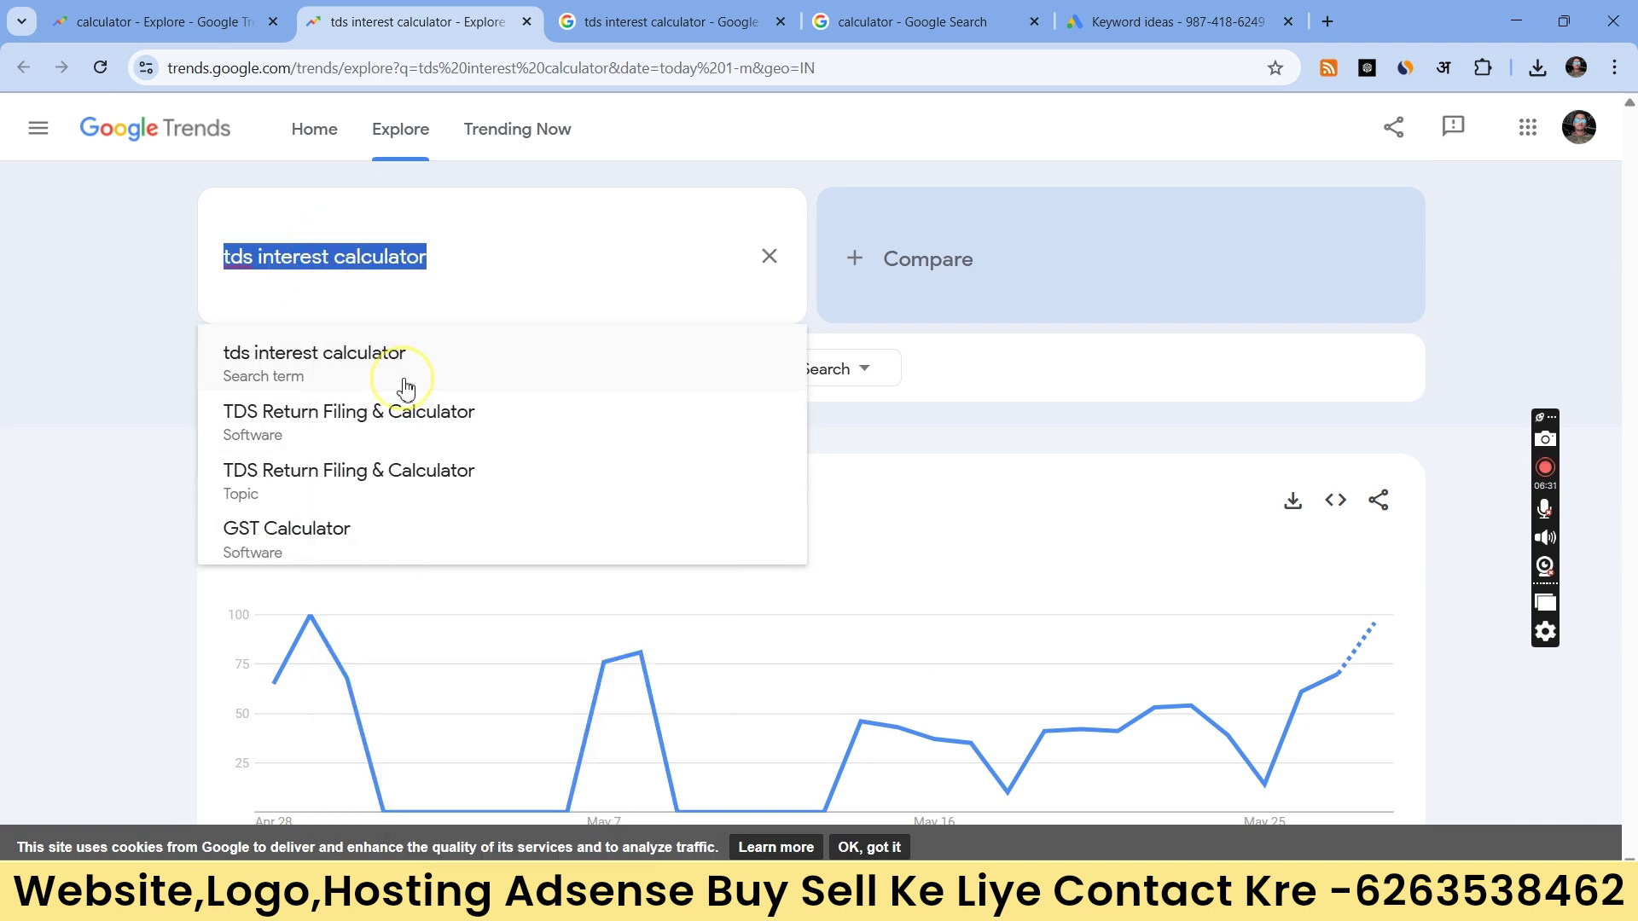
# Step: Search Google for "godady" in a new tab and open the official GoDaddy website from the results
pyautogui.click(1321, 38)
pyautogui.click(800, 81)
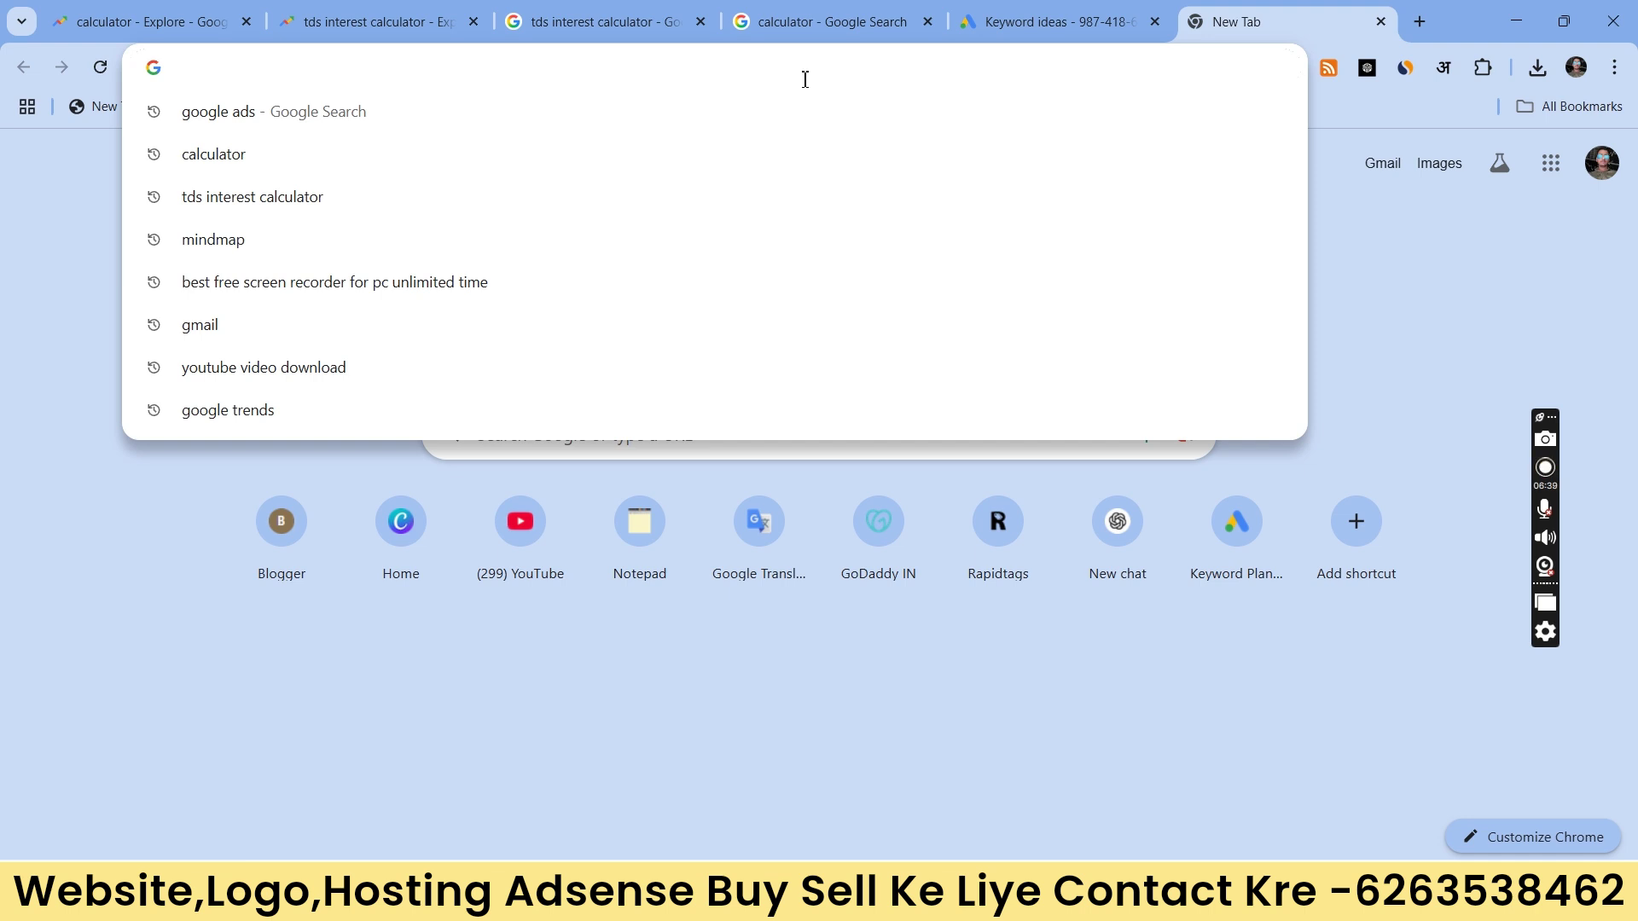
pyautogui.write('goda')
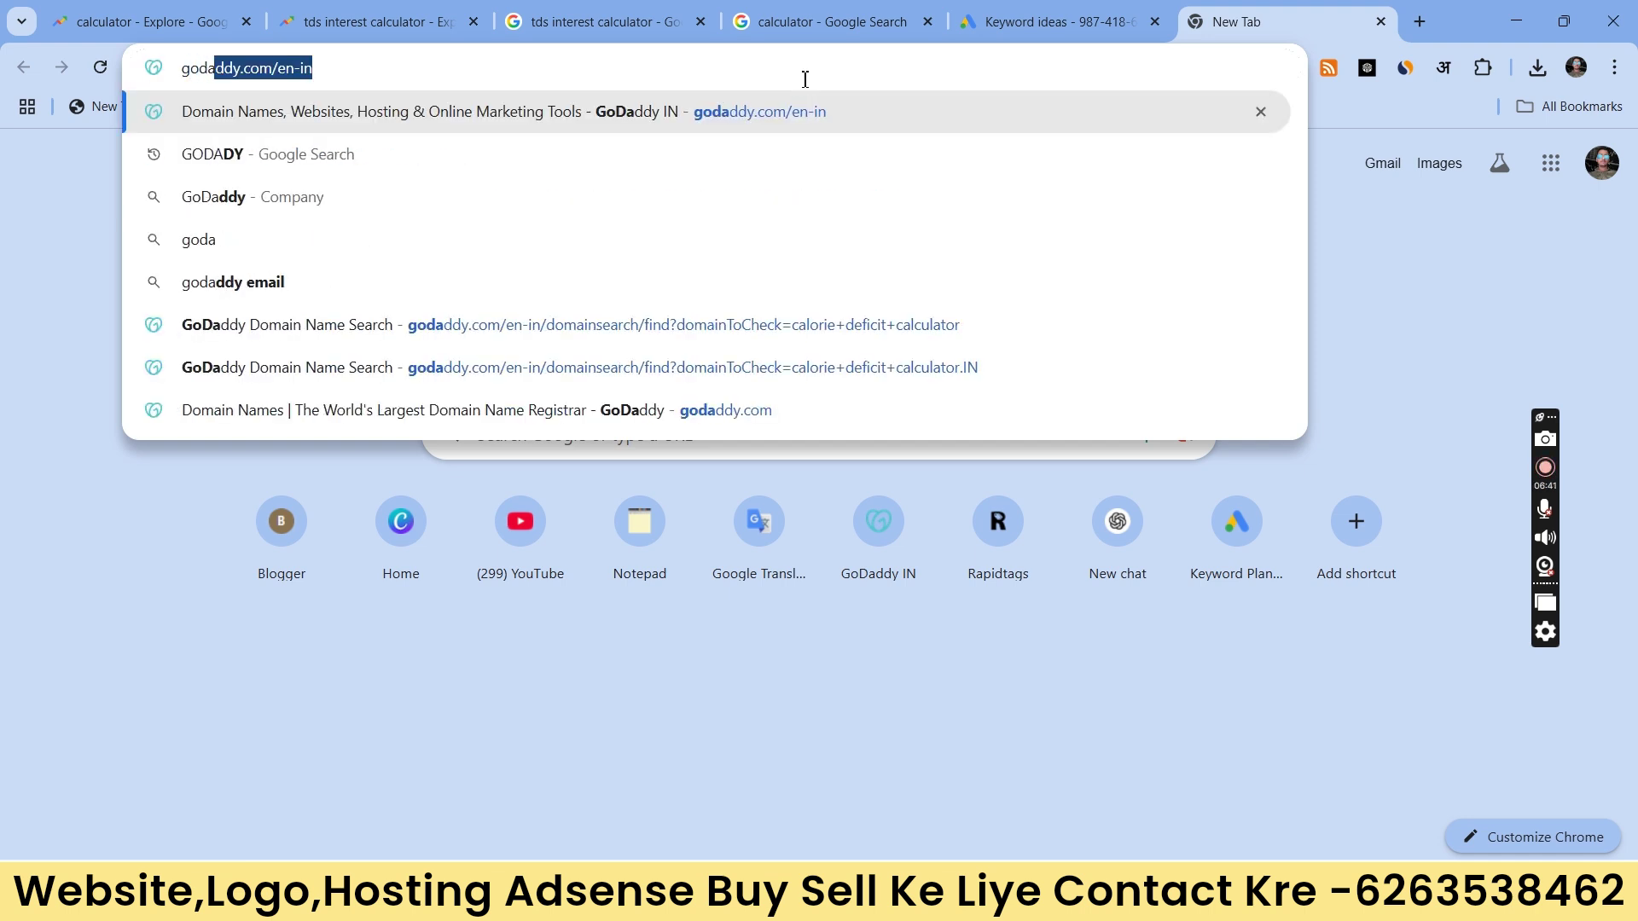
pyautogui.write('dy')
pyautogui.press('Return')
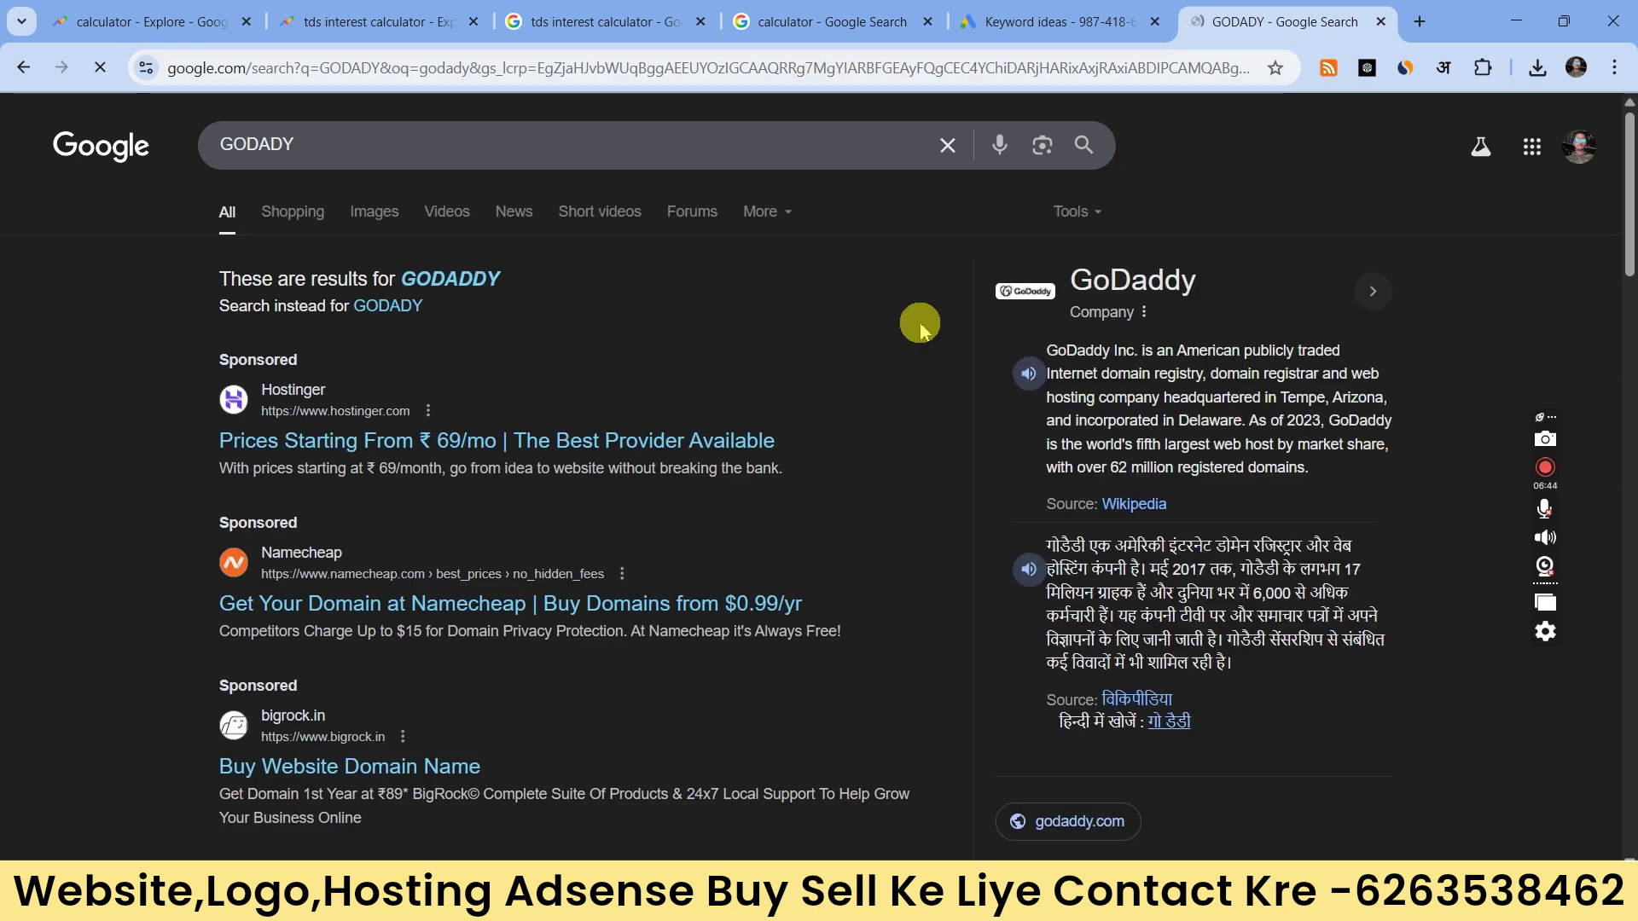
pyautogui.scroll(-7, 439, 475)
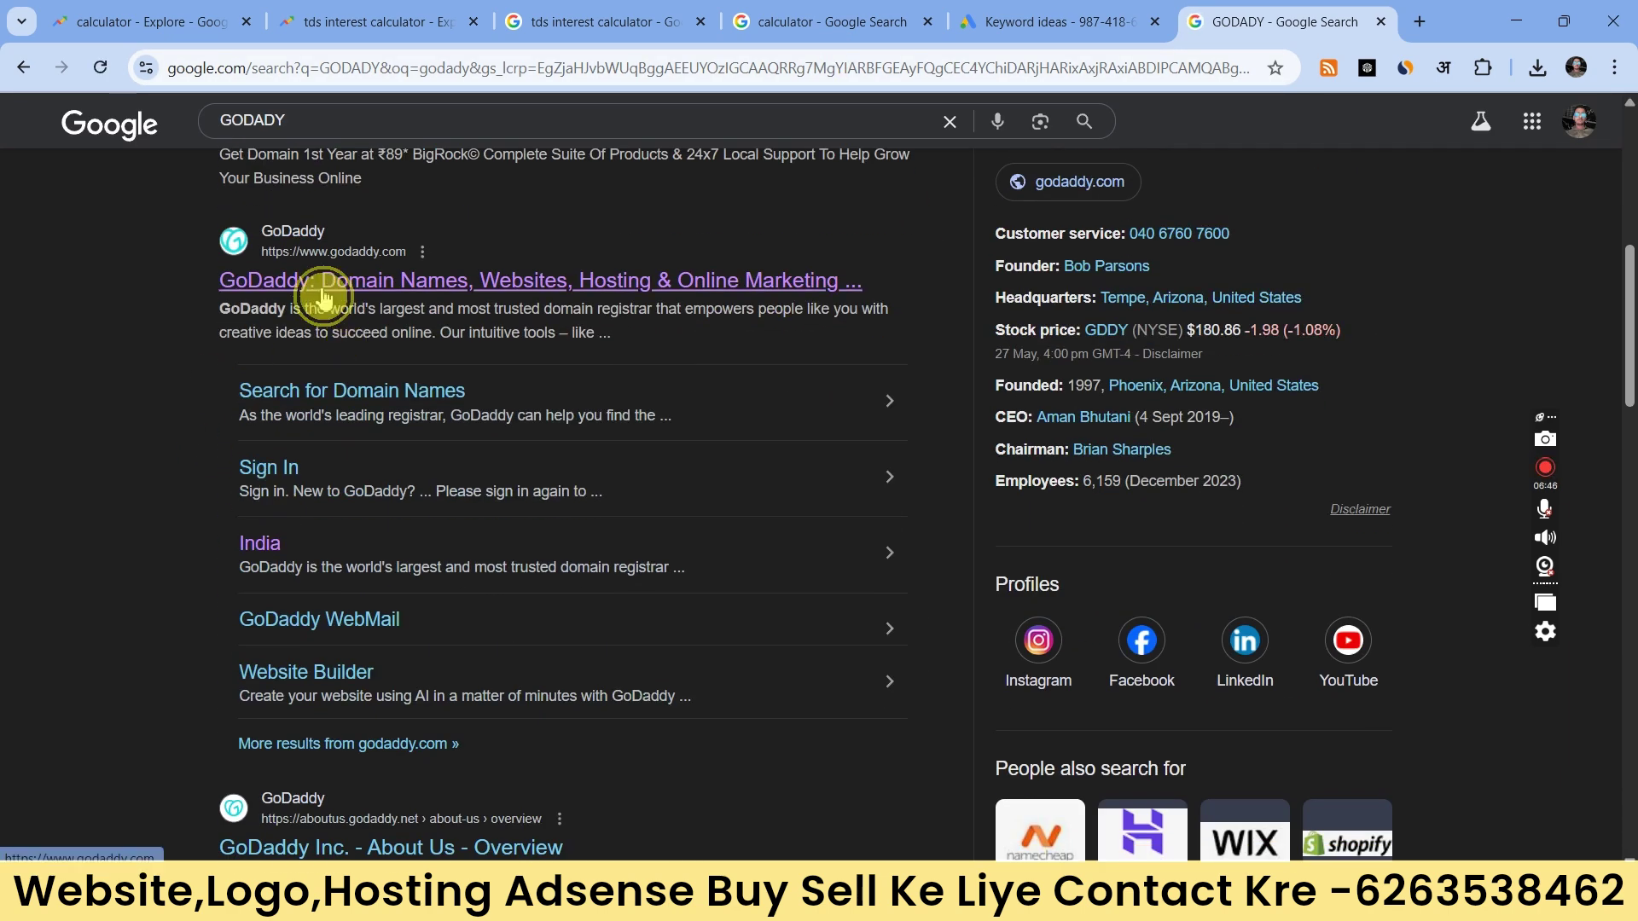
pyautogui.click(322, 296)
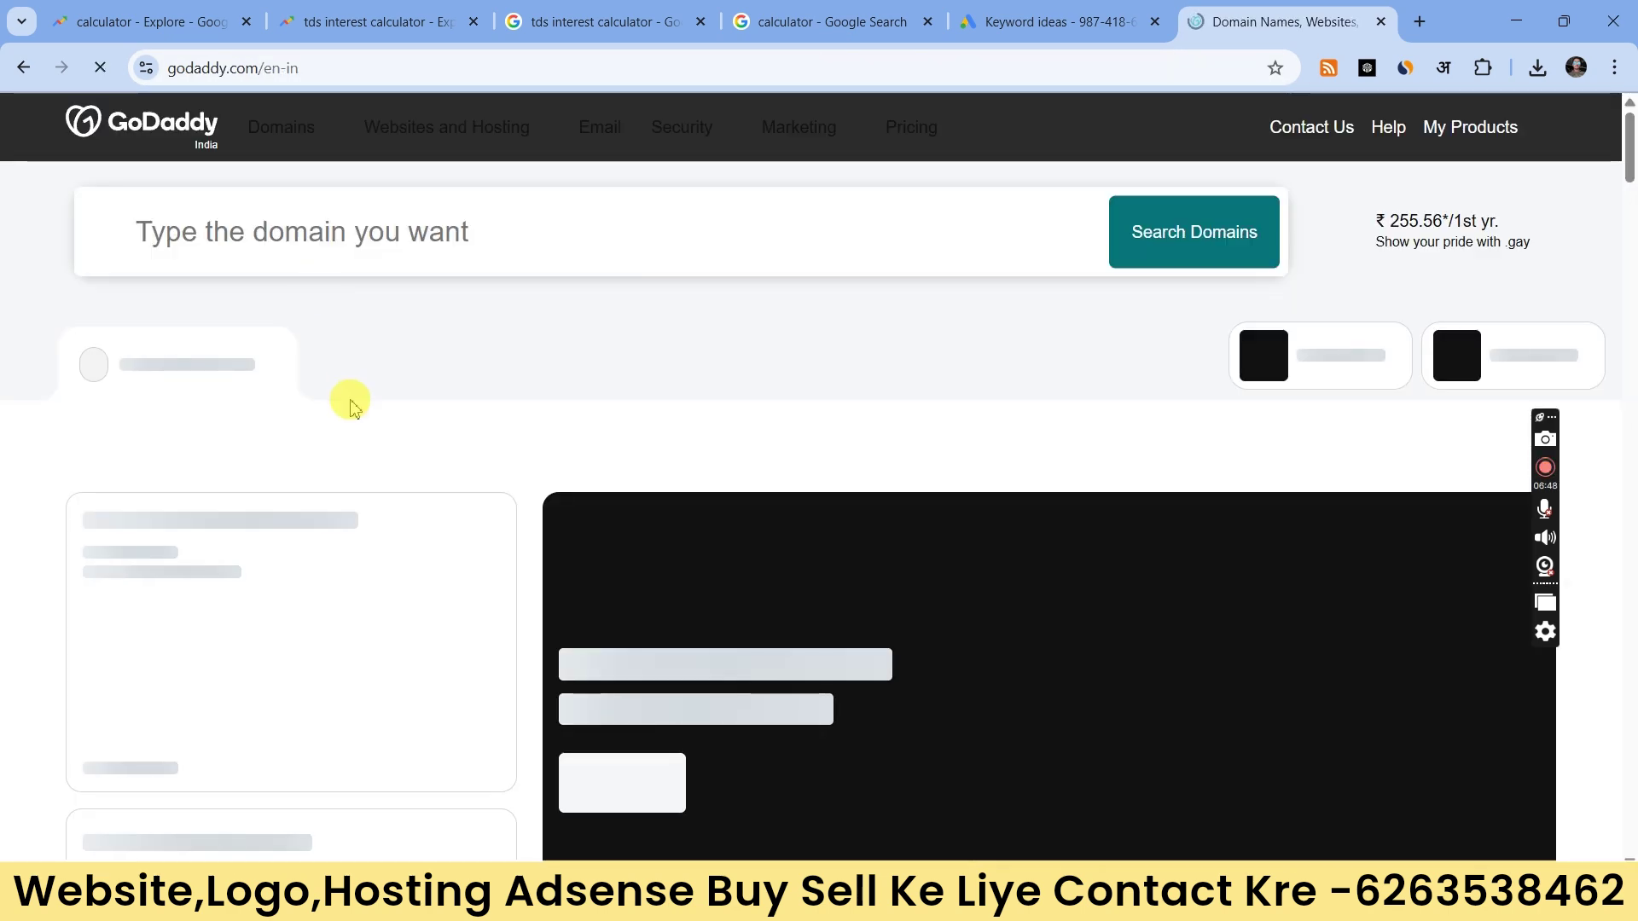
# Step: Run a GoDaddy domain search for the pasted term "tds interest calculator" and dismiss the notifications pop-up
pyautogui.rightClick(194, 256)
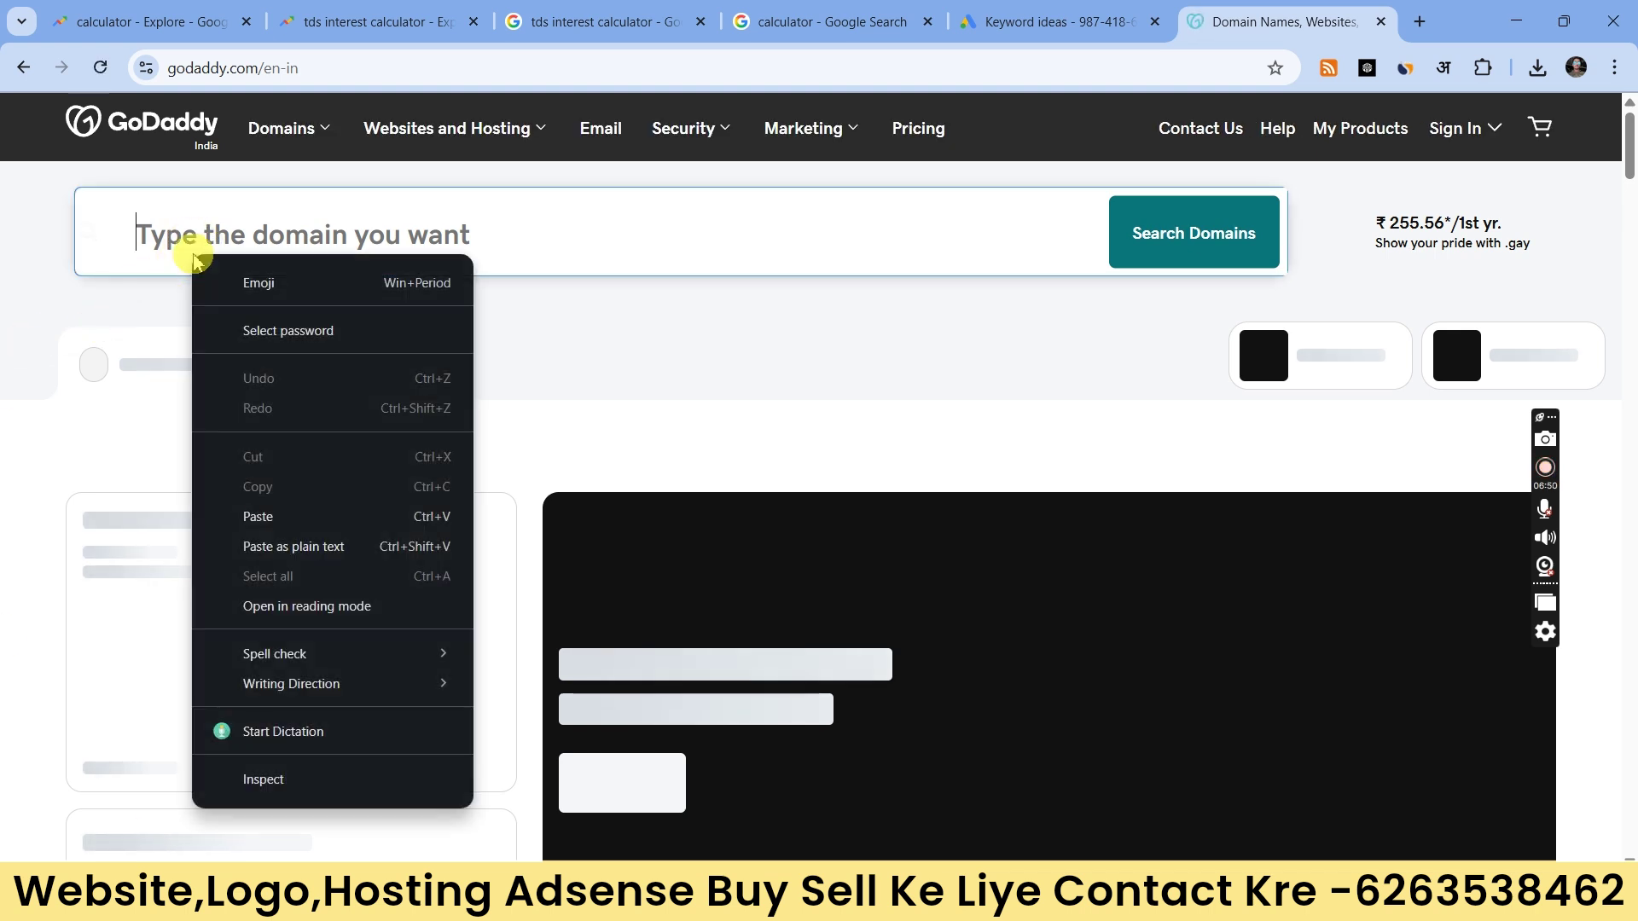
pyautogui.click(264, 516)
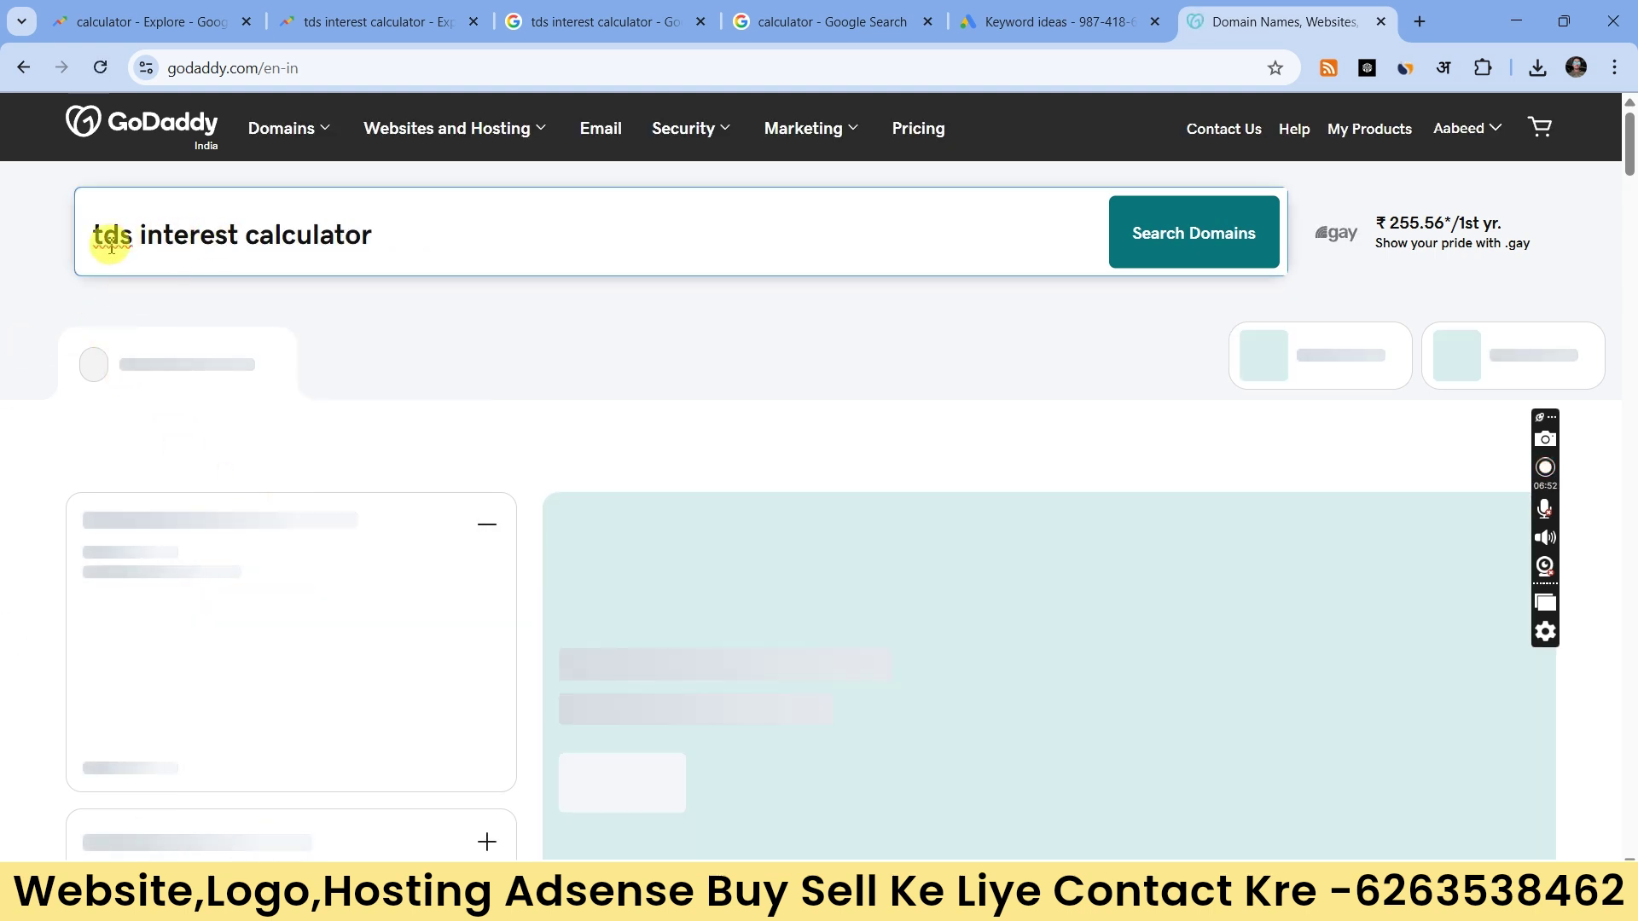
pyautogui.click(1188, 245)
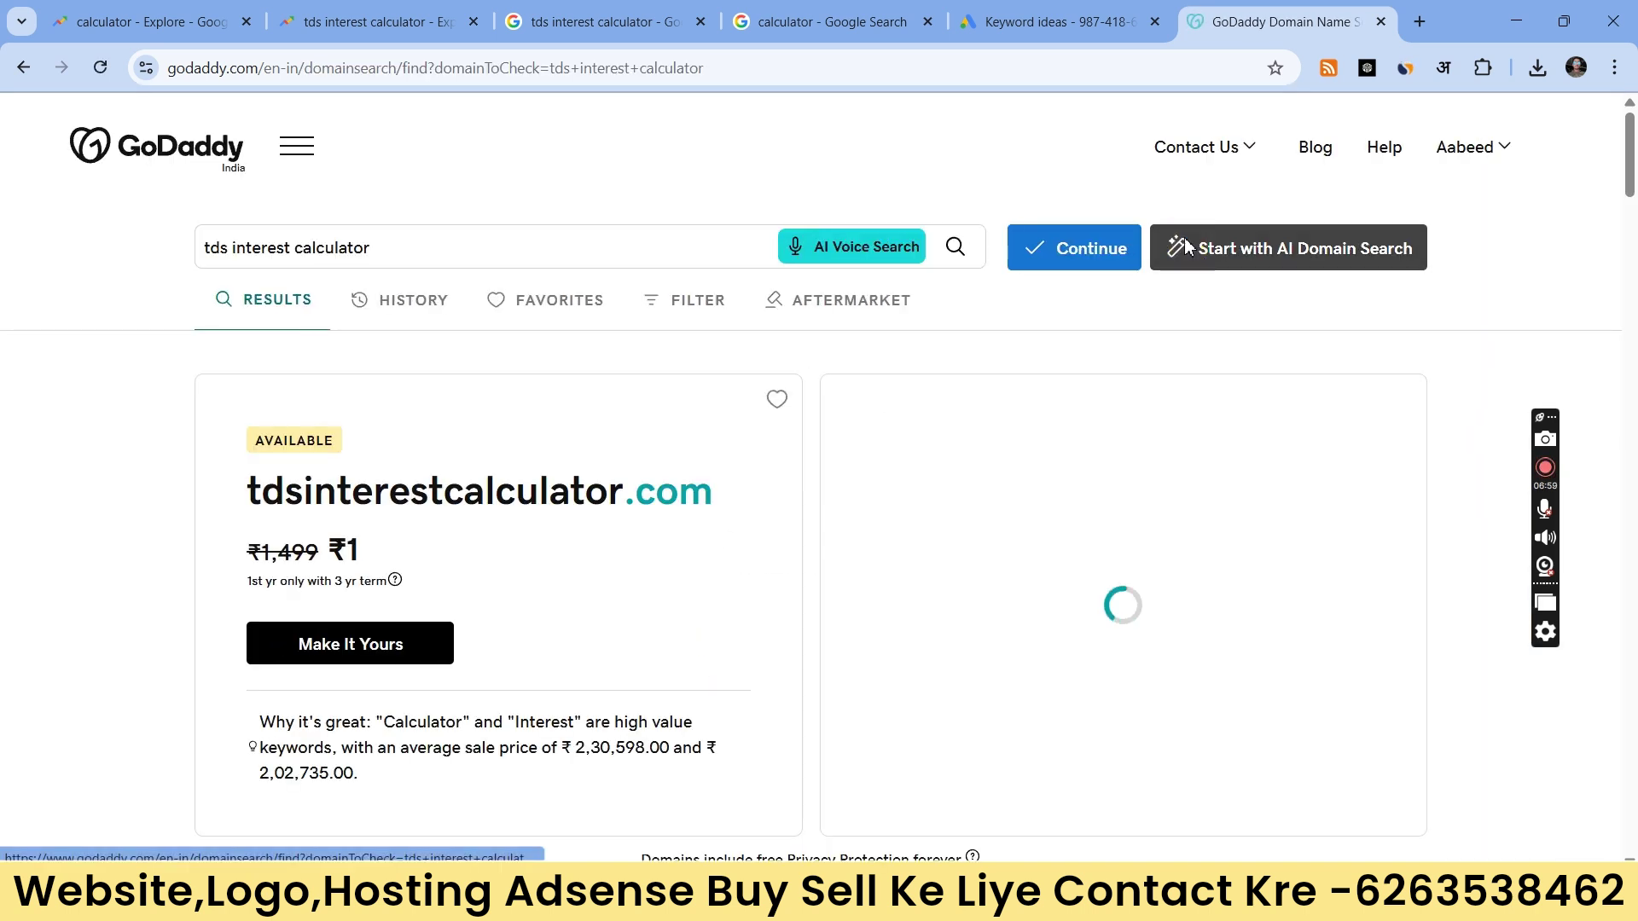
pyautogui.click(1188, 248)
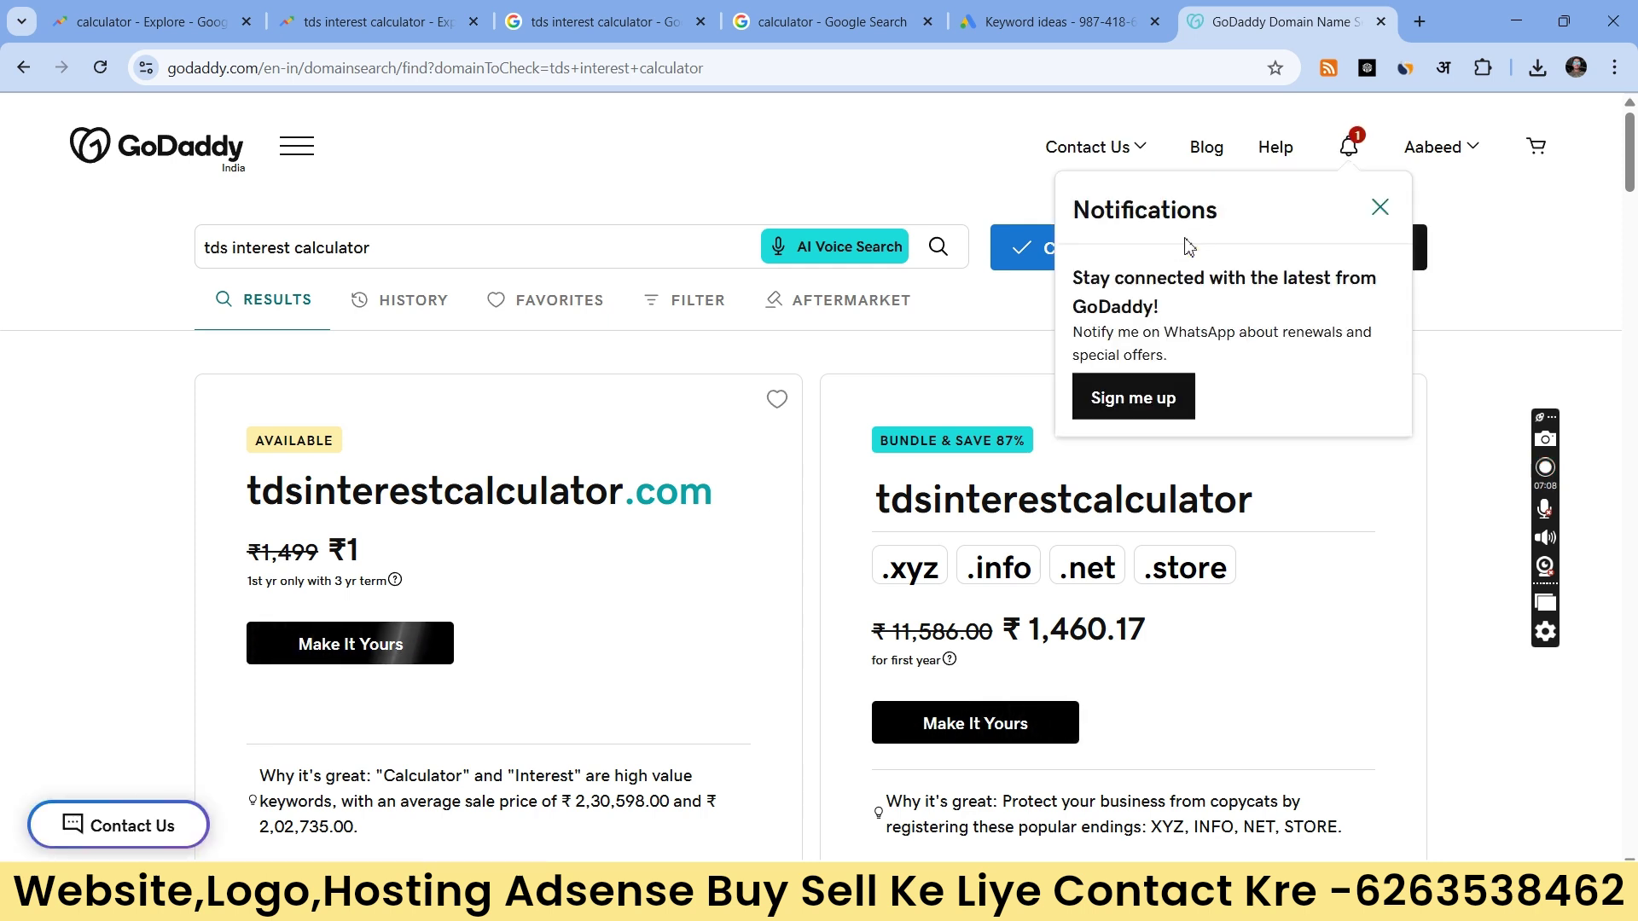
pyautogui.click(163, 533)
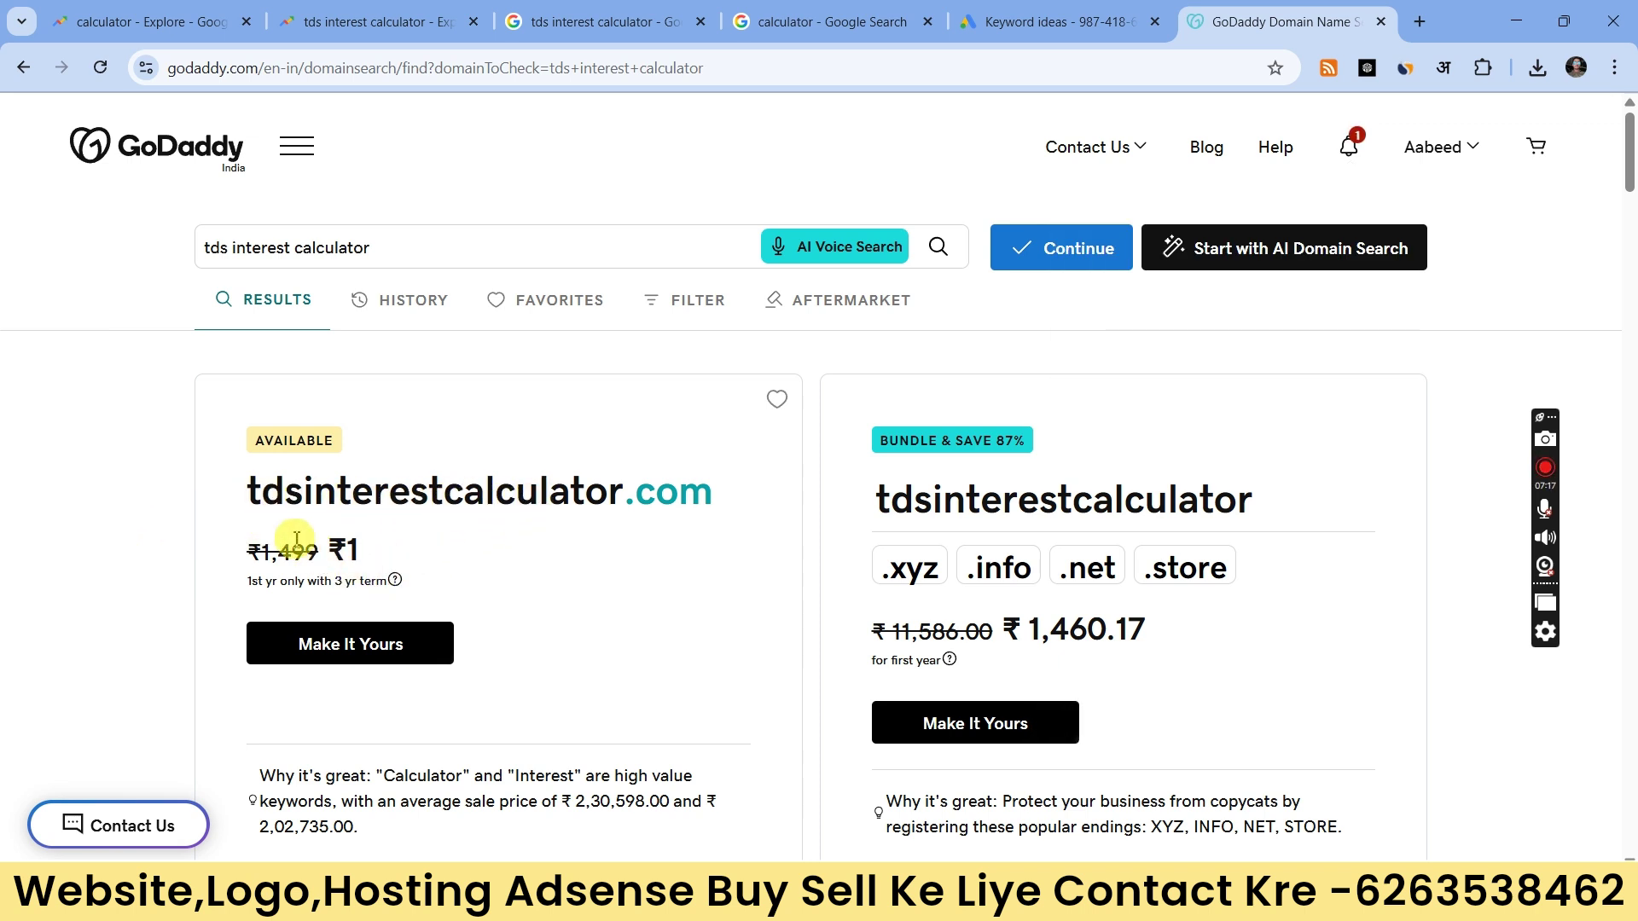
# Step: Copy the domain name tdsinterestcalculator.com from the GoDaddy search results
pyautogui.moveTo(244, 496); pyautogui.dragTo(731, 490)
pyautogui.rightClick(482, 495)
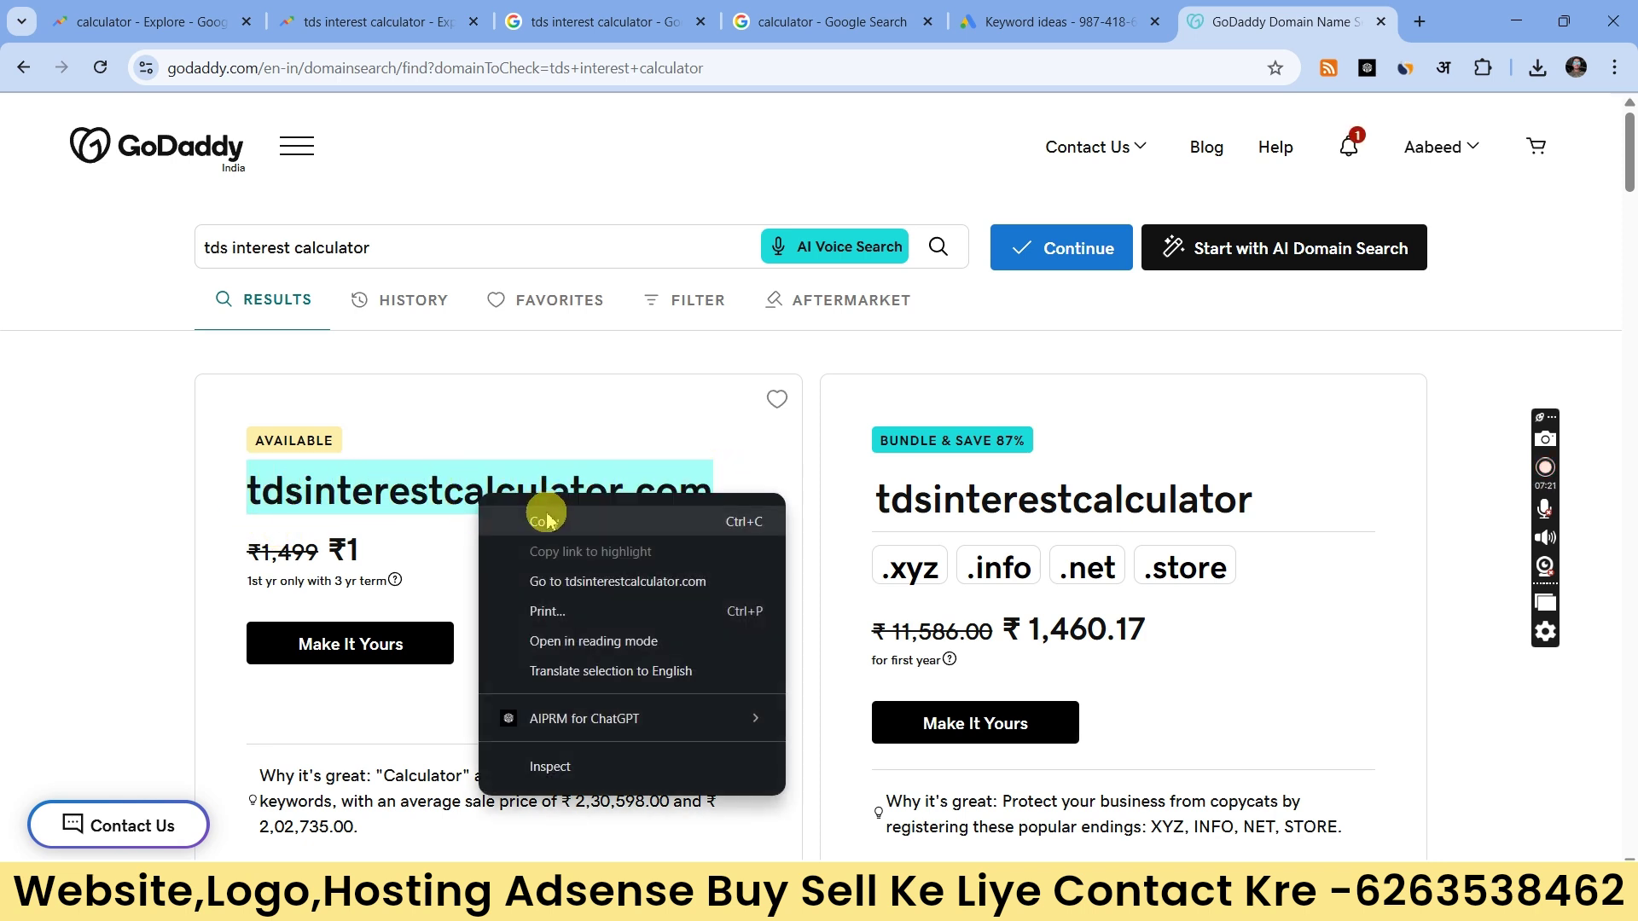
pyautogui.click(546, 524)
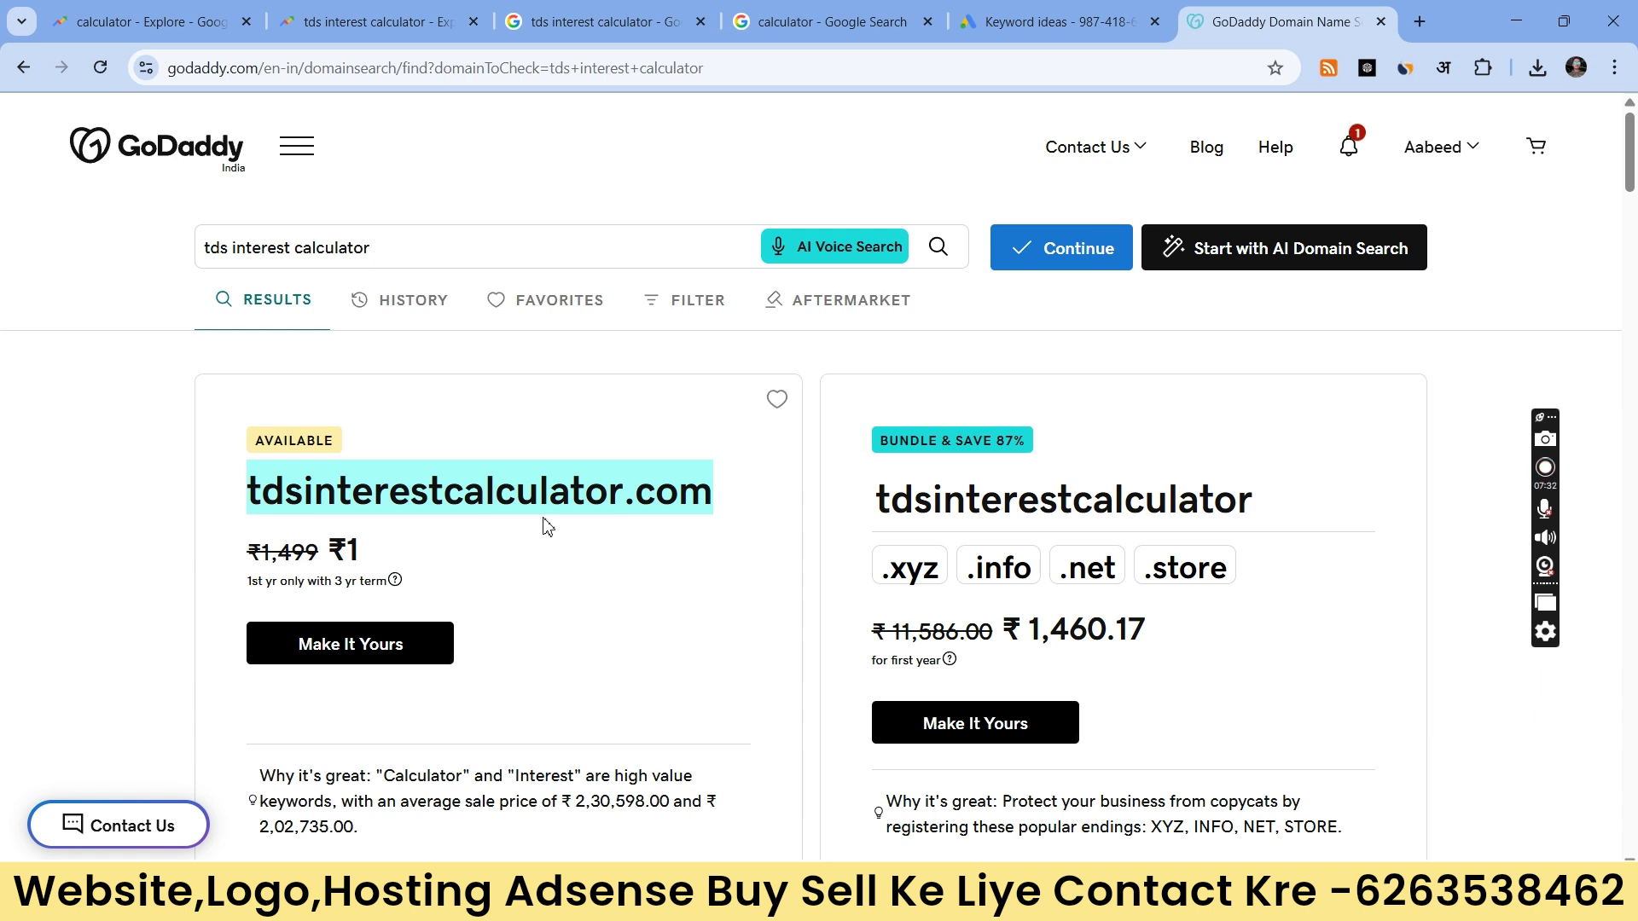
pyautogui.rightClick(539, 512)
pyautogui.click(588, 536)
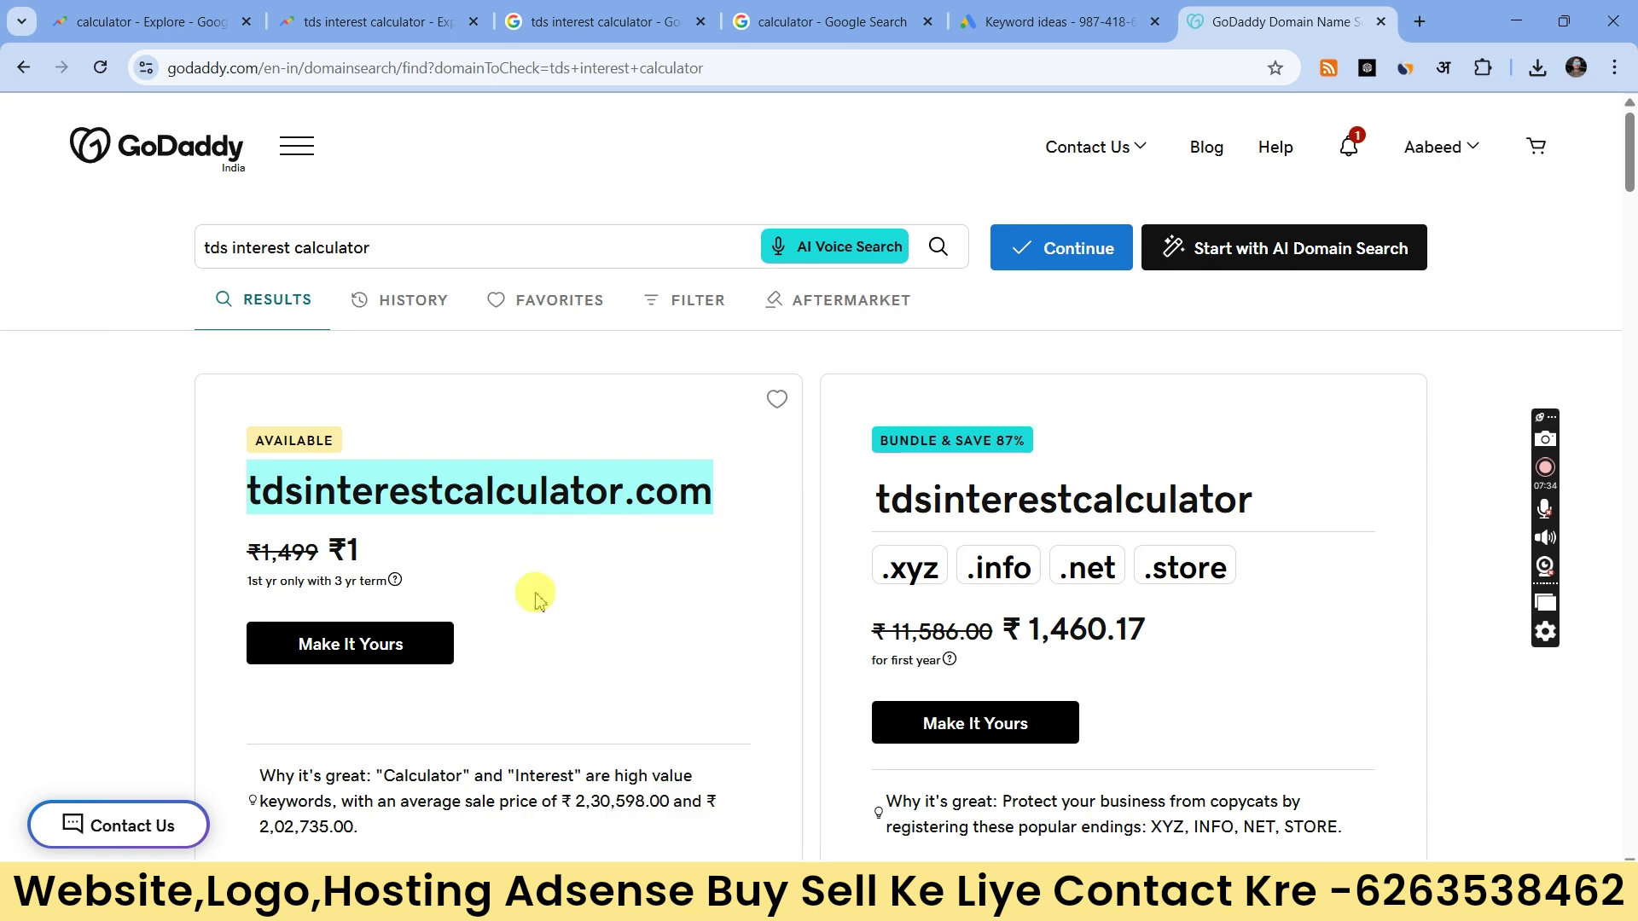
# Step: Open the online Notepad in a new tab and replace its existing text with the copied domain tdsinterestcalculator.com
pyautogui.click(1420, 21)
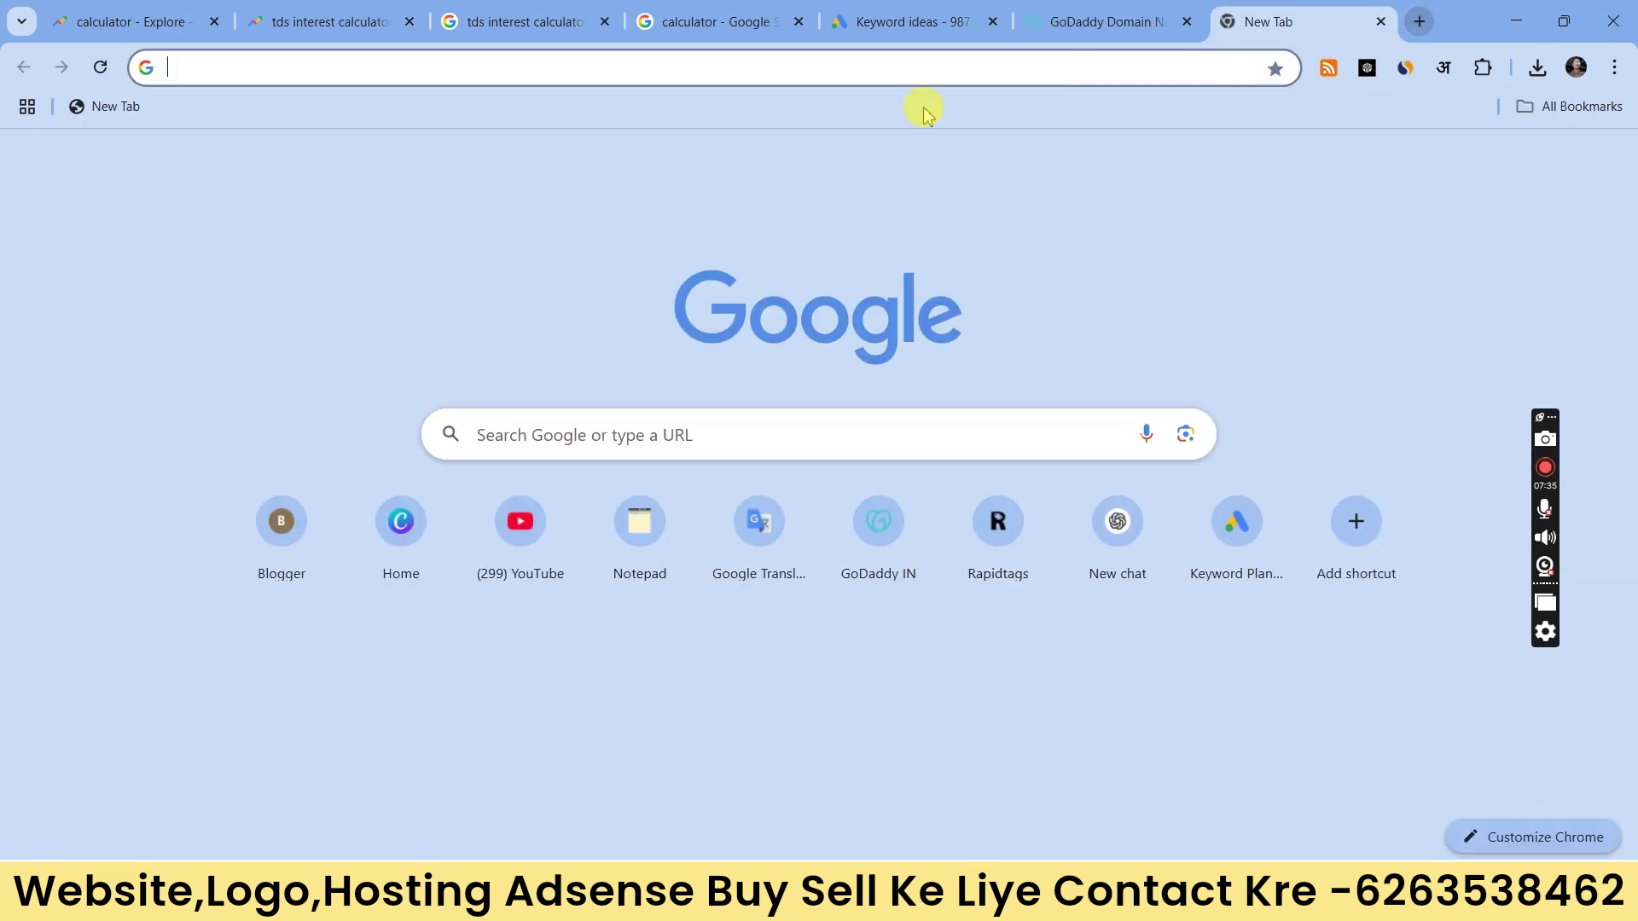
pyautogui.click(601, 595)
pyautogui.rightClick(54, 257)
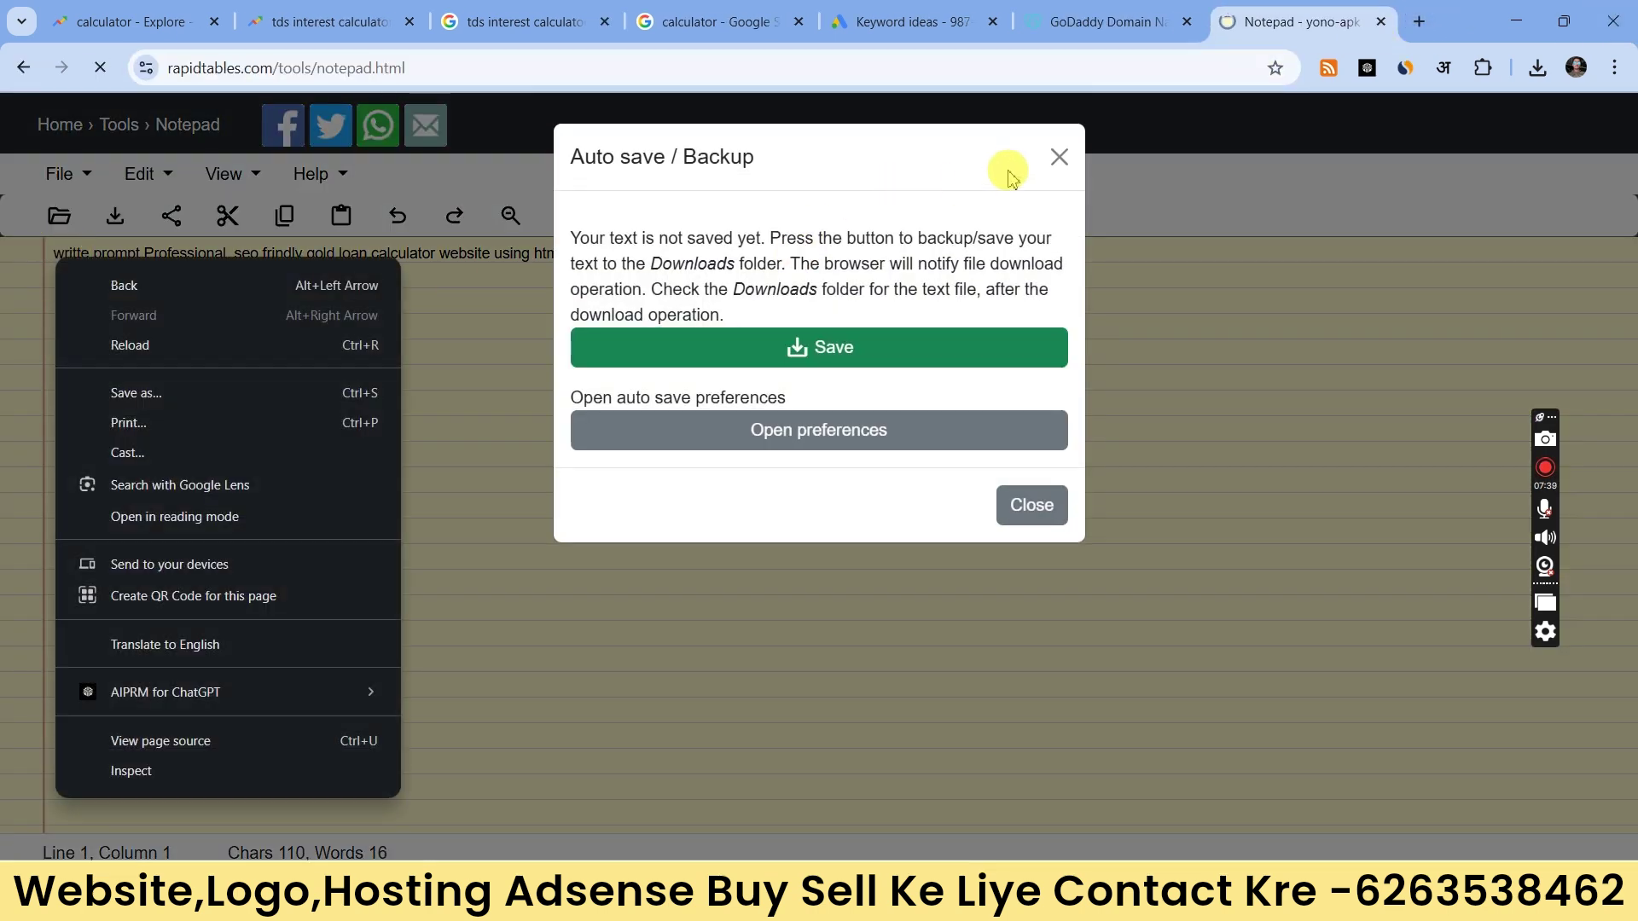
pyautogui.click(1059, 158)
pyautogui.tripleClick(499, 254)
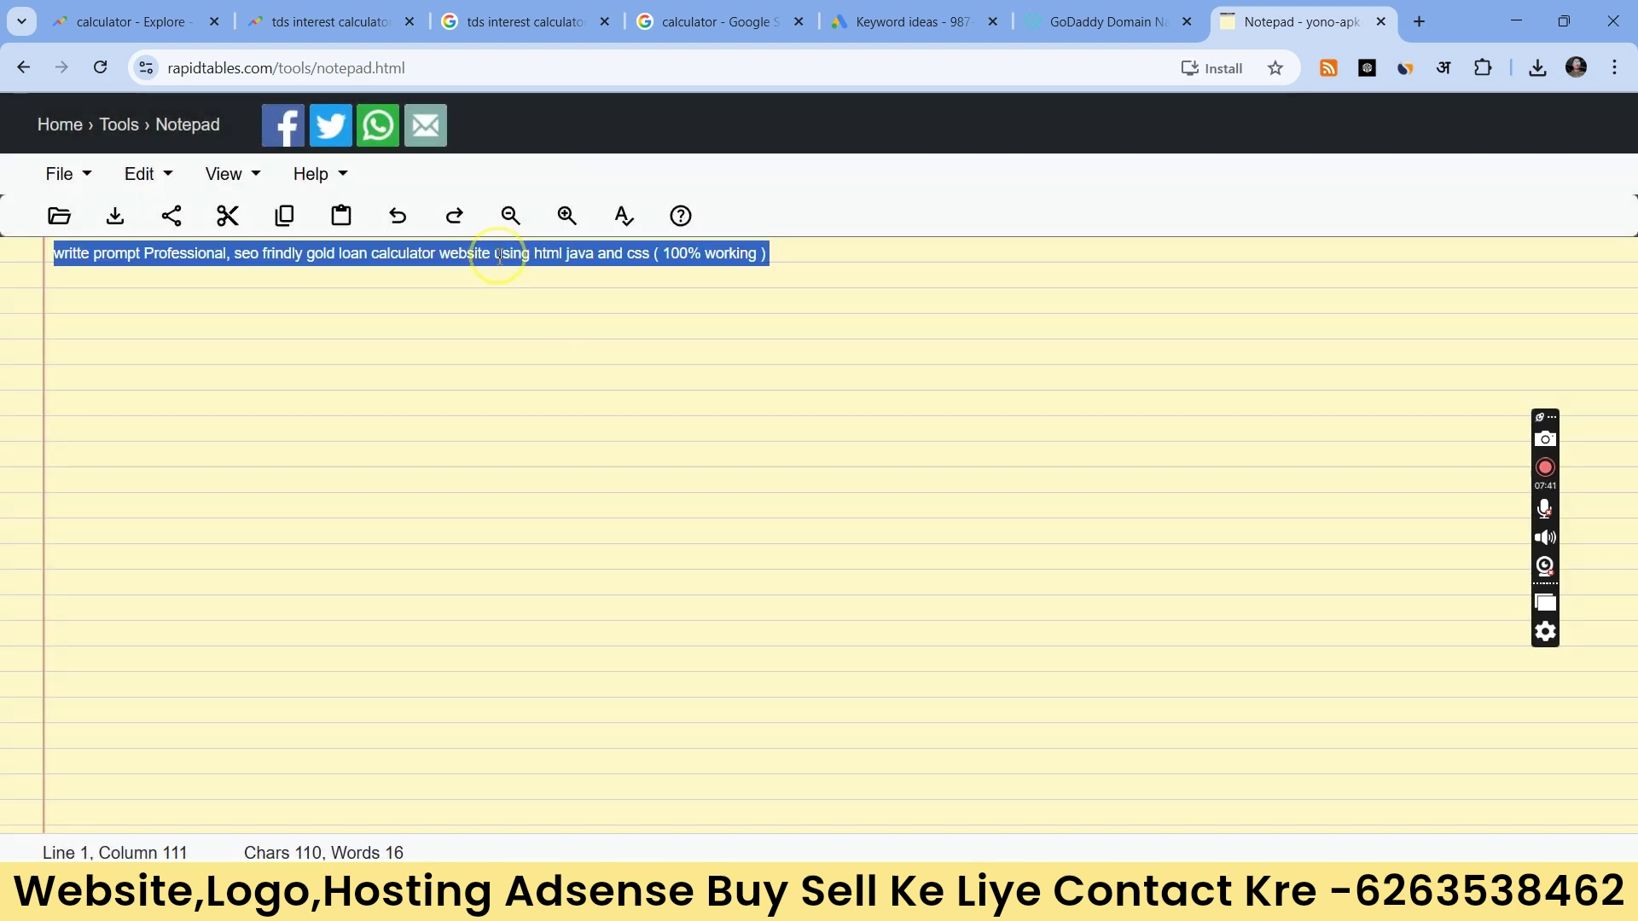
pyautogui.rightClick(496, 249)
pyautogui.click(569, 416)
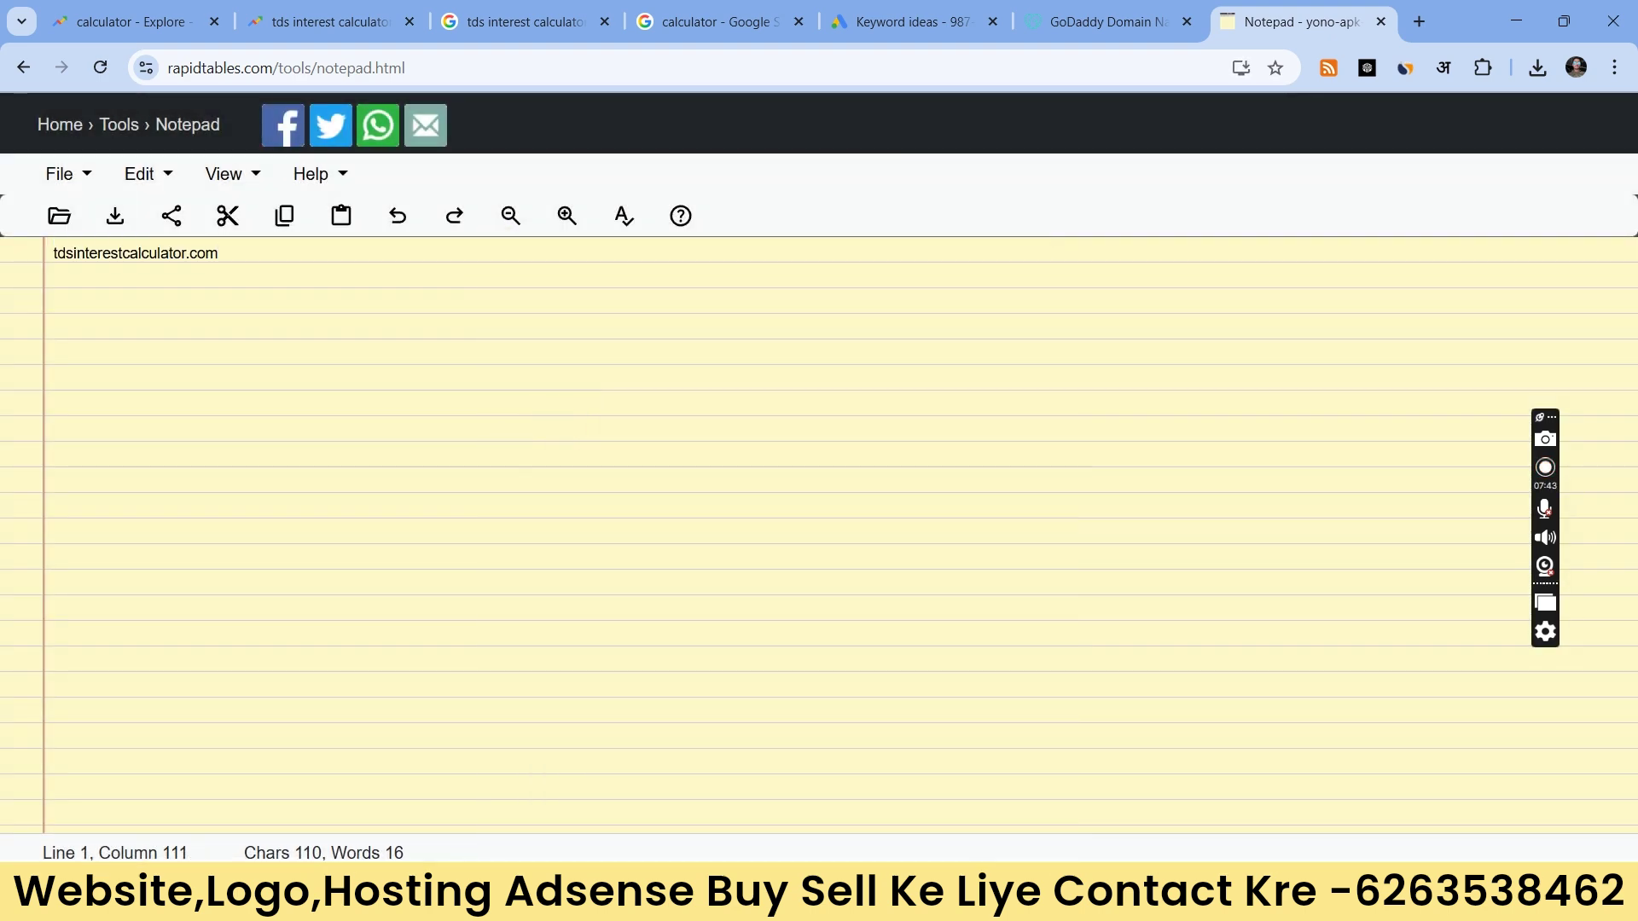
# Step: Insert three blank lines above the domain name in the note and label it "domain -"
pyautogui.click(56, 254)
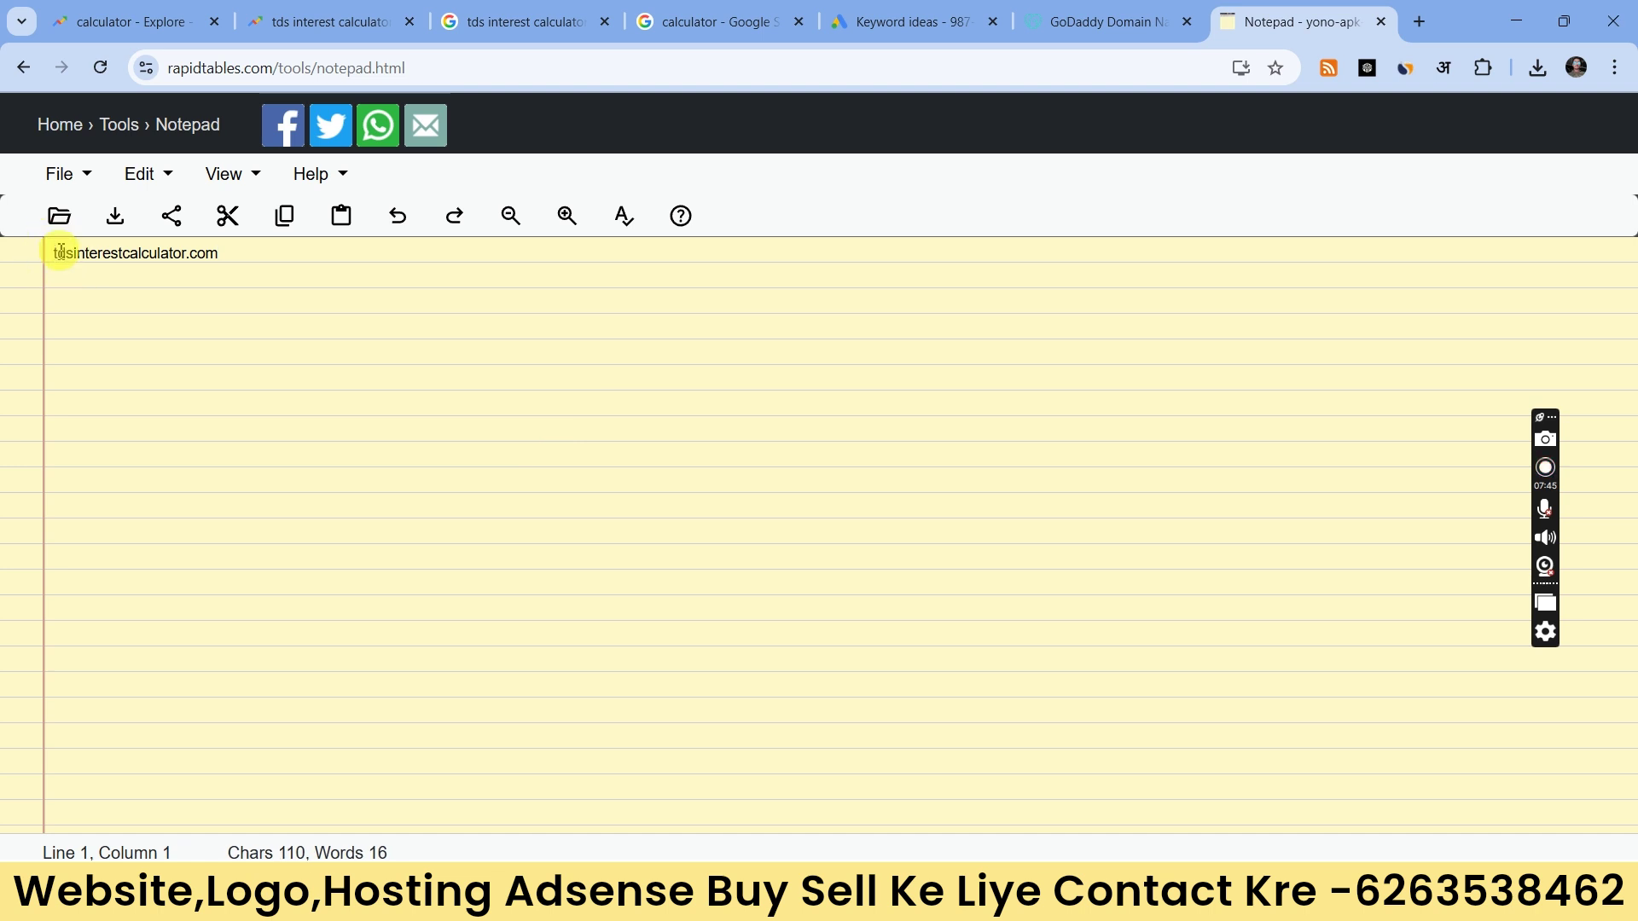
pyautogui.press('Return')
pyautogui.press('Return')
pyautogui.press('Return')
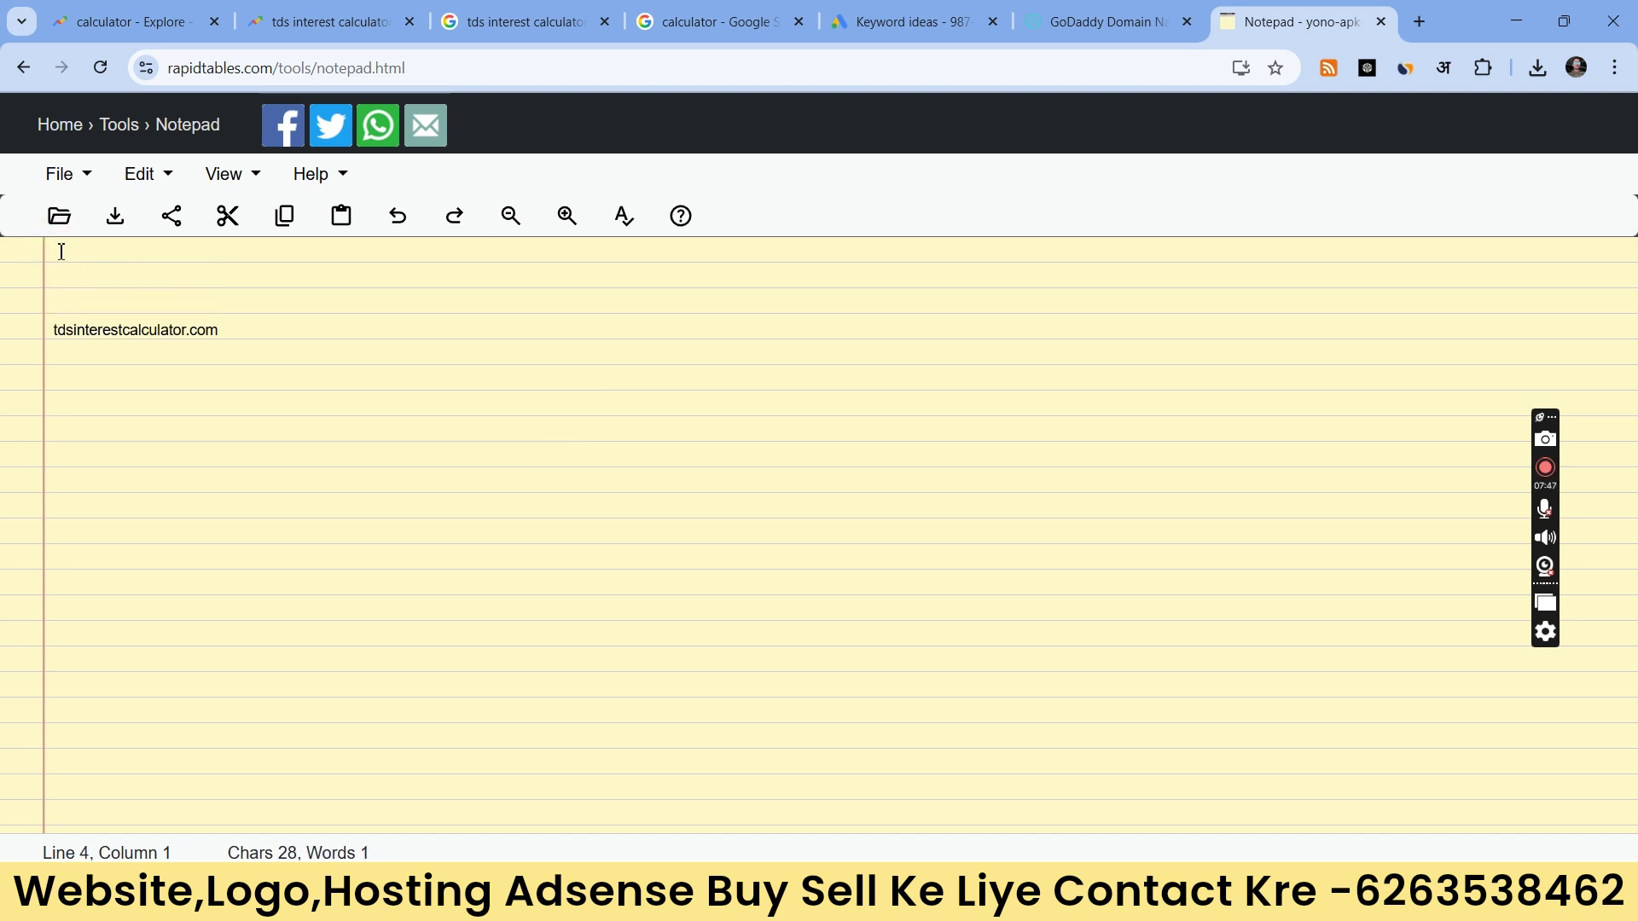
pyautogui.write('domain')
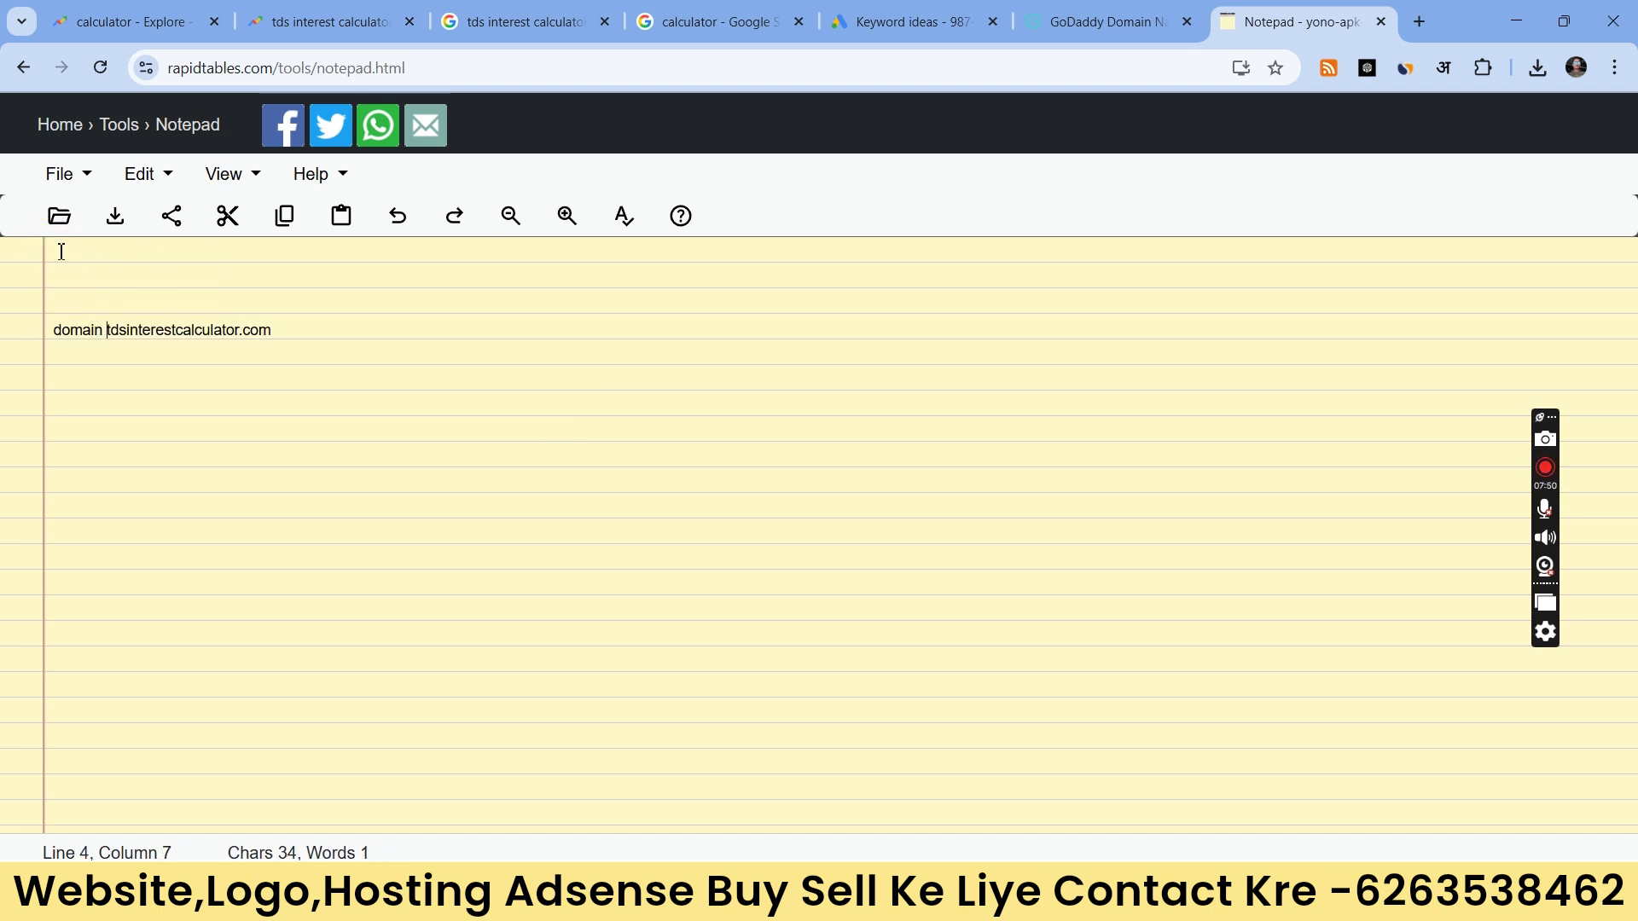
pyautogui.write(' -')
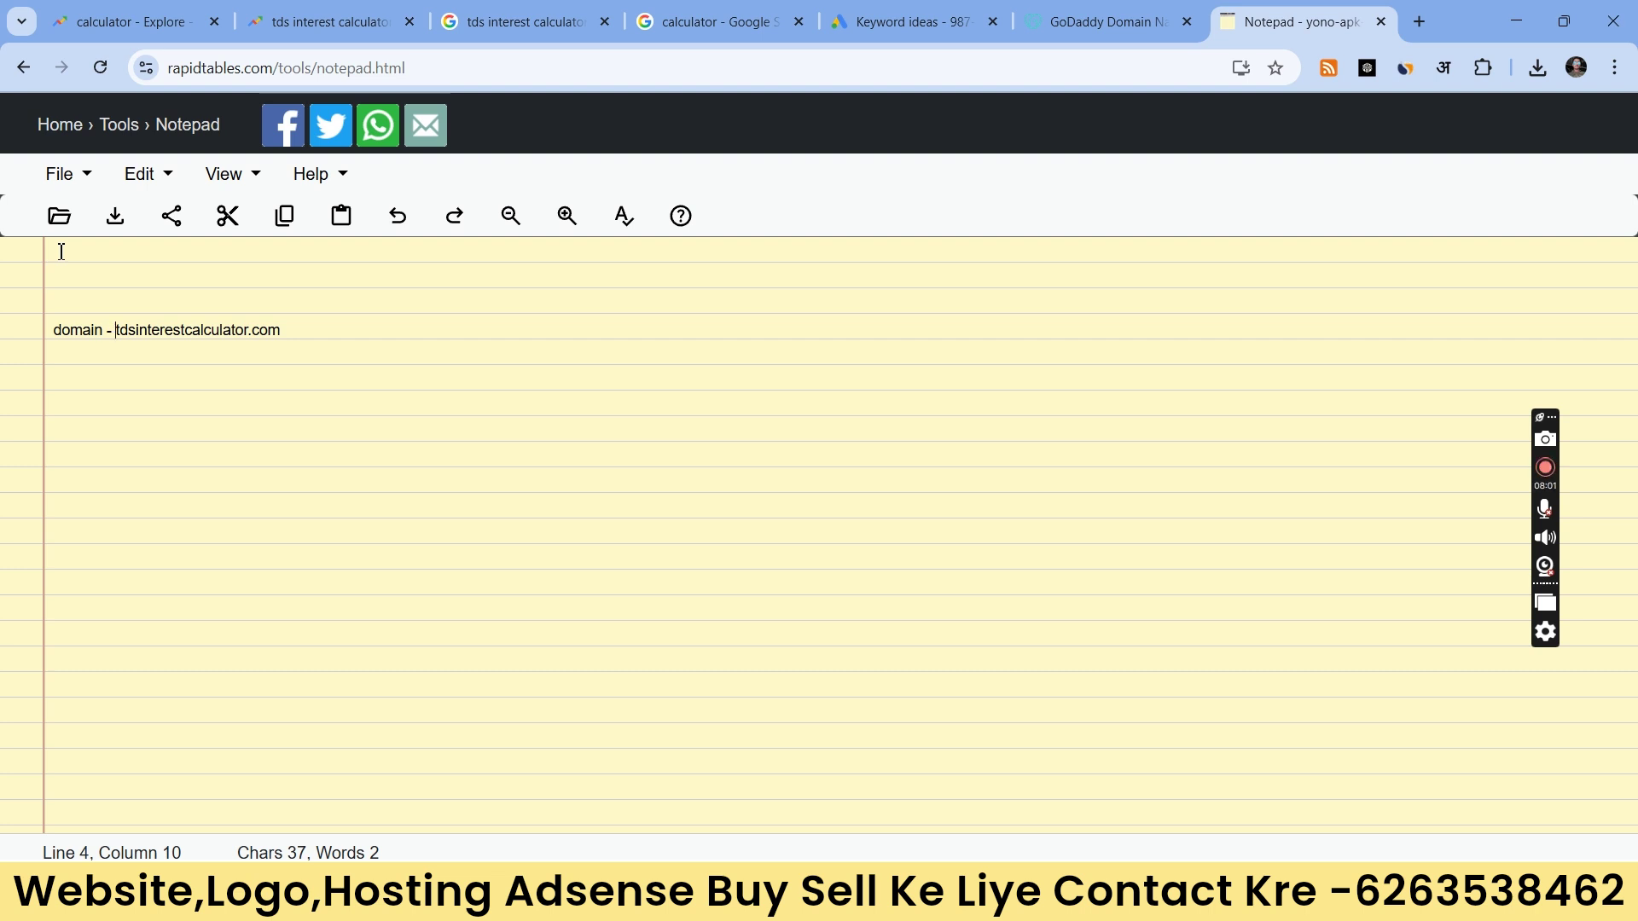
# Step: Return to the "tds interest calculator" Trends page and download its related queries as a CSV file
pyautogui.click(325, 19)
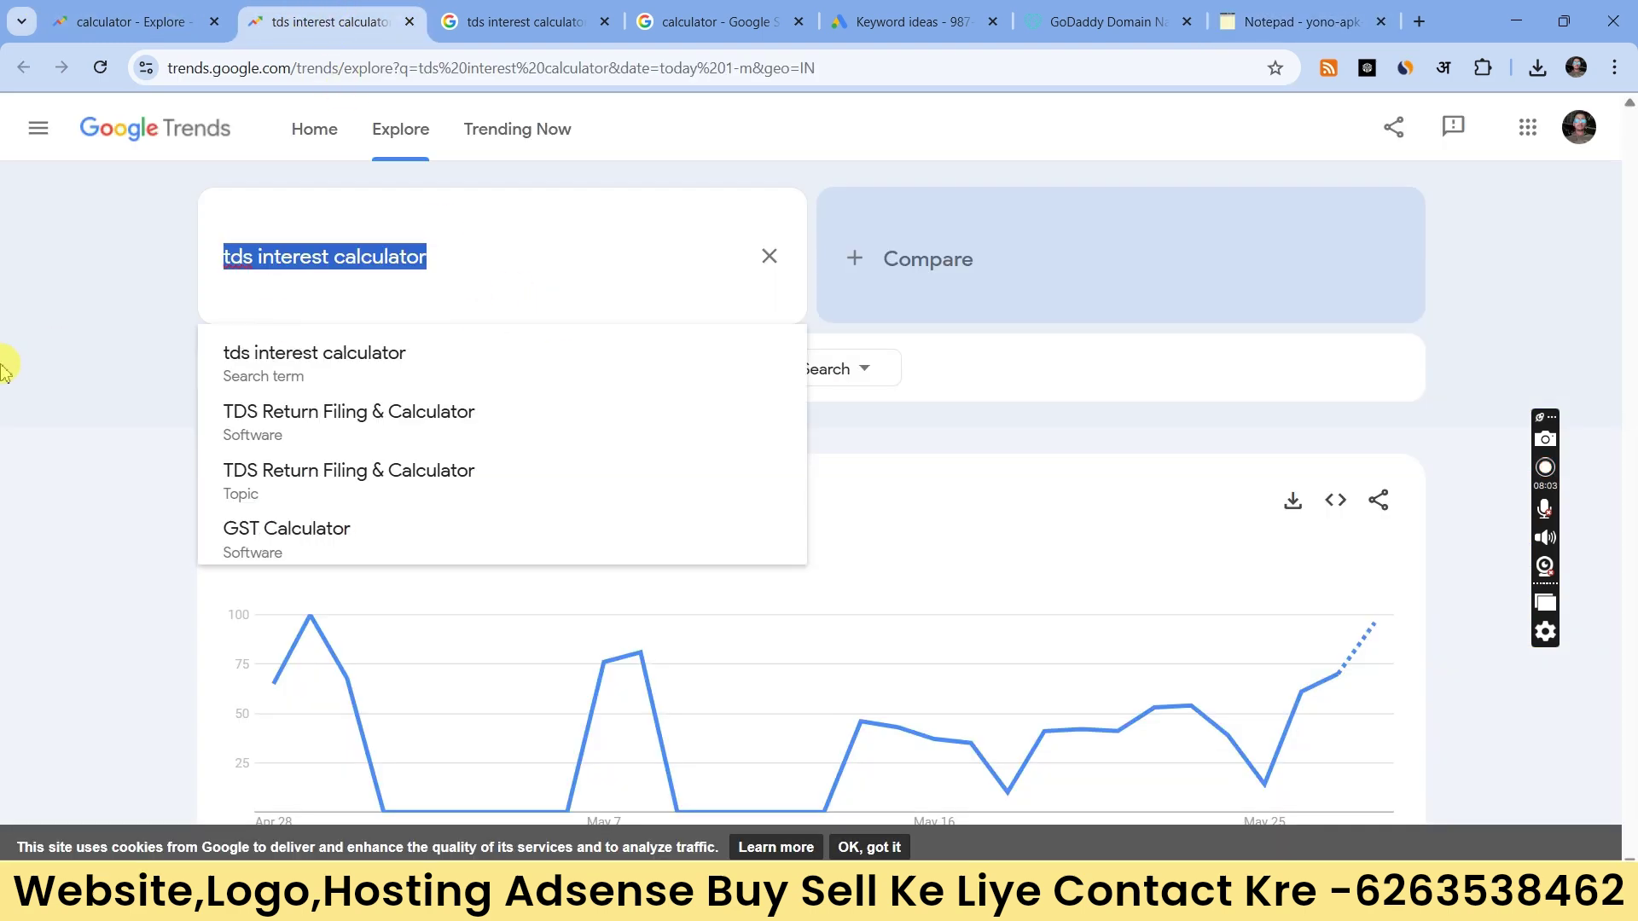
pyautogui.click(52, 359)
pyautogui.scroll(-10, 592, 555)
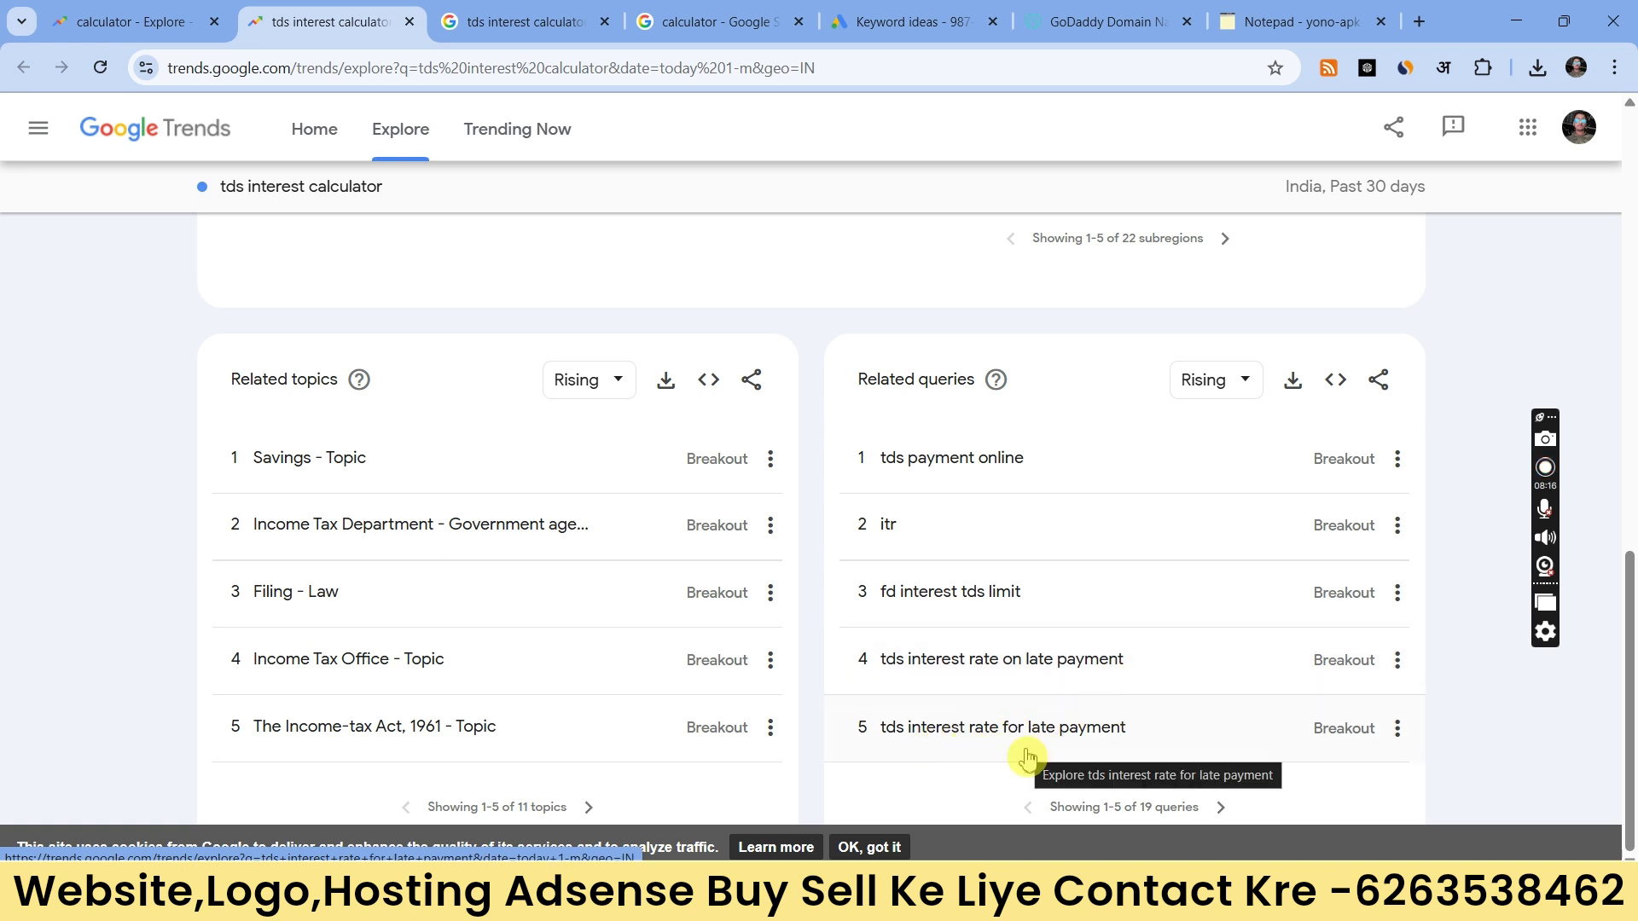
pyautogui.click(1049, 723)
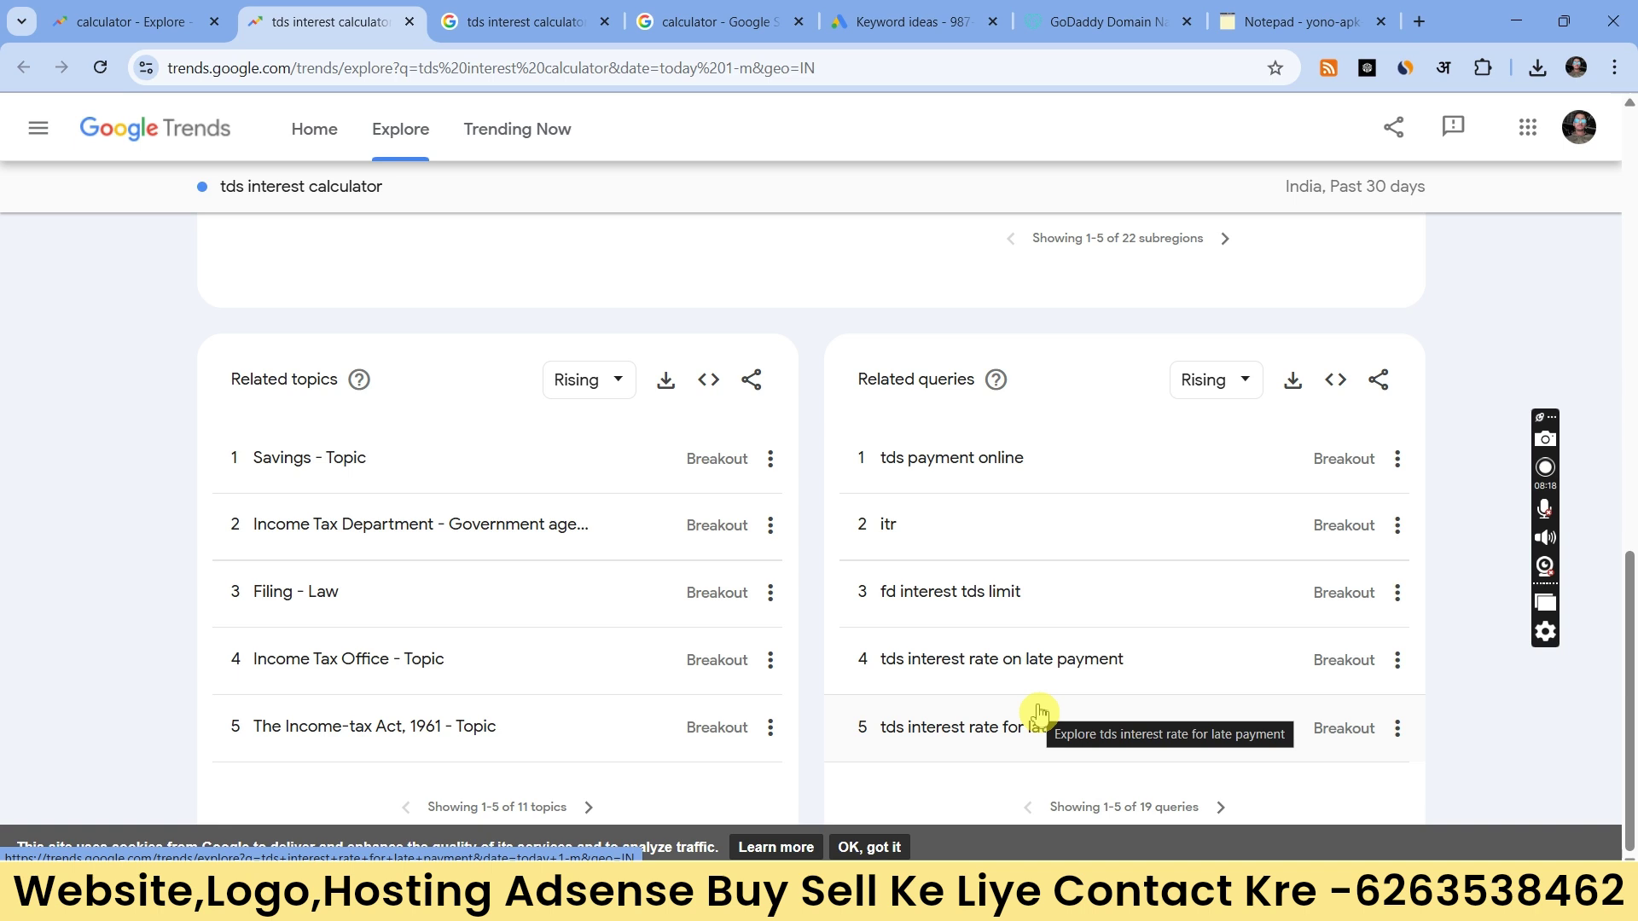
pyautogui.click(1296, 382)
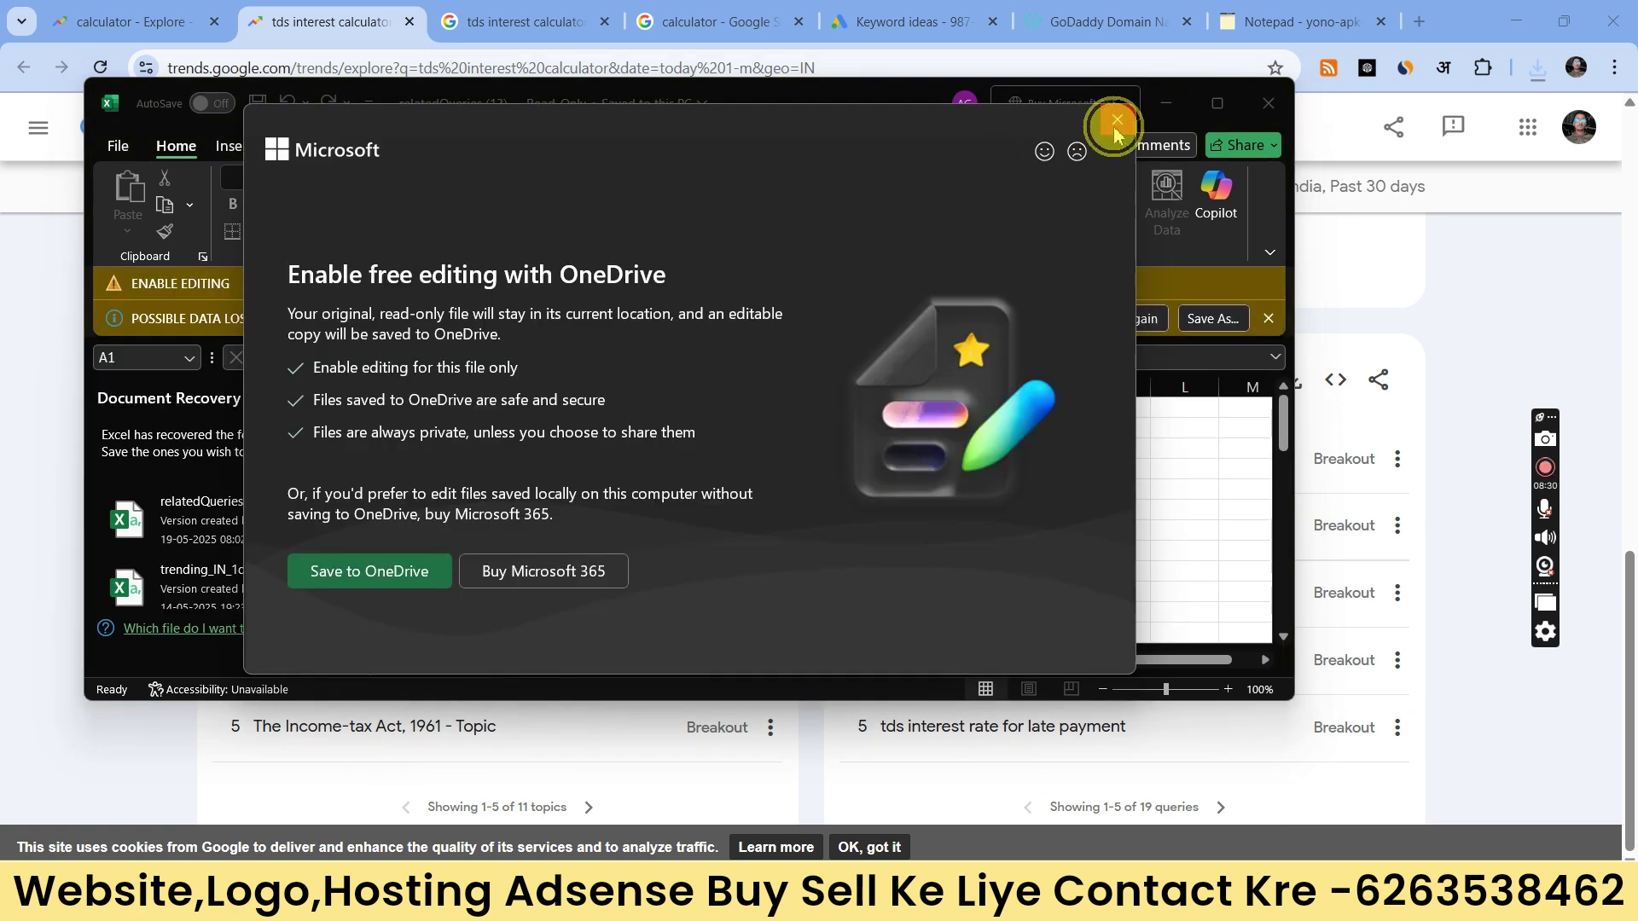
# Step: Dismiss the OneDrive editing offer and close the Excel window of the downloaded related queries
pyautogui.click(1115, 122)
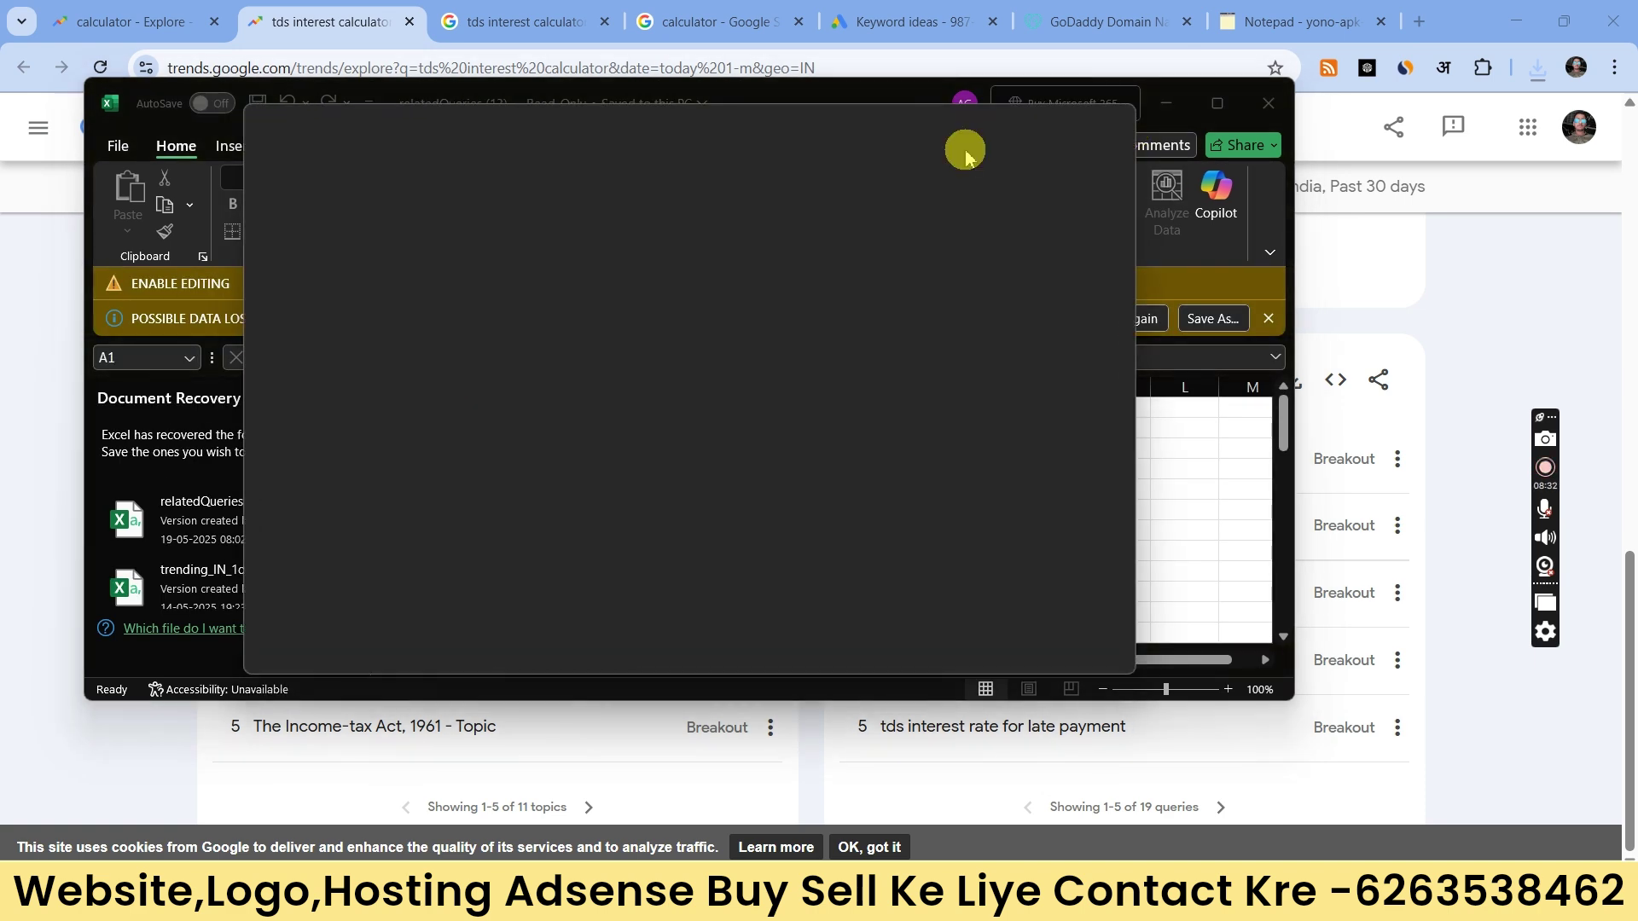
pyautogui.click(383, 727)
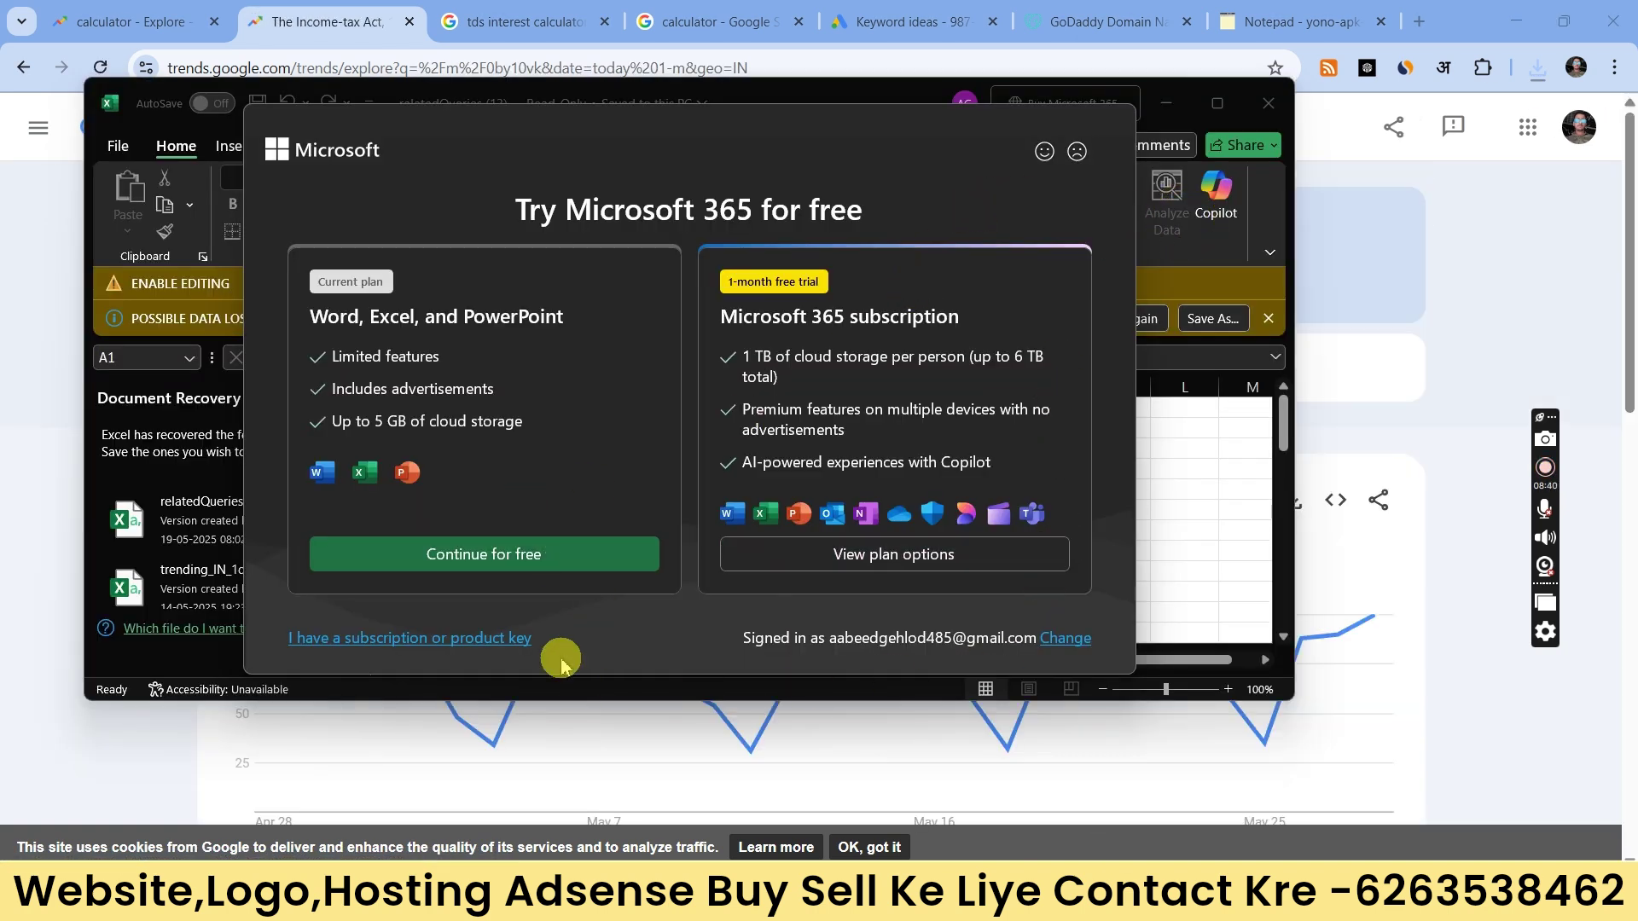
pyautogui.moveTo(1158, 902)
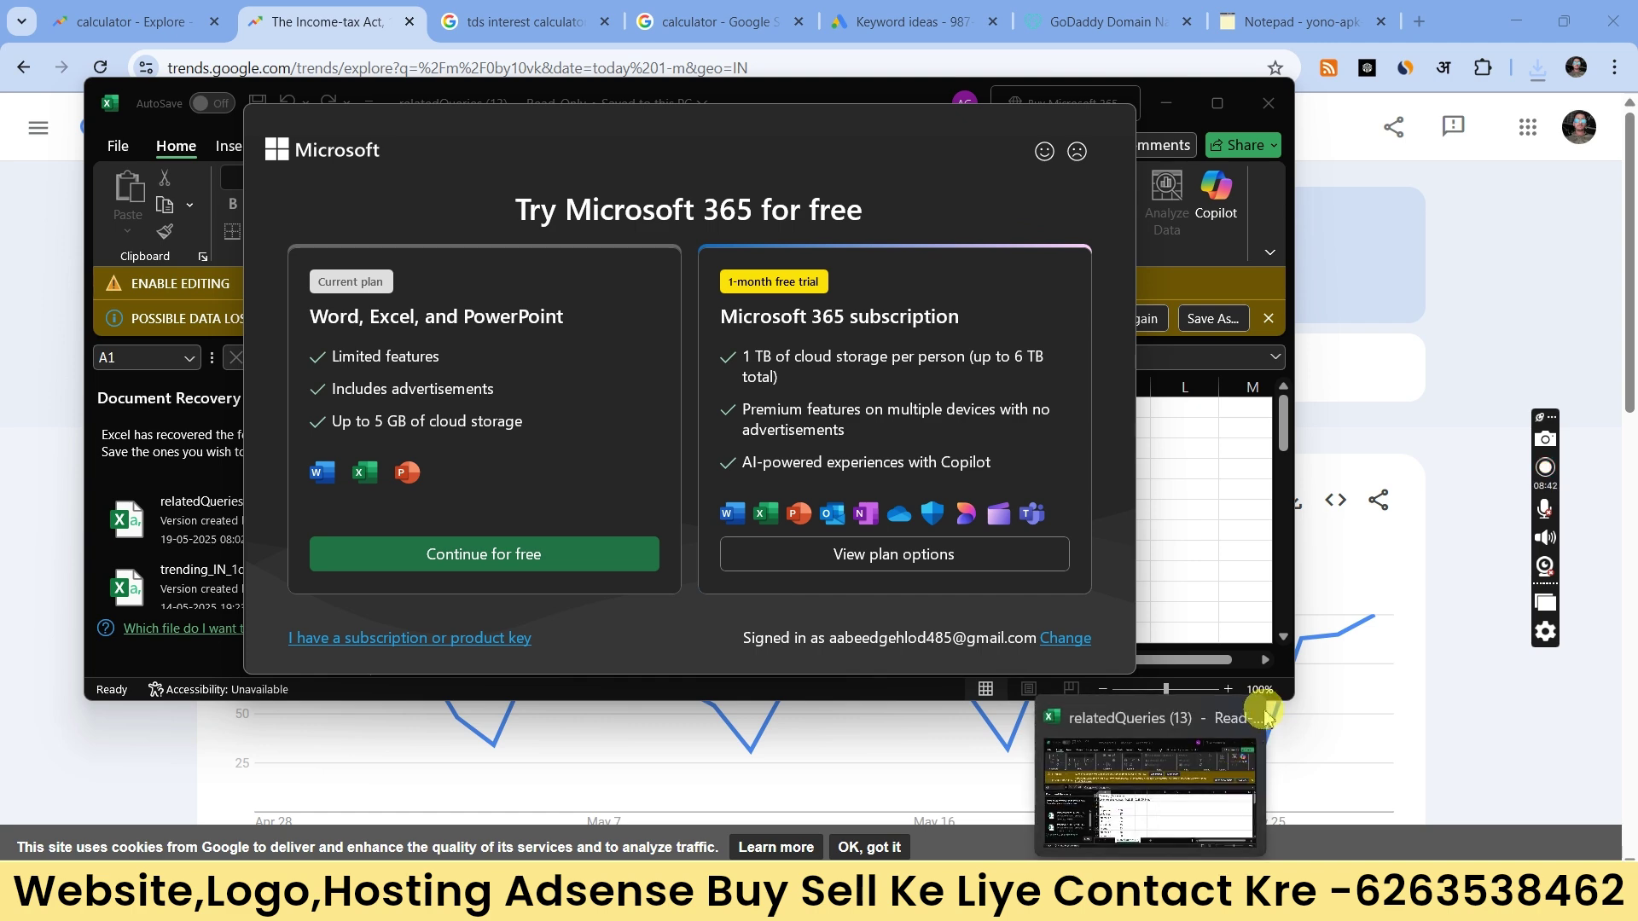
pyautogui.click(1242, 715)
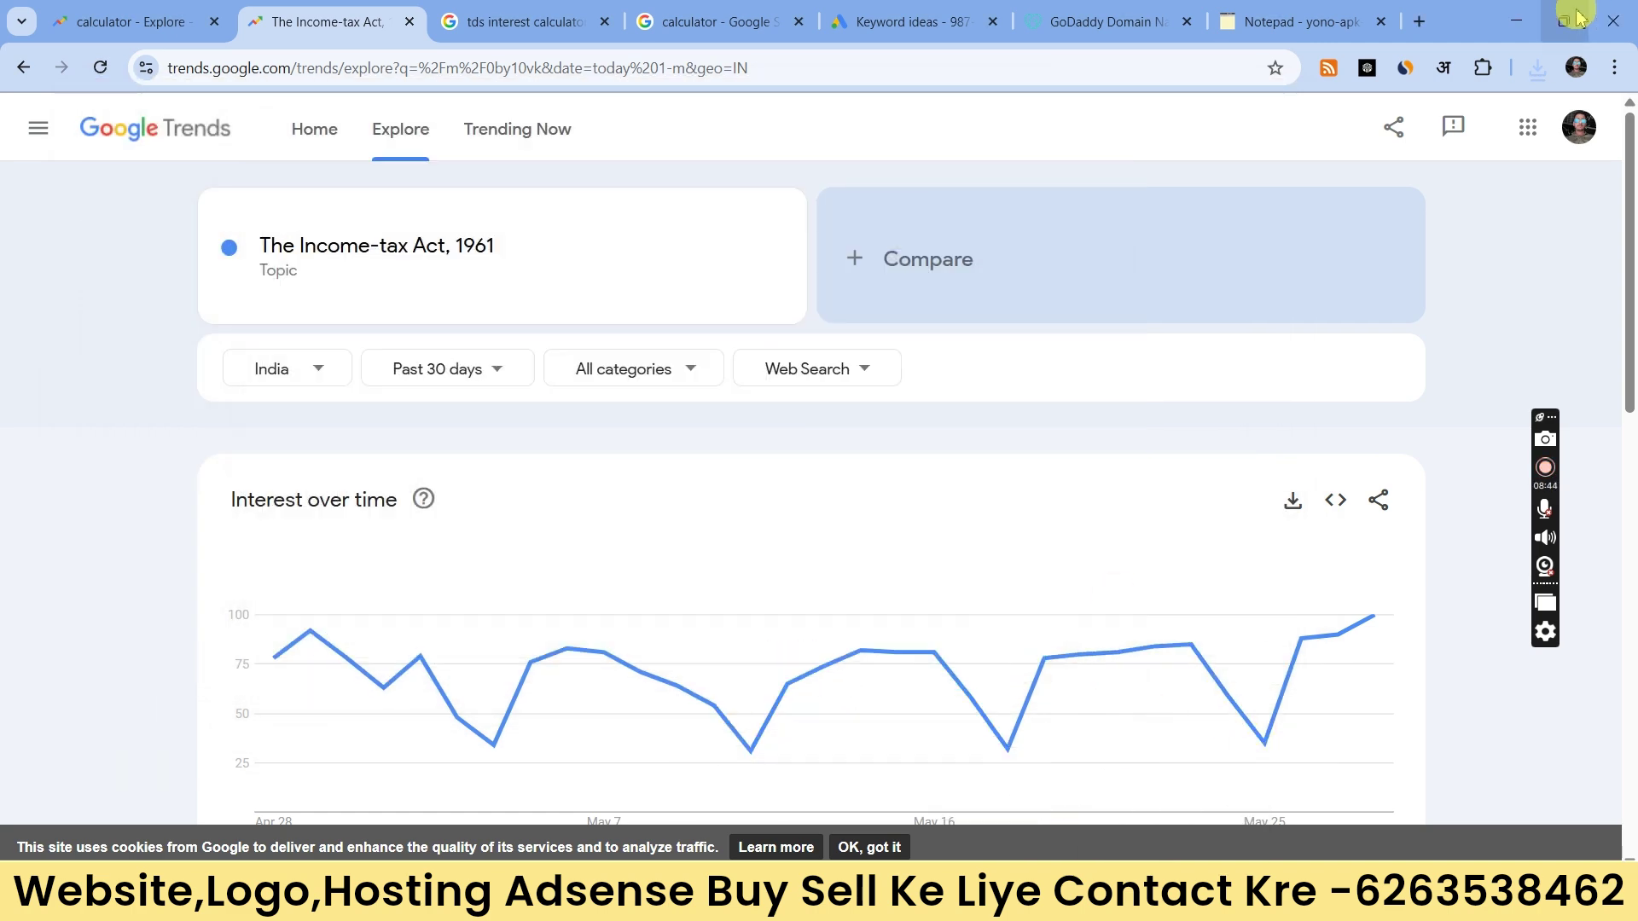
# Step: Open the downloaded relatedQueries (13).csv in Excel and cancel saving it to OneDrive
pyautogui.click(1537, 68)
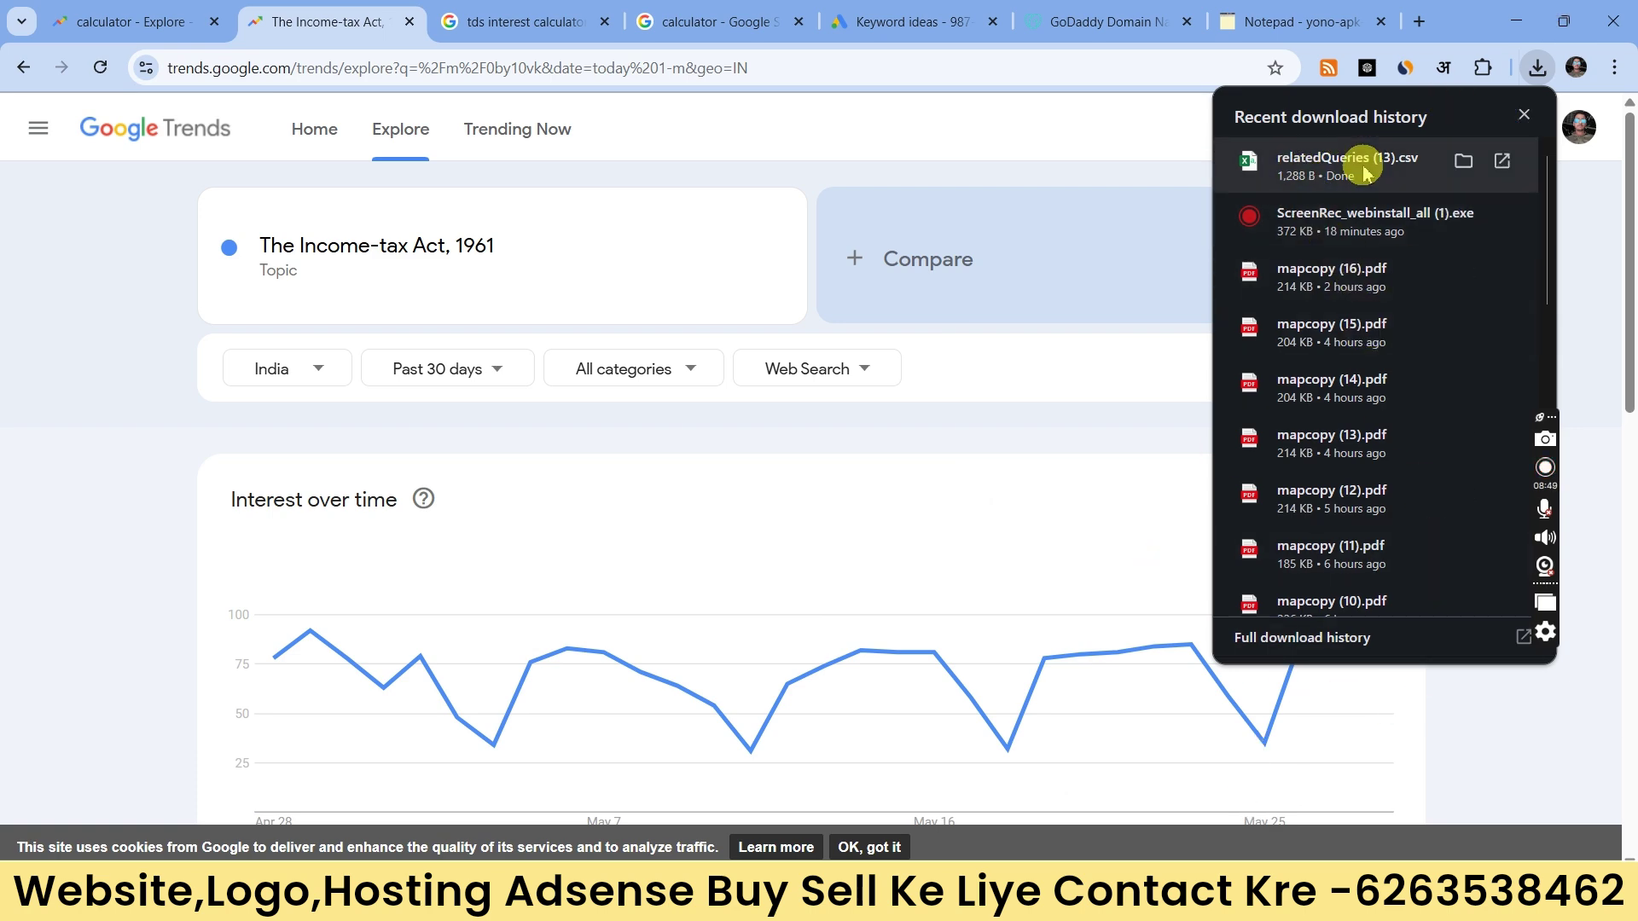
pyautogui.click(1331, 165)
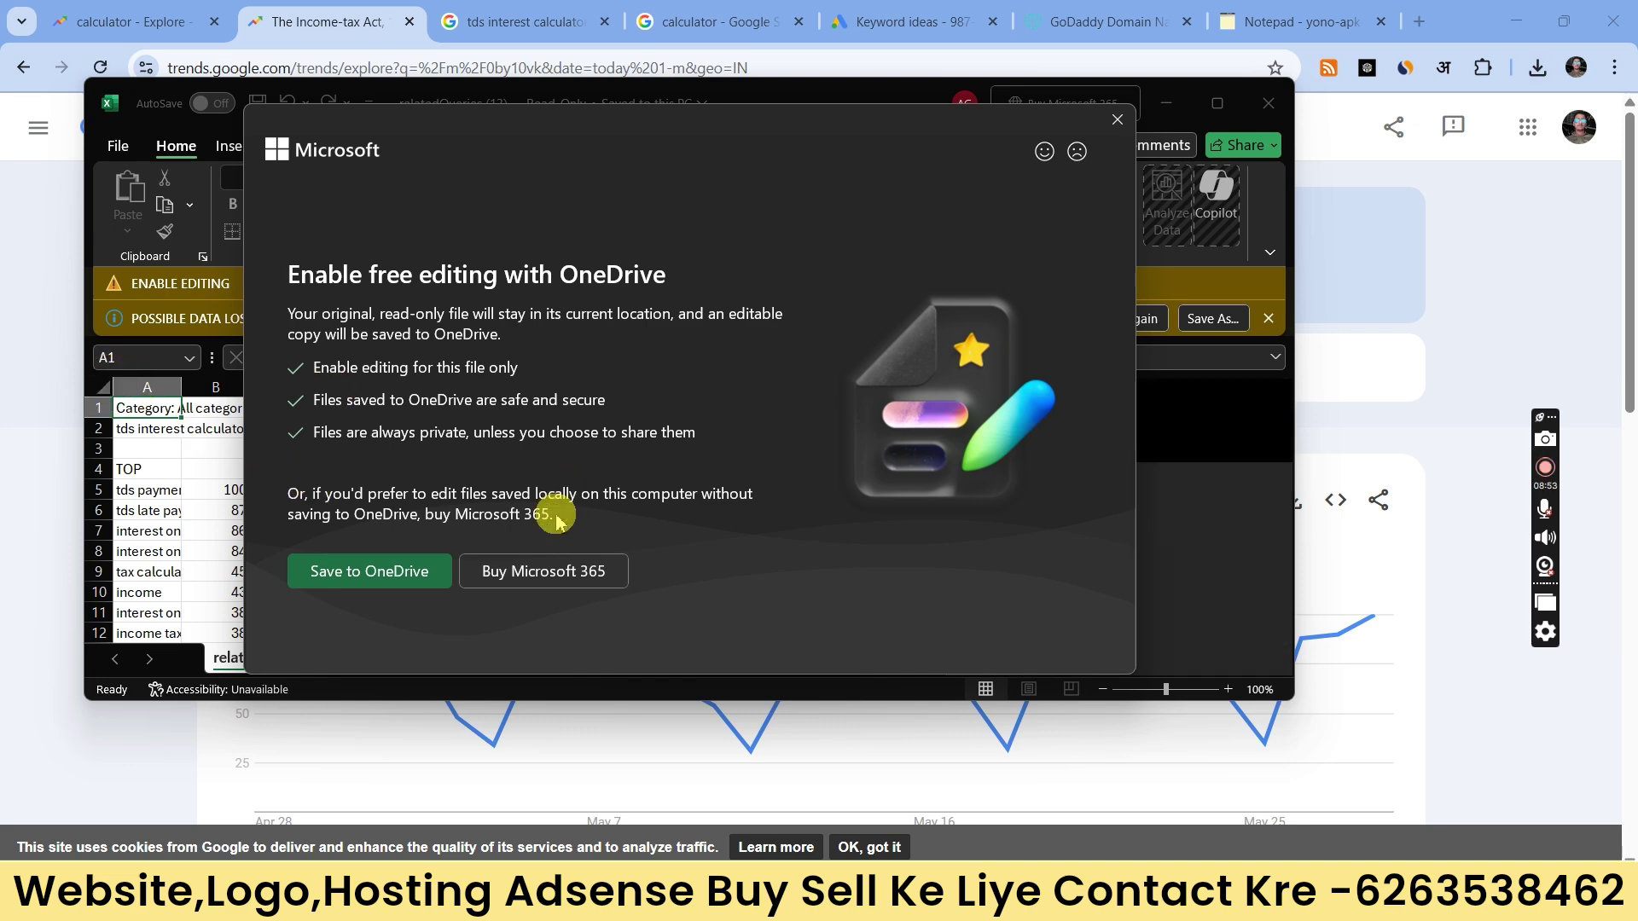
pyautogui.click(369, 575)
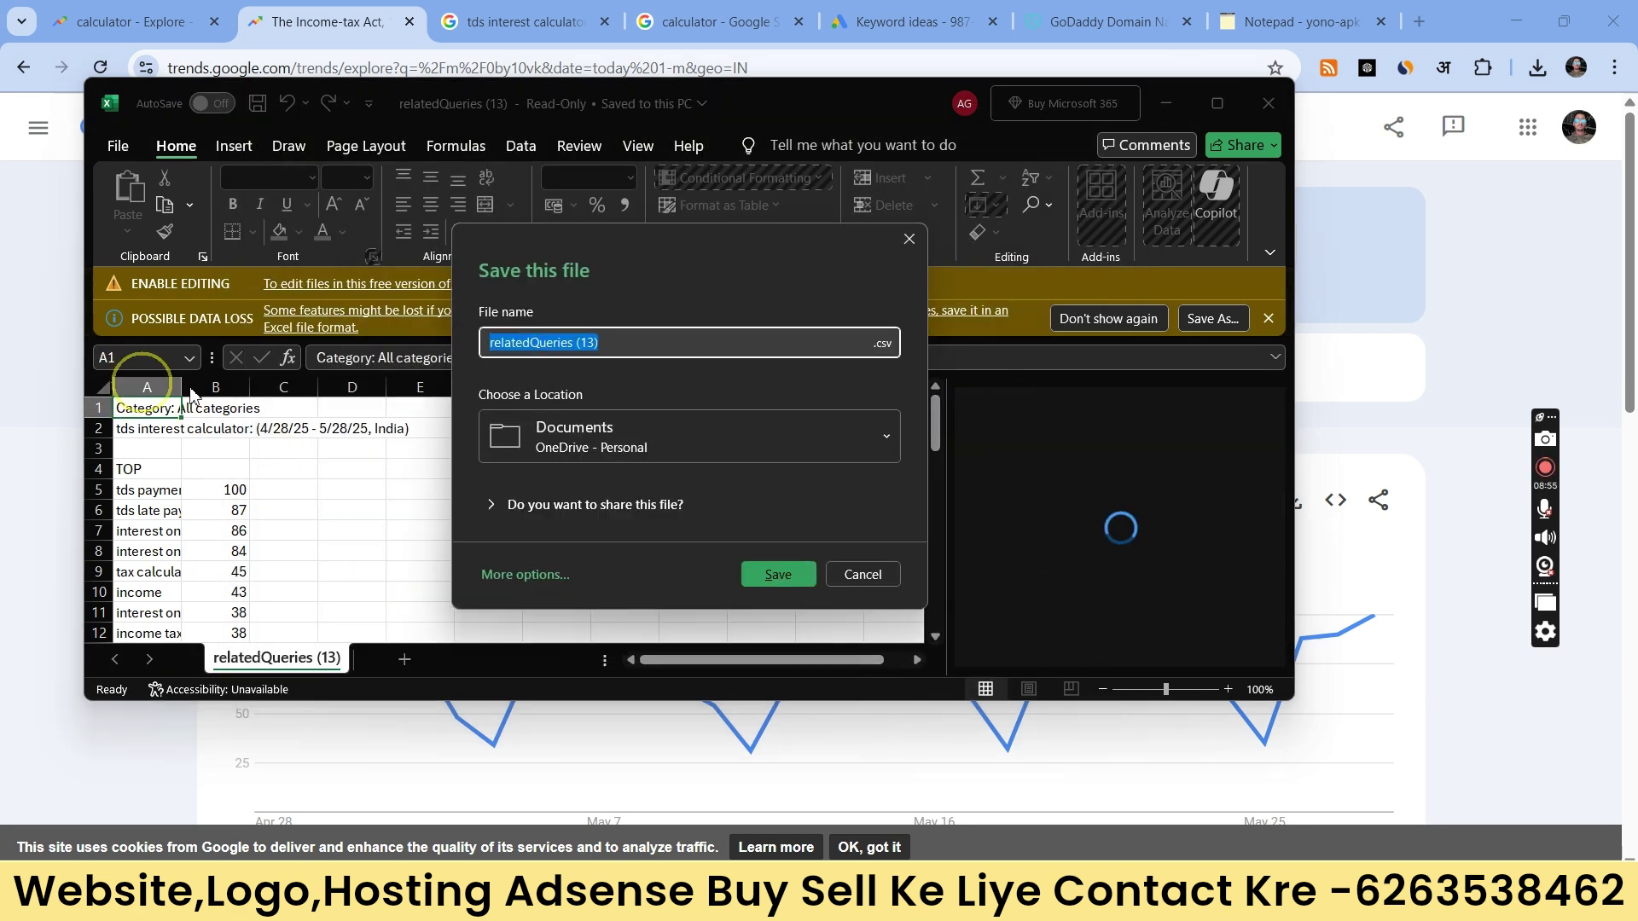
pyautogui.click(909, 238)
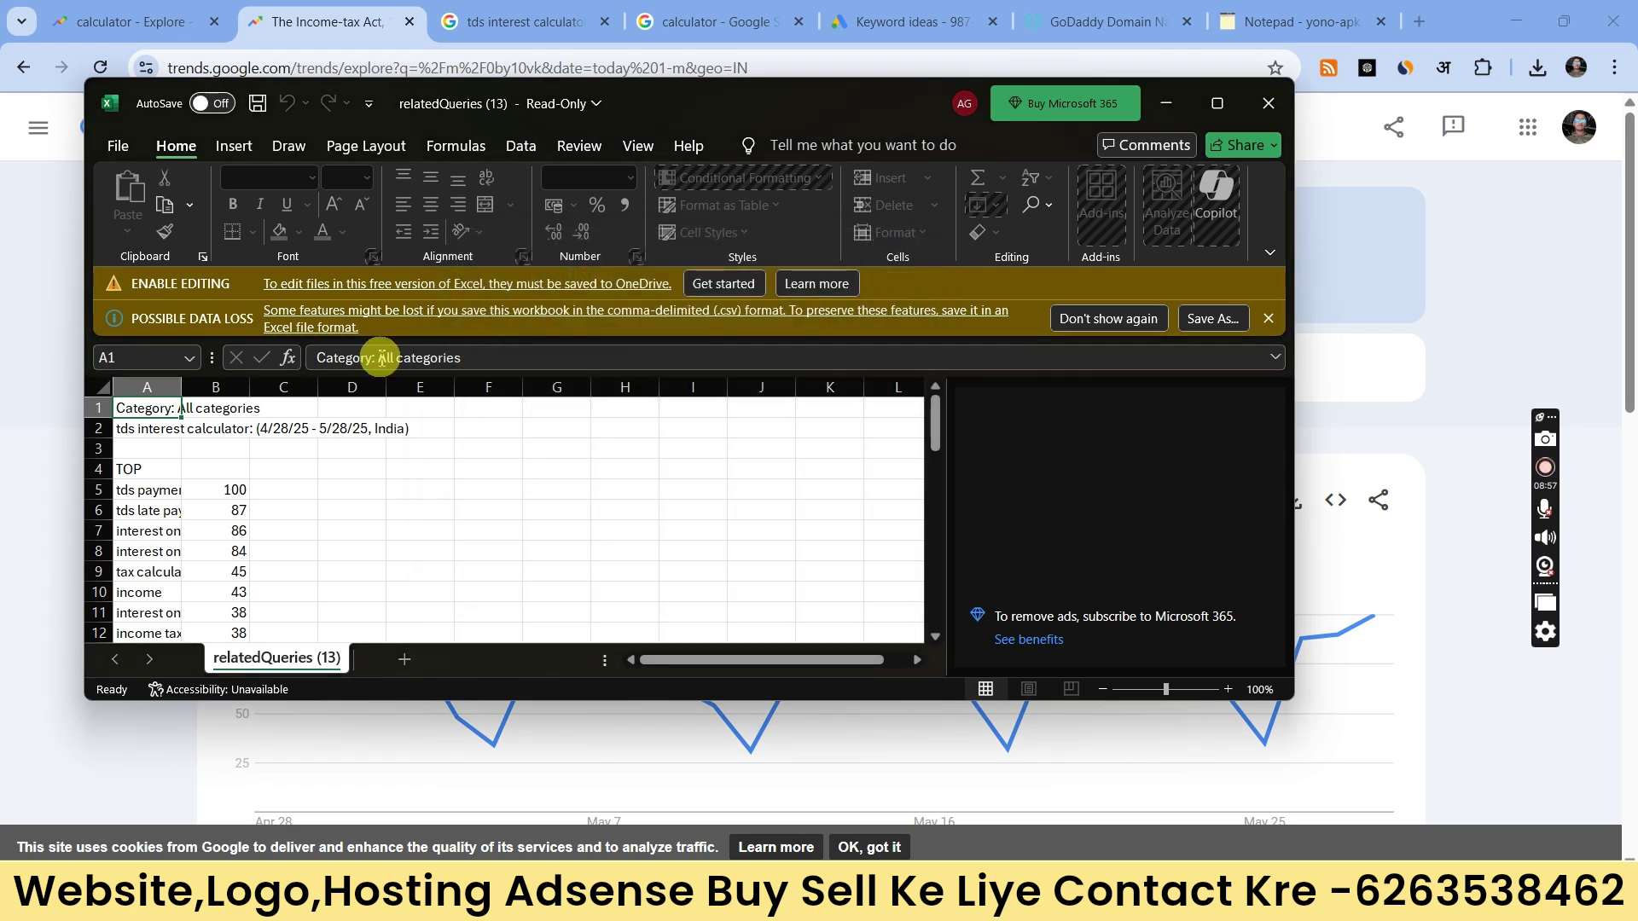
# Step: Copy column A of the related queries sheet and open ChatGPT in a new browser tab
pyautogui.rightClick(140, 389)
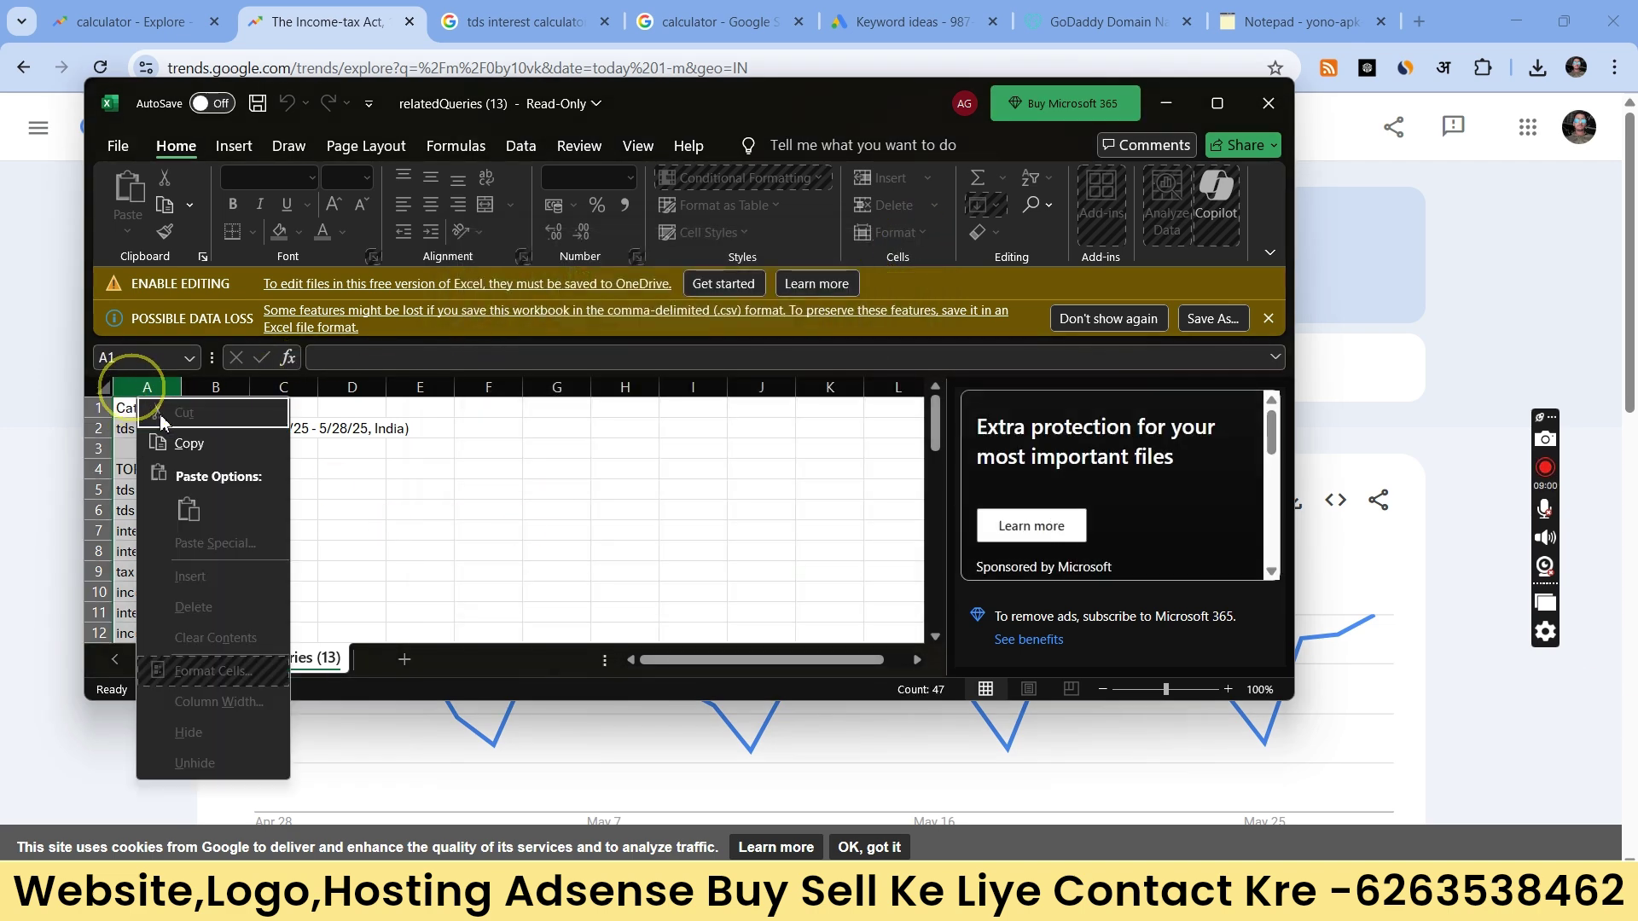
pyautogui.click(162, 441)
pyautogui.click(1420, 21)
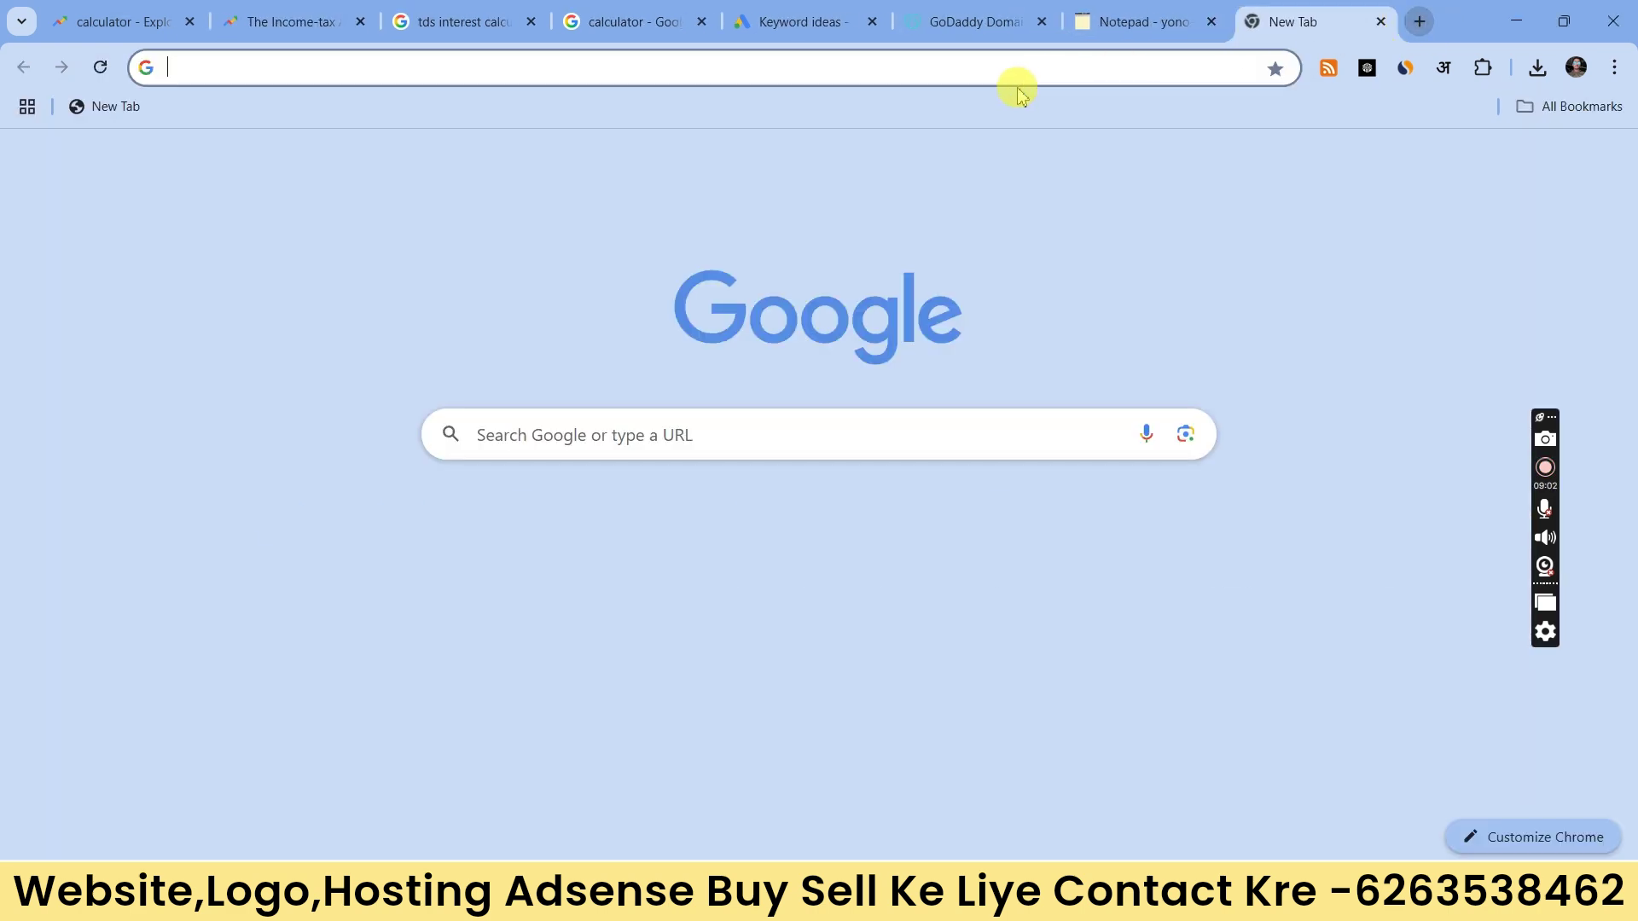
pyautogui.click(1020, 71)
pyautogui.write('cha')
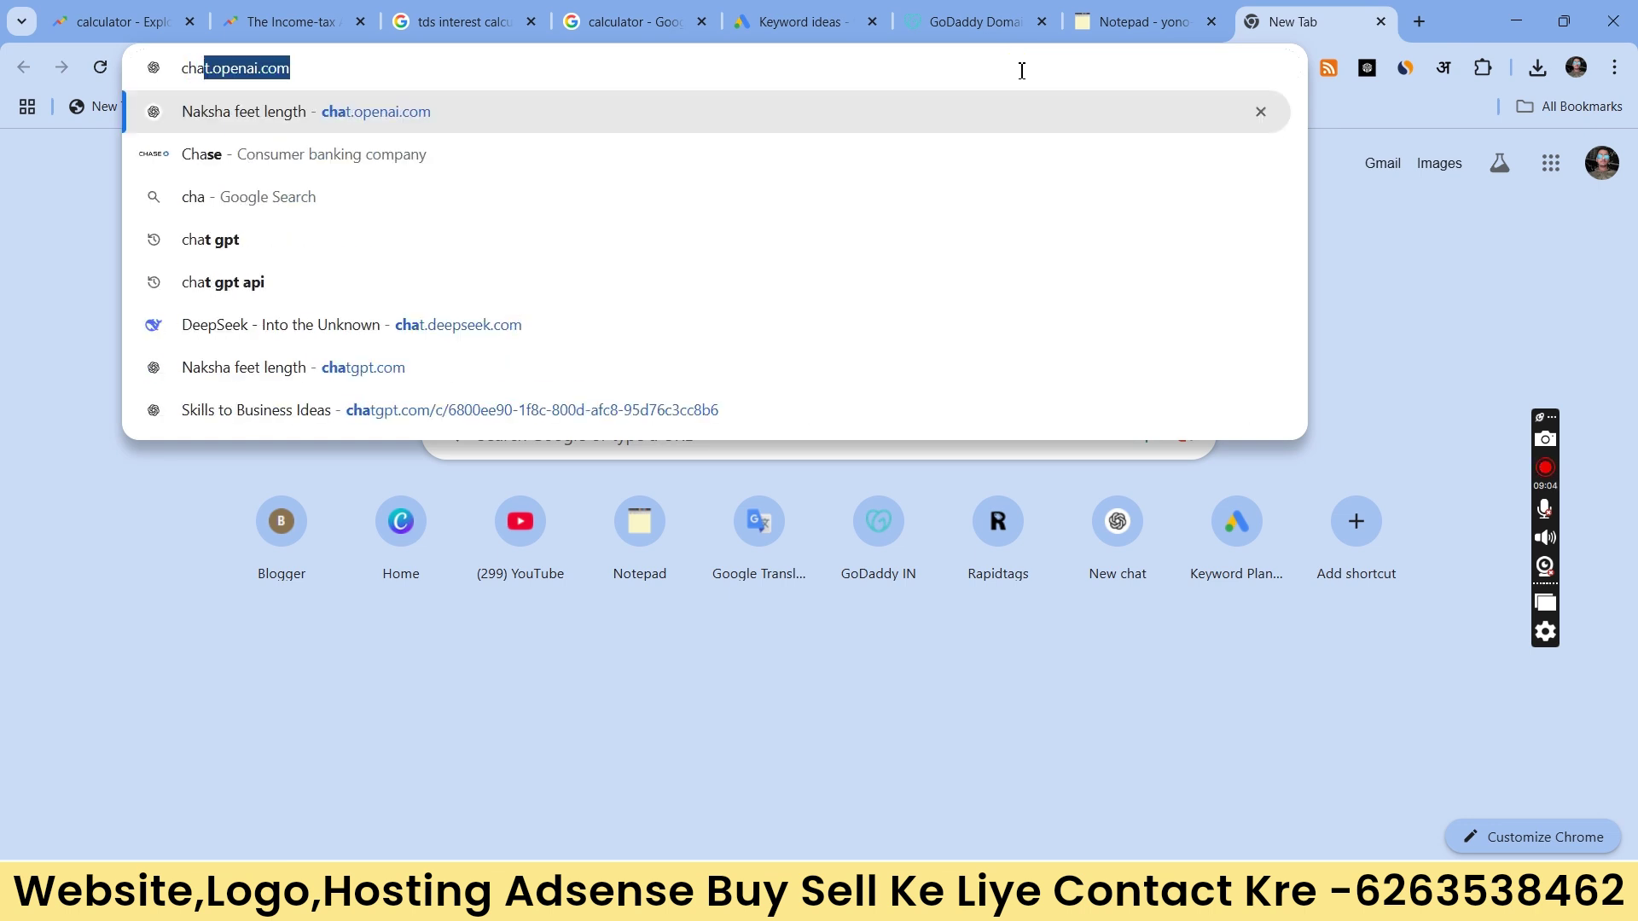
pyautogui.press('Return')
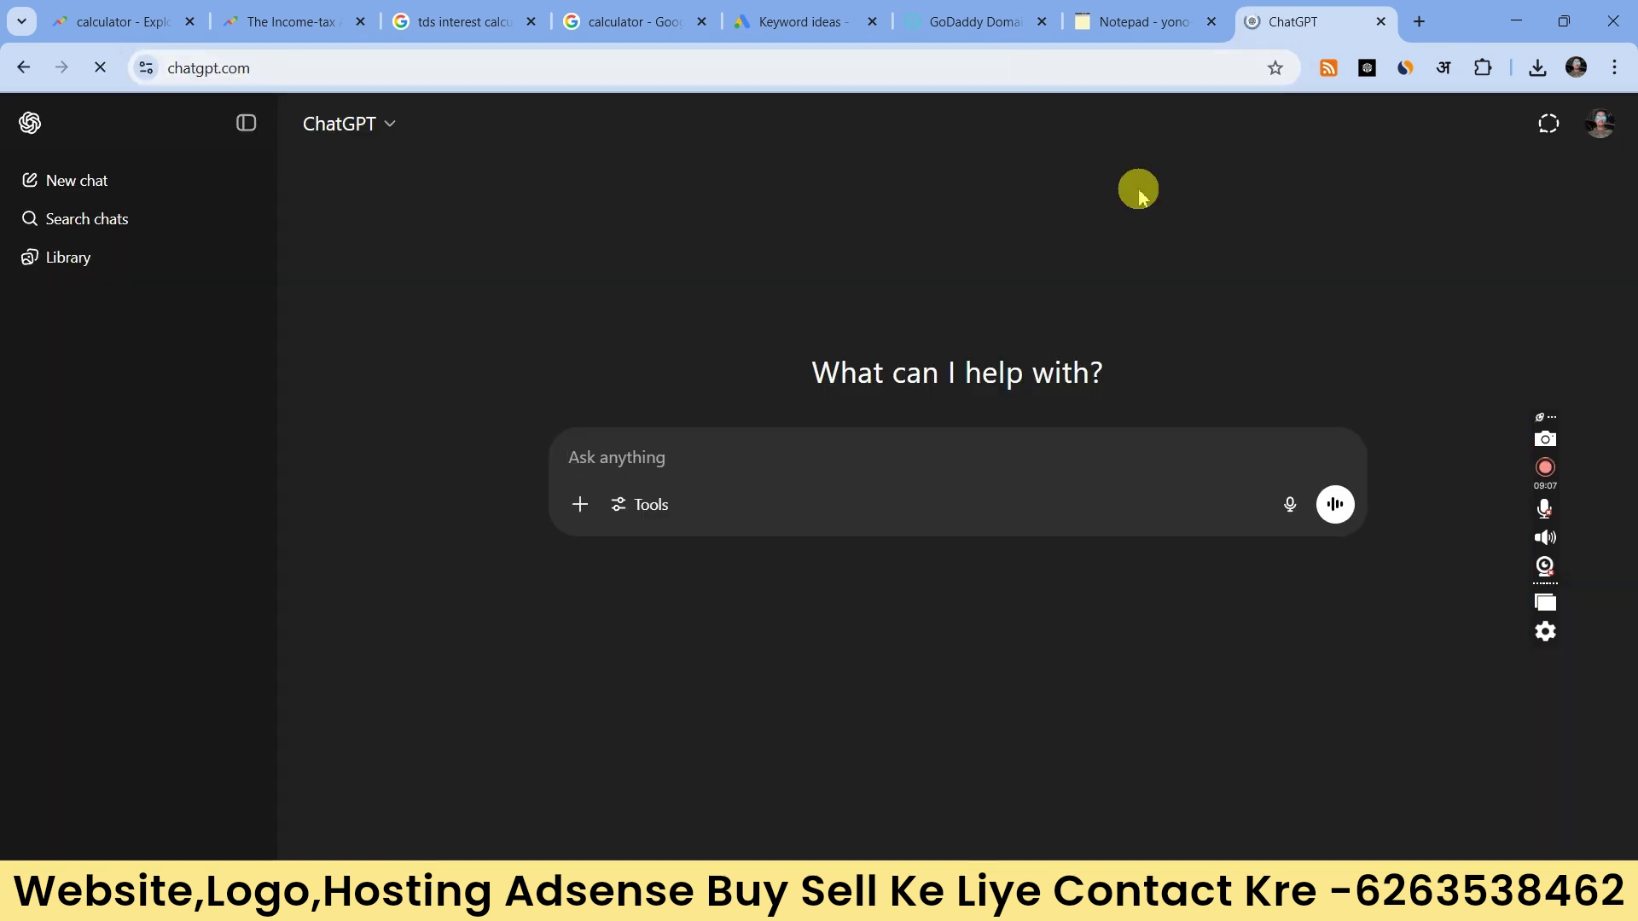
# Step: Enter the prompt "genreate 10 faq about my keyword-" and paste the copied related queries after it
pyautogui.click(672, 459)
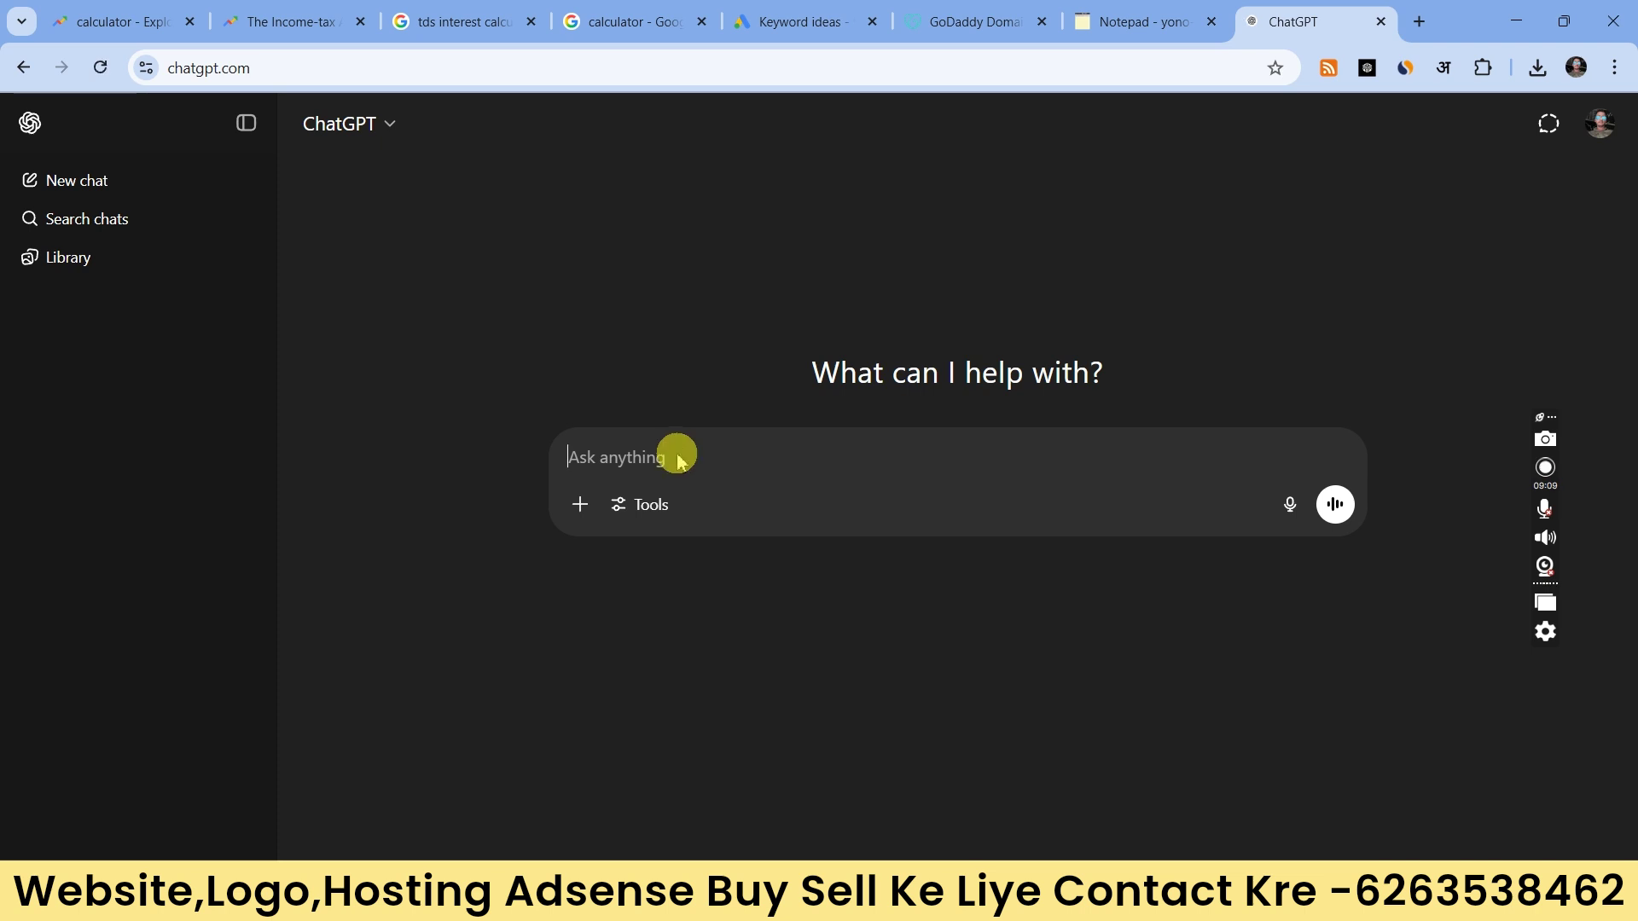
pyautogui.write('g')
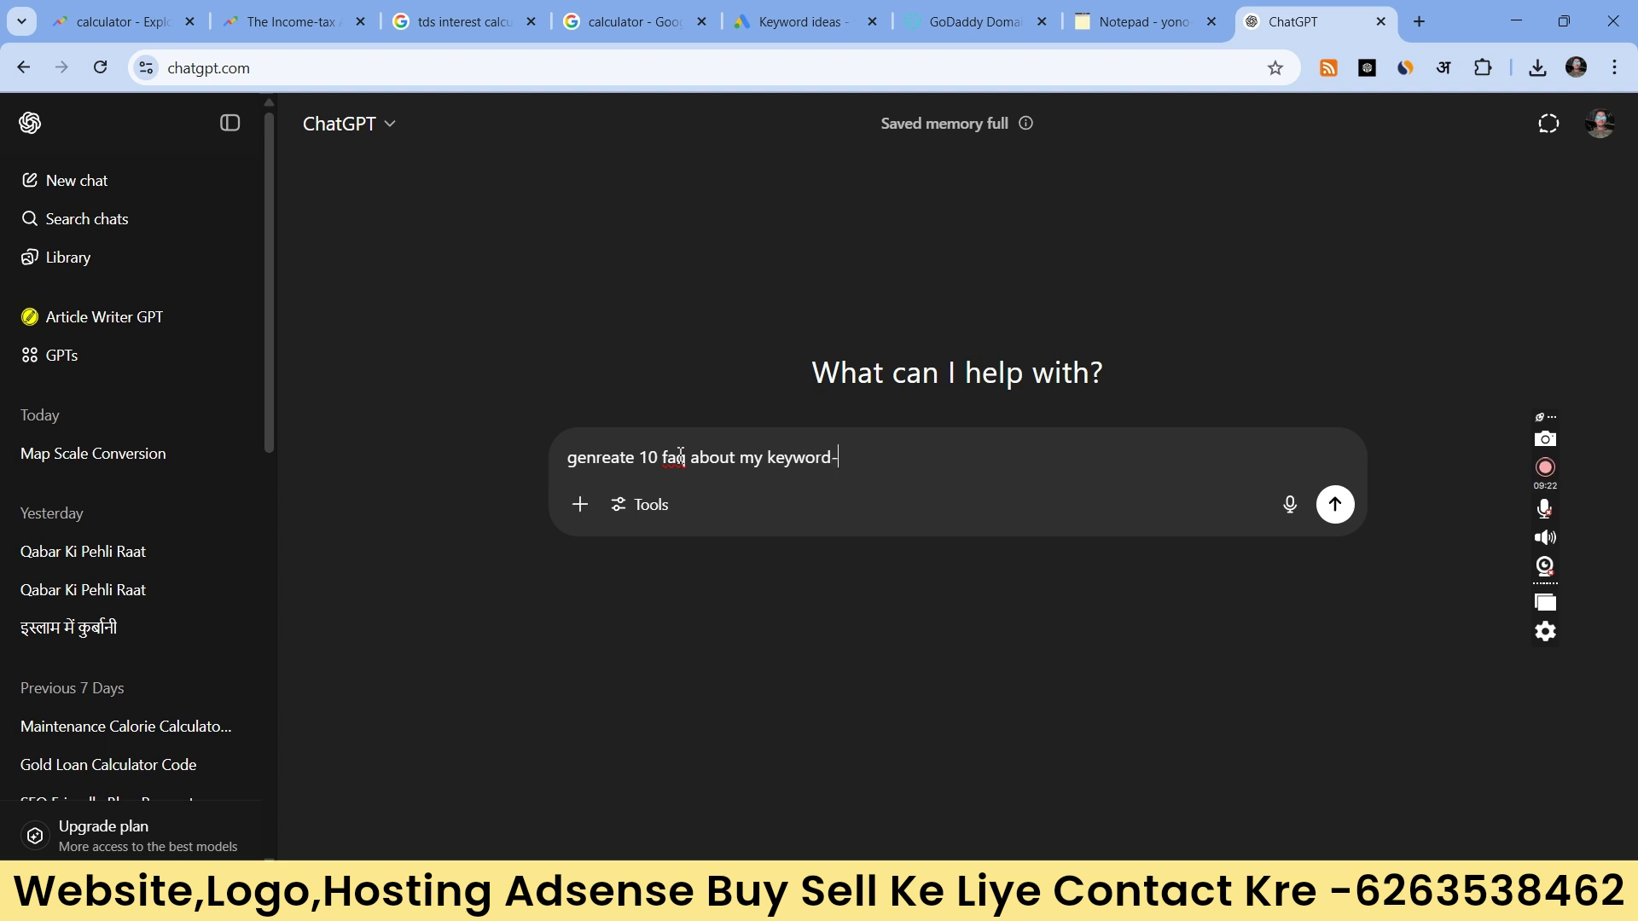
pyautogui.hotkey('ctrl', 'v')
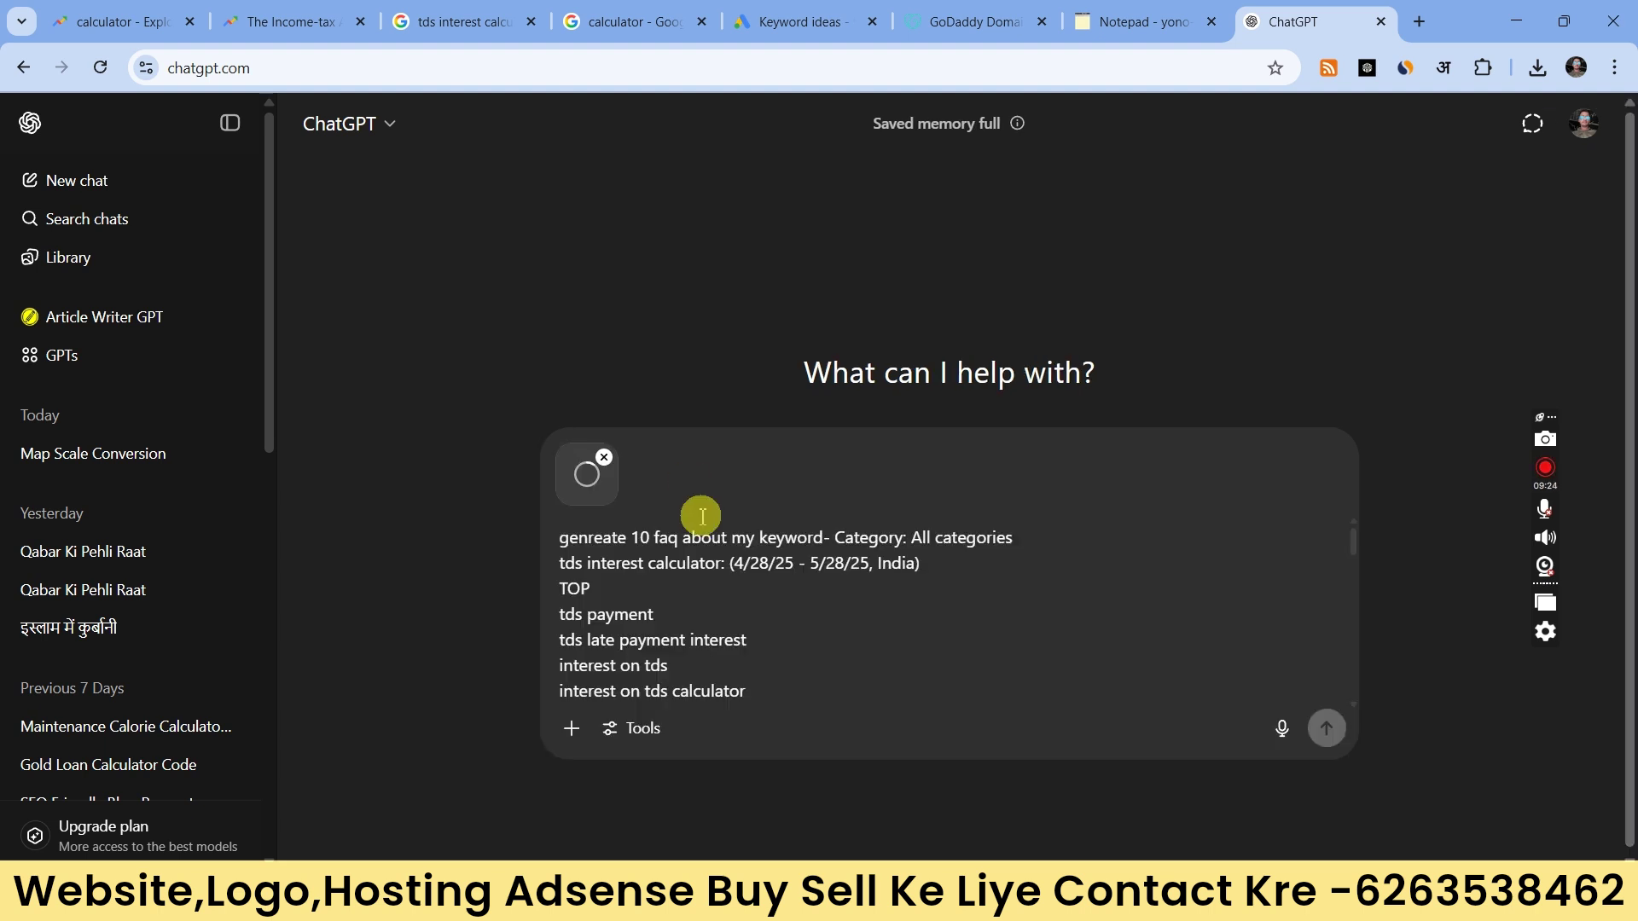
# Step: Delete the pasted header text from "Category:" through "TOP" in the prompt and remove the attached image
pyautogui.click(928, 559)
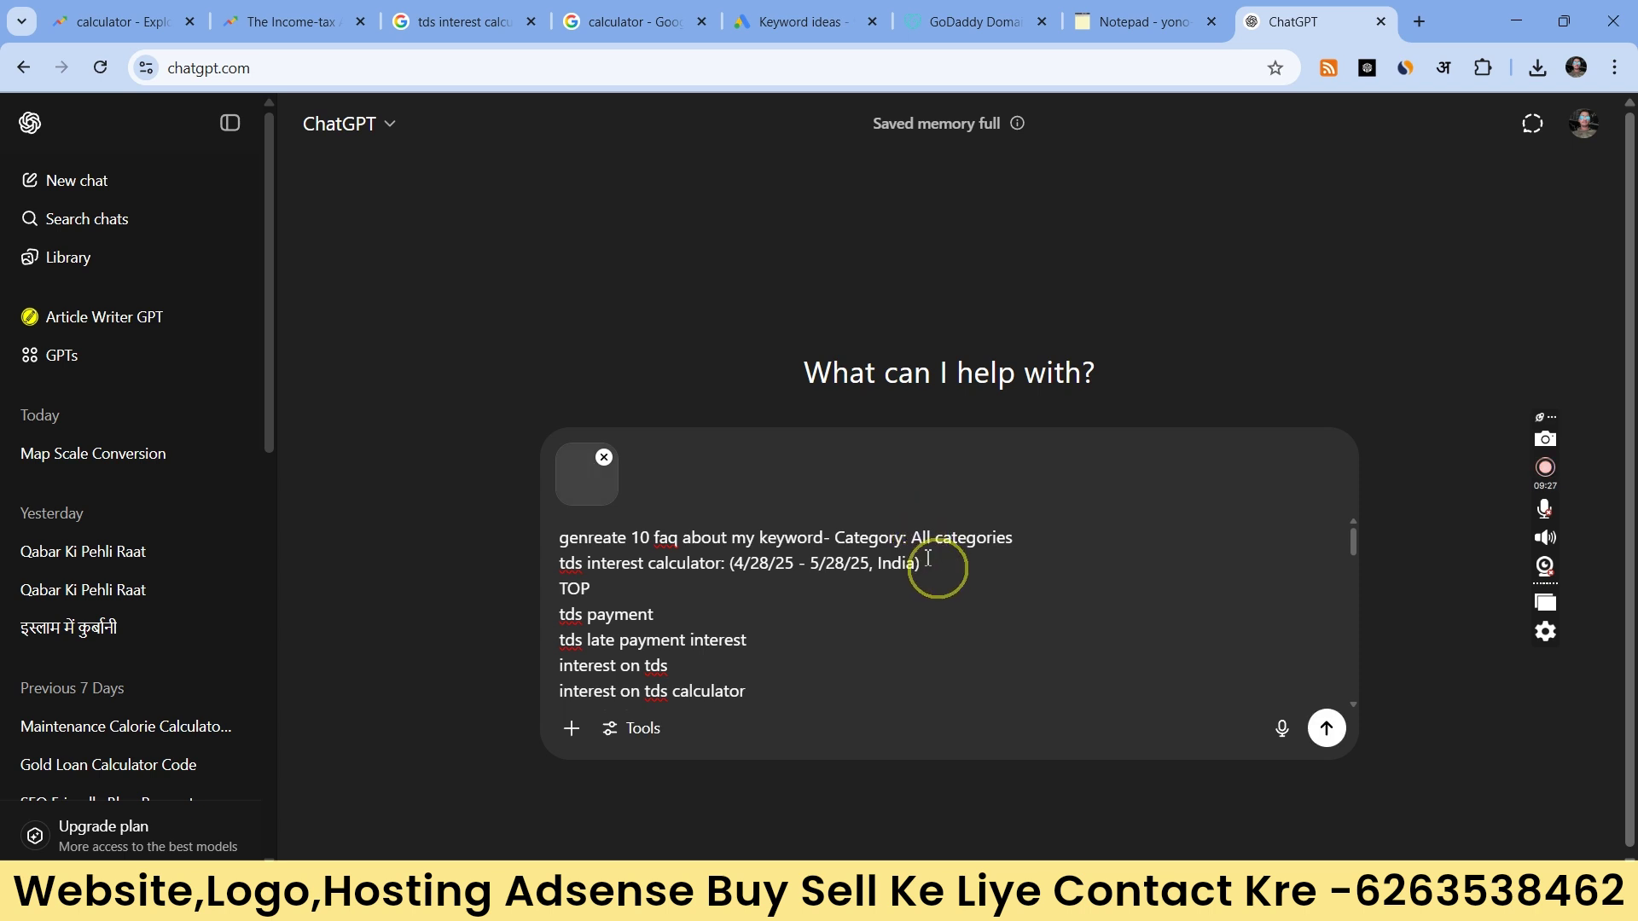
pyautogui.click(909, 537)
pyautogui.click(920, 540)
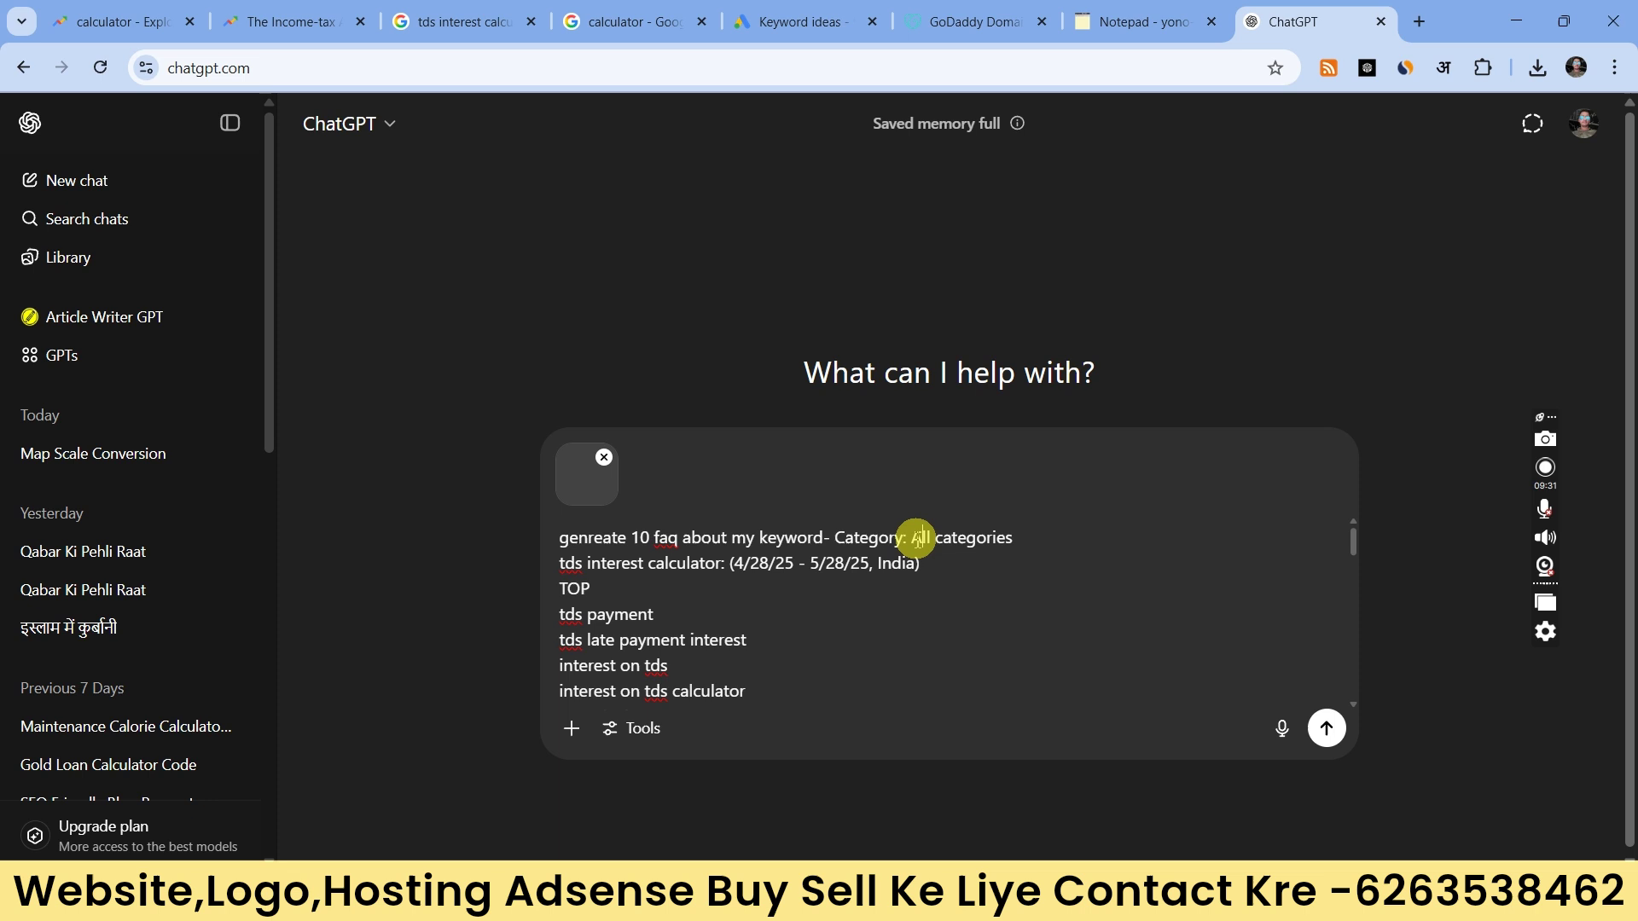
pyautogui.moveTo(920, 546); pyautogui.dragTo(911, 651)
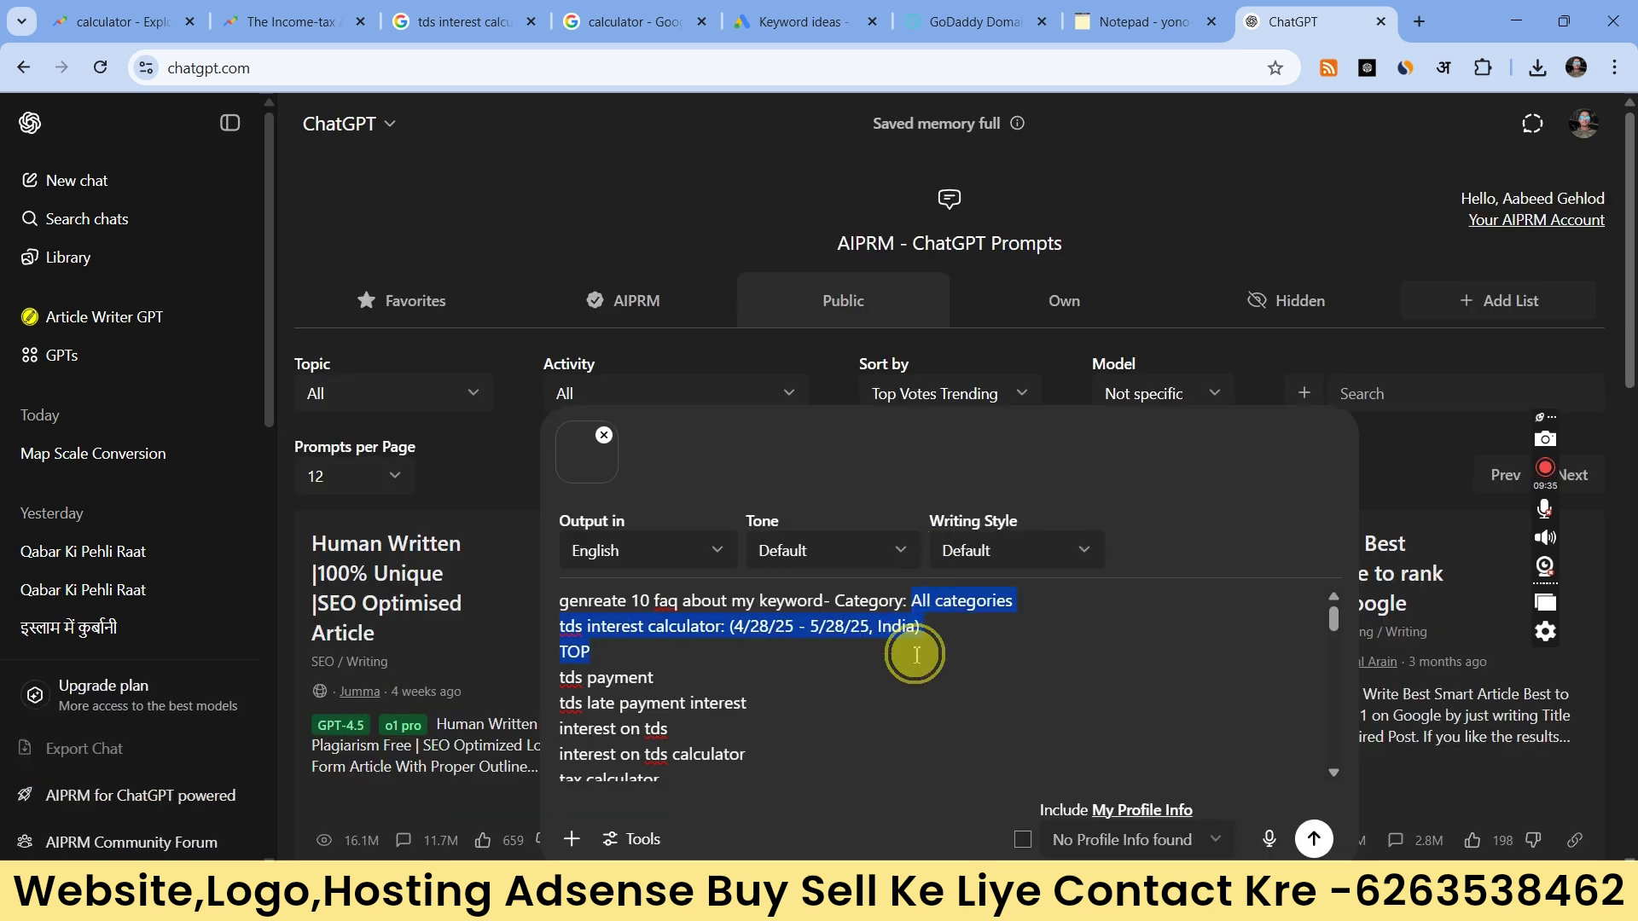
pyautogui.press('BackSpace')
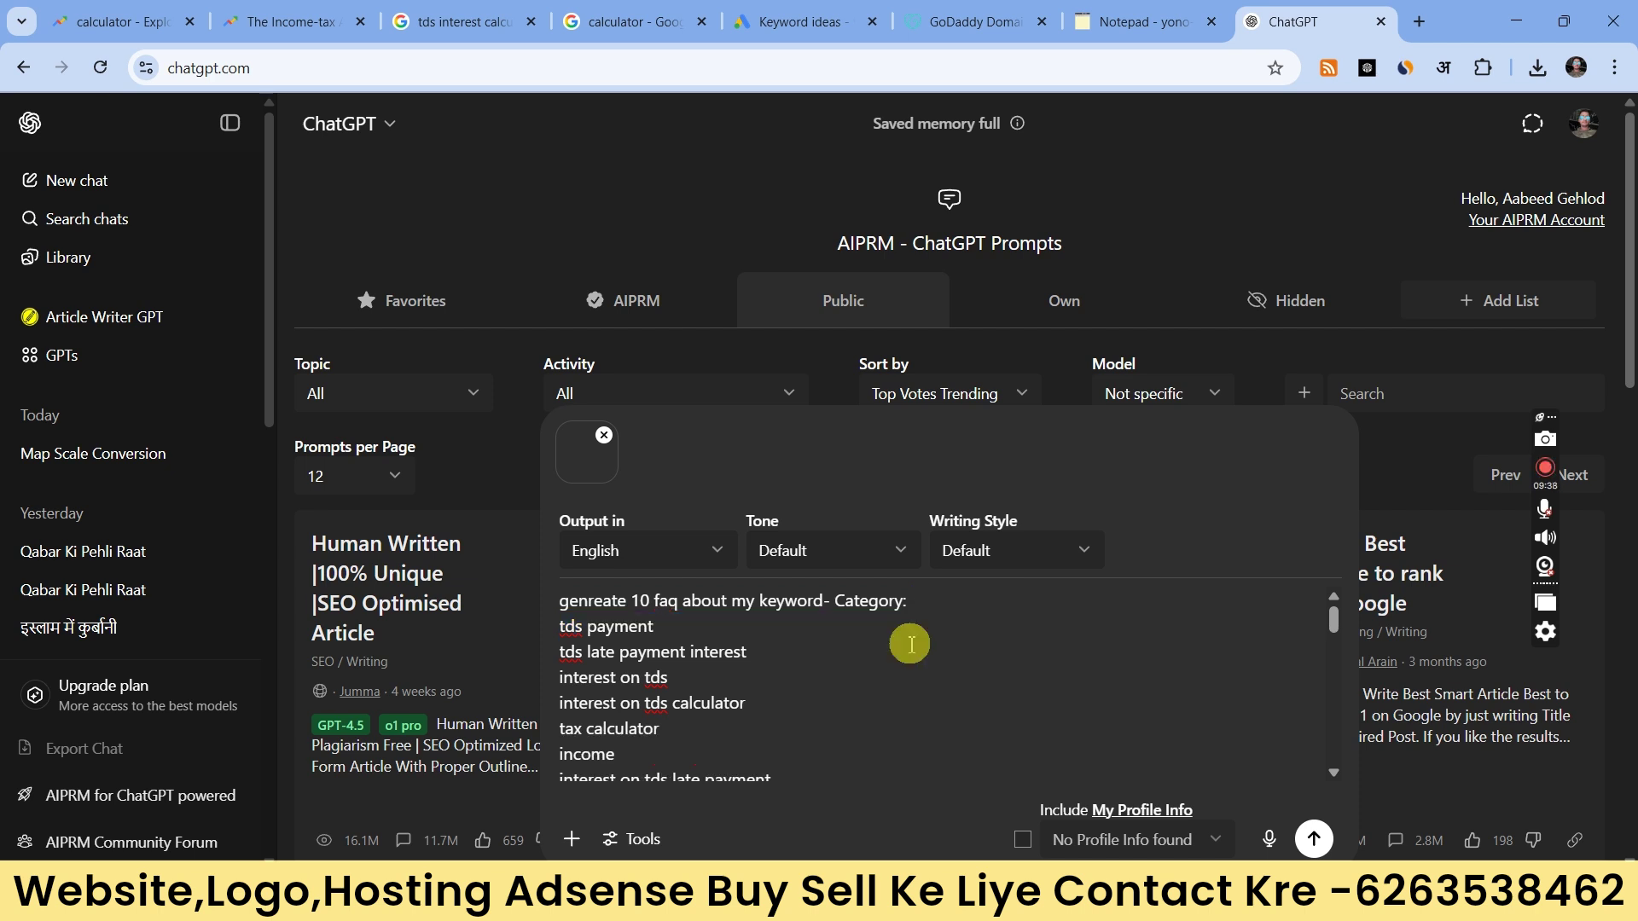
pyautogui.click(603, 435)
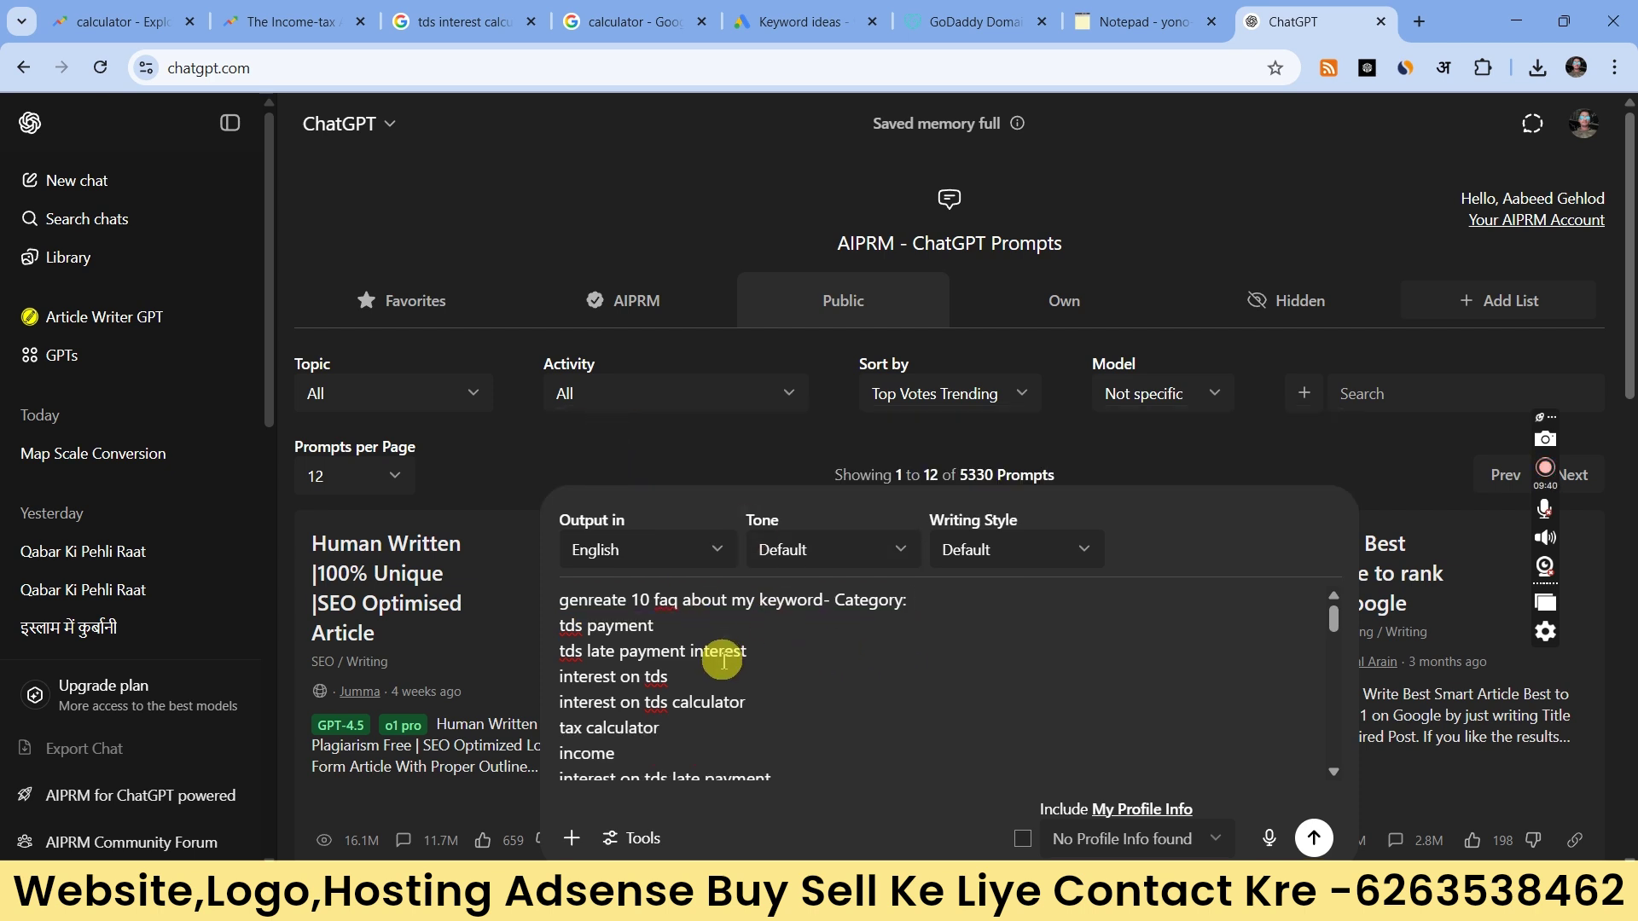
pyautogui.scroll(-2, 708, 700)
pyautogui.scroll(2, 733, 682)
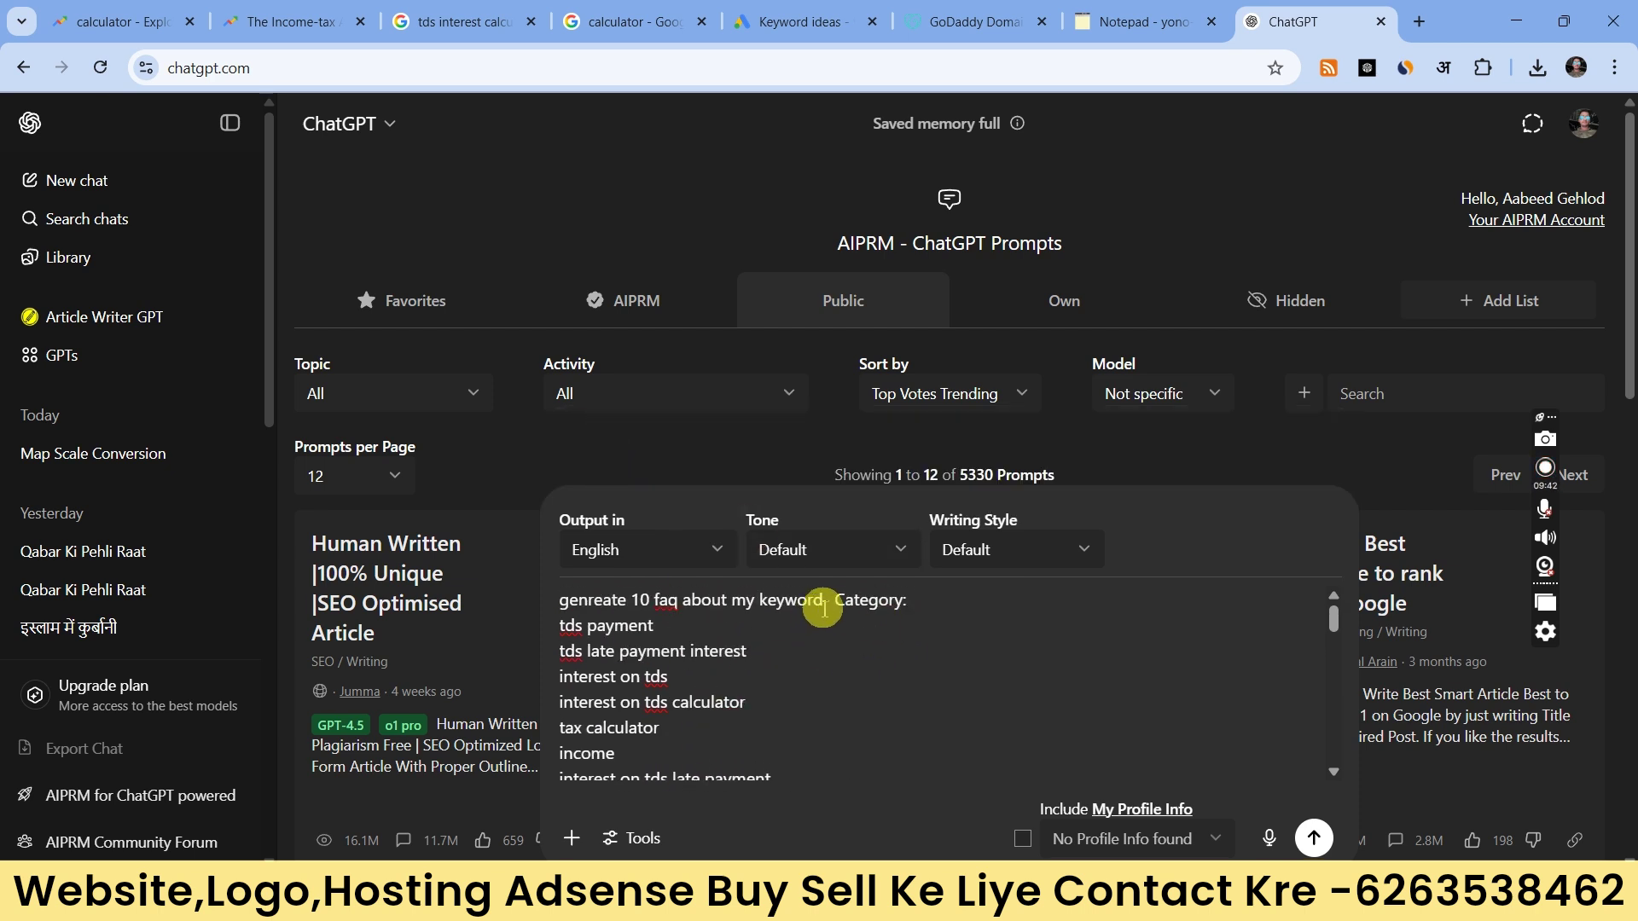
pyautogui.moveTo(832, 604); pyautogui.dragTo(913, 603)
pyautogui.press('BackSpace')
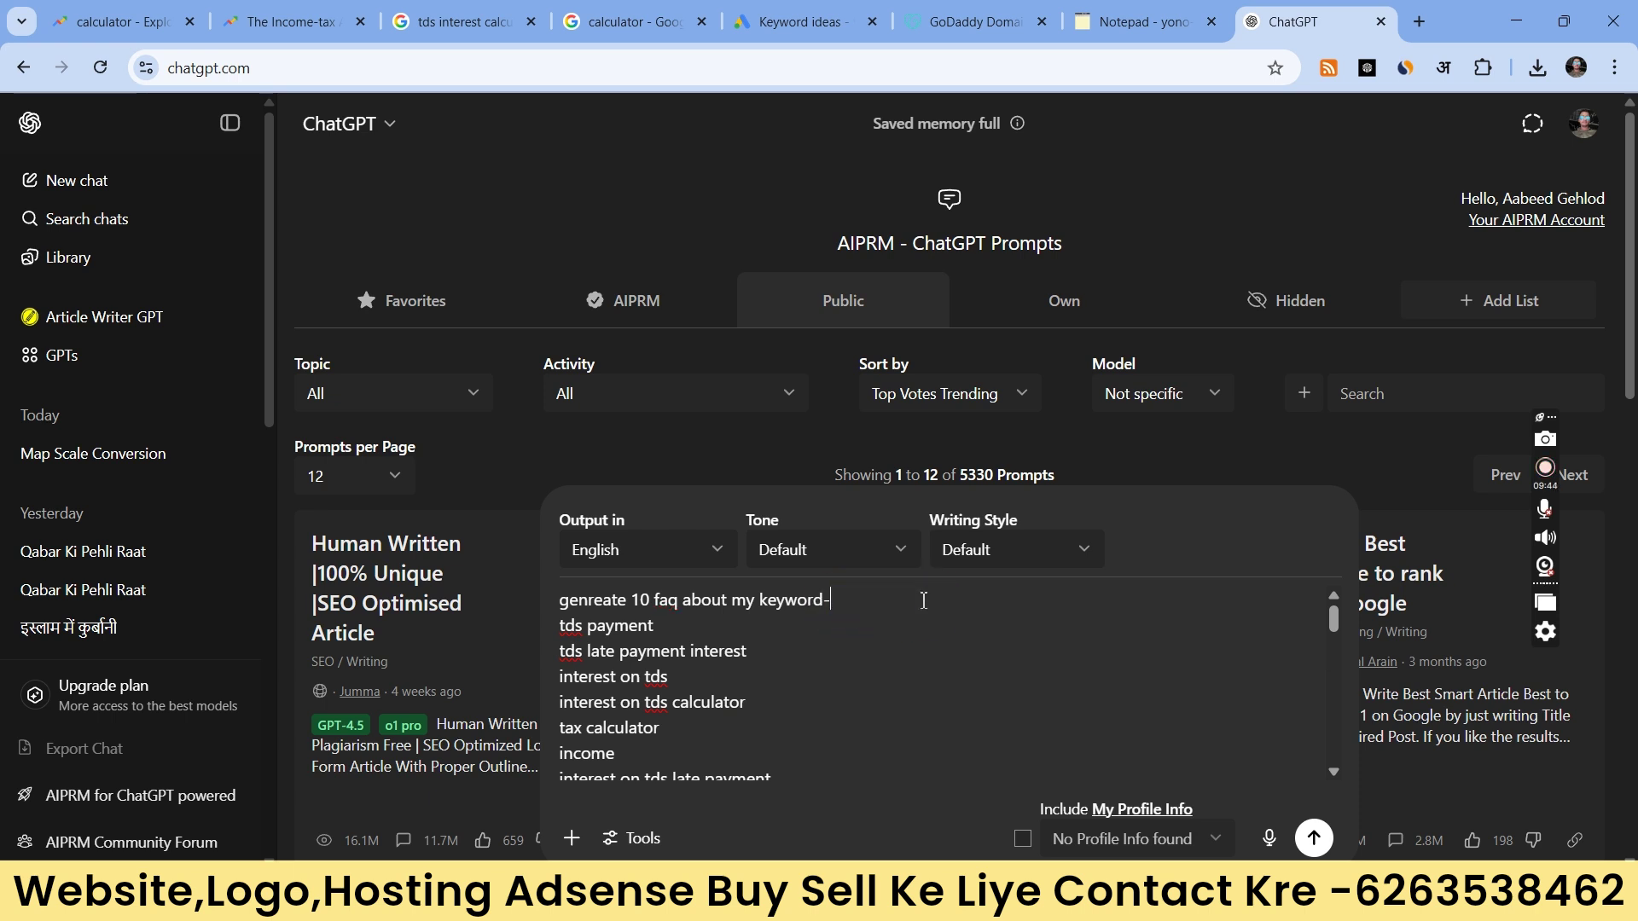
# Step: Review the pasted keyword list and add "( isme se whi keyword utana jo" after "keyword" in the prompt's first line
pyautogui.scroll(-5, 680, 724)
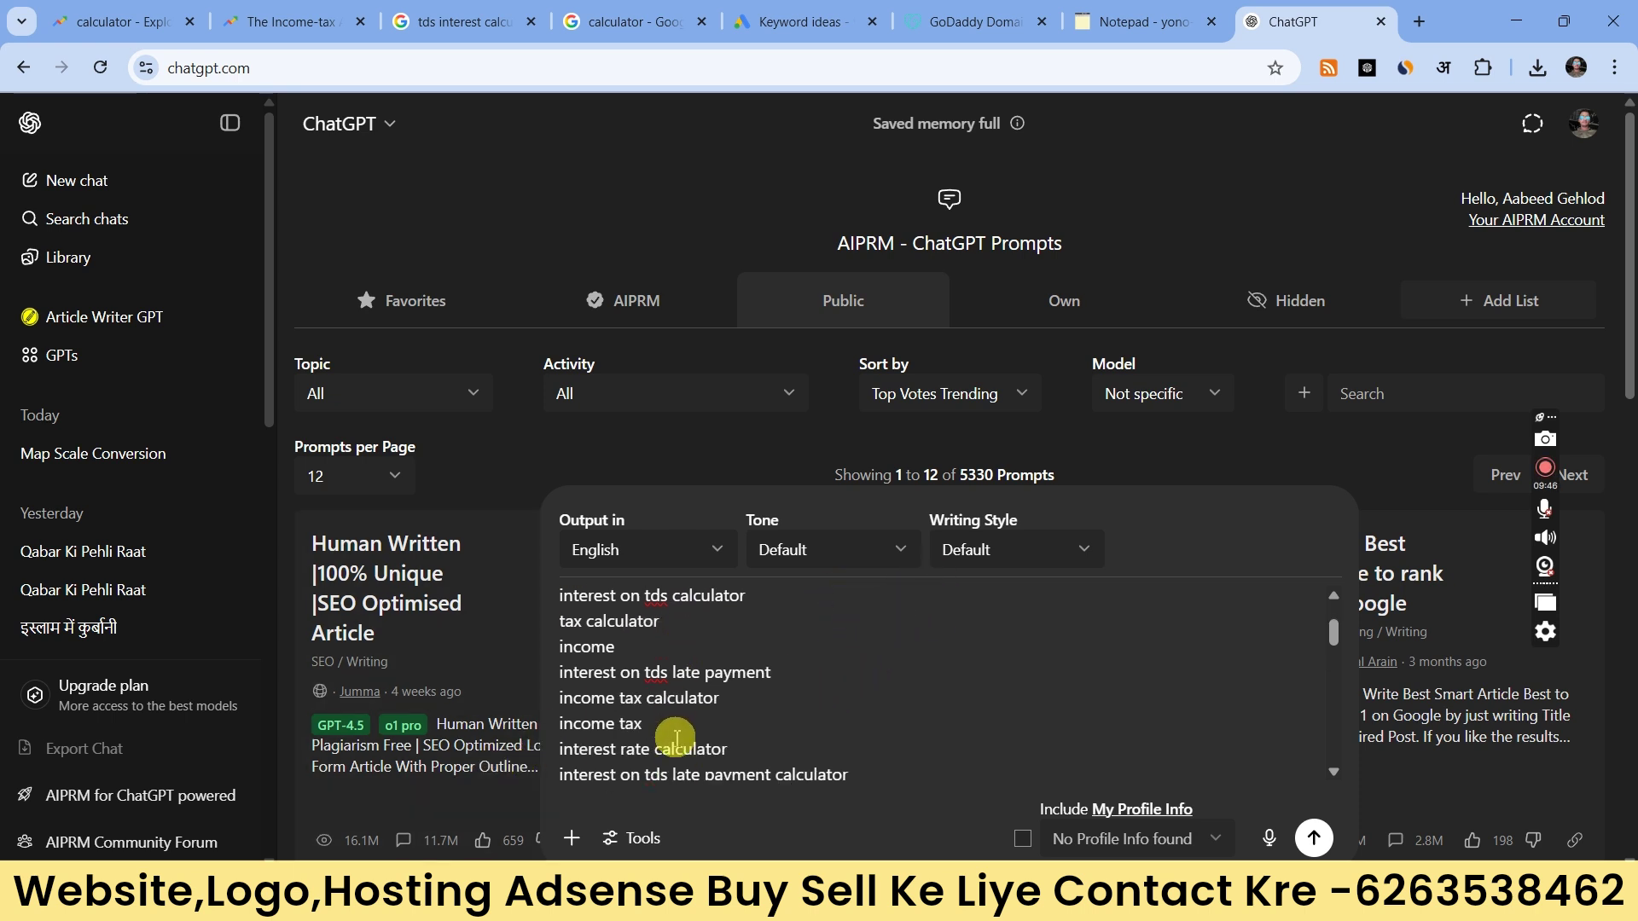
pyautogui.scroll(-10, 673, 753)
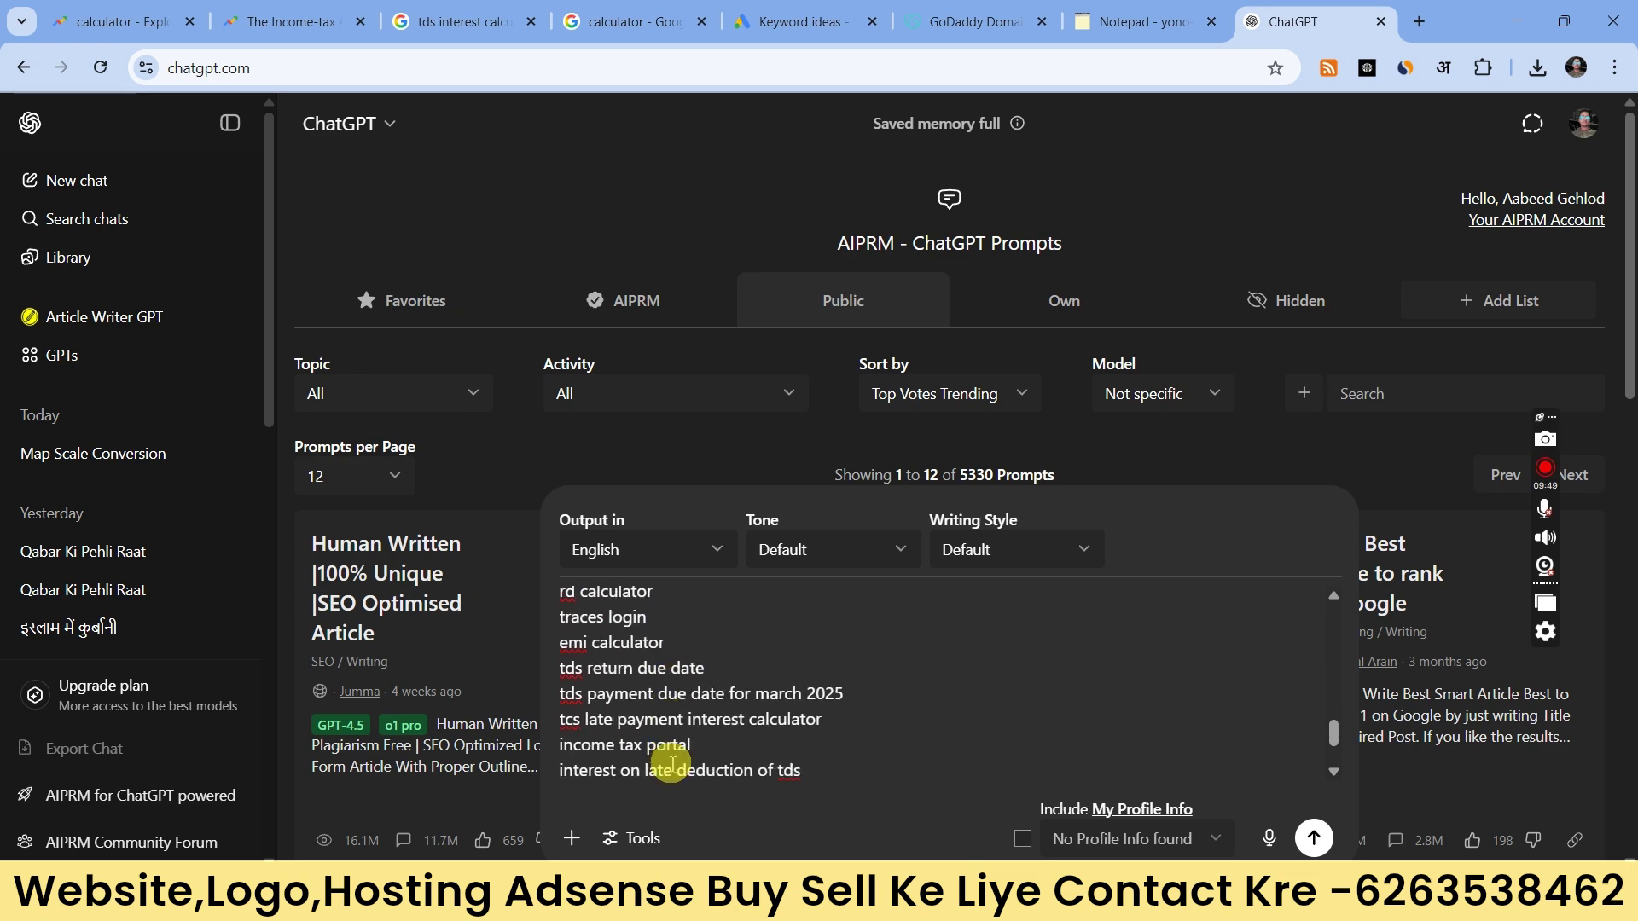
pyautogui.scroll(-3, 672, 765)
pyautogui.scroll(10, 673, 765)
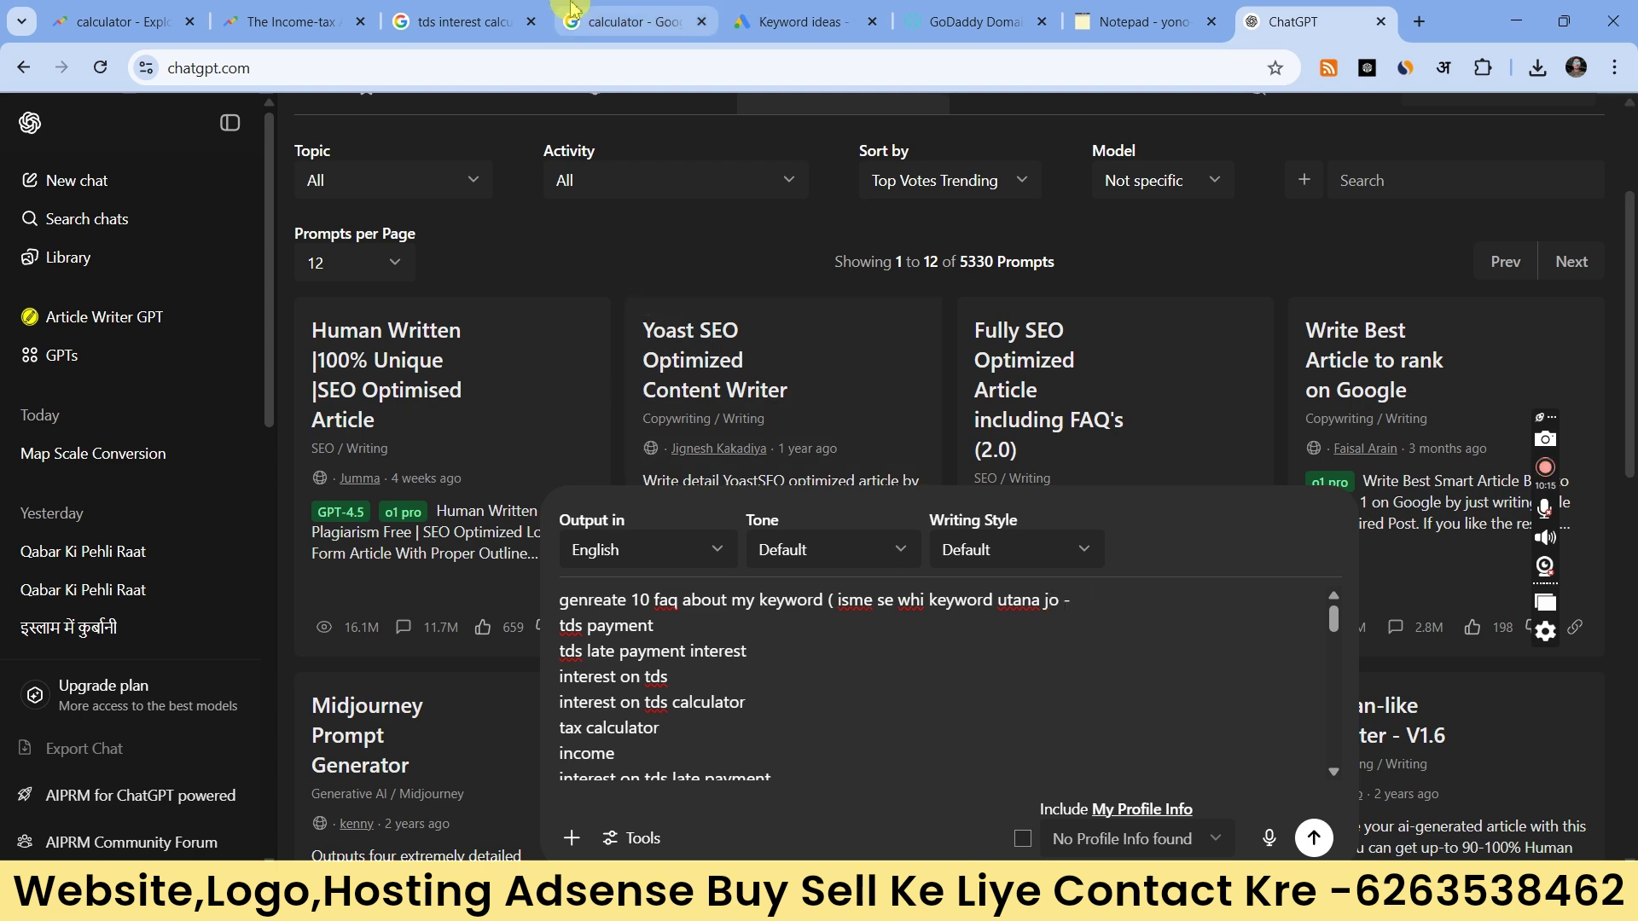
# Step: Copy "tds interest calculator" from its Google search page and insert it after "jo" in the ChatGPT prompt
pyautogui.click(603, 10)
pyautogui.click(460, 21)
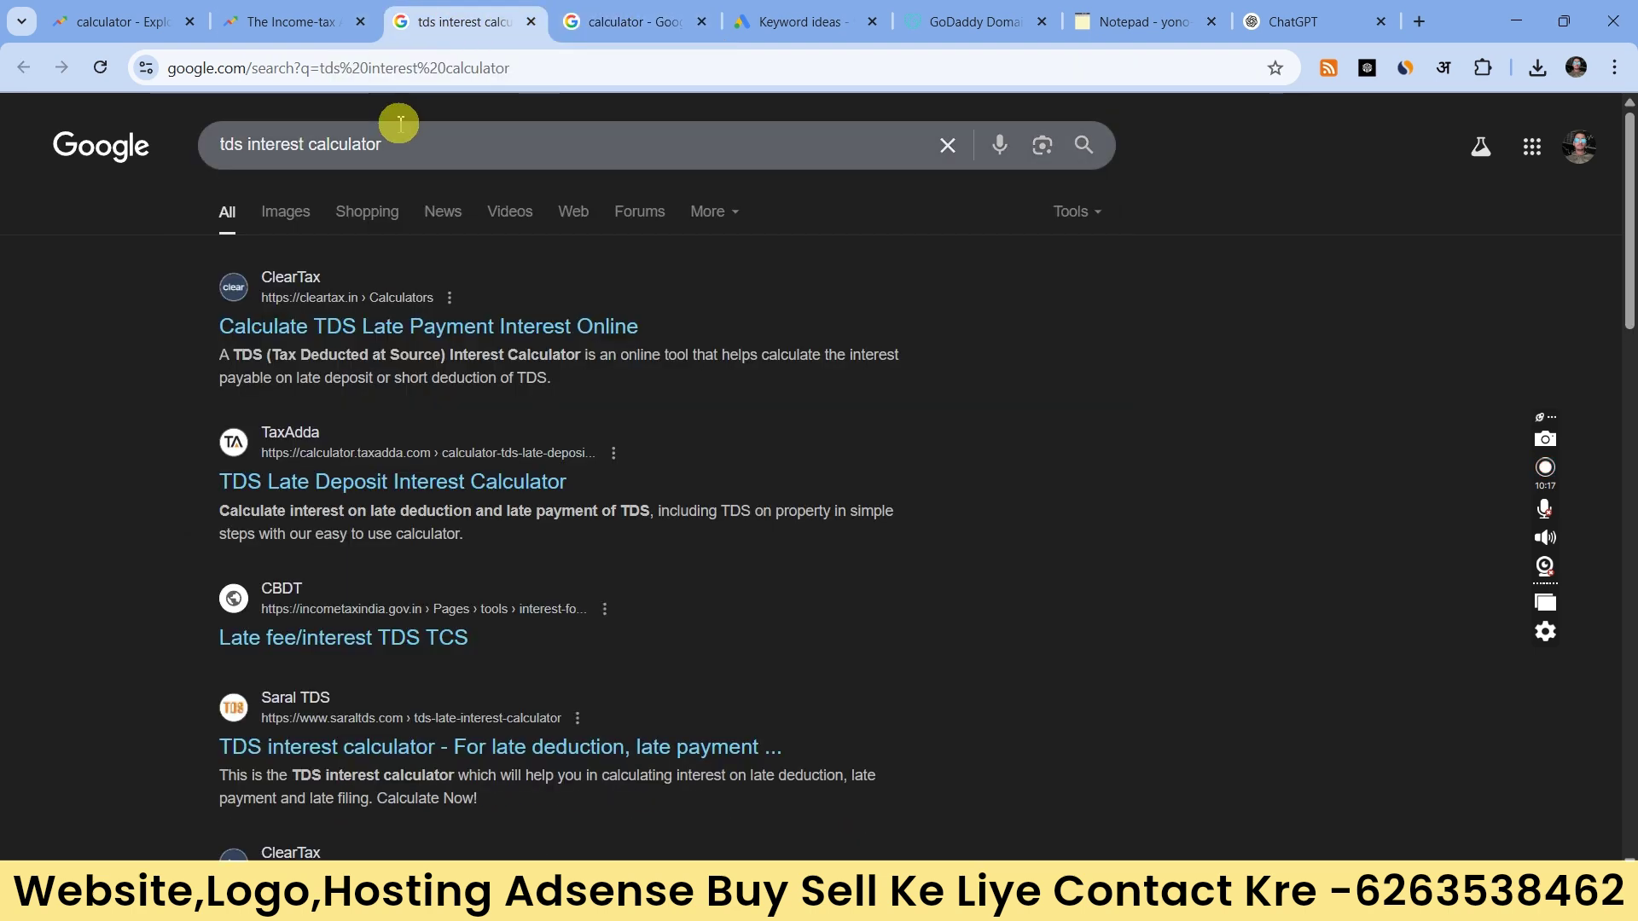
pyautogui.click(390, 139)
pyautogui.tripleClick(390, 139)
pyautogui.rightClick(390, 139)
pyautogui.click(467, 269)
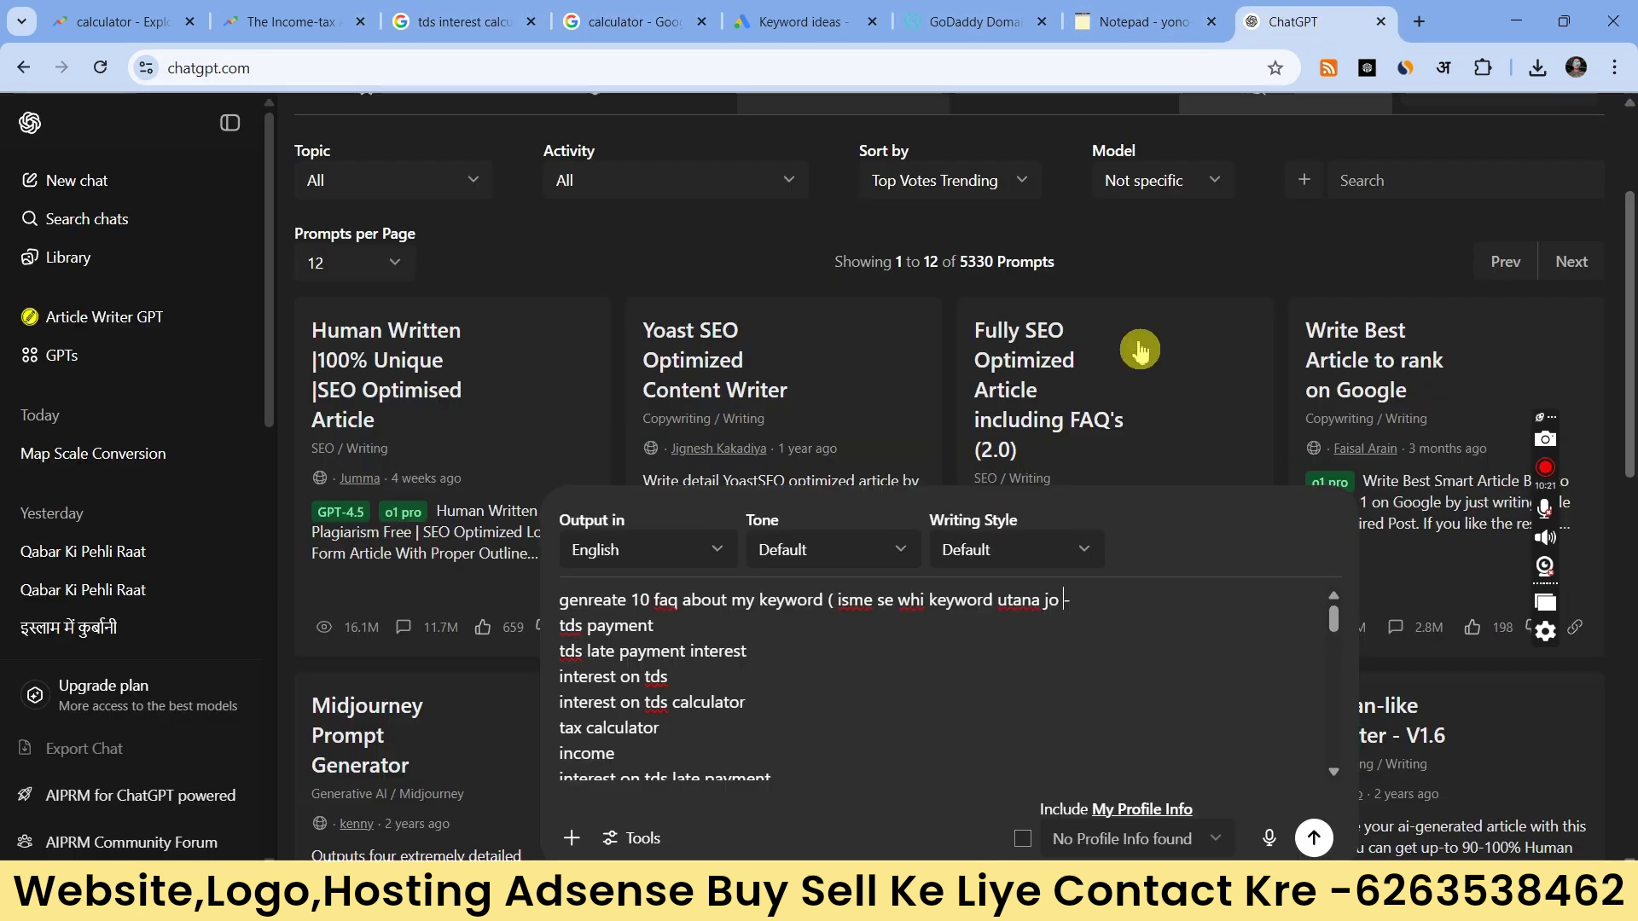
pyautogui.click(1297, 22)
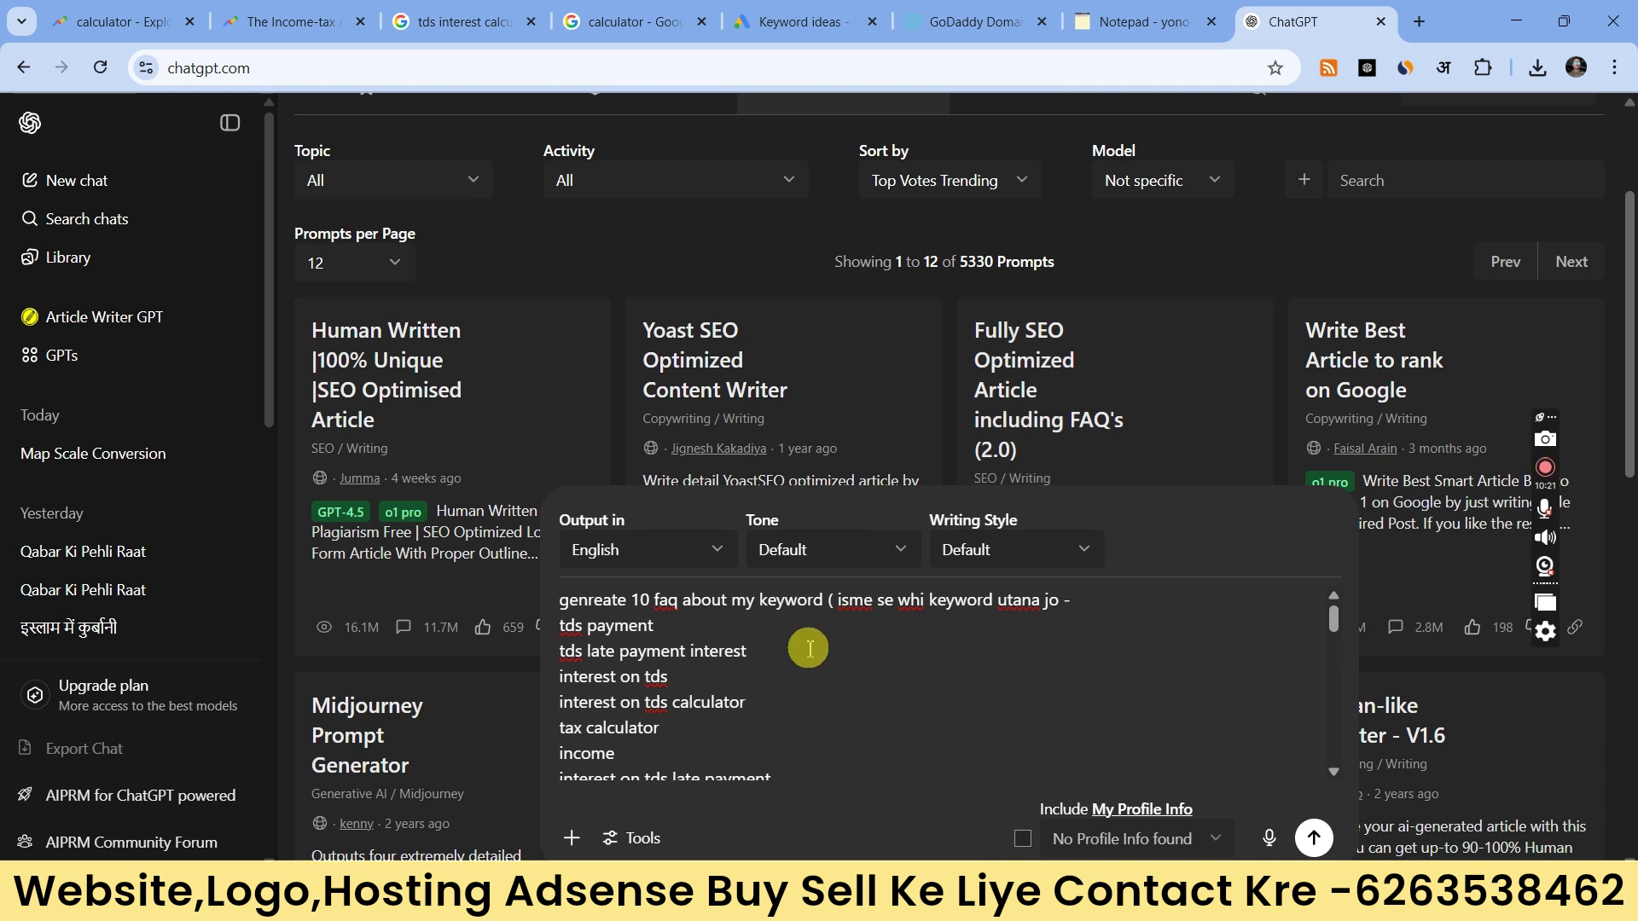
pyautogui.click(1062, 602)
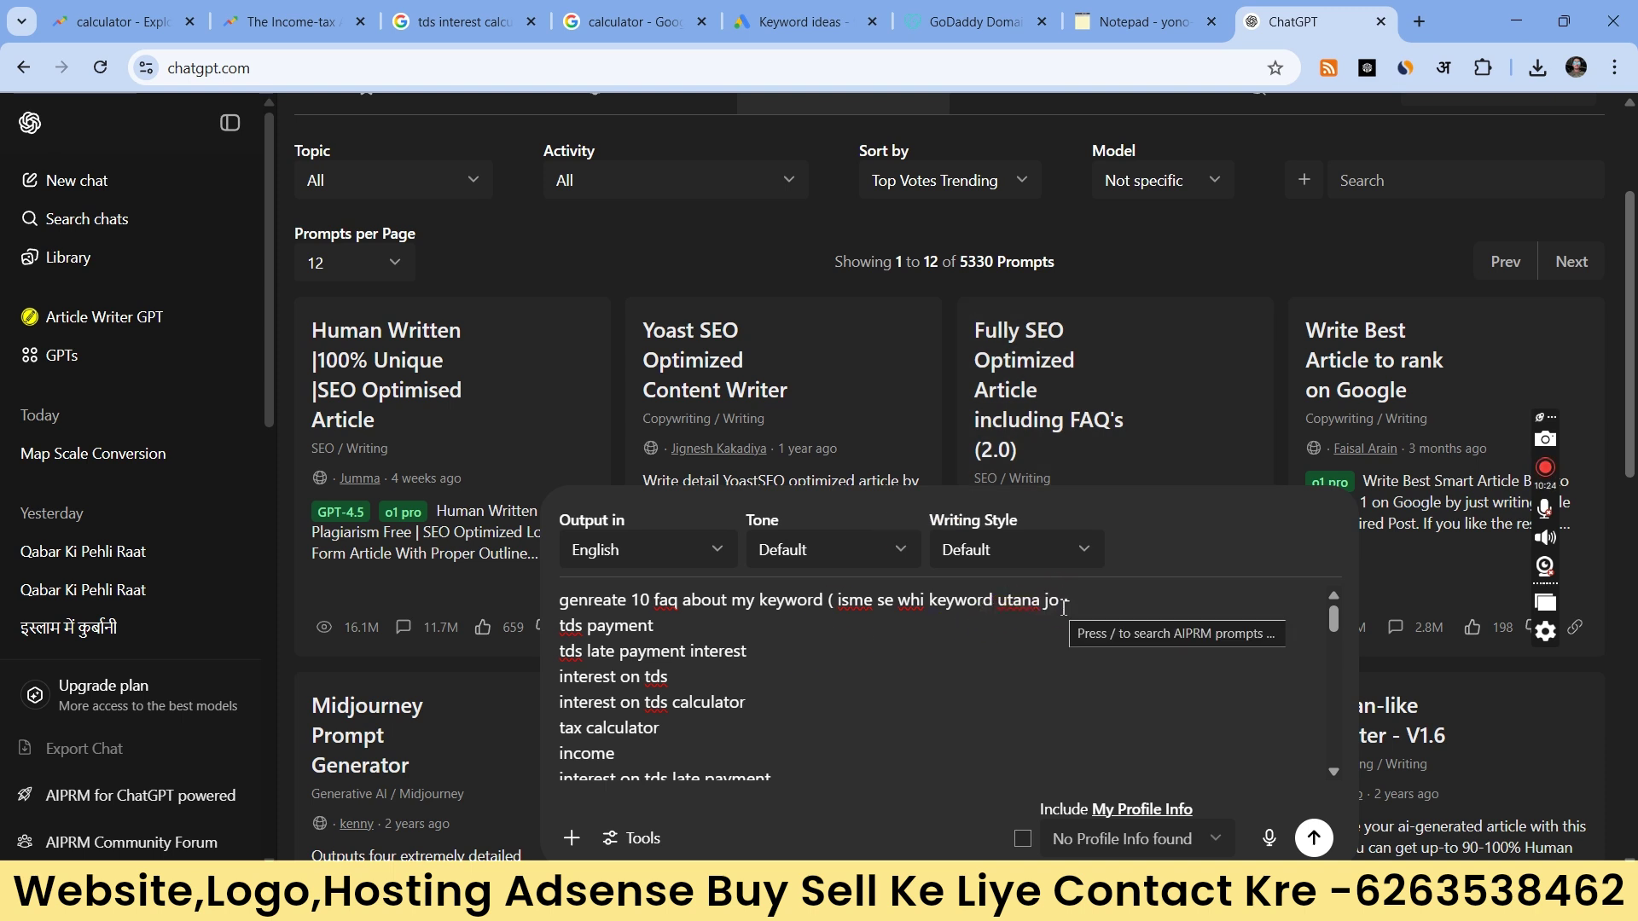
pyautogui.hotkey('ctrl', 'v')
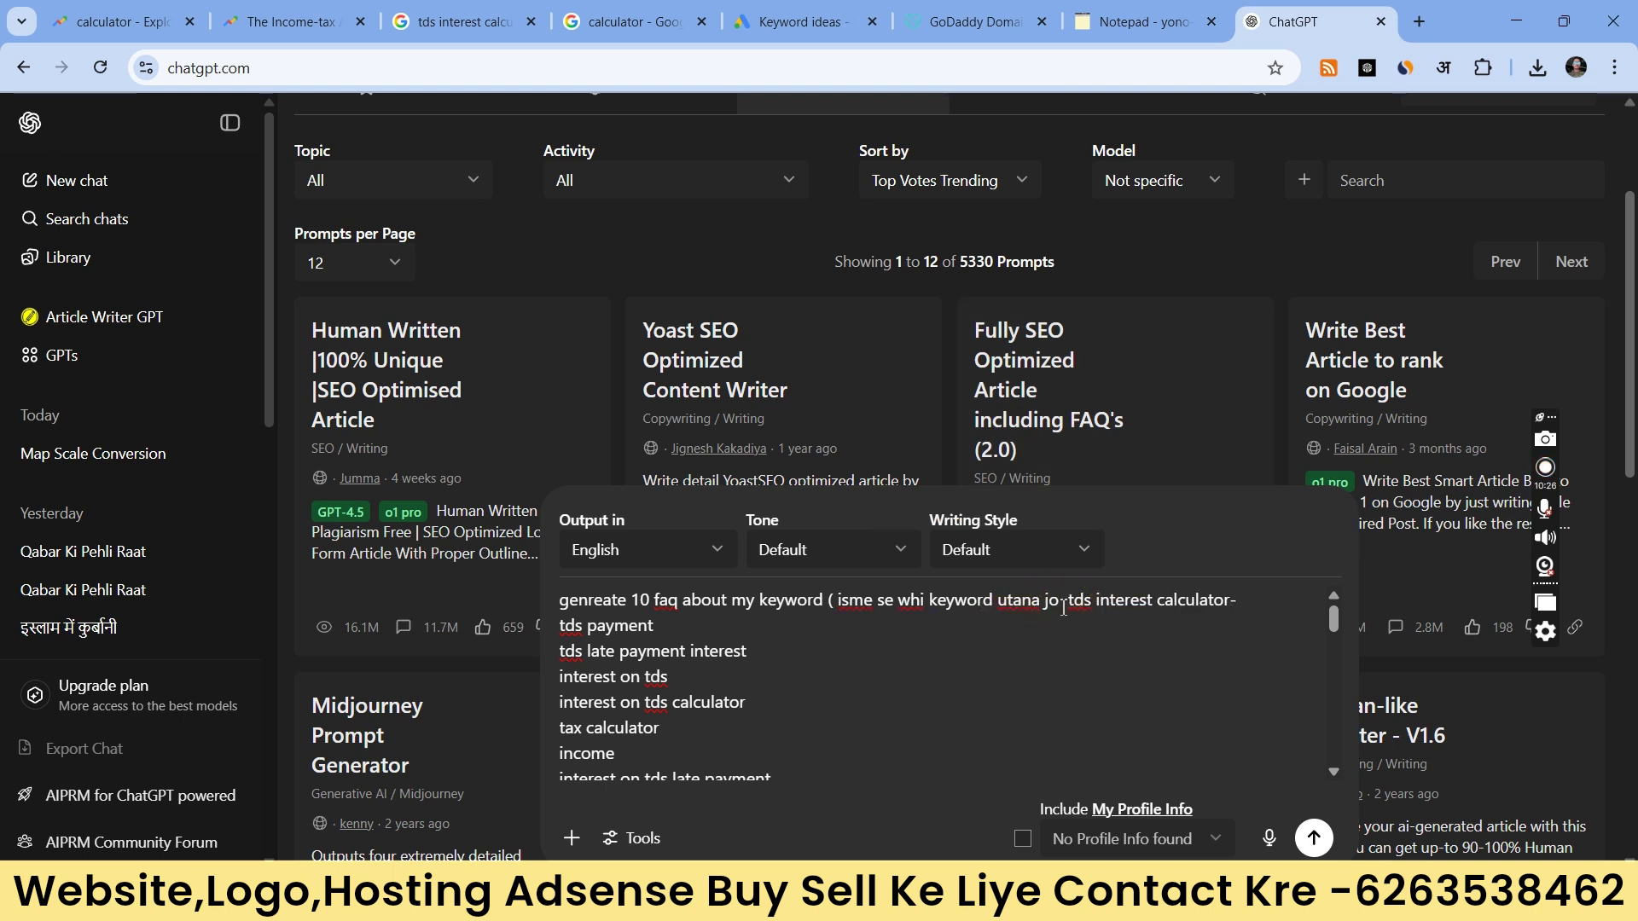
# Step: Complete the prompt's first line with "se releted ho" after "tds interest calculator" and submit the prompt
pyautogui.click(1236, 603)
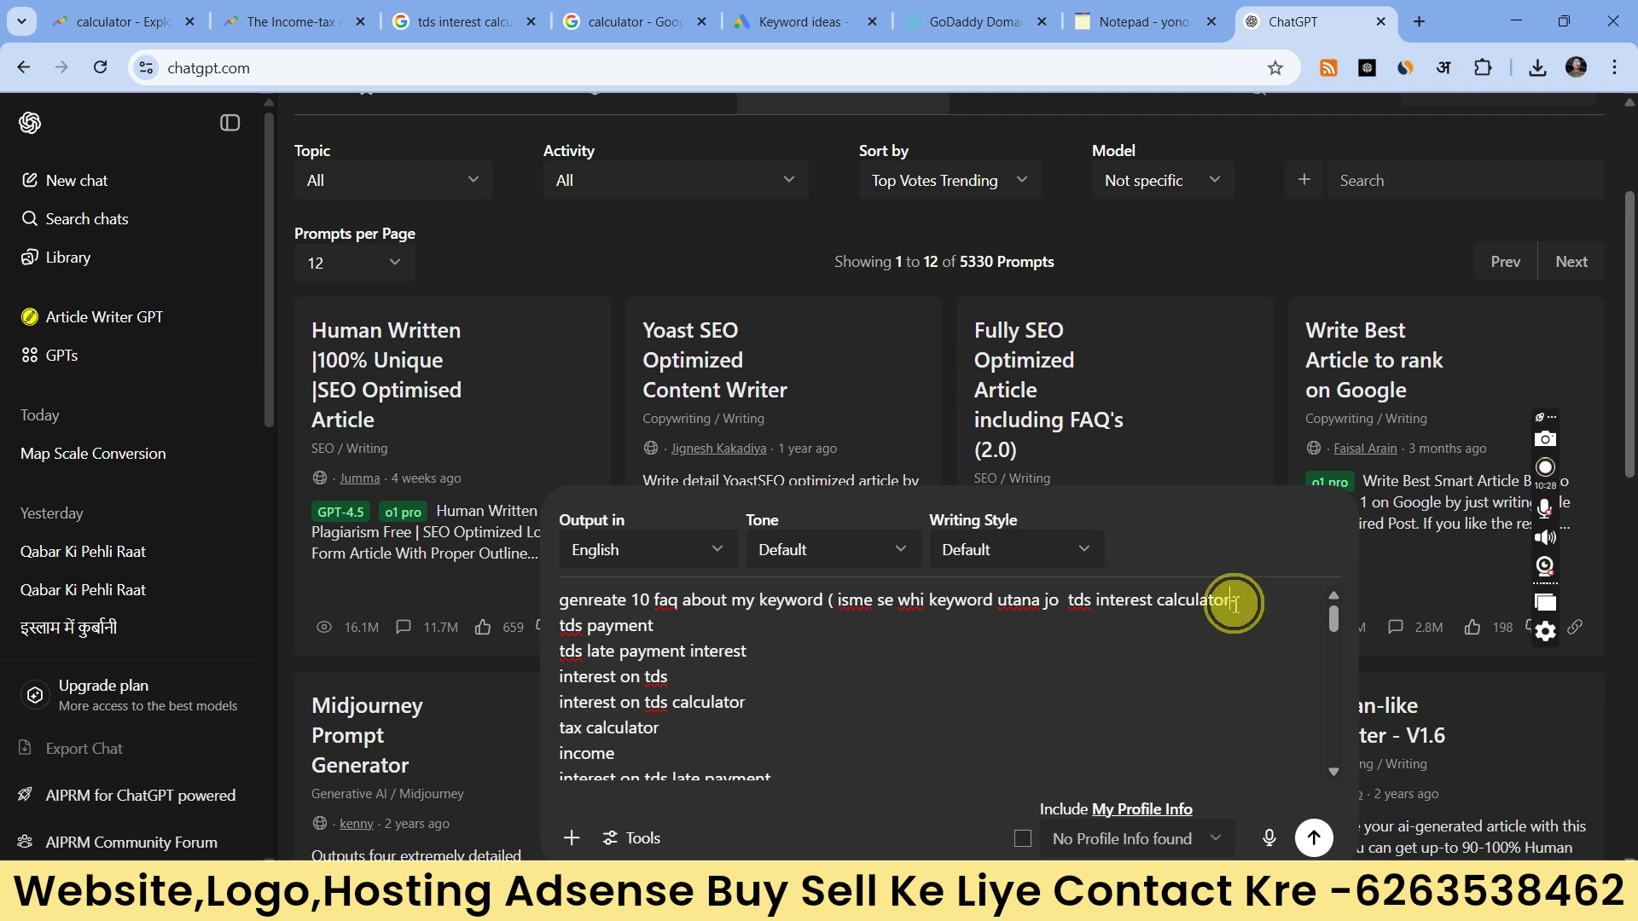
pyautogui.press('BackSpace')
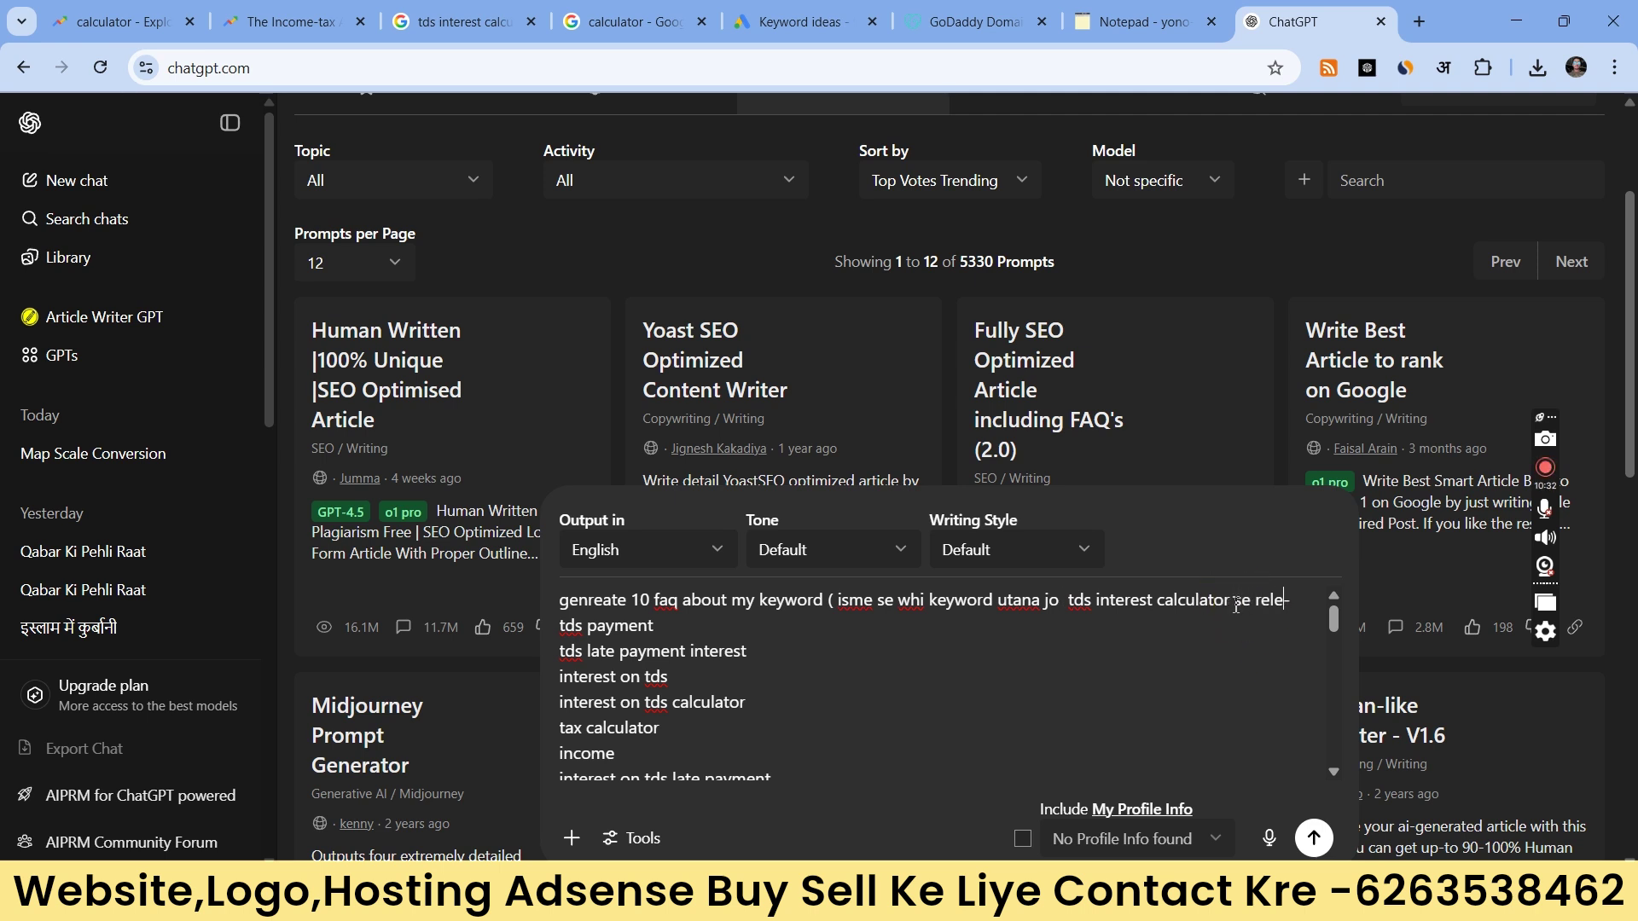
pyautogui.write('ho')
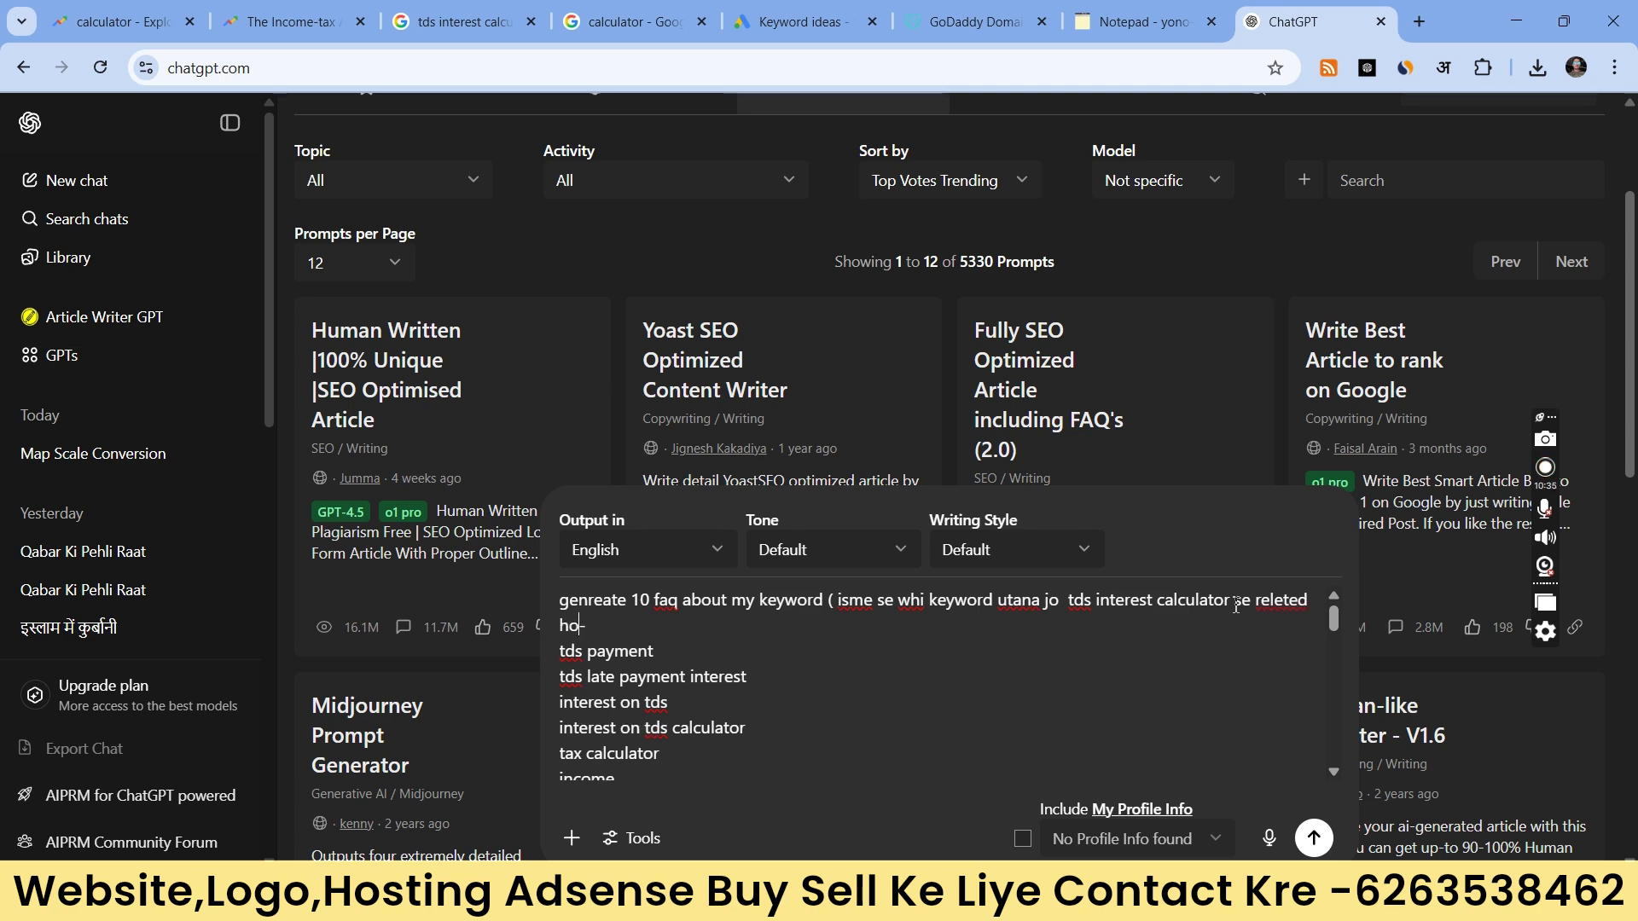
pyautogui.press('Return')
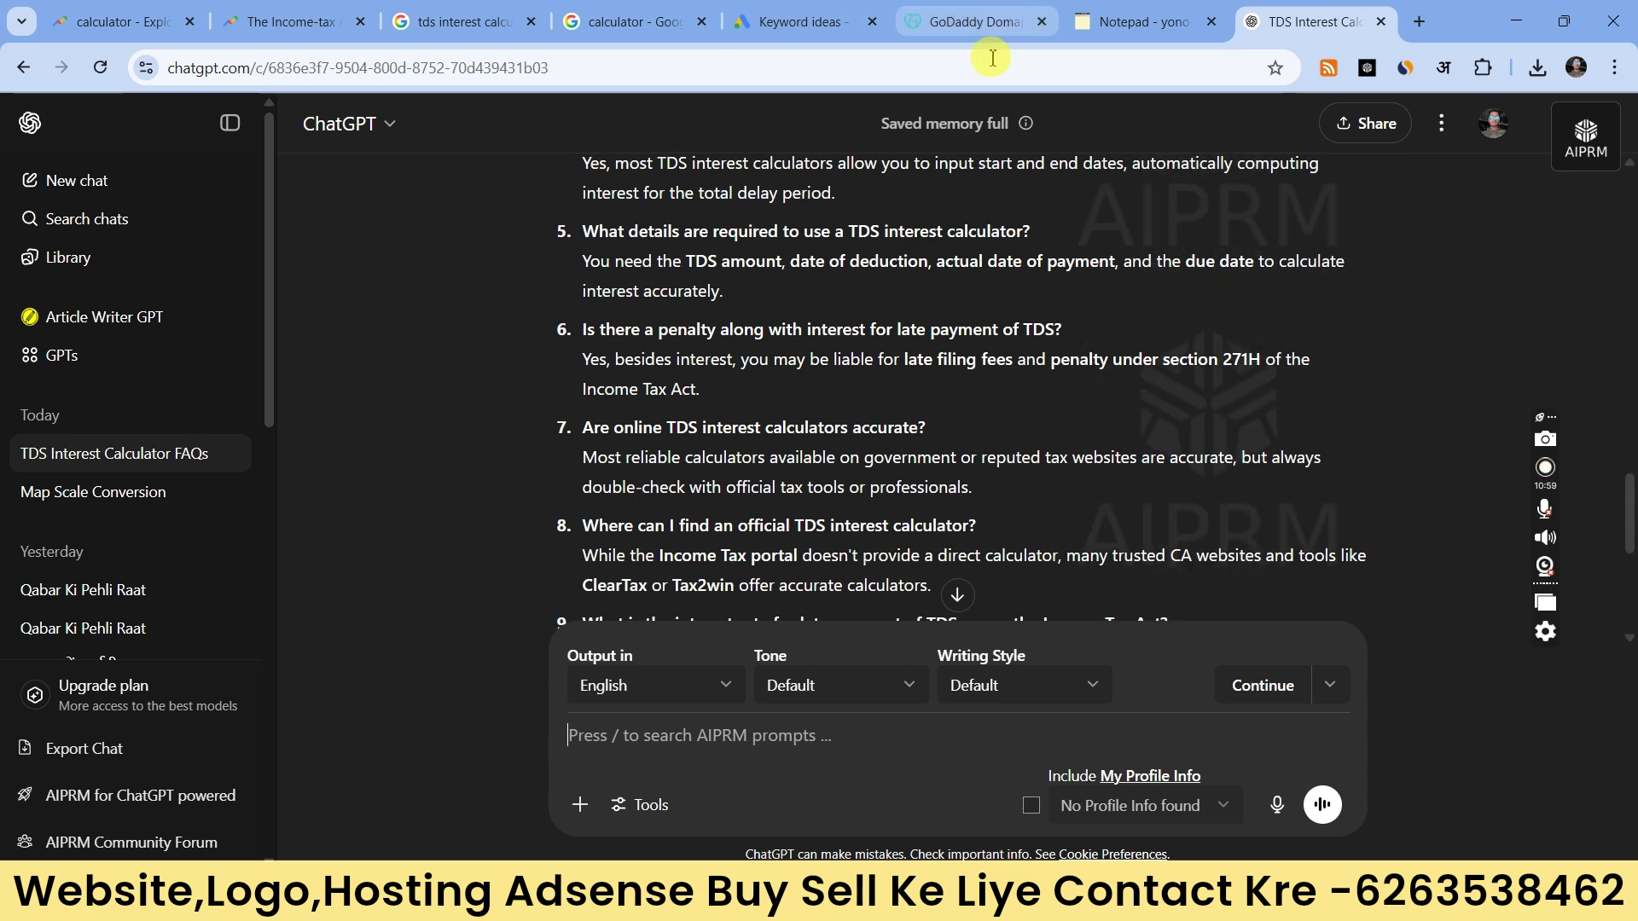
# Step: Copy the generated "Top 10 FAQs Related to TDS Interest Calculator" section with all ten questions and answers
pyautogui.scroll(5, 776, 306)
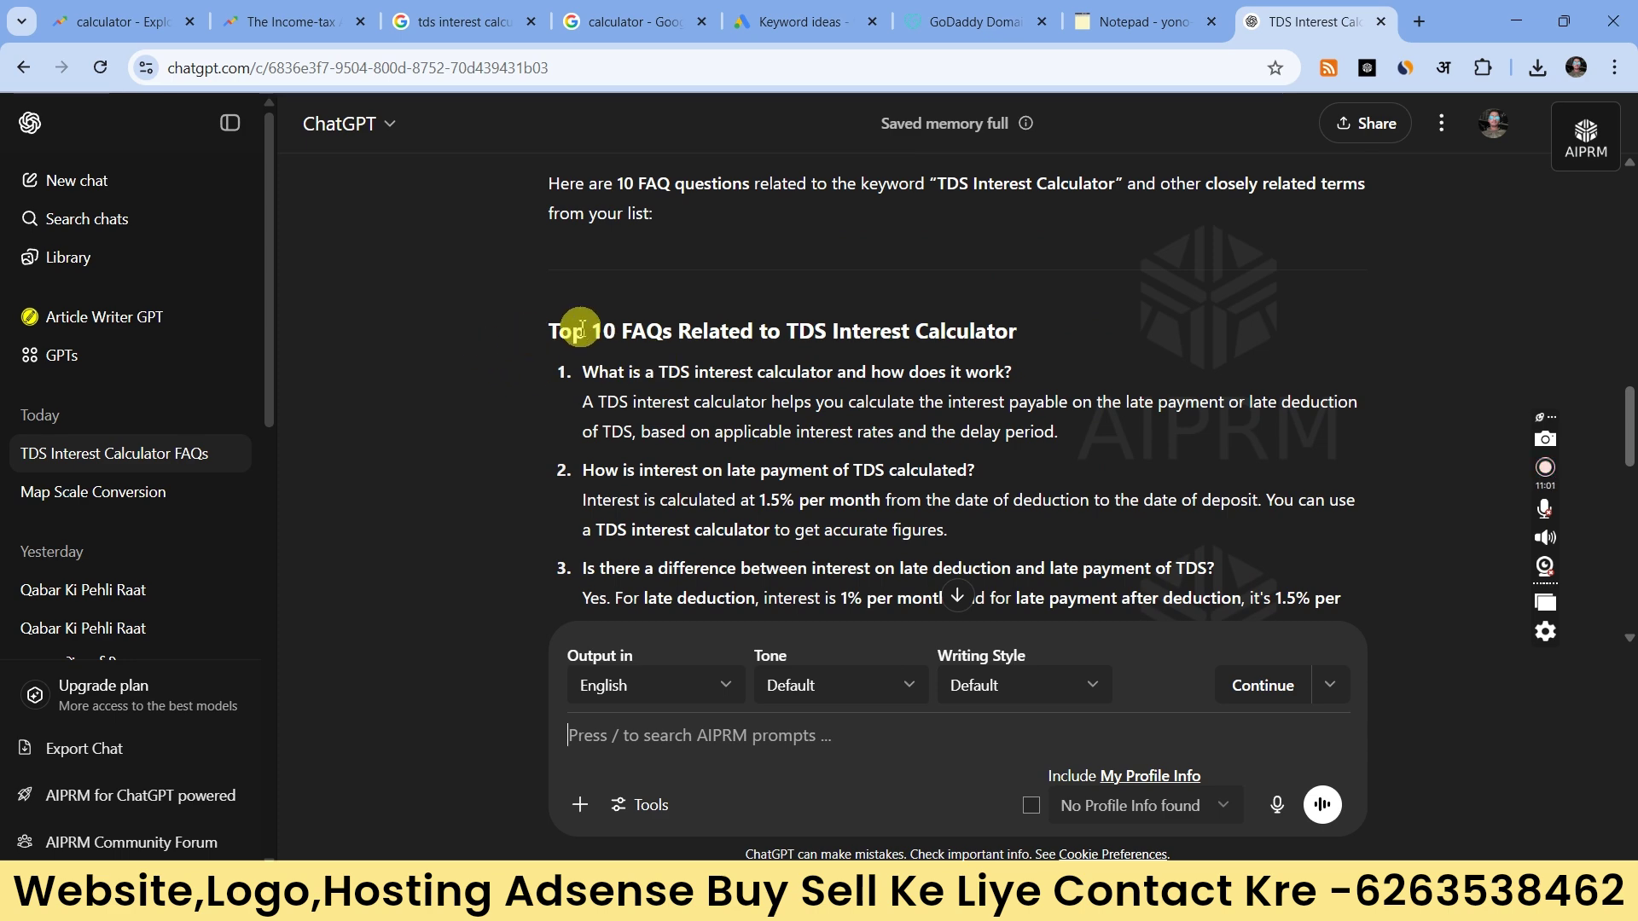
pyautogui.moveTo(530, 334); pyautogui.dragTo(841, 329)
pyautogui.scroll(-1, 1079, 369)
pyautogui.scroll(-10, 1077, 362)
pyautogui.rightClick(840, 328)
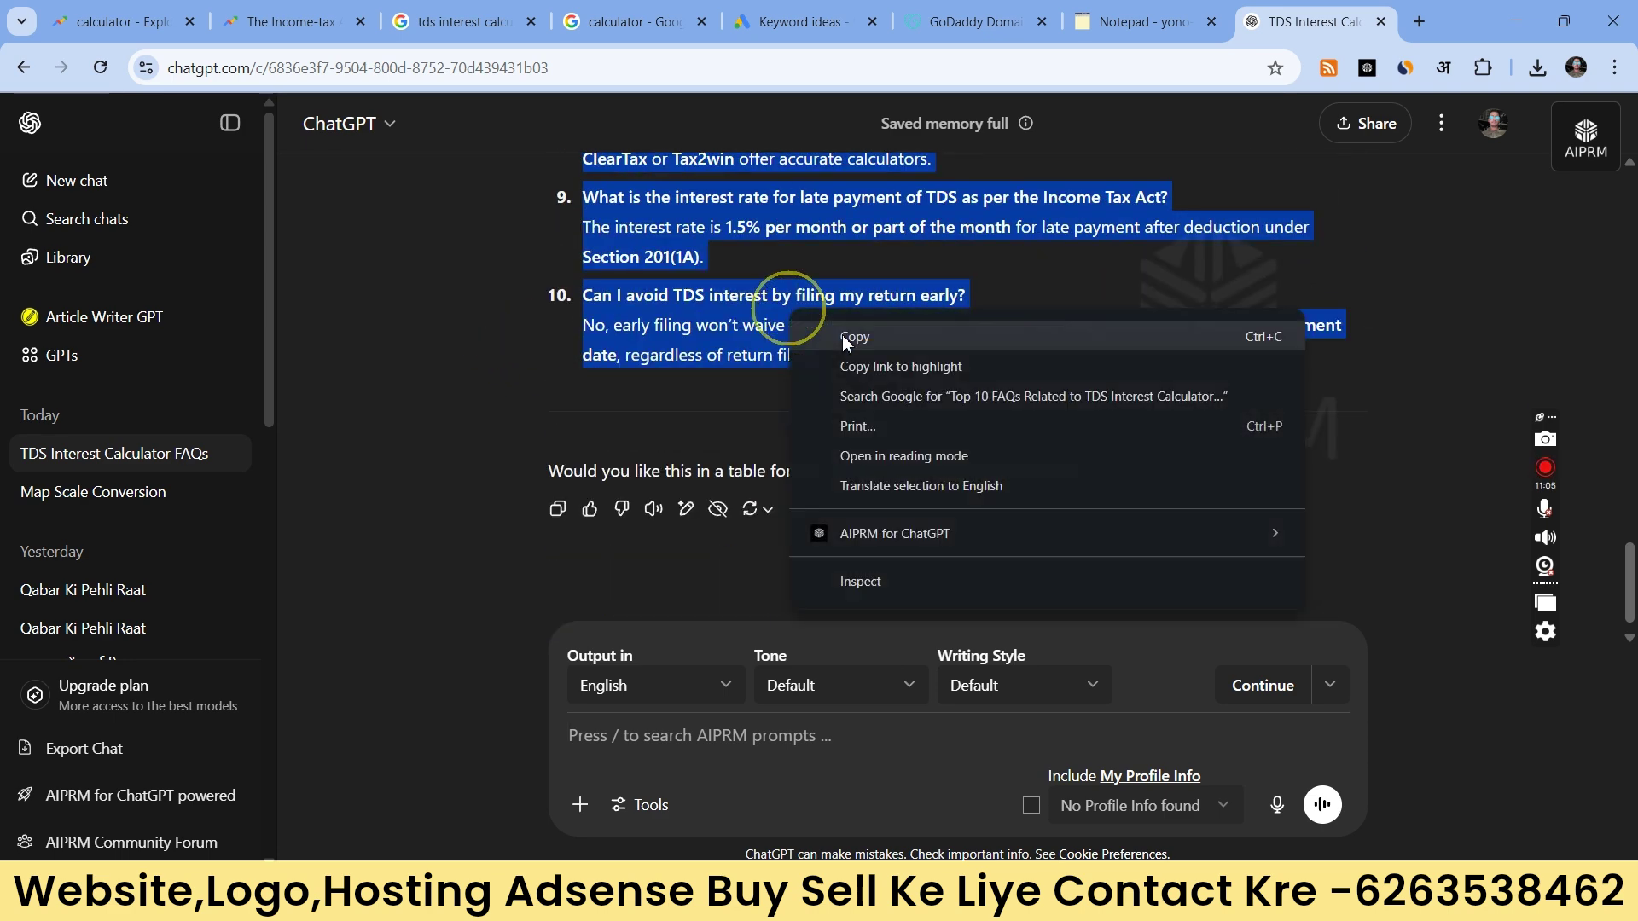
pyautogui.click(853, 338)
# Step: Paste the copied FAQs into the Notepad note below the domain line, separated by a blank line
pyautogui.click(1076, 27)
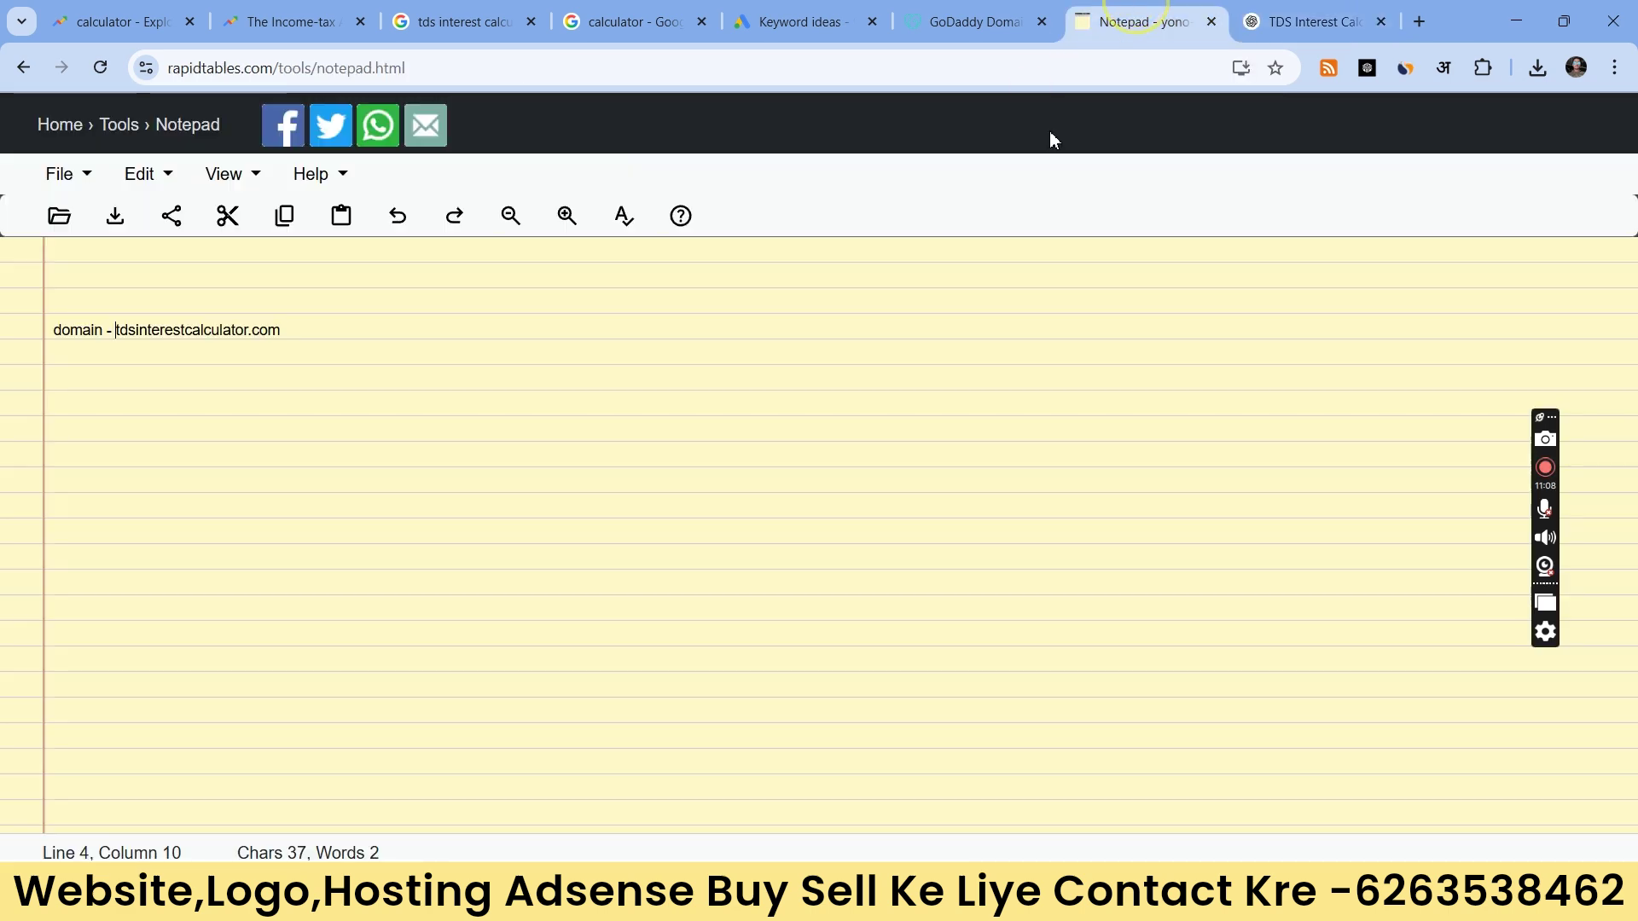
pyautogui.click(191, 531)
pyautogui.click(327, 338)
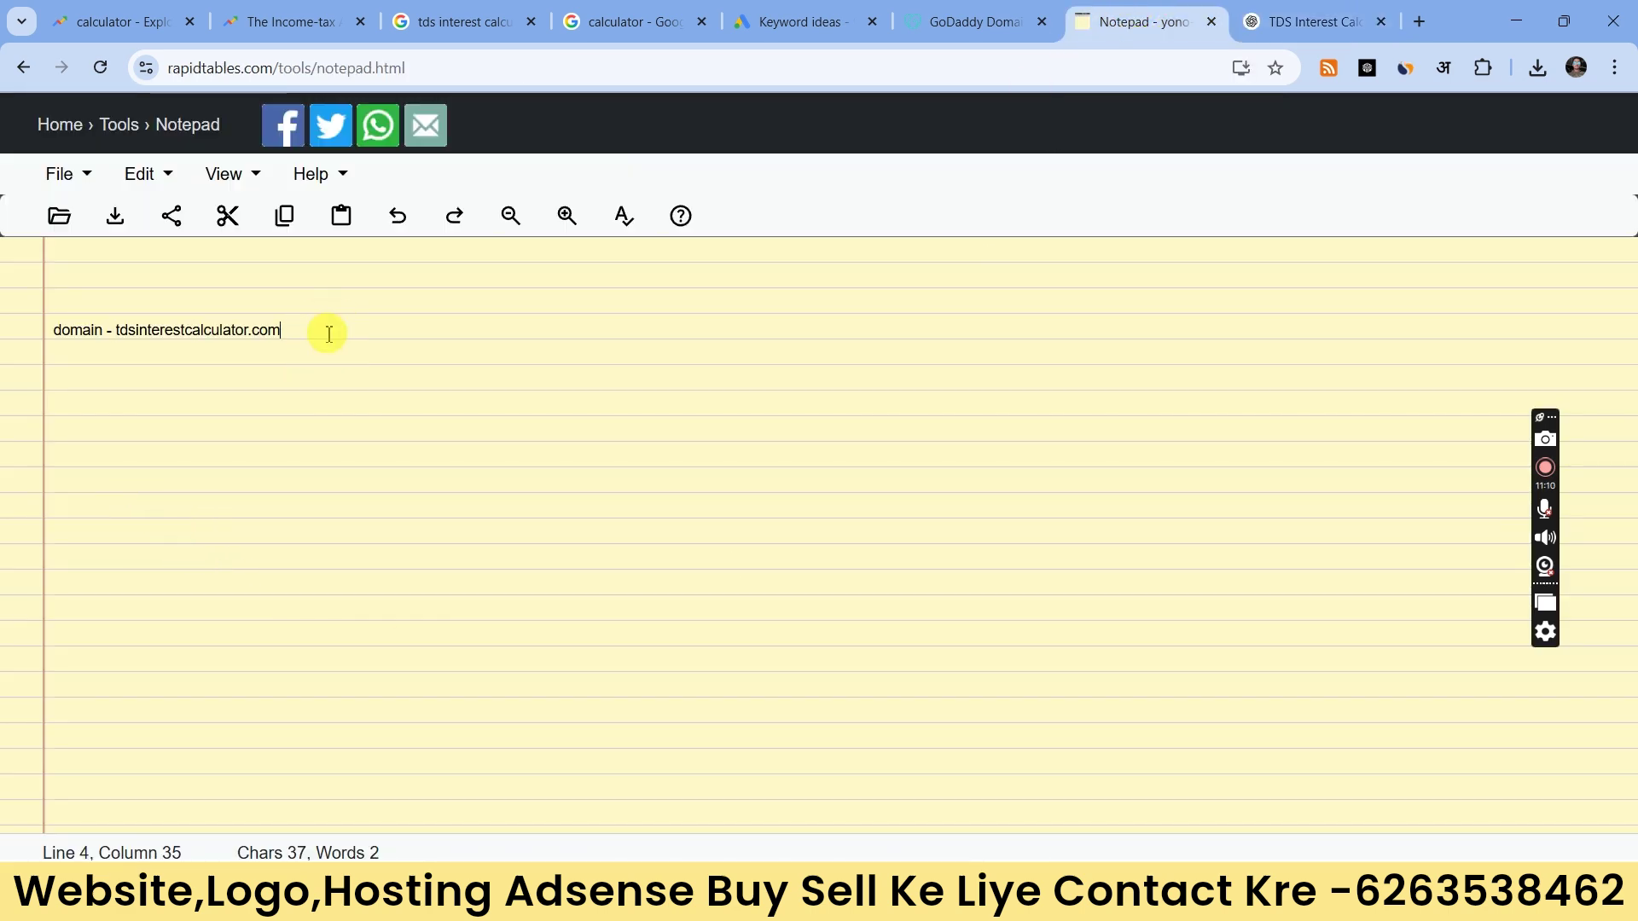
pyautogui.press('Return')
pyautogui.press('Return')
pyautogui.hotkey('ctrl', 'v')
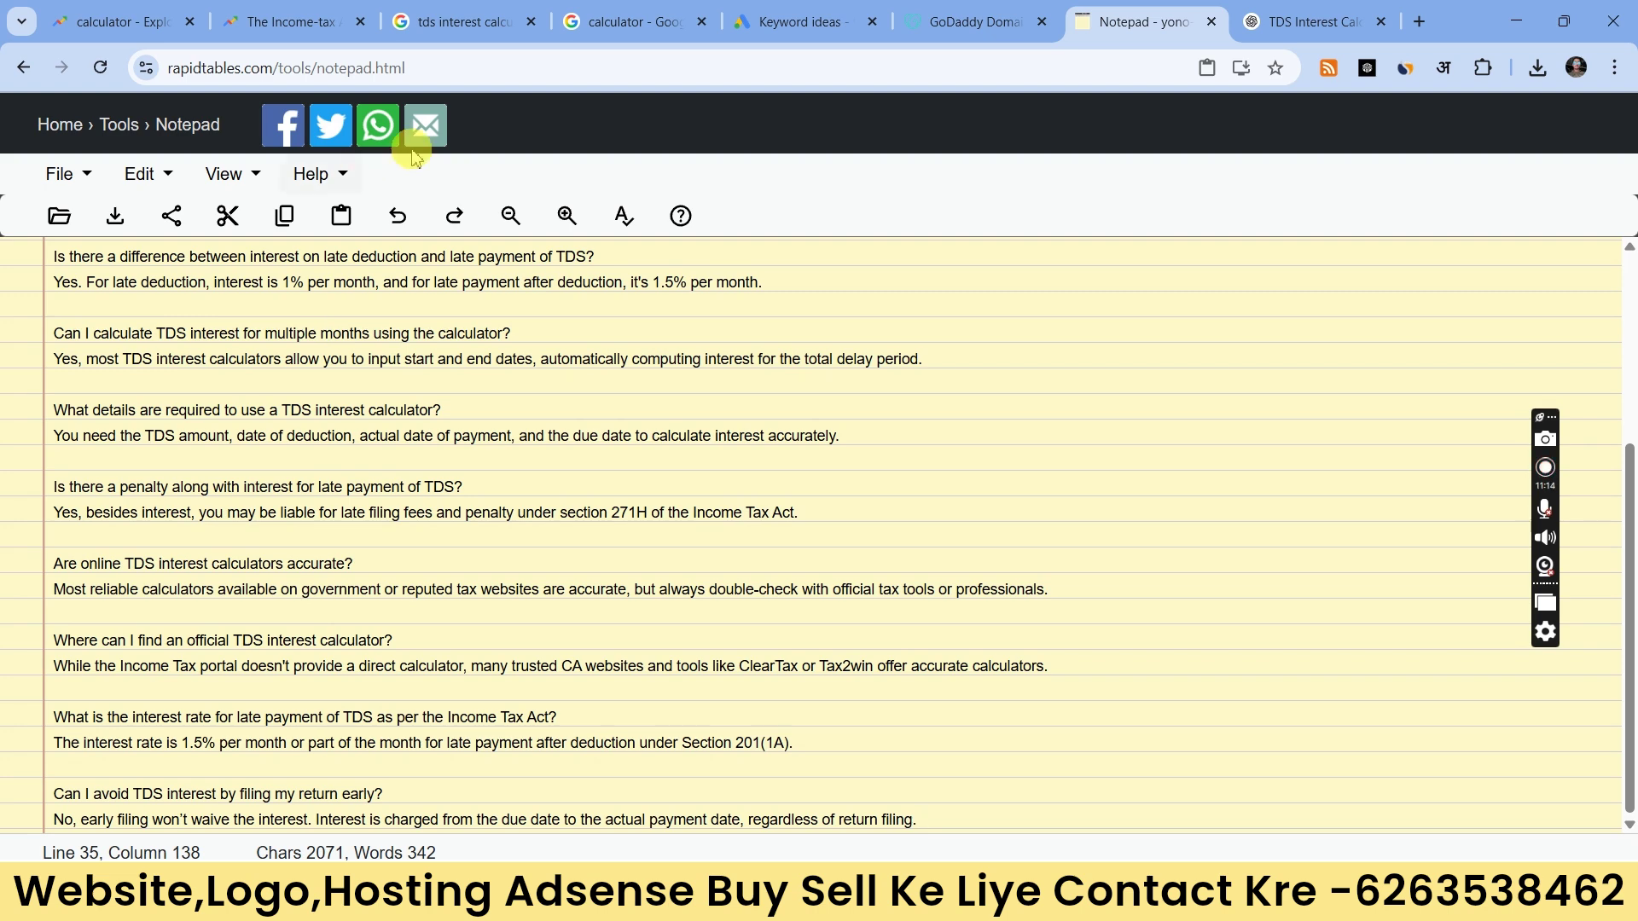
pyautogui.scroll(4, 1211, 555)
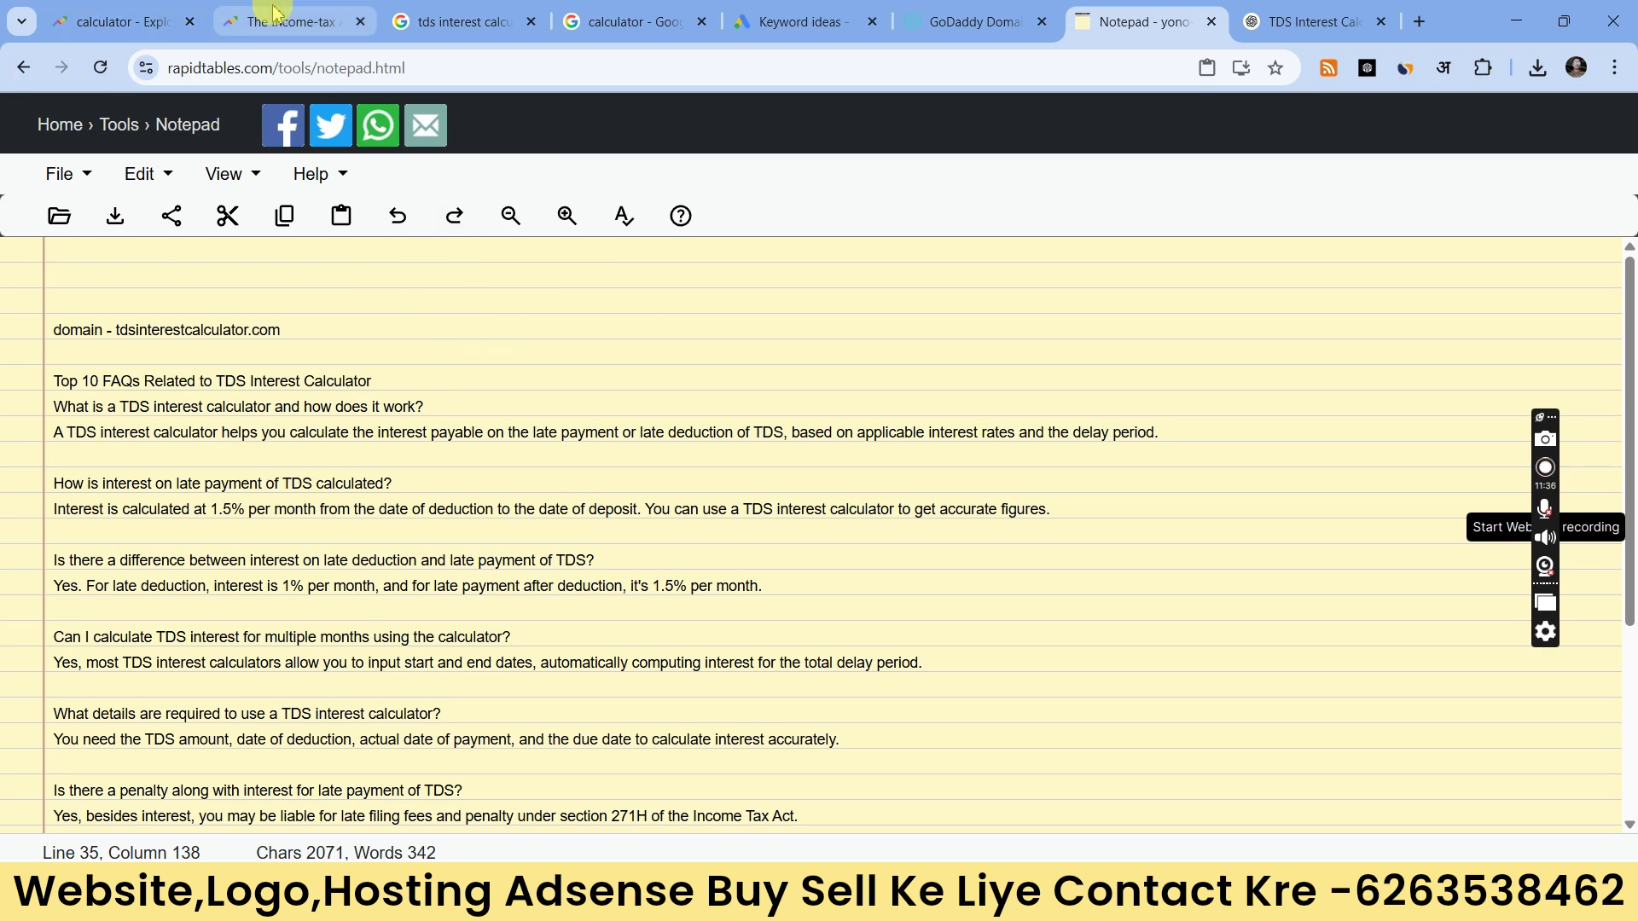
# Step: Copy "tds interest calculator" from its Google search page and open a new browser tab
pyautogui.click(452, 22)
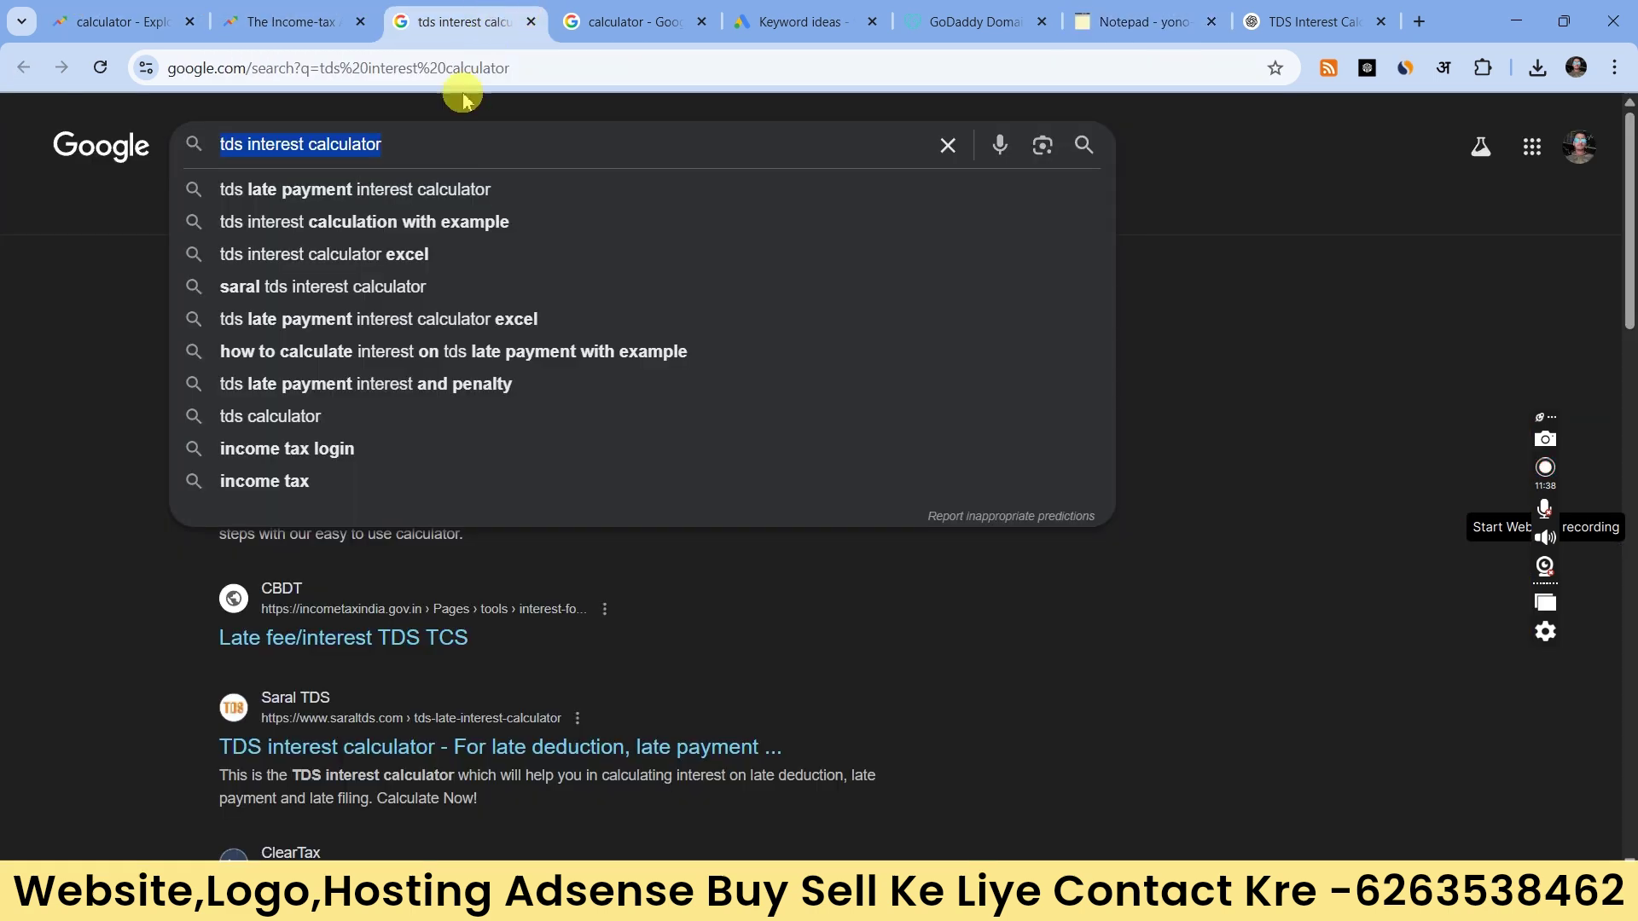
pyautogui.rightClick(379, 147)
pyautogui.click(475, 283)
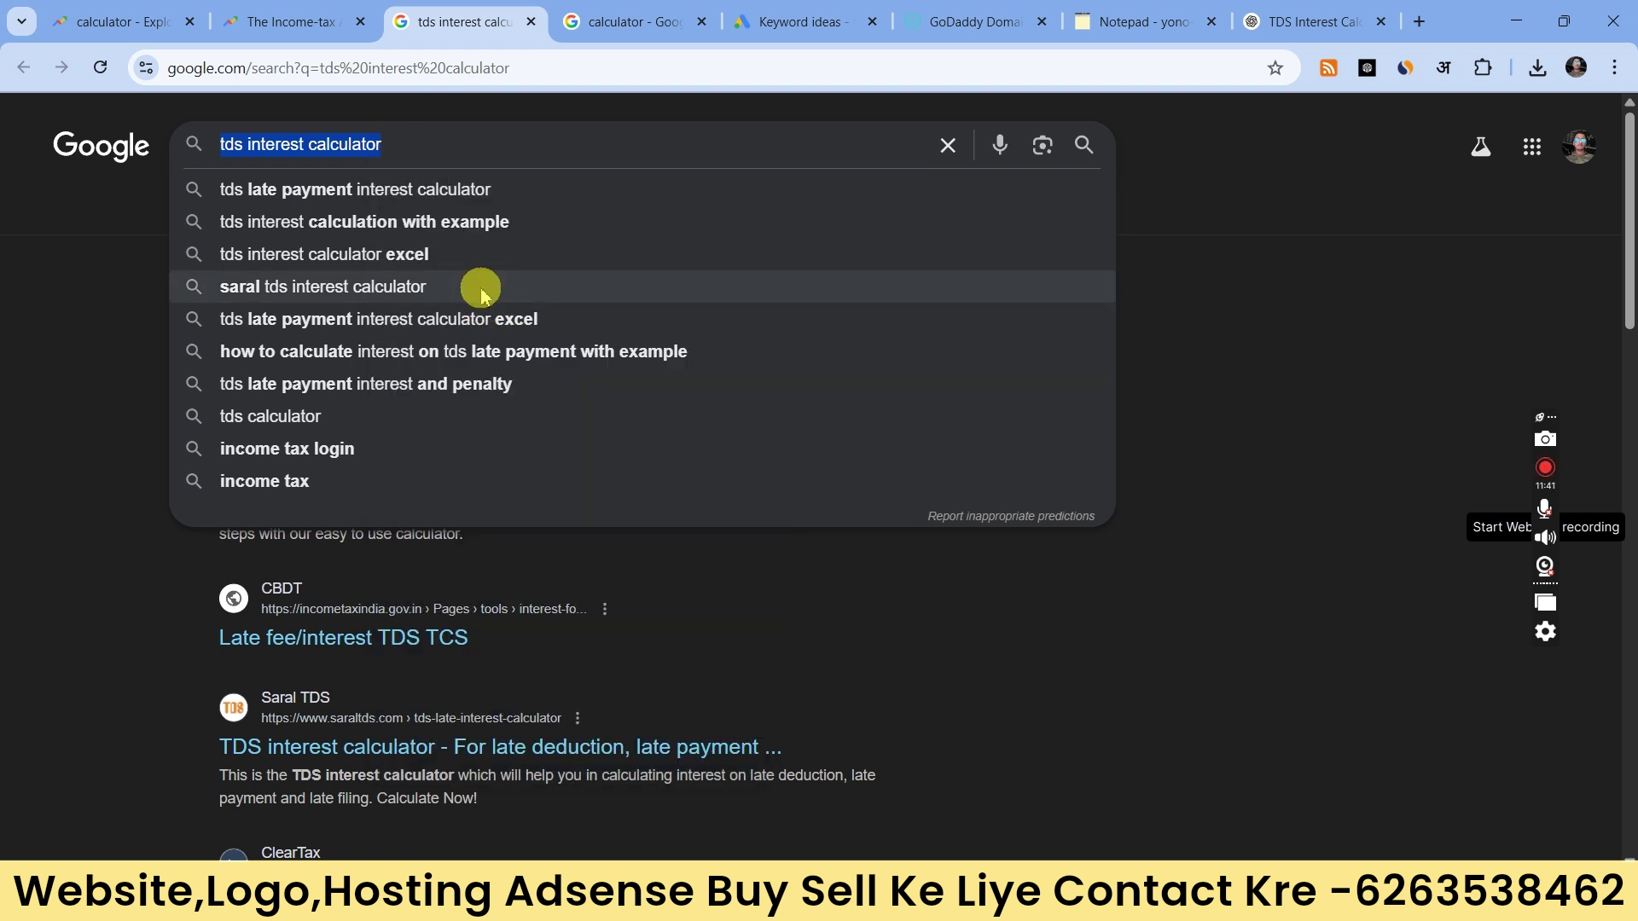
pyautogui.click(588, 21)
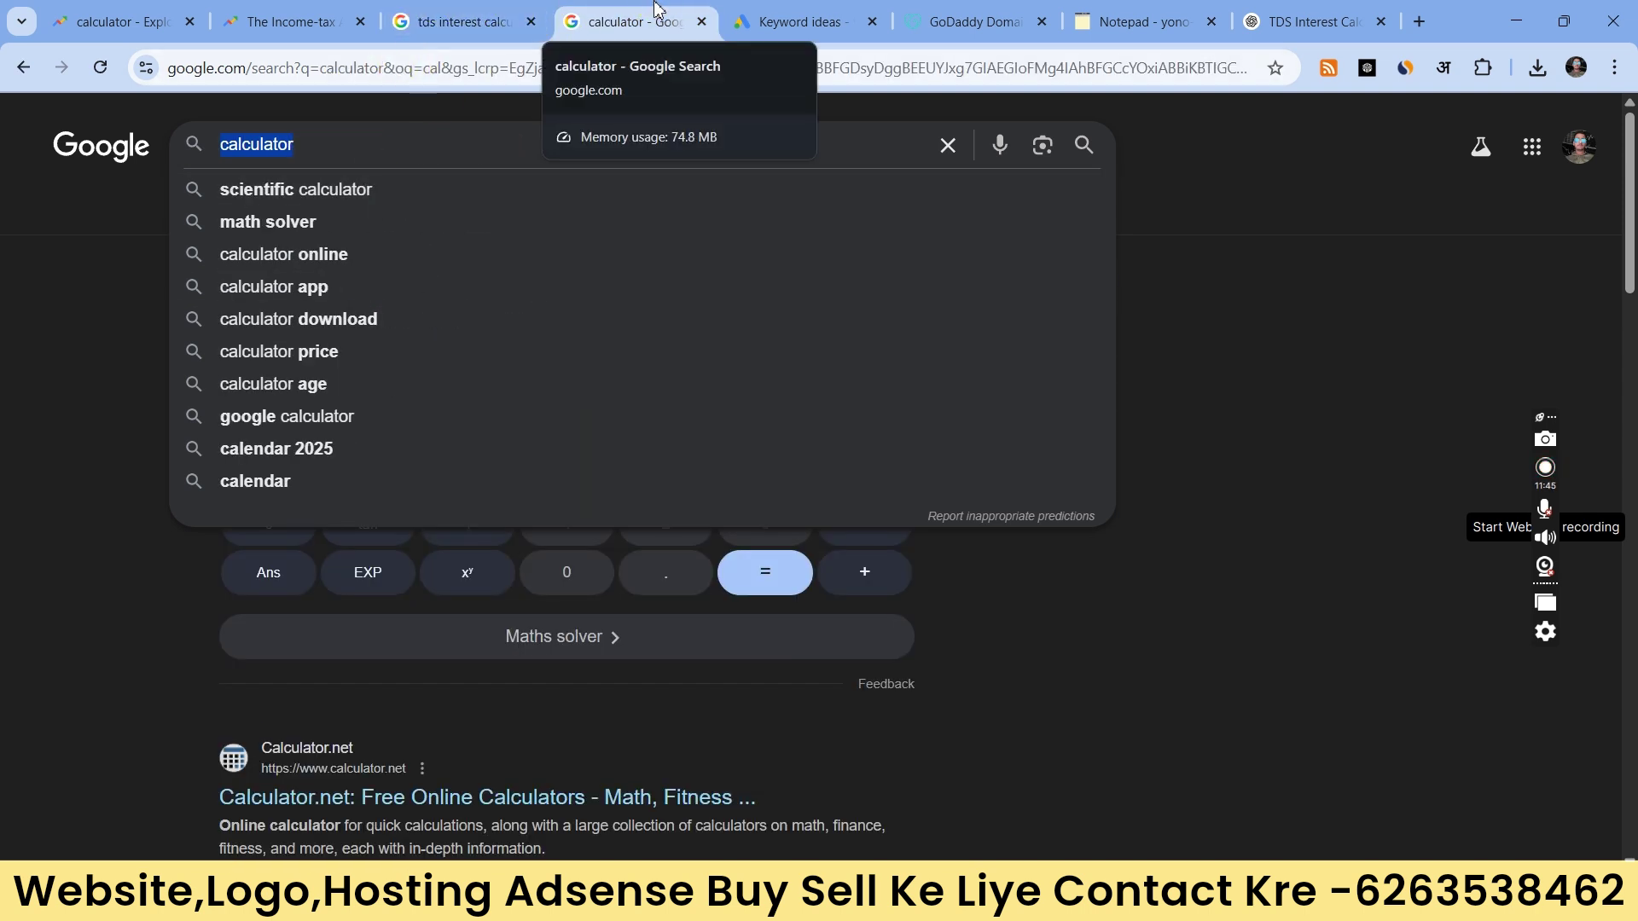
pyautogui.click(1420, 21)
# Step: Return to the "tds interest calculator" Google results and run the same search again
pyautogui.click(243, 21)
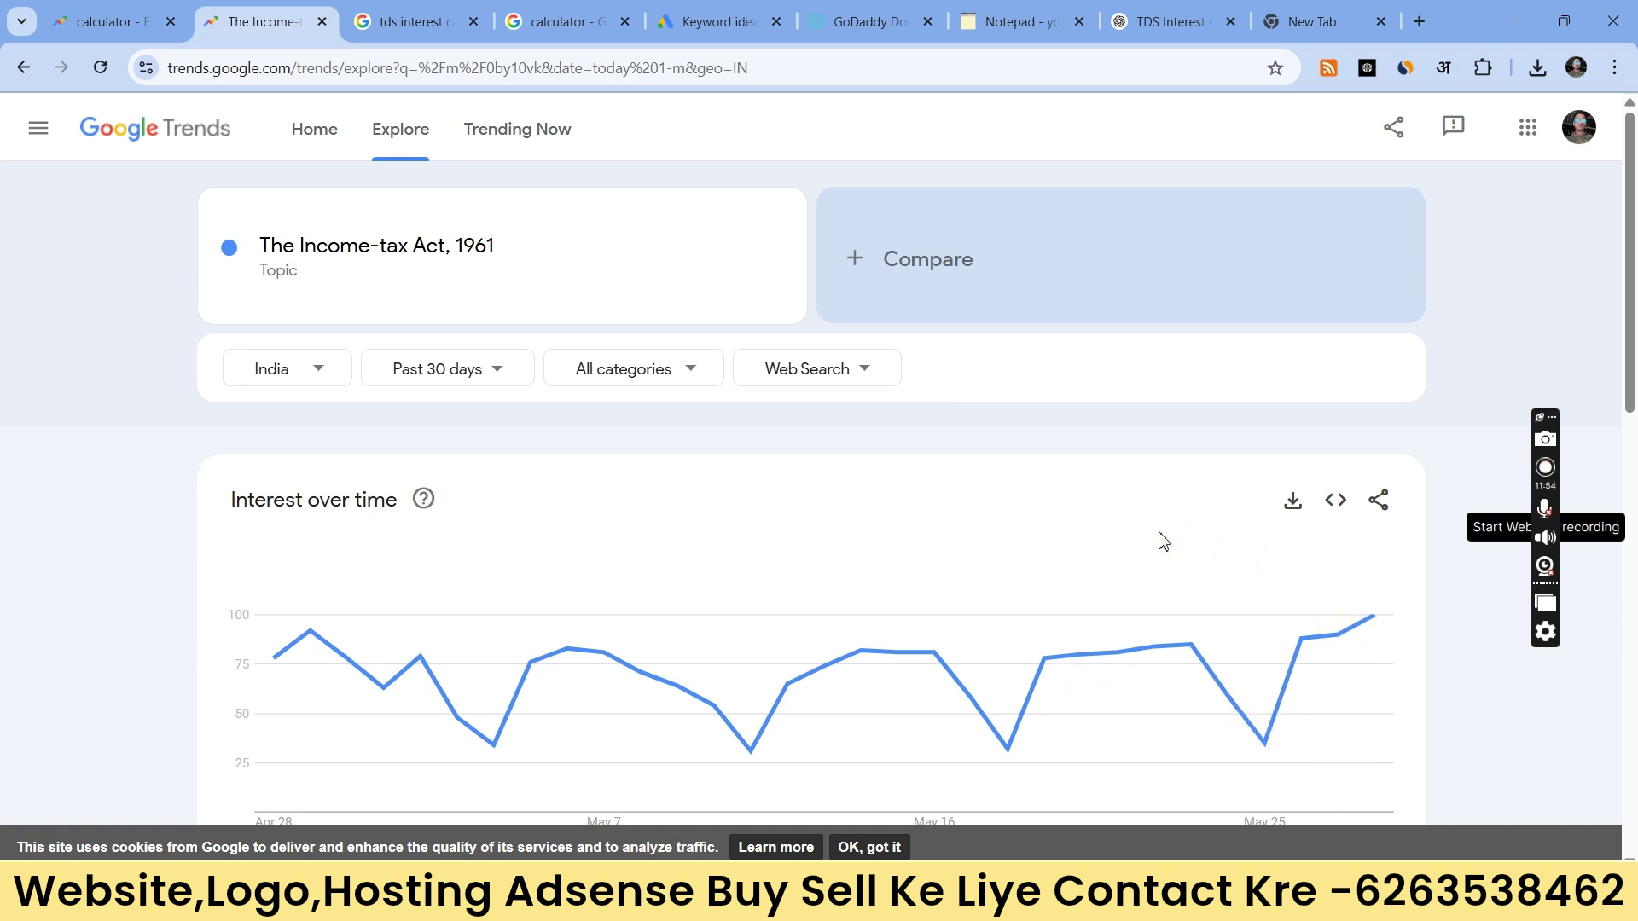
pyautogui.click(410, 19)
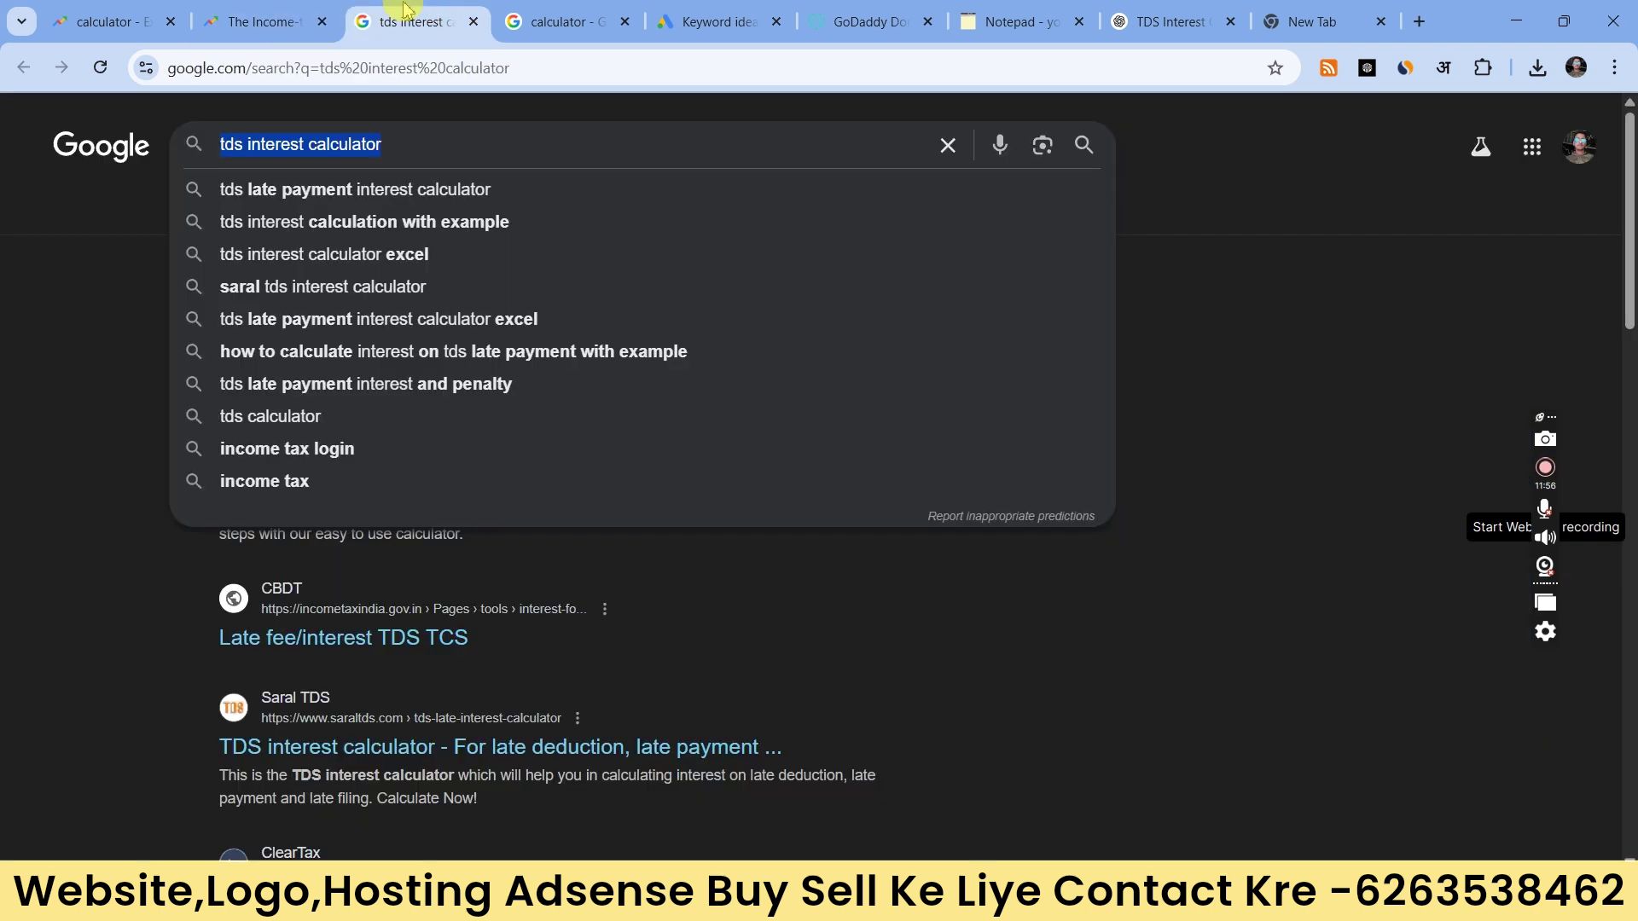
pyautogui.click(58, 370)
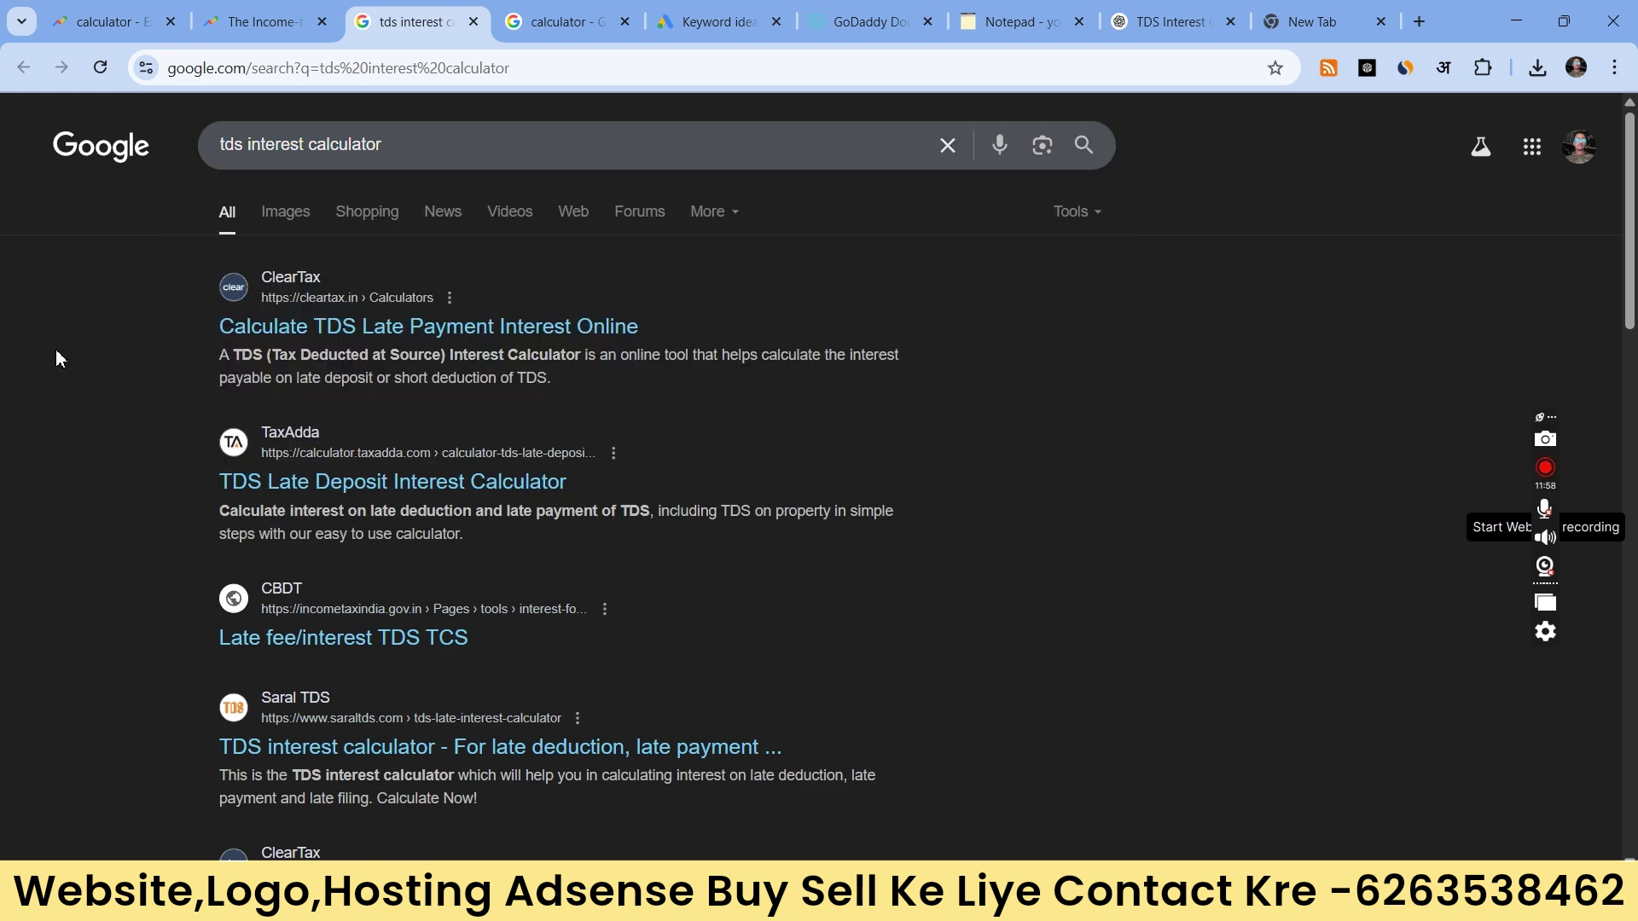
pyautogui.scroll(-1, 574, 550)
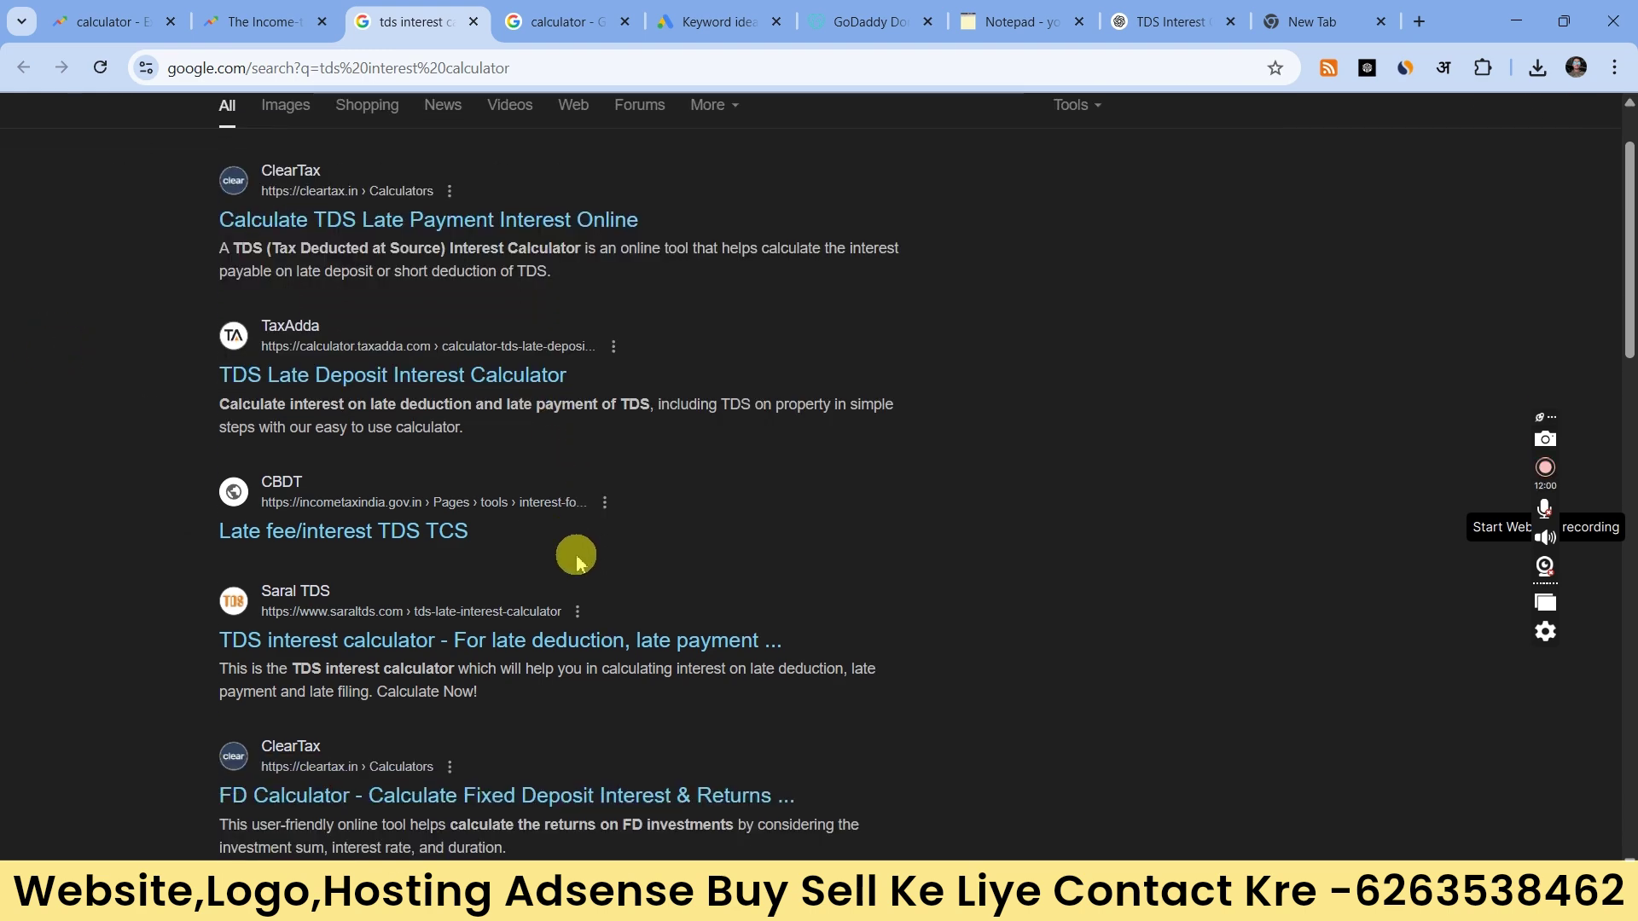
pyautogui.scroll(1, 574, 555)
pyautogui.click(141, 70)
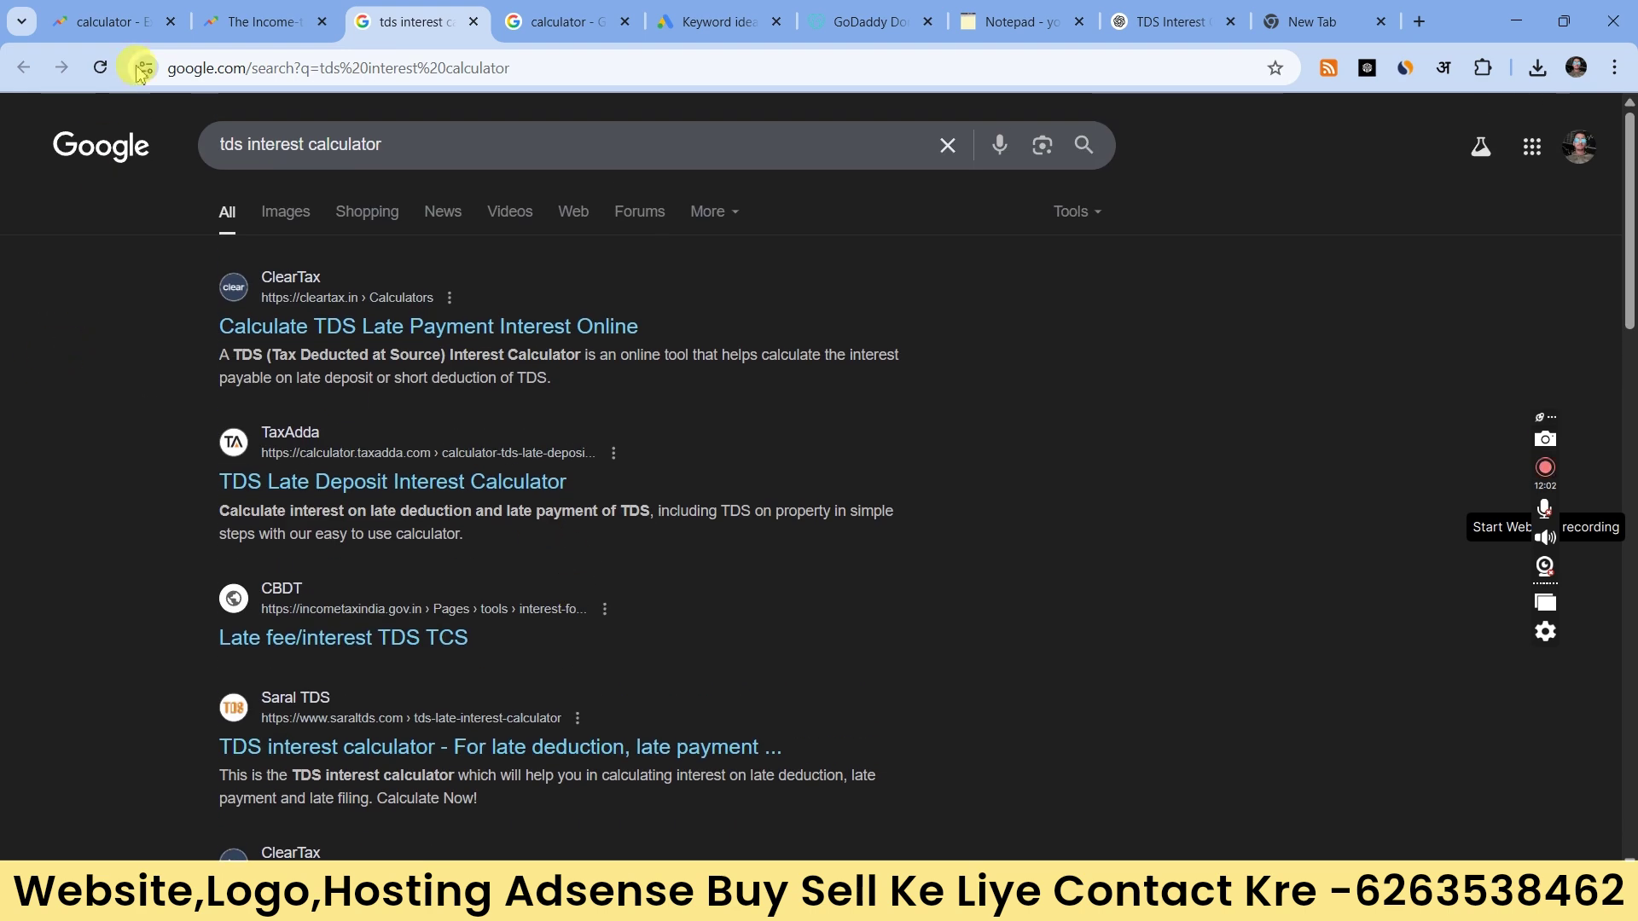
pyautogui.click(252, 145)
pyautogui.click(1083, 146)
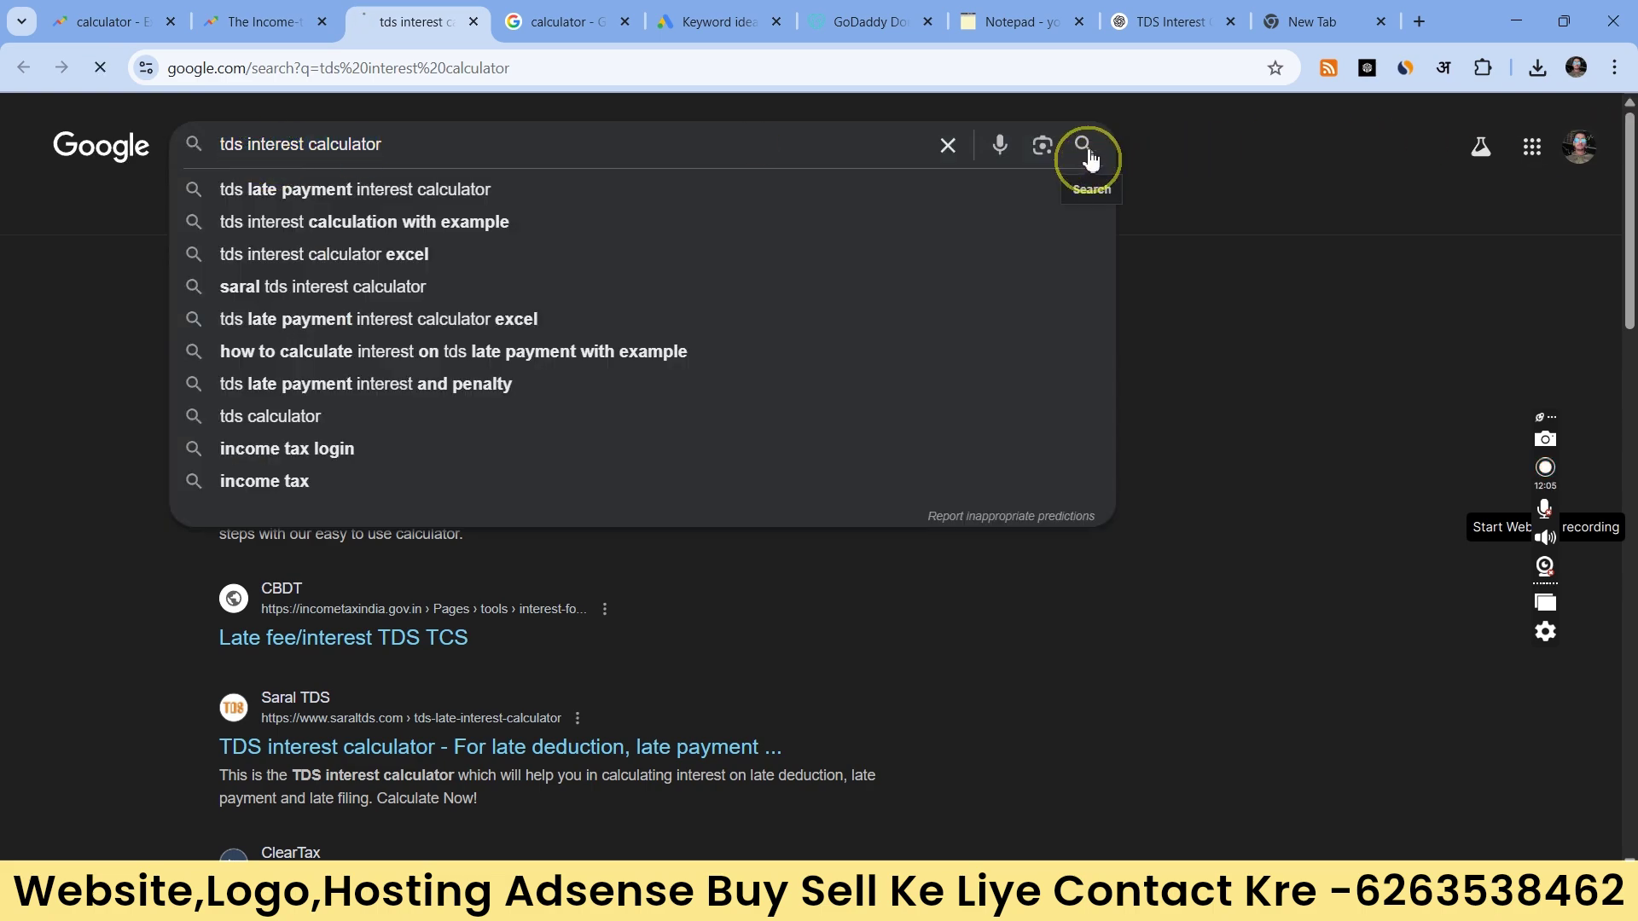
# Step: Copy all eight "People also search for" queries at the end of the search results
pyautogui.scroll(-10, 470, 687)
pyautogui.scroll(-8, 470, 686)
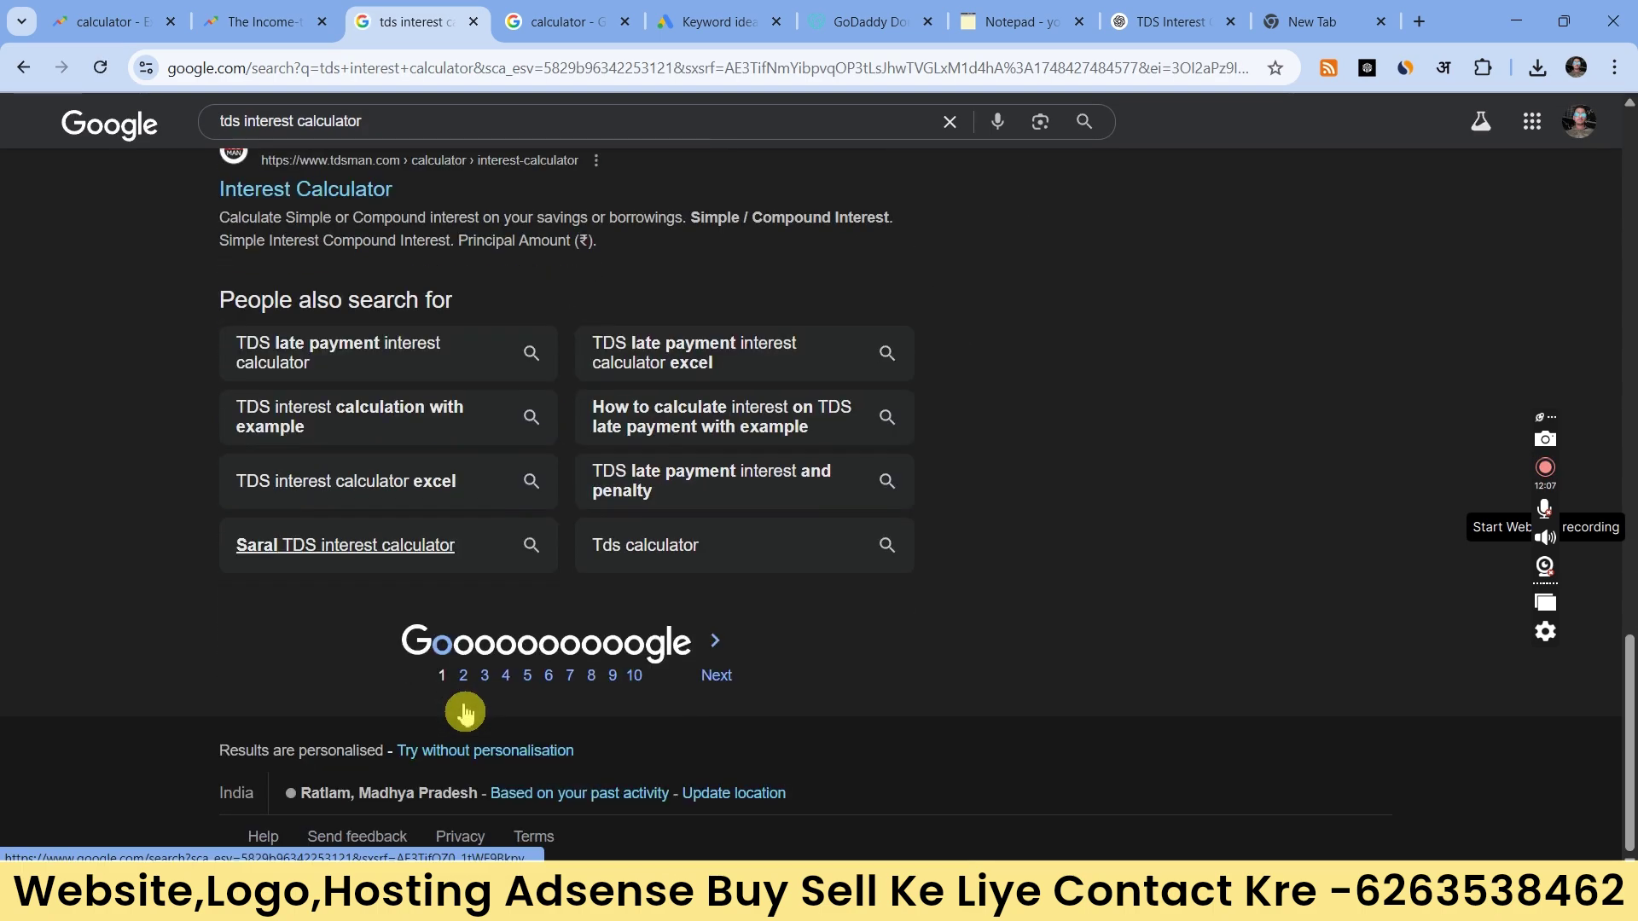
pyautogui.scroll(13, 471, 695)
pyautogui.scroll(-4, 472, 708)
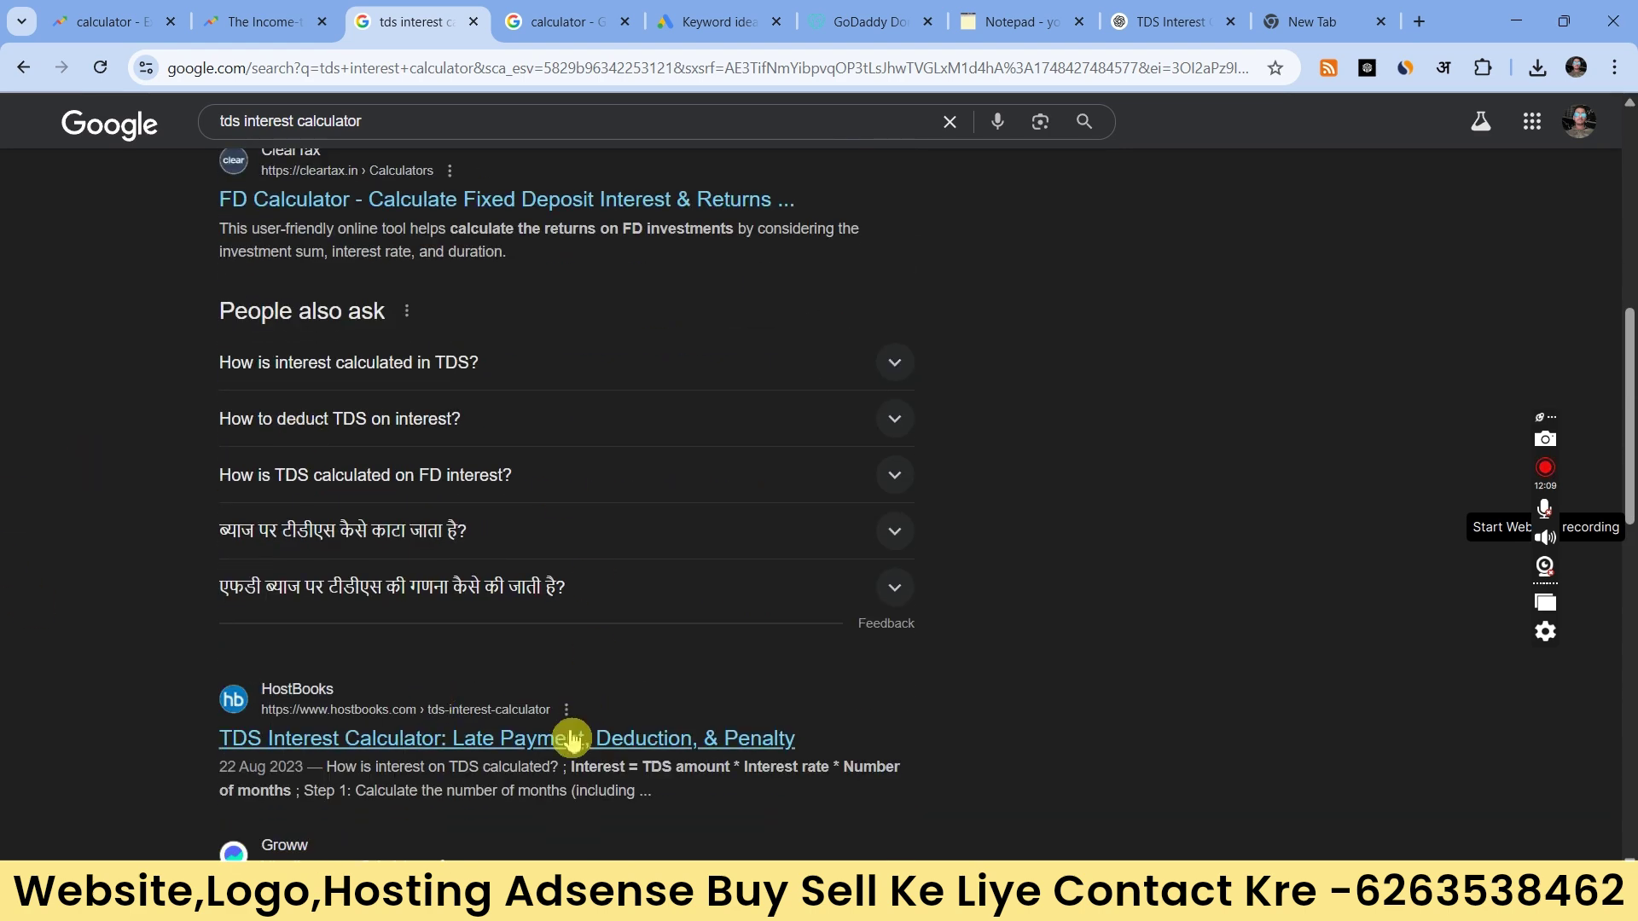
pyautogui.scroll(-9, 566, 733)
pyautogui.moveTo(191, 344); pyautogui.dragTo(736, 540)
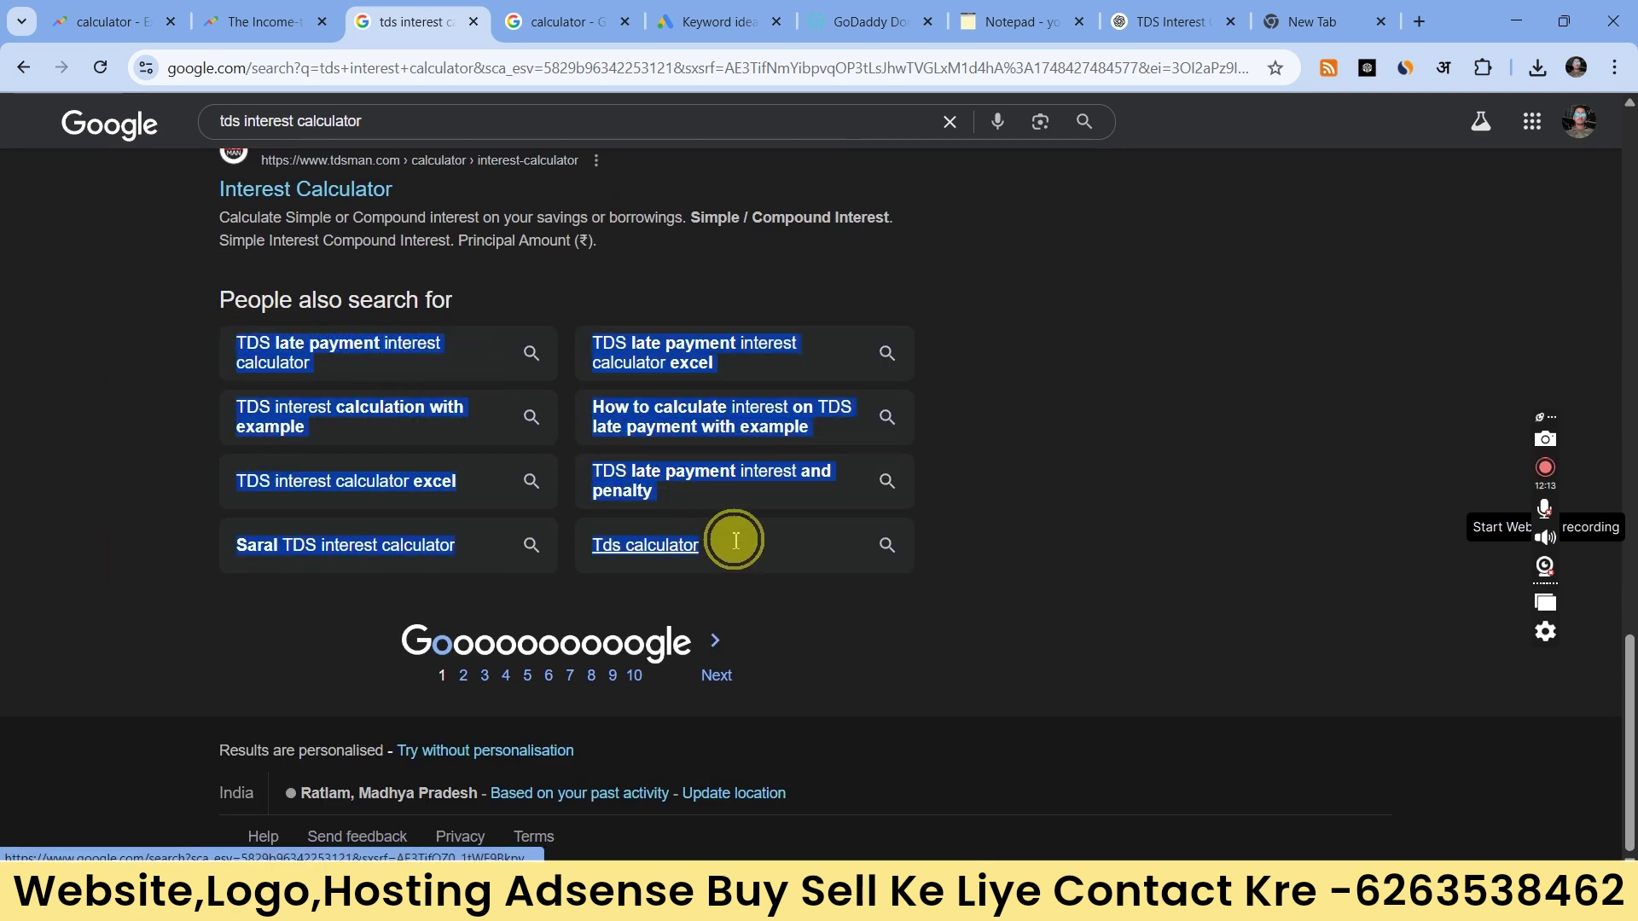
pyautogui.rightClick(695, 505)
pyautogui.click(767, 258)
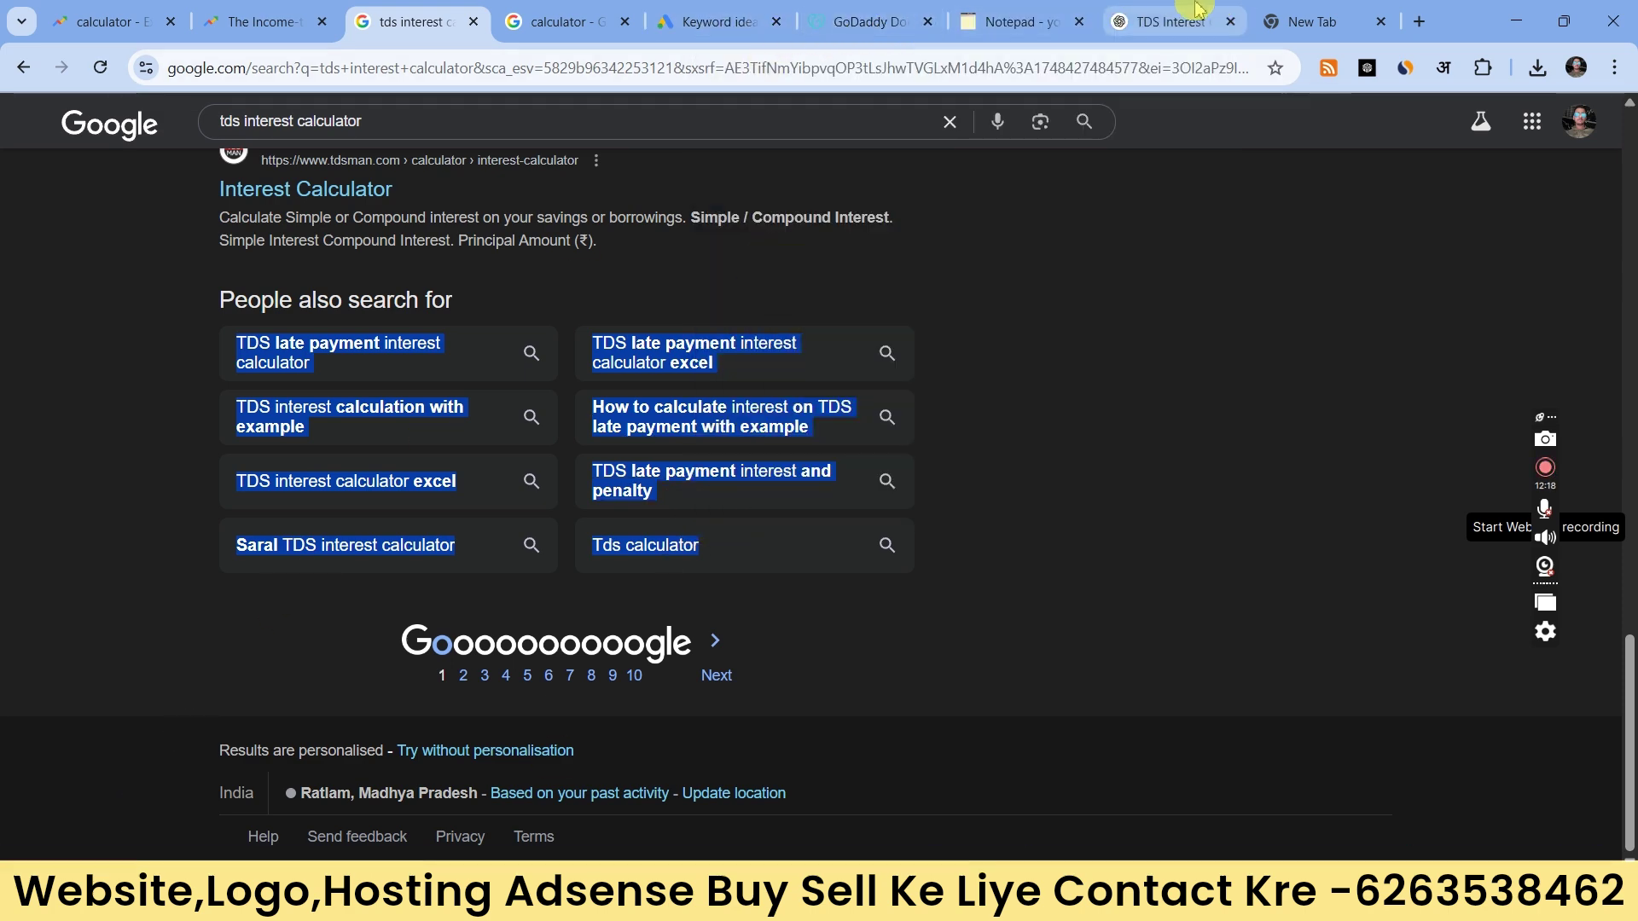
# Step: Start a new message in the ChatGPT conversation reading "hii chat gpt writte 500 word post including this keyword -"
pyautogui.click(1170, 21)
pyautogui.click(721, 706)
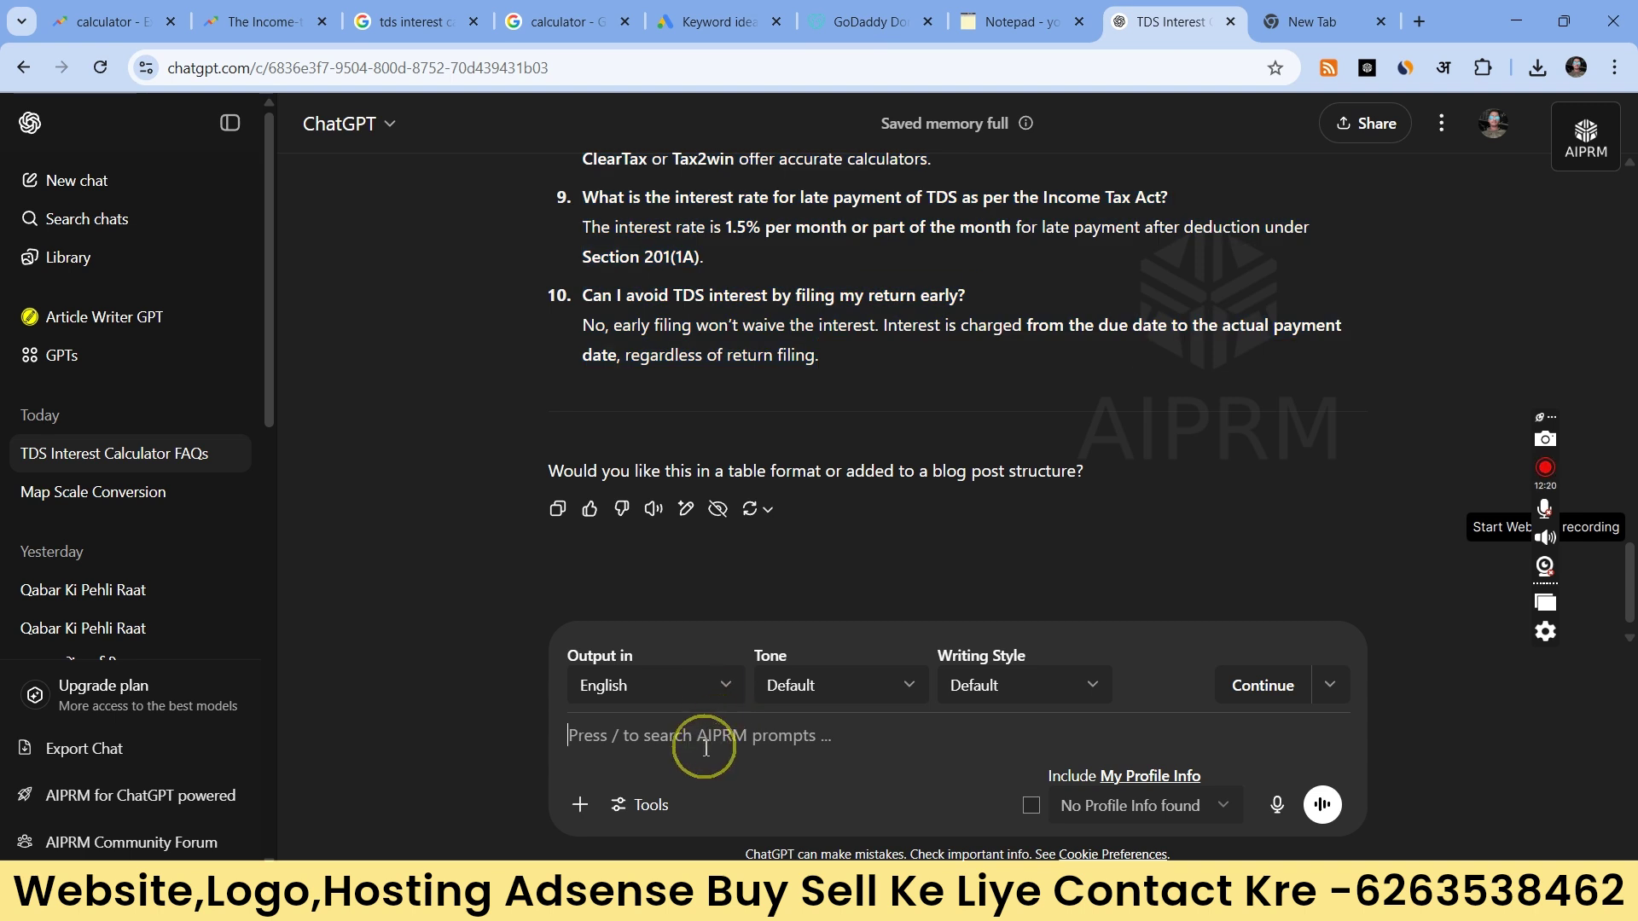
pyautogui.write('hii c')
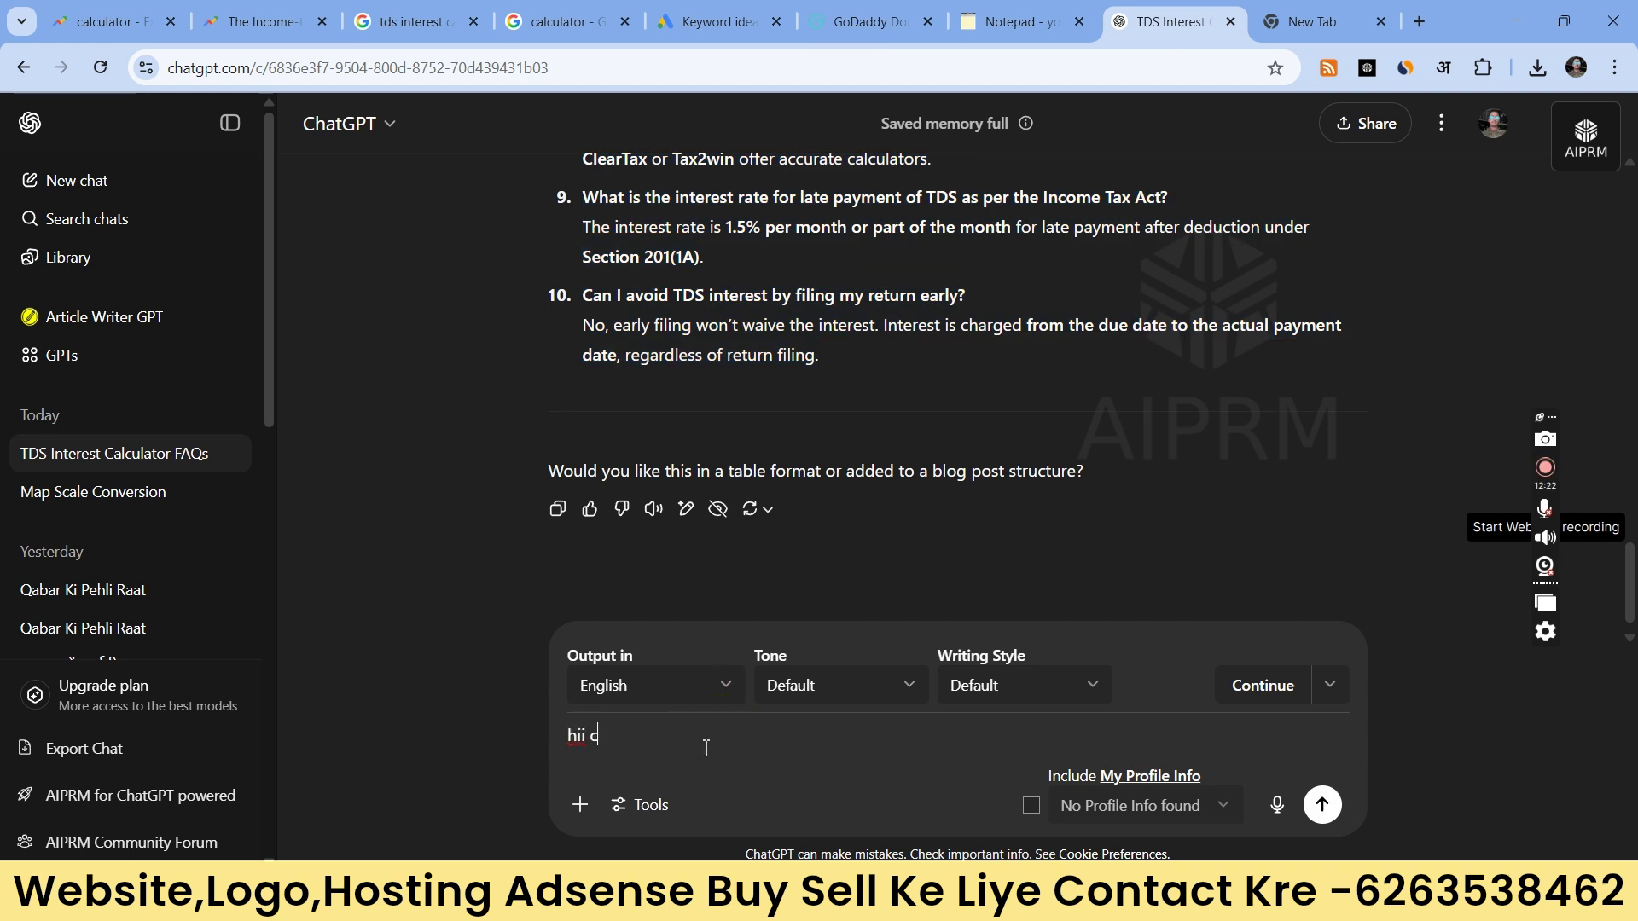
pyautogui.write('hat gpt writte 500 word post i')
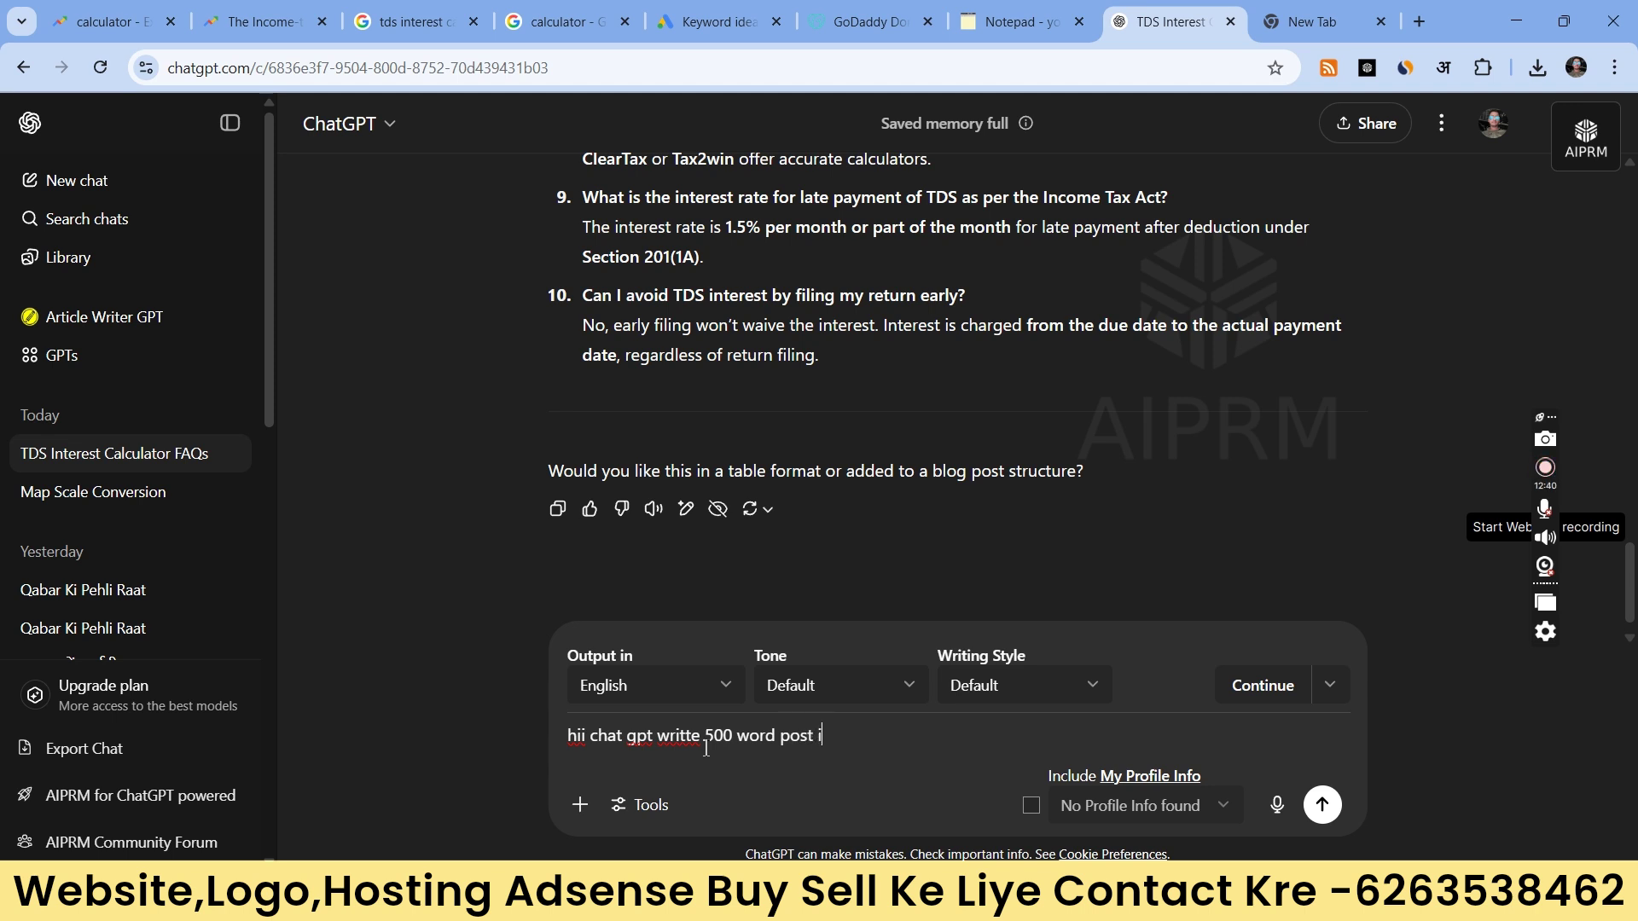
pyautogui.write('ncludin')
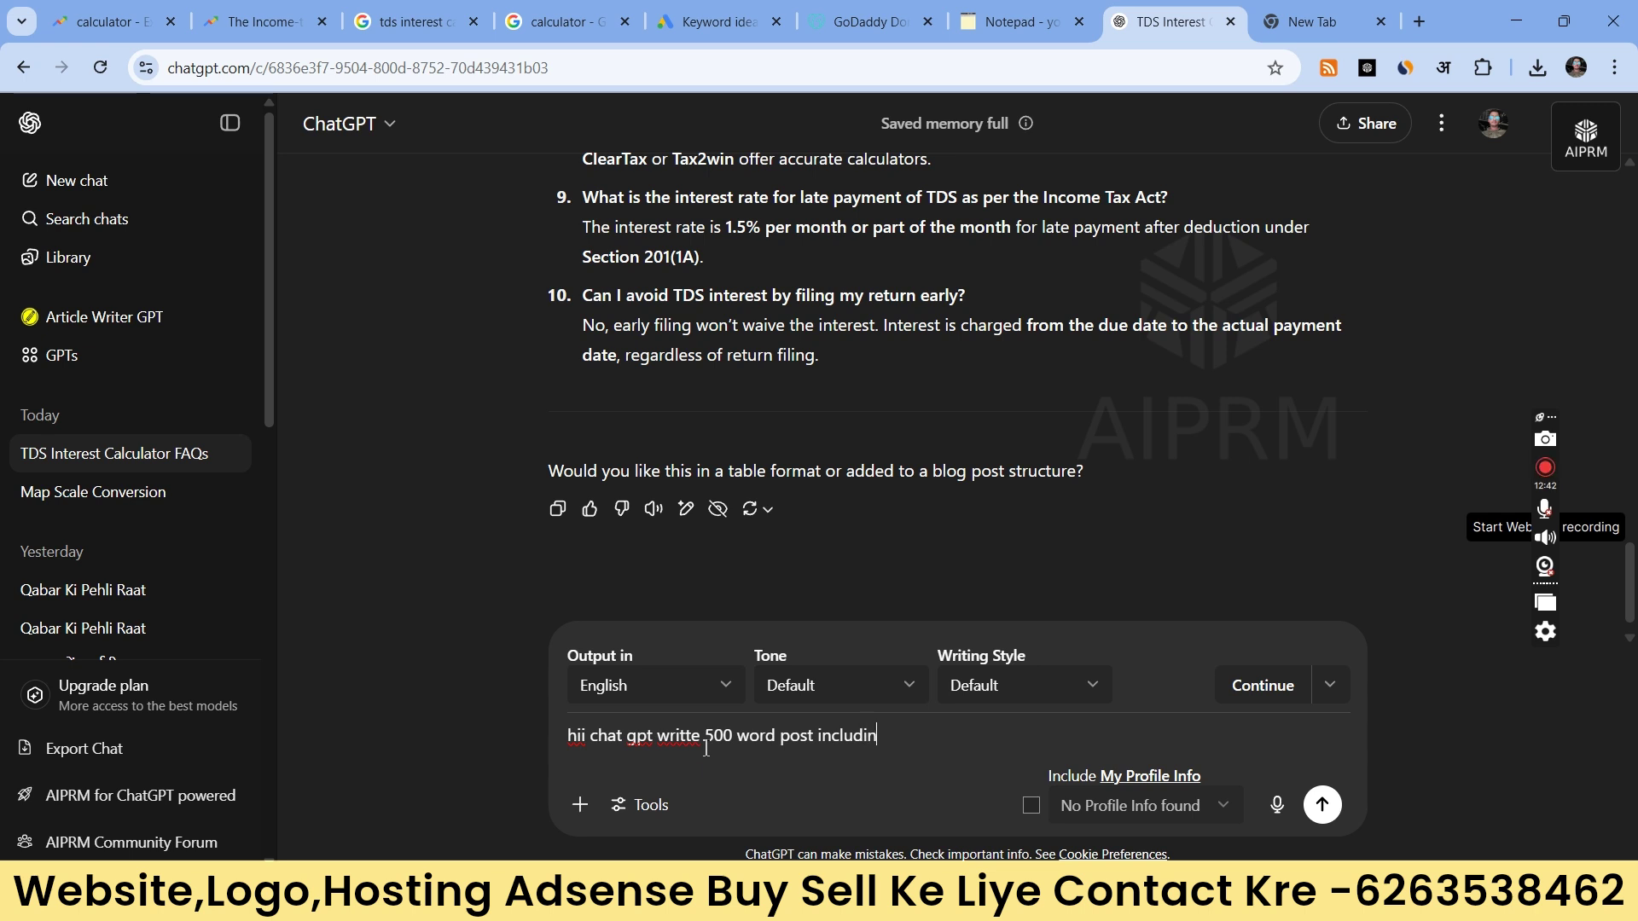
pyautogui.write('g this keyword -')
# Step: Insert the copied related queries into the prompt, add "unqie and humalize" after "Tds calculator", and submit it
pyautogui.hotkey('ctrl', 'v')
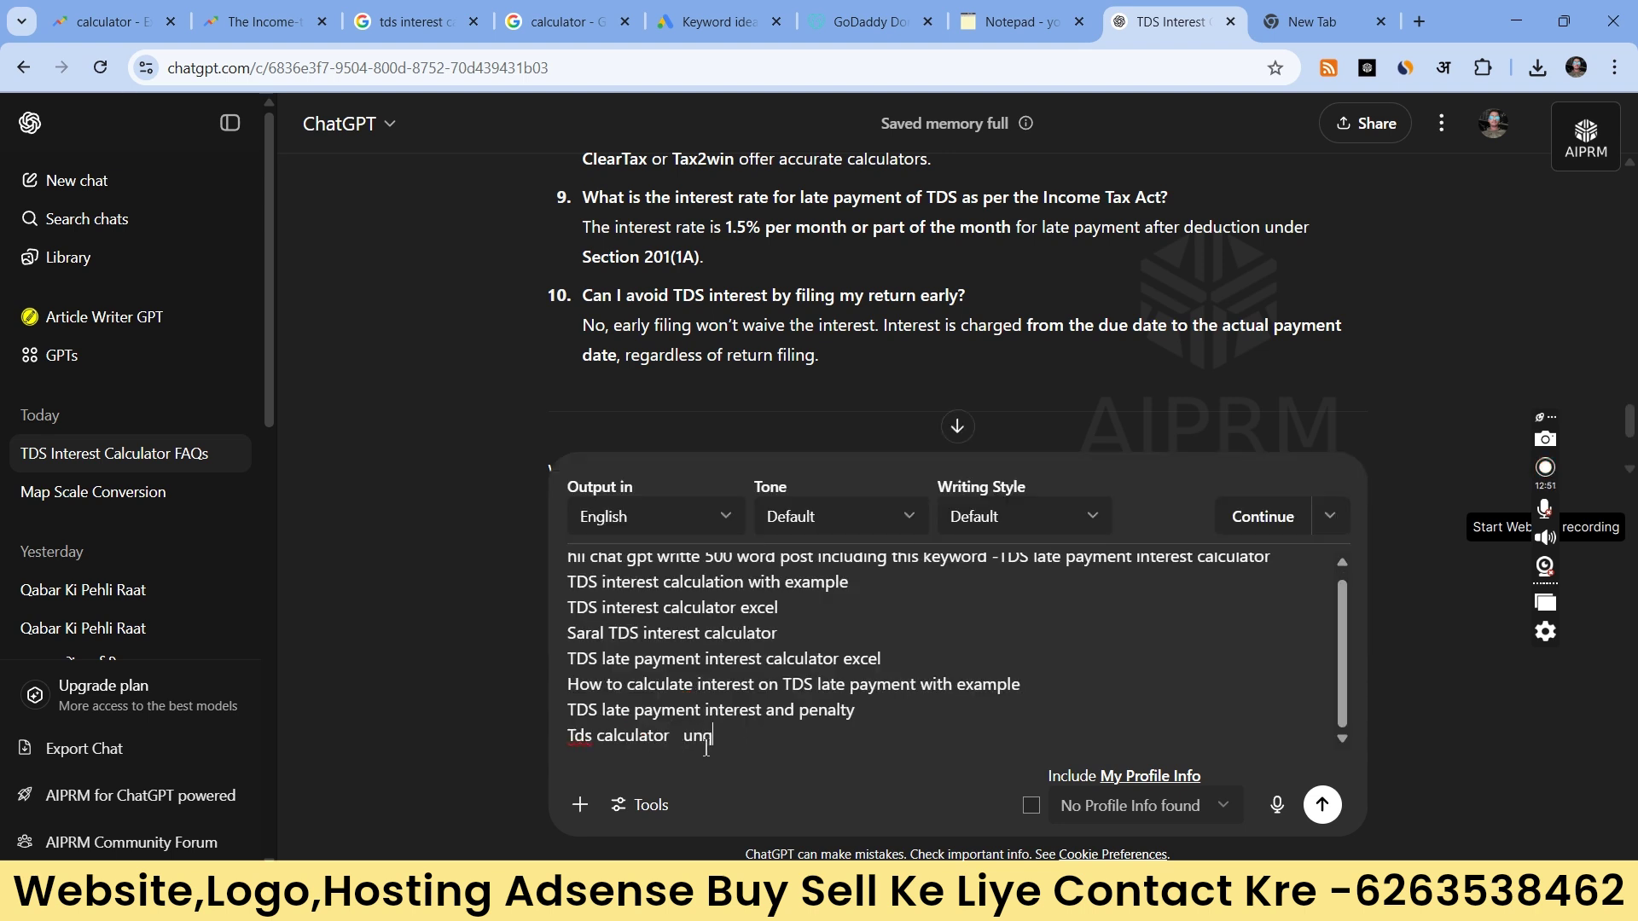
pyautogui.write('unqie and humalize')
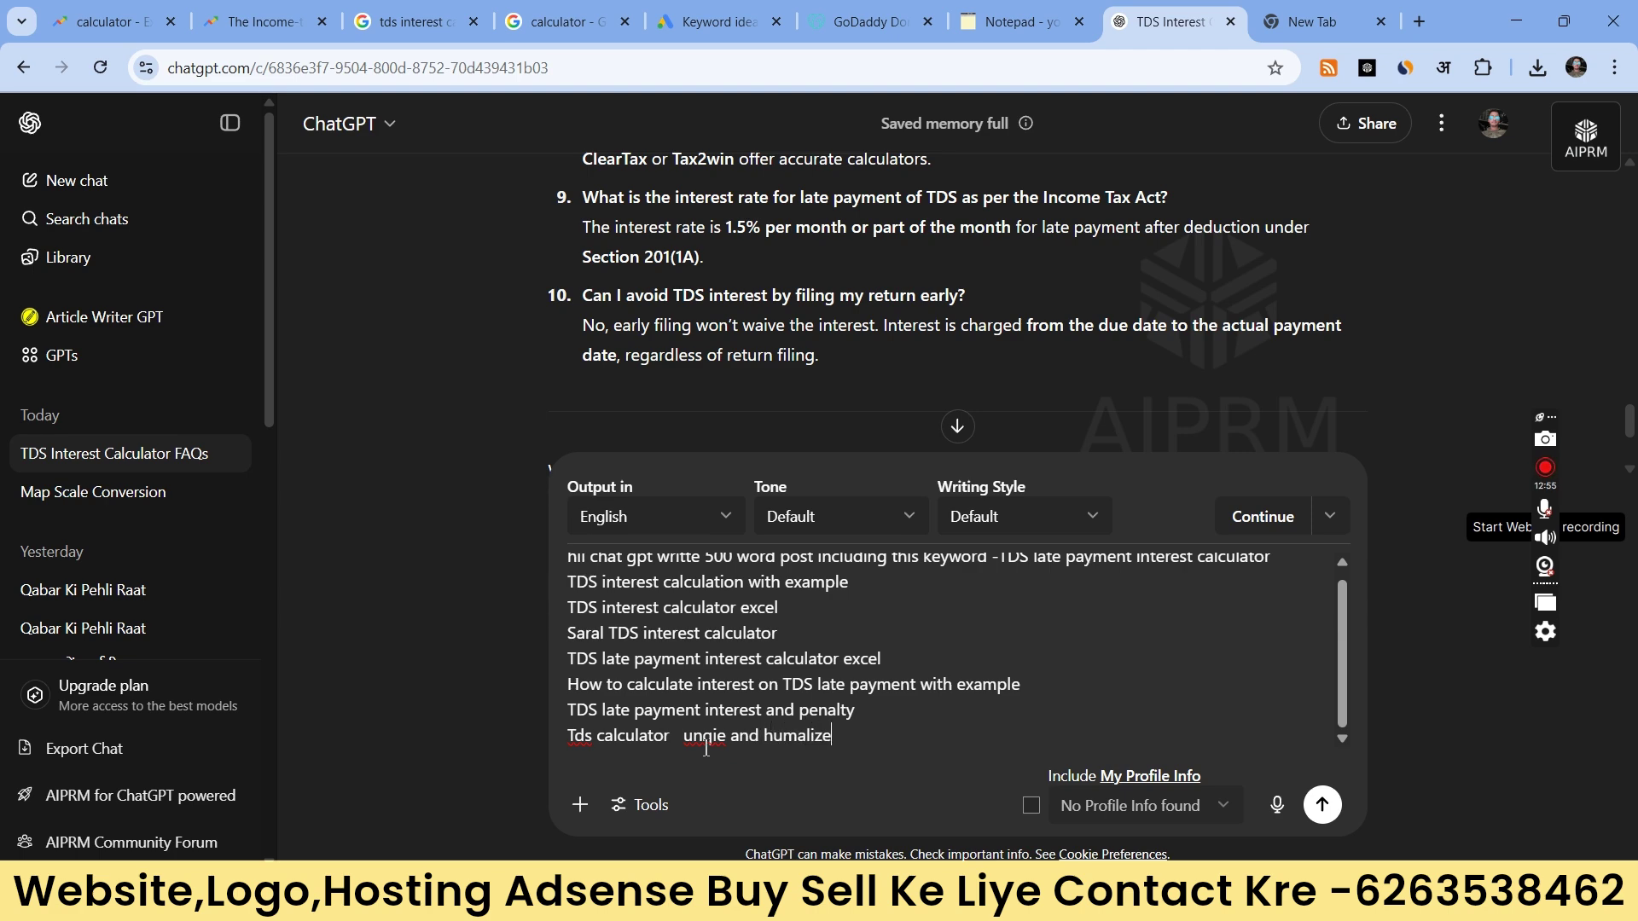
pyautogui.press('Return')
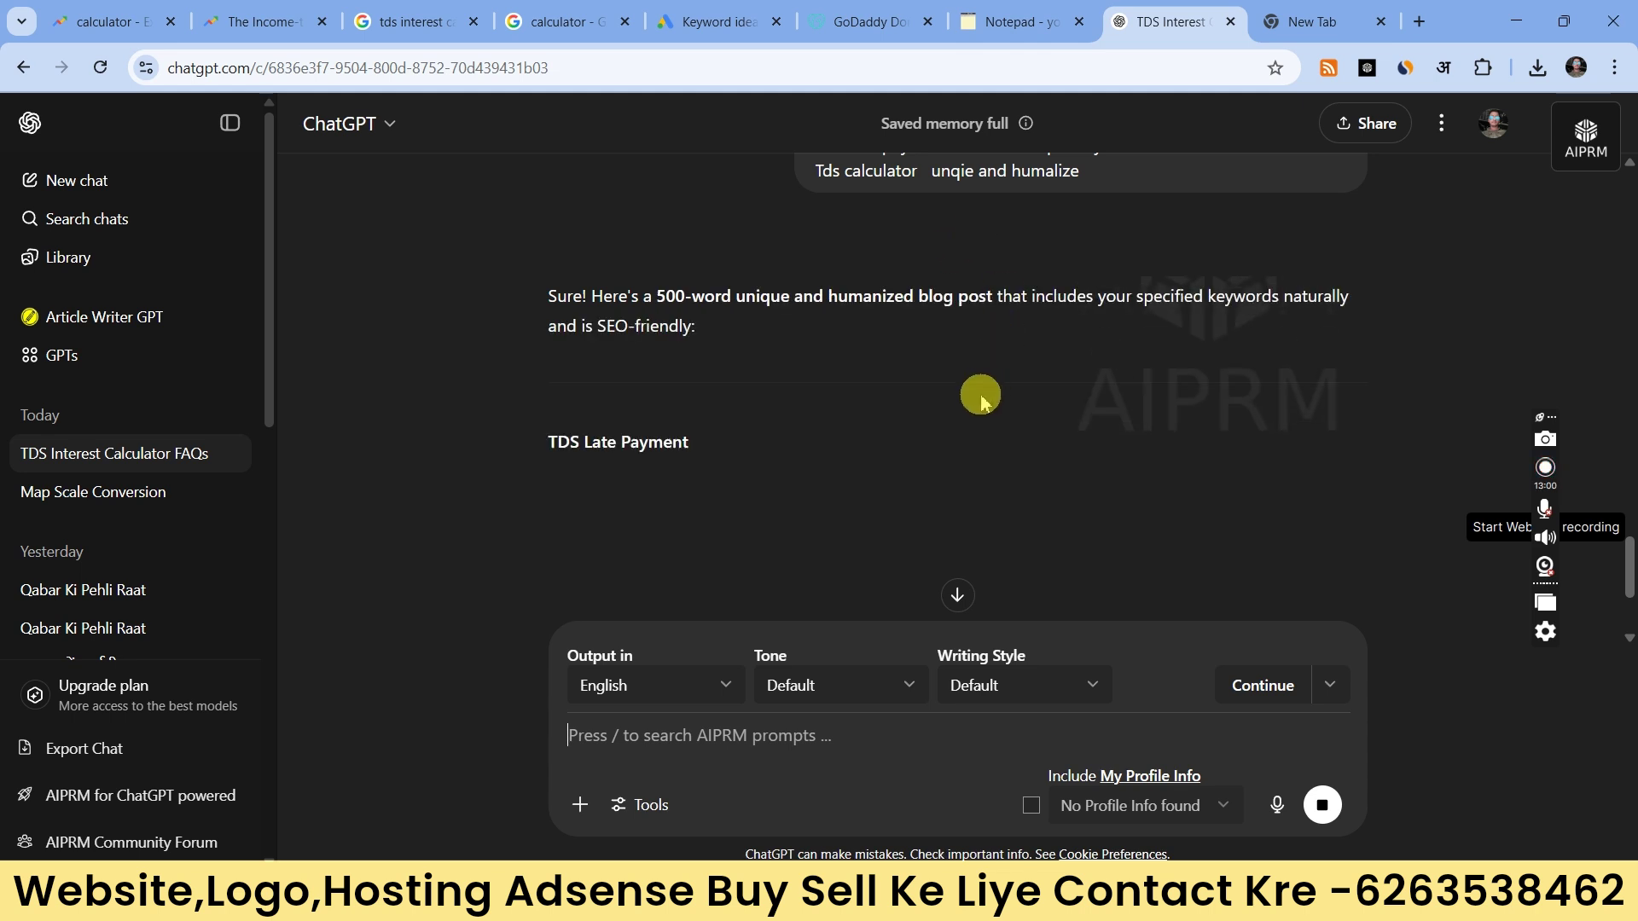
# Step: Copy the generated post from the "Paying TDS" introduction through the end of the "TDS Calculator – Make Life Easy" section
pyautogui.scroll(-3, 805, 329)
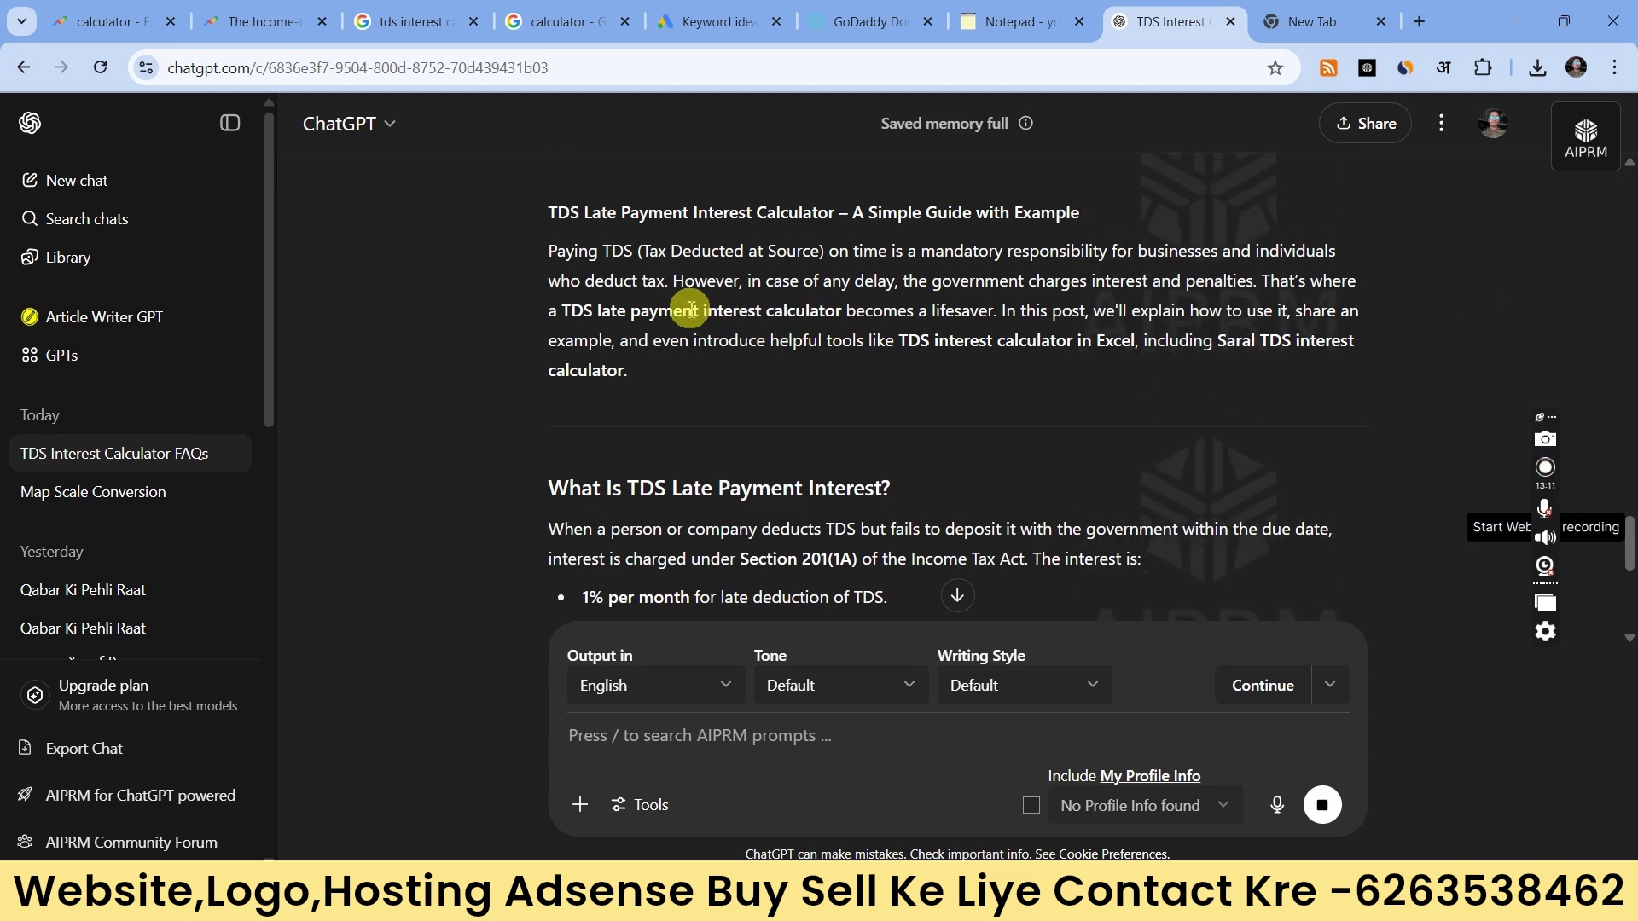
pyautogui.scroll(-3, 699, 315)
pyautogui.scroll(-3, 674, 314)
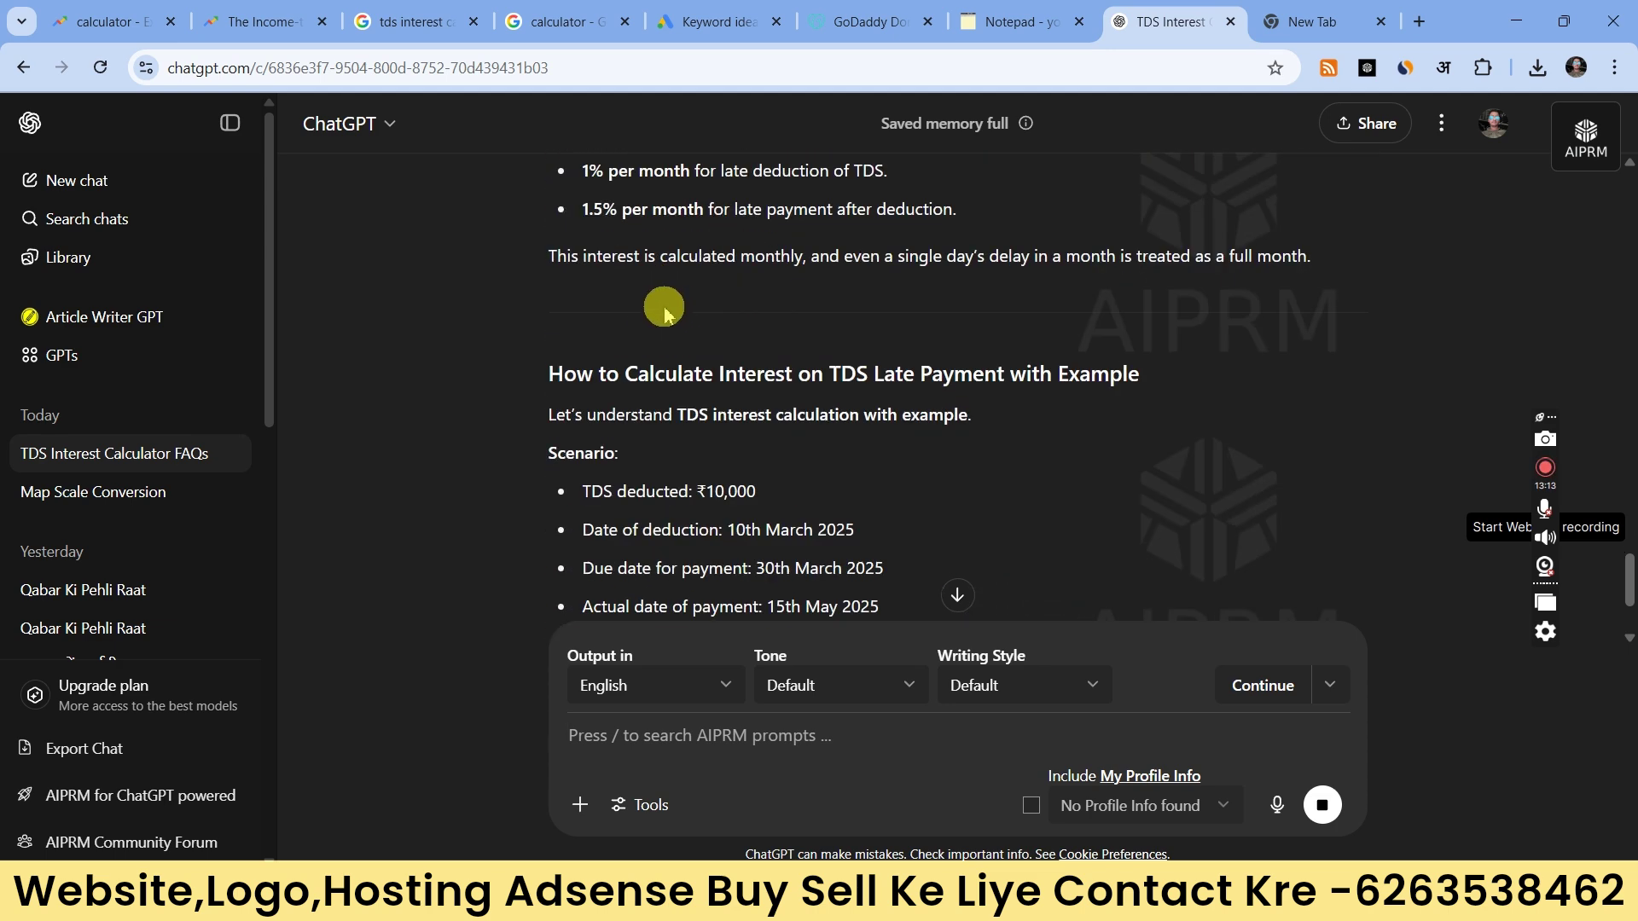
pyautogui.scroll(4, 653, 322)
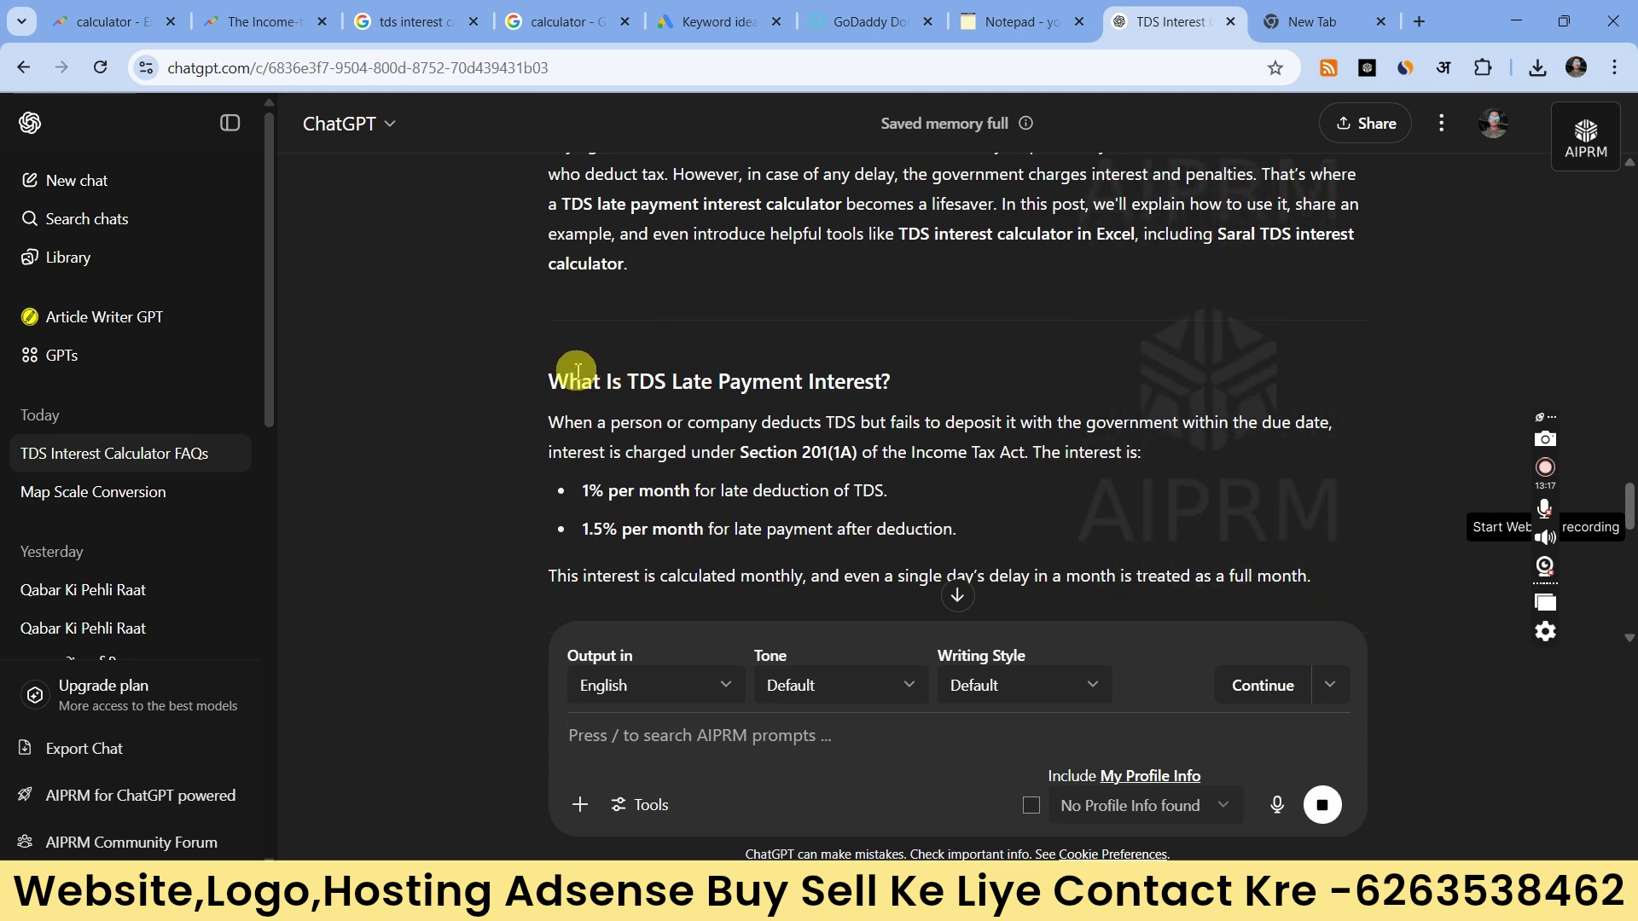
pyautogui.scroll(3, 563, 368)
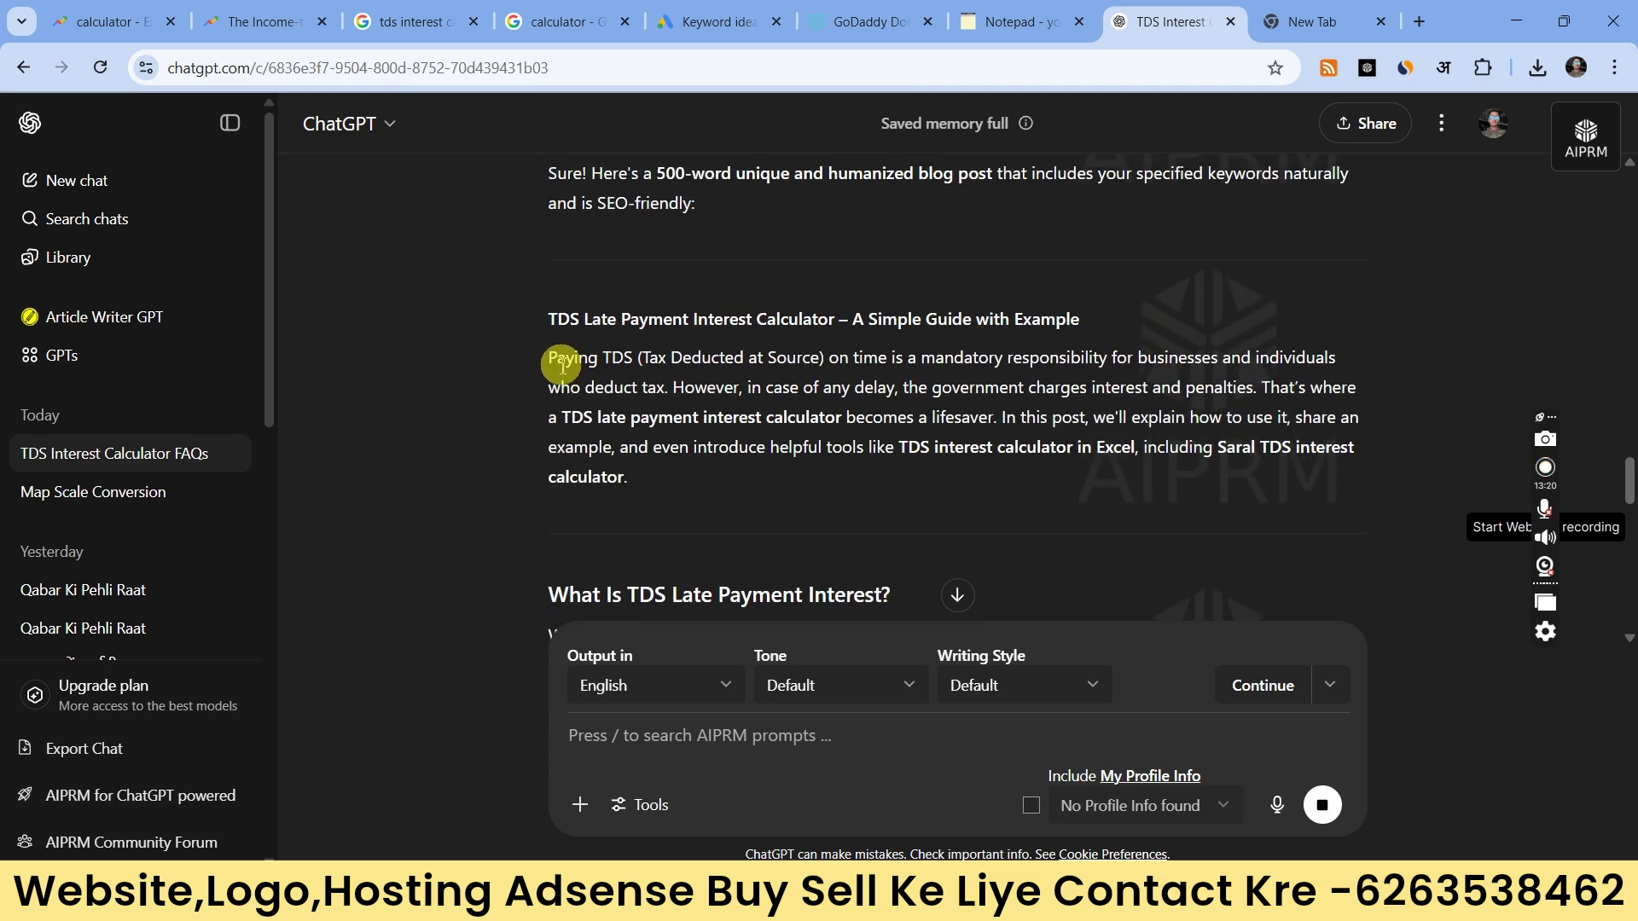
pyautogui.scroll(3, 559, 341)
pyautogui.scroll(-4, 568, 381)
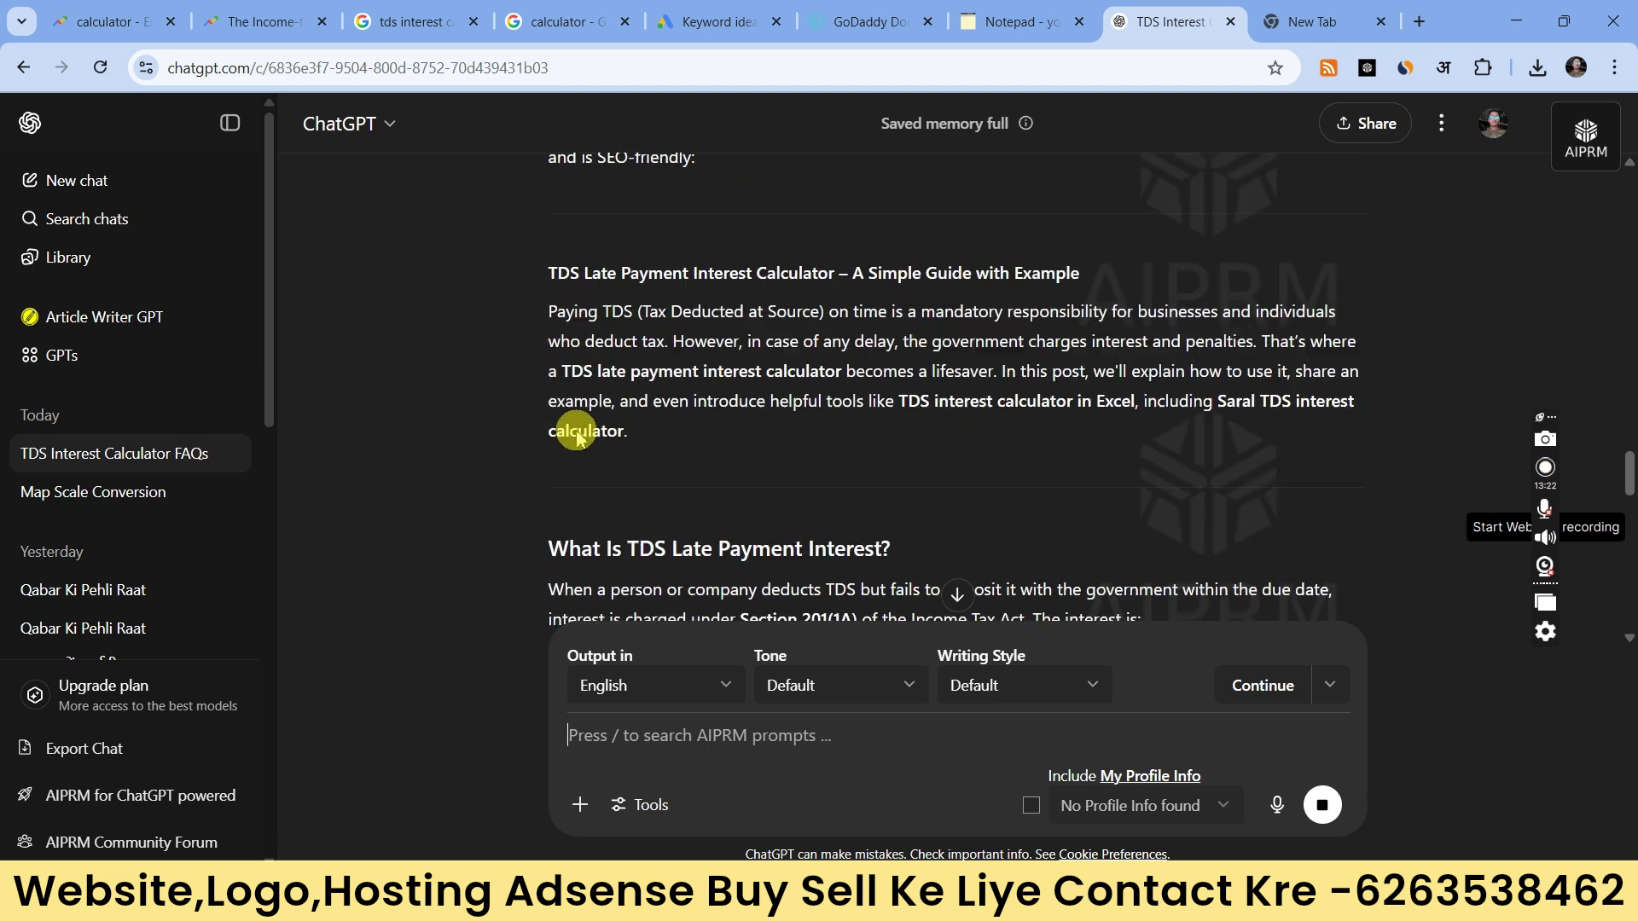
pyautogui.moveTo(553, 249); pyautogui.dragTo(906, 326)
pyautogui.scroll(-5, 909, 333)
pyautogui.scroll(-10, 904, 324)
pyautogui.scroll(-9, 911, 326)
pyautogui.scroll(2, 907, 325)
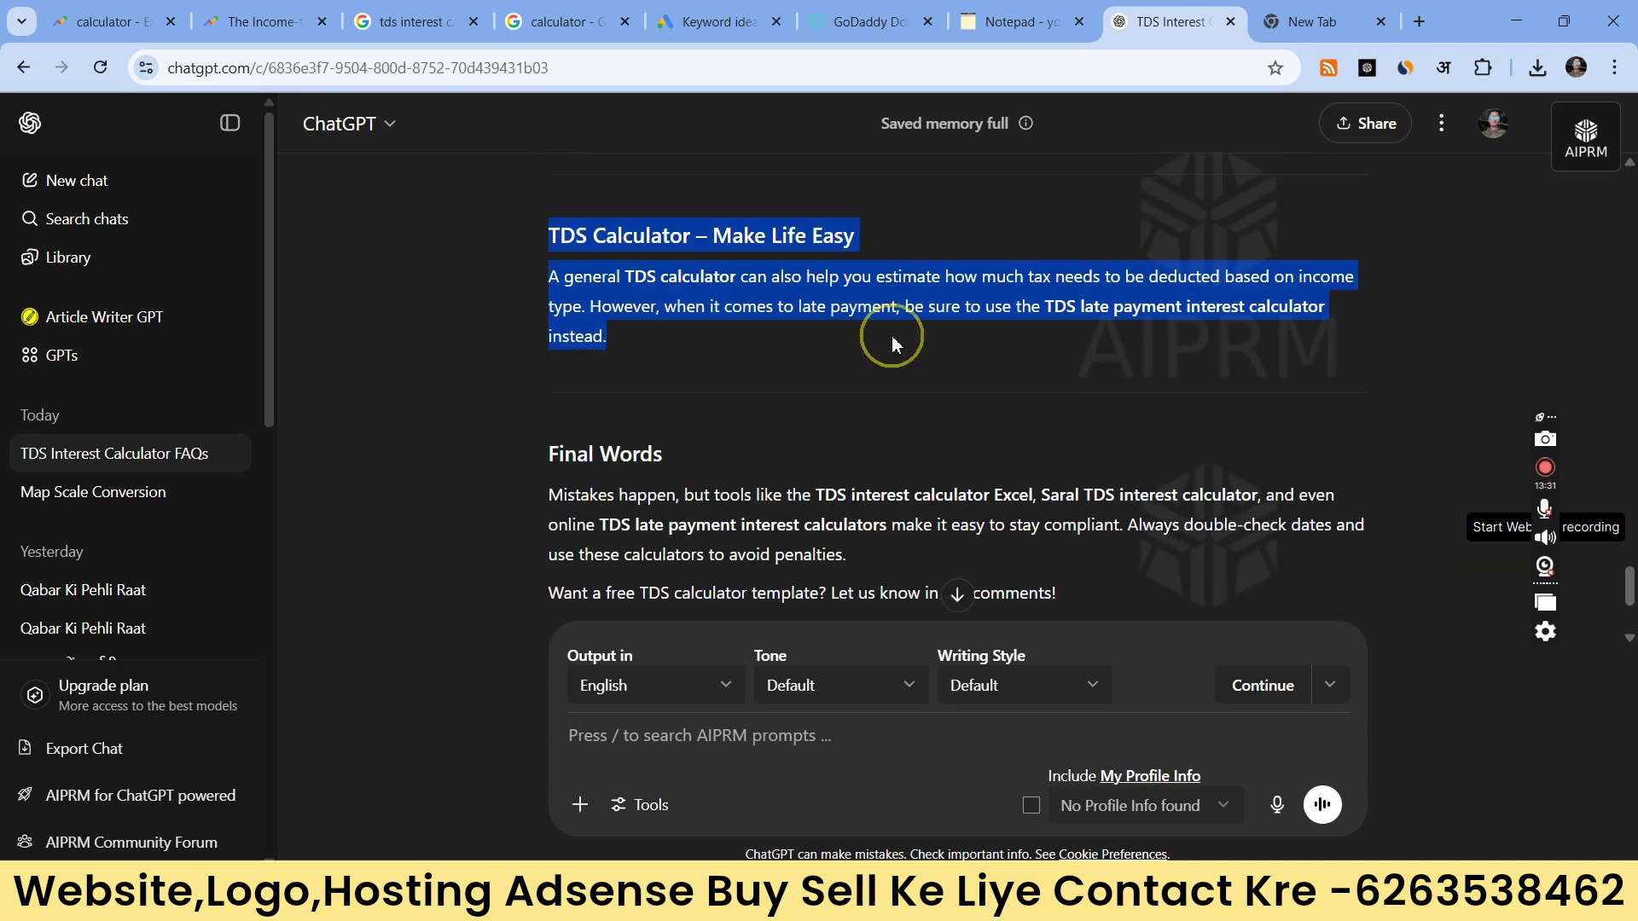
pyautogui.rightClick(929, 309)
pyautogui.click(972, 318)
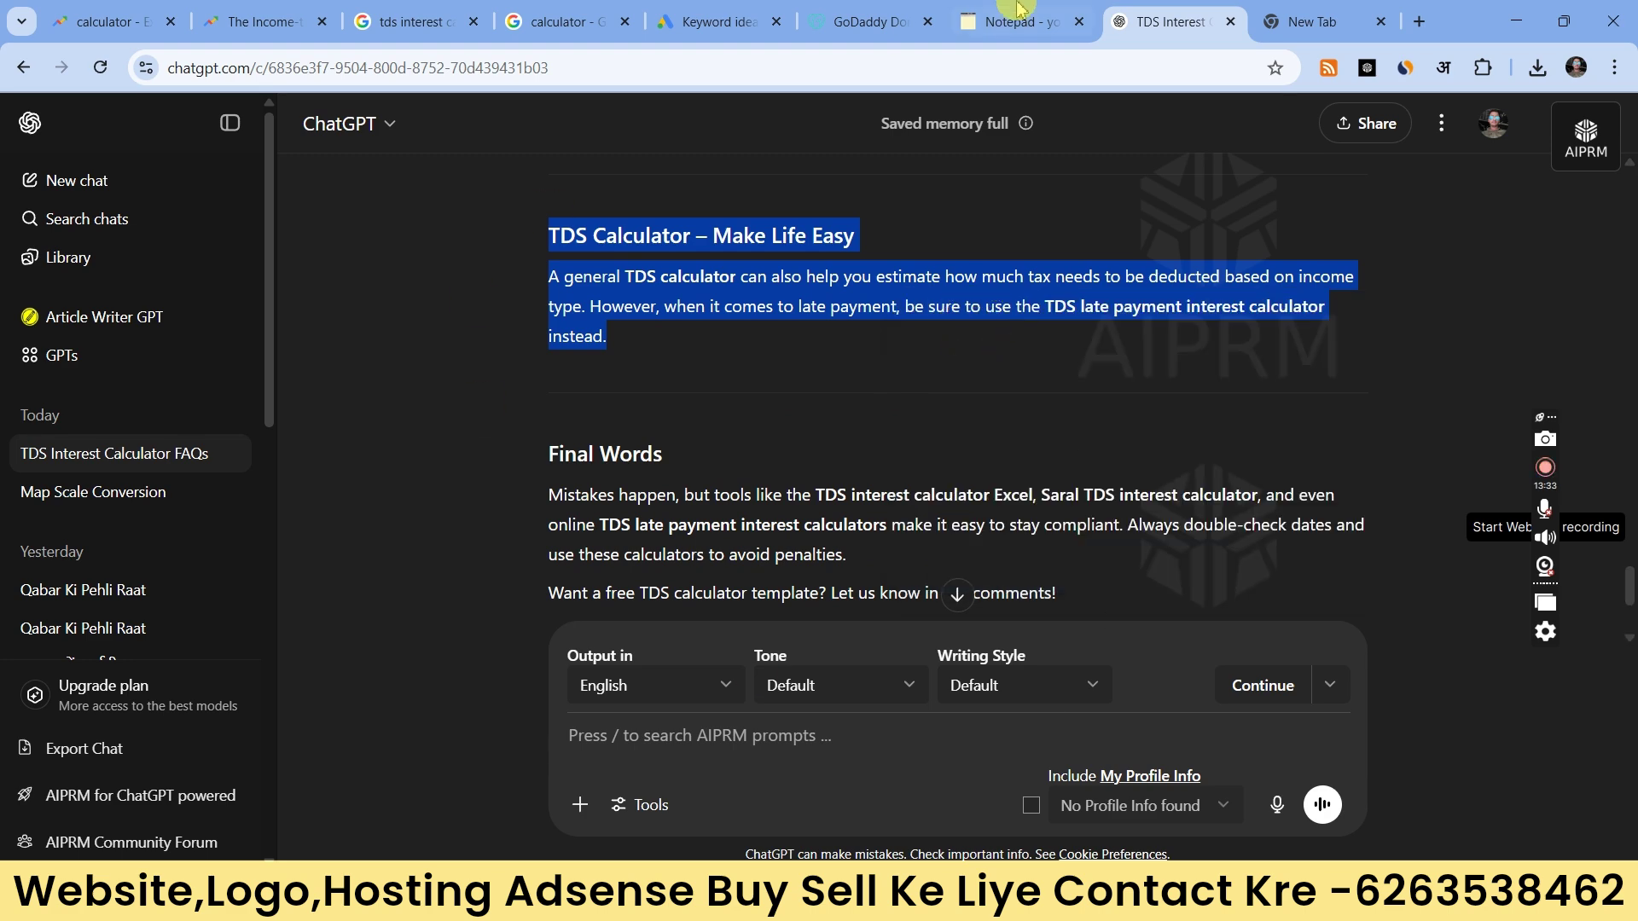
# Step: Paste the copied post into the Notepad note between the domain line and the FAQs, leaving a blank line after the domain
pyautogui.click(1018, 11)
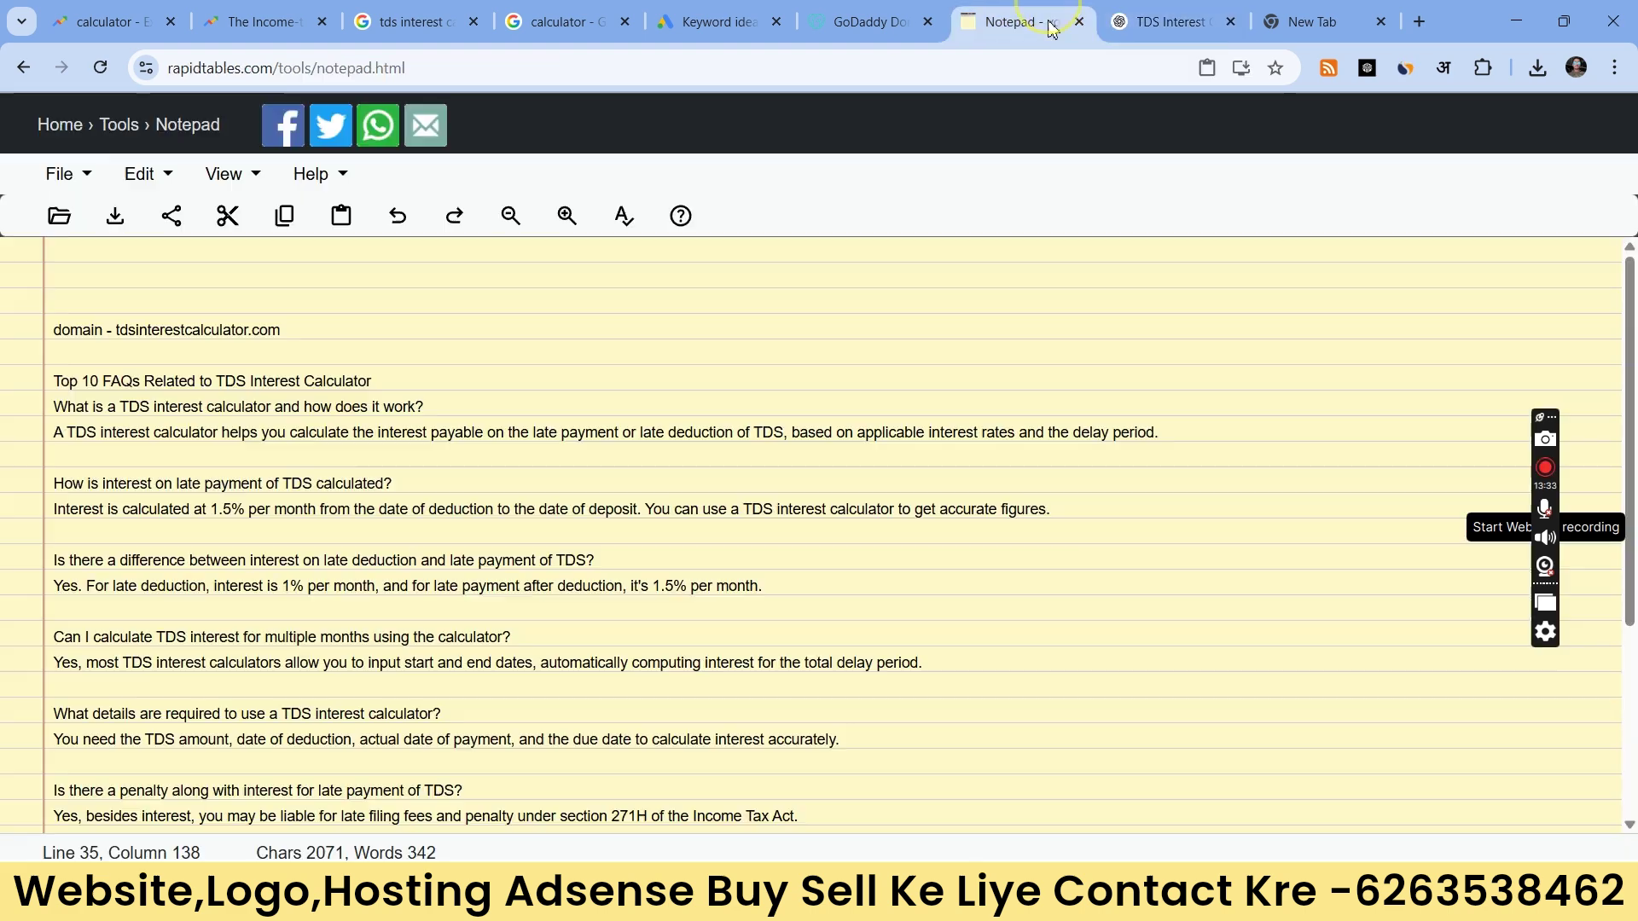
pyautogui.click(306, 338)
pyautogui.press('Return')
pyautogui.press('Return')
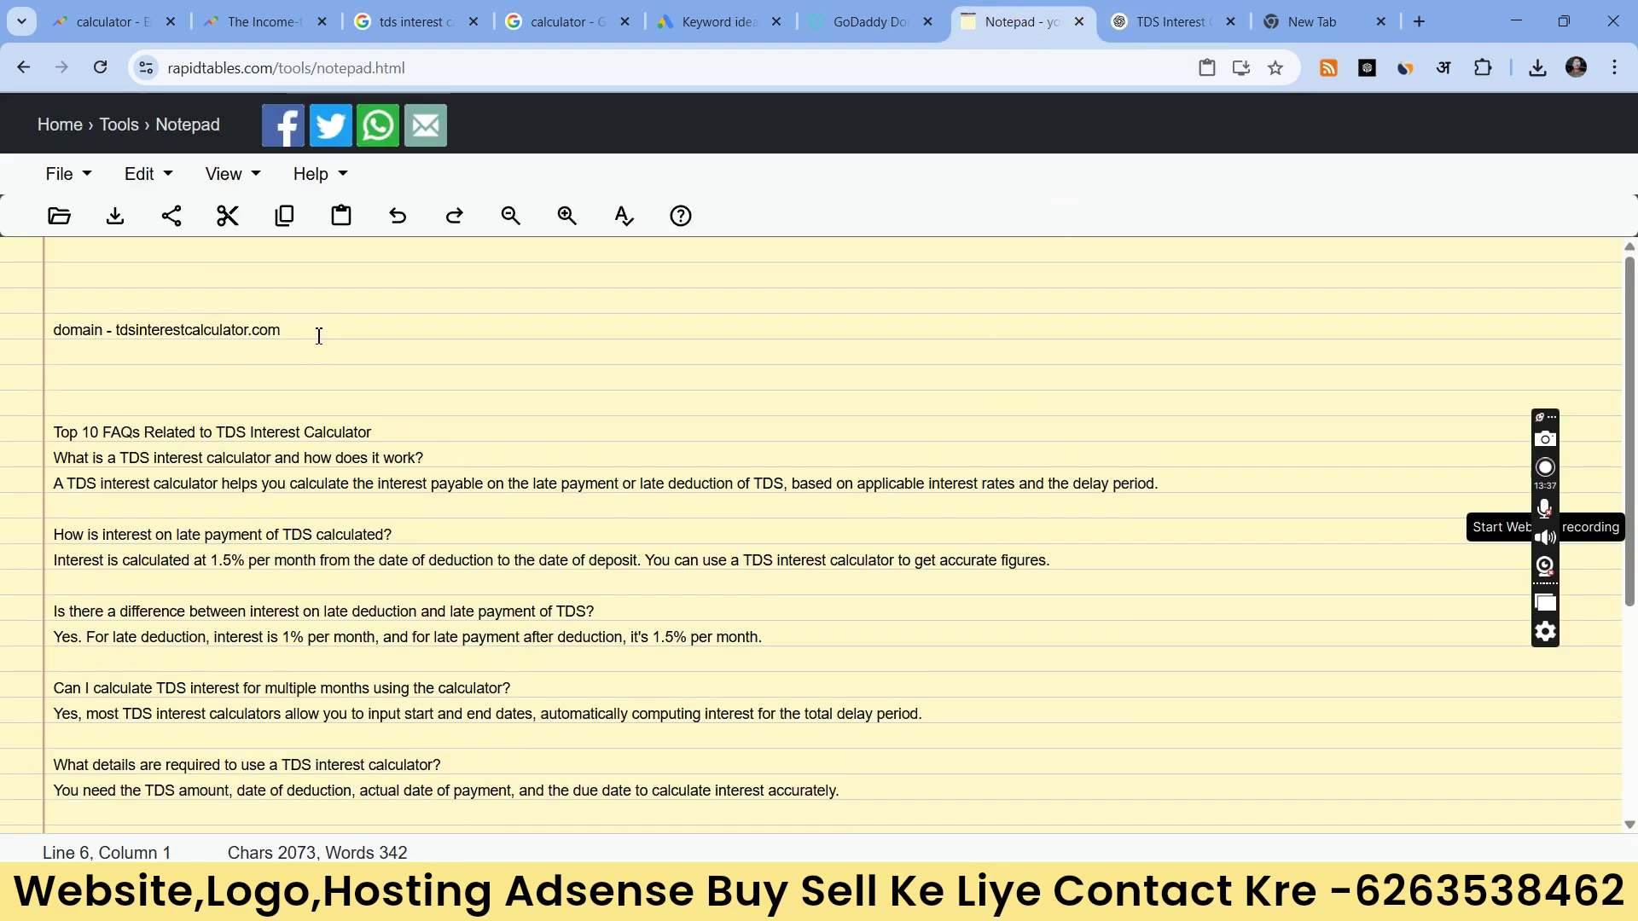
pyautogui.hotkey('ctrl', 'v')
pyautogui.scroll(10, 420, 358)
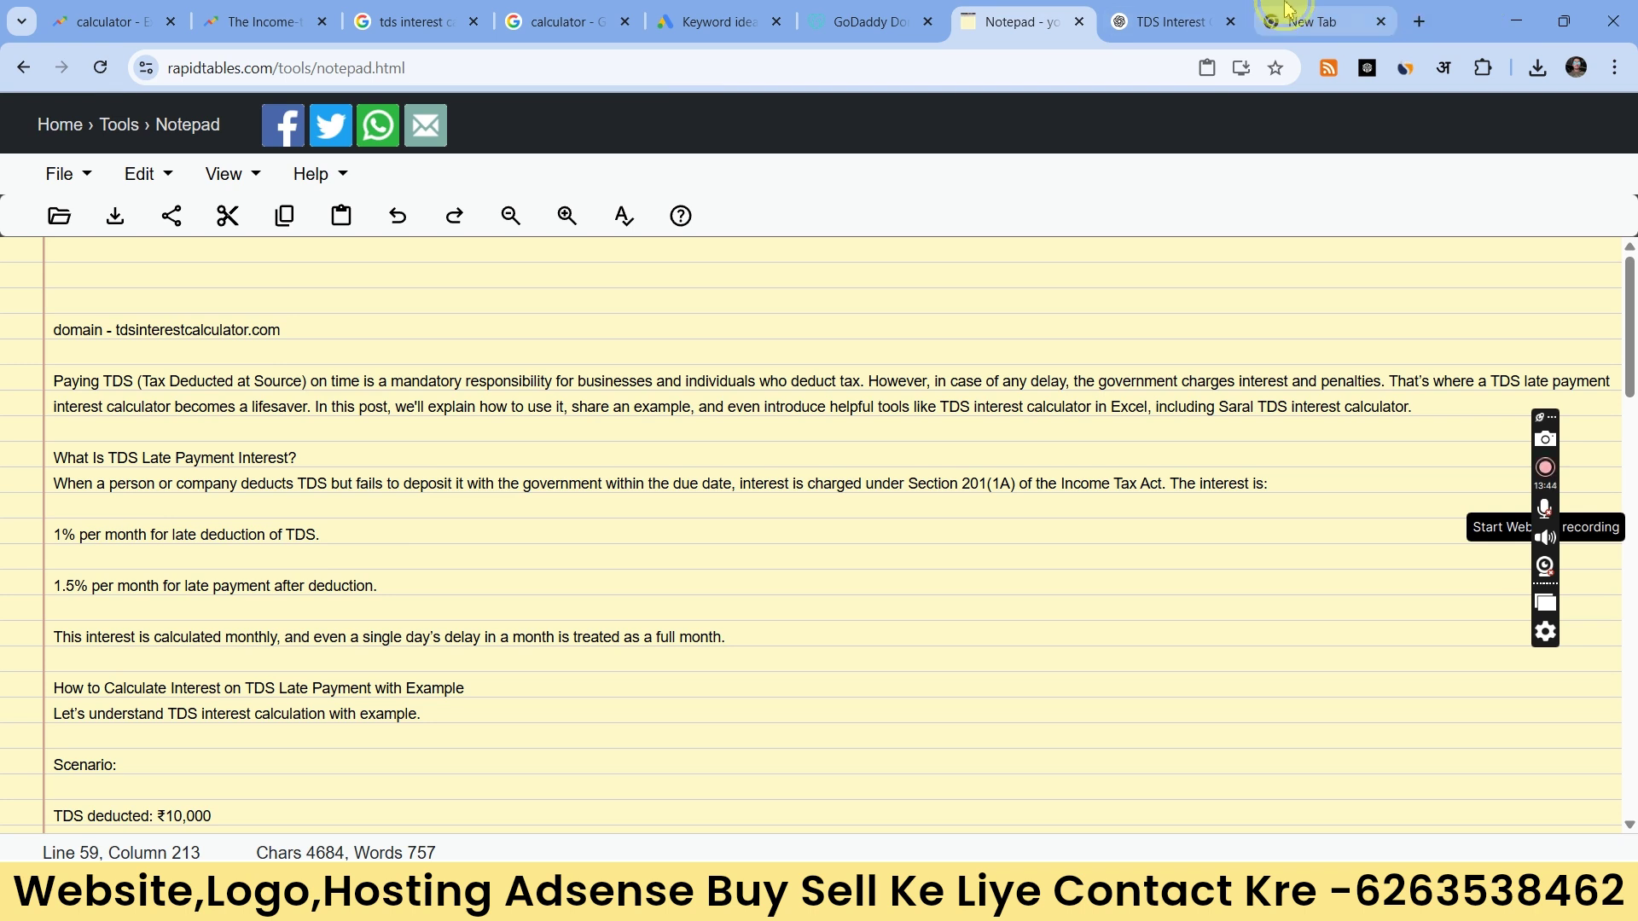
# Step: Enter hostinger.com as the address in the empty new tab
pyautogui.click(1318, 22)
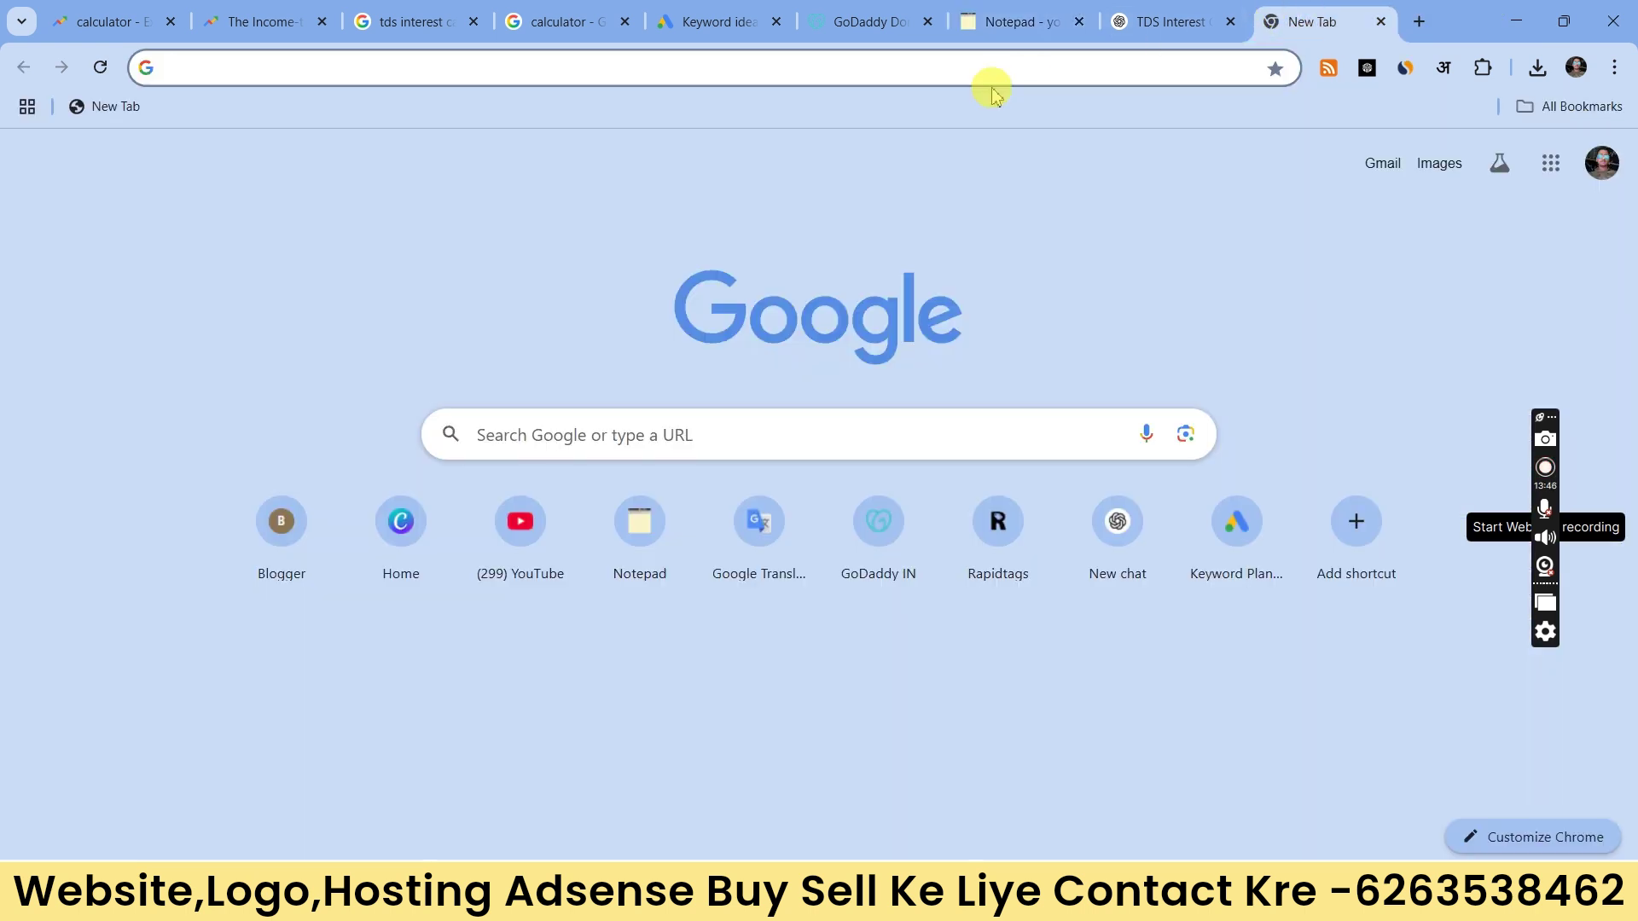
pyautogui.click(718, 73)
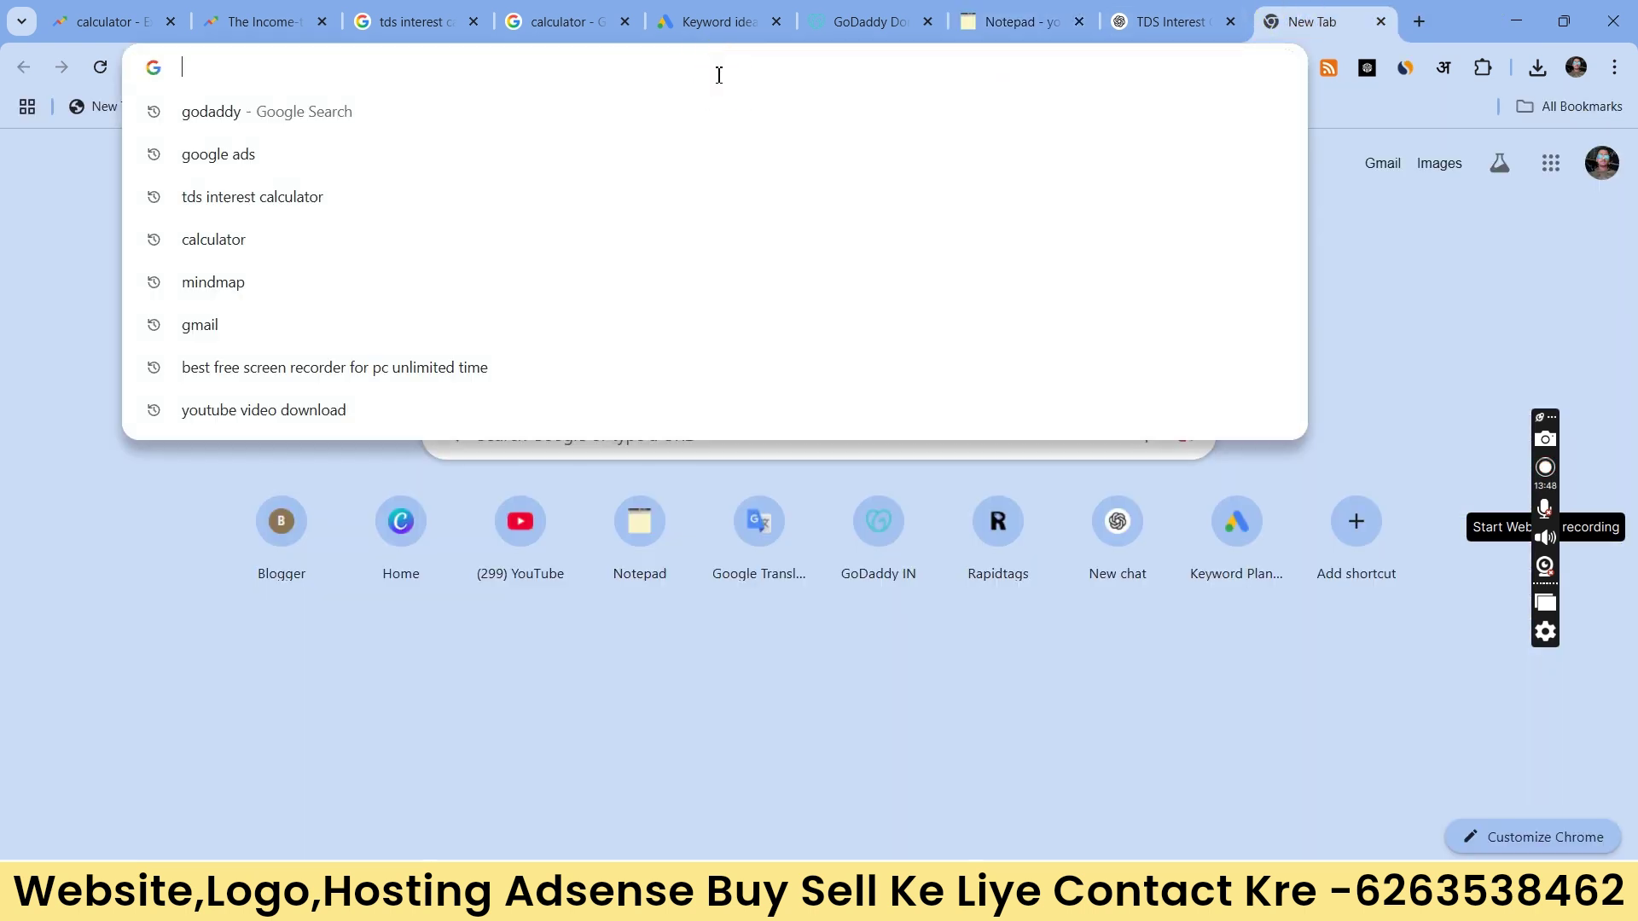
pyautogui.write('hostinger.com')
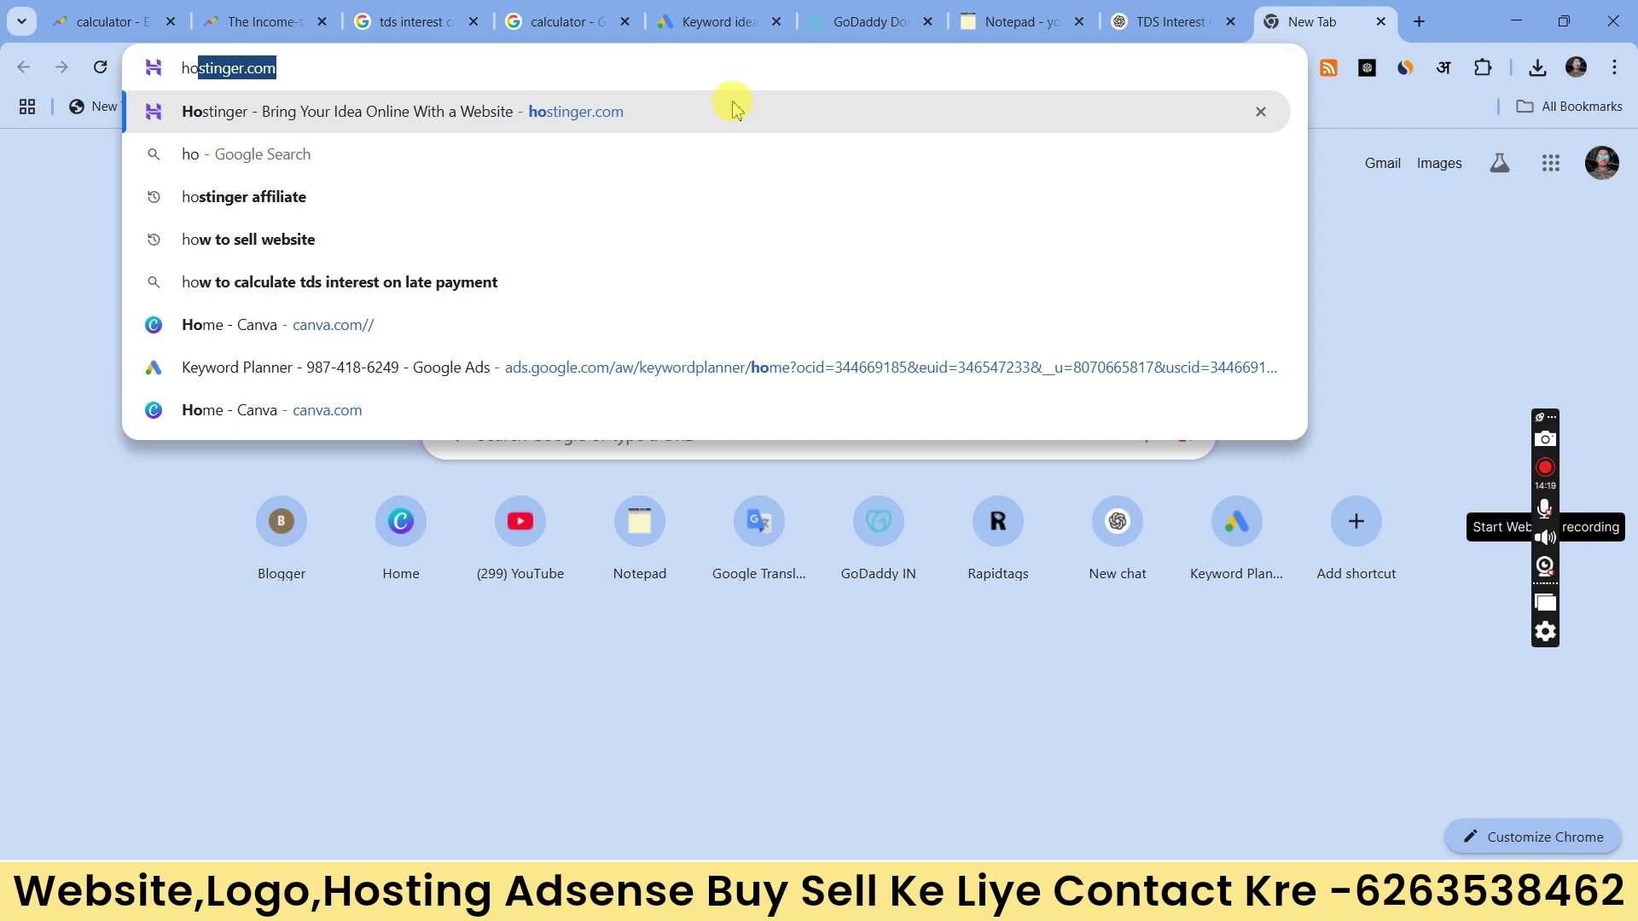
# Step: Return to the Notepad note and select the post's opening, from the "Paying TDS" paragraph through the 1.5% per month line
pyautogui.click(1011, 22)
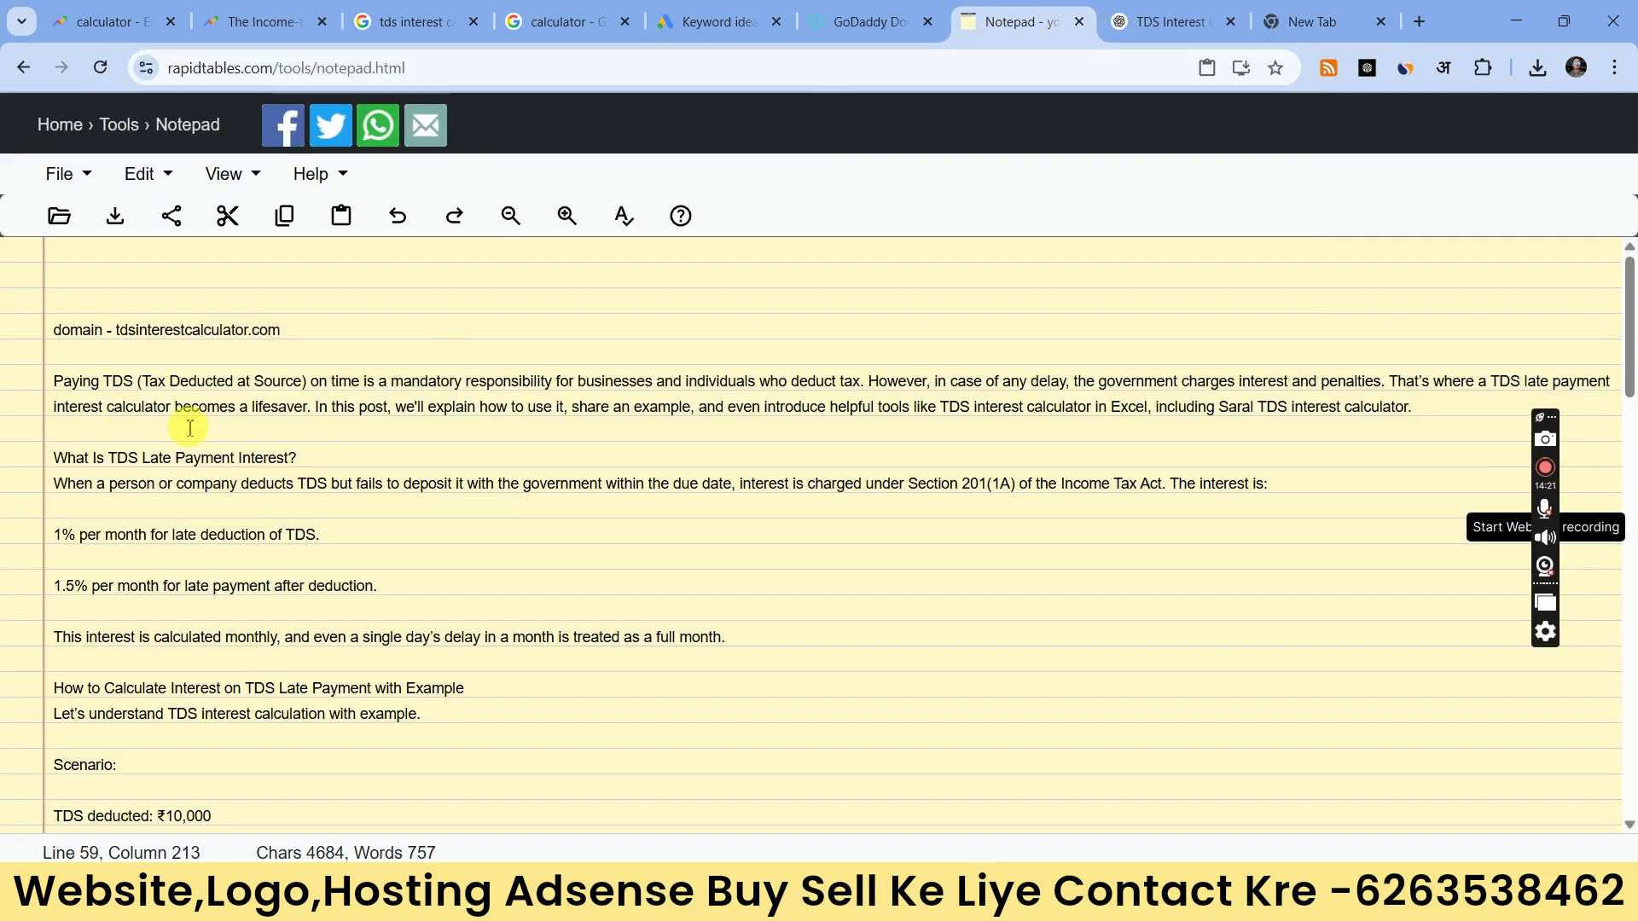
pyautogui.moveTo(54, 381); pyautogui.dragTo(833, 576)
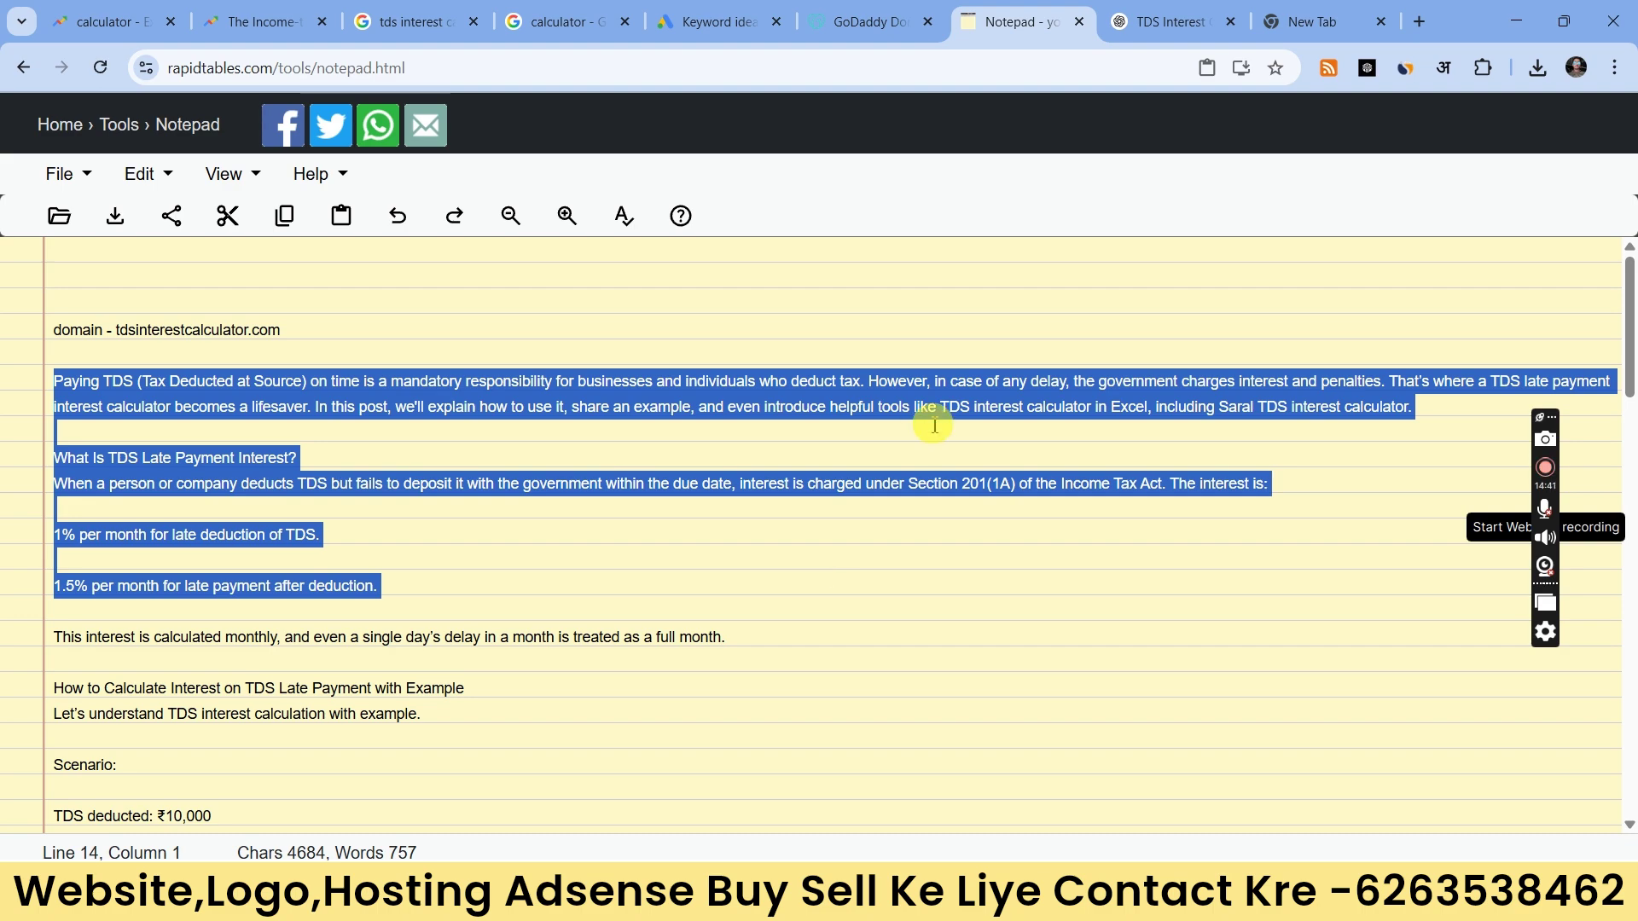
# Step: Open the ClearTax TDS late payment interest result and examine its calculator fields, explanatory text and formula section
pyautogui.click(418, 24)
pyautogui.scroll(20, 421, 212)
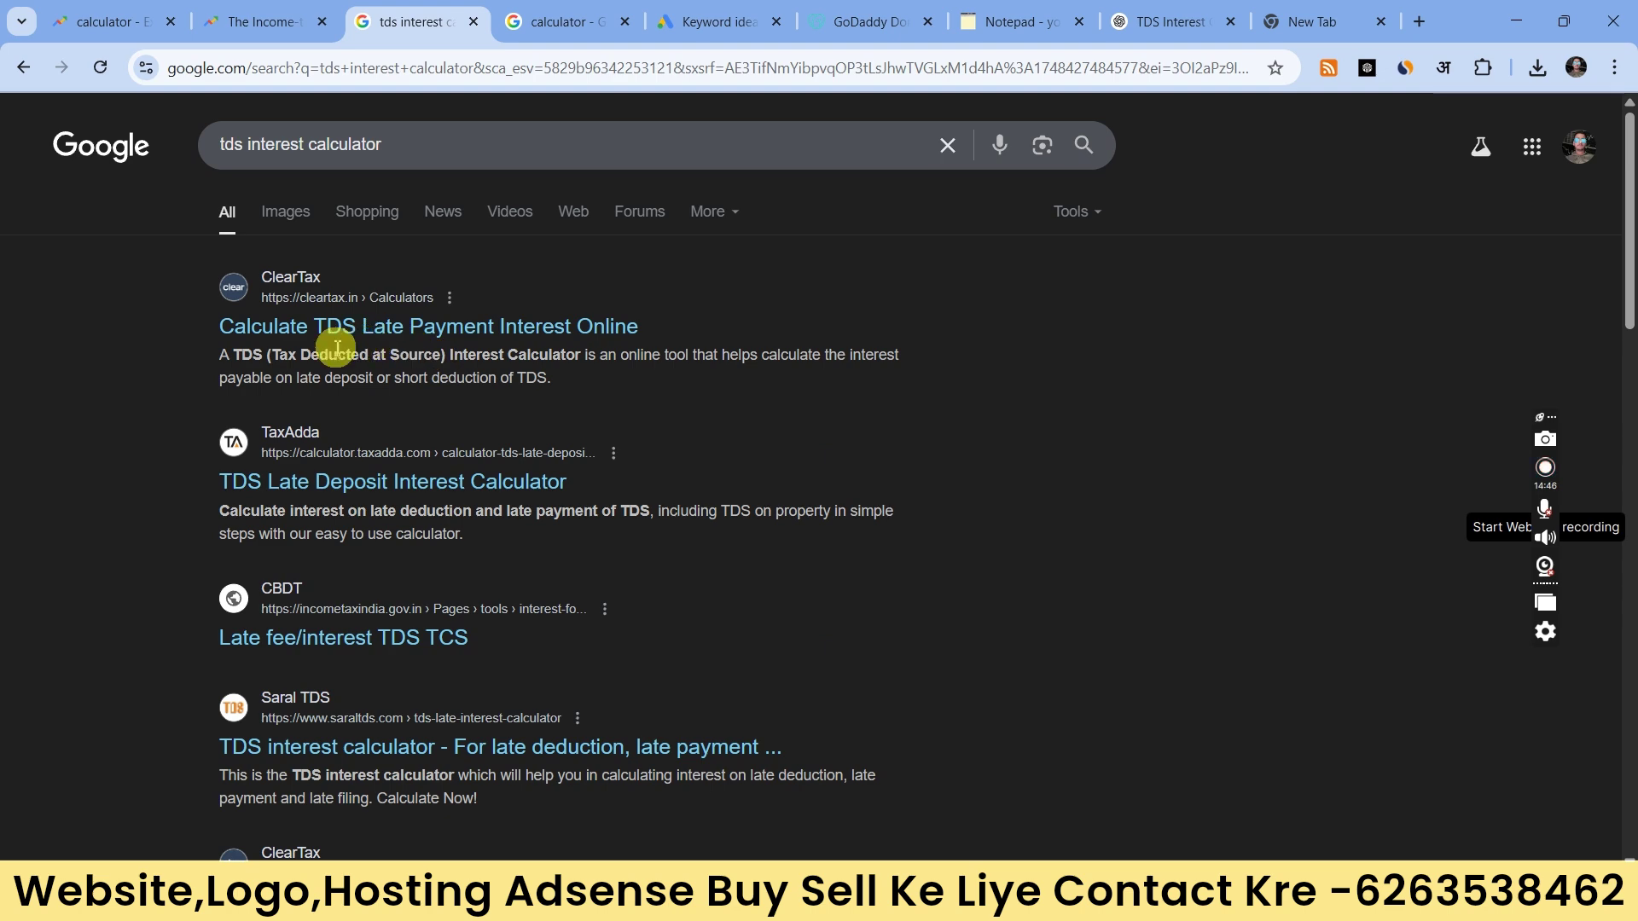
pyautogui.click(398, 338)
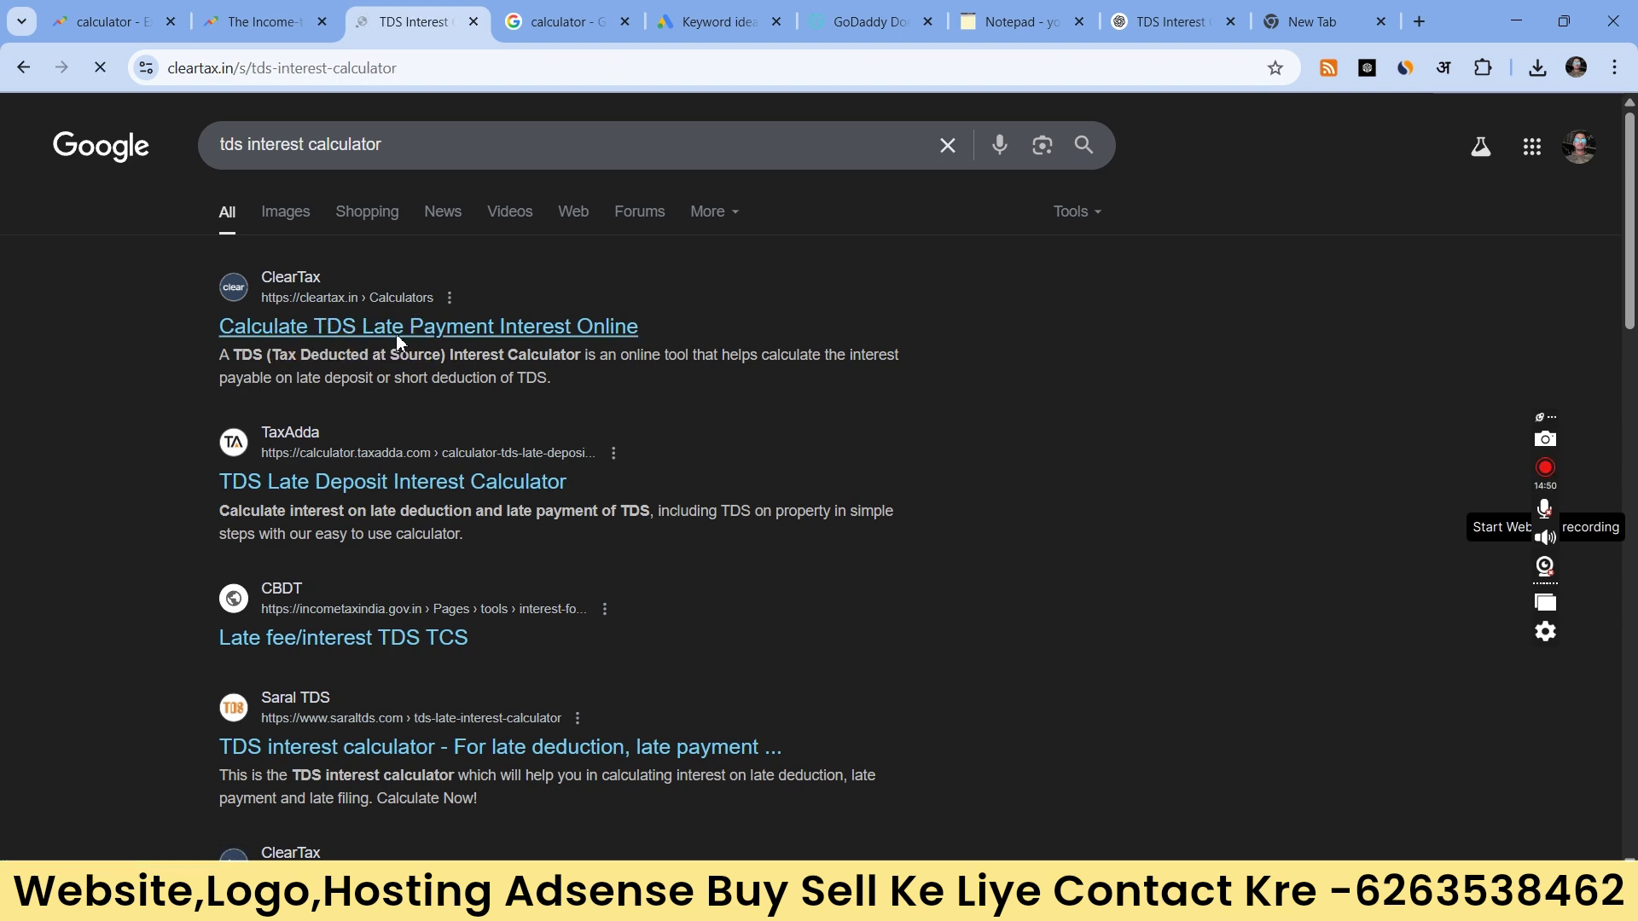
pyautogui.scroll(-15, 395, 343)
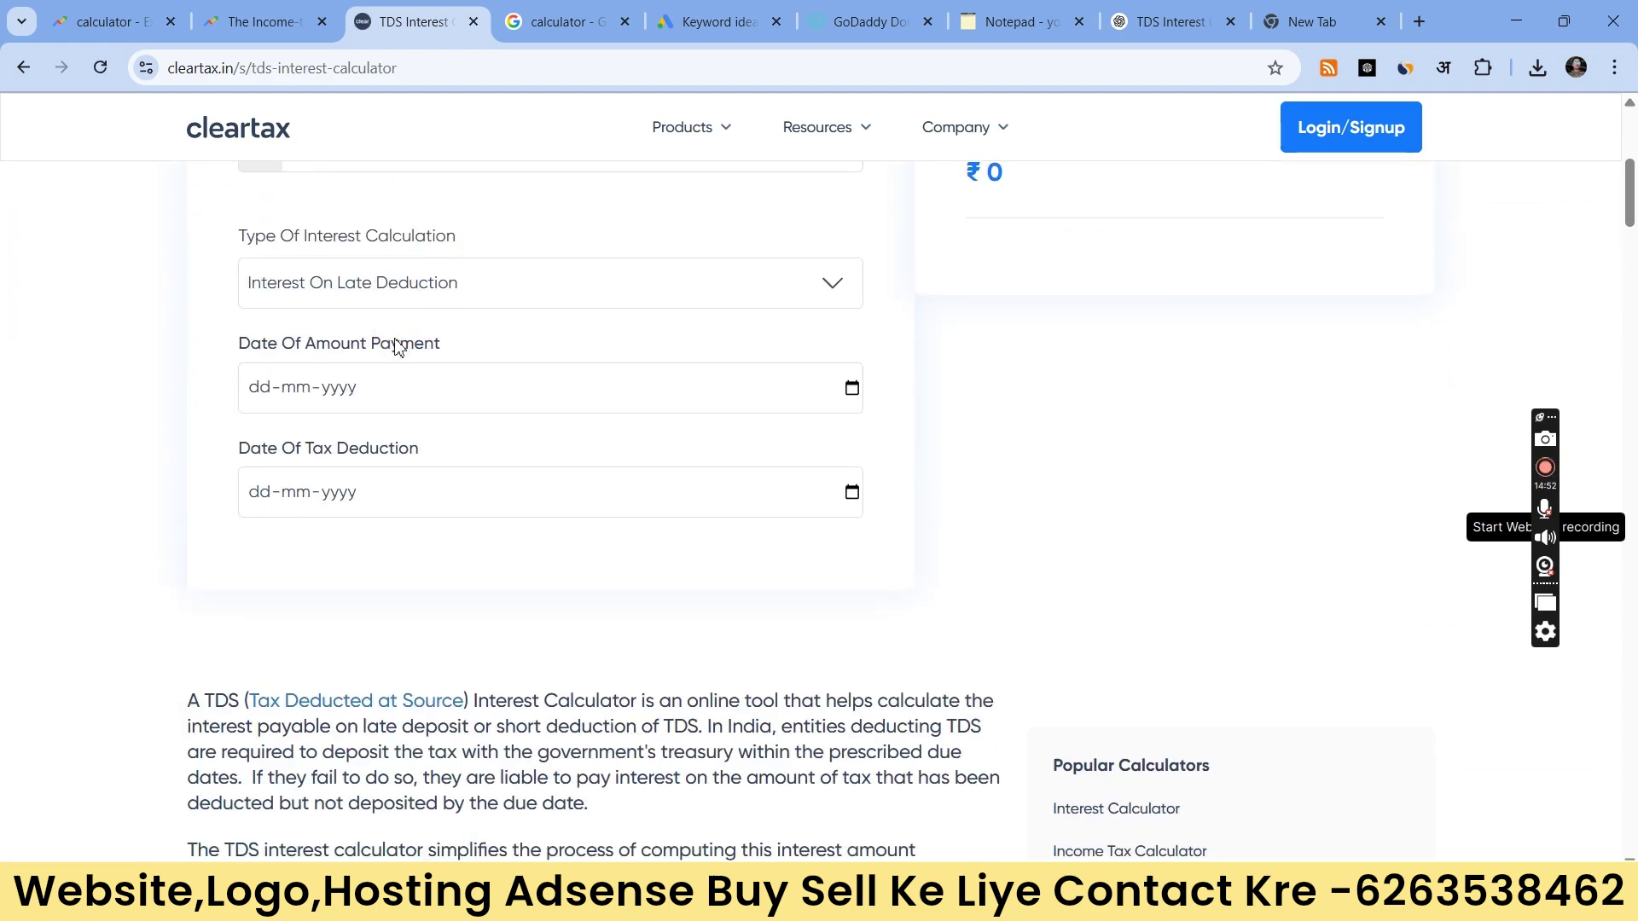
pyautogui.scroll(-20, 399, 340)
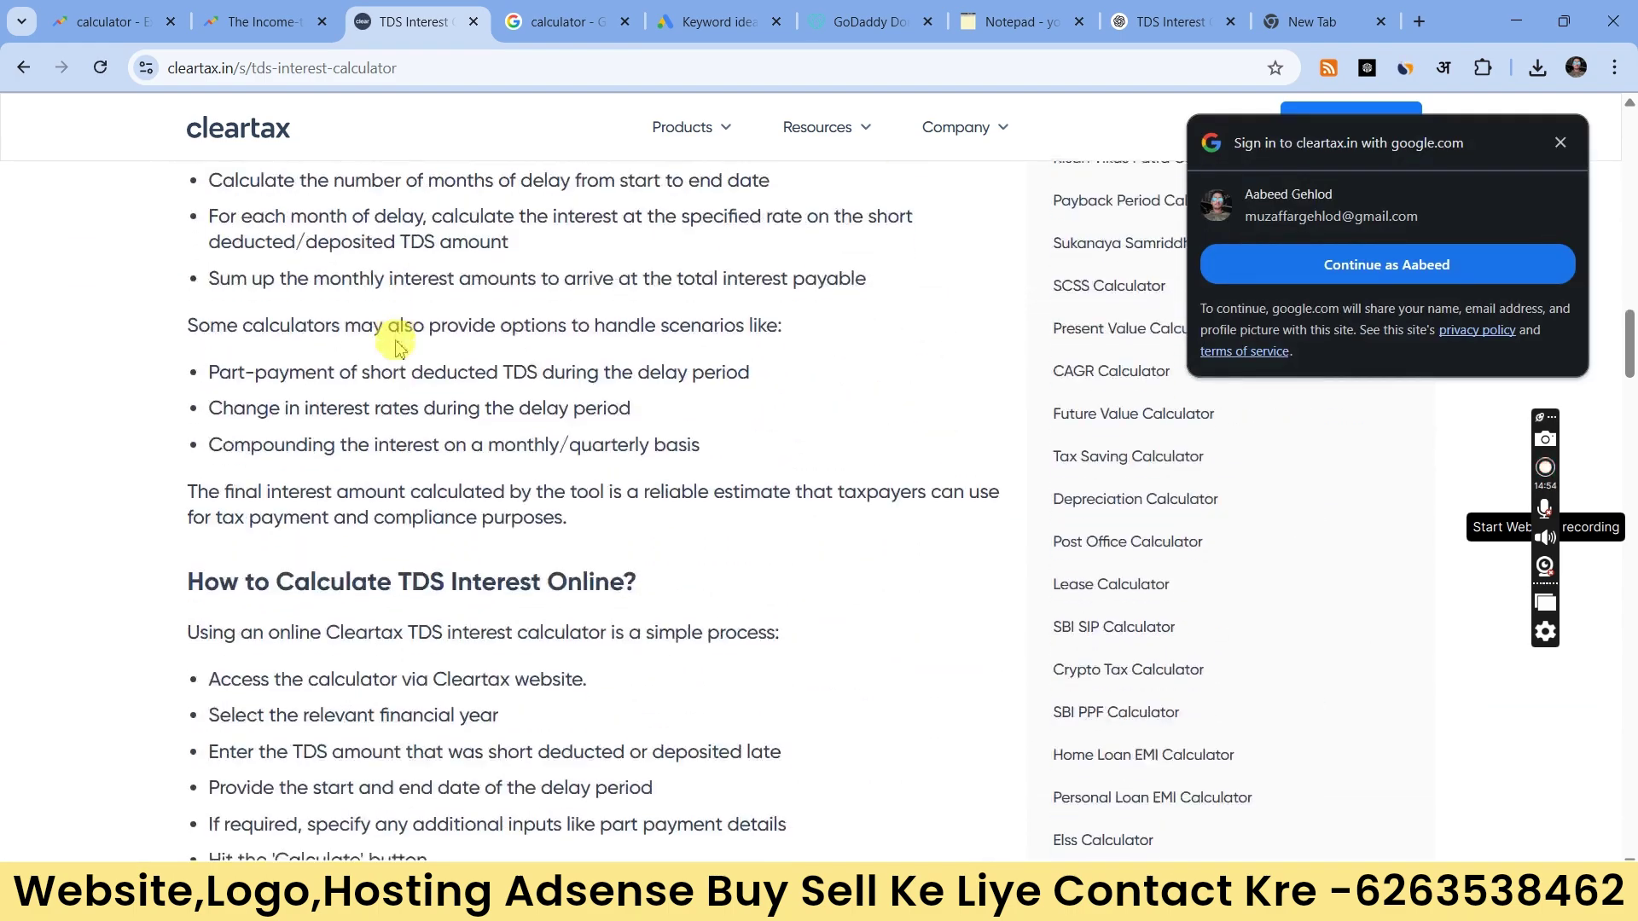
pyautogui.scroll(20, 400, 342)
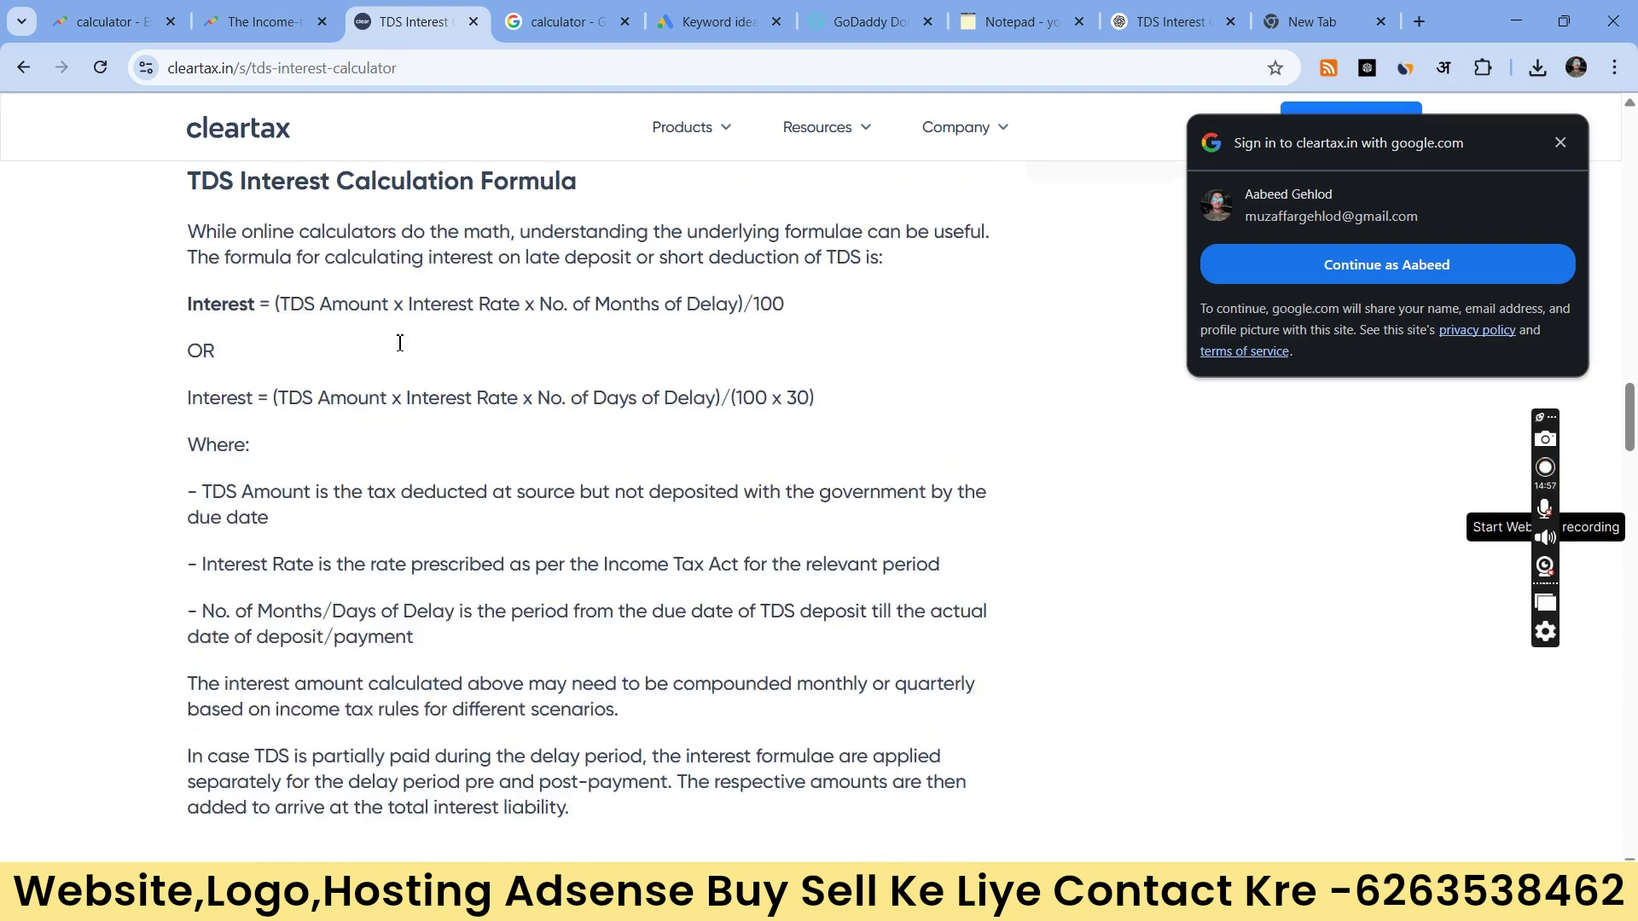
pyautogui.scroll(1, 391, 342)
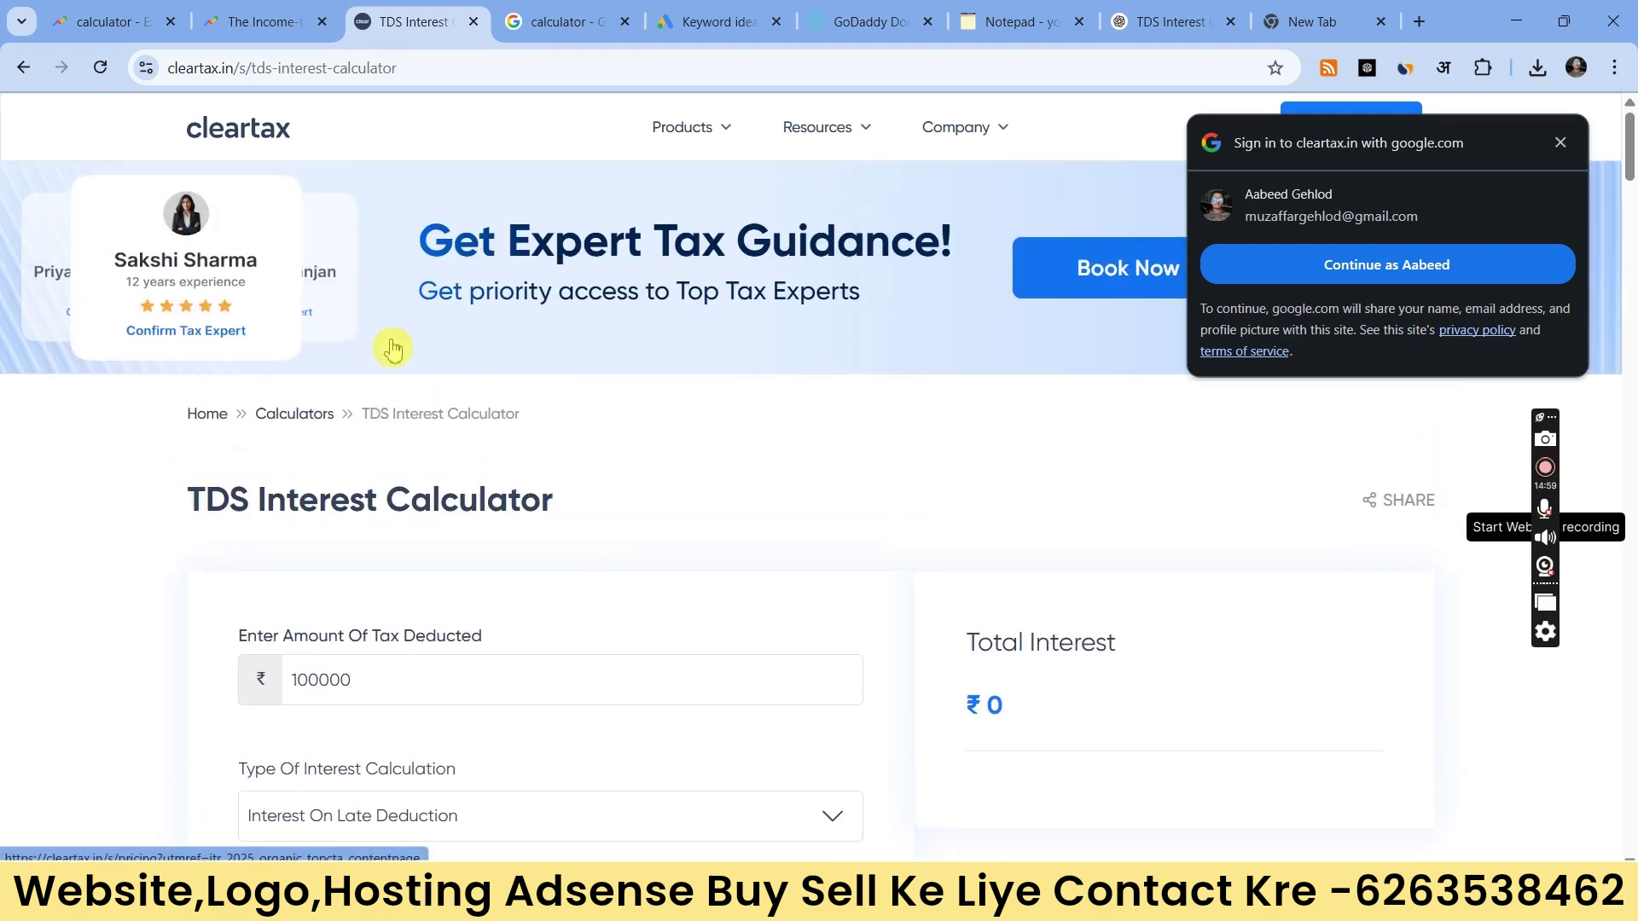
# Step: Return to the Notepad note and put "my" in front of the domain line
pyautogui.click(1019, 21)
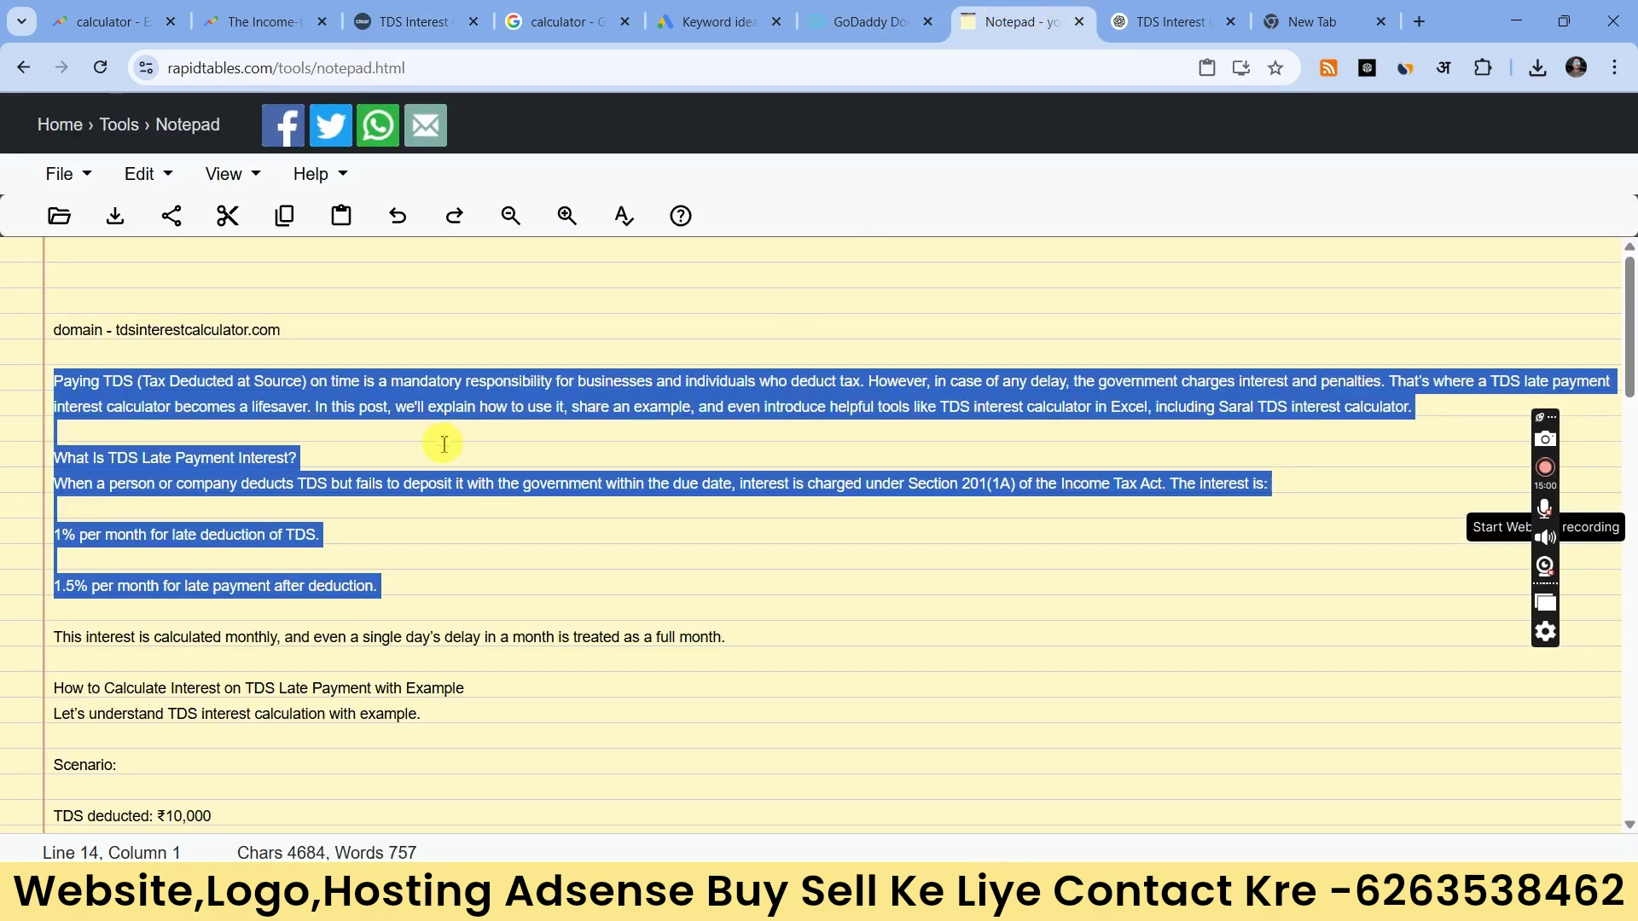
pyautogui.click(186, 330)
pyautogui.click(53, 332)
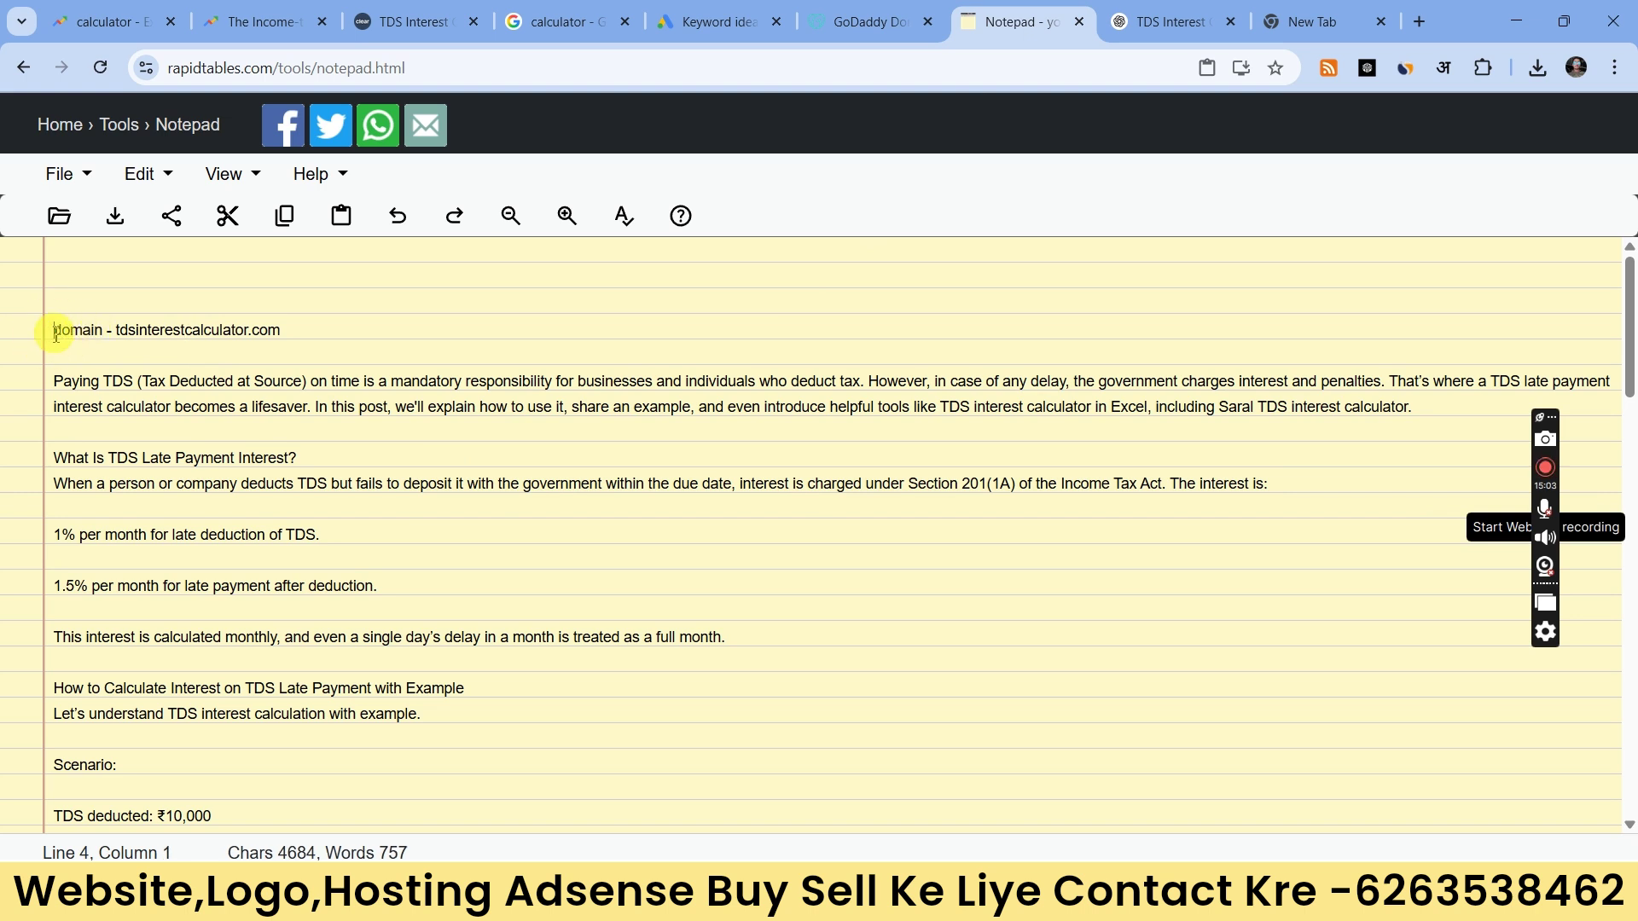
pyautogui.write('my')
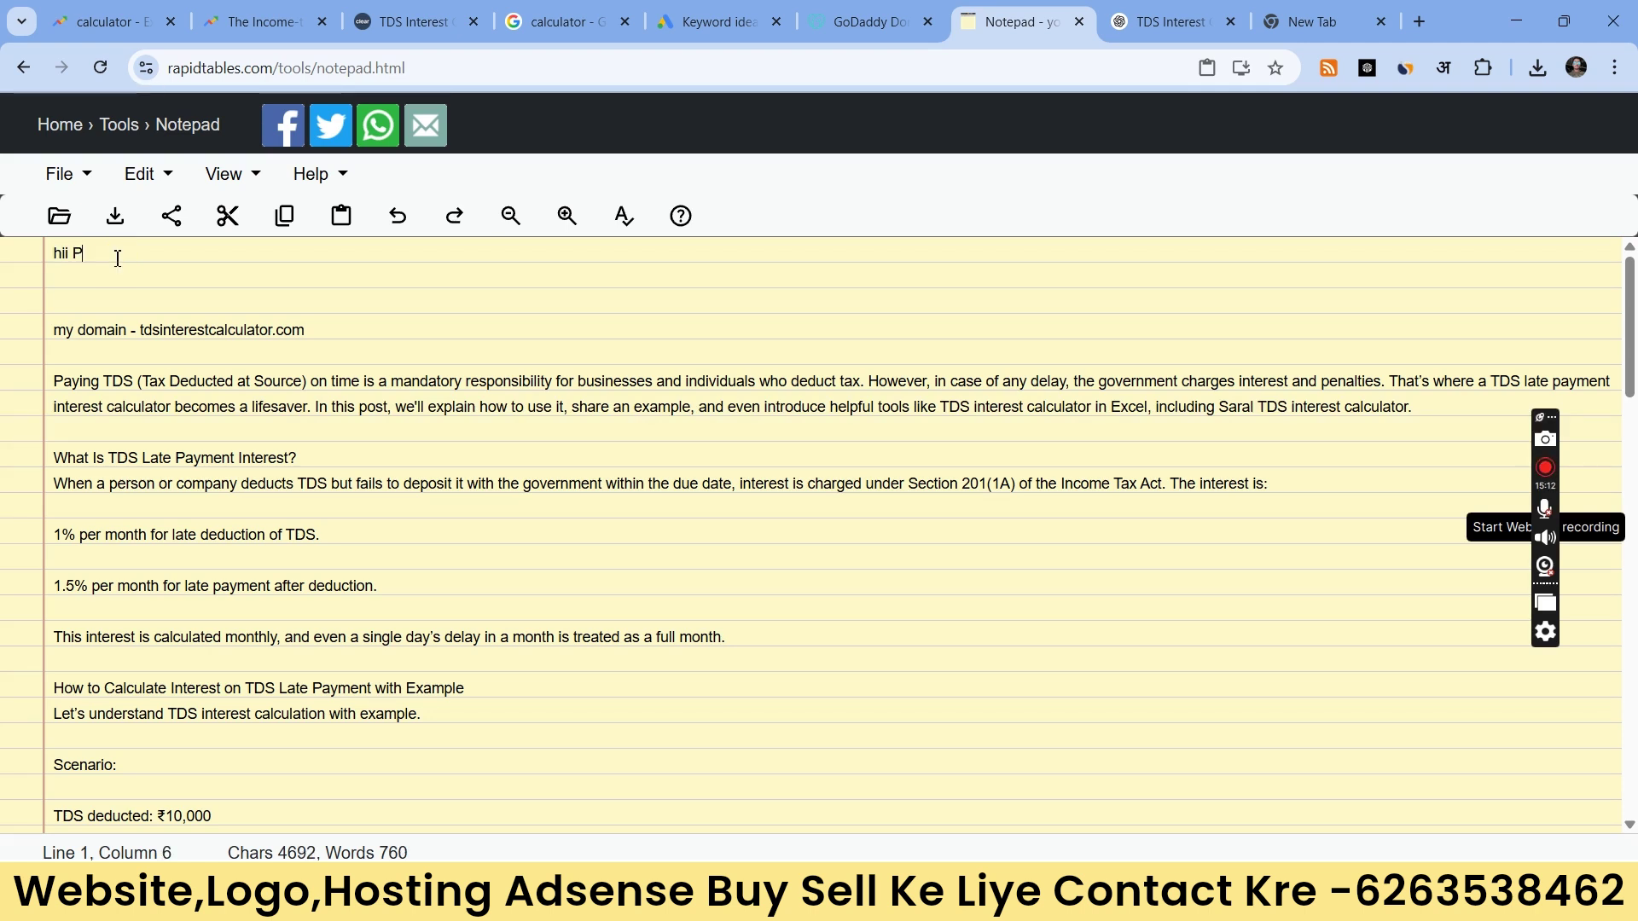
# Step: Start the note's first line with the instruction "hii Create professional seo frindly"
pyautogui.press('BackSpace')
pyautogui.write('Createrprofess')
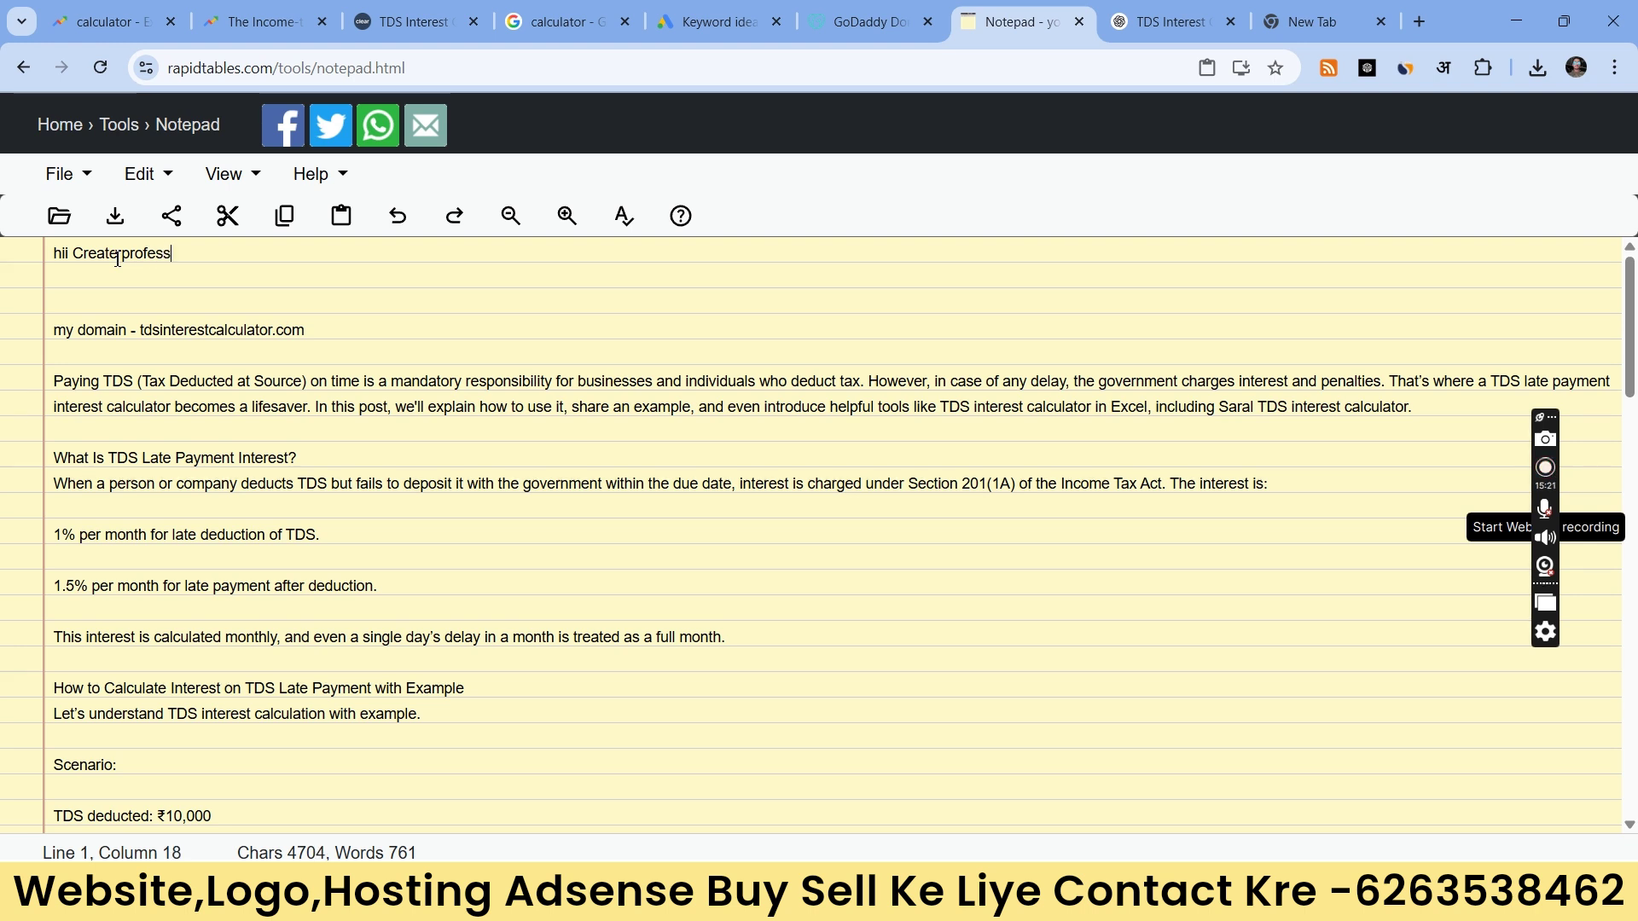
pyautogui.write('ional s')
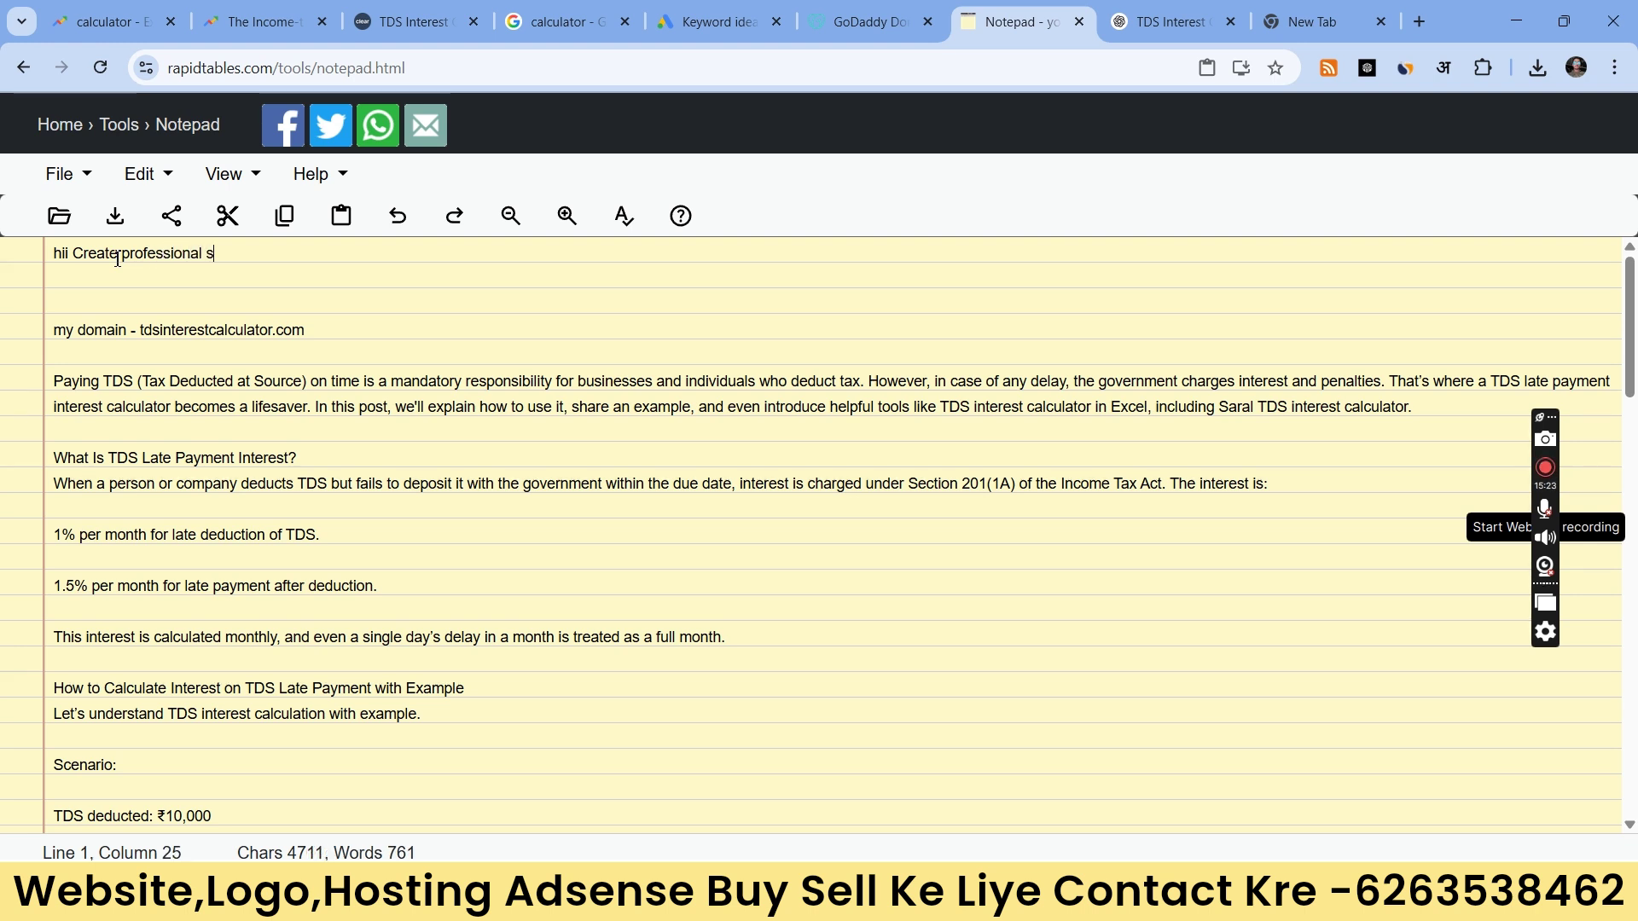
pyautogui.write('eo frindly')
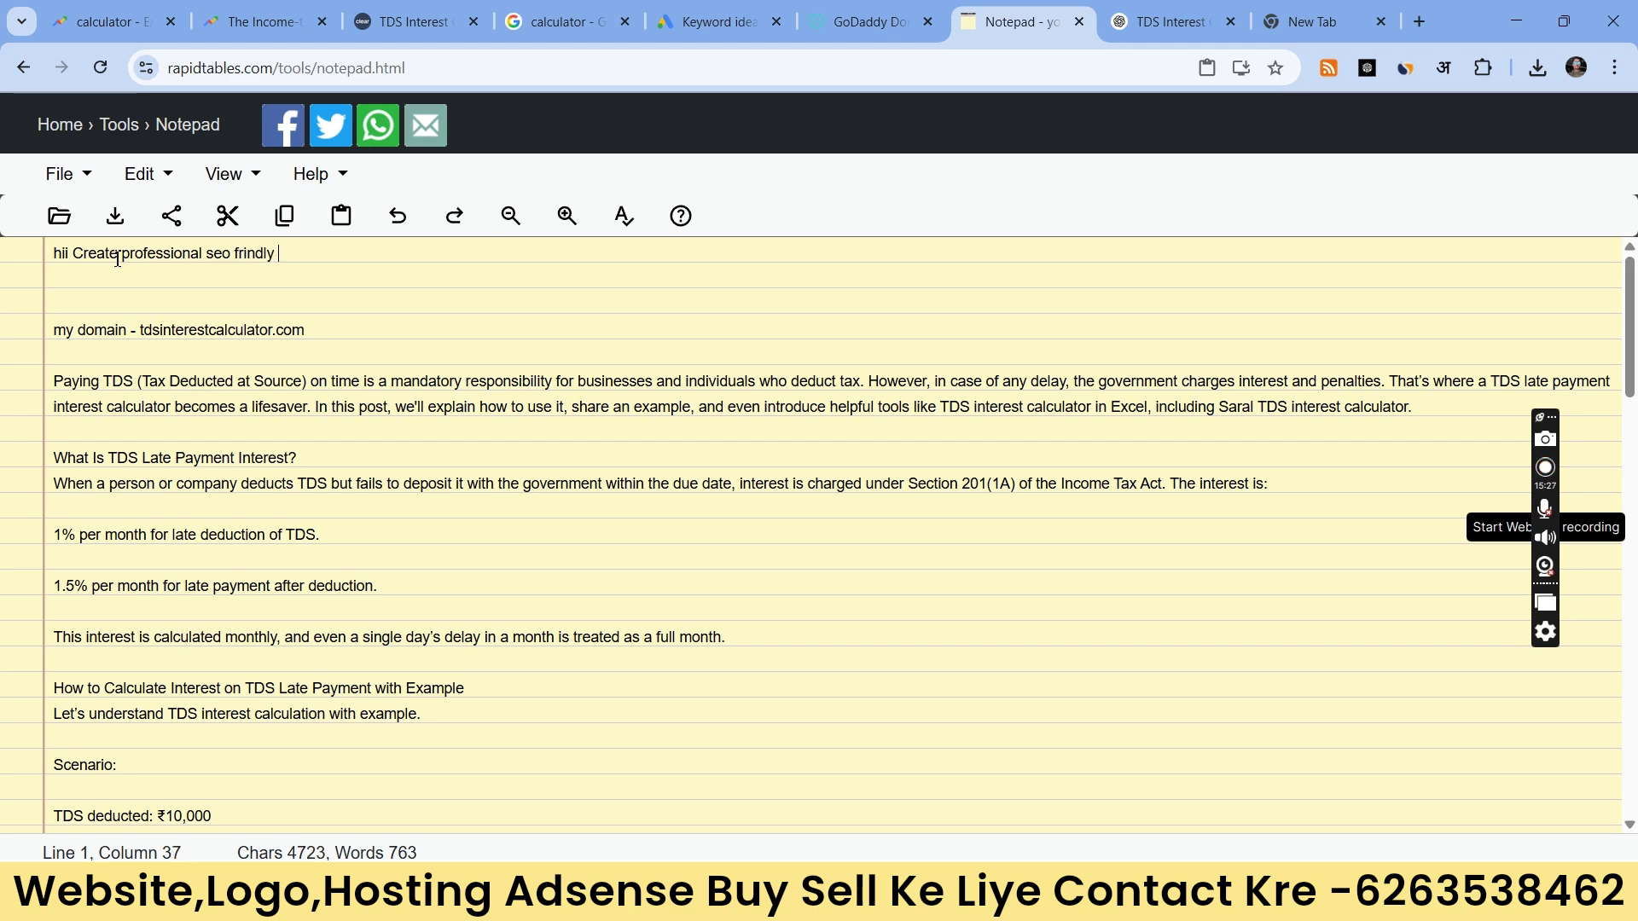
pyautogui.hotkey('ctrl', 'v')
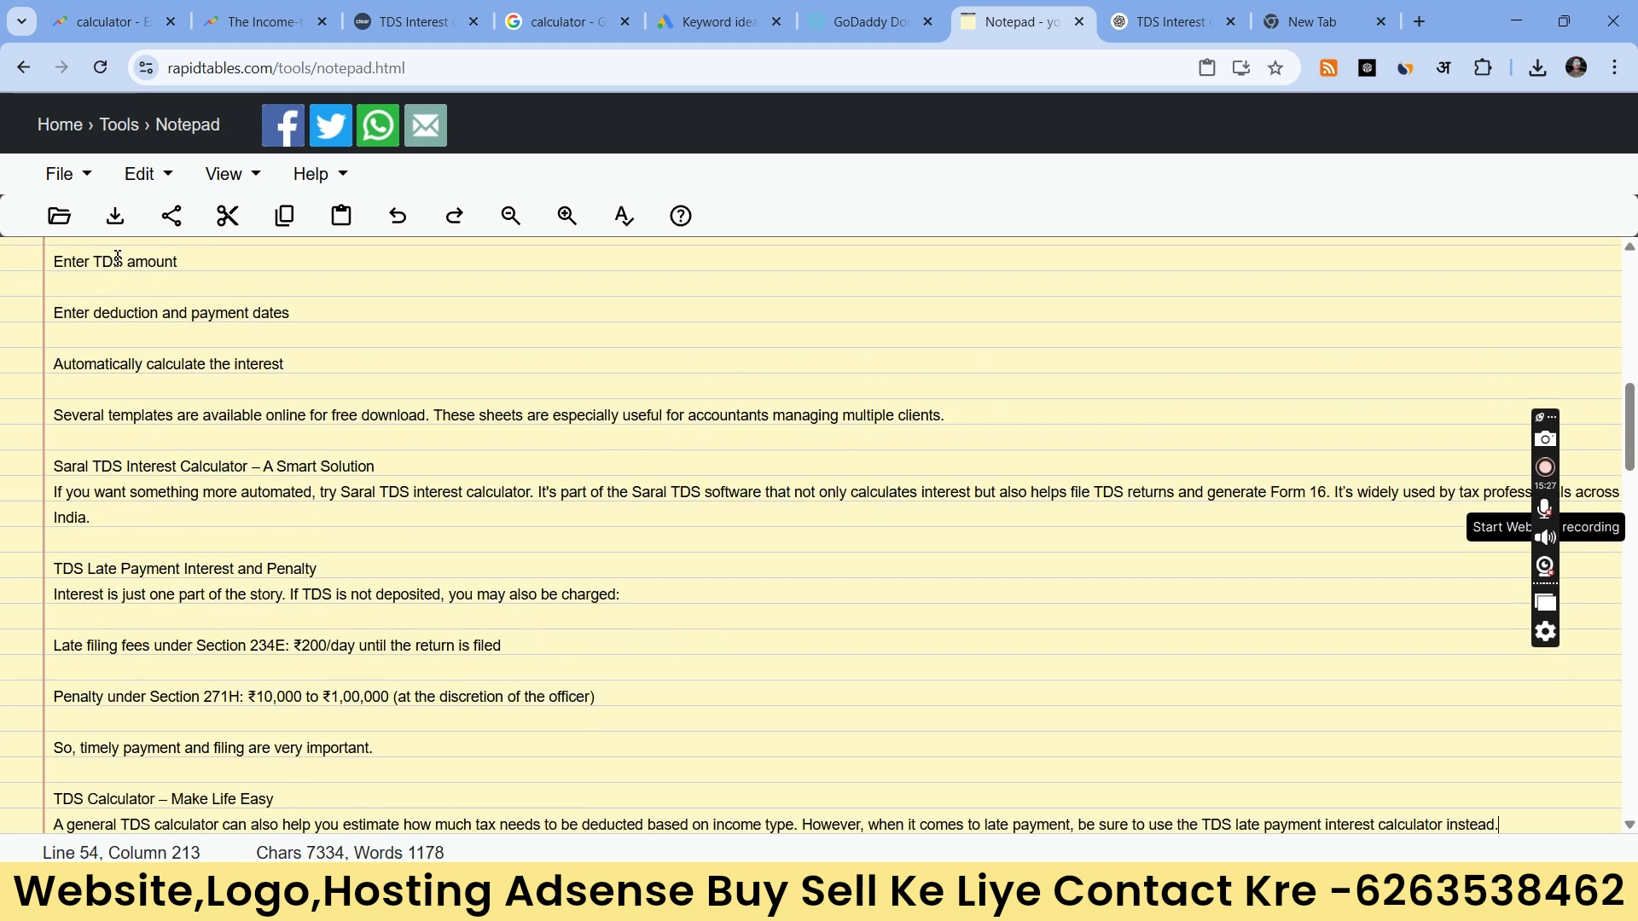
pyautogui.scroll(3, 118, 257)
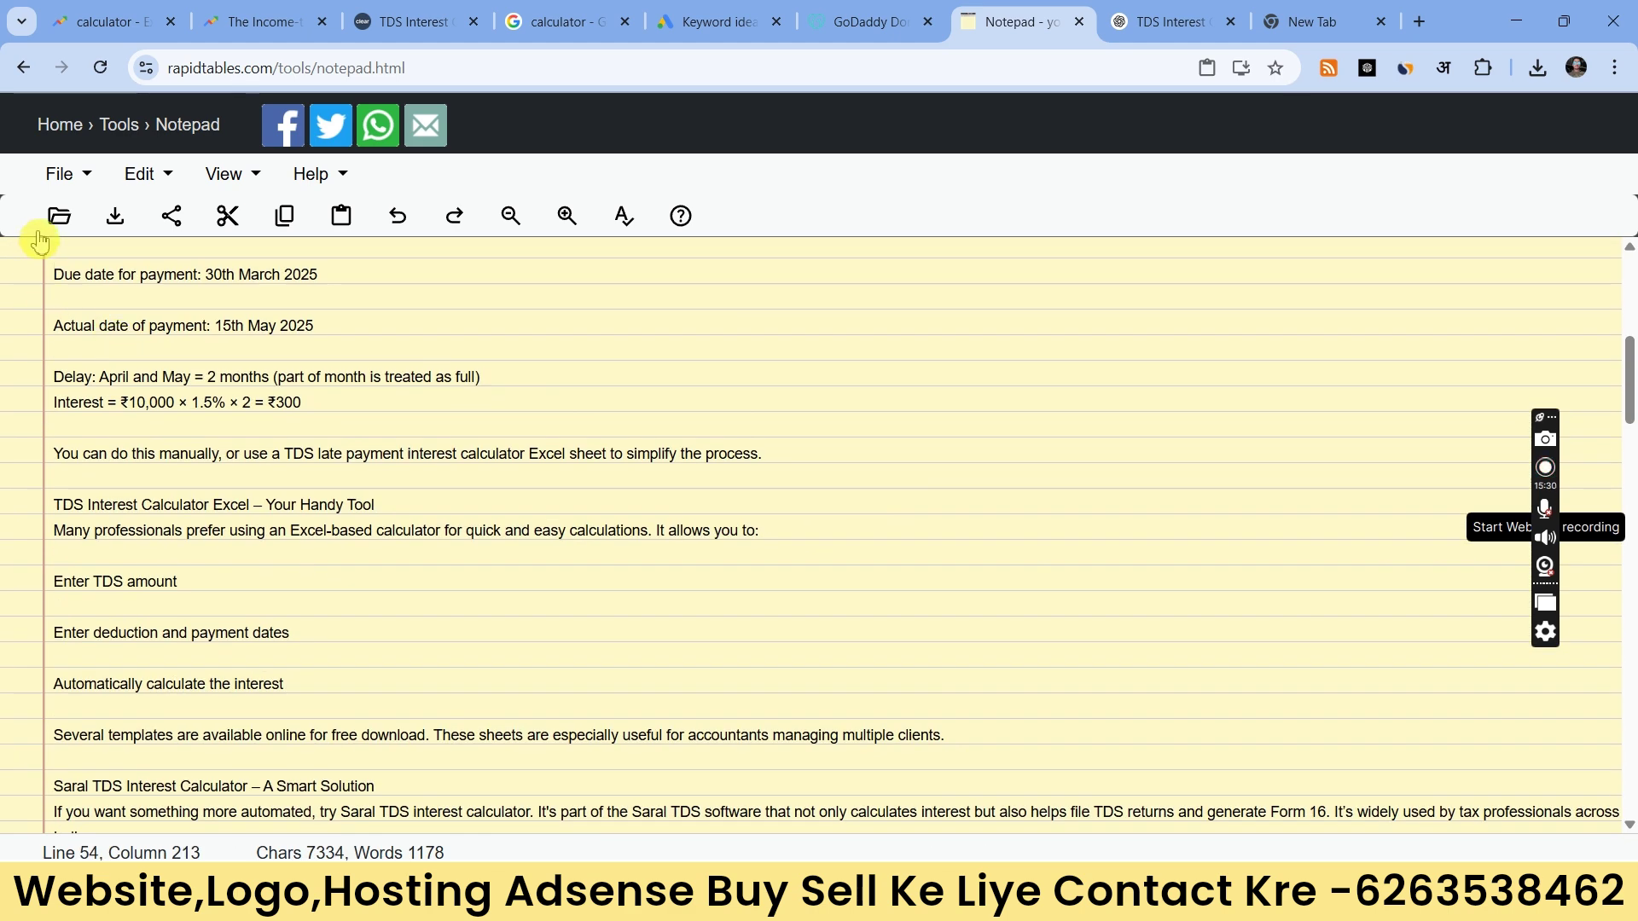
pyautogui.click(401, 226)
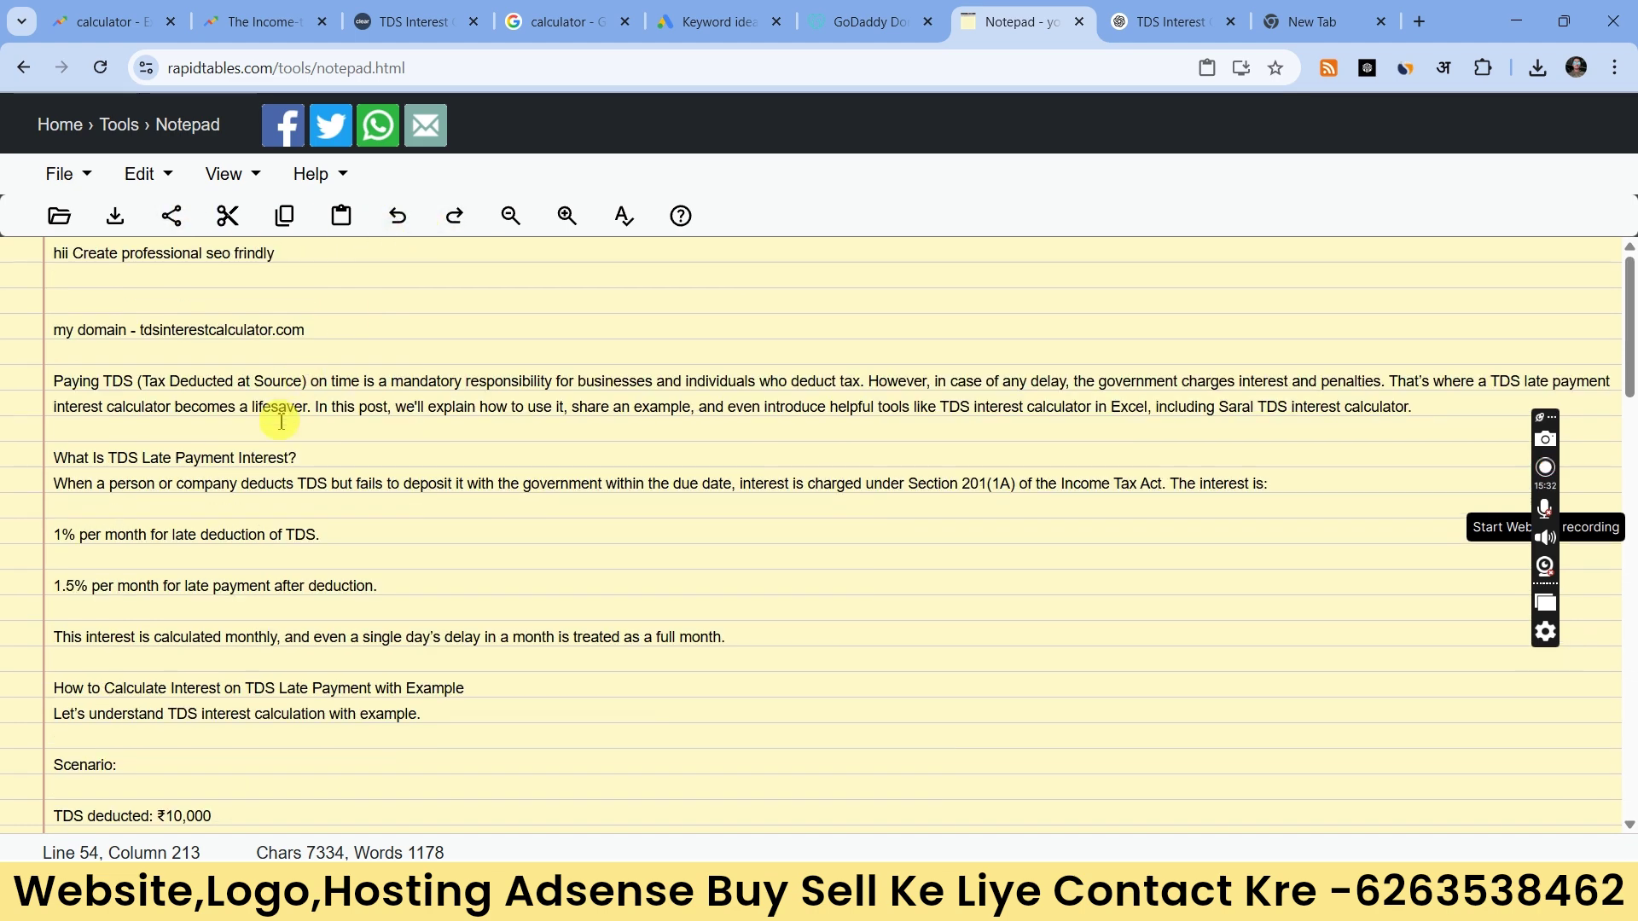
# Step: Copy the "TDS Interest Calculator" heading from the ClearTax page and paste it after "seo frindly" in the note's first line
pyautogui.click(260, 19)
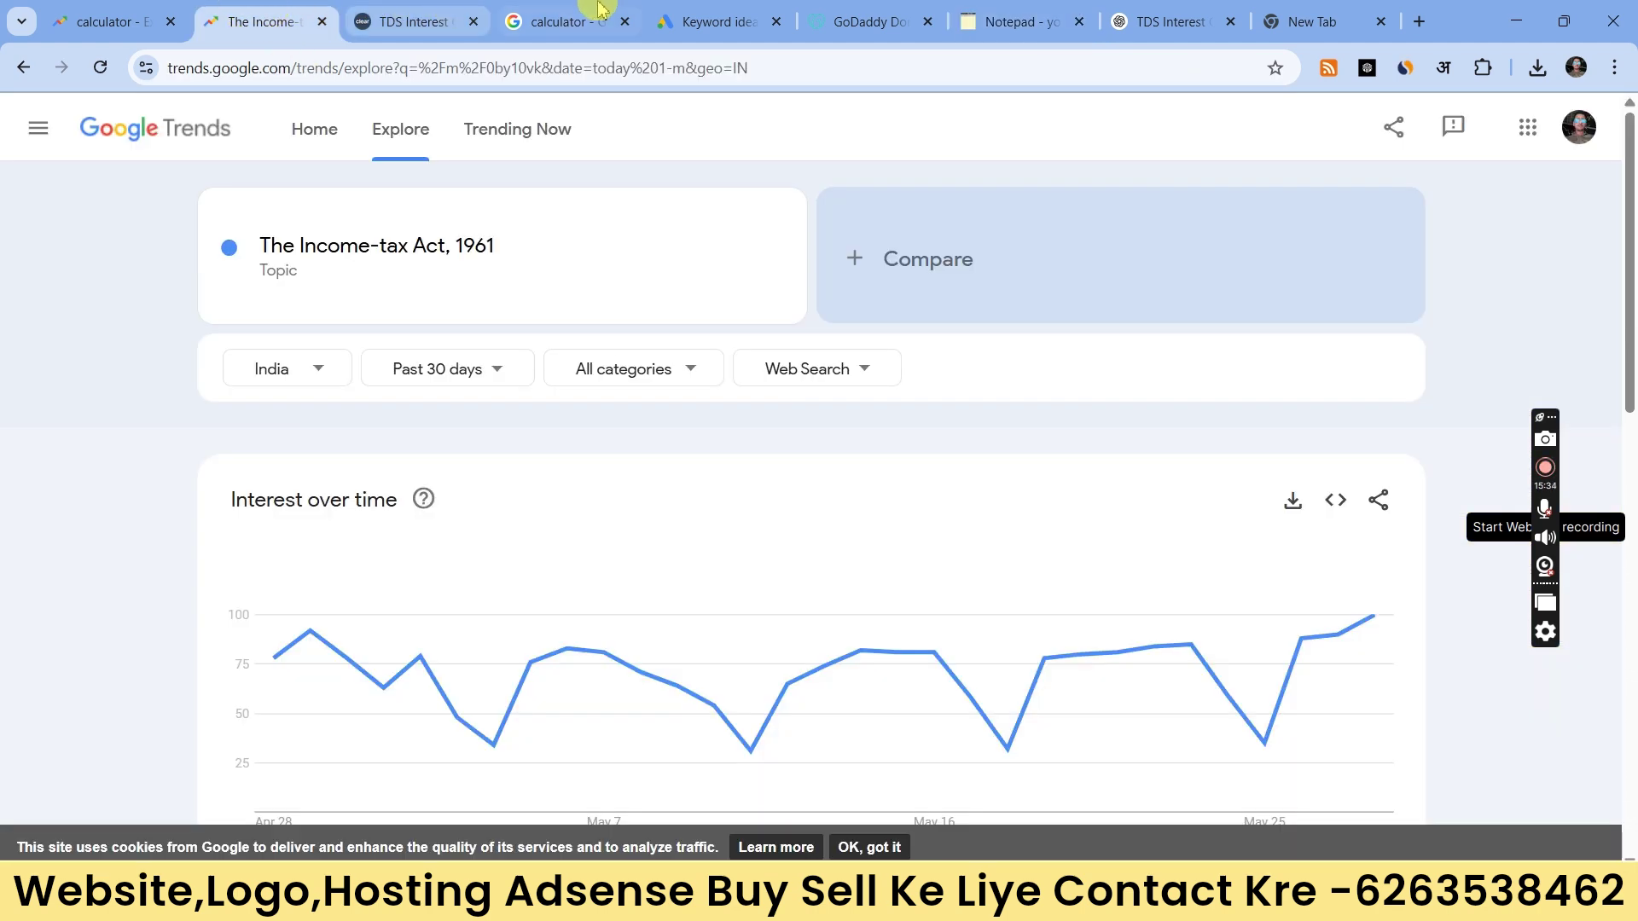
pyautogui.click(558, 21)
pyautogui.click(414, 22)
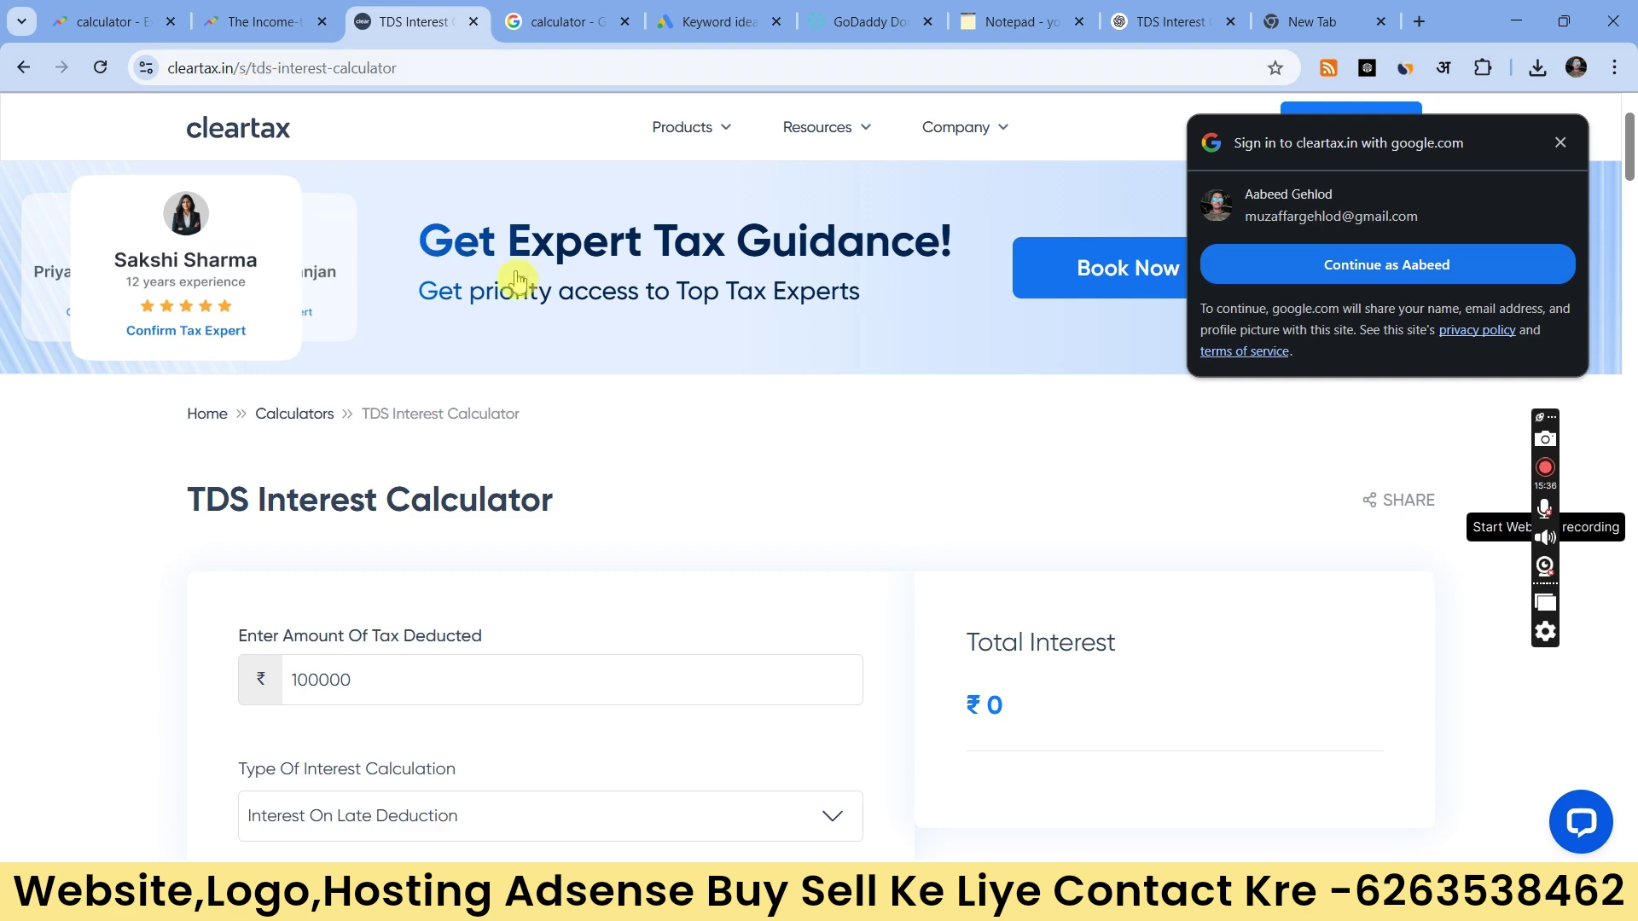
pyautogui.tripleClick(293, 504)
pyautogui.rightClick(340, 497)
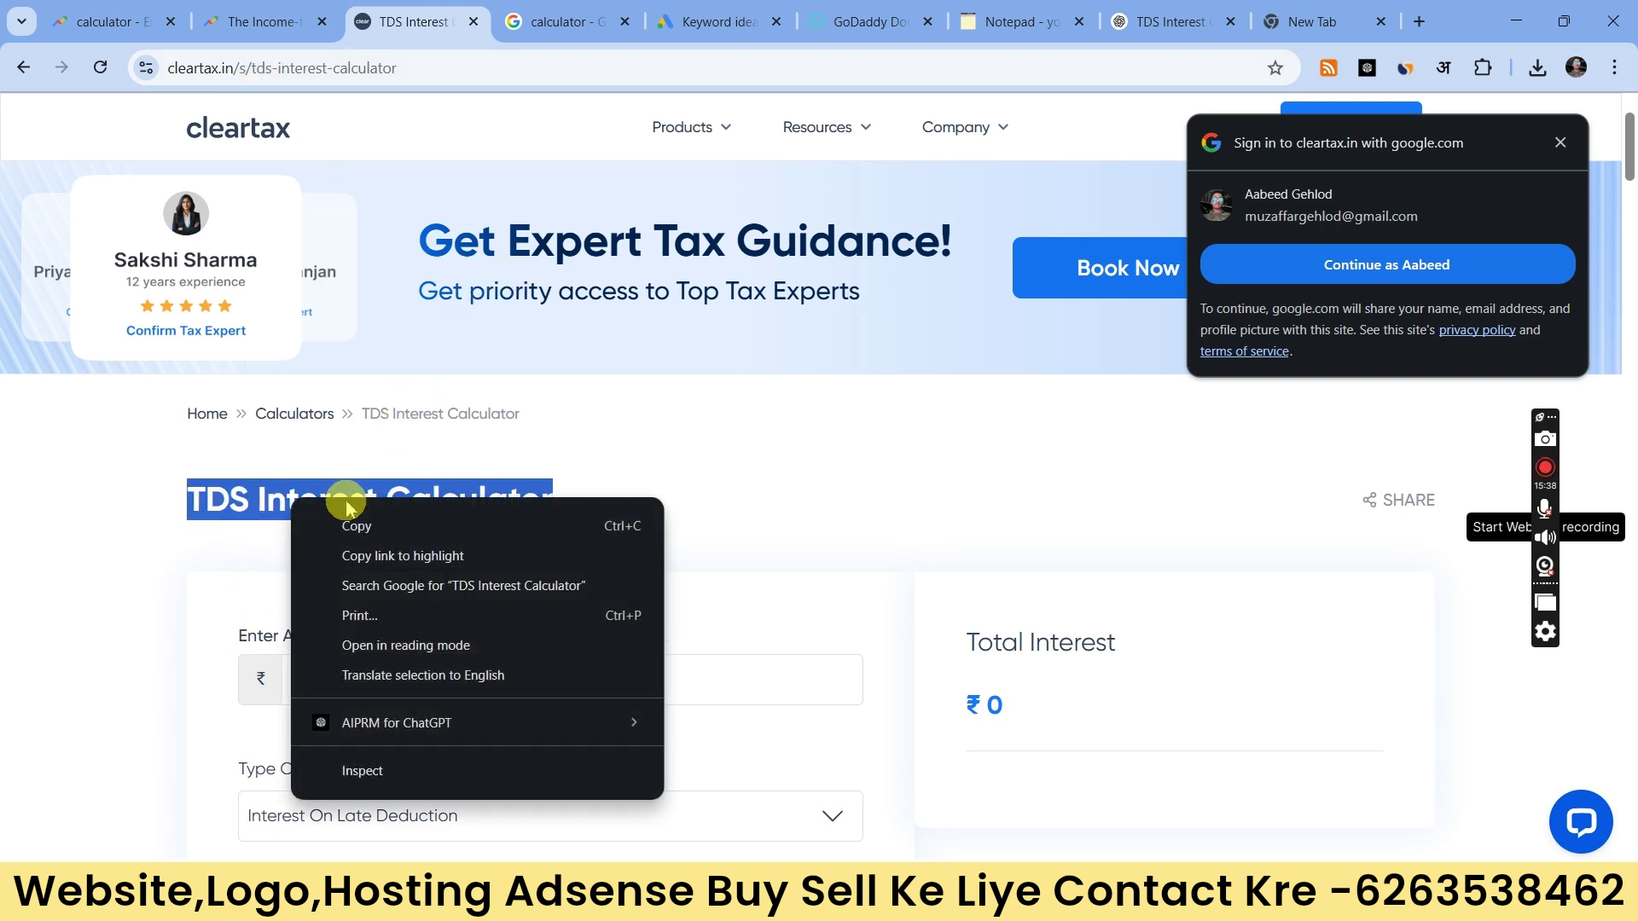
pyautogui.click(346, 522)
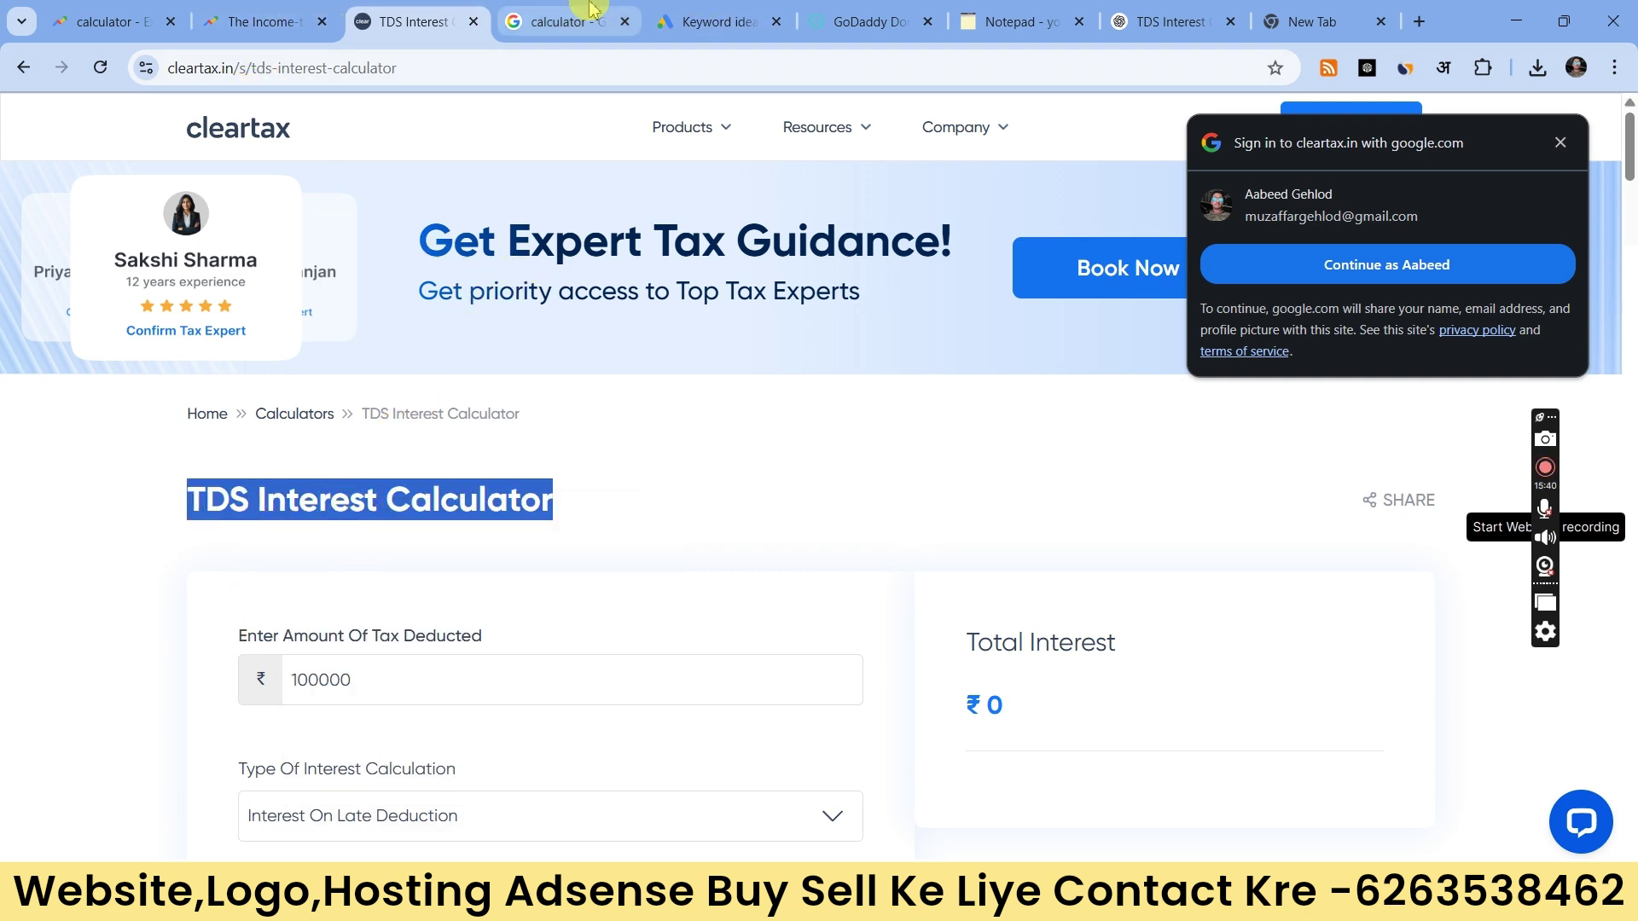
pyautogui.click(563, 21)
pyautogui.click(1015, 21)
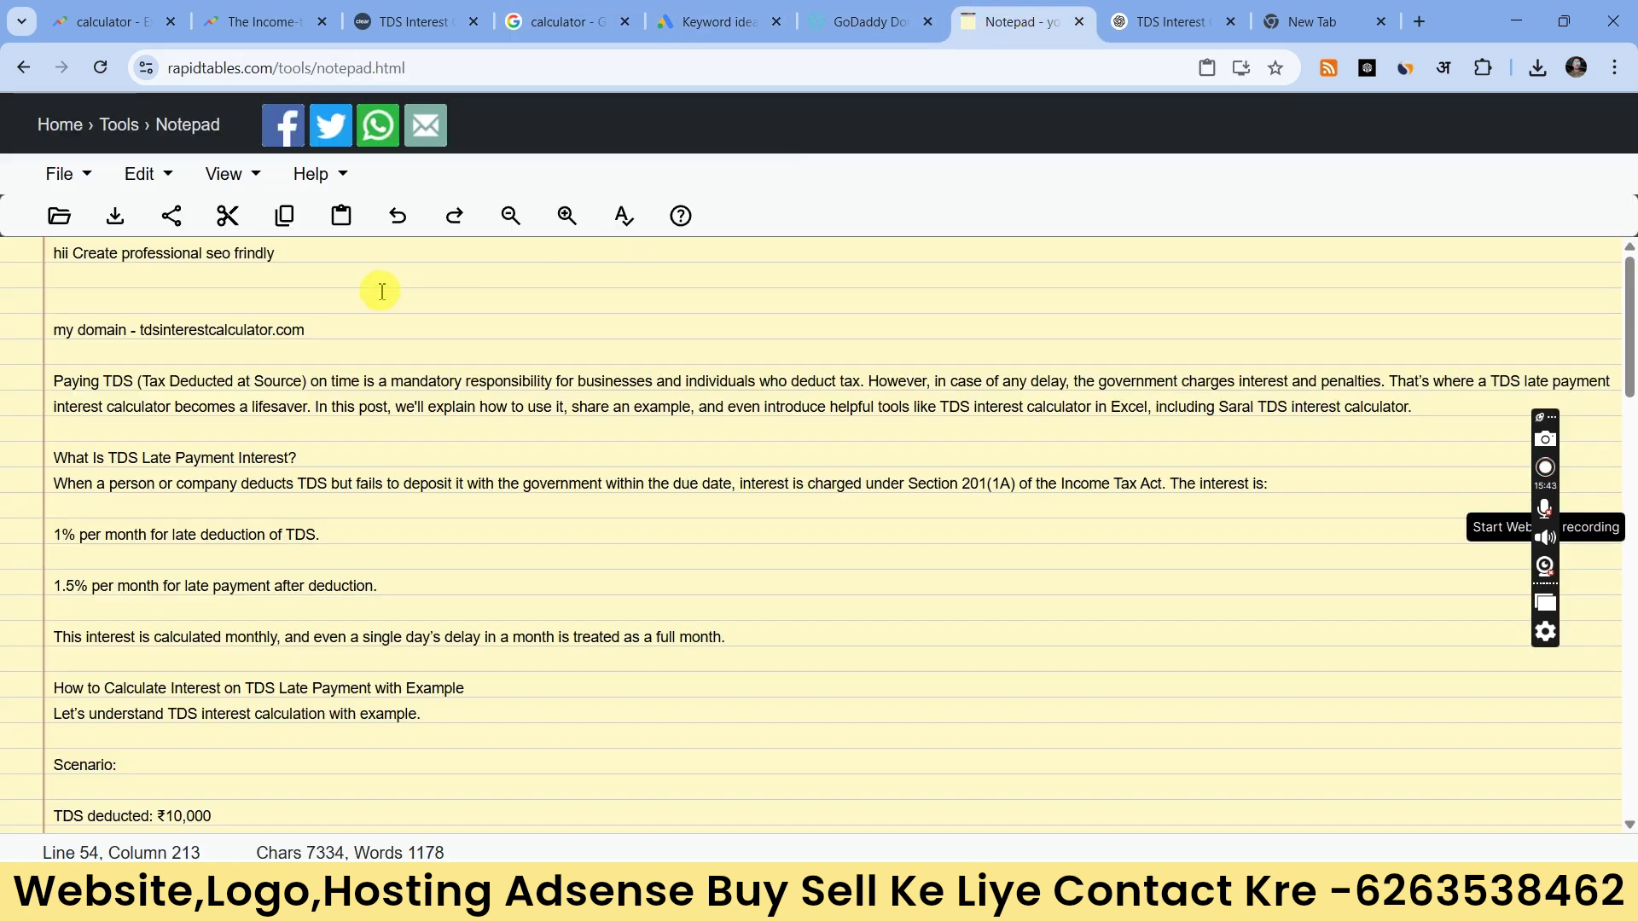
pyautogui.hotkey('ctrl', 'v')
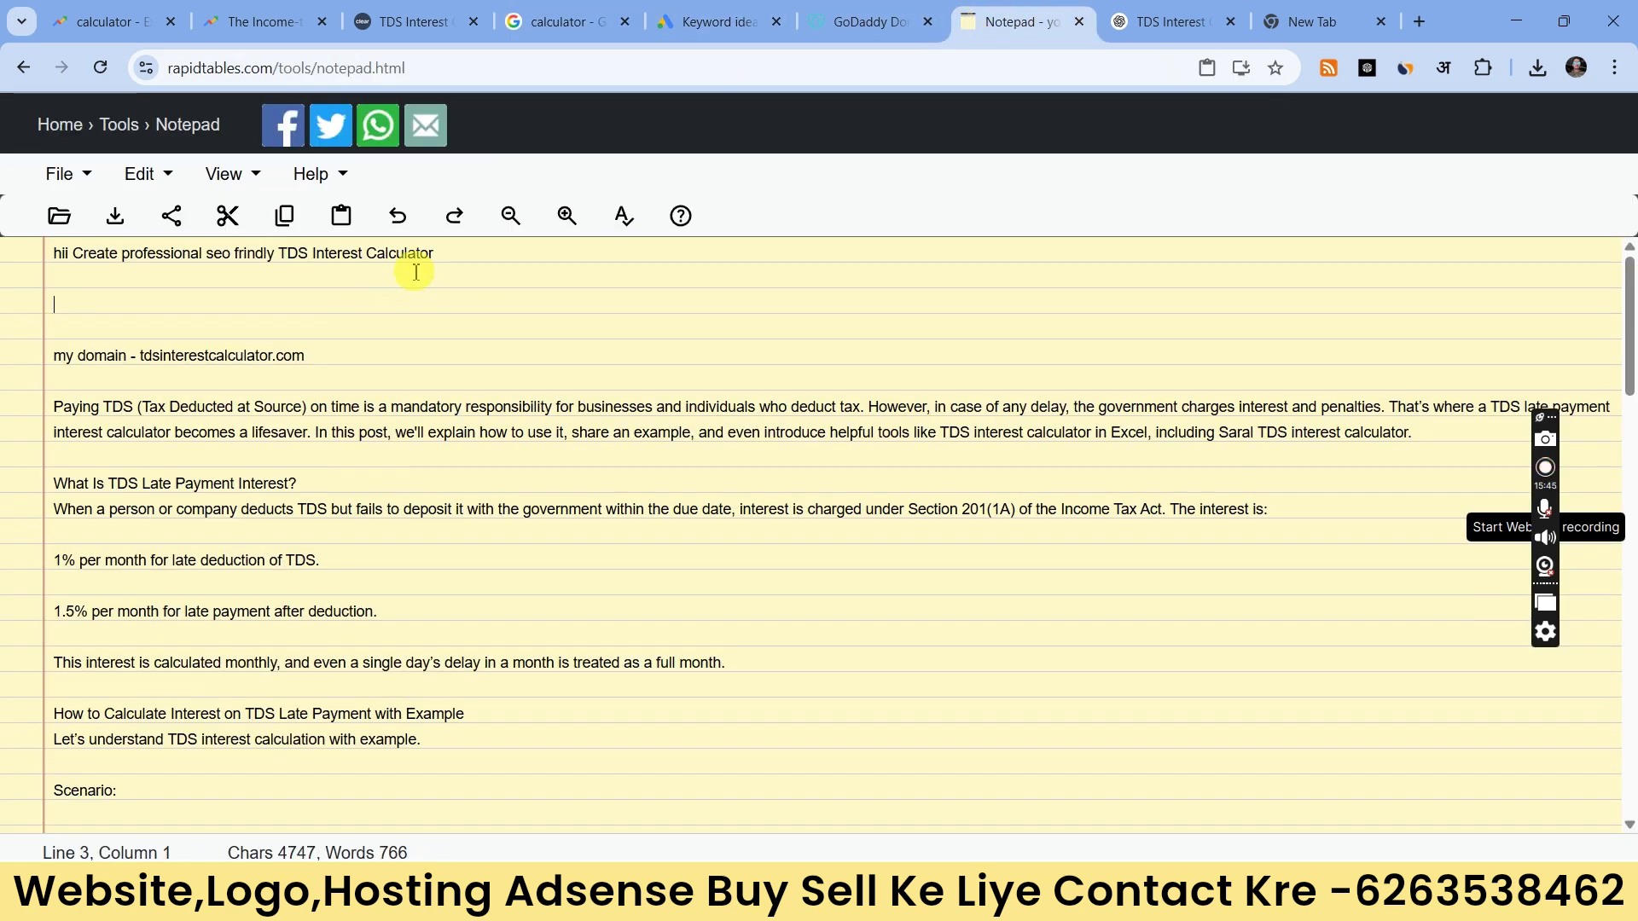
# Step: Continue the note's first line with "tool add exact valuvation, mobile frindly, and colorful"
pyautogui.click(463, 253)
pyautogui.write('t')
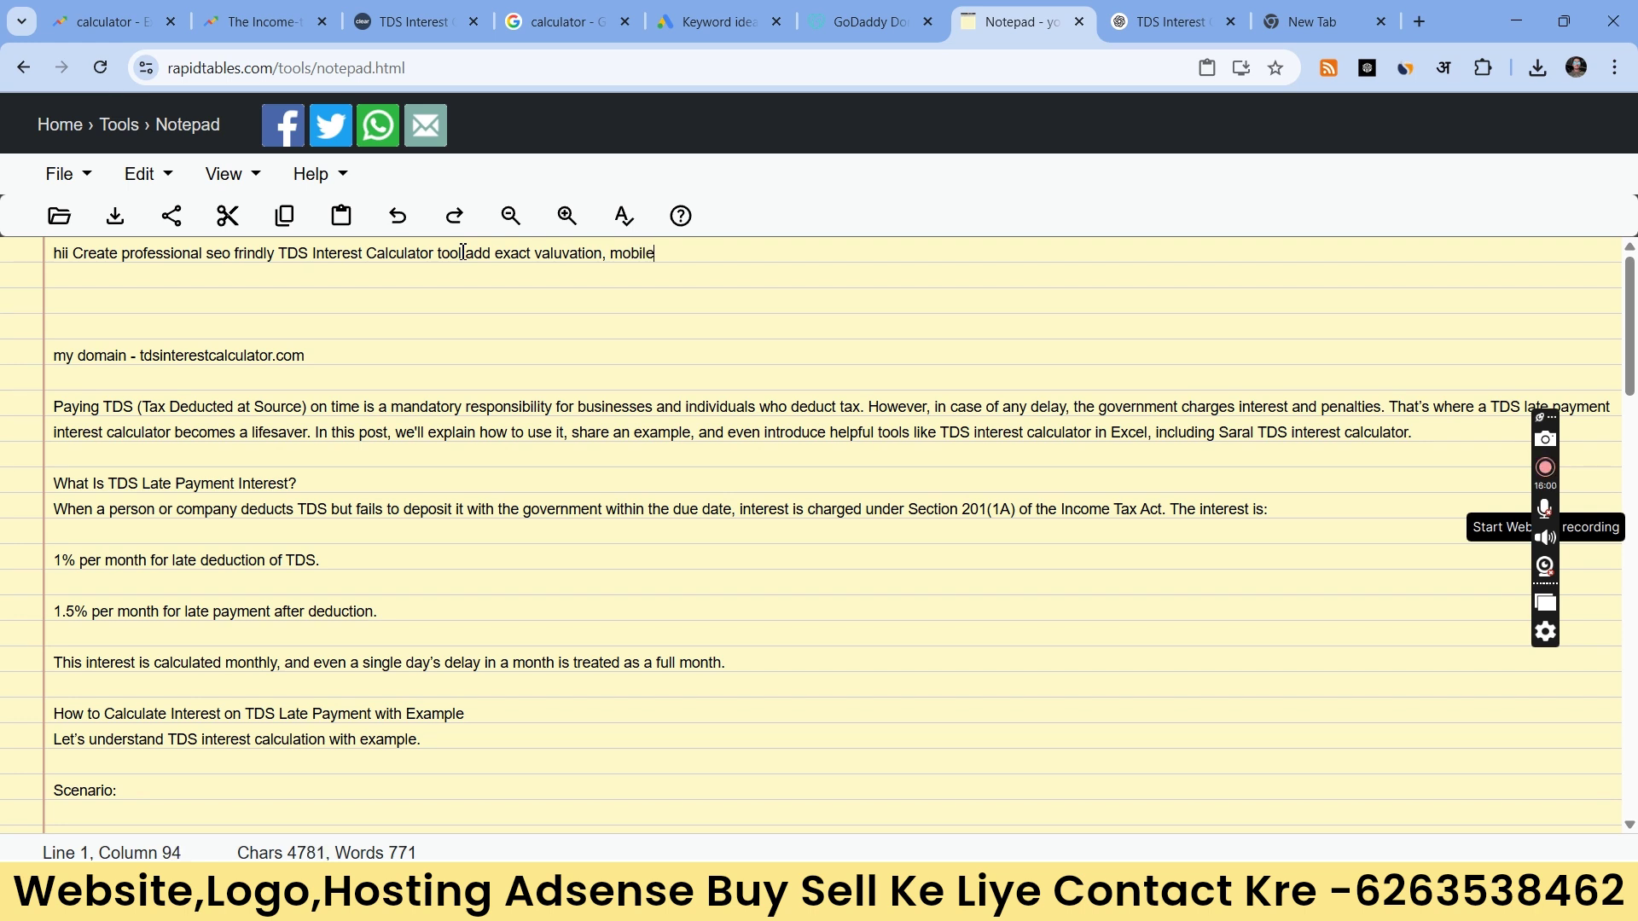
pyautogui.write('dly, and')
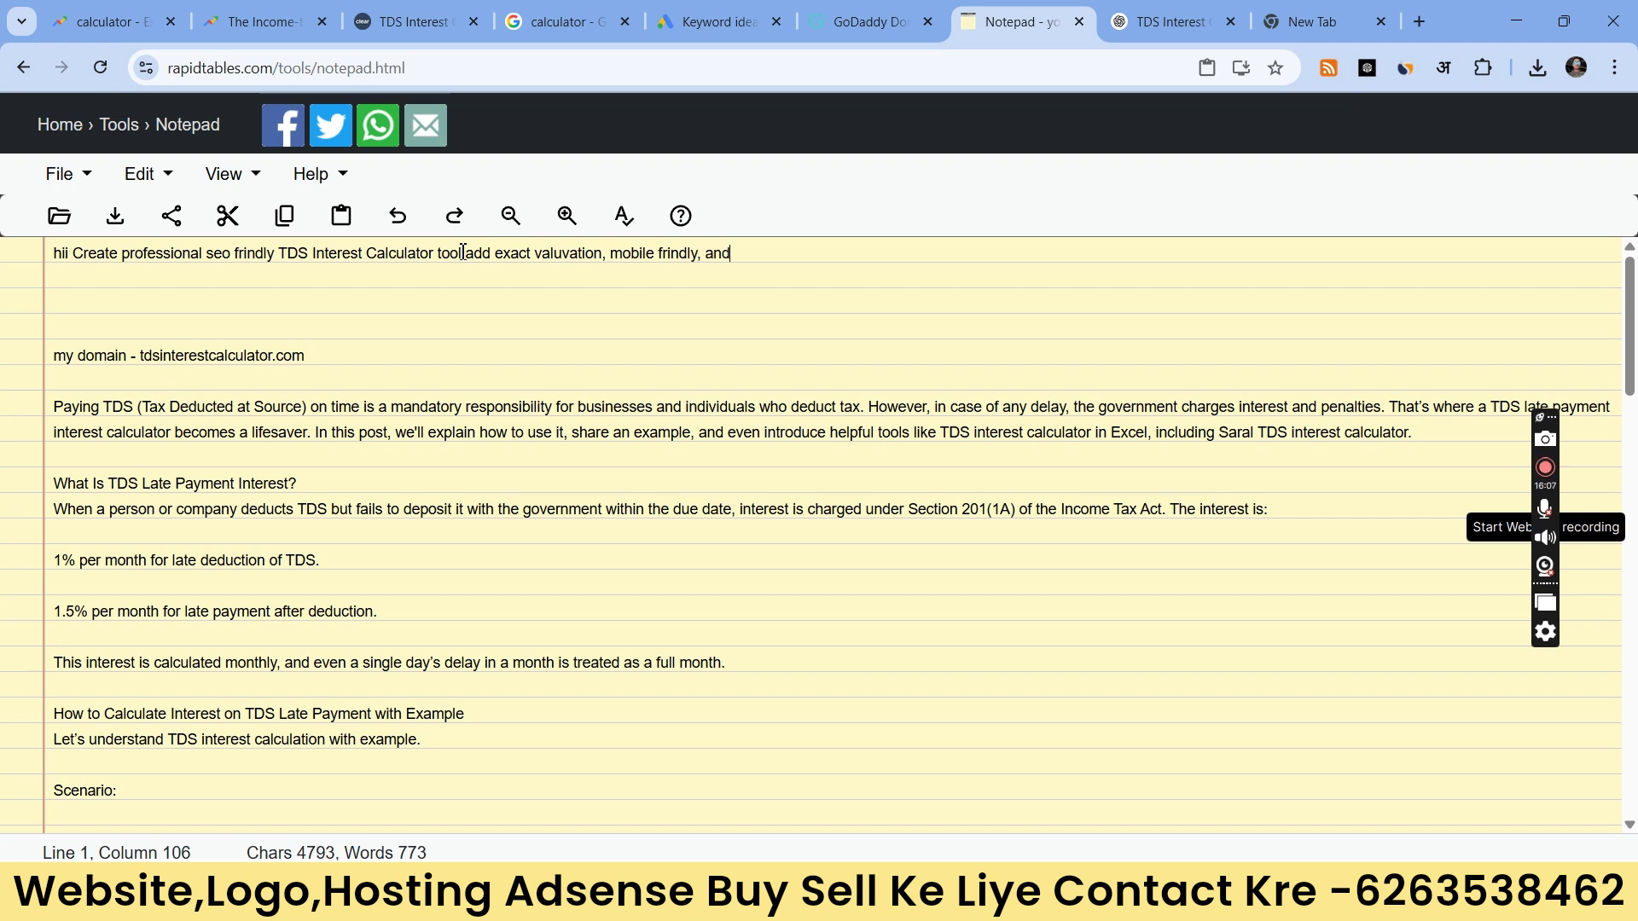
pyautogui.write('colorful')
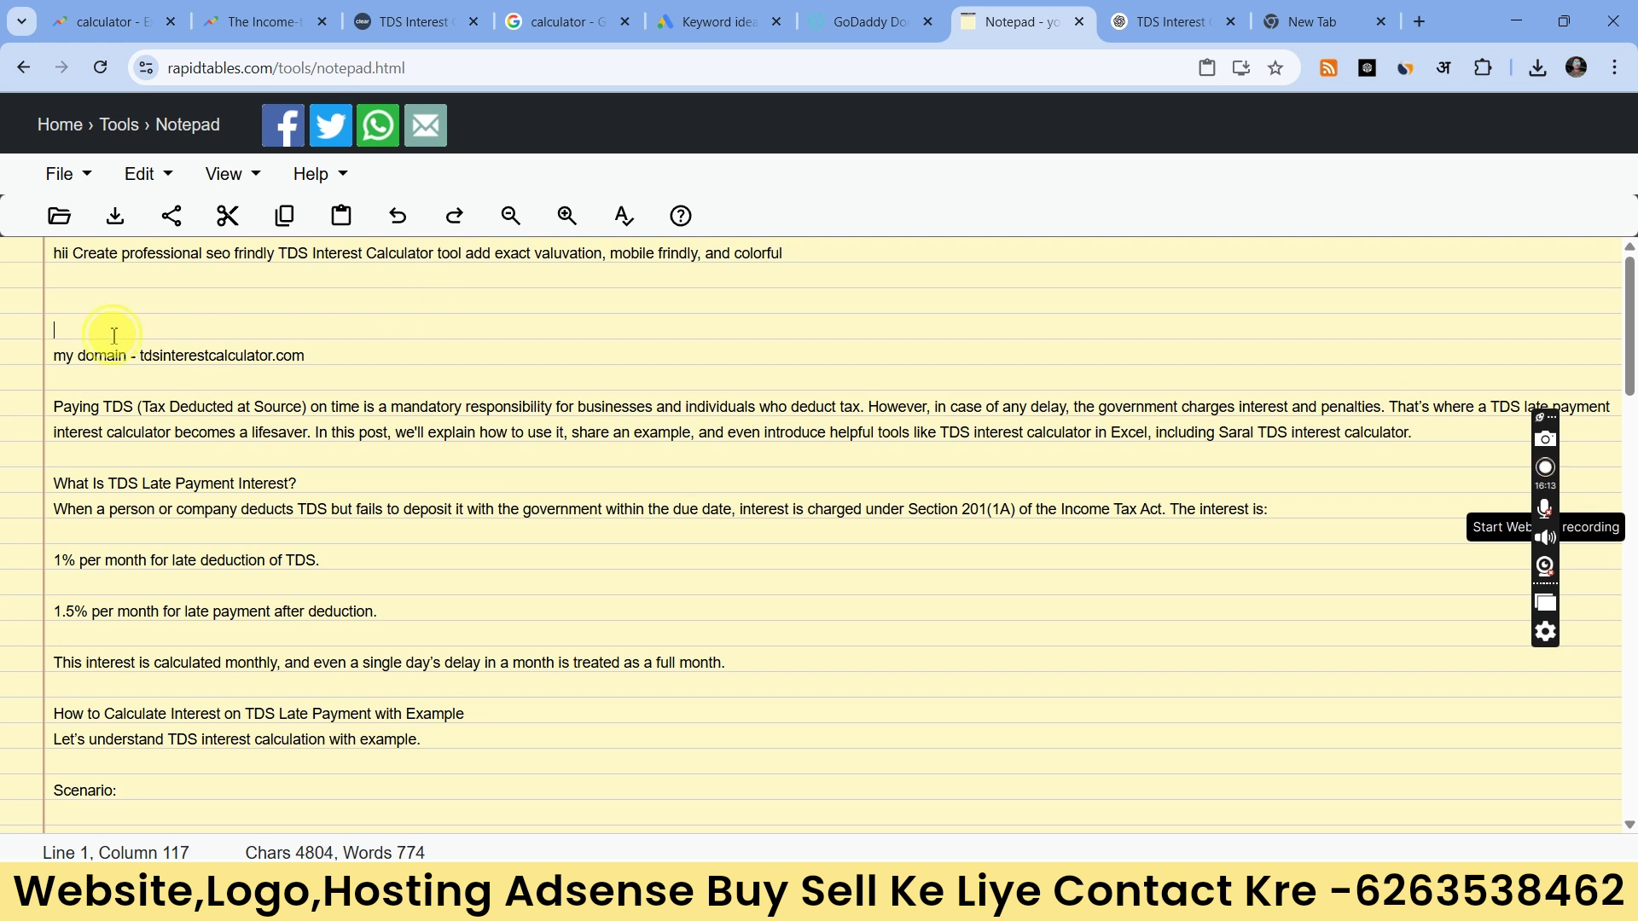
# Step: Remove the extra blank lines above the domain line and add "best design" to the end of the first line
pyautogui.press('BackSpace')
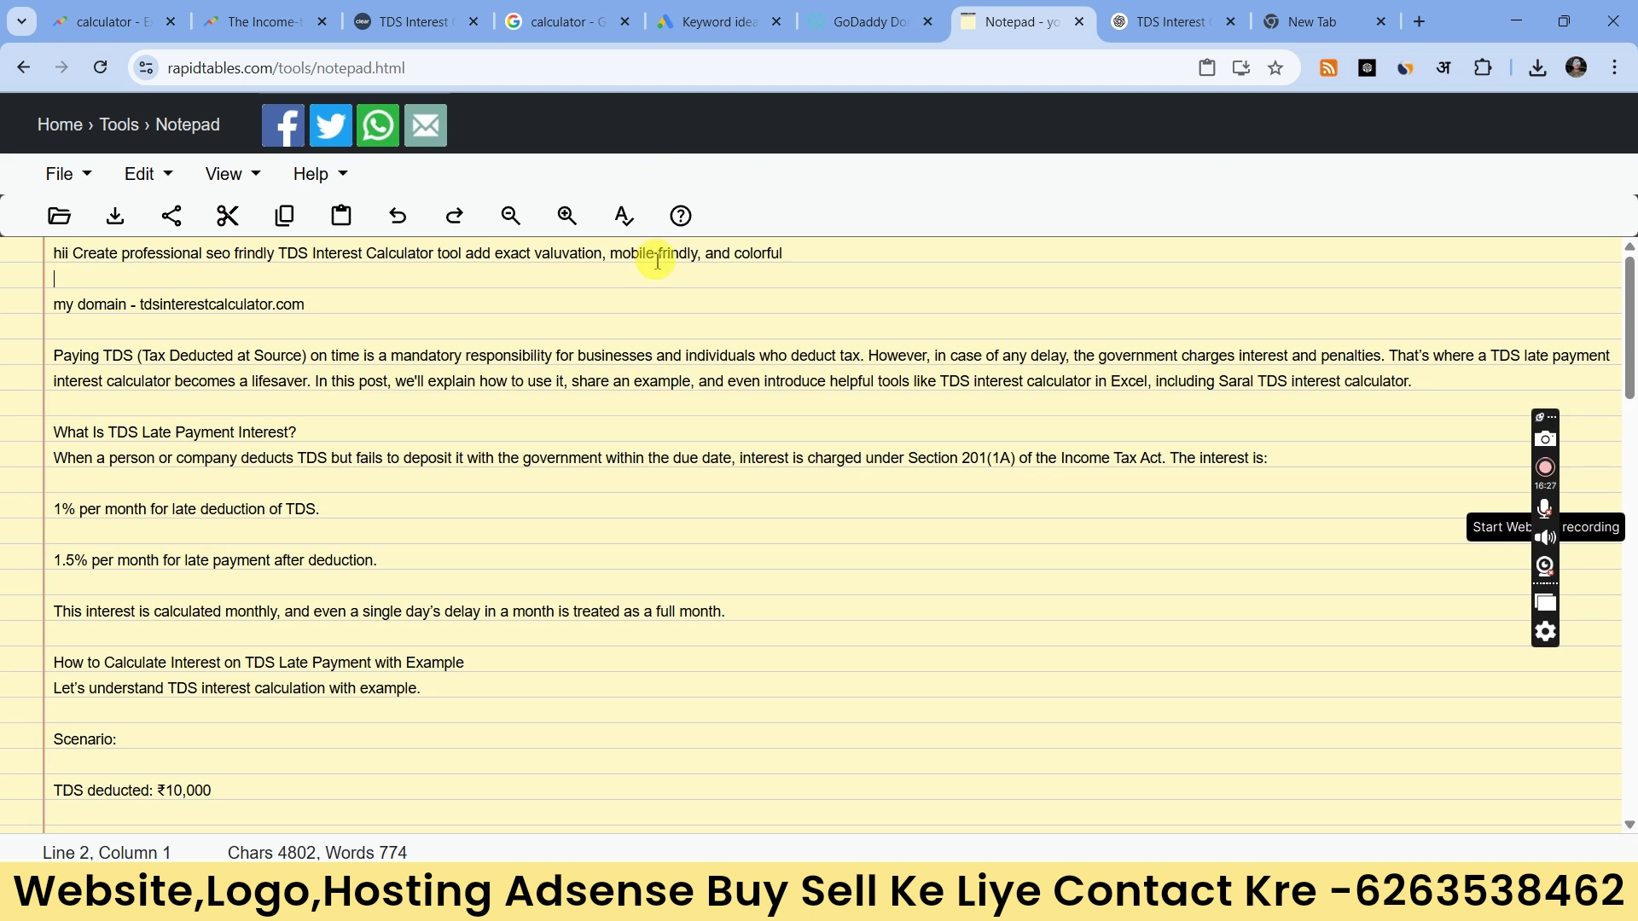
pyautogui.click(806, 264)
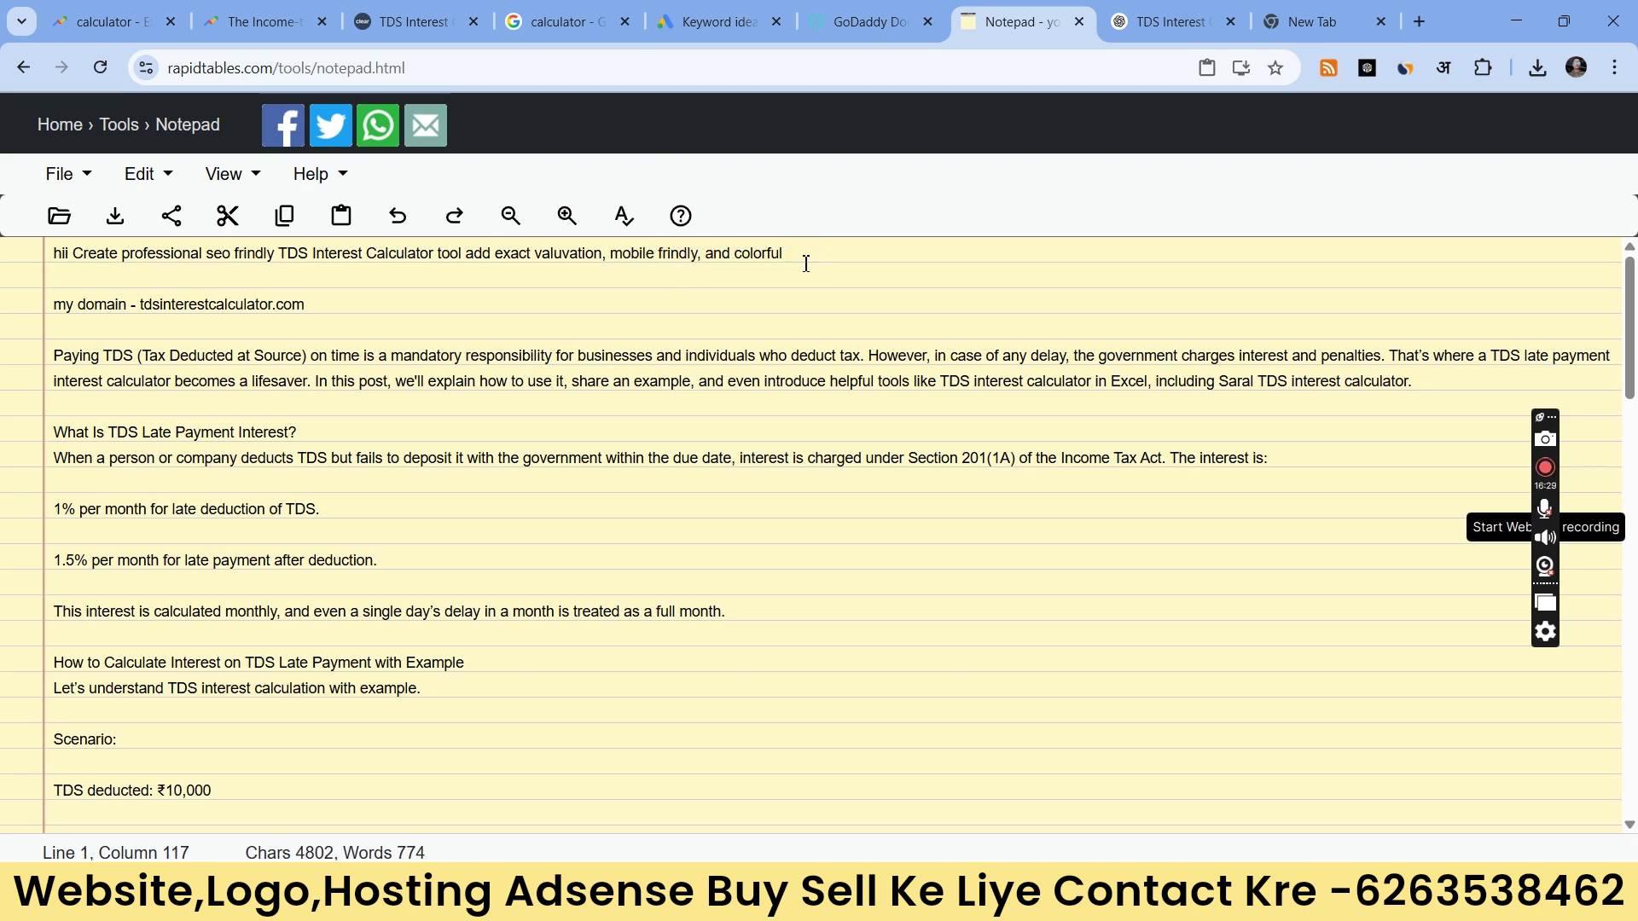
pyautogui.write('best de')
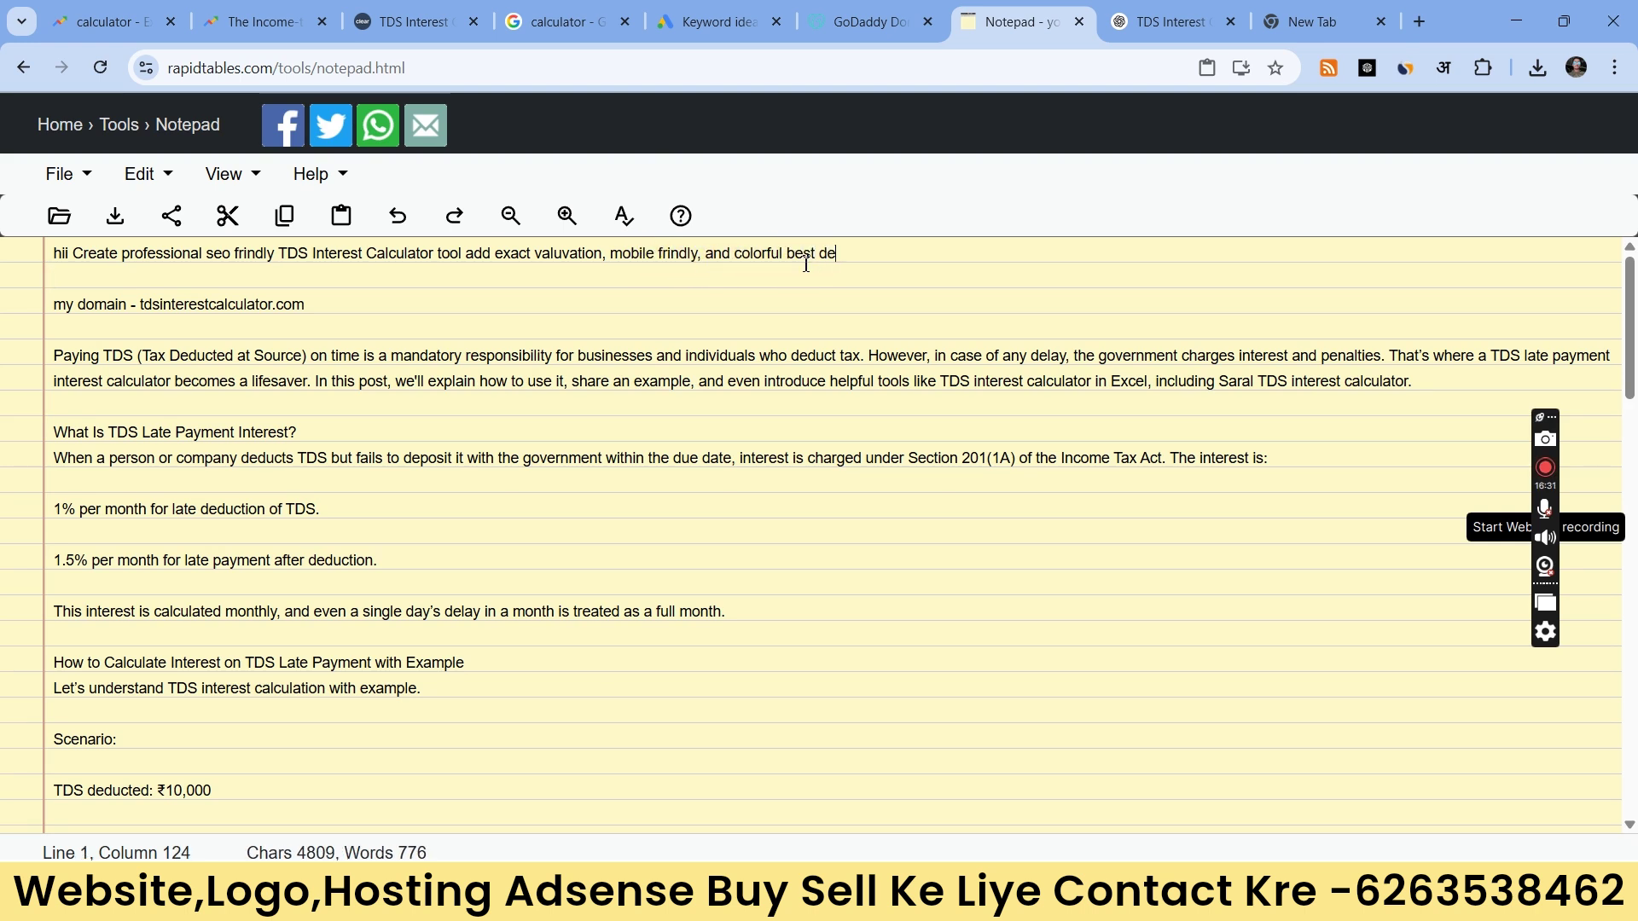
pyautogui.write('sign')
pyautogui.click(878, 307)
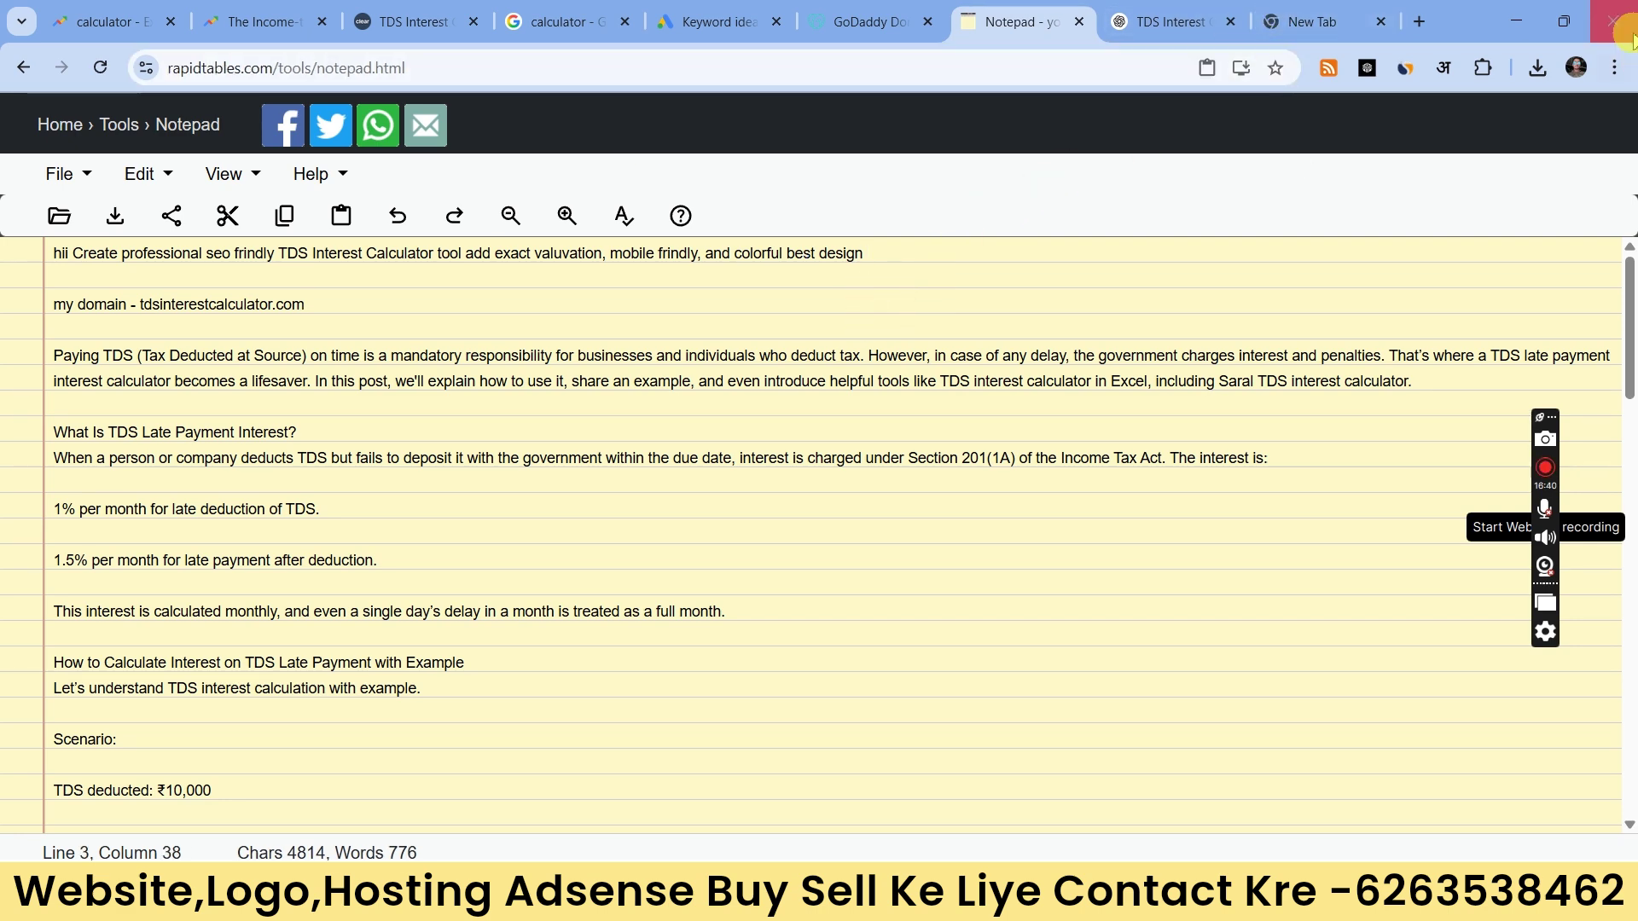
# Step: Open an incognito window and load the suggested genspark.ai agents page
pyautogui.click(1614, 67)
pyautogui.click(1423, 228)
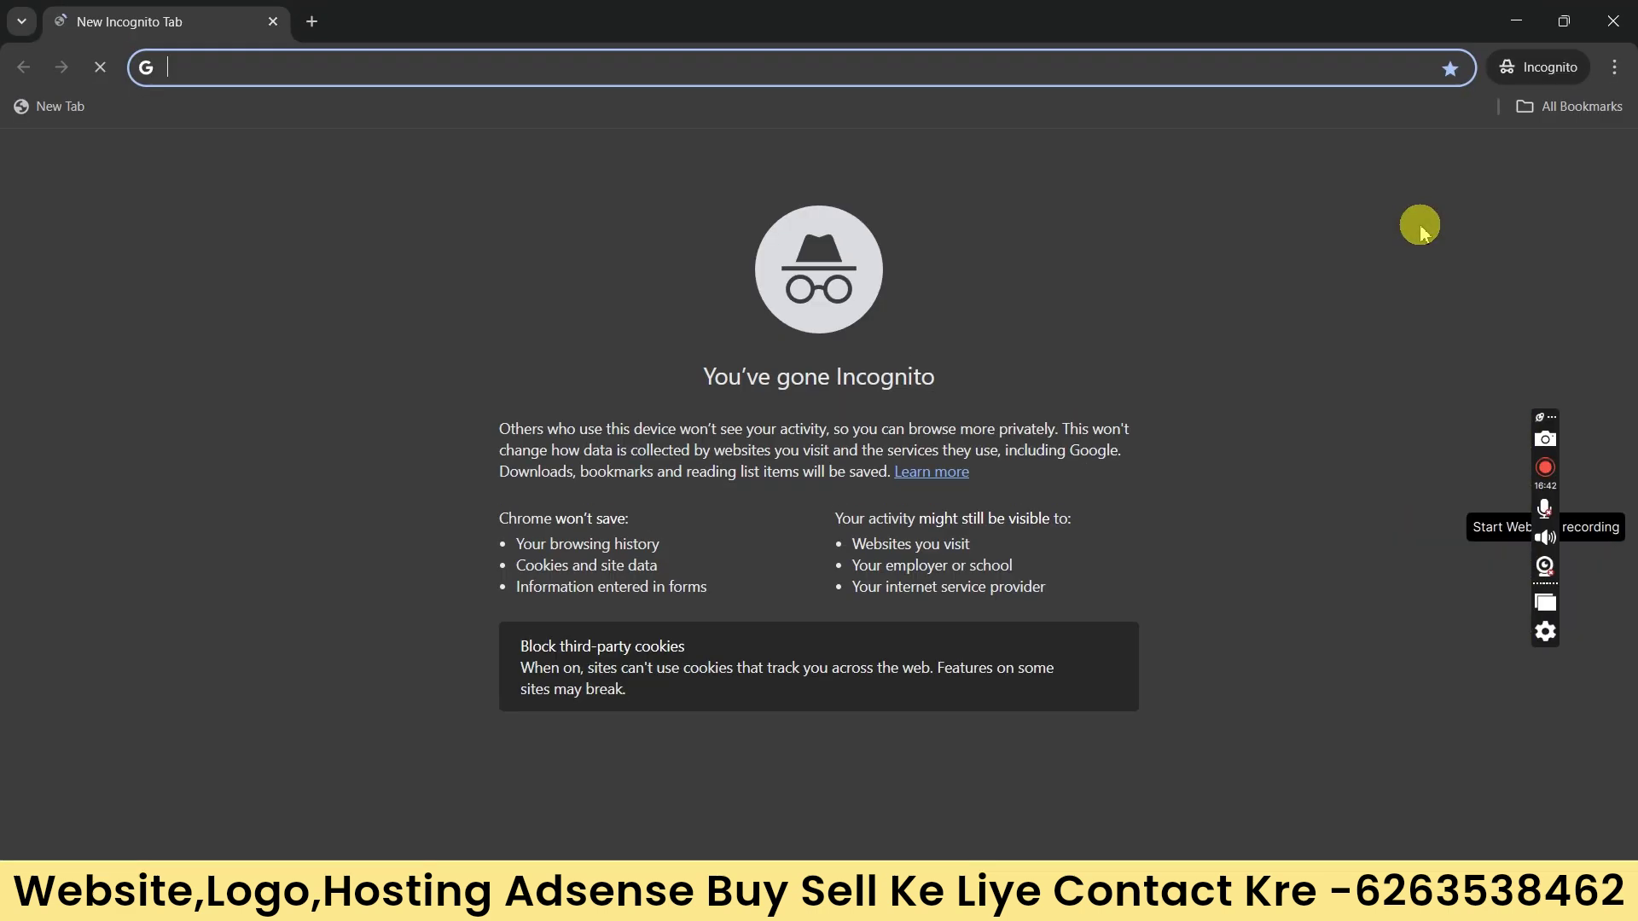
pyautogui.click(371, 72)
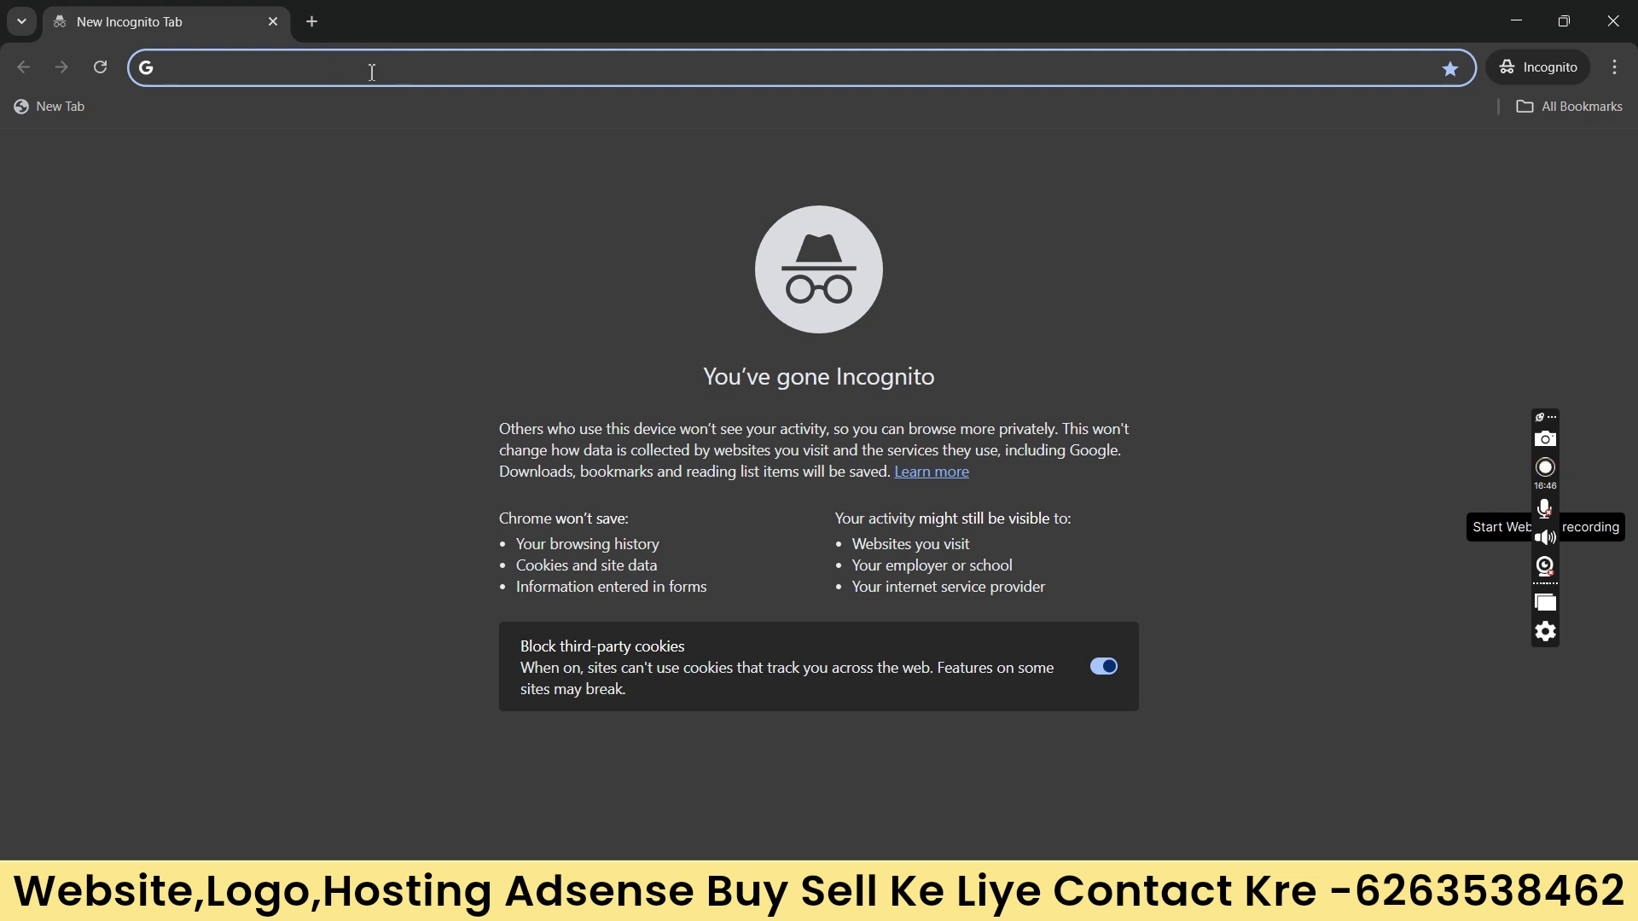
pyautogui.write('dee')
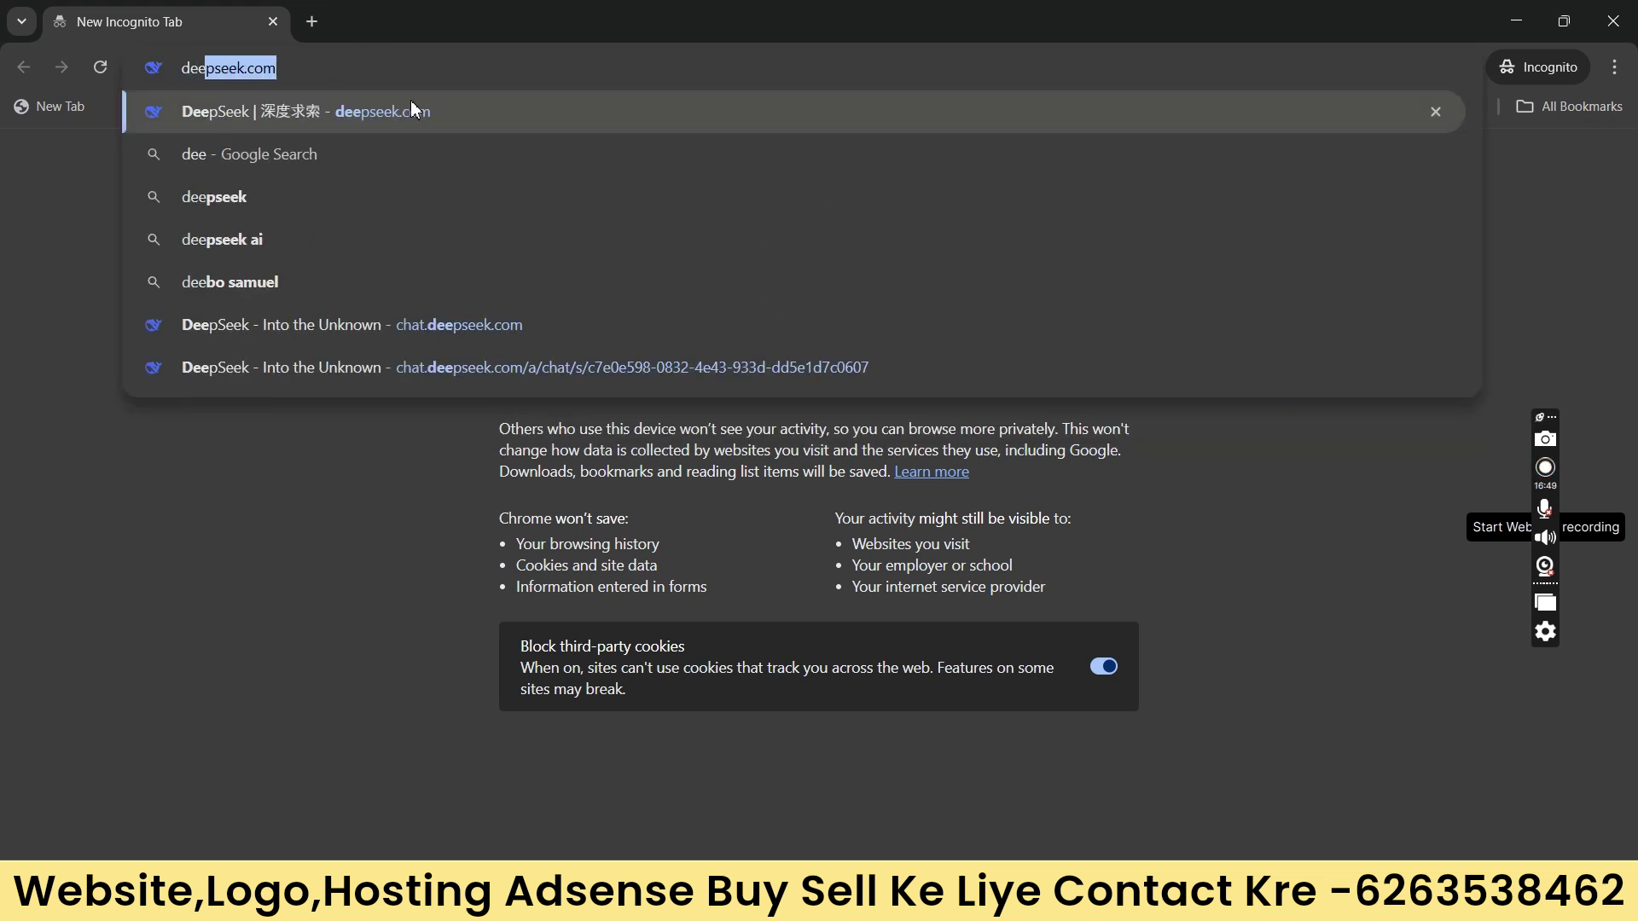
pyautogui.press('BackSpace')
pyautogui.press('BackSpace')
pyautogui.press('BackSpace')
pyautogui.press('BackSpace')
pyautogui.write('ge')
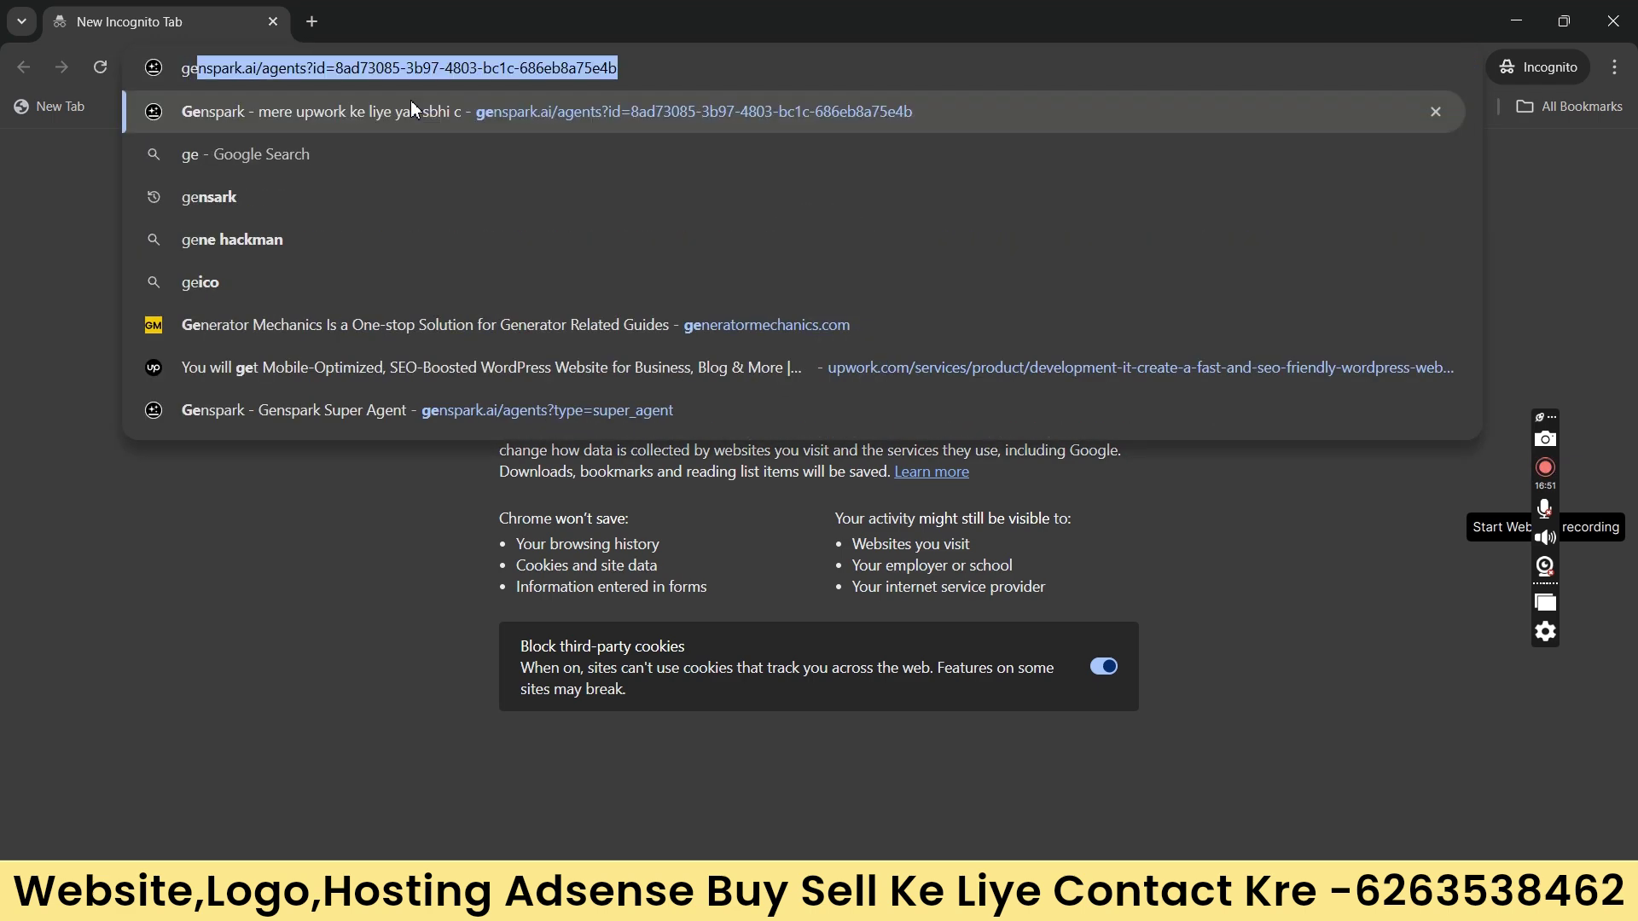
pyautogui.press('Return')
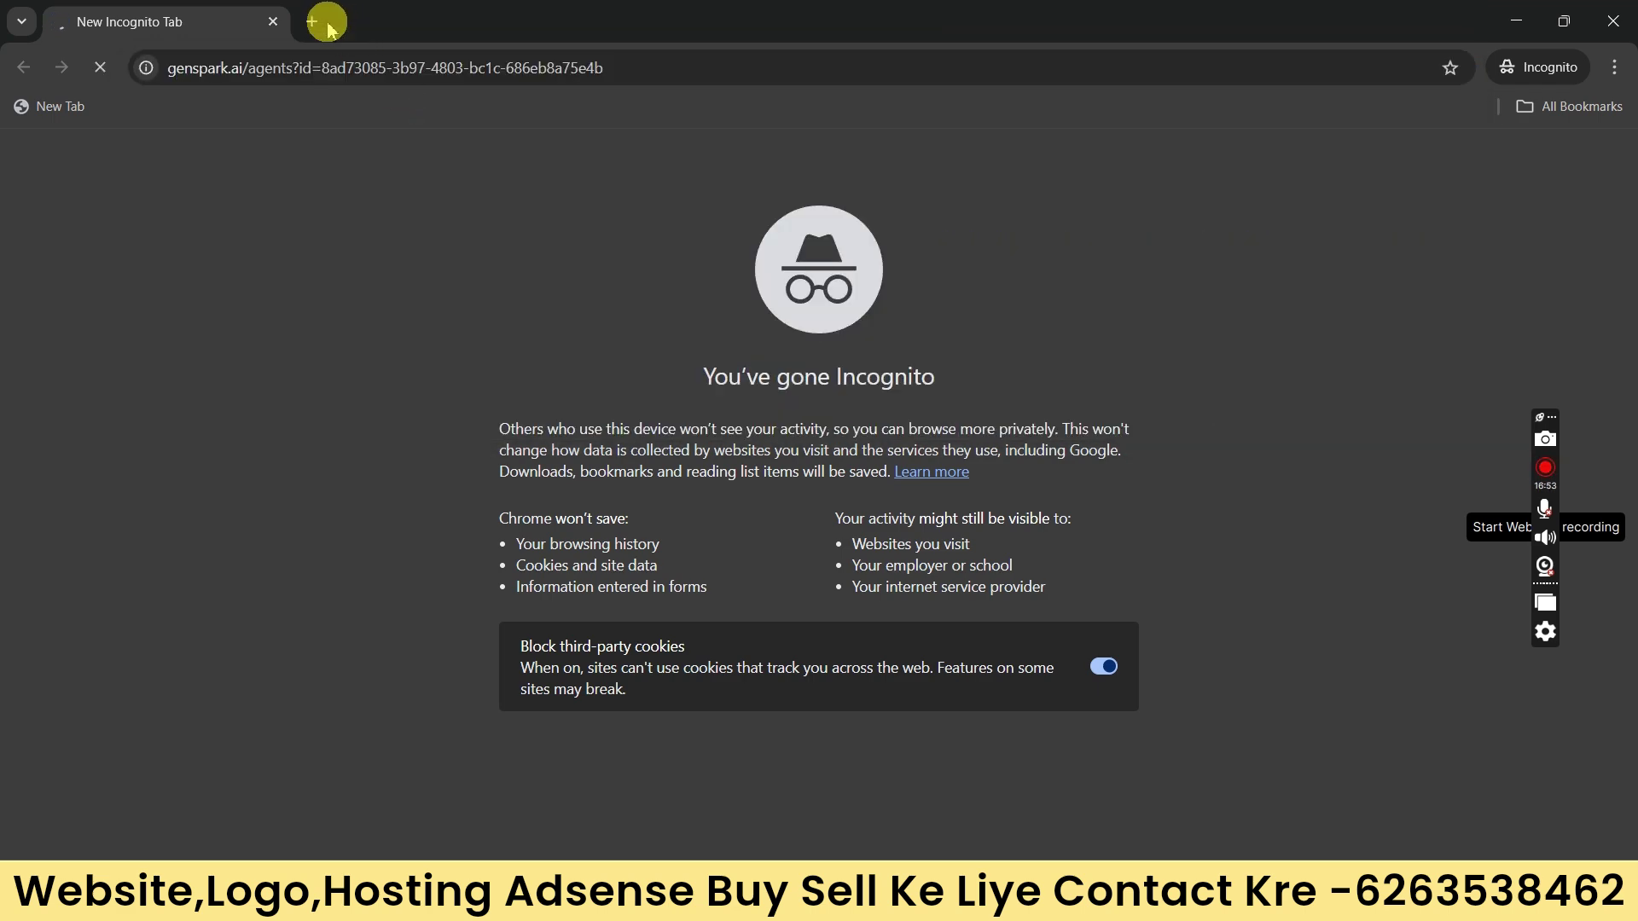
# Step: Search for "tempmail" in a new tab and open the Temp Mail disposable email site
pyautogui.click(316, 24)
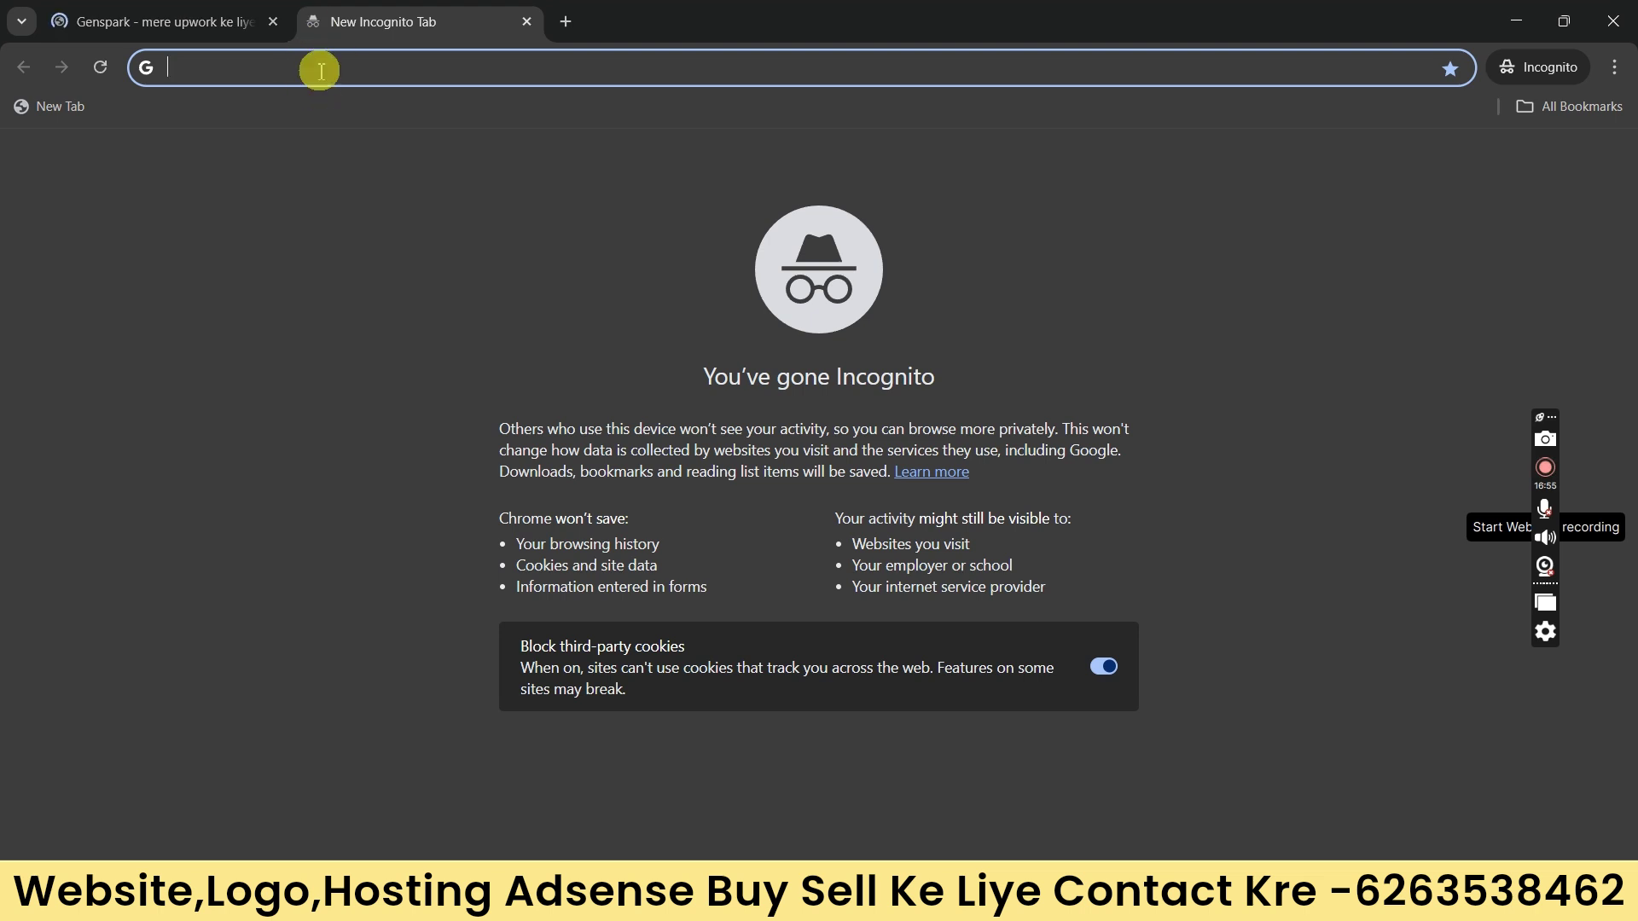
pyautogui.write('te')
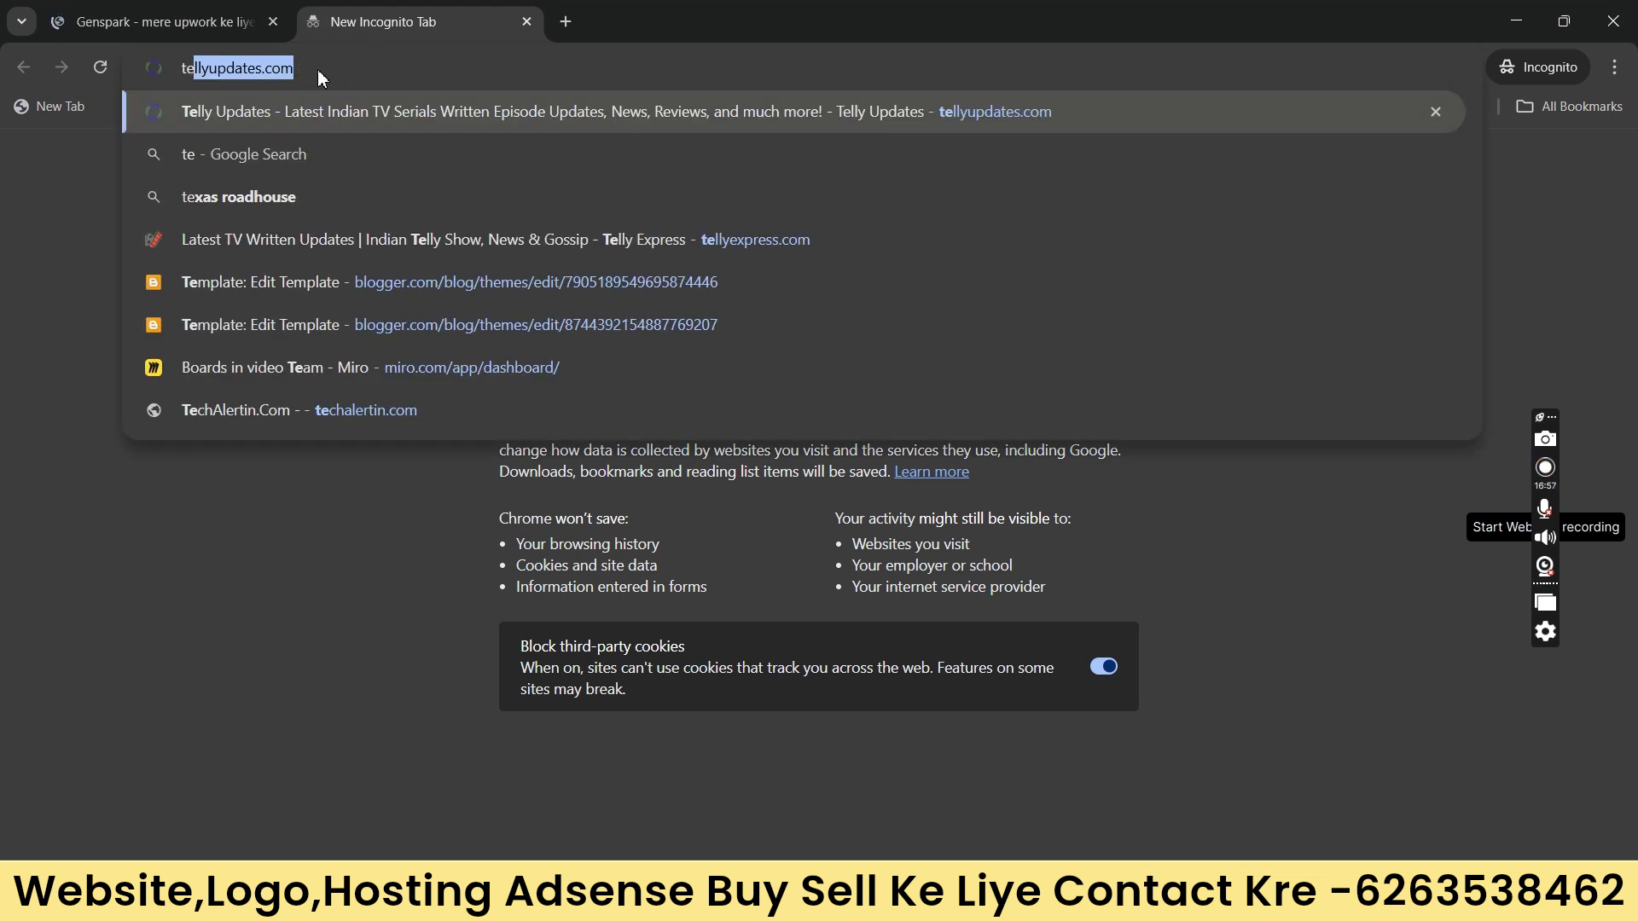
pyautogui.write('mpmail')
pyautogui.press('Return')
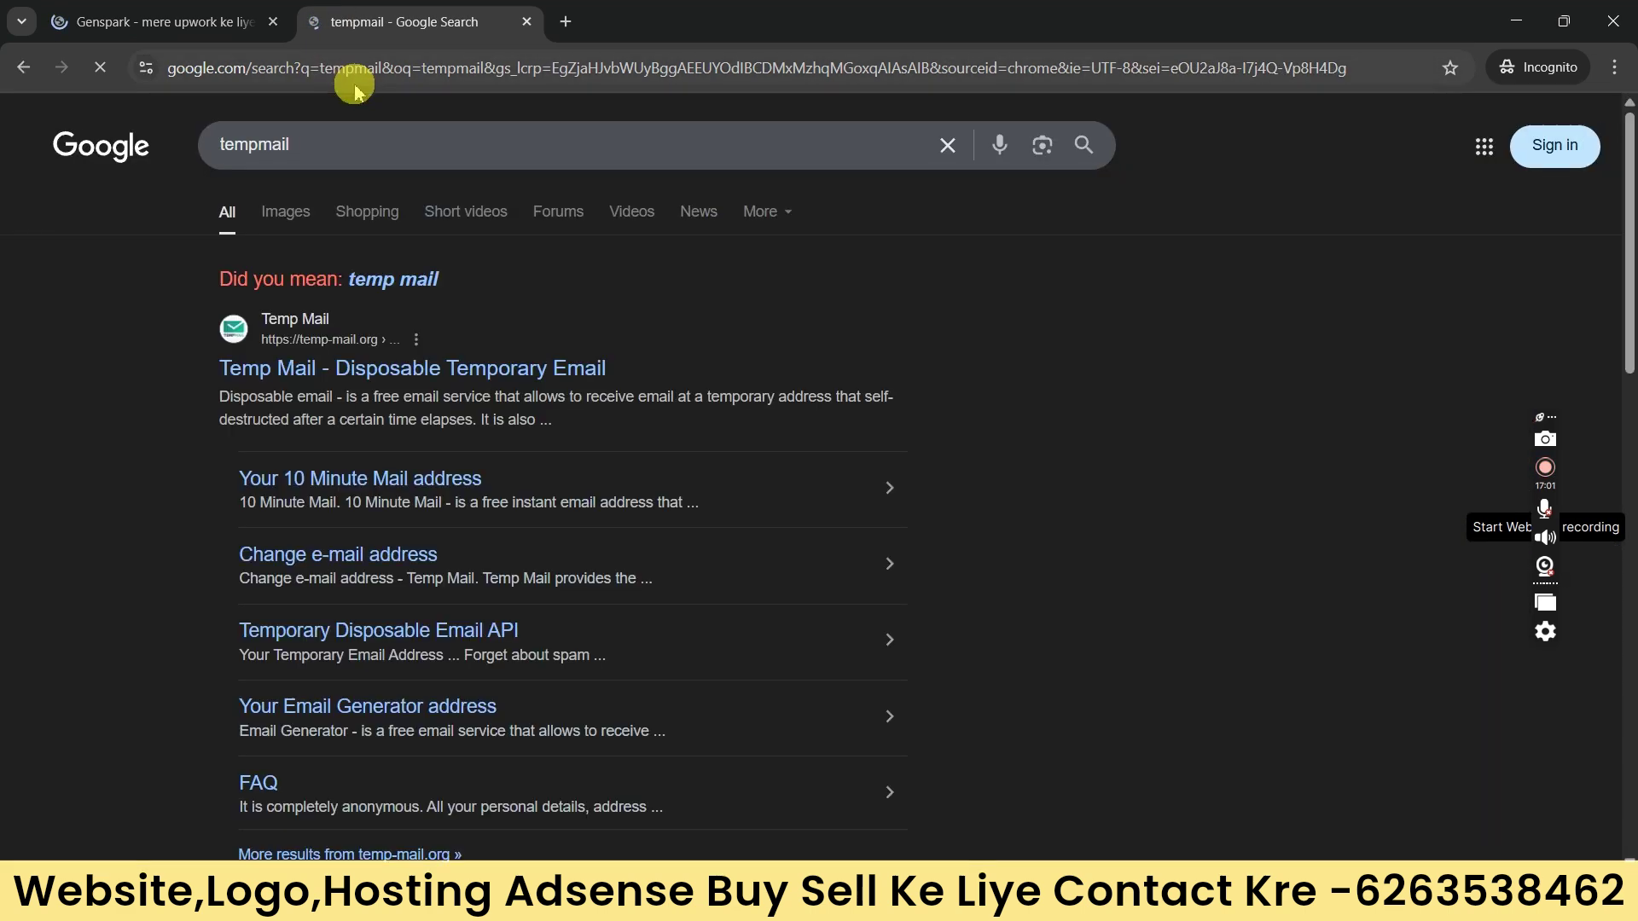
pyautogui.click(341, 370)
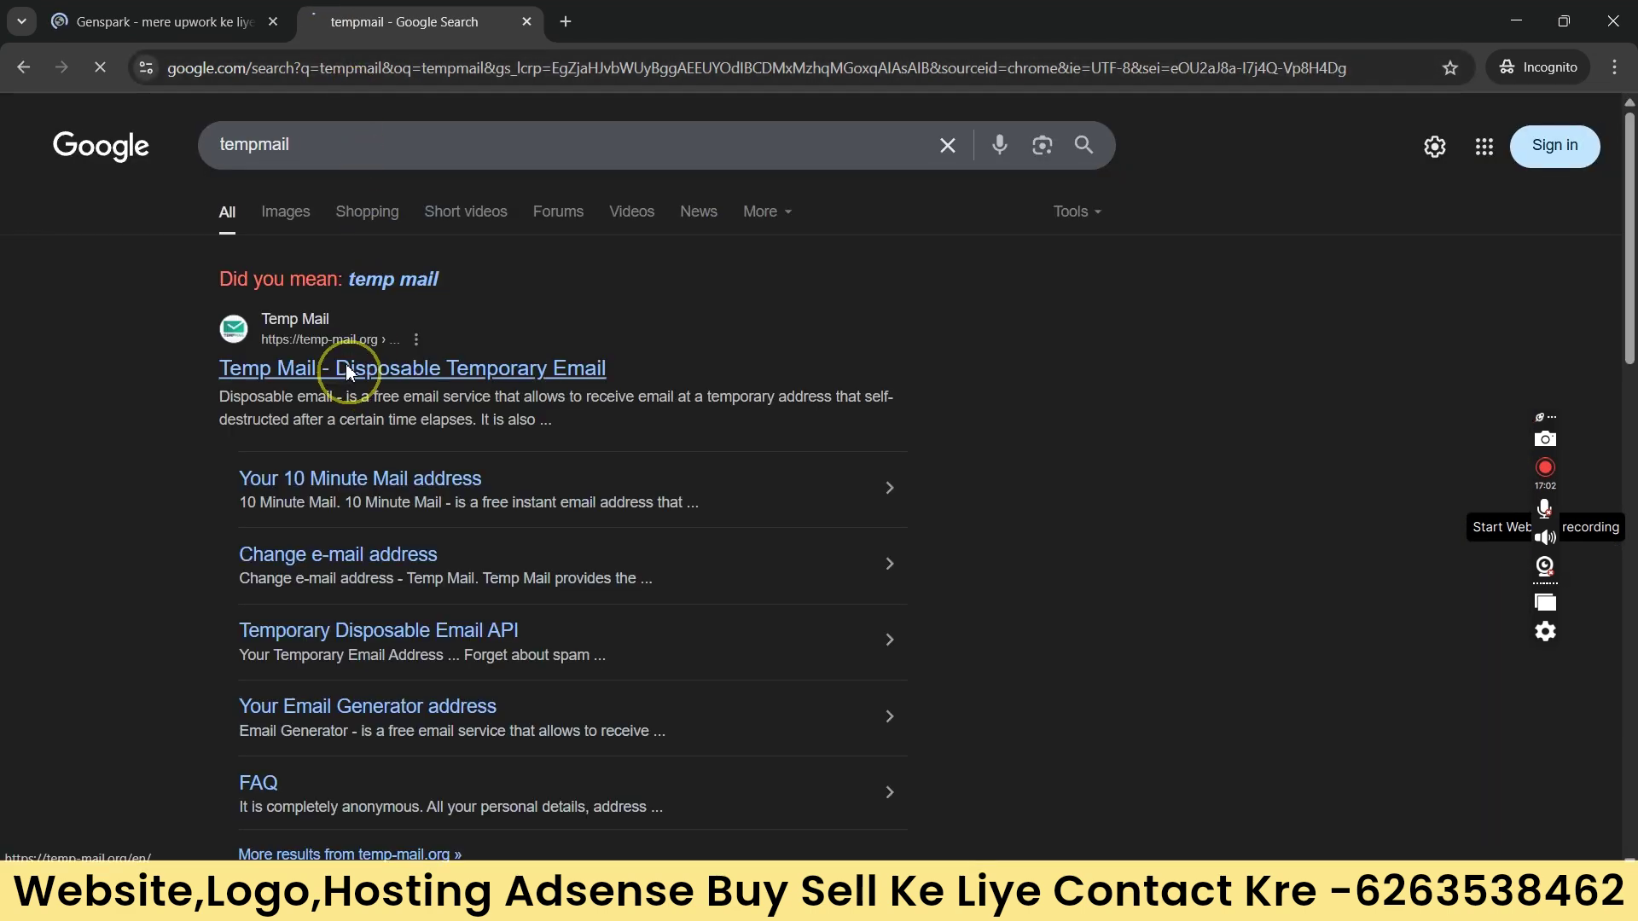
# Step: Return to the Genspark page, go to its agents page and open the sign-up form for a new account with email
pyautogui.click(139, 27)
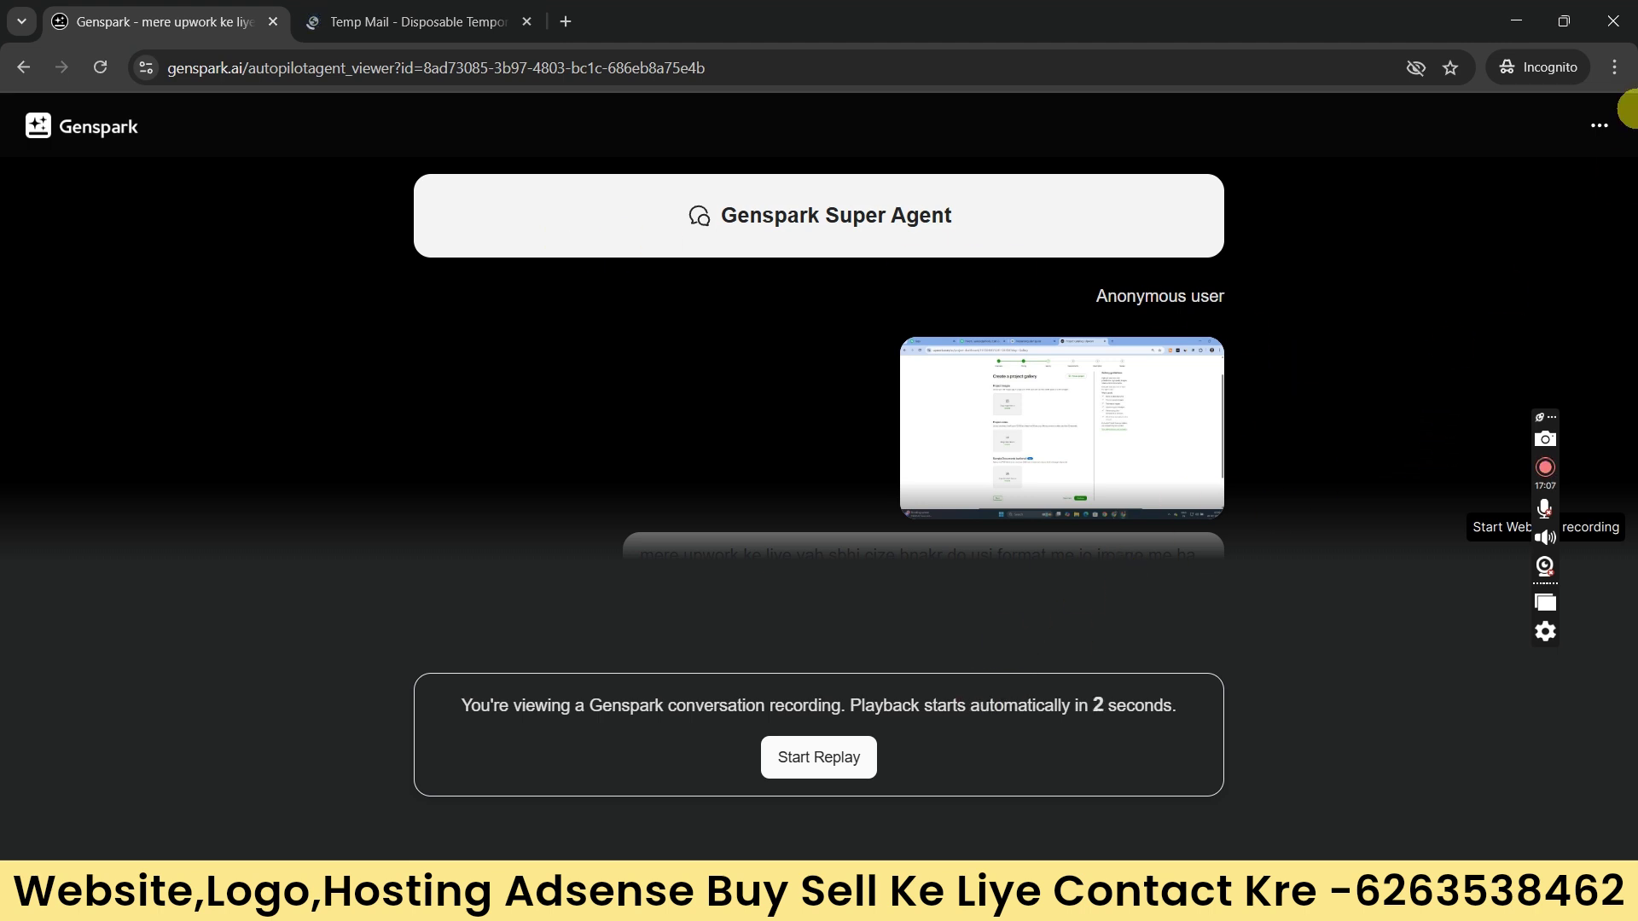
pyautogui.click(38, 130)
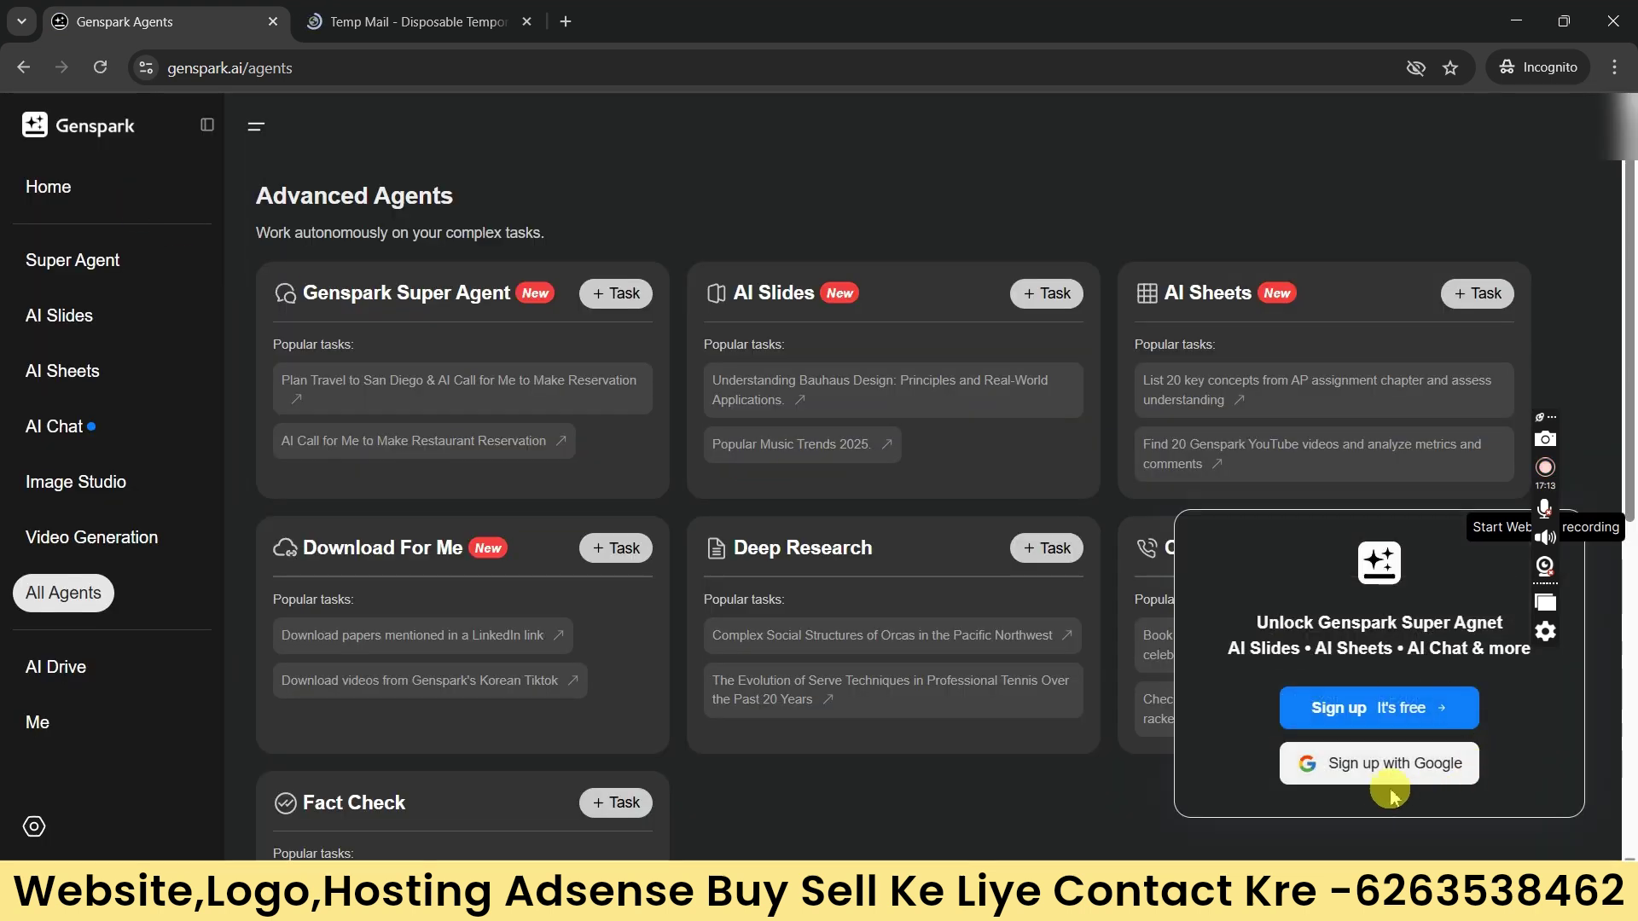
pyautogui.click(1374, 772)
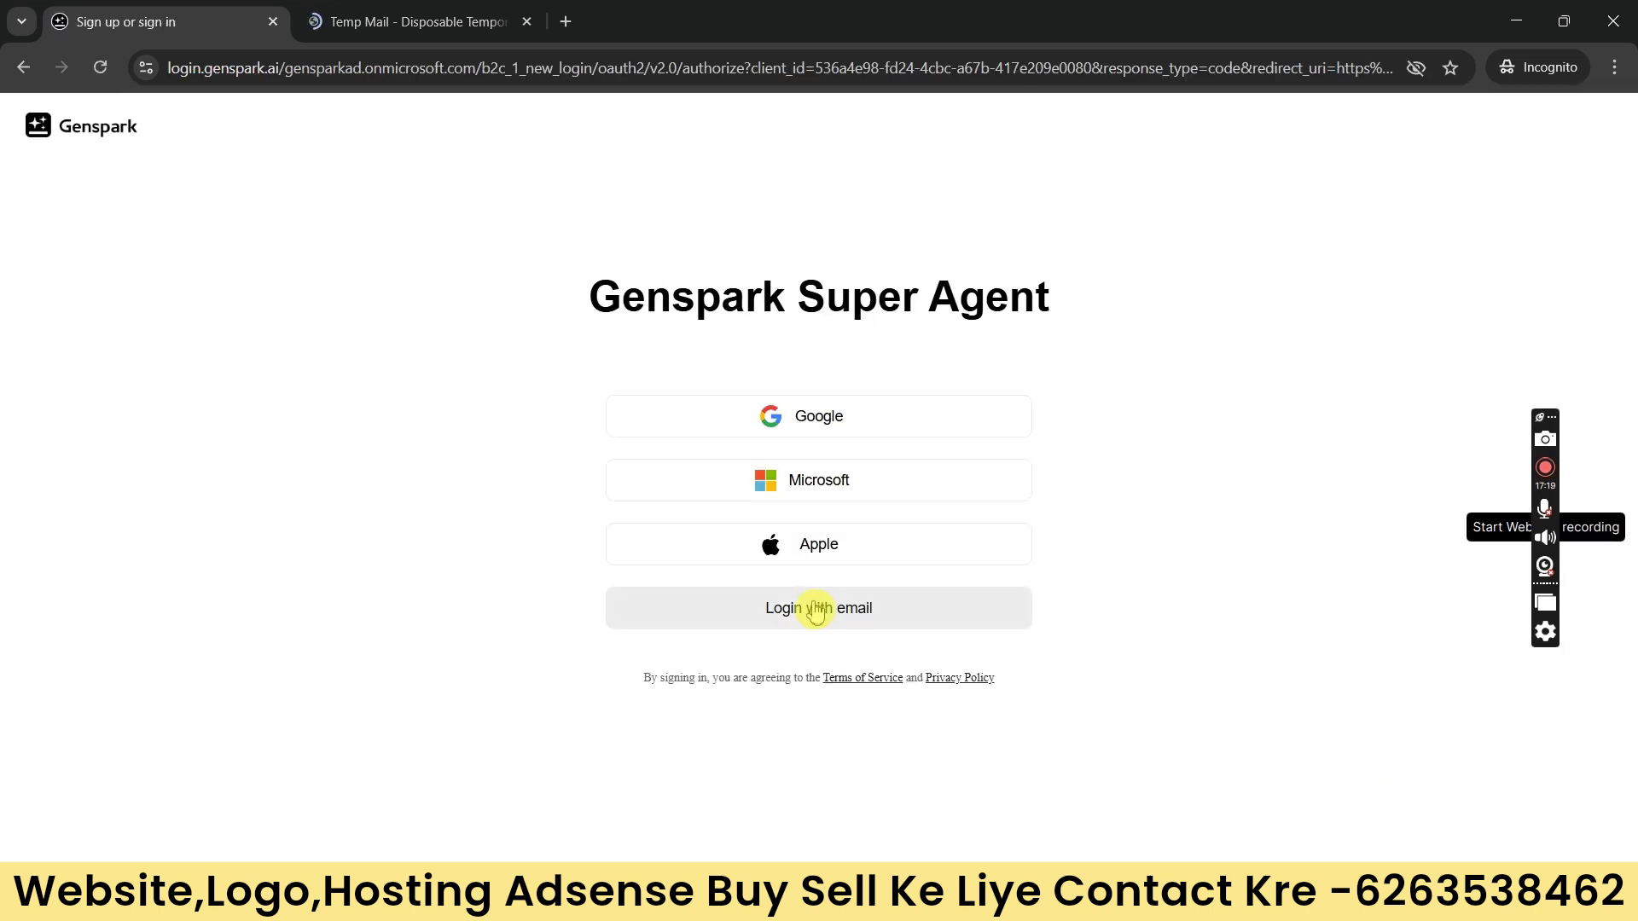
pyautogui.click(782, 622)
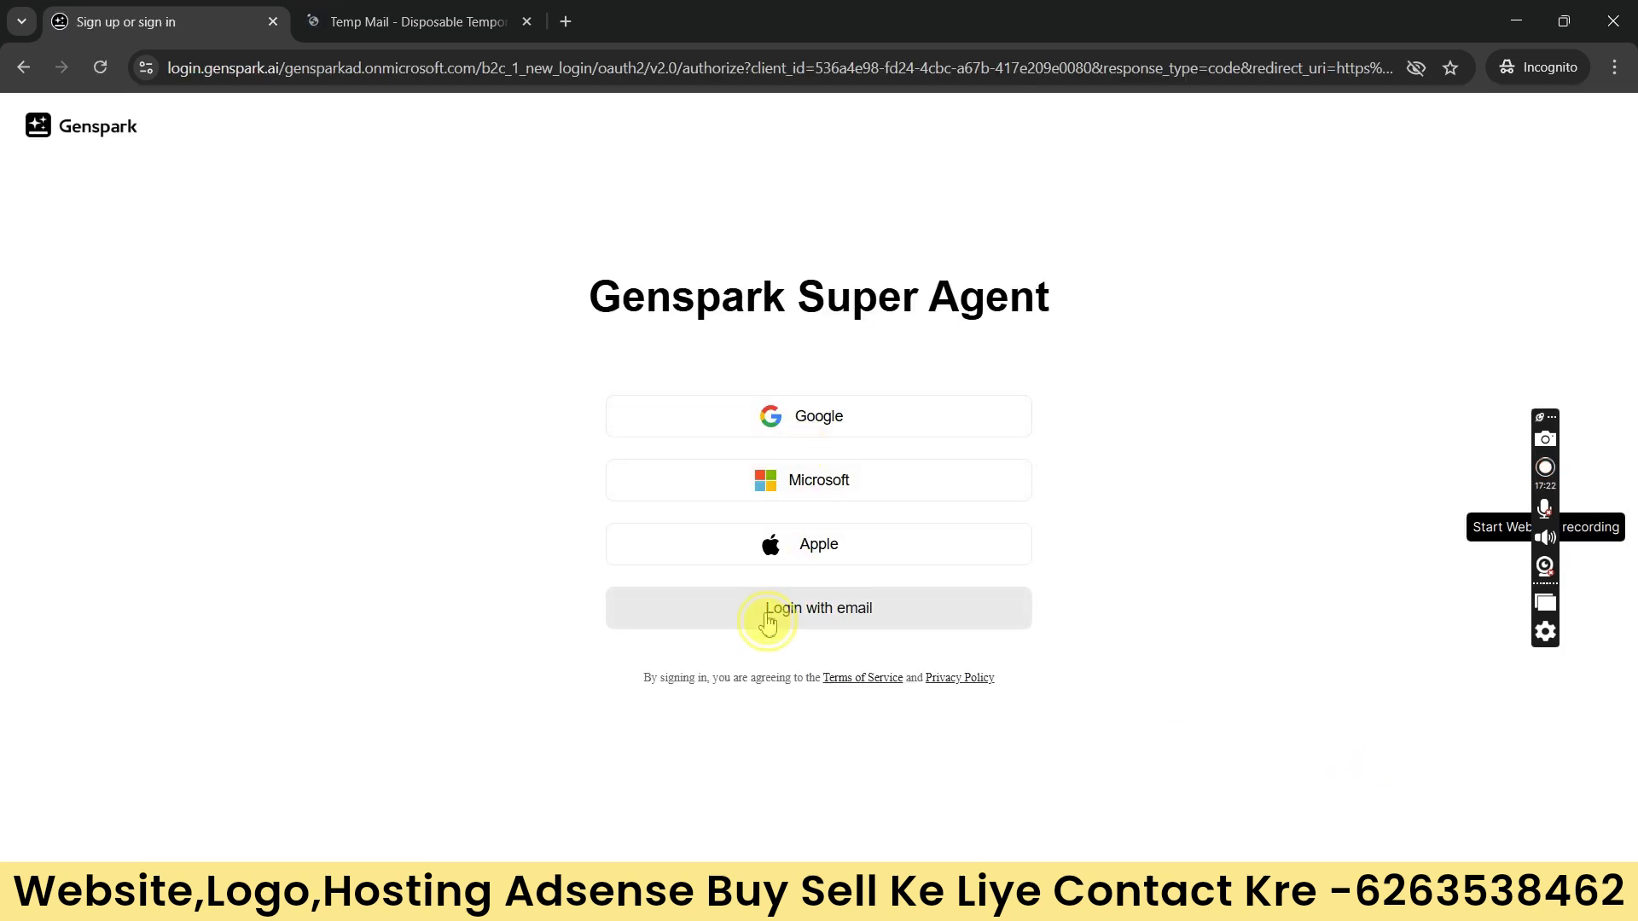
pyautogui.click(935, 657)
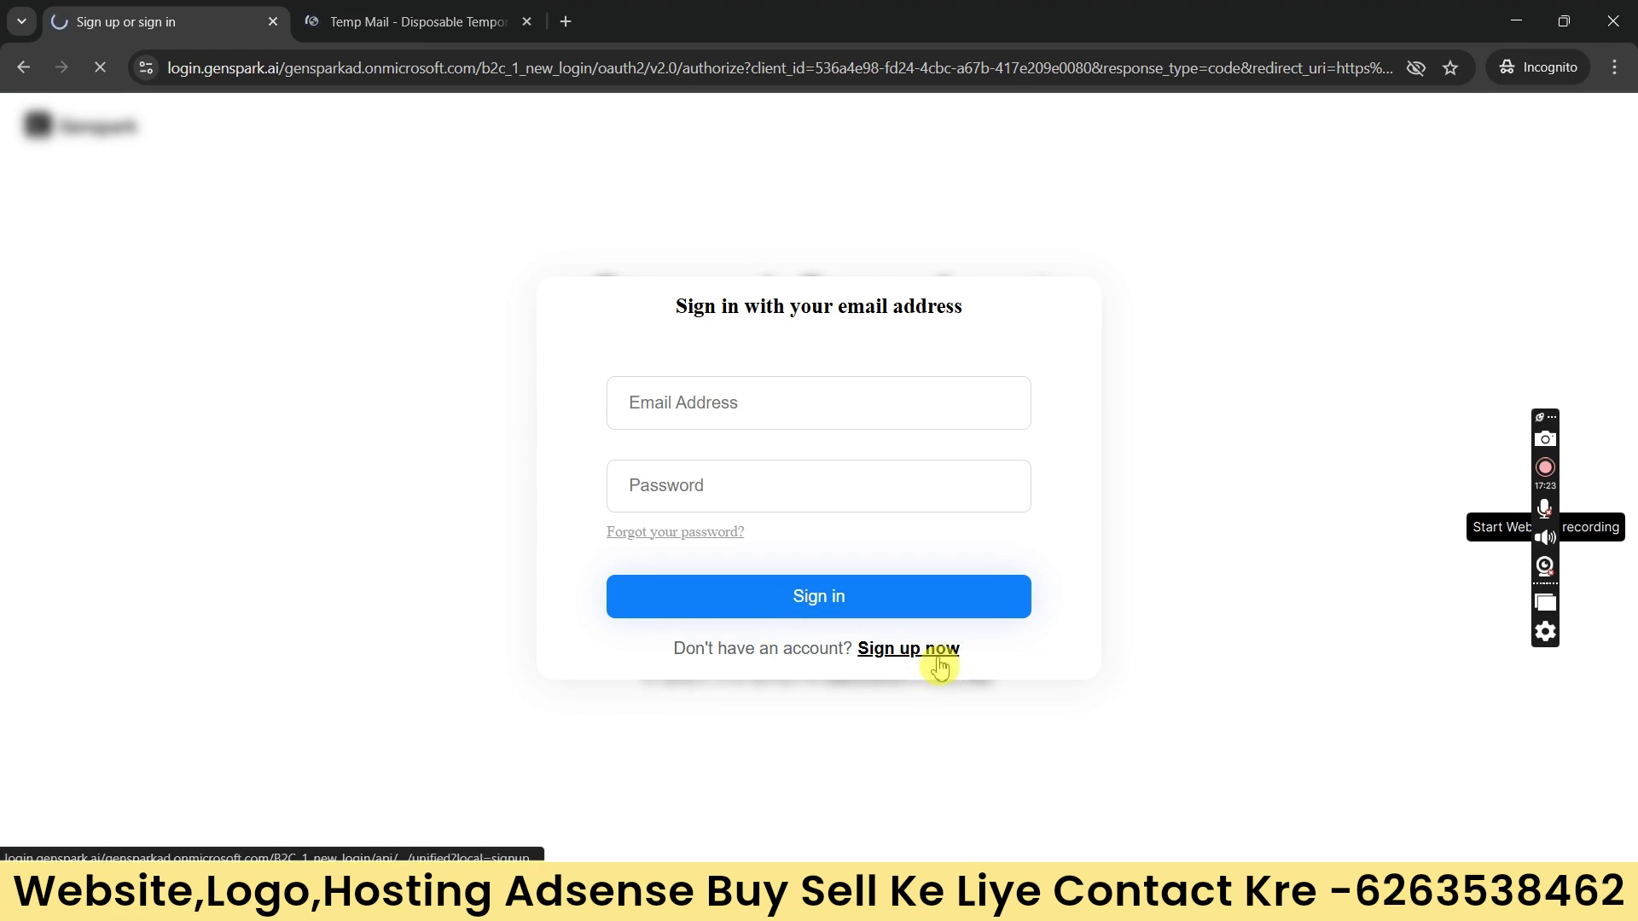
# Step: Copy the temporary email address from Temp Mail and paste it into the sign-up form's Email Address field
pyautogui.click(333, 17)
pyautogui.click(1028, 311)
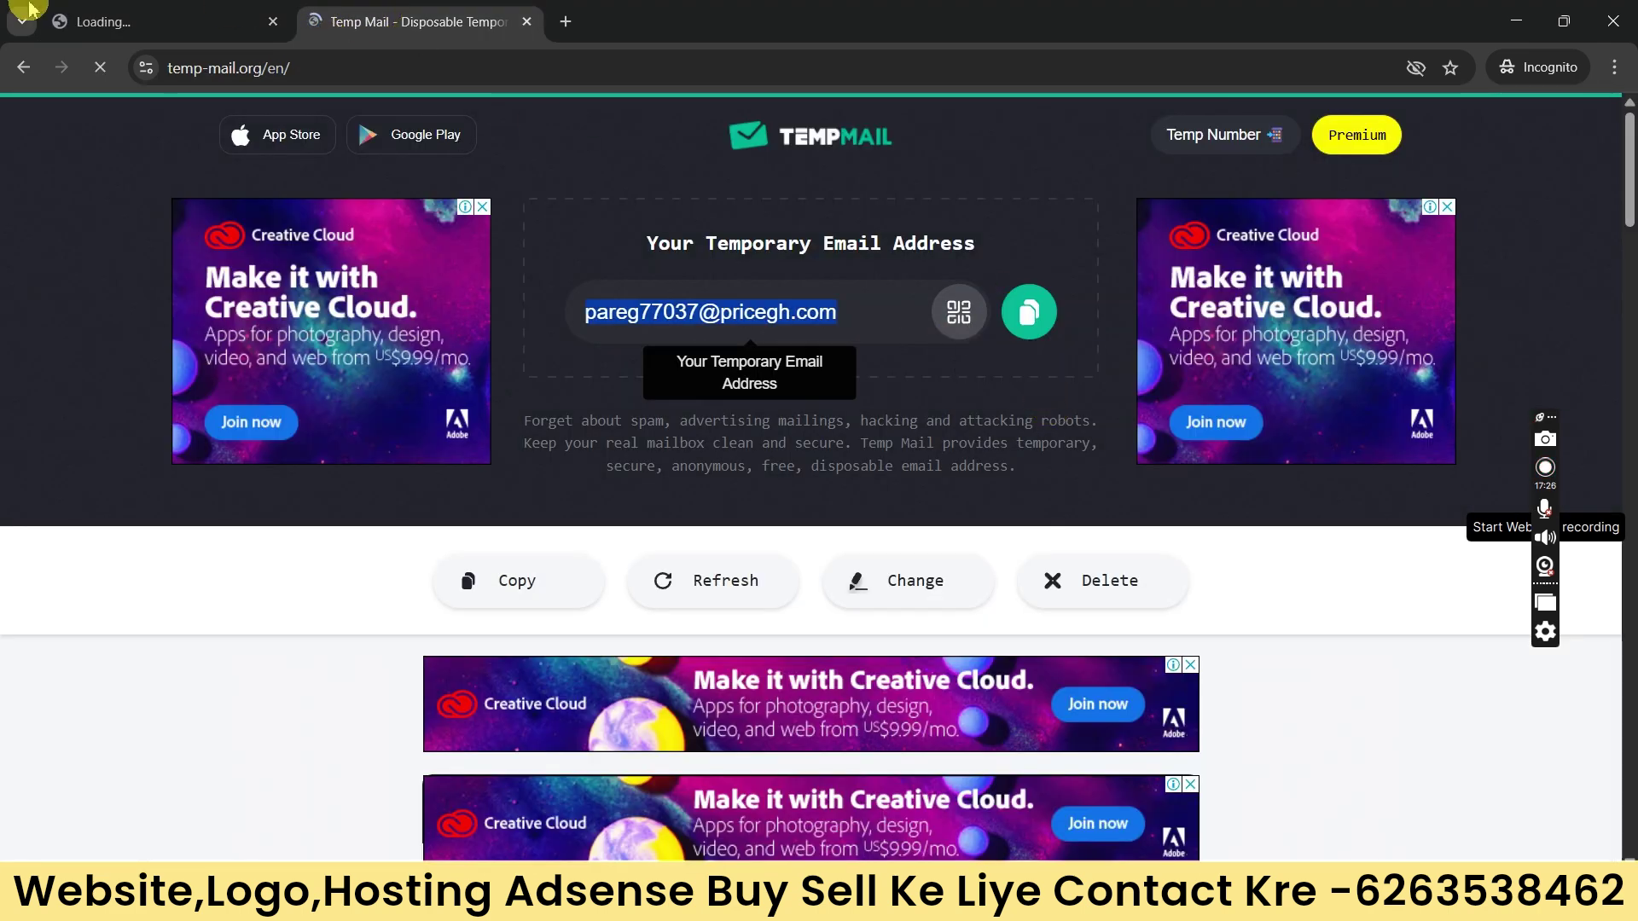
pyautogui.click(124, 19)
pyautogui.rightClick(689, 249)
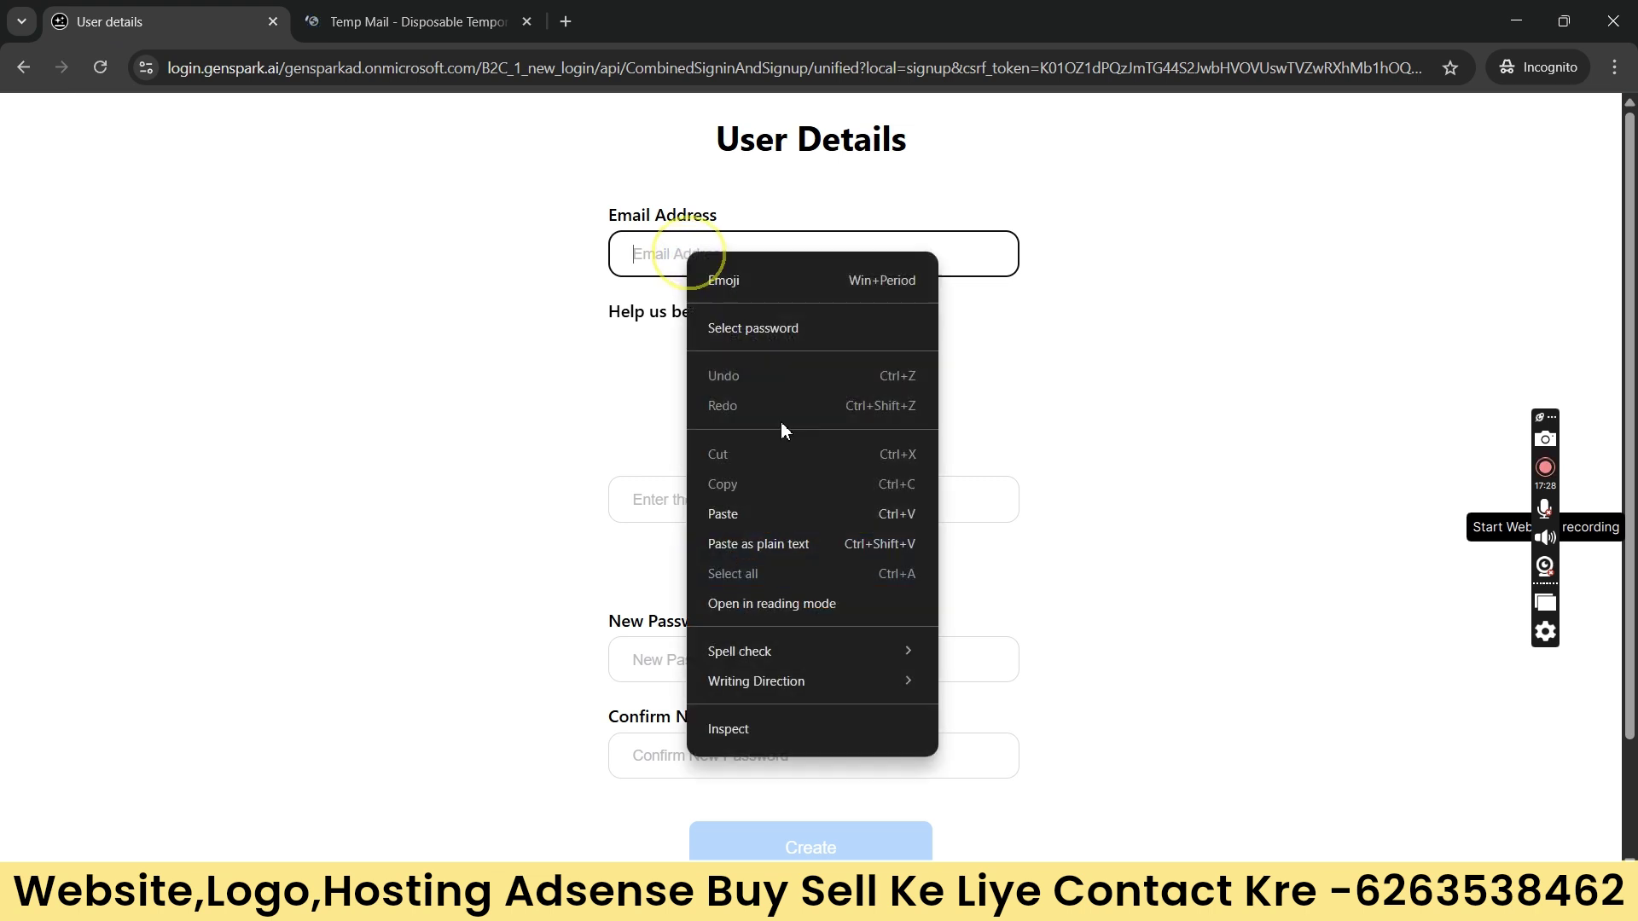
pyautogui.click(768, 509)
# Step: Fill in the captcha characters on the sign-up form, re-entering the new ones if rejected, and request the email verification code
pyautogui.click(721, 508)
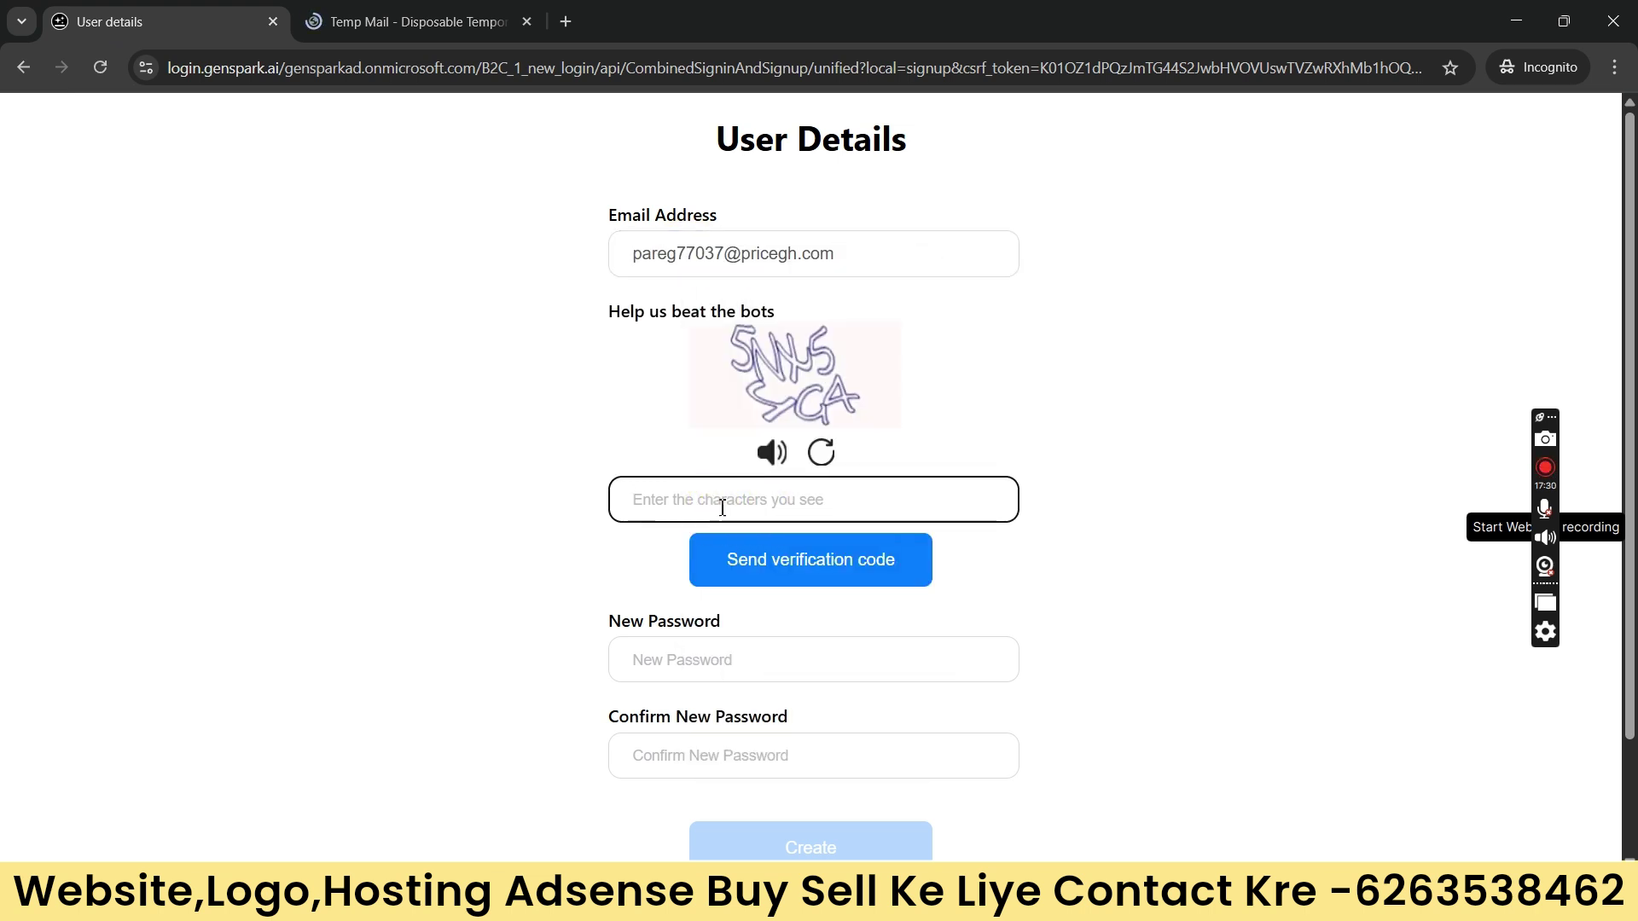
pyautogui.write('5Nx54G4')
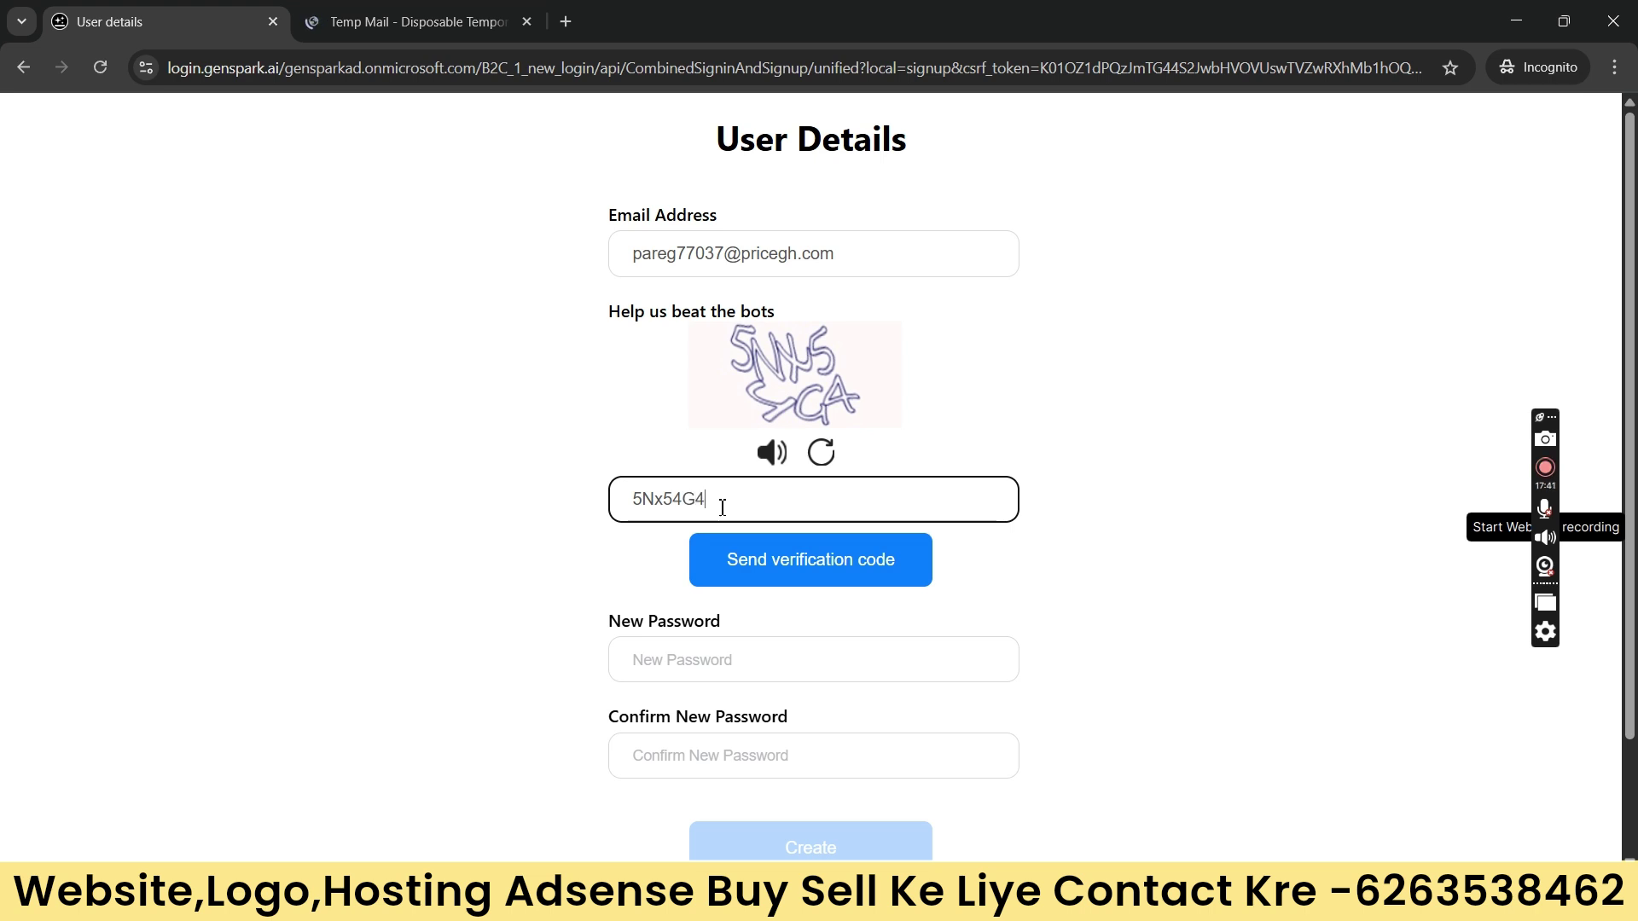
pyautogui.click(775, 570)
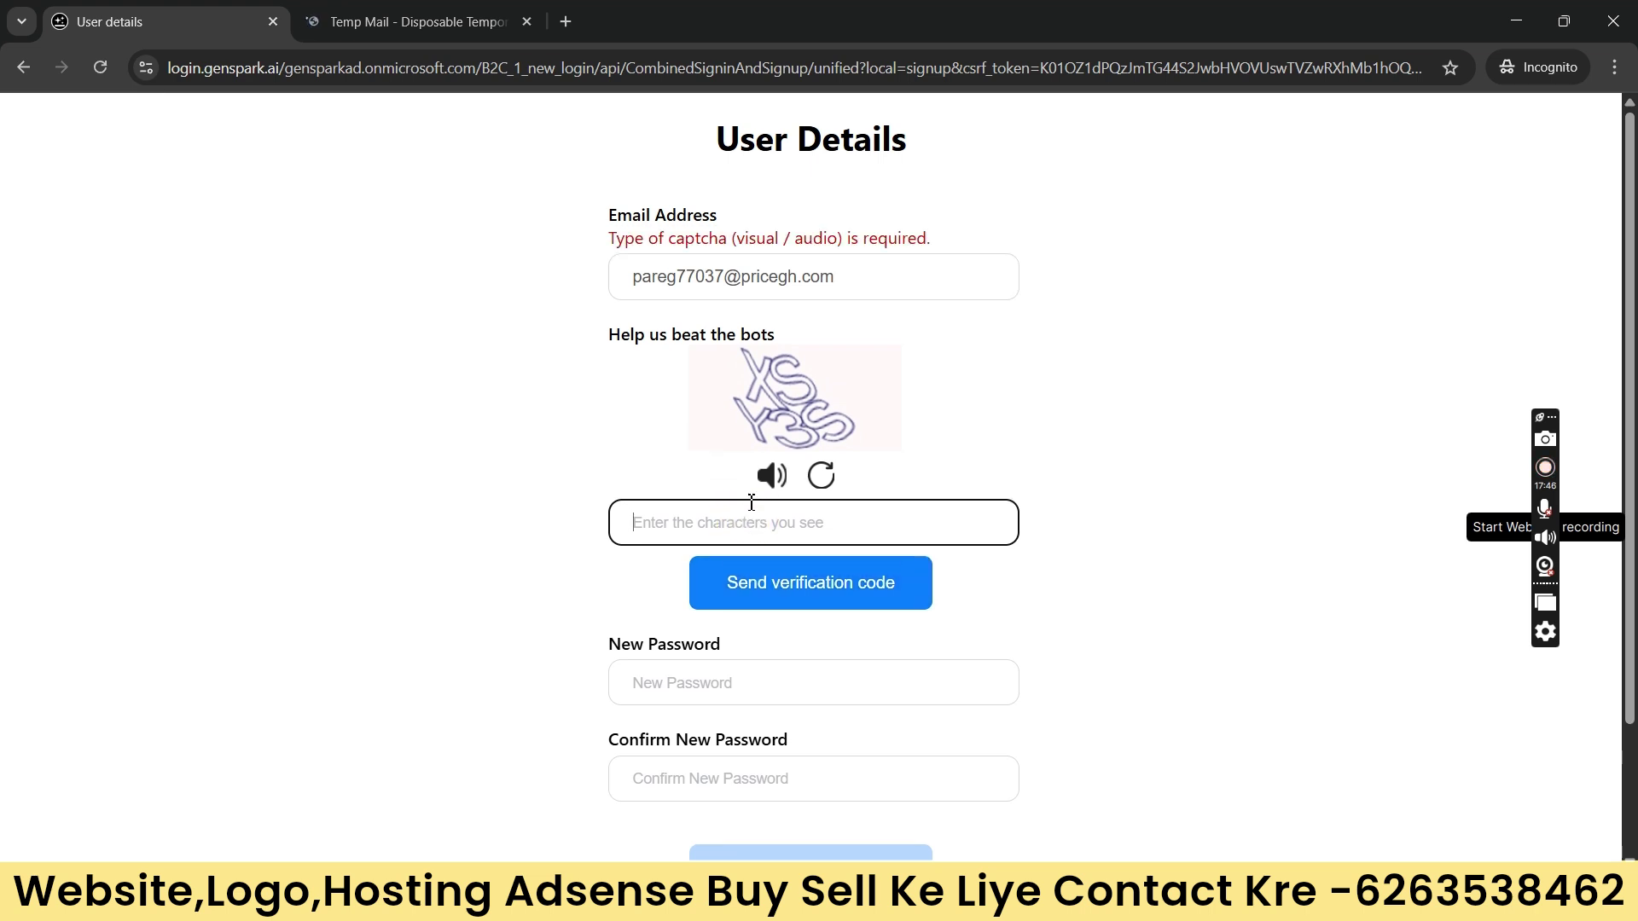
pyautogui.write('XSY3S')
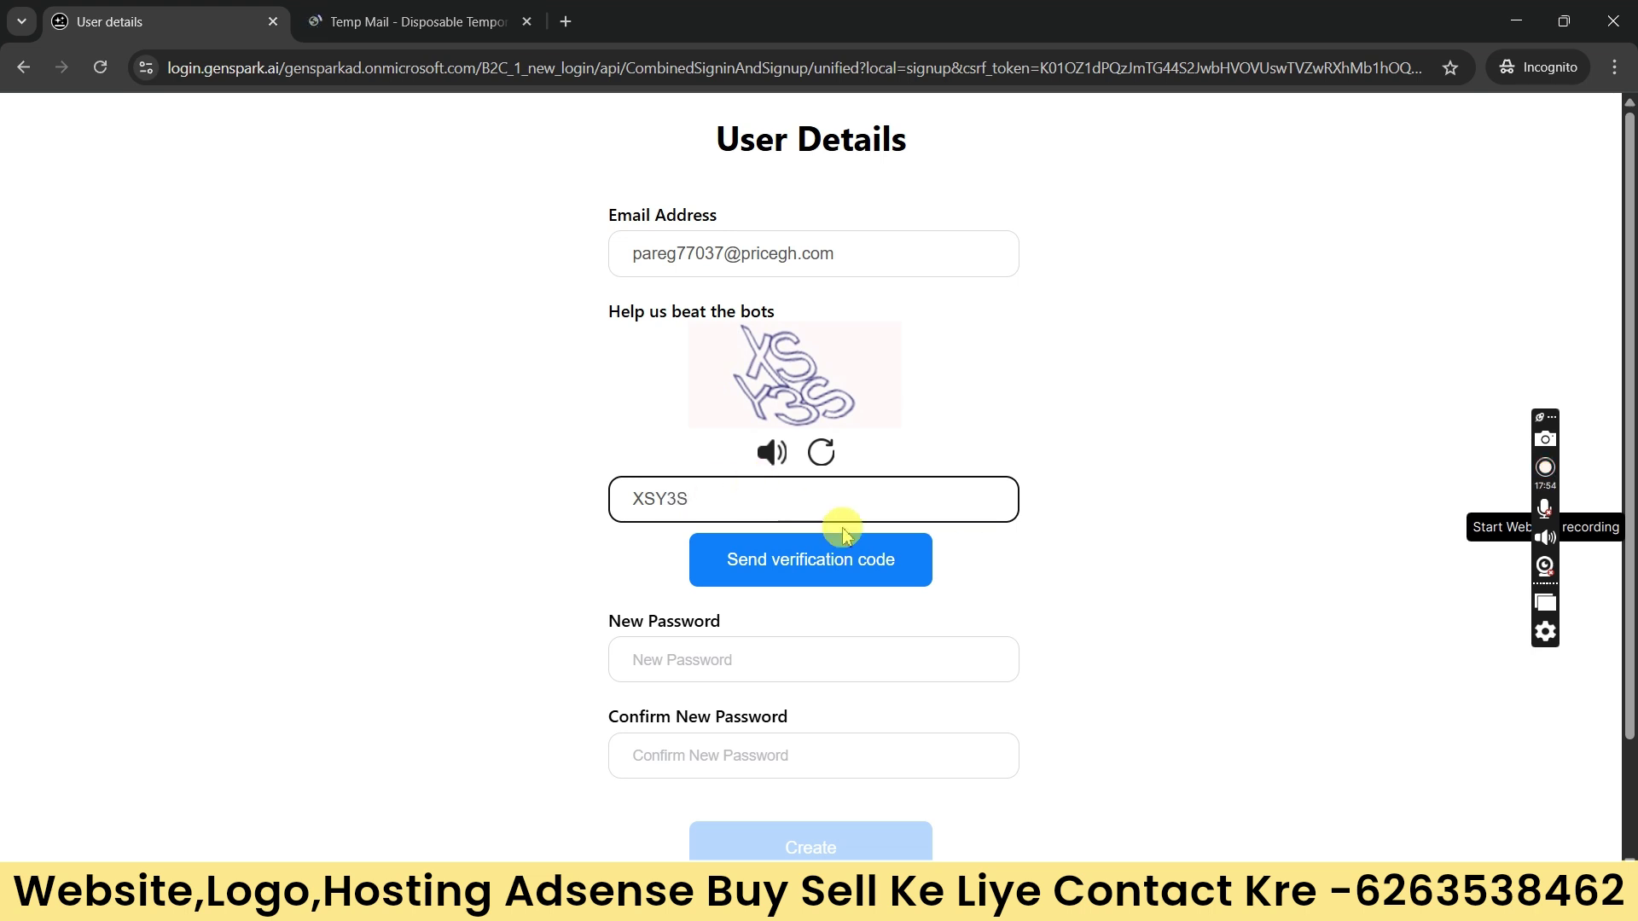
pyautogui.click(883, 570)
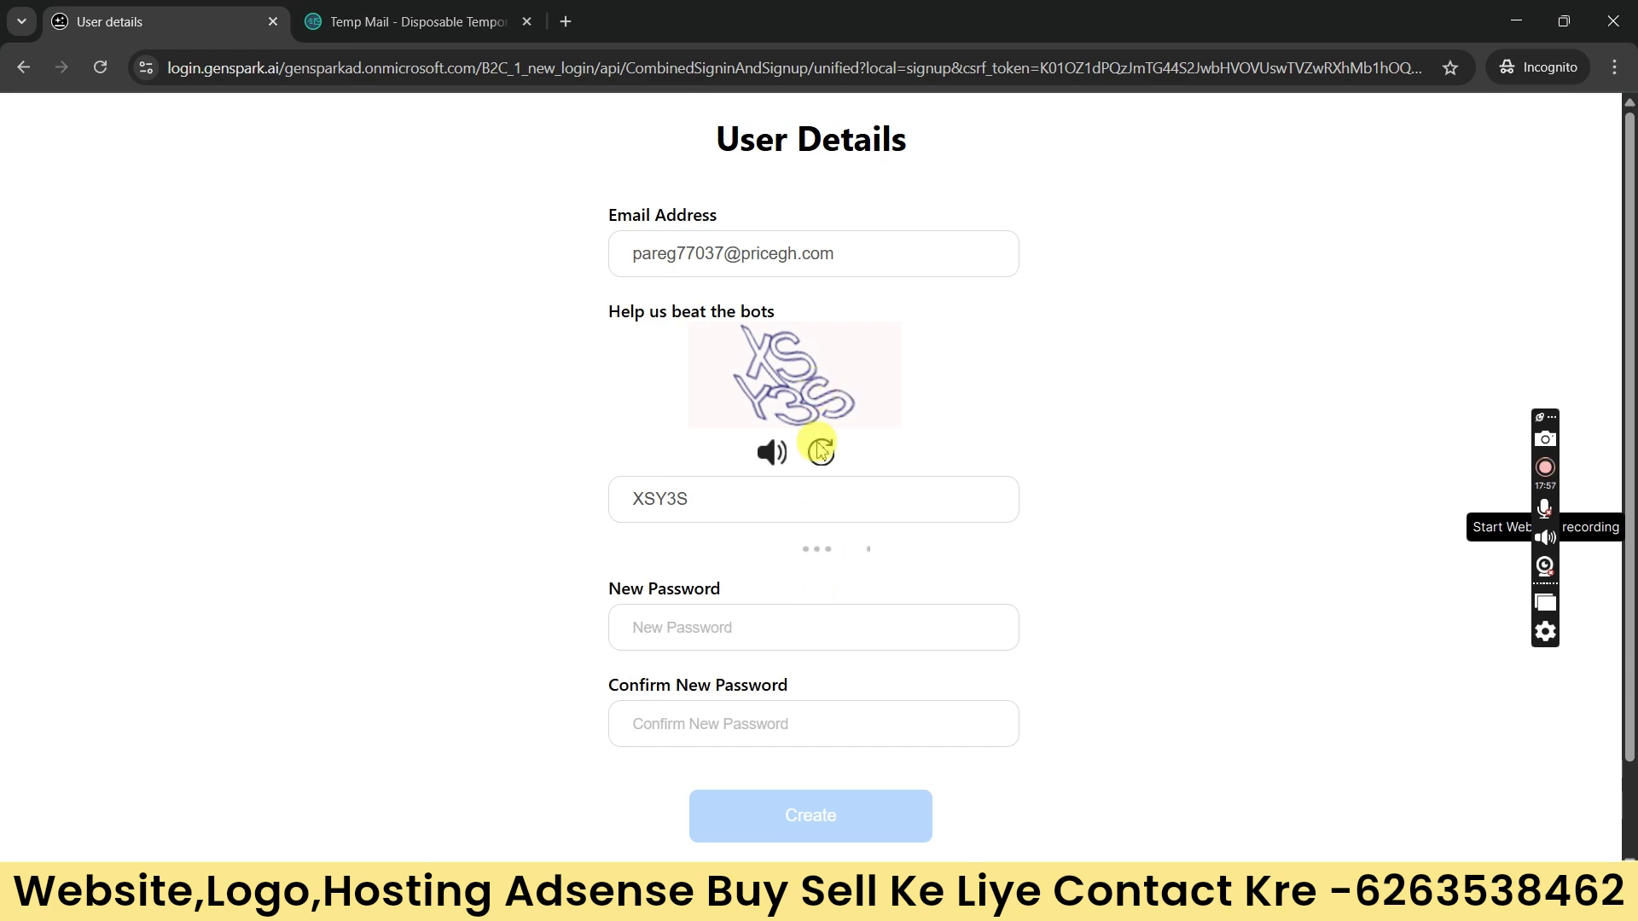
# Step: Open the Genspark verification email in the Temp Mail inbox and copy the code from it
pyautogui.click(359, 24)
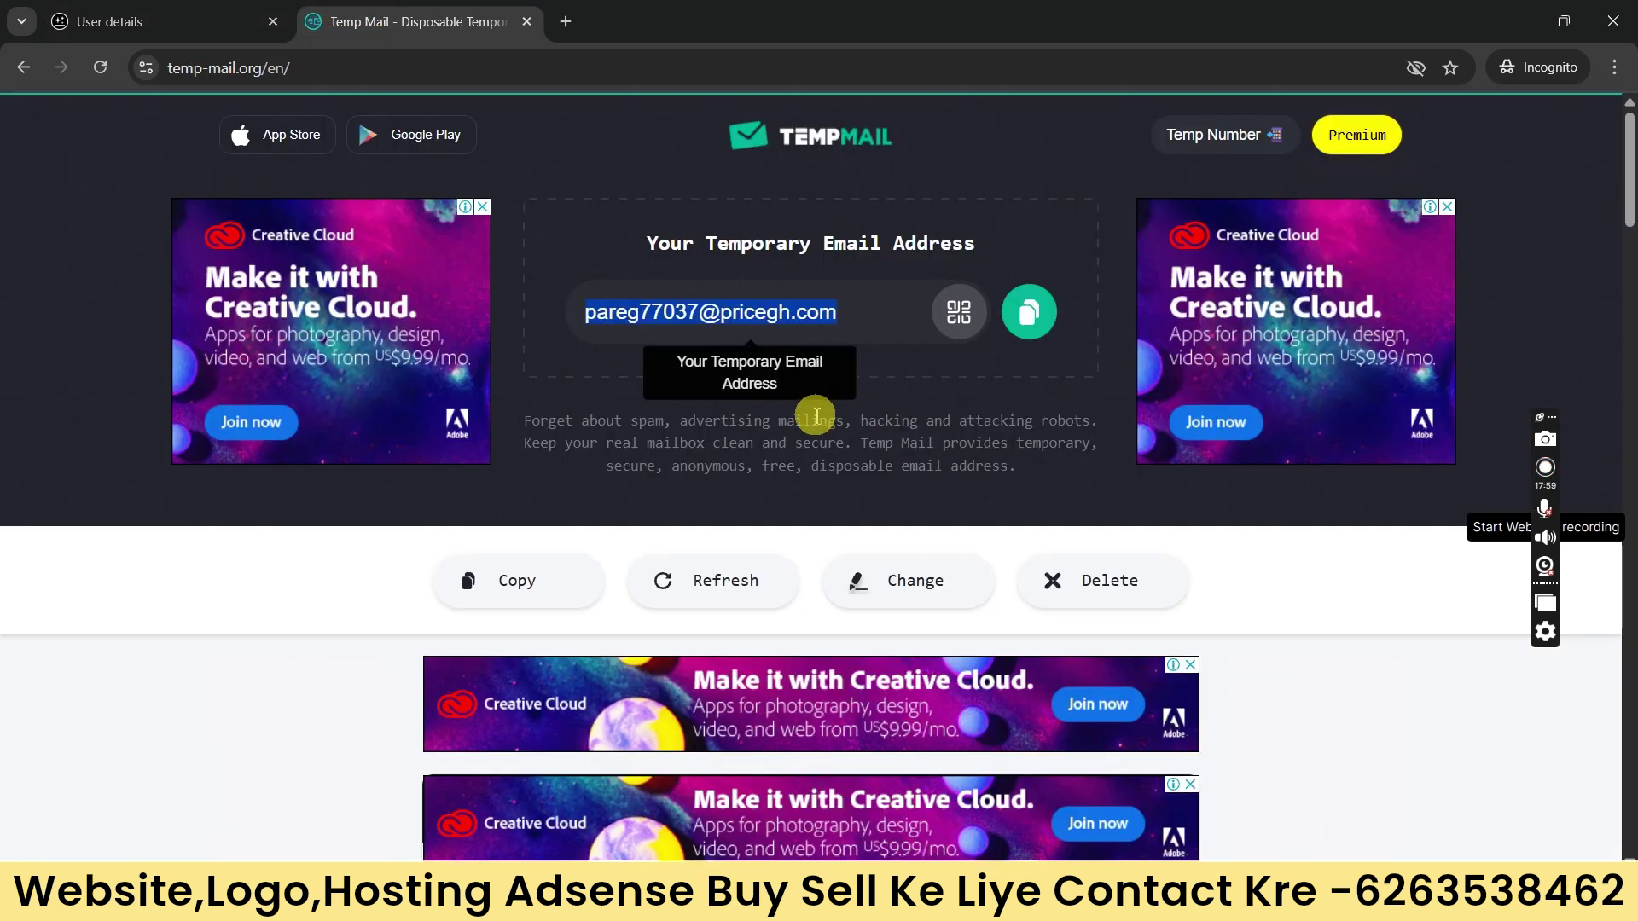
pyautogui.scroll(-5, 802, 410)
pyautogui.scroll(-2, 776, 401)
pyautogui.scroll(1, 720, 267)
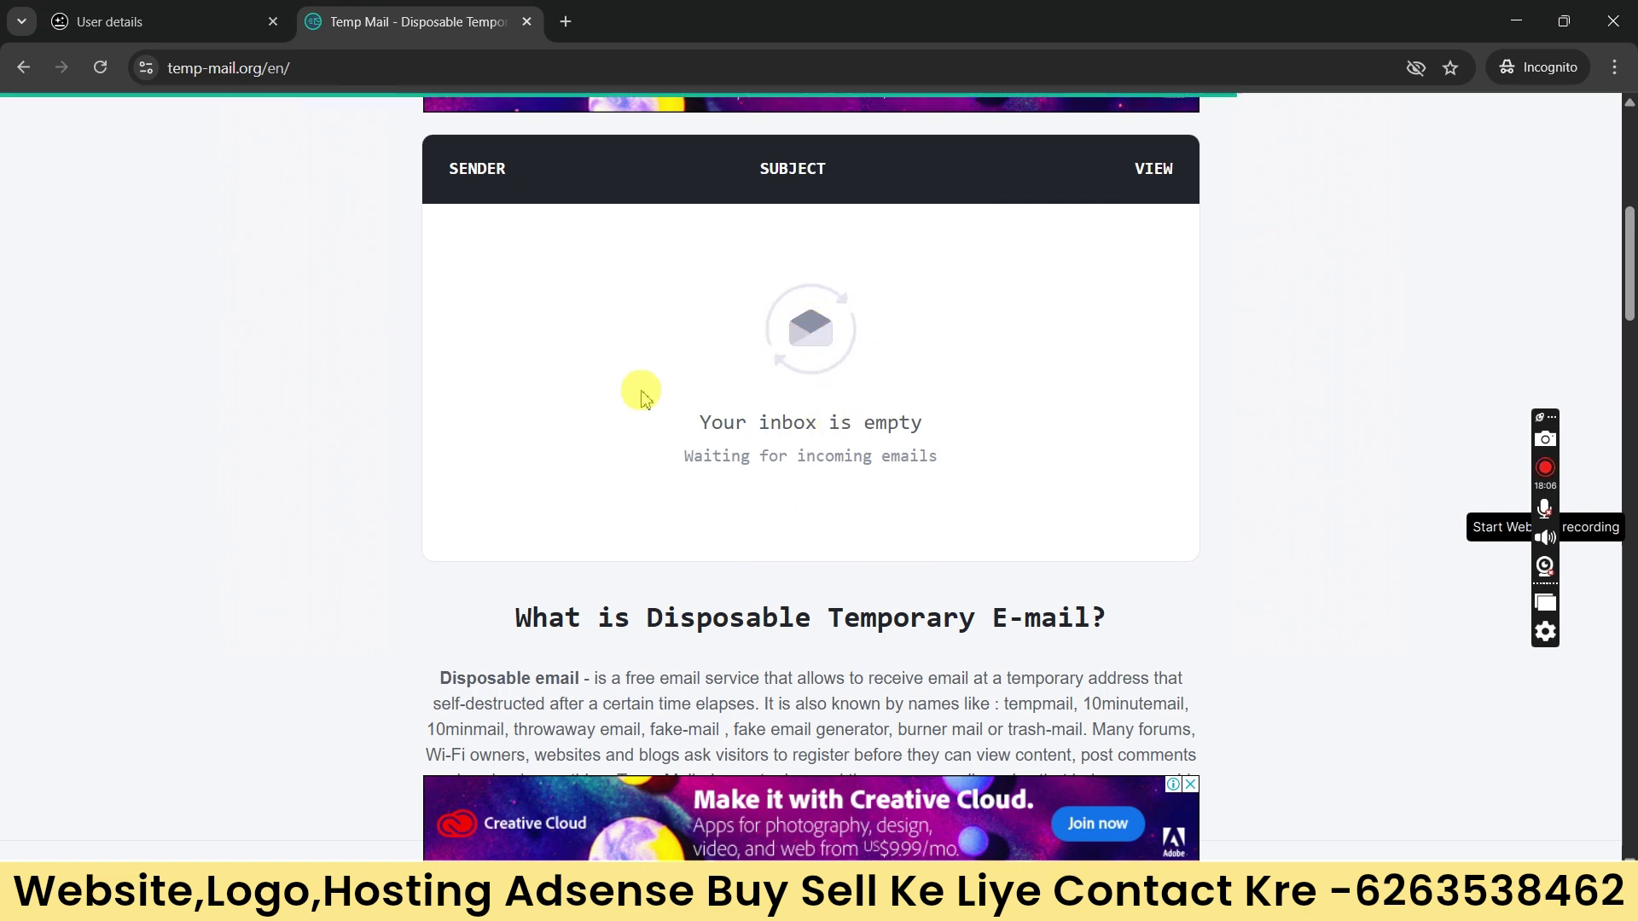
pyautogui.click(649, 242)
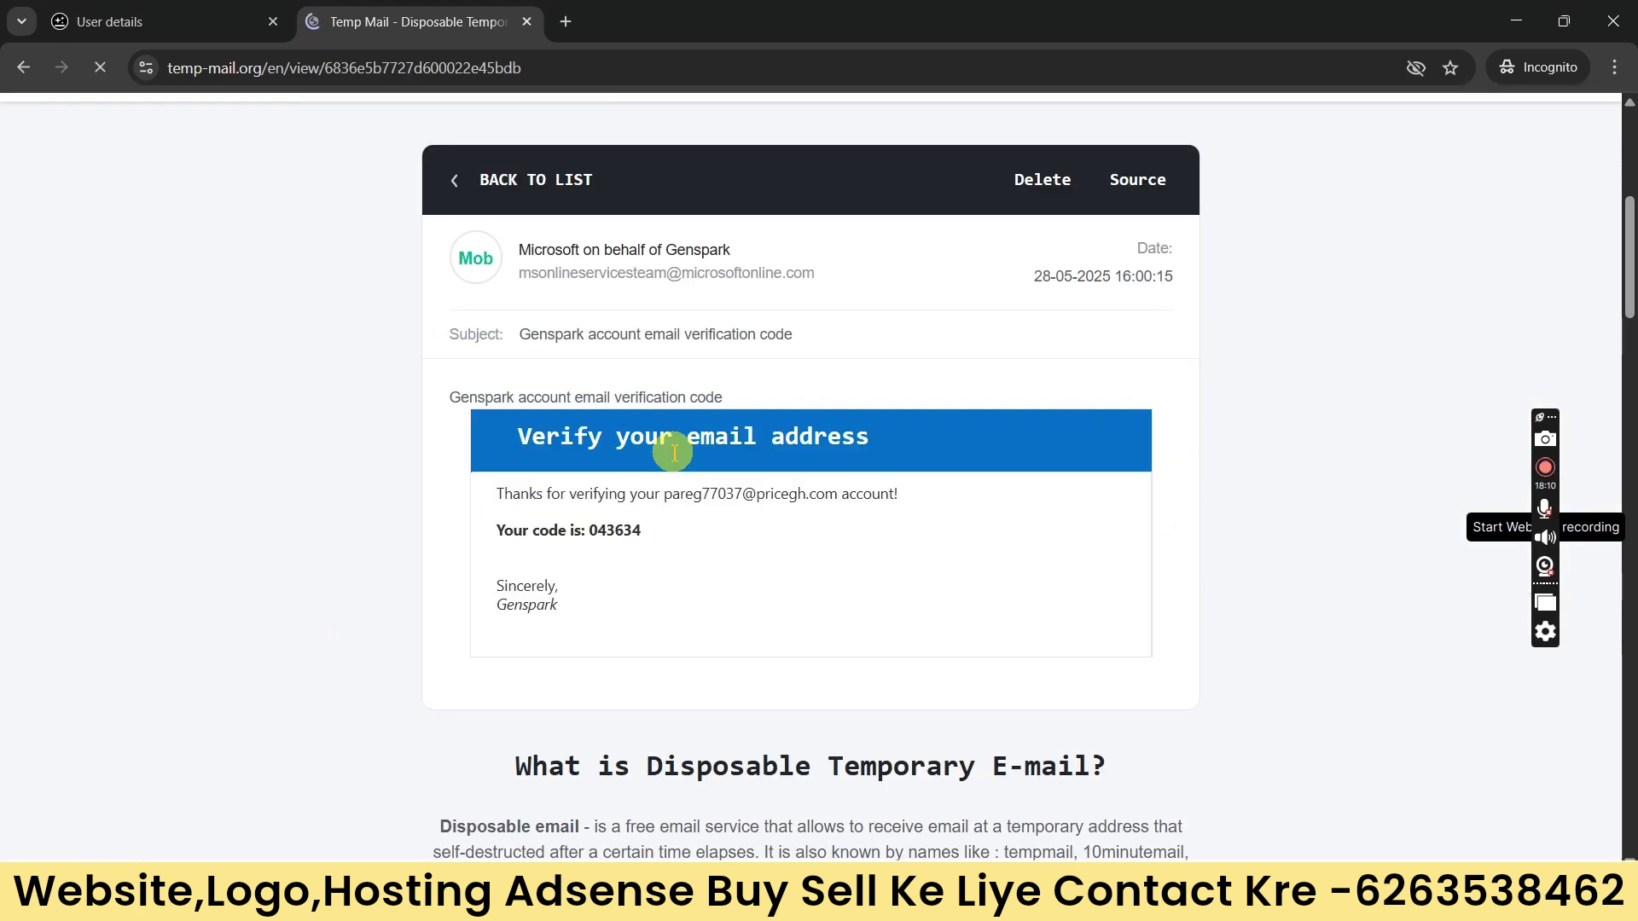
pyautogui.doubleClick(620, 536)
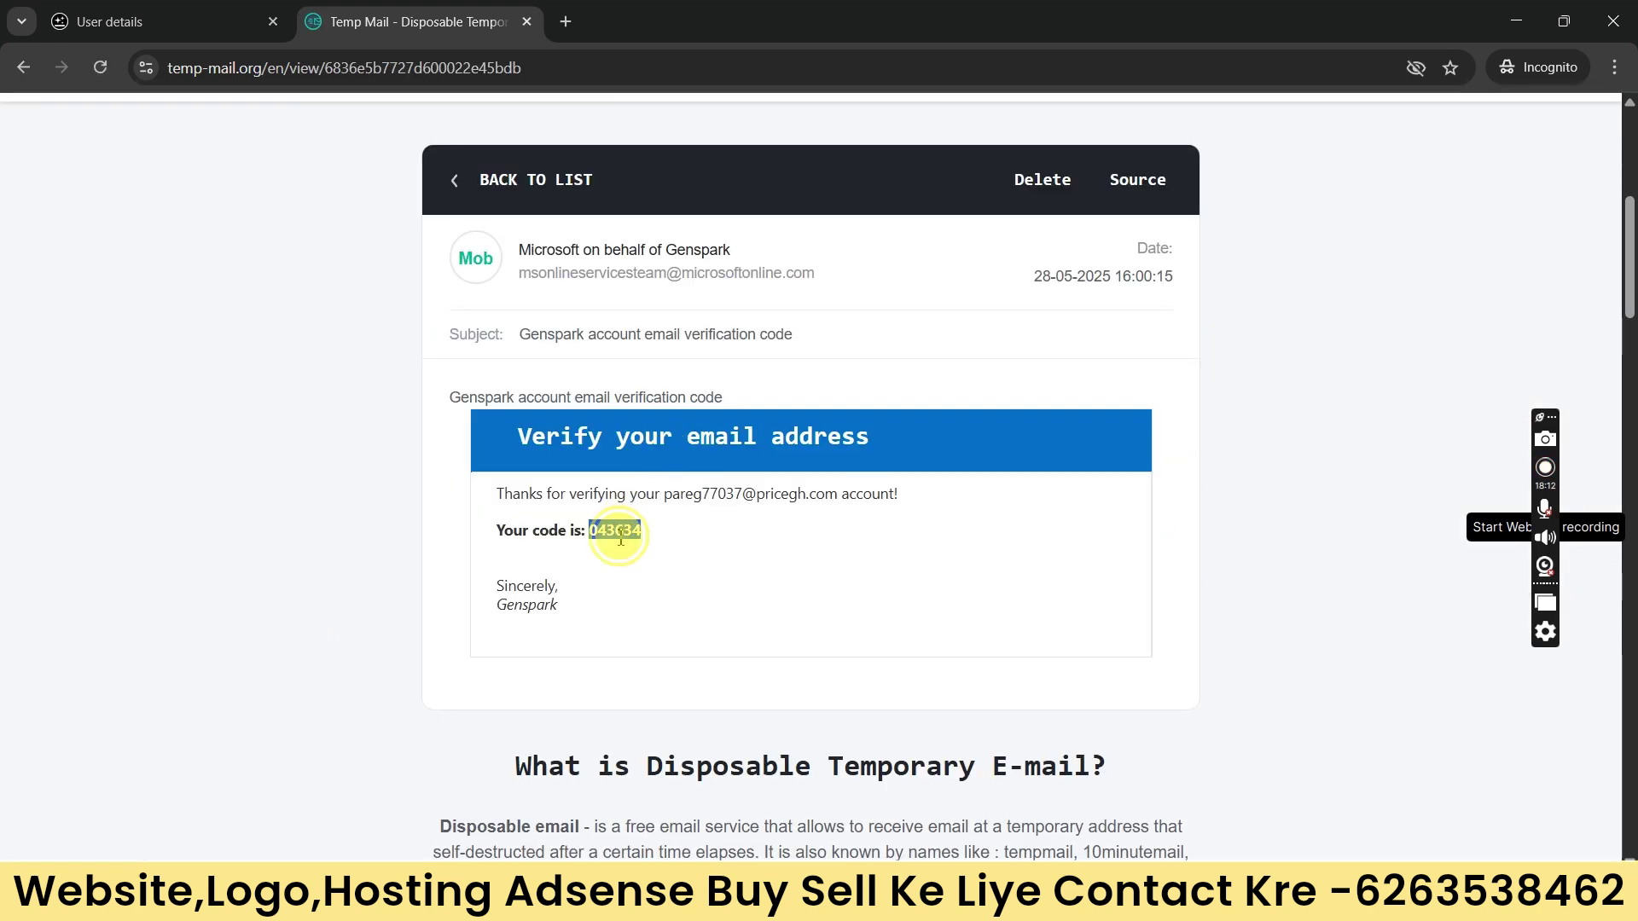
pyautogui.rightClick(618, 537)
pyautogui.click(658, 556)
# Step: Paste the copied code into the sign-up form's Verification Code field and verify it
pyautogui.click(187, 8)
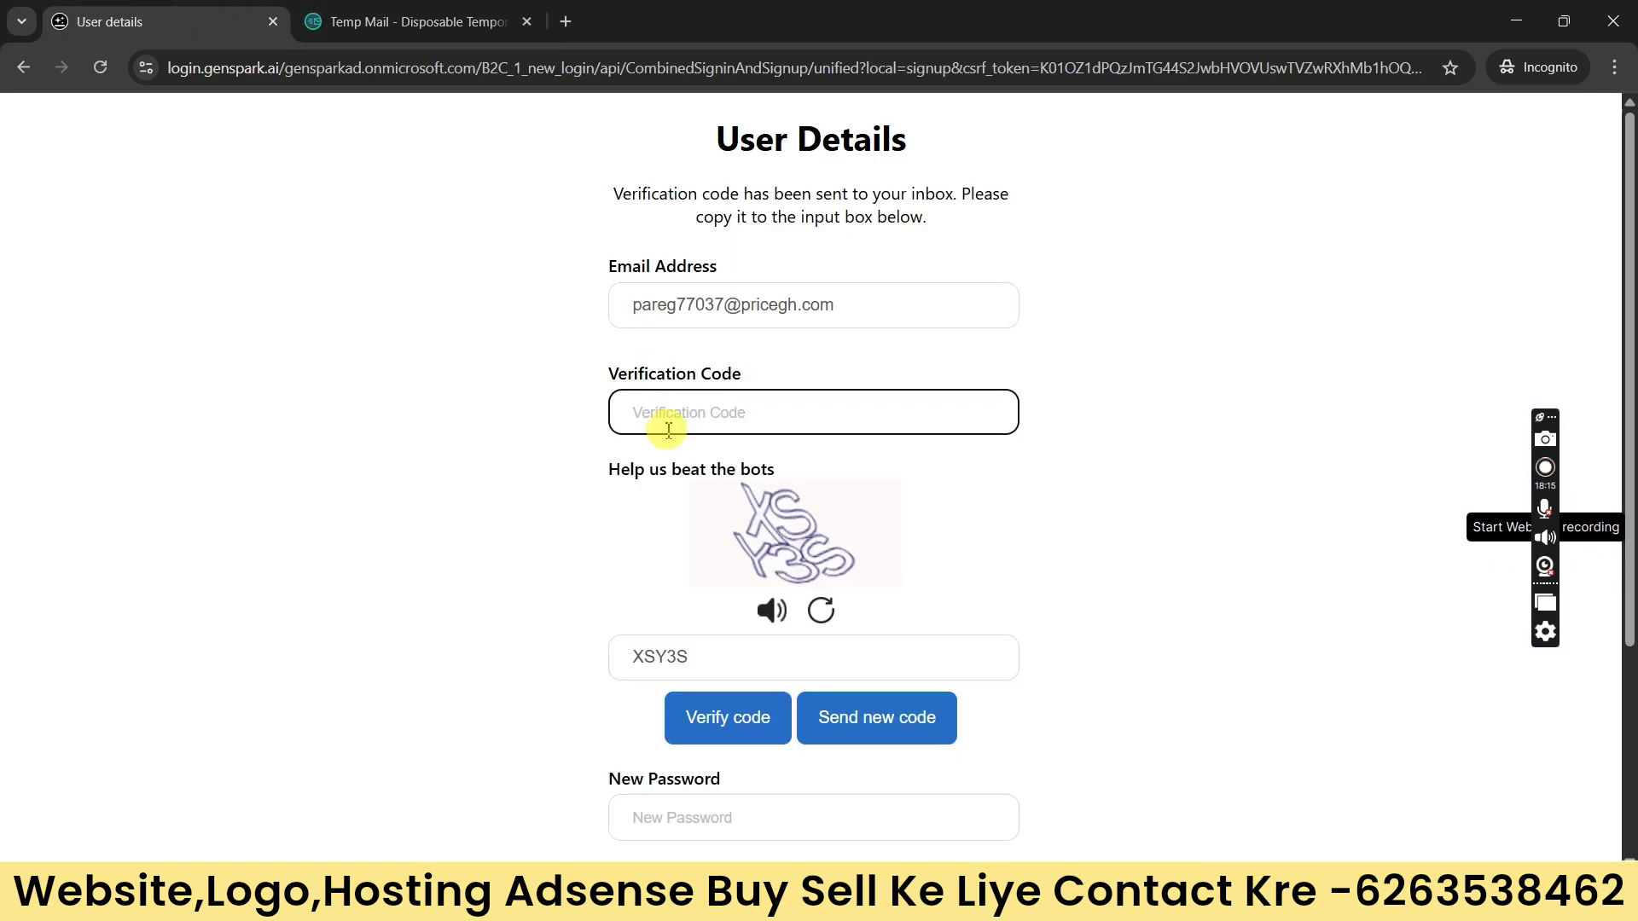
pyautogui.click(664, 424)
pyautogui.hotkey('ctrl', 'v')
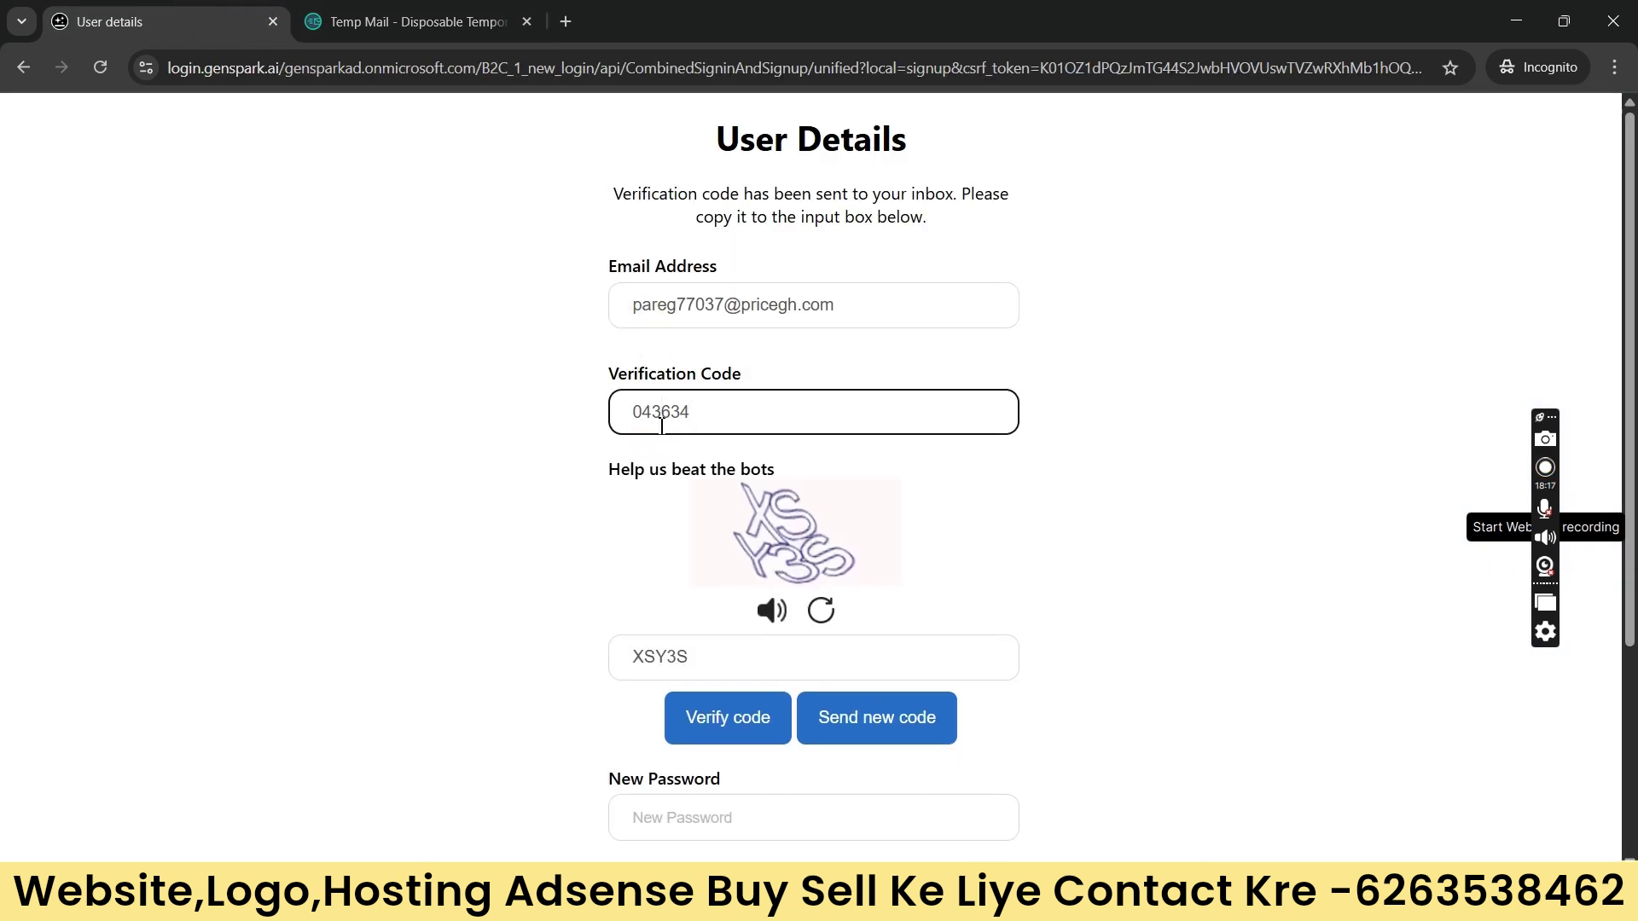
pyautogui.click(765, 715)
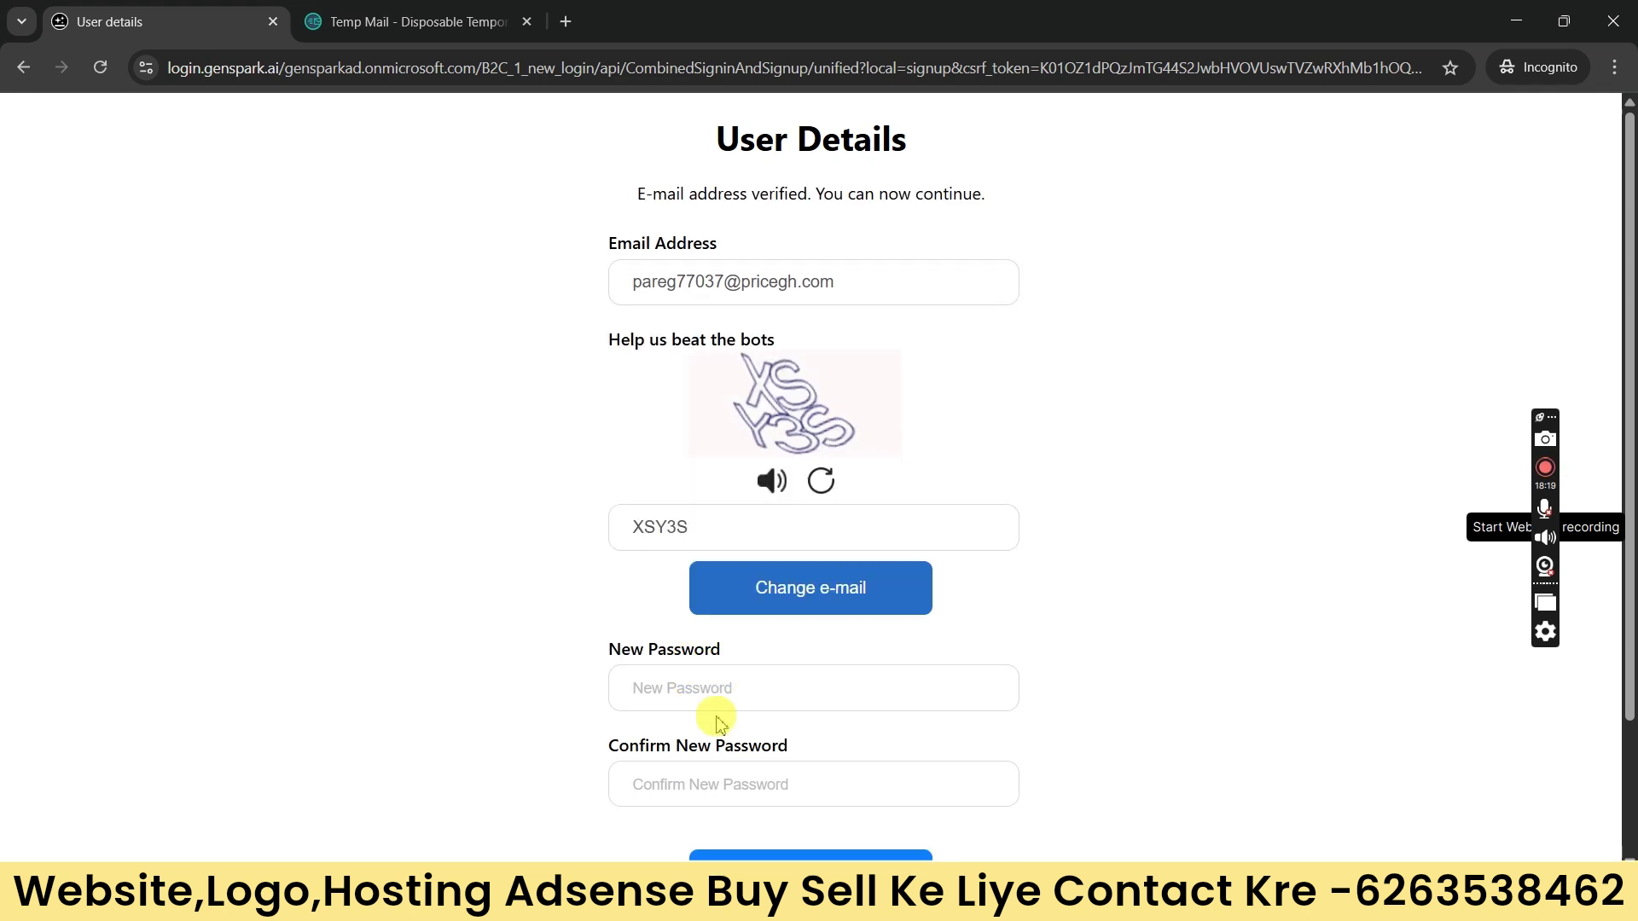
# Step: Search for "strong password generator" in a new tab, open strongpasswordgenerator.org and copy the generated password
pyautogui.scroll(-2, 717, 719)
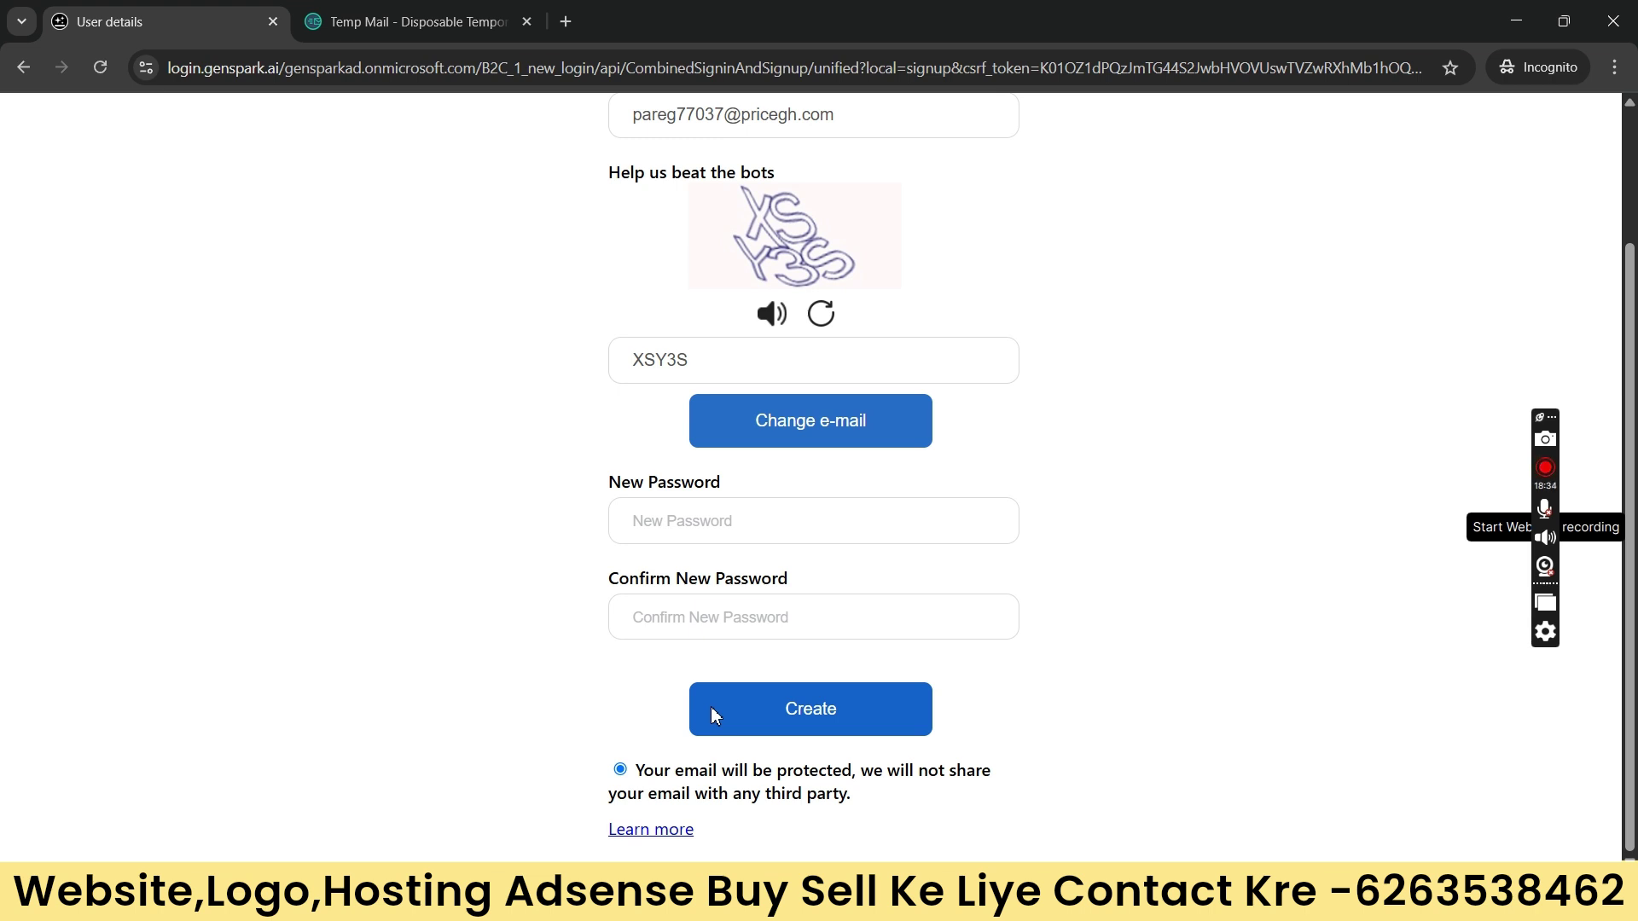
pyautogui.click(648, 537)
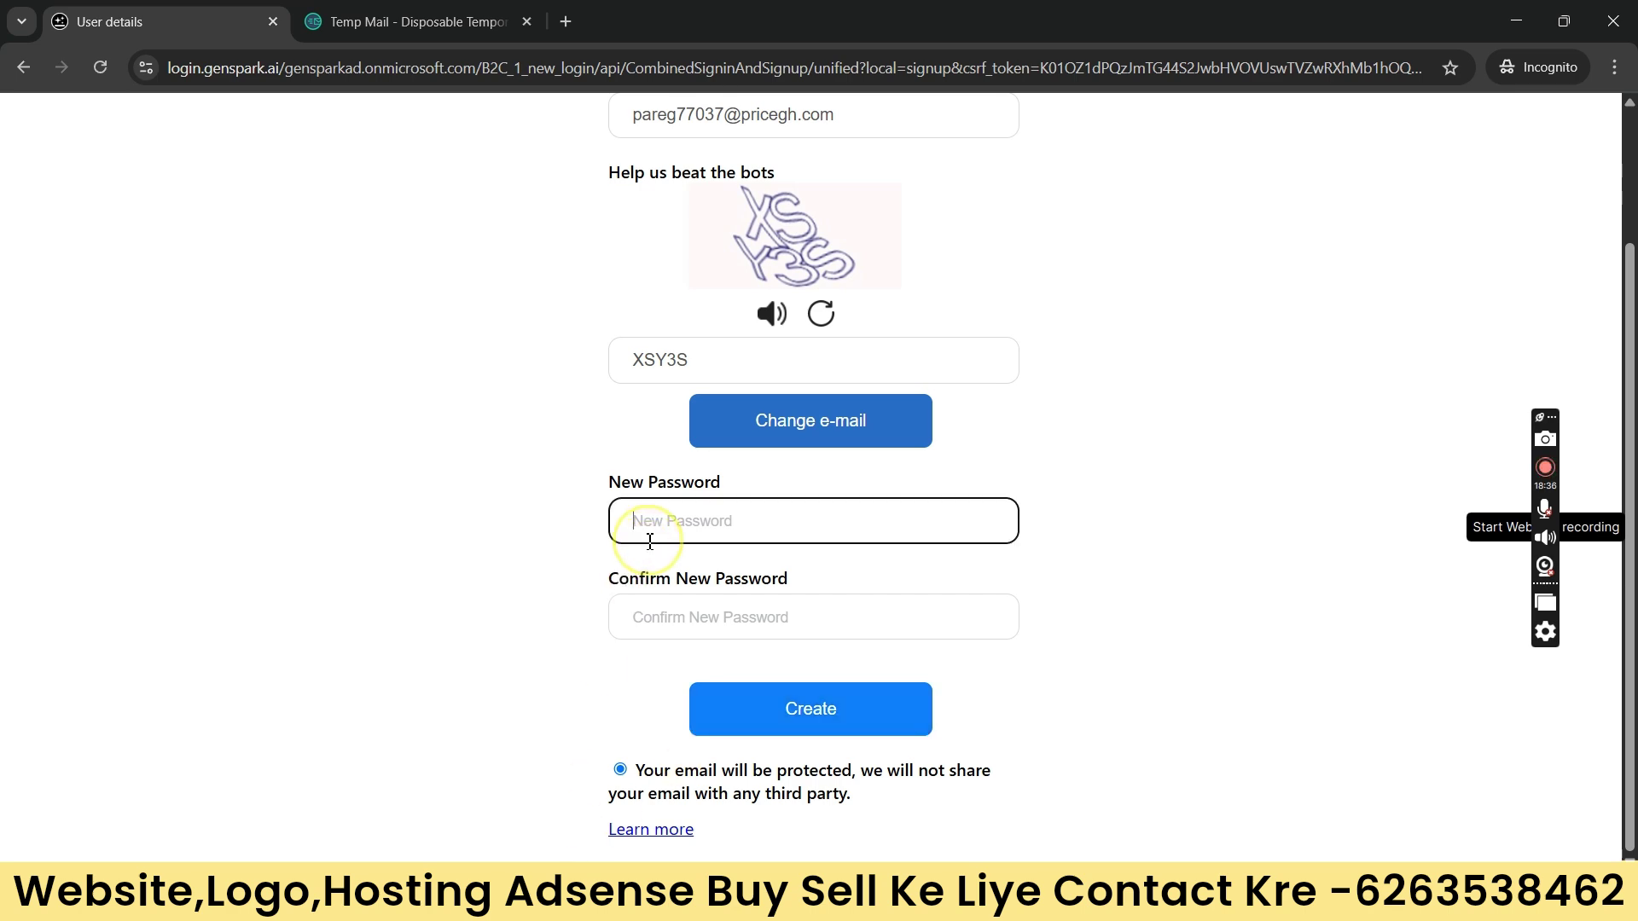
pyautogui.click(565, 22)
pyautogui.write('ST')
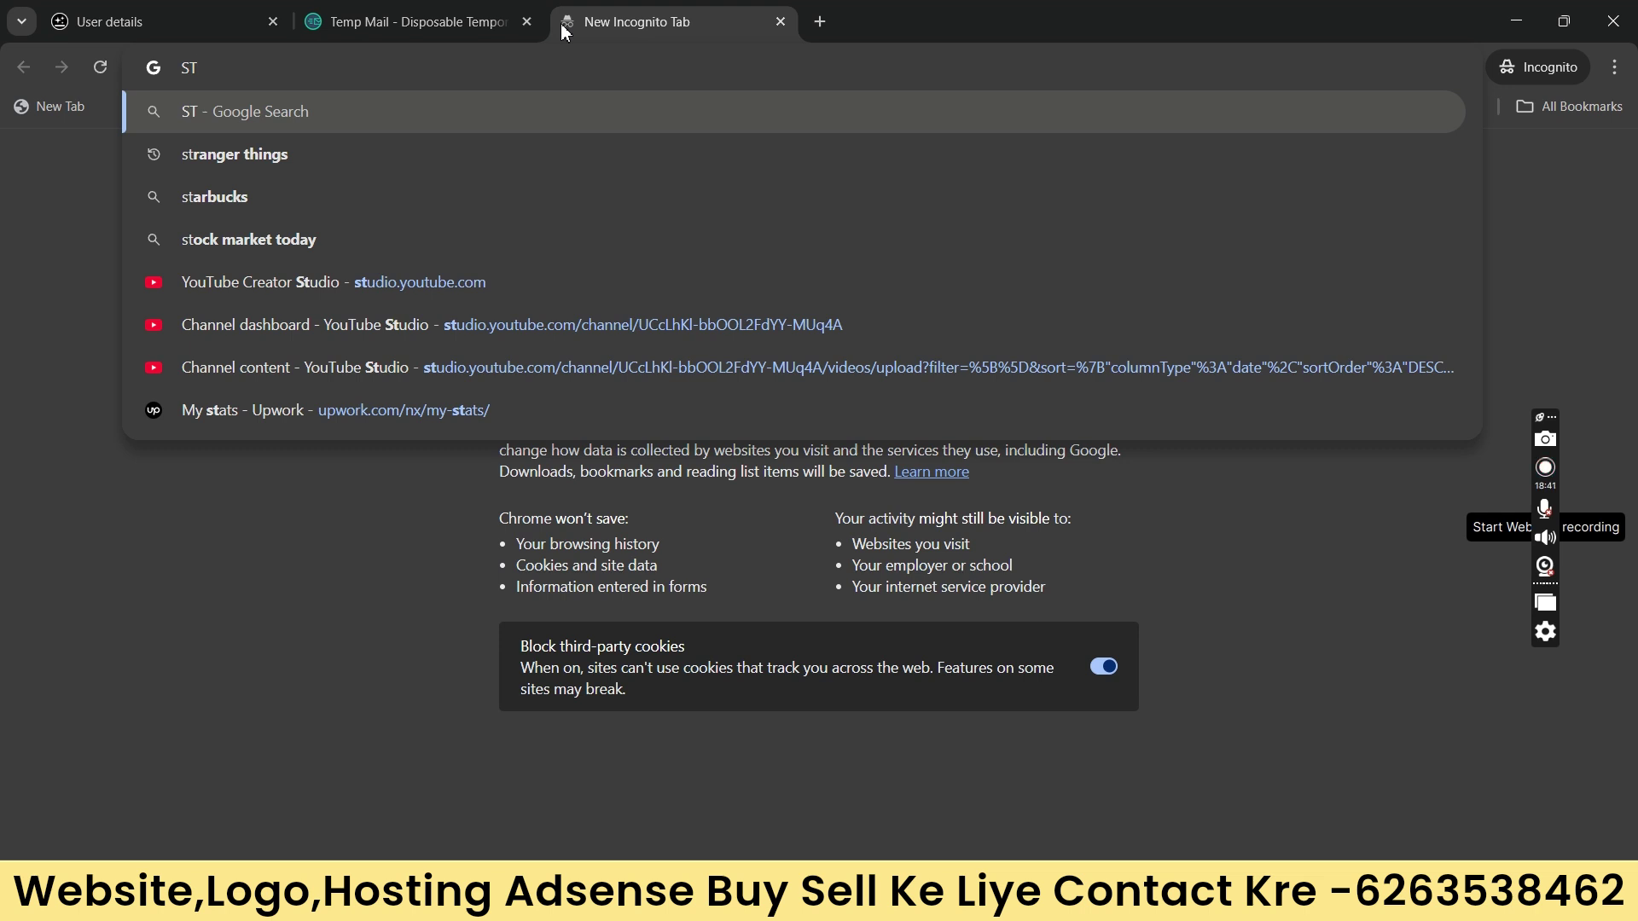
pyautogui.write('RONG PA')
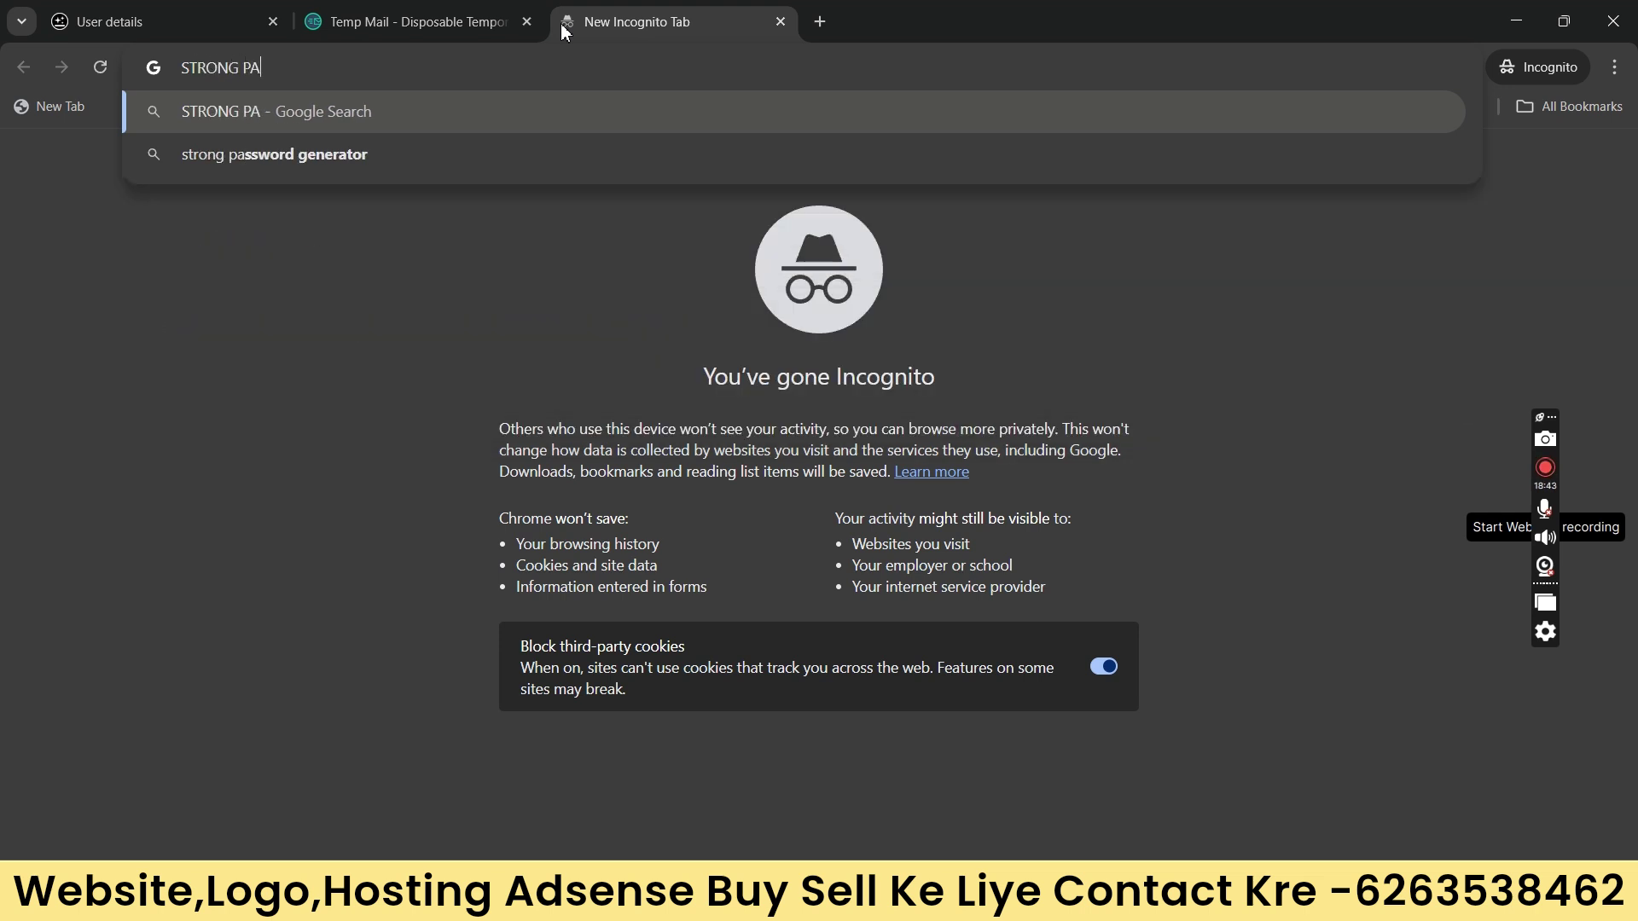
pyautogui.write('SS')
pyautogui.press('Down')
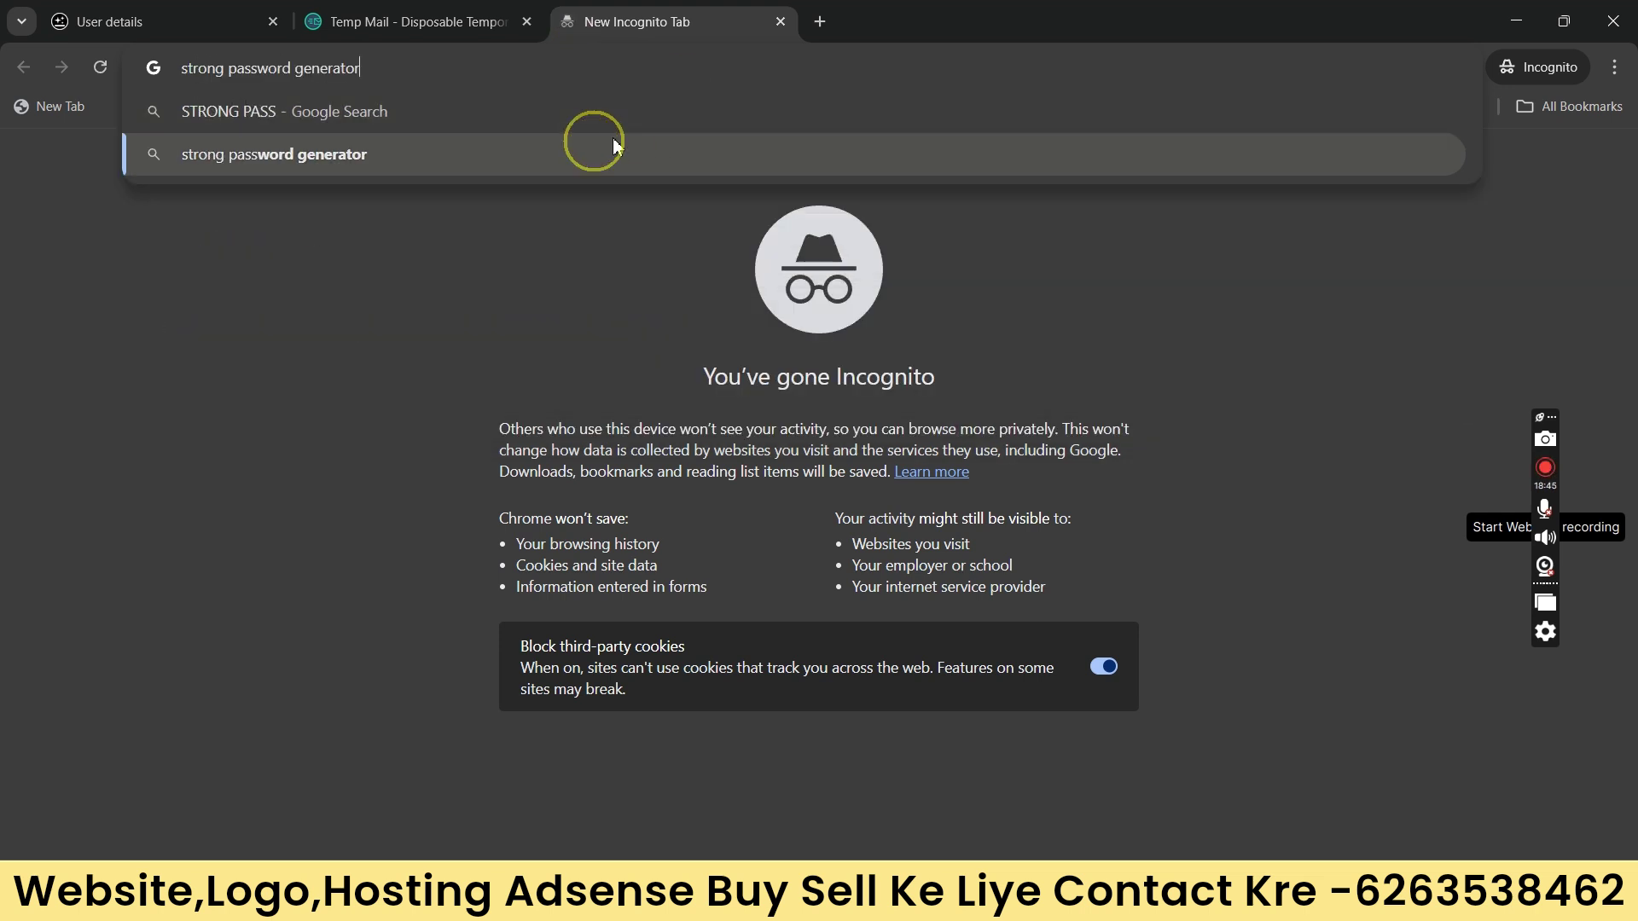
pyautogui.press('Return')
pyautogui.click(334, 333)
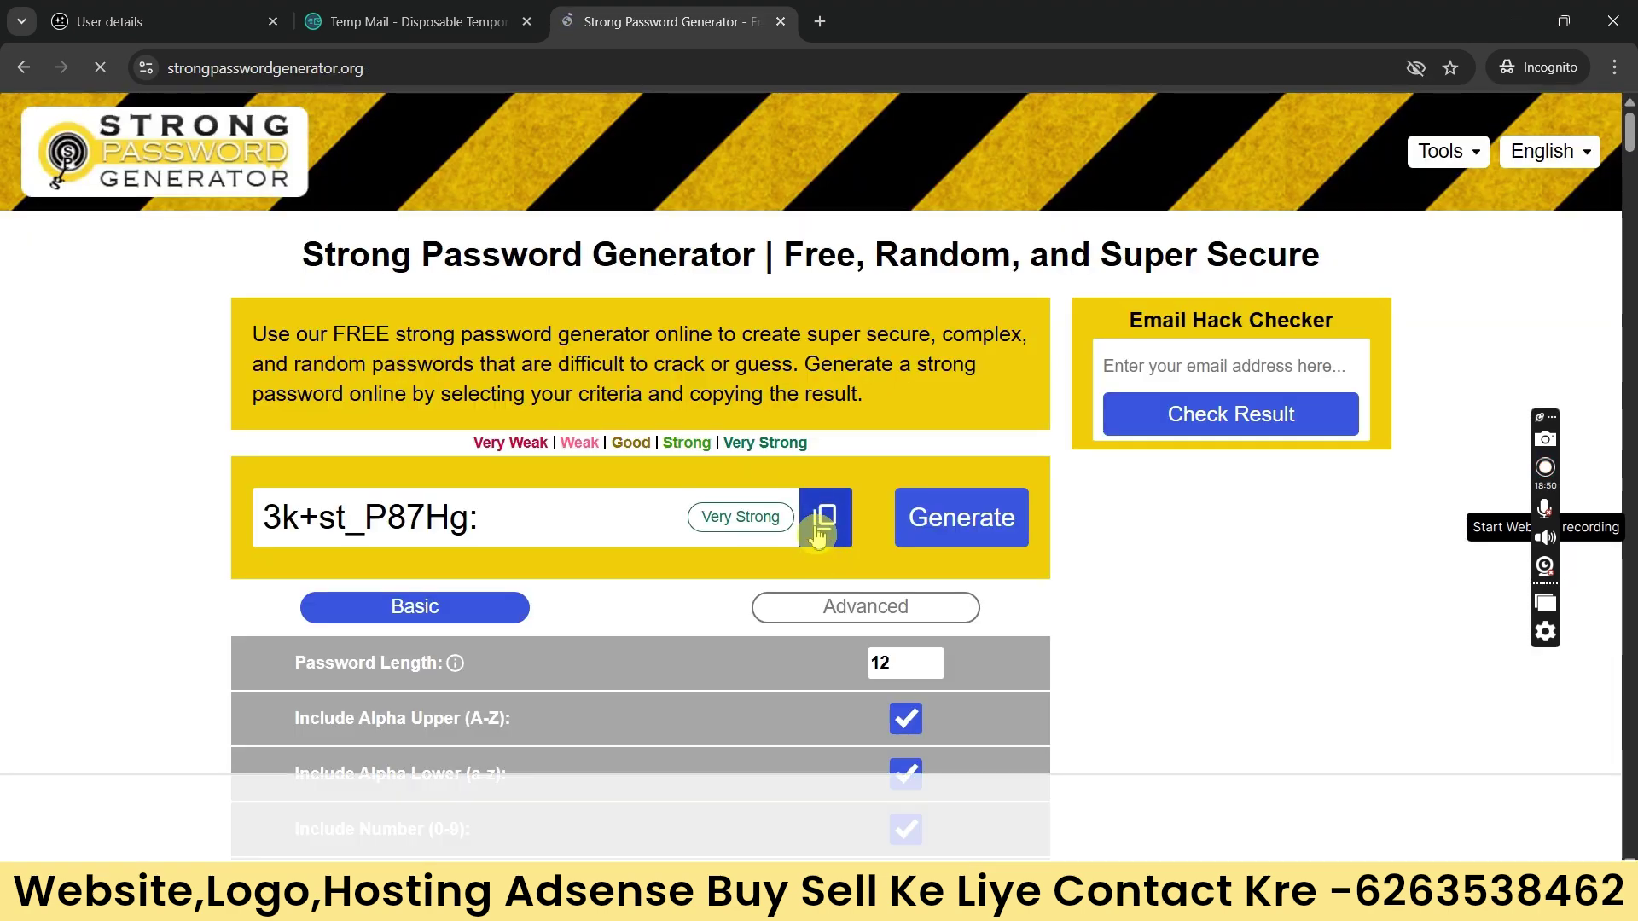
pyautogui.click(824, 517)
# Step: Paste the generated password into the New Password and Confirm New Password fields and create the Genspark account
pyautogui.click(418, 21)
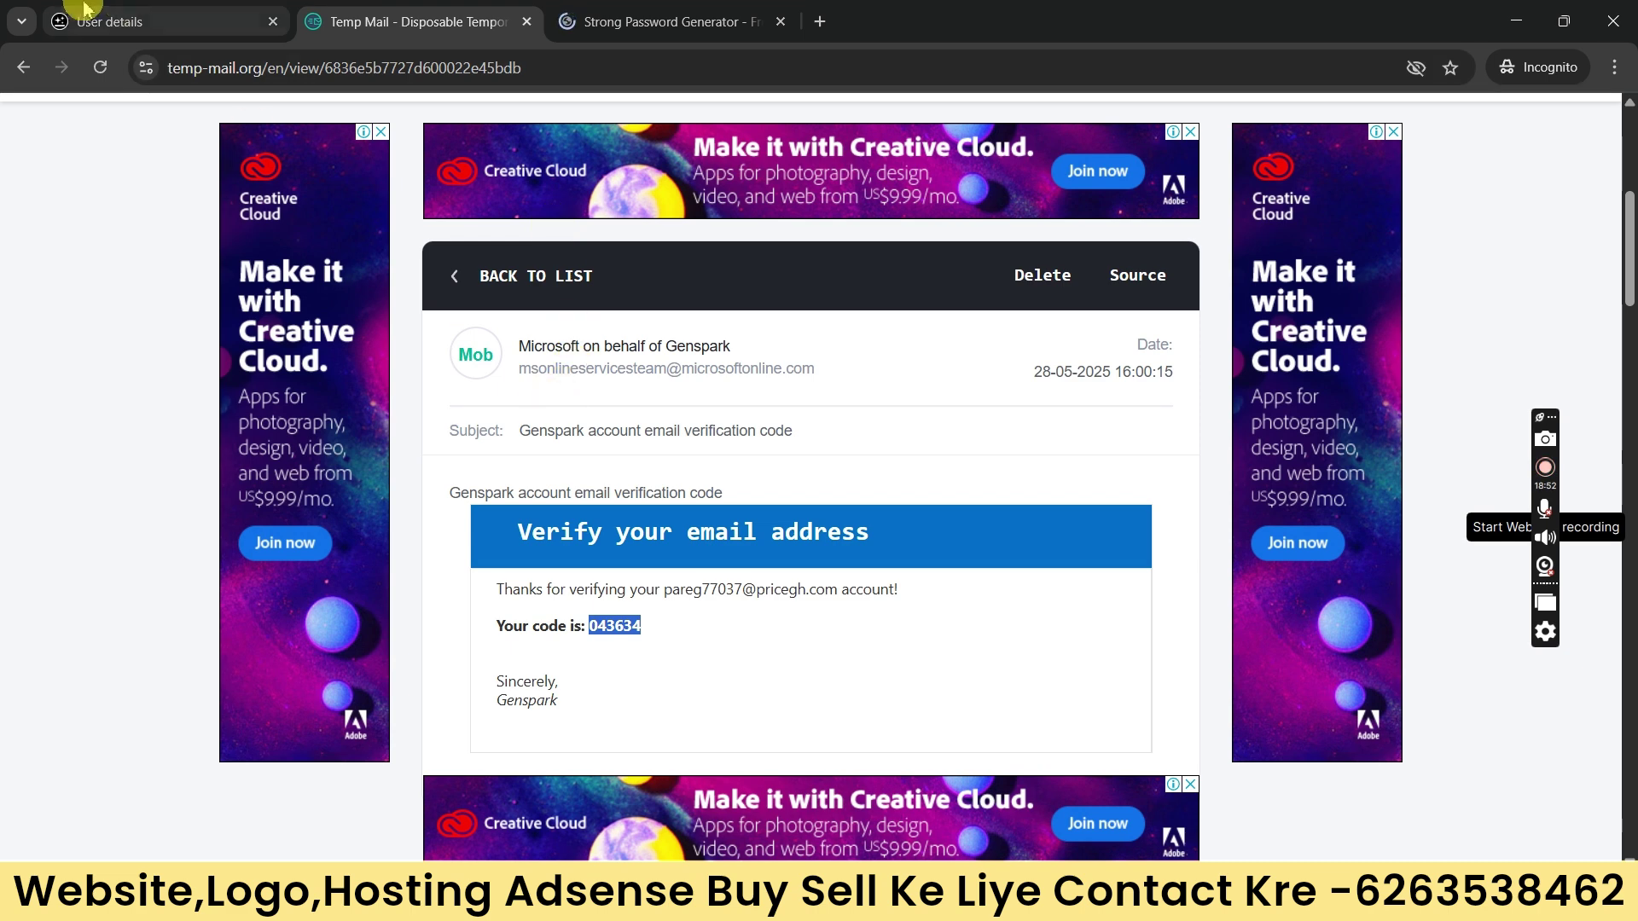
pyautogui.click(162, 21)
pyautogui.rightClick(677, 520)
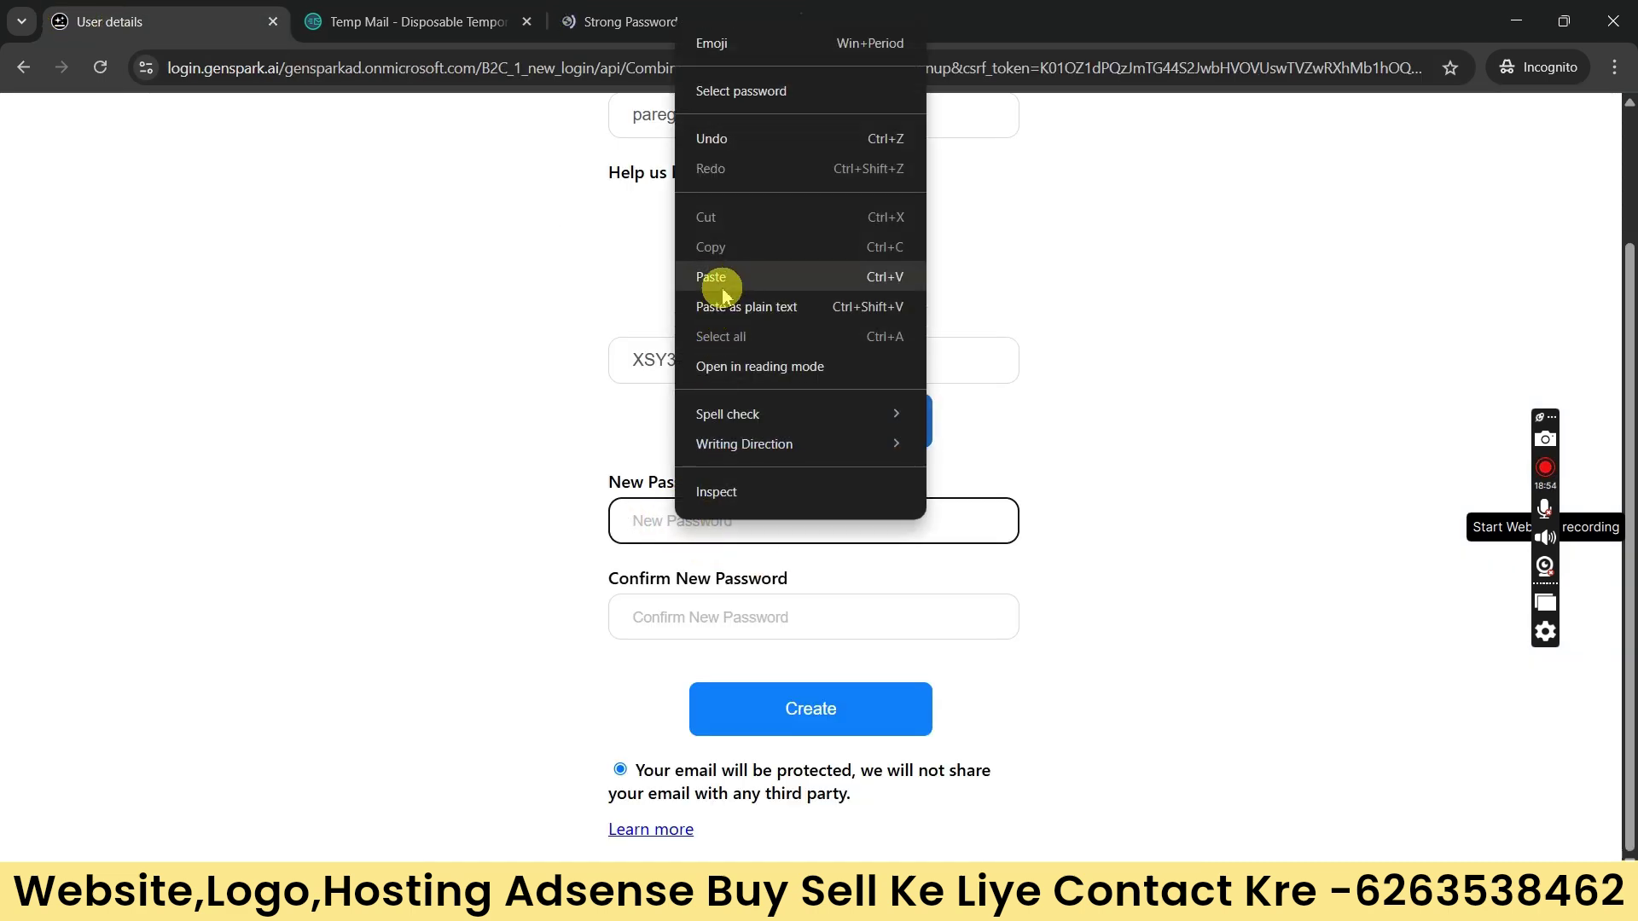
pyautogui.click(720, 278)
pyautogui.click(694, 625)
pyautogui.rightClick(693, 619)
pyautogui.click(726, 376)
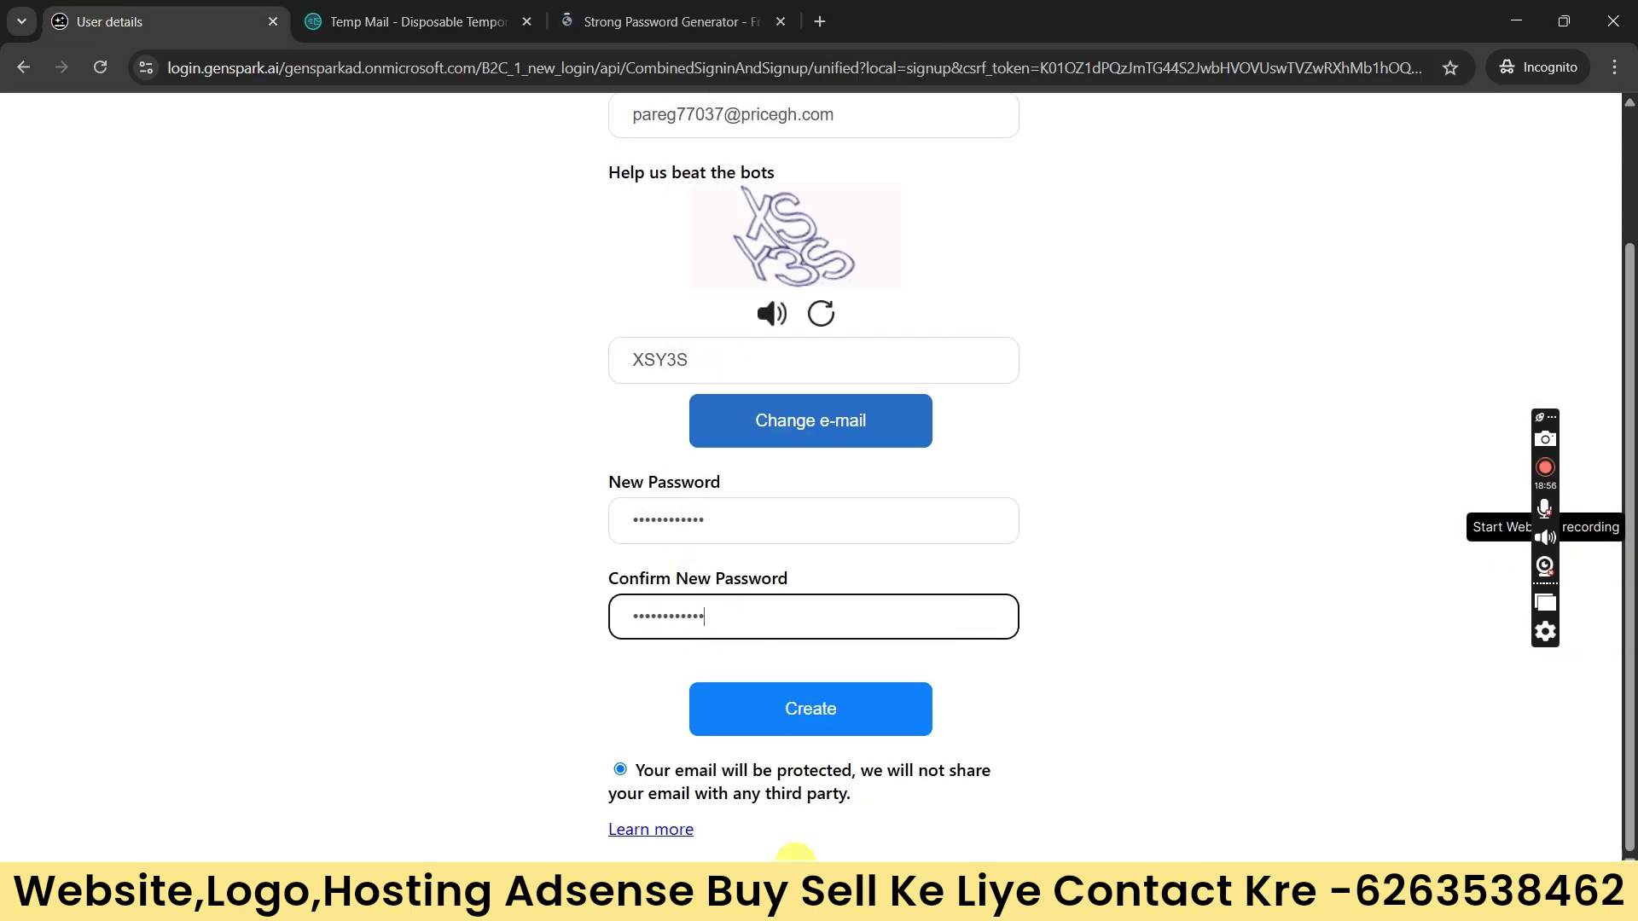
pyautogui.click(789, 728)
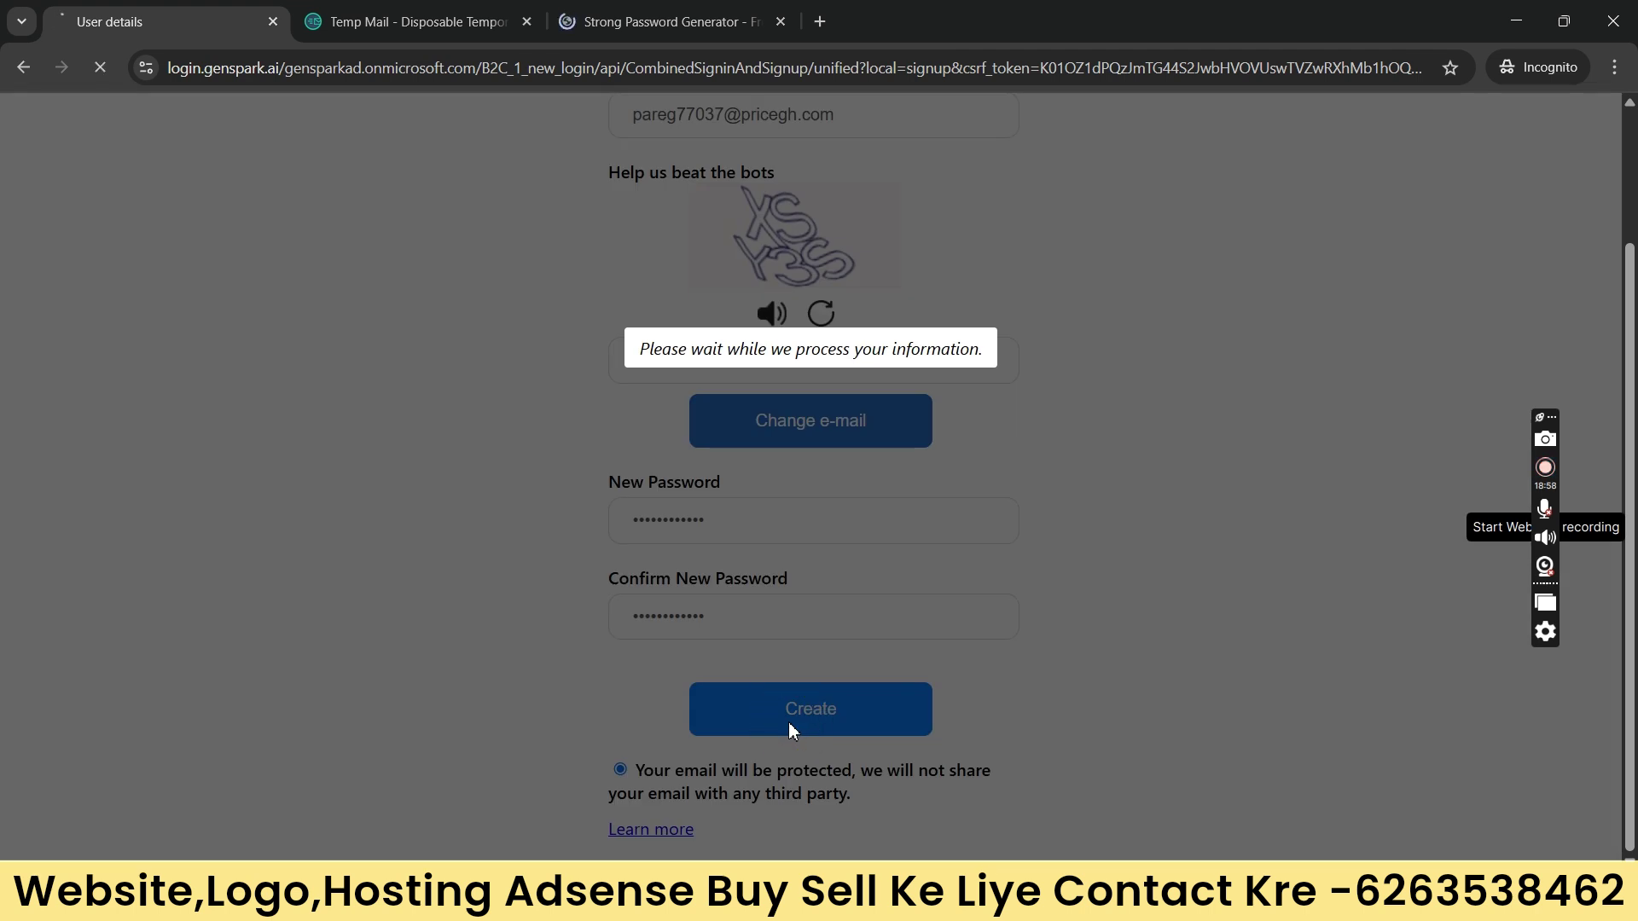
pyautogui.click(778, 727)
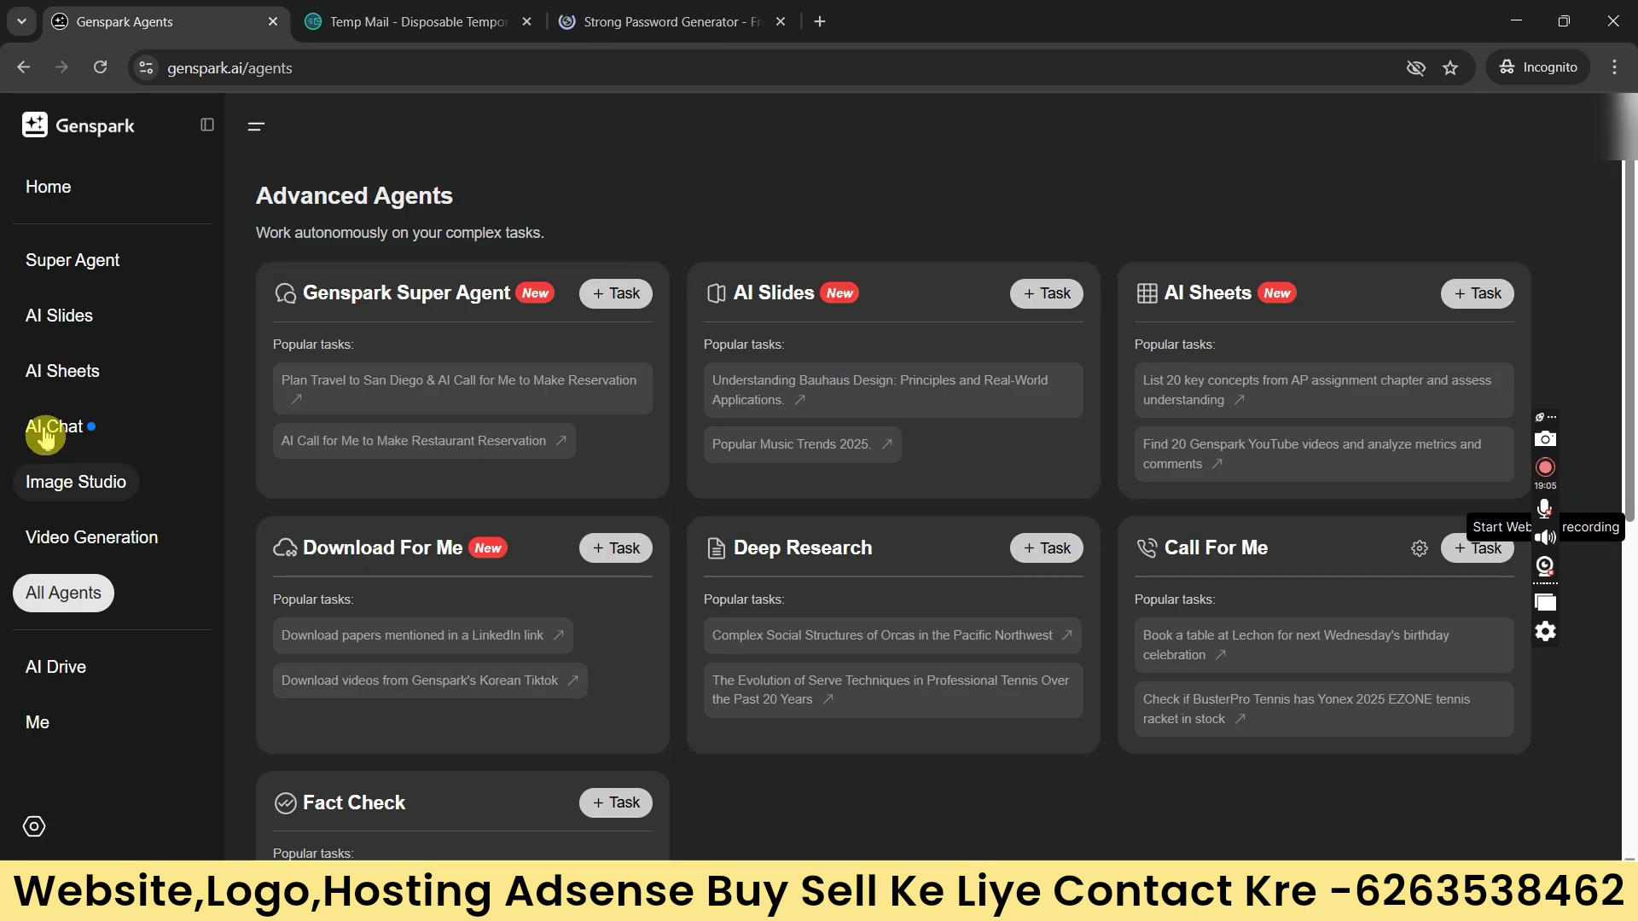
# Step: Open the Super Agent chat in Genspark
pyautogui.click(70, 275)
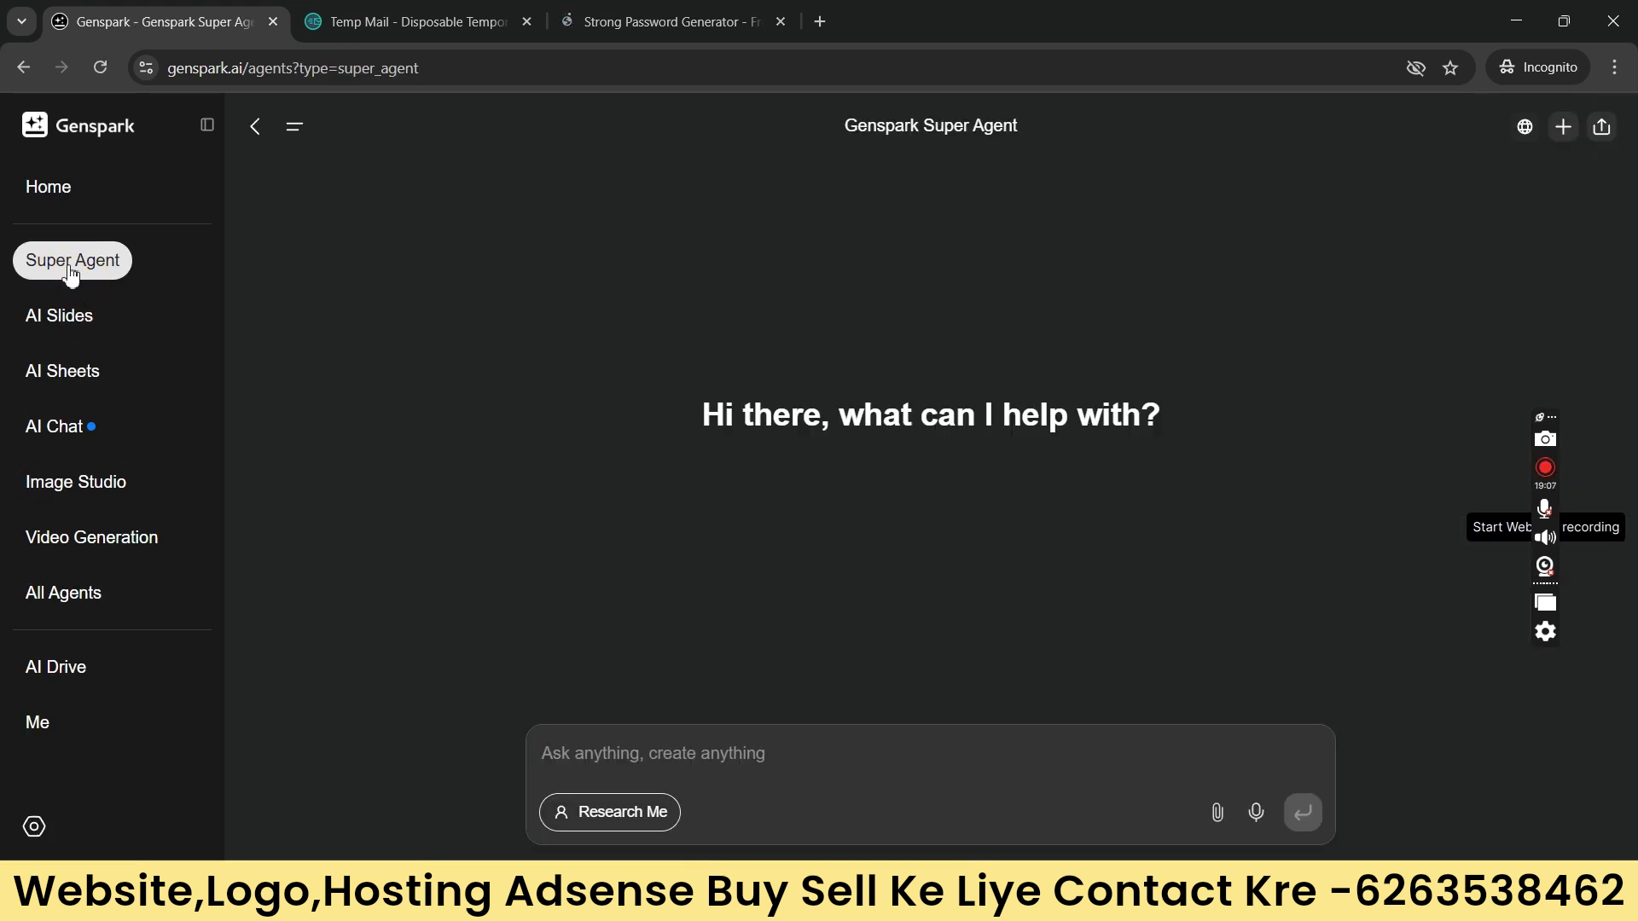
# Step: Switch to the online notepad and add the line "INCLUDE MY CONTENT-" between the domain line and the article text
pyautogui.moveTo(1056, 903)
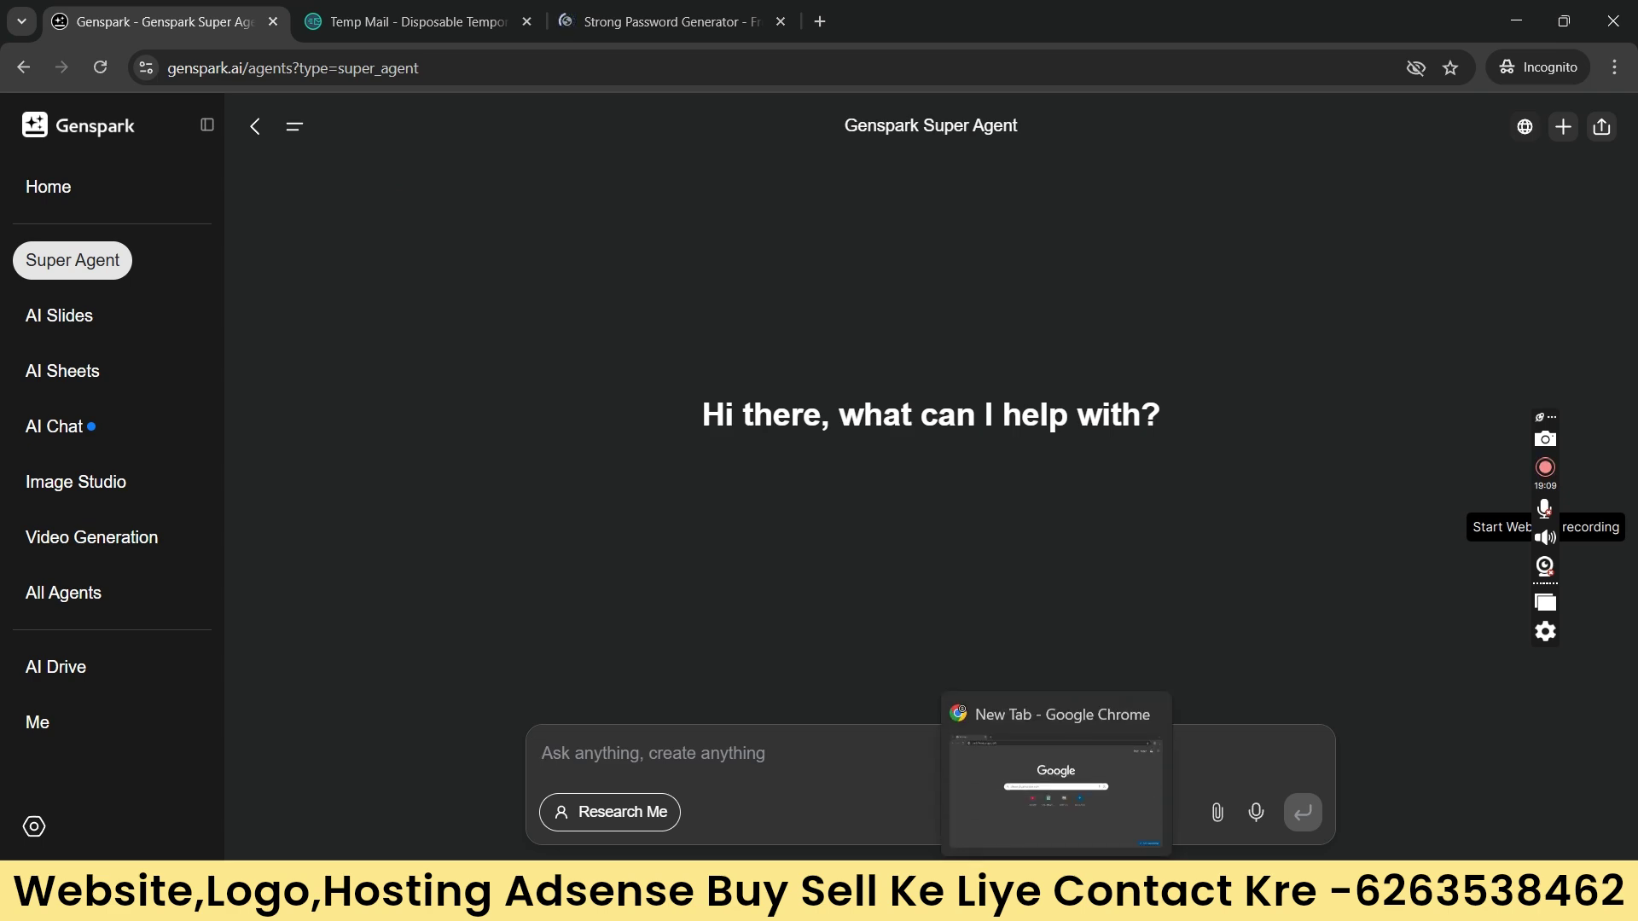
pyautogui.click(987, 781)
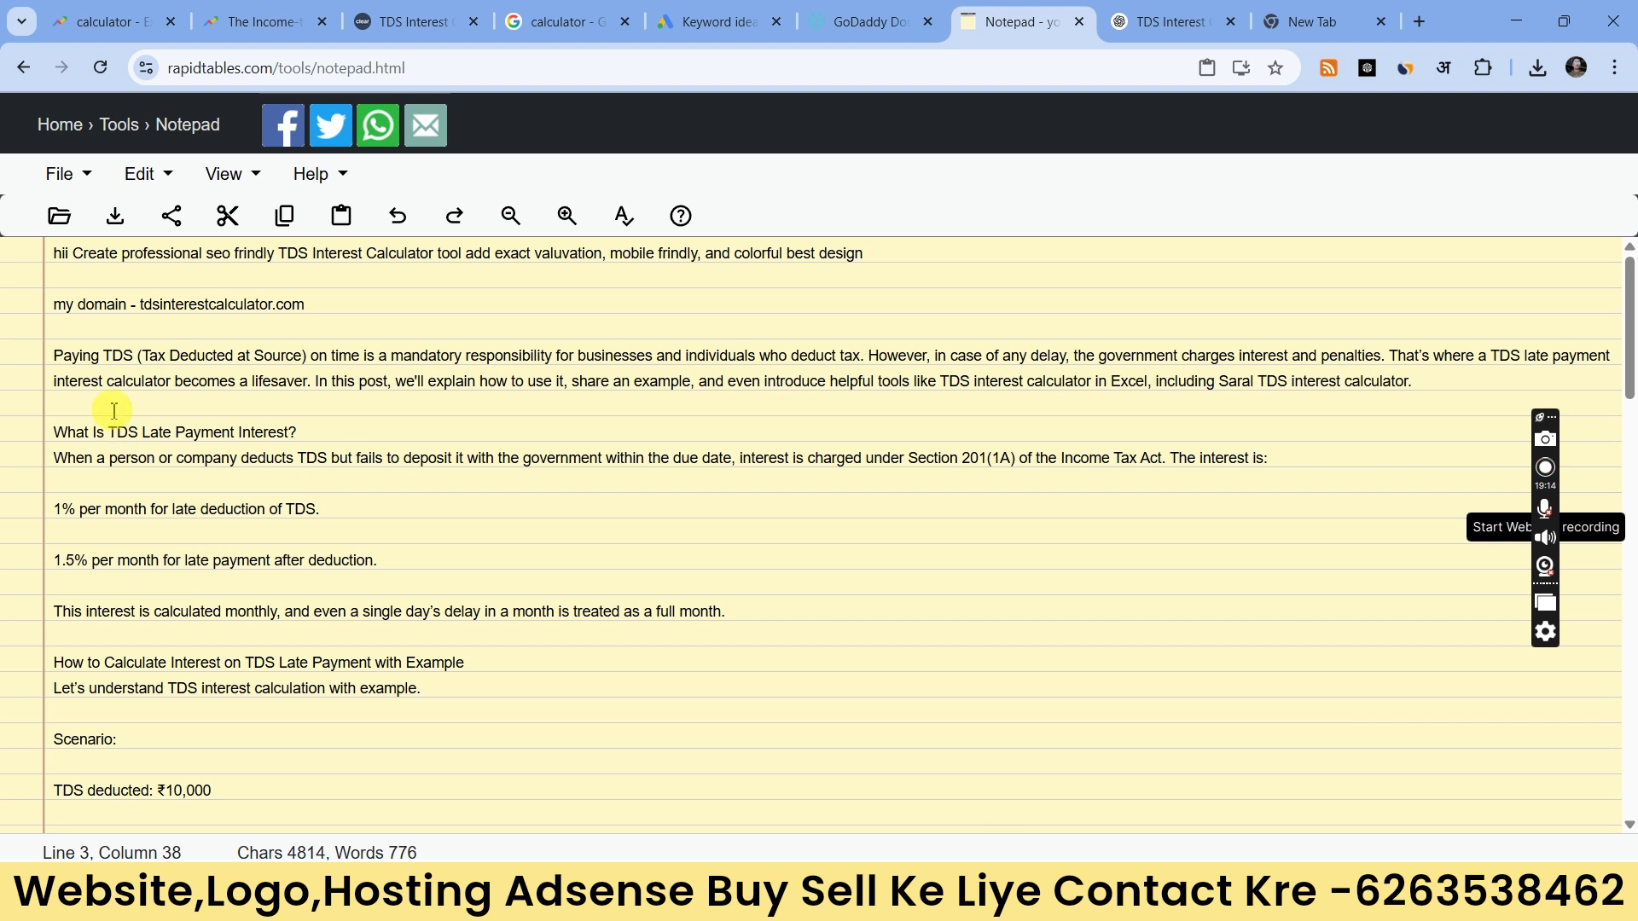
pyautogui.press('Return')
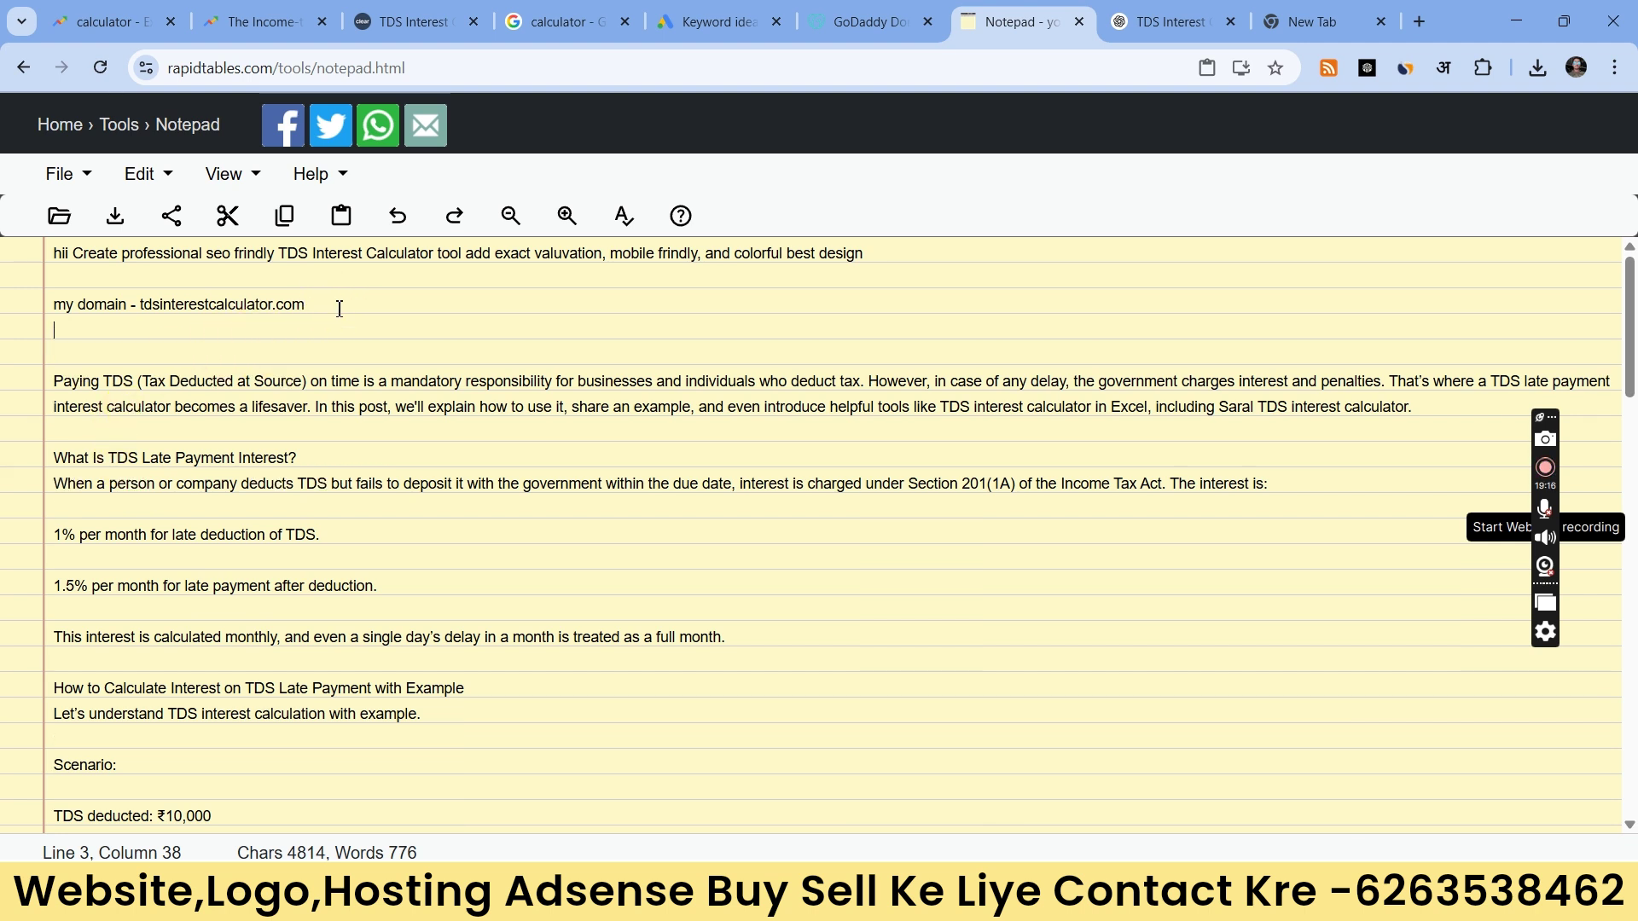
pyautogui.press('Return')
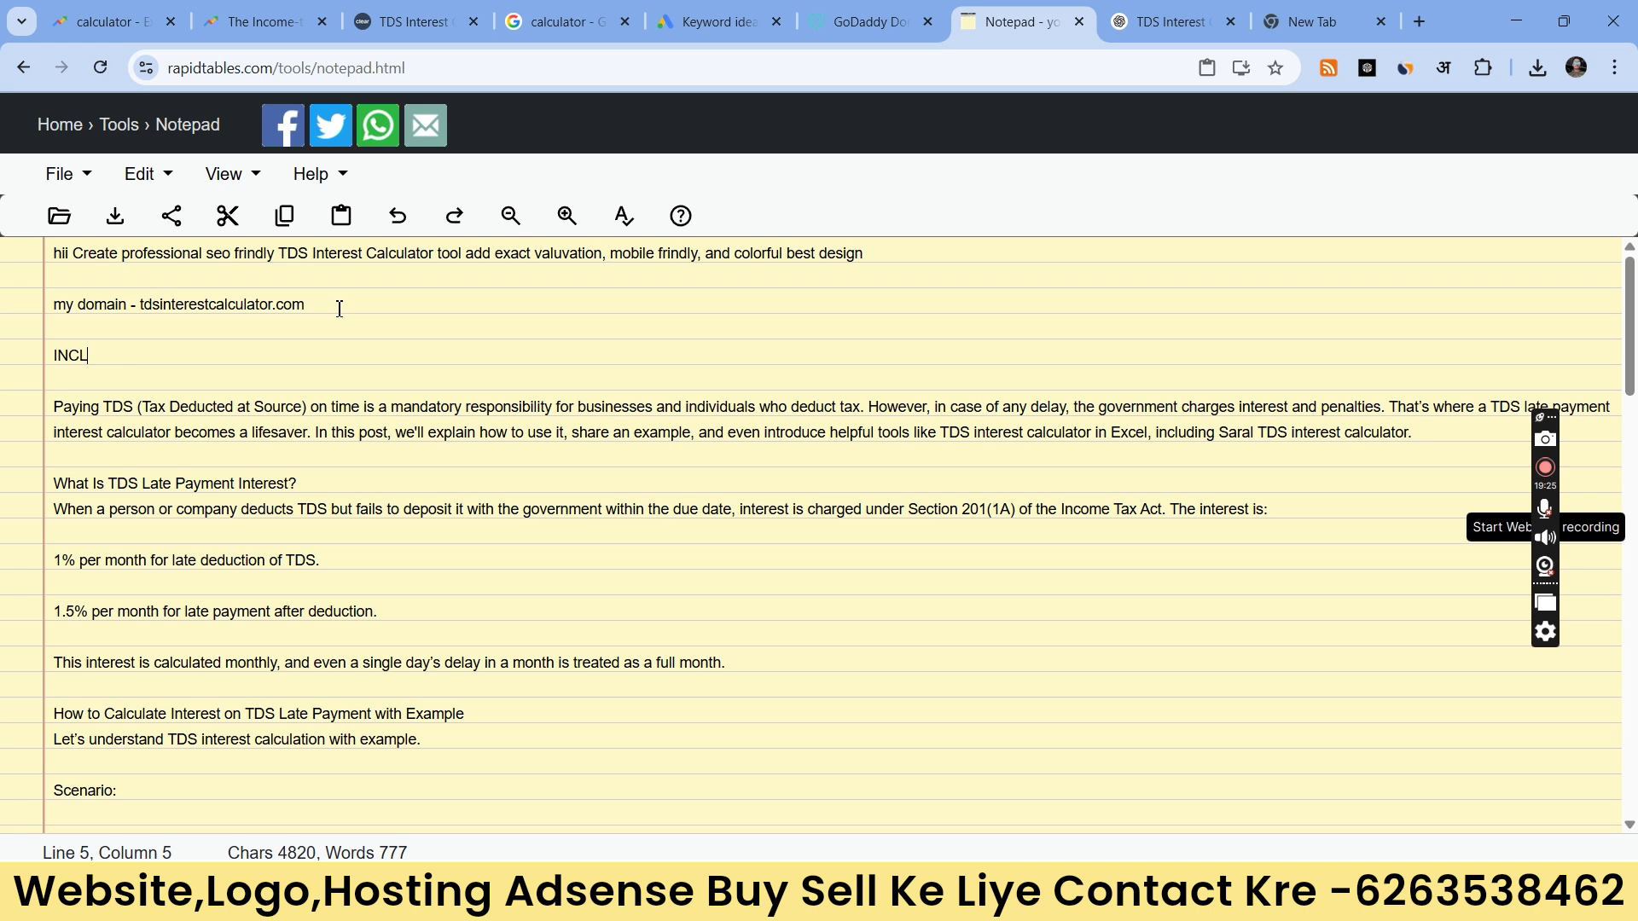
pyautogui.write('MY CONTENT-')
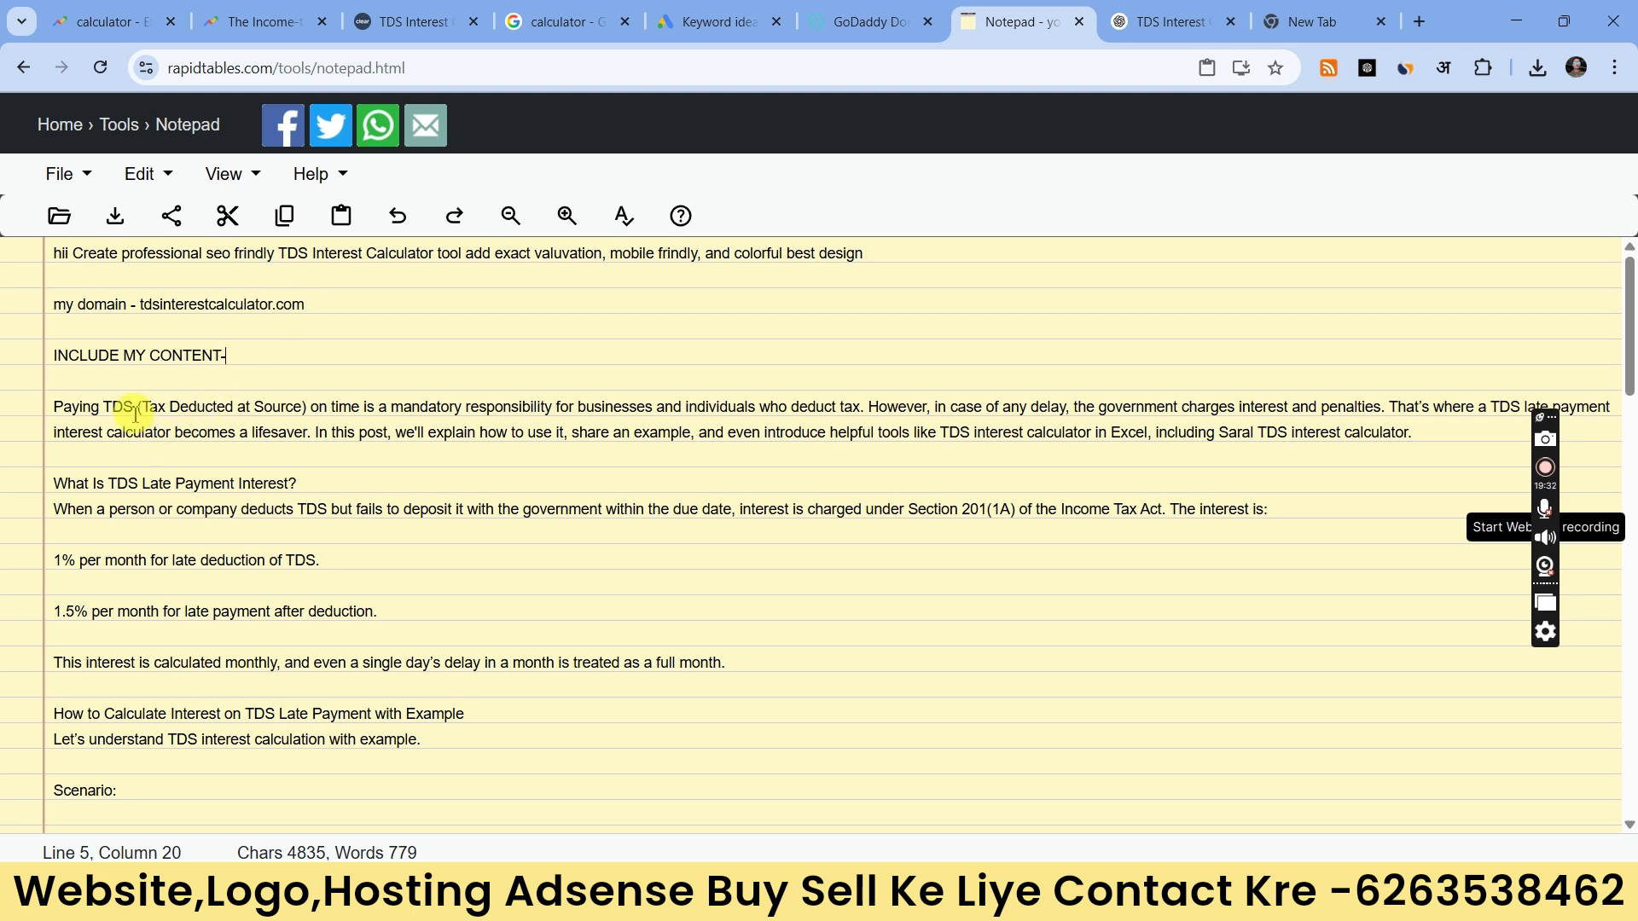
# Step: Select the entire prompt in the notepad, from the opening instruction through the last FAQ, and copy it
pyautogui.moveTo(53, 254); pyautogui.dragTo(957, 853)
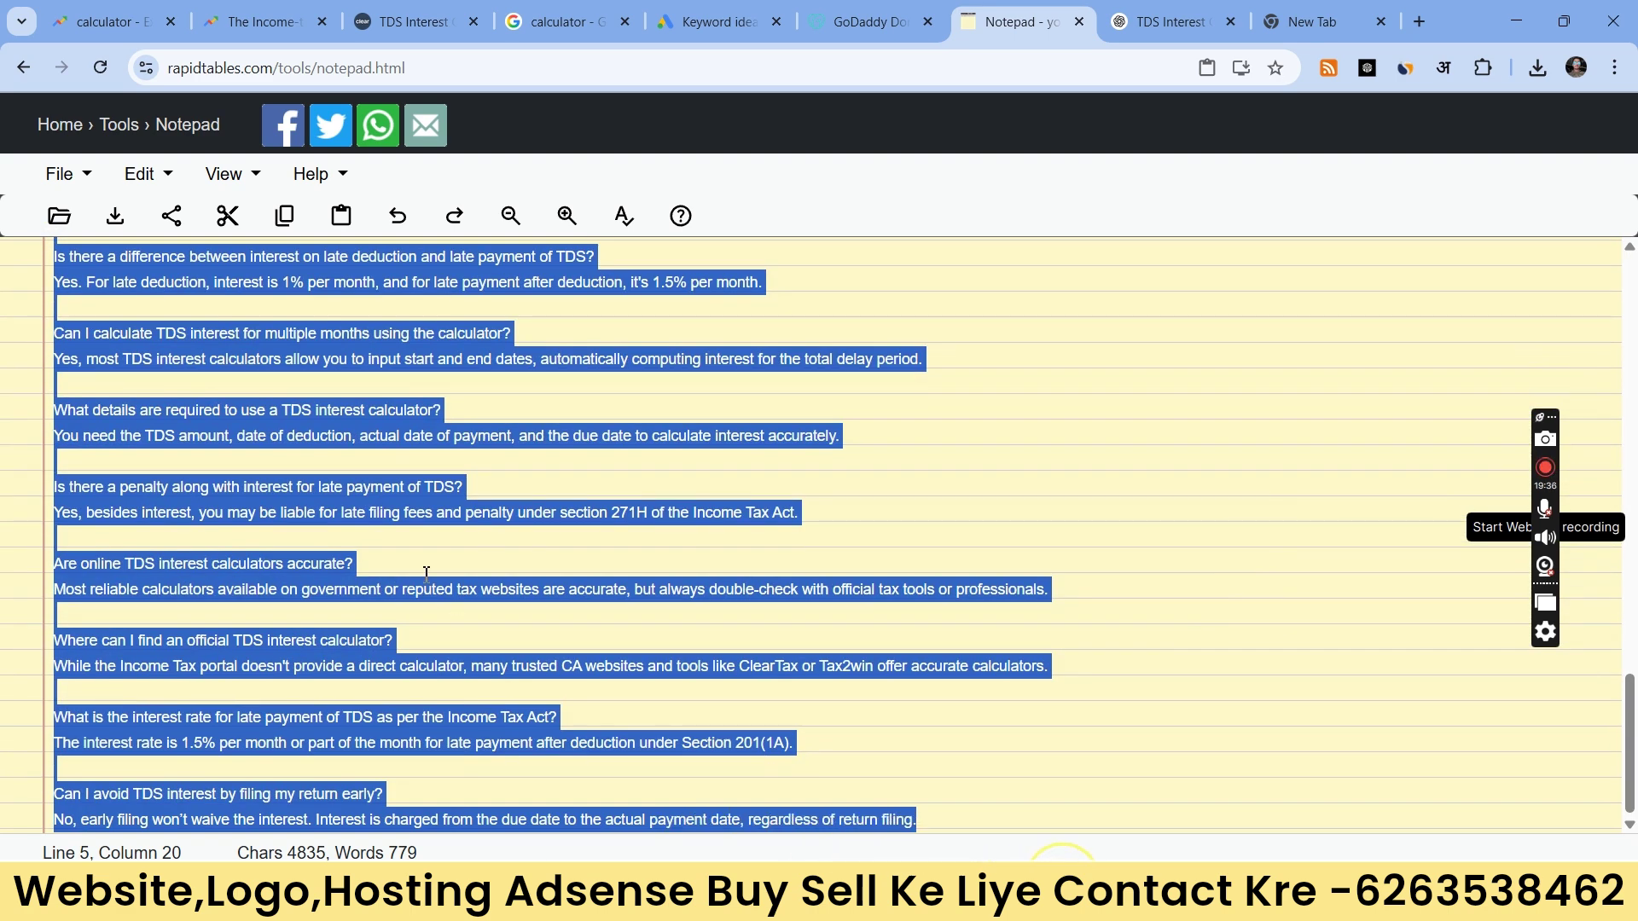
pyautogui.rightClick(181, 346)
pyautogui.click(212, 376)
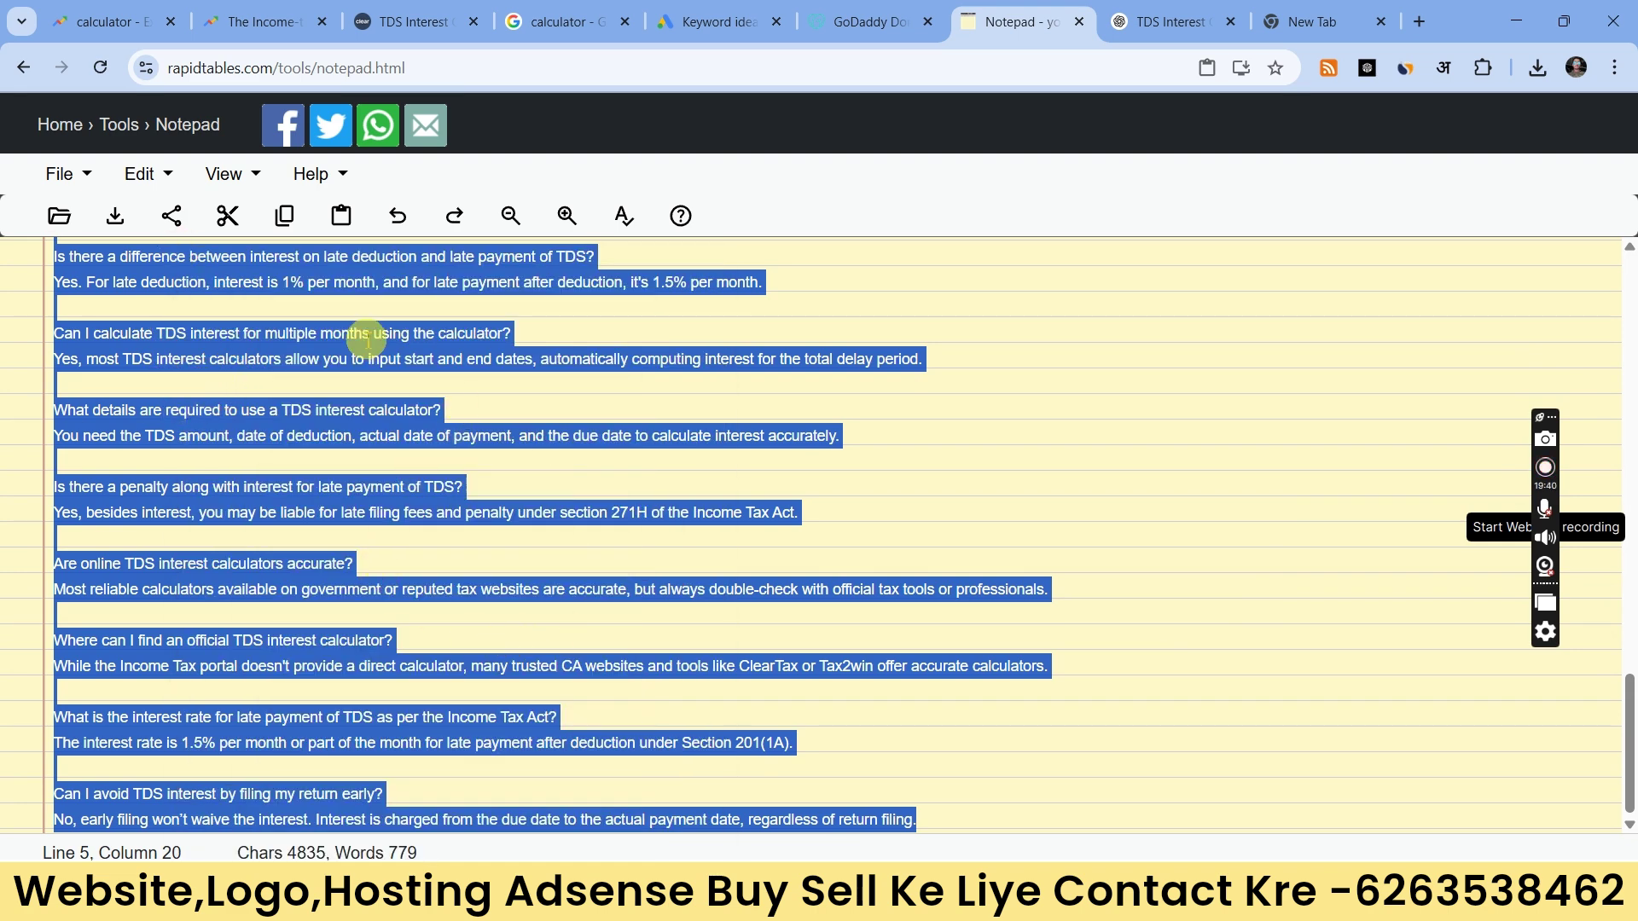
# Step: Paste the copied prompt into the Genspark Super Agent chat, submit it and look through the sent message
pyautogui.moveTo(1103, 900)
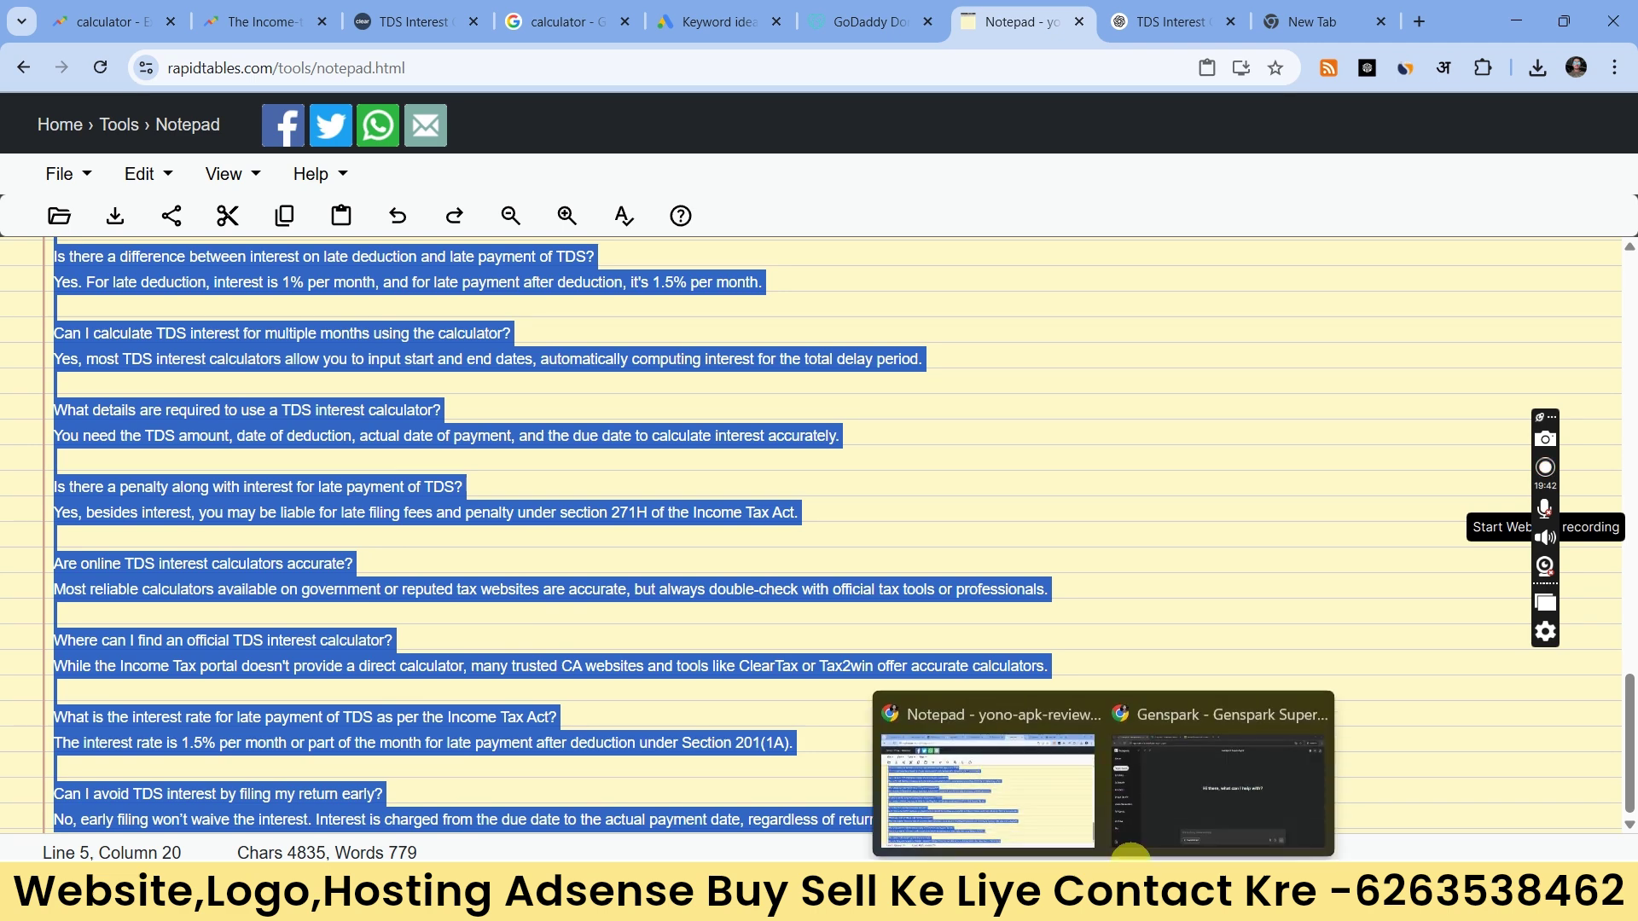
pyautogui.click(1212, 809)
pyautogui.rightClick(571, 762)
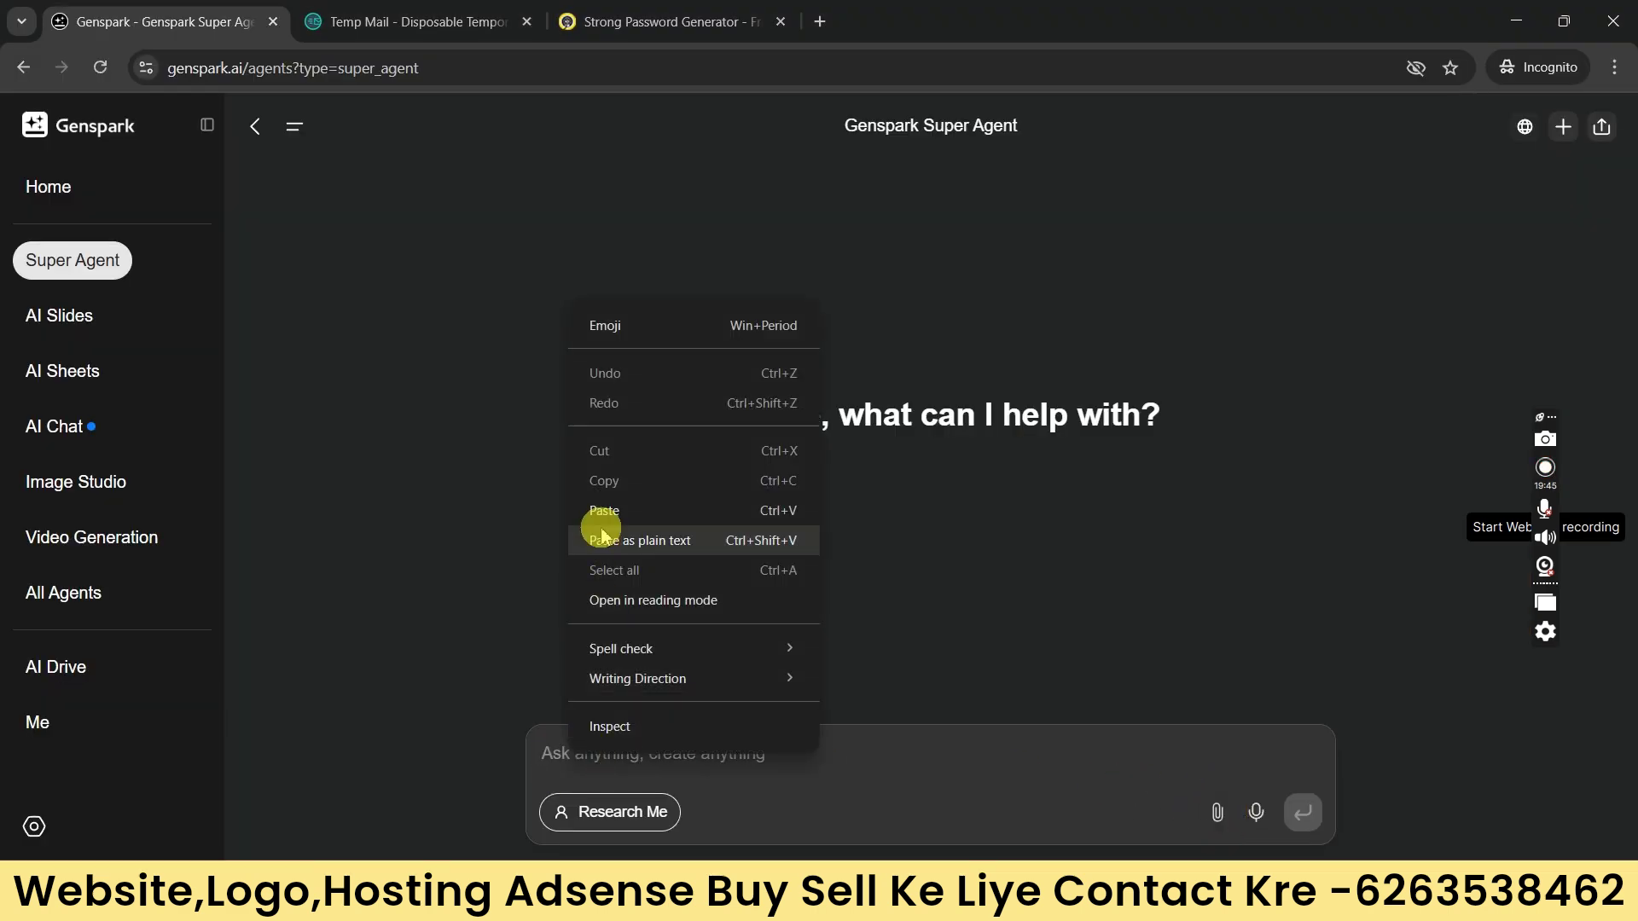
pyautogui.click(603, 508)
pyautogui.click(1303, 819)
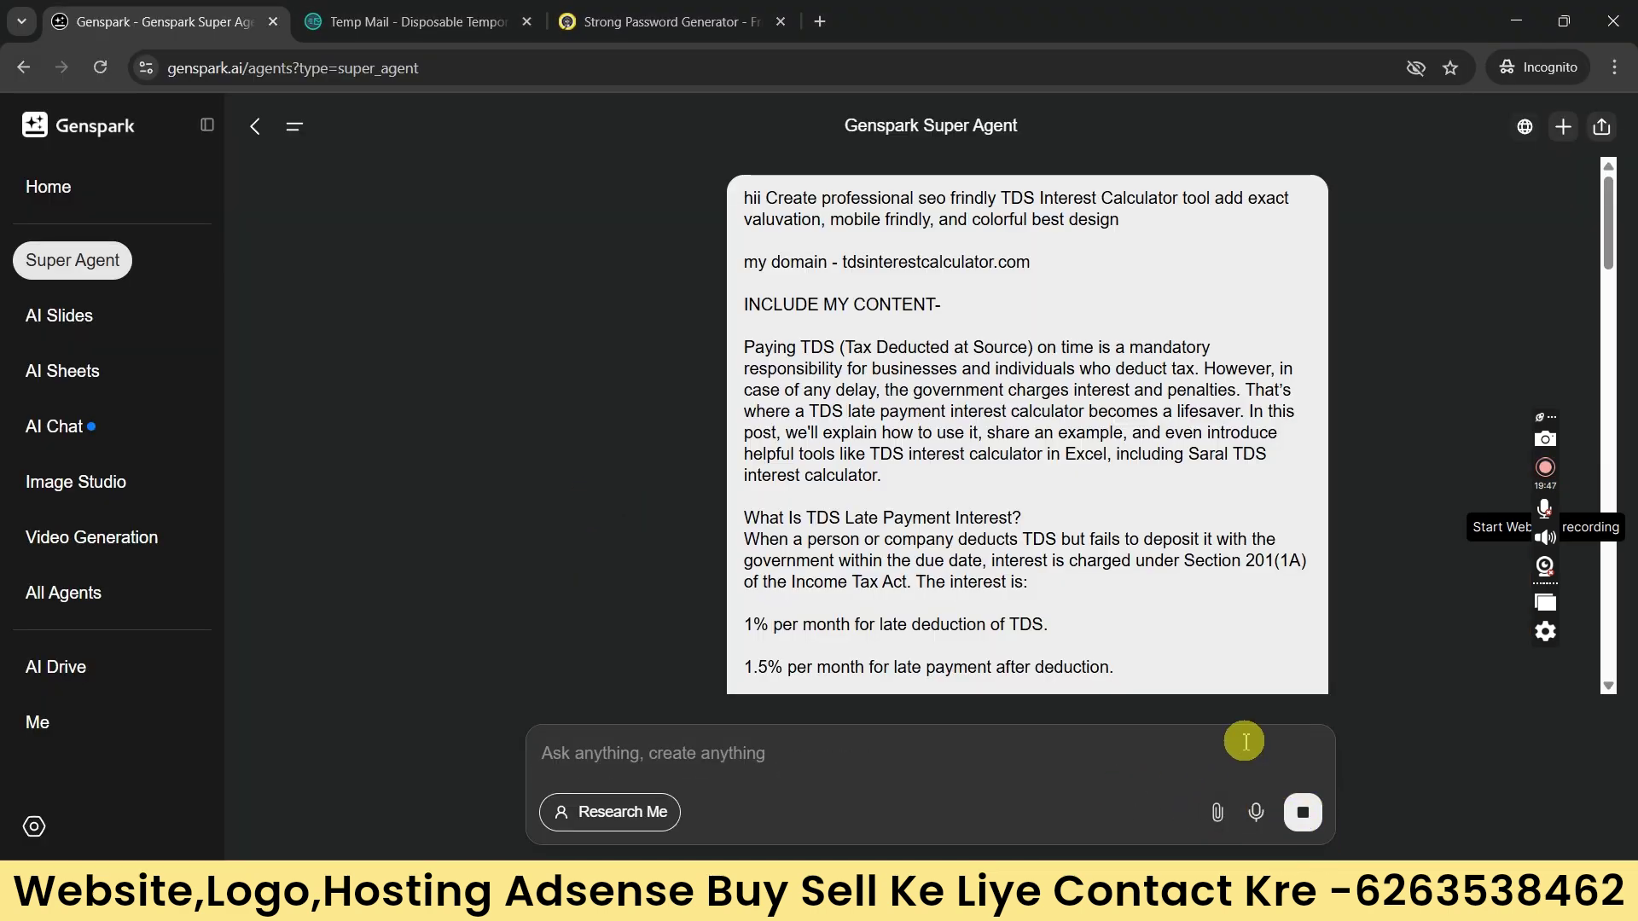
pyautogui.scroll(-6, 786, 320)
pyautogui.scroll(-4, 785, 322)
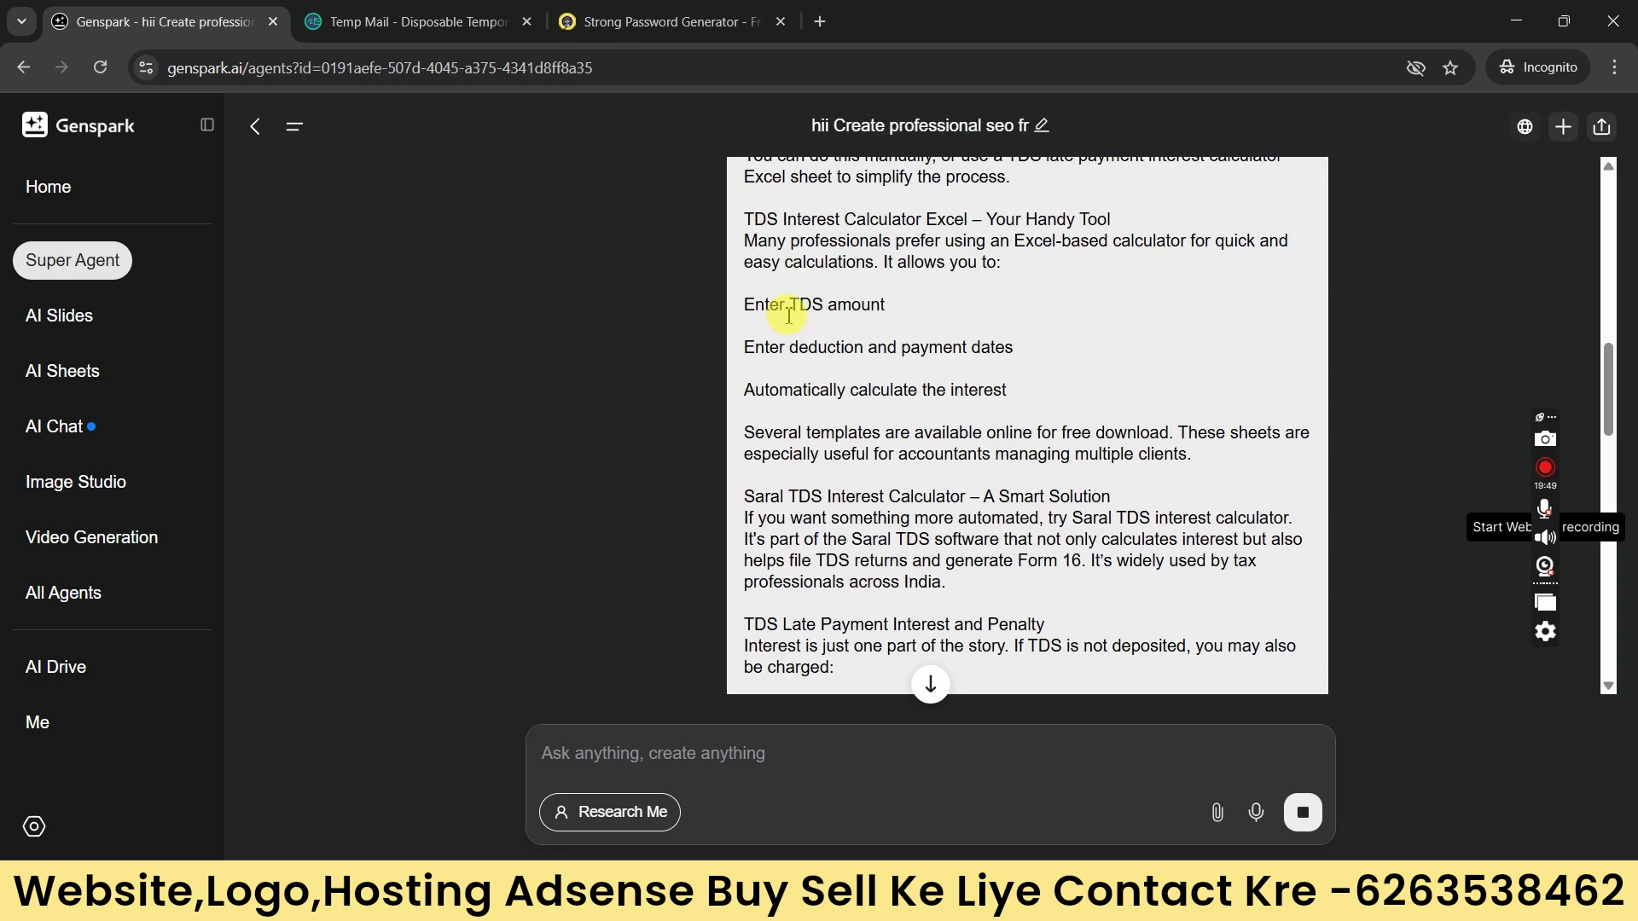
pyautogui.scroll(-10, 933, 468)
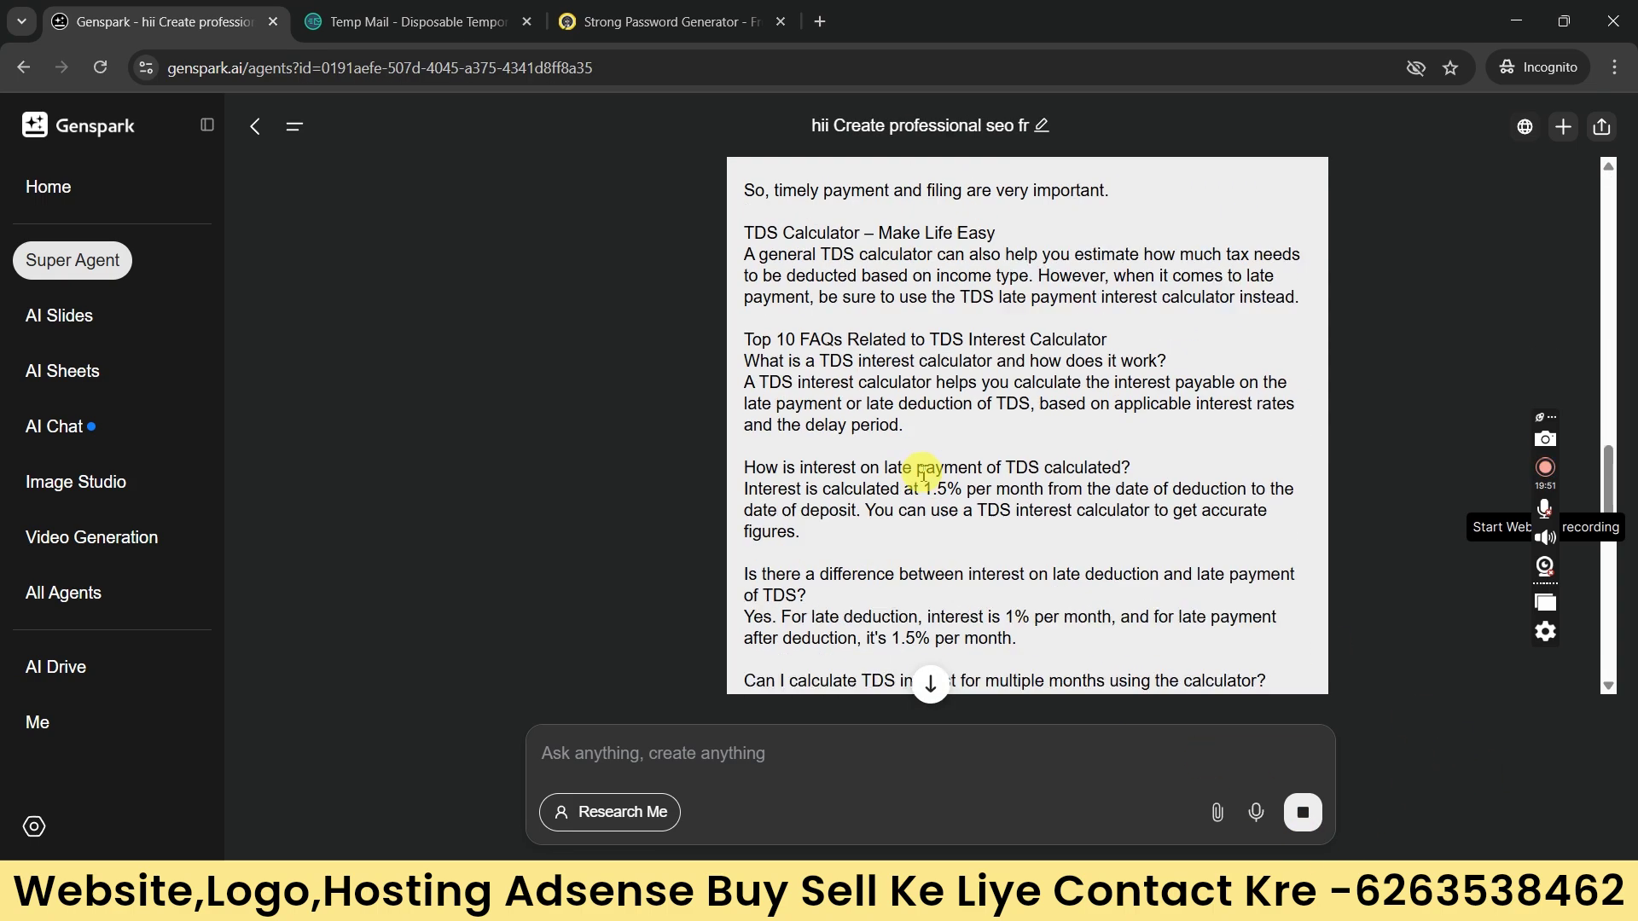
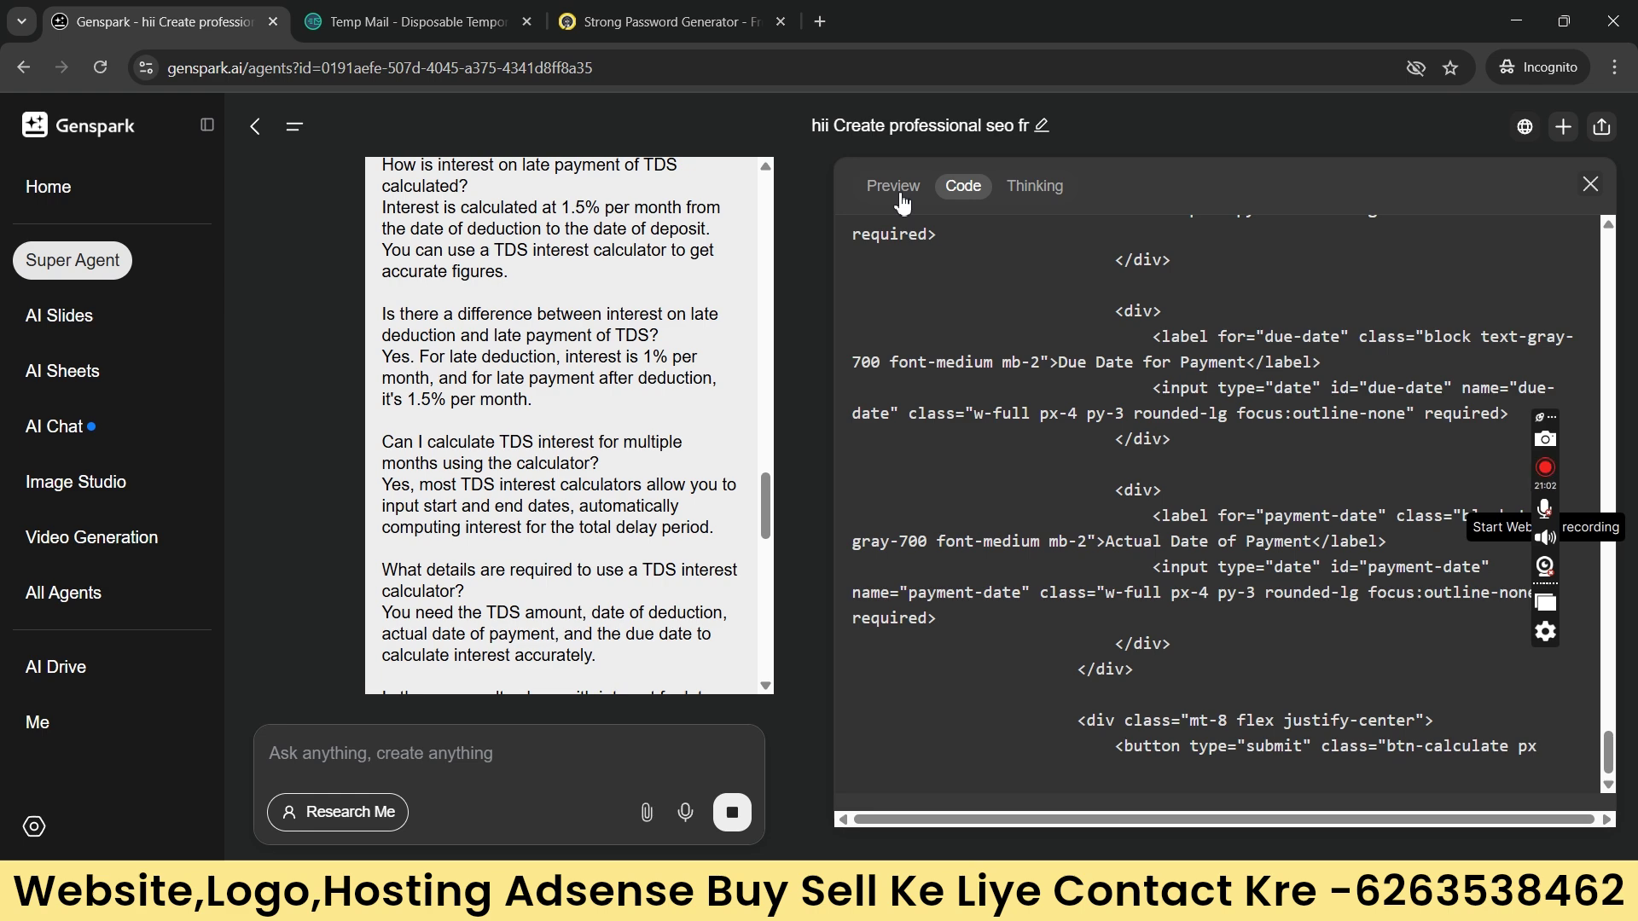
# Step: Switch to the ClearTax calculator page, go back to the Google results for "tds interest calculator" and examine the competing sites
pyautogui.moveTo(1097, 845)
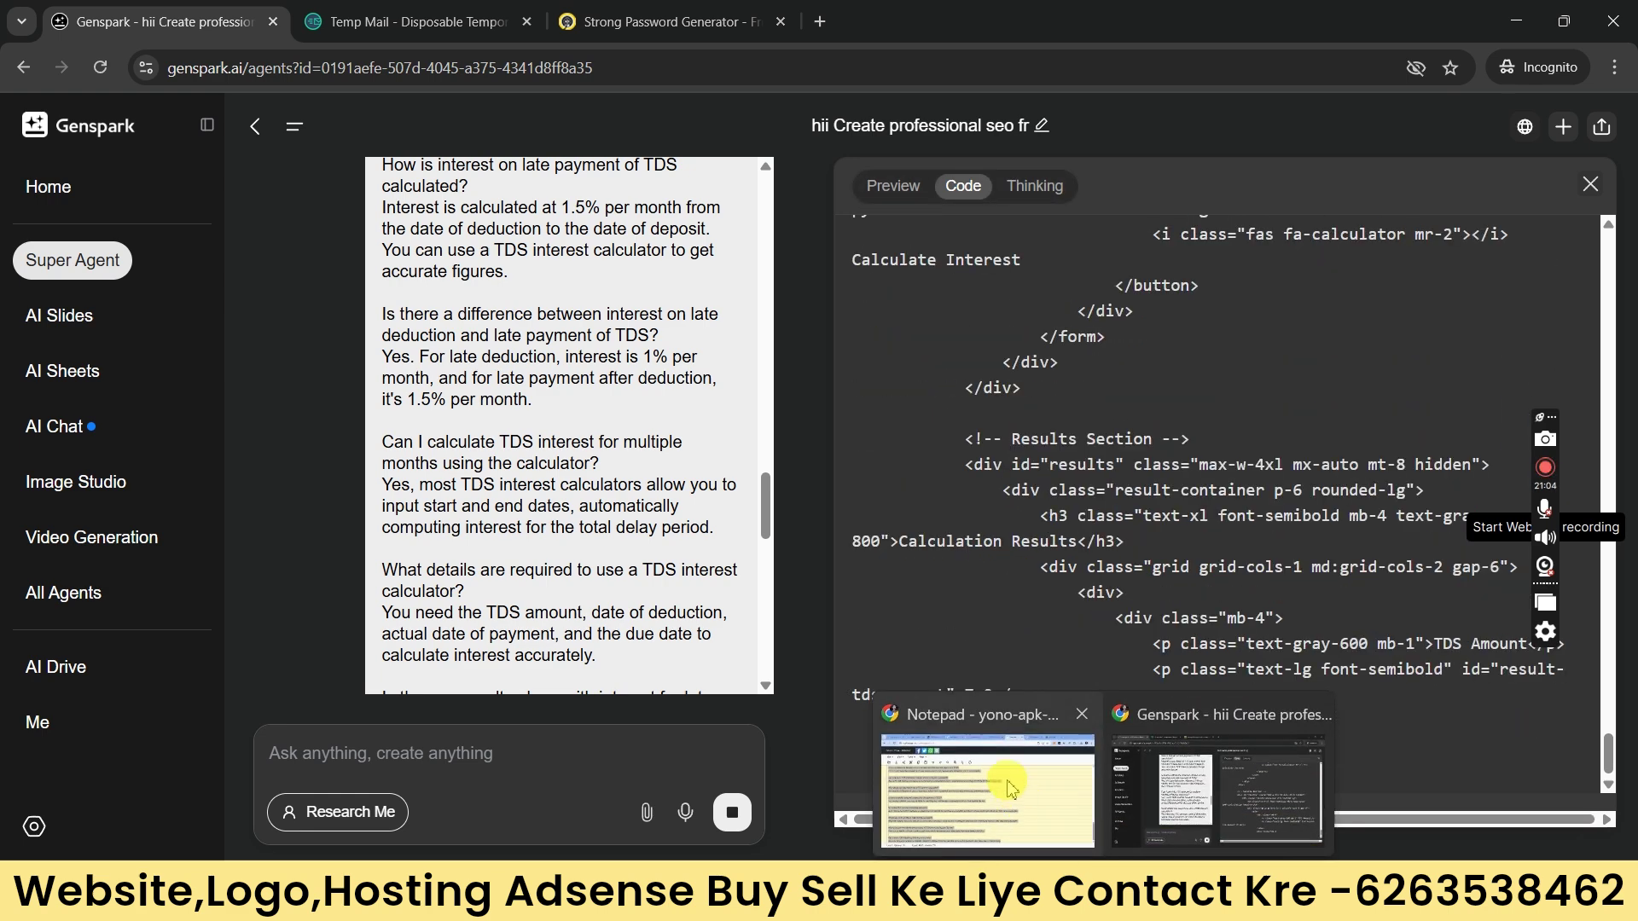
pyautogui.click(1010, 789)
pyautogui.hotkey('ctrl', 'a')
pyautogui.click(410, 24)
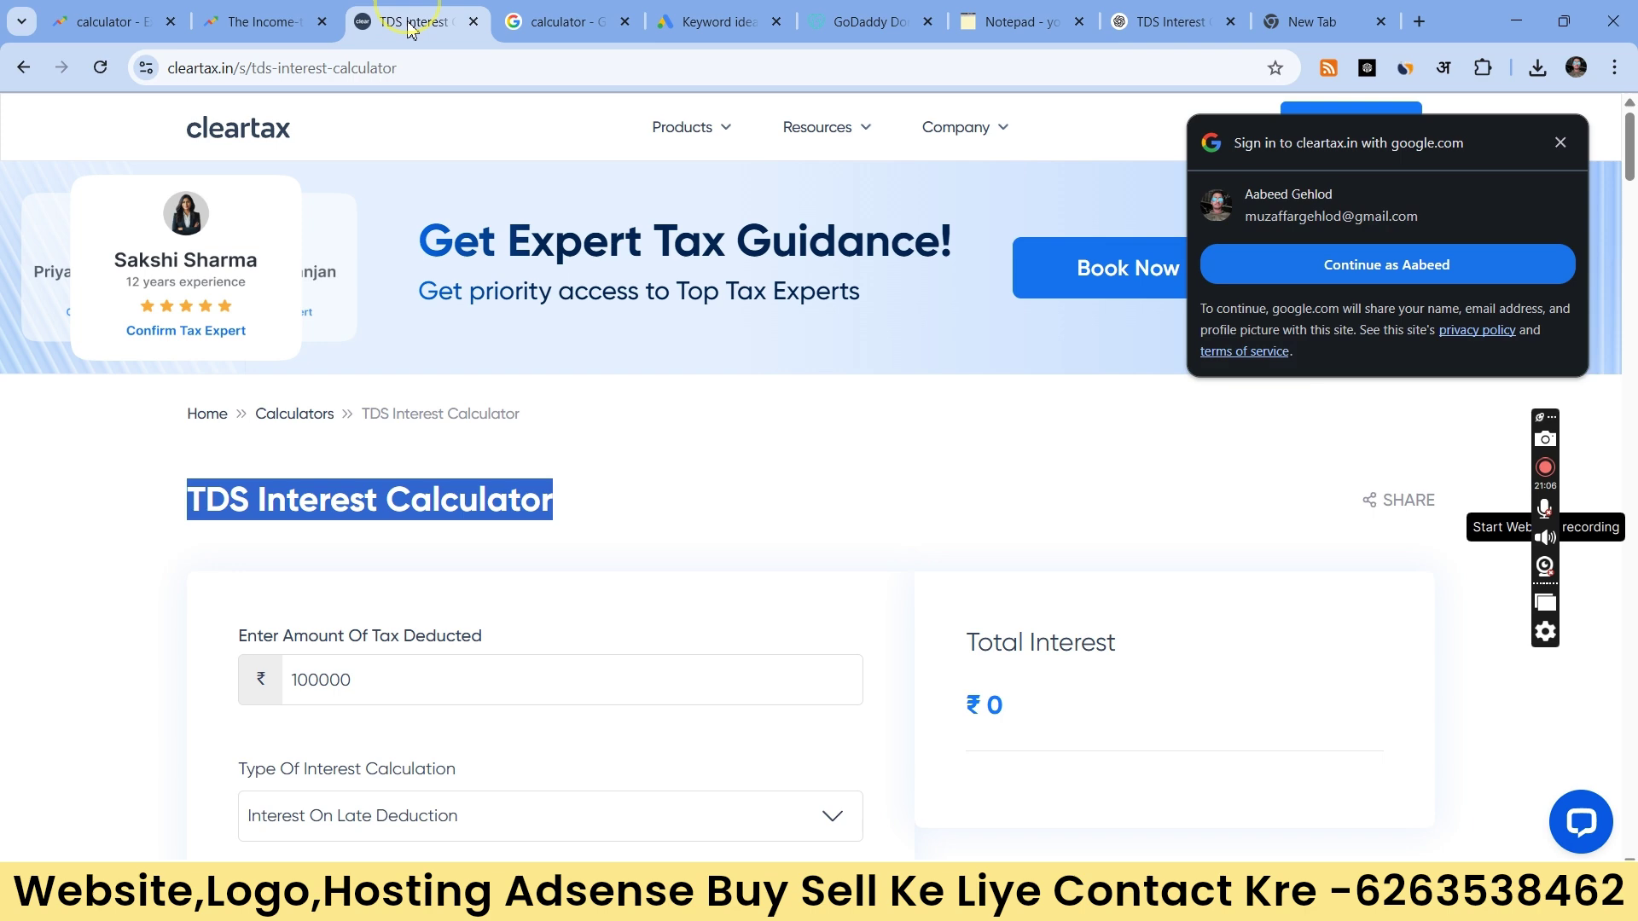
pyautogui.click(23, 66)
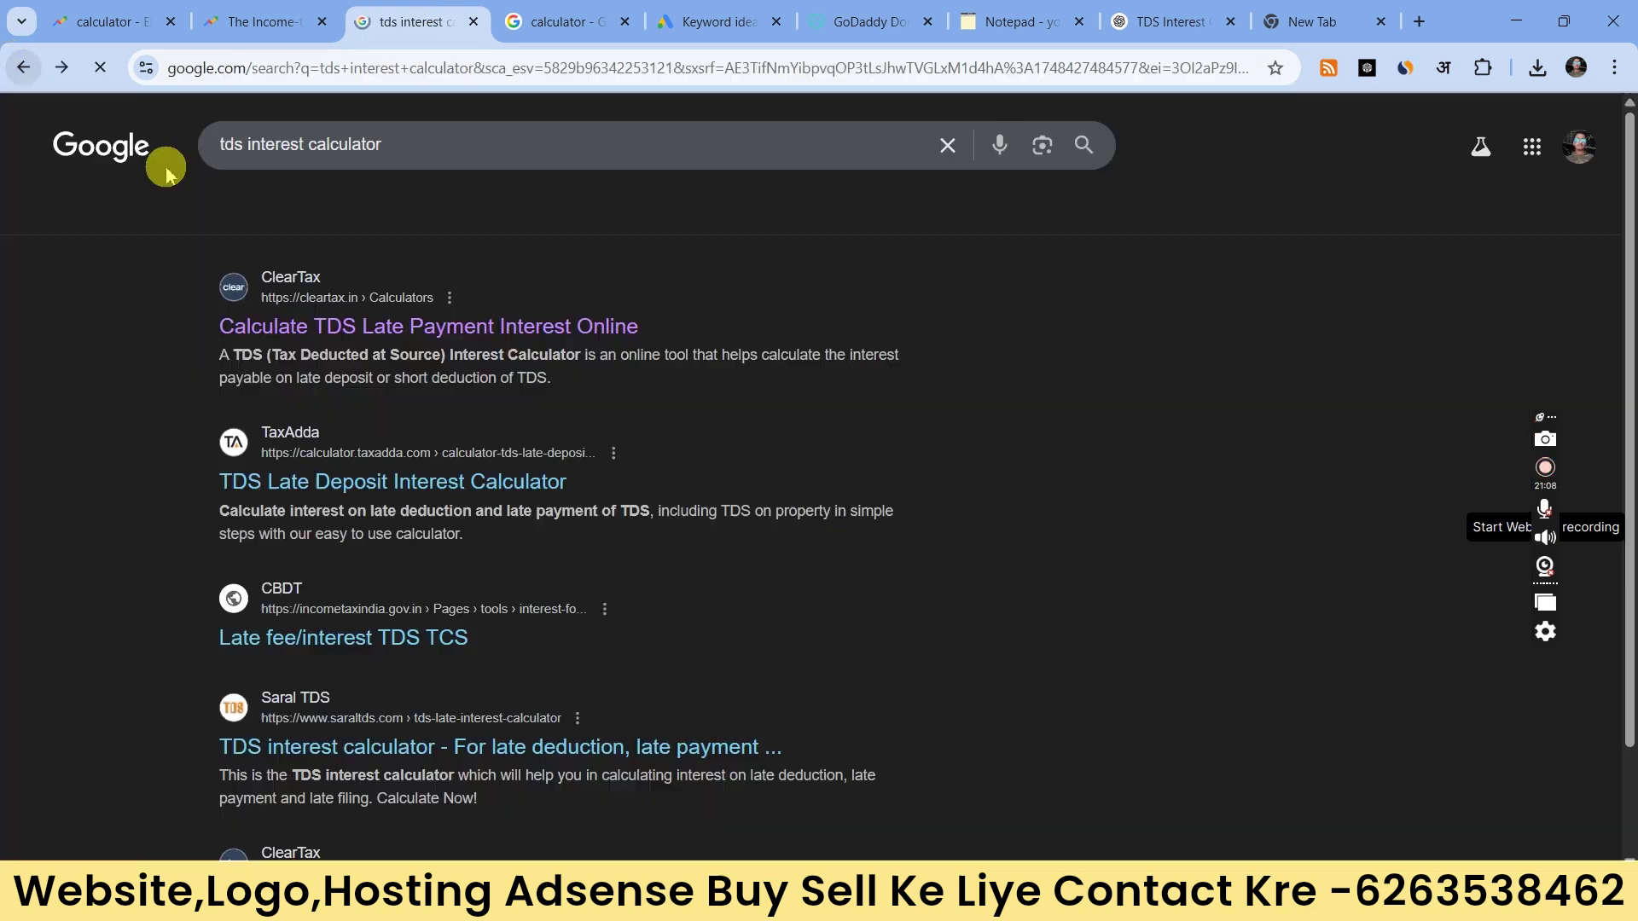
pyautogui.scroll(-2, 333, 393)
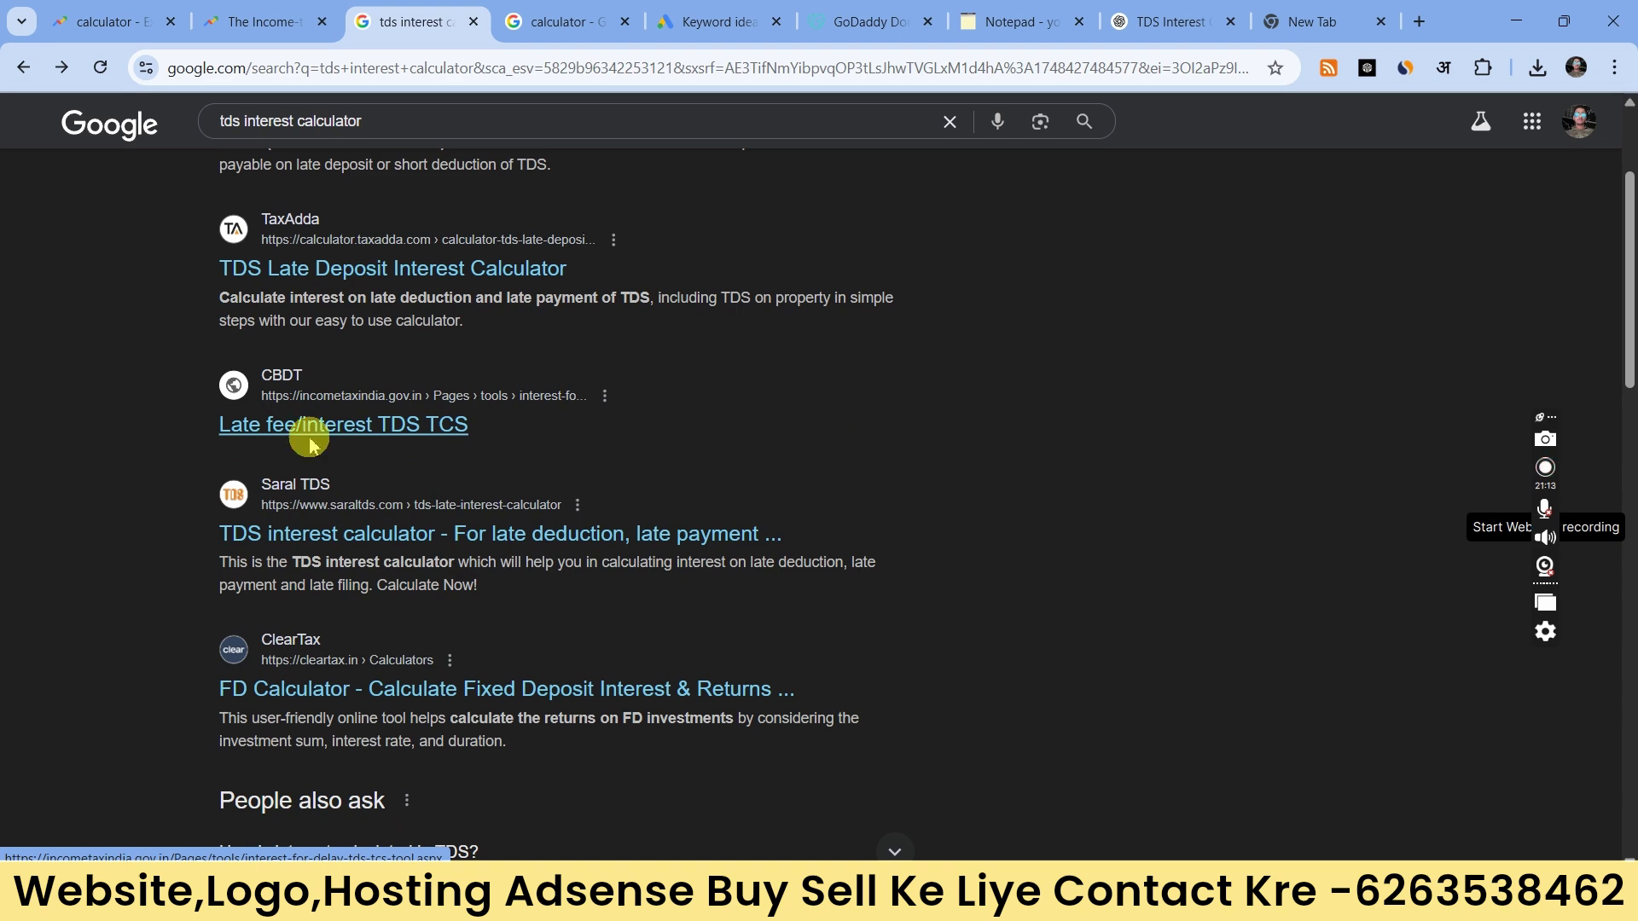
pyautogui.scroll(-5, 311, 448)
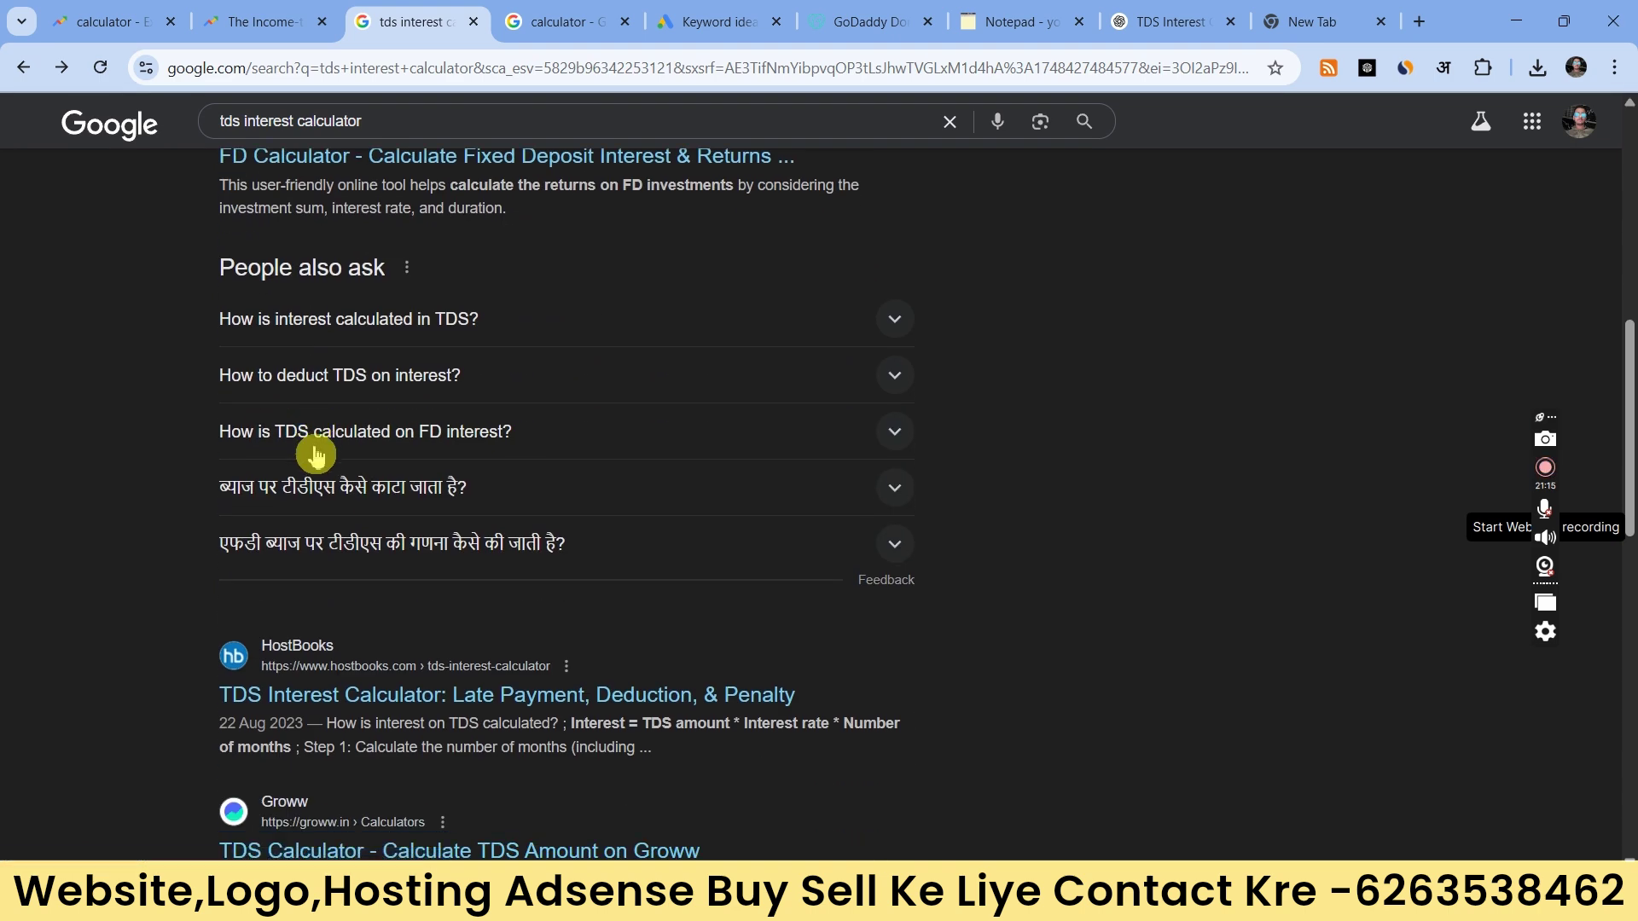
pyautogui.scroll(5, 329, 574)
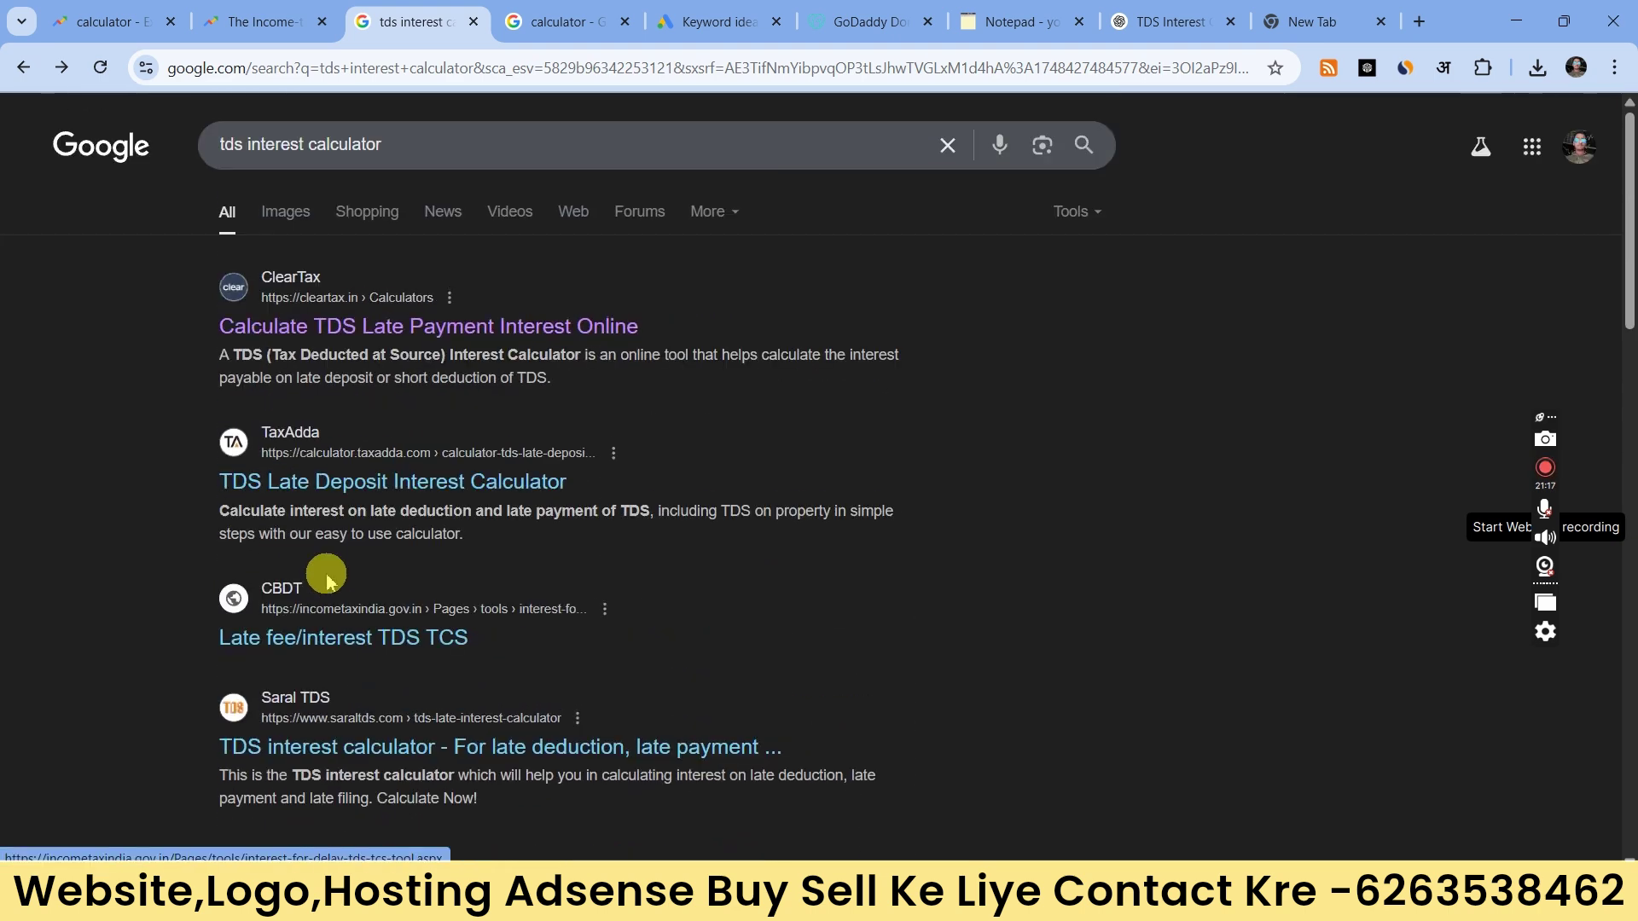
pyautogui.click(317, 565)
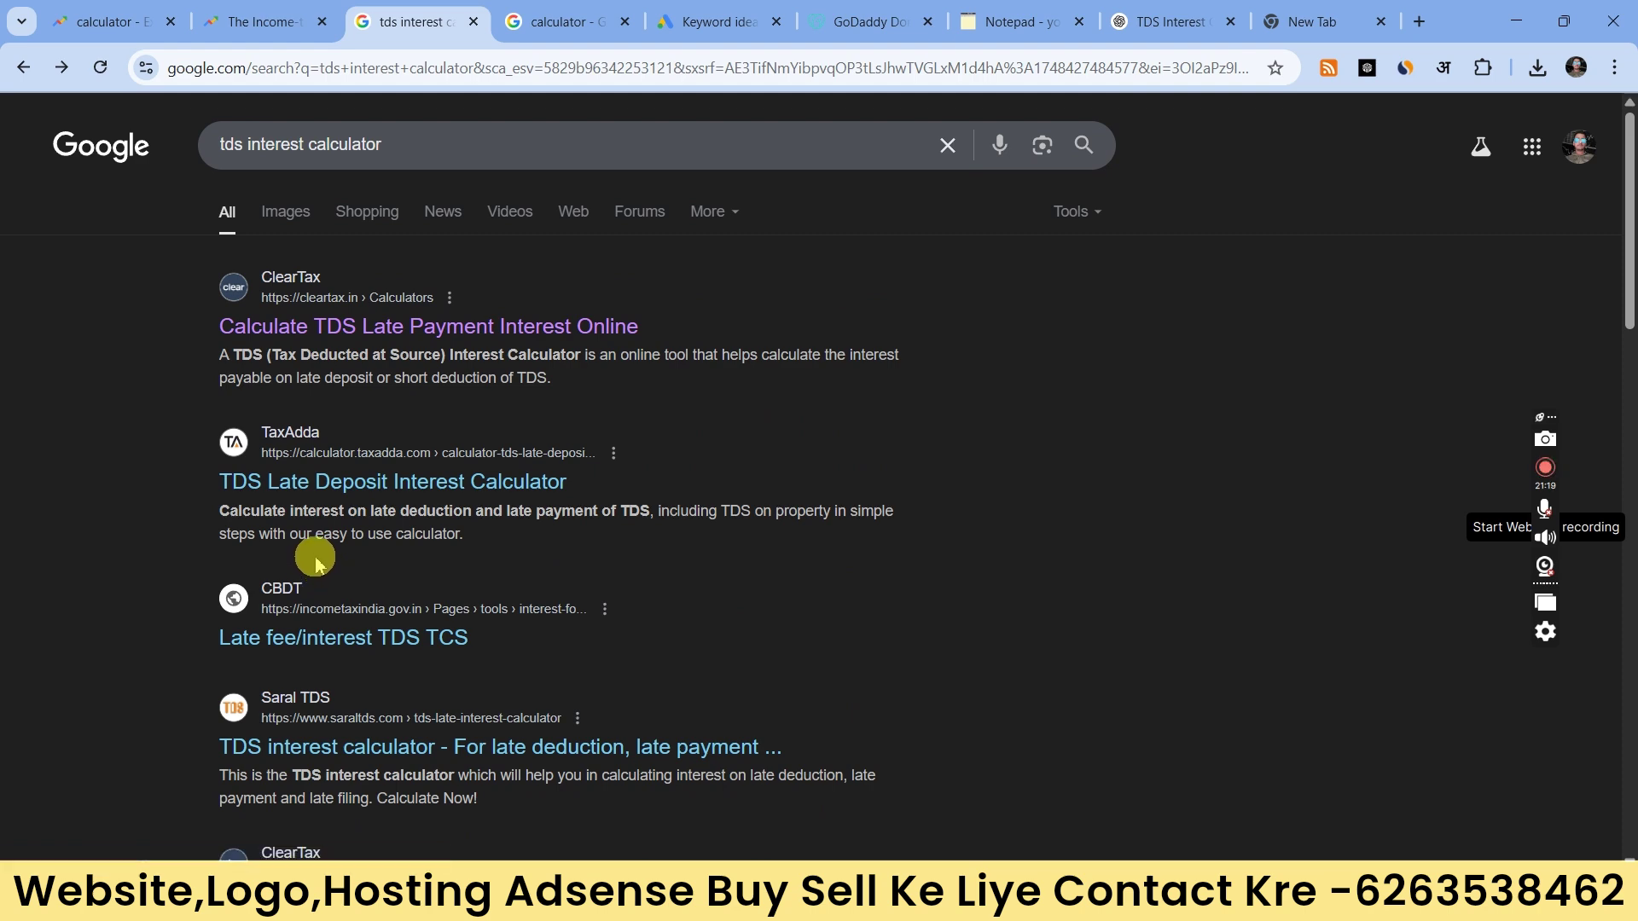
# Step: Copy the query "tds interest calculator" from the Google search results page
pyautogui.click(256, 21)
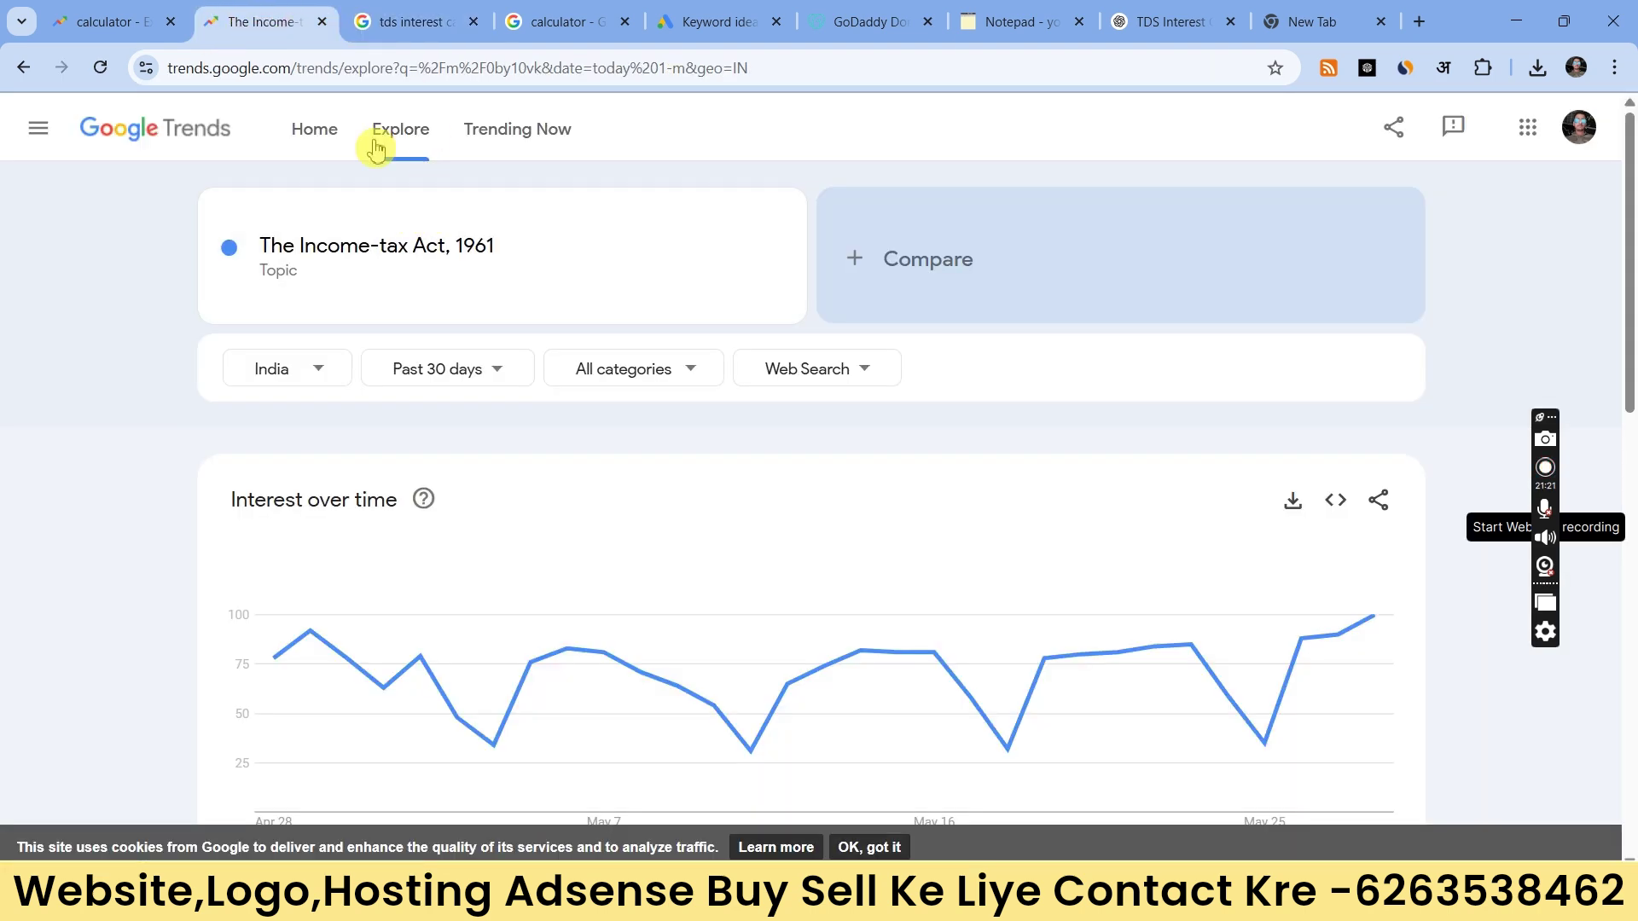
pyautogui.click(384, 22)
pyautogui.tripleClick(365, 143)
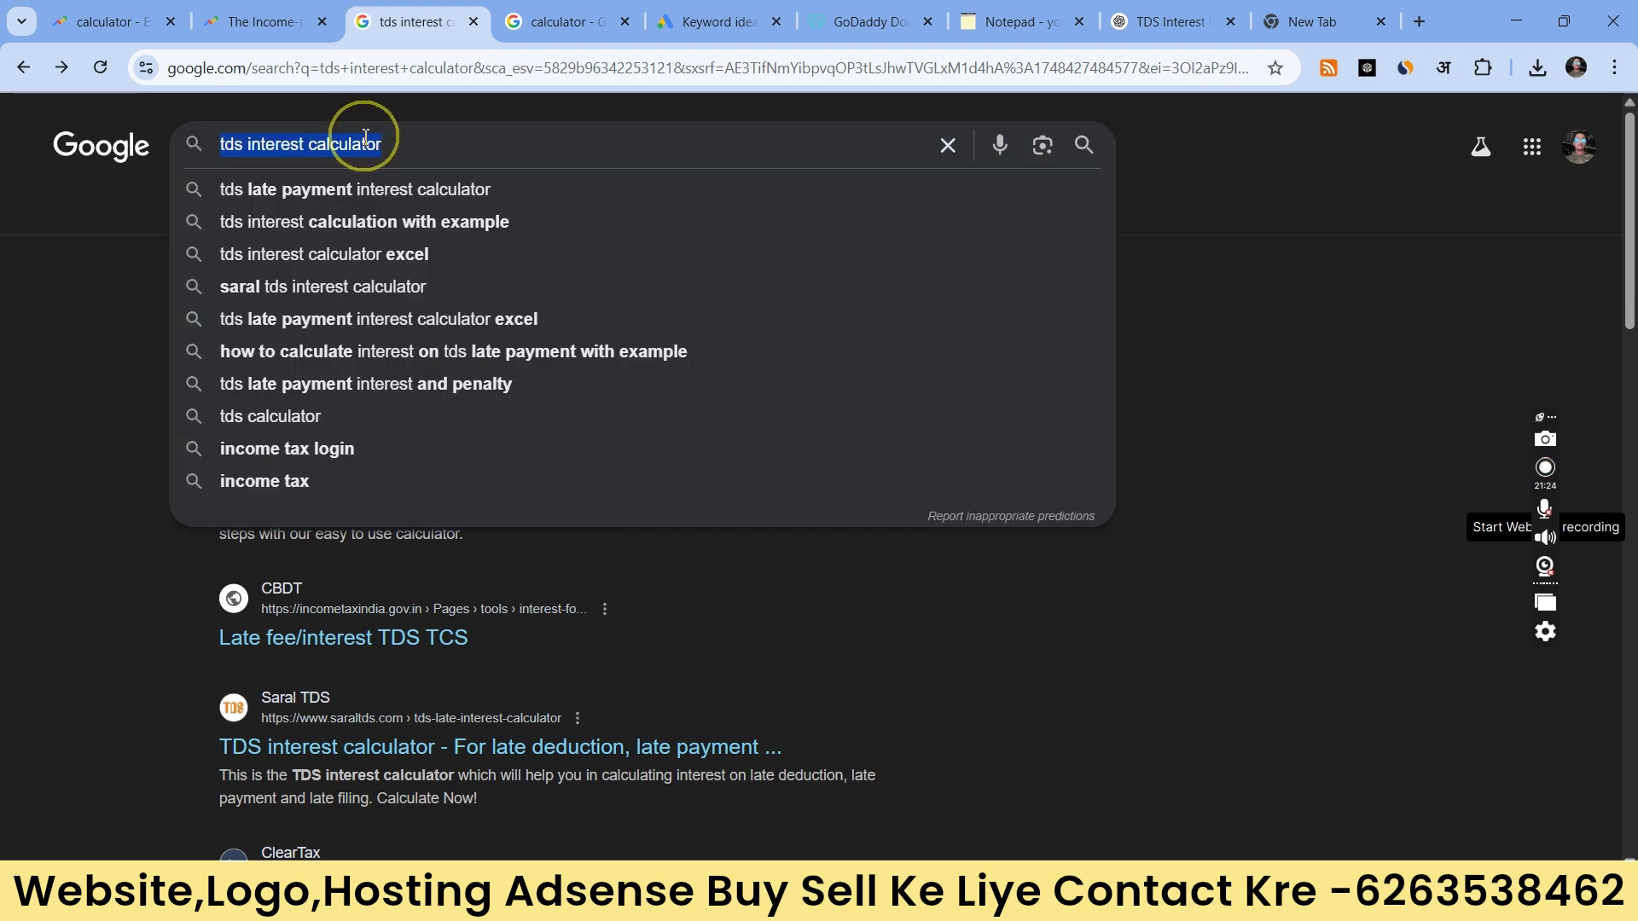
pyautogui.rightClick(413, 146)
pyautogui.click(424, 252)
# Step: Search Google for "free keyword research tool" in the empty tab and open the Ahrefs Free Keyword Generator
pyautogui.click(1265, 24)
pyautogui.write('ho')
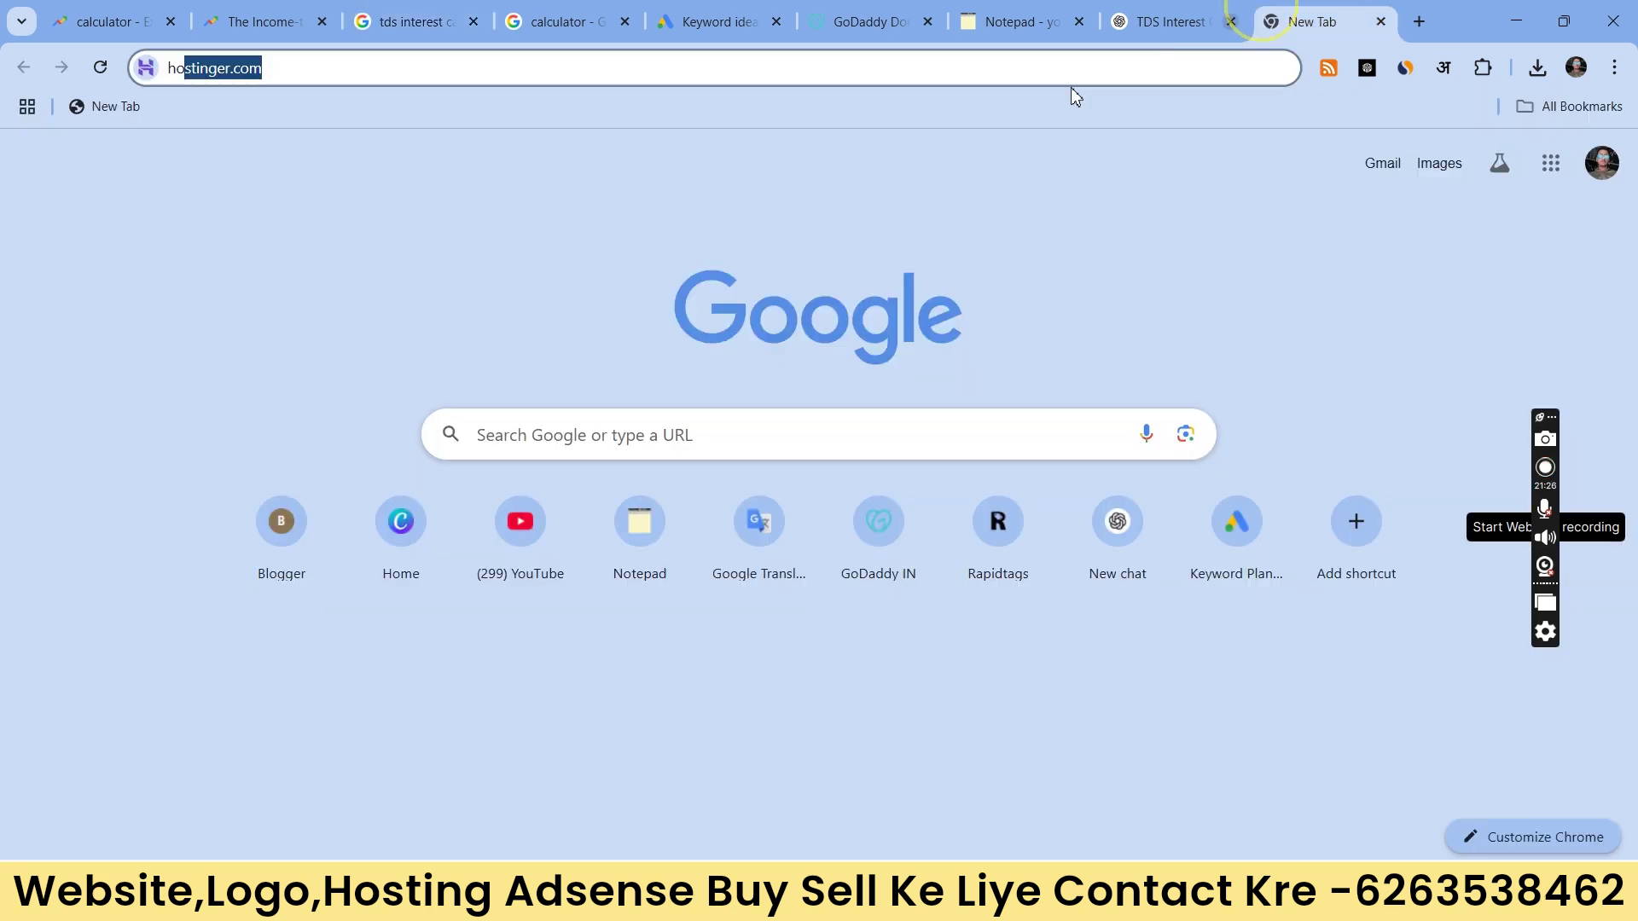
pyautogui.press('BackSpace')
pyautogui.press('BackSpace')
pyautogui.press('BackSpace')
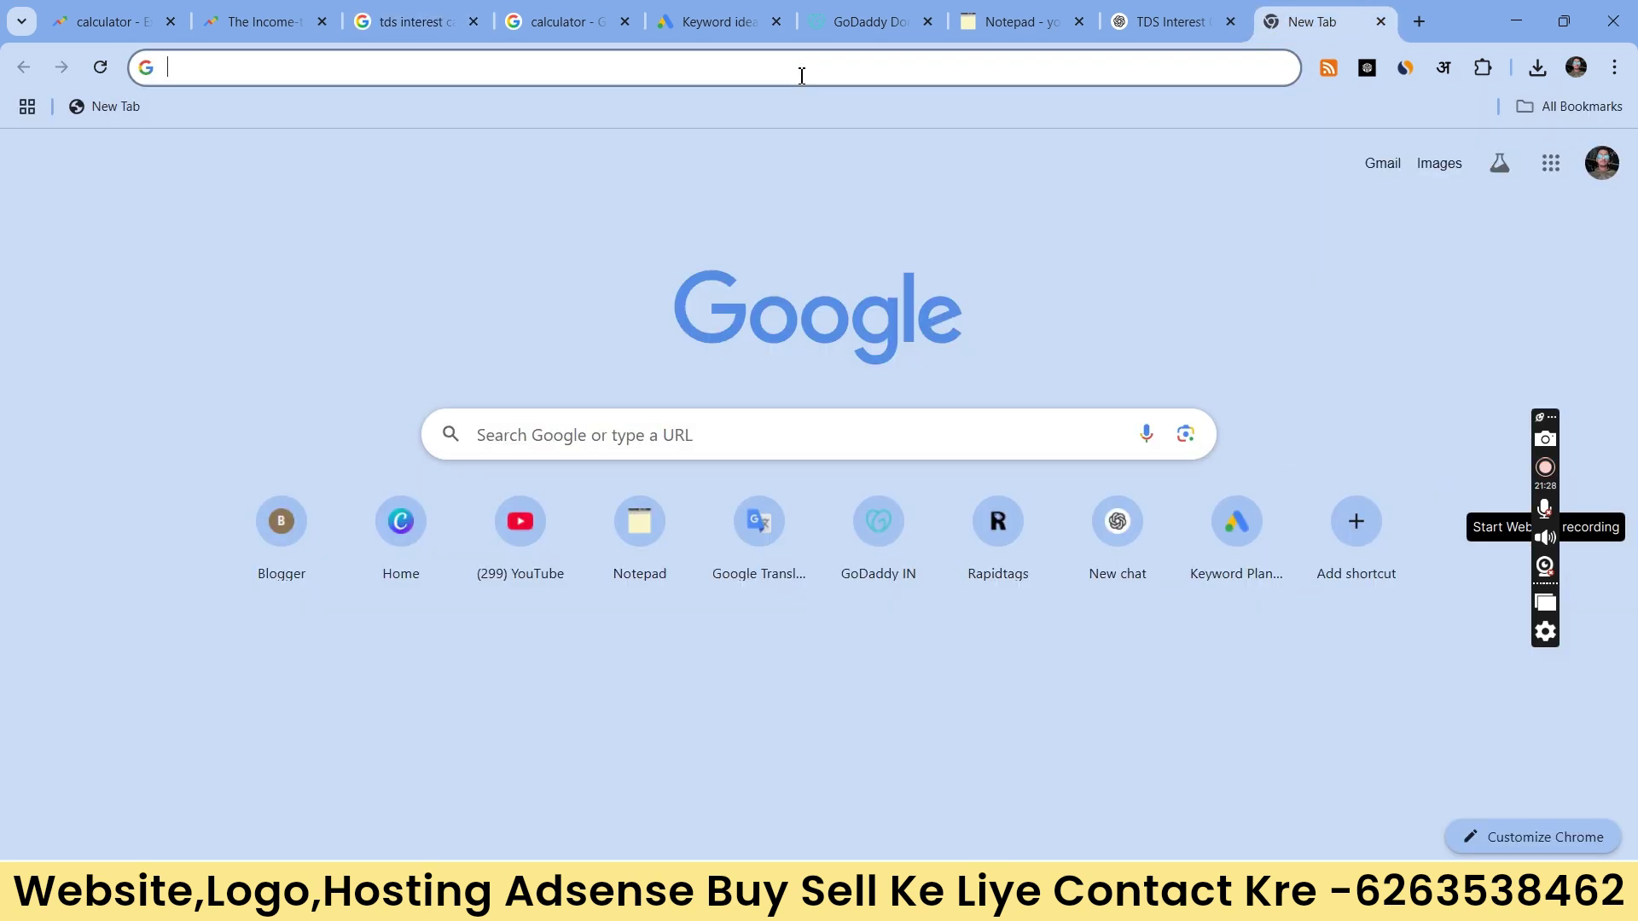
pyautogui.write('FREE KE')
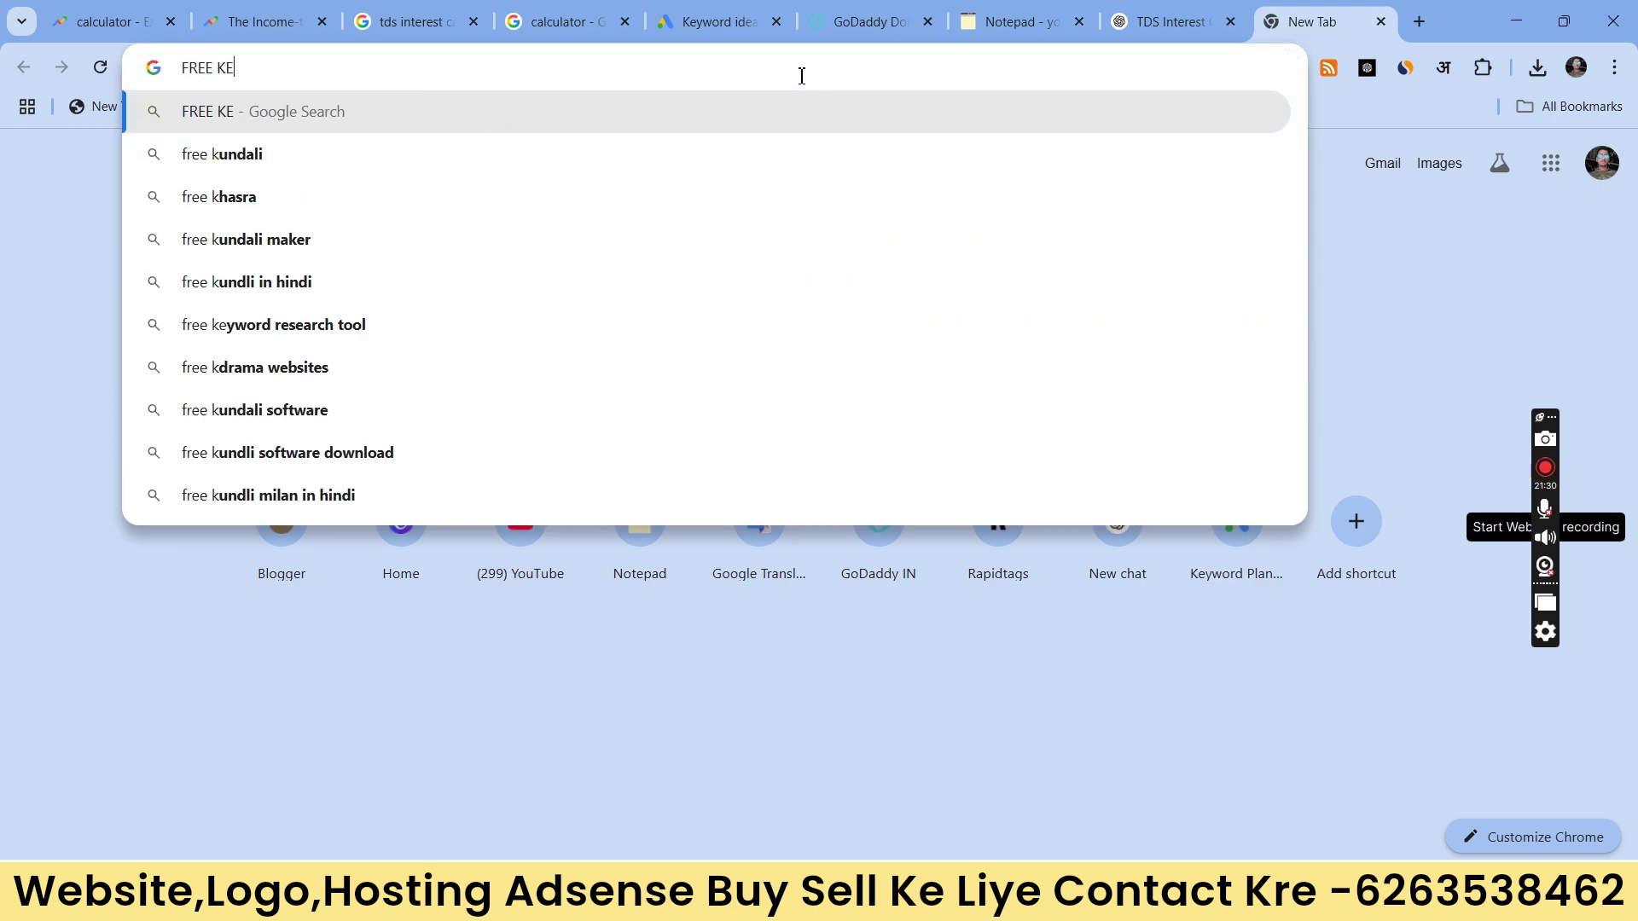
pyautogui.write('YWORD')
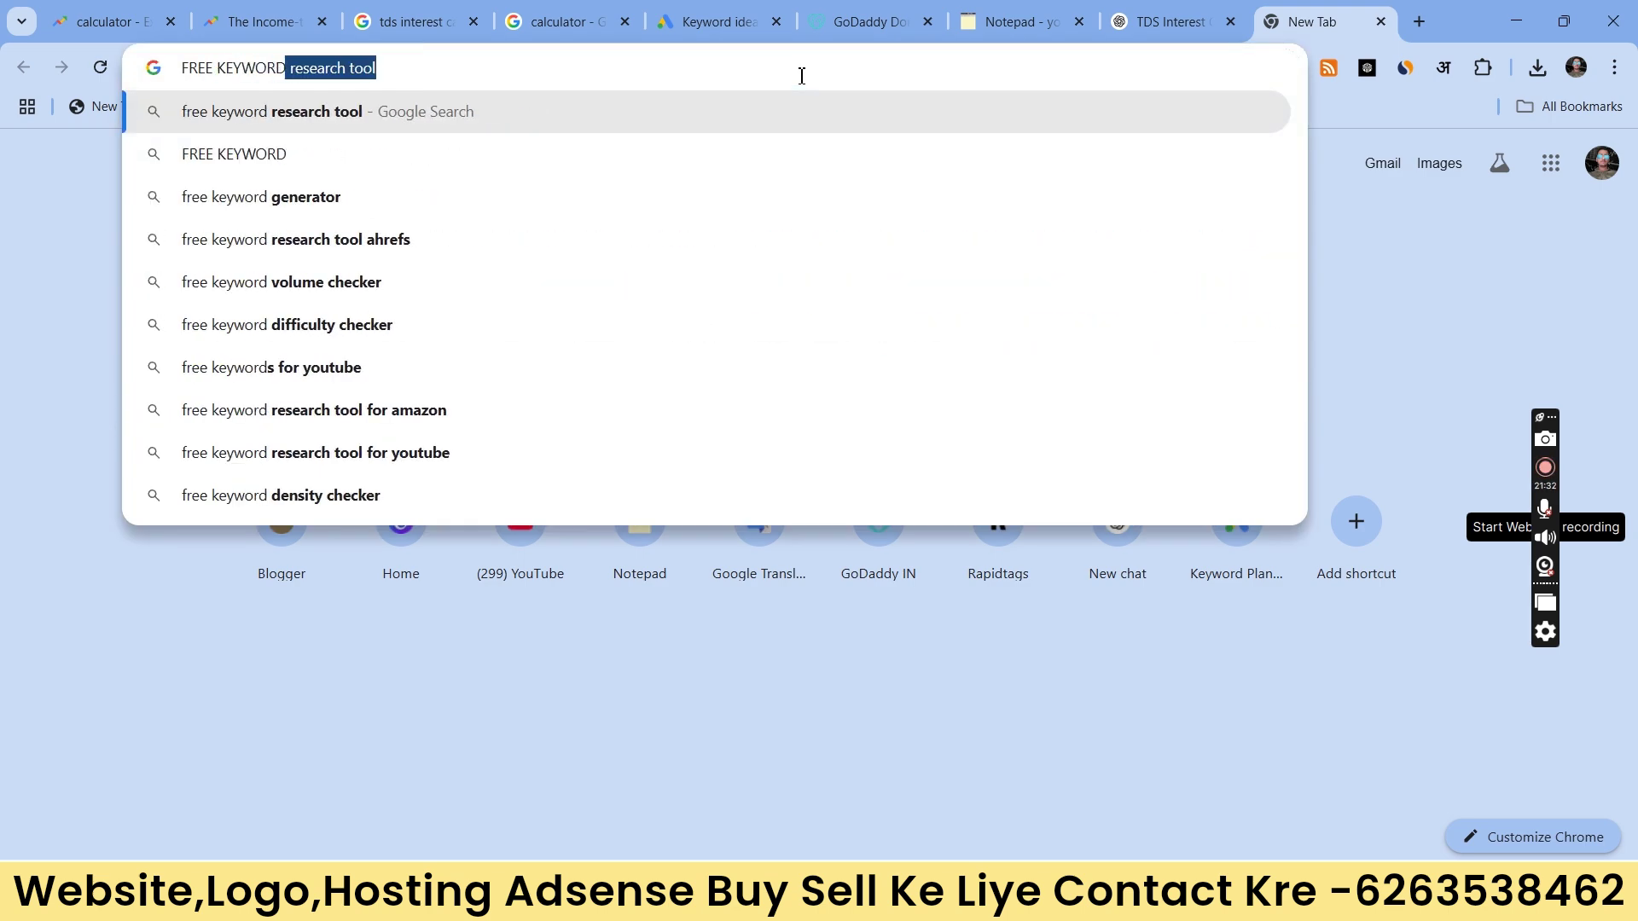
pyautogui.press('Return')
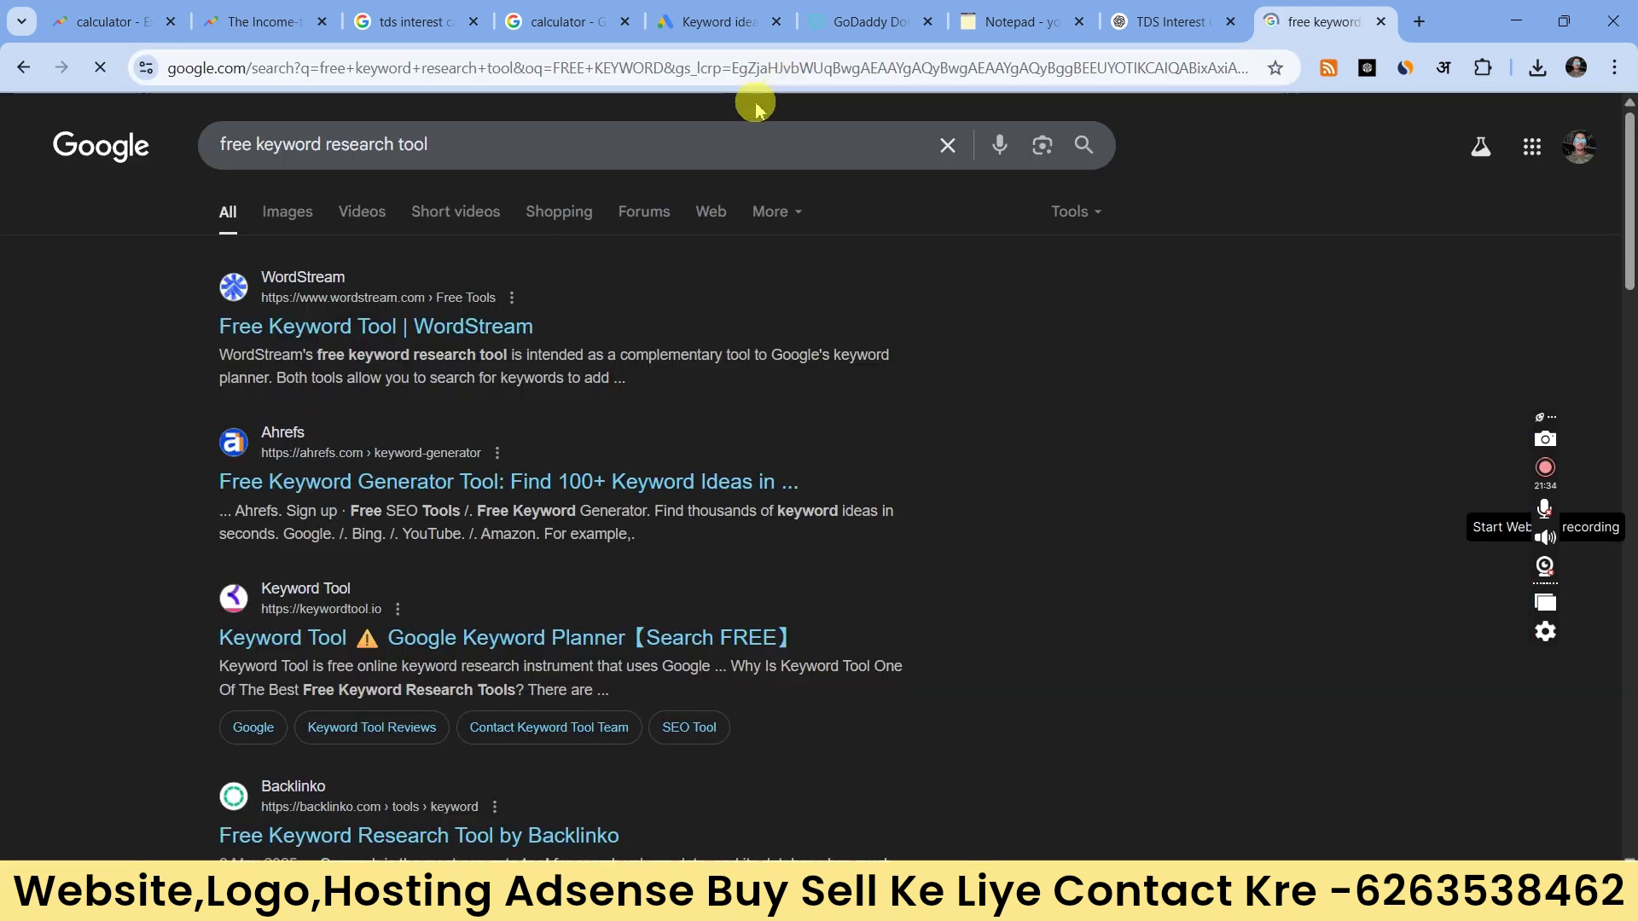
pyautogui.click(355, 481)
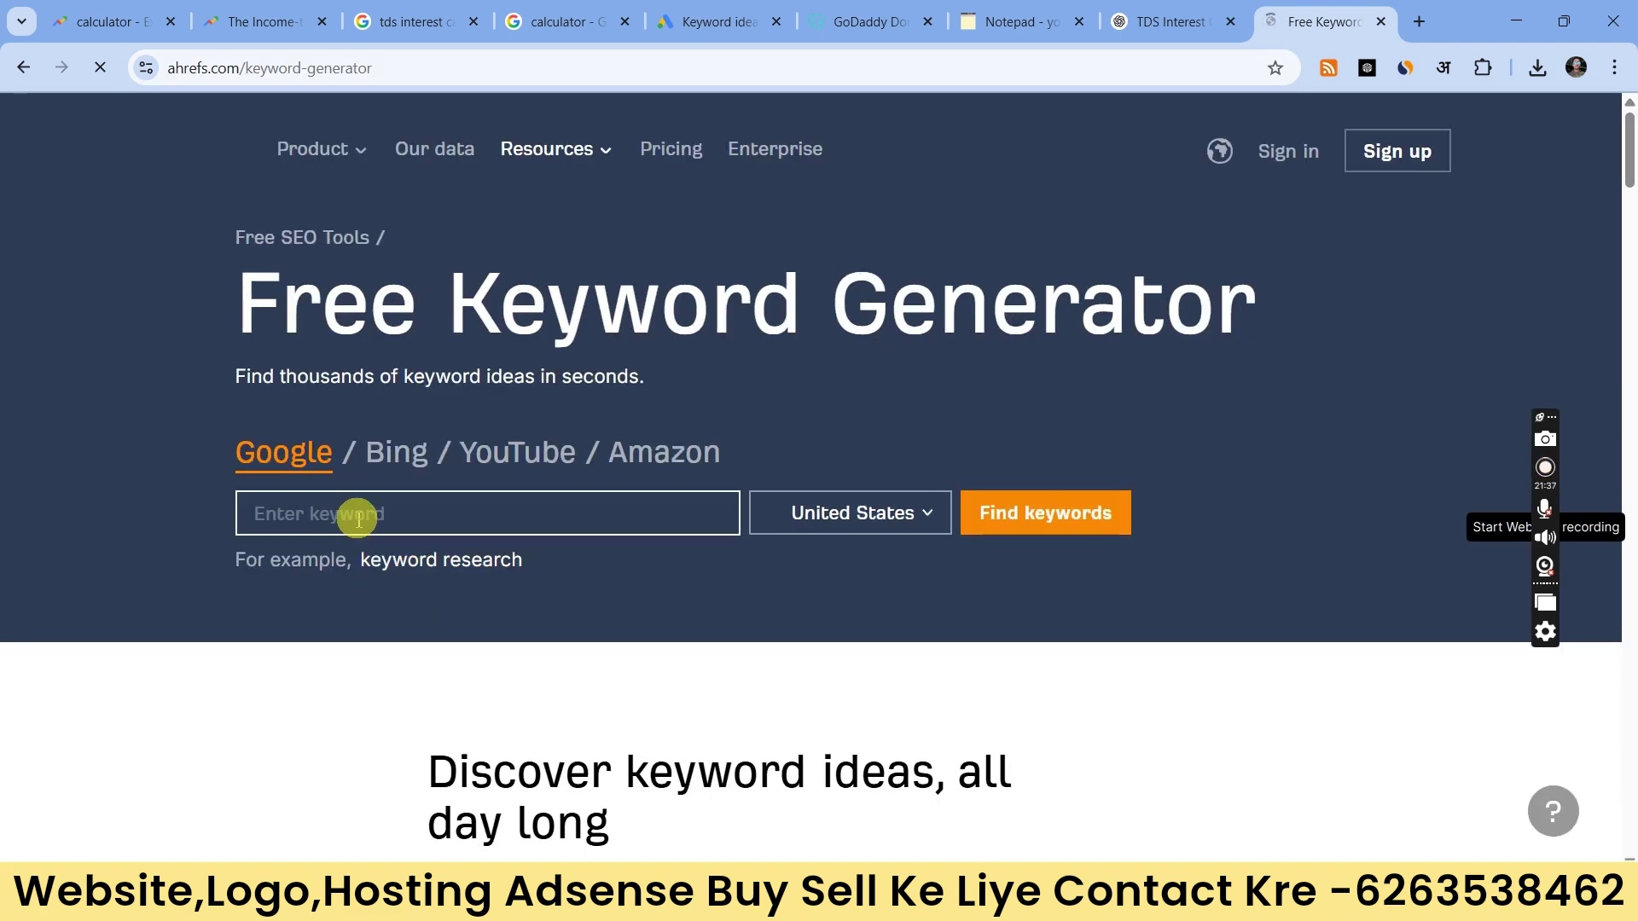
# Step: Find Ahrefs keyword ideas for the pasted keyword "tds interest calculator" with the country set to India
pyautogui.click(355, 510)
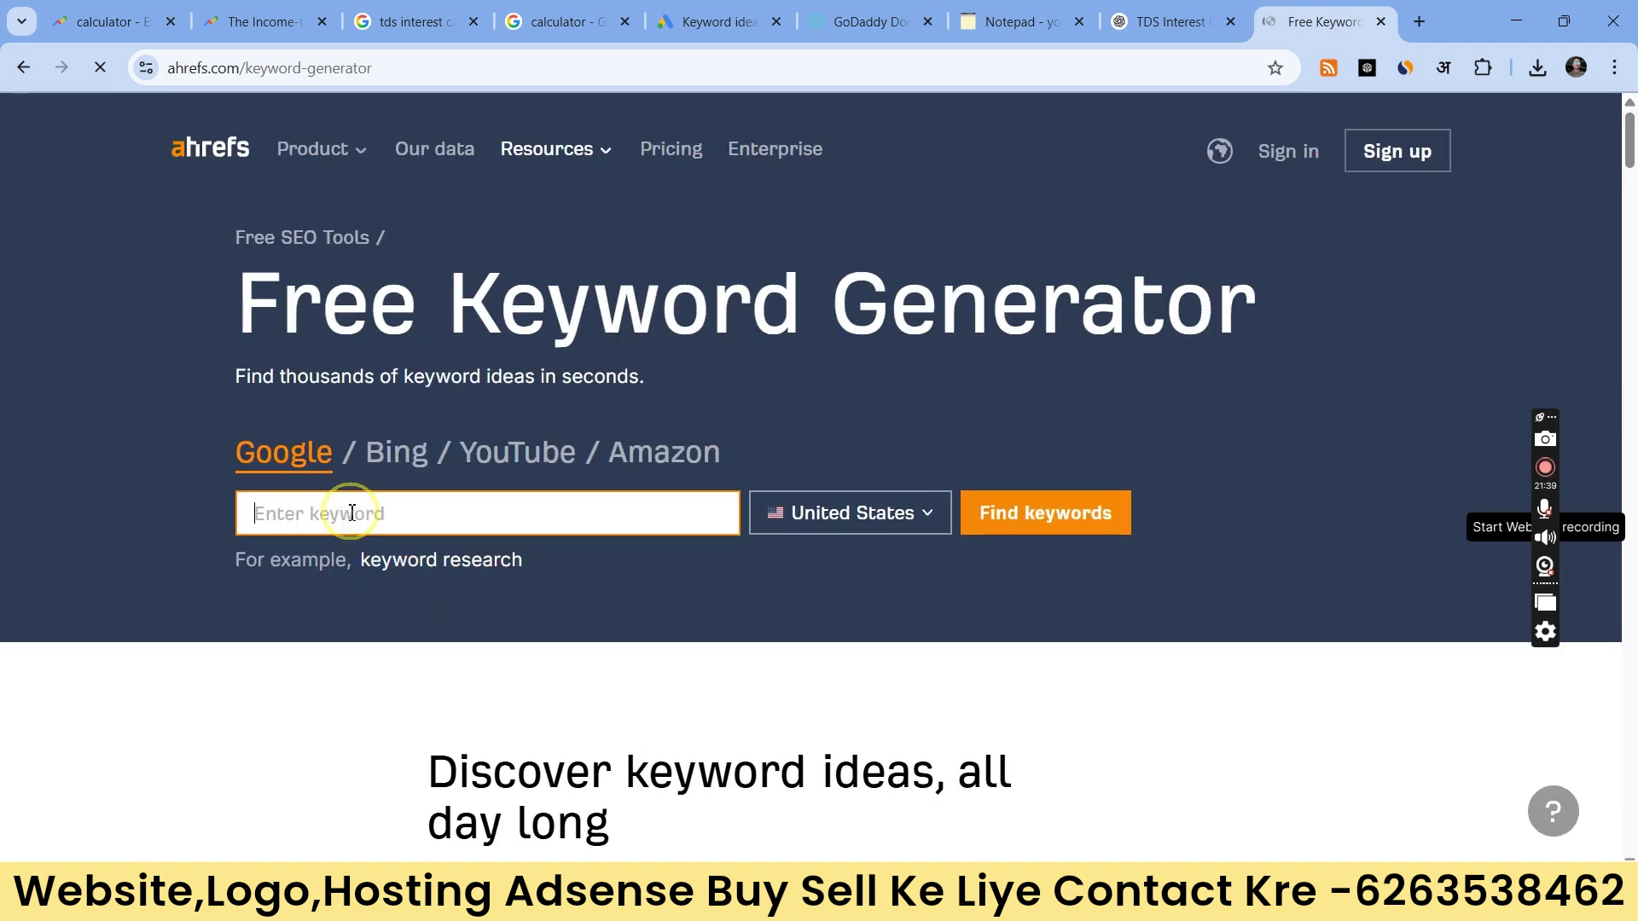
pyautogui.rightClick(352, 512)
pyautogui.click(452, 583)
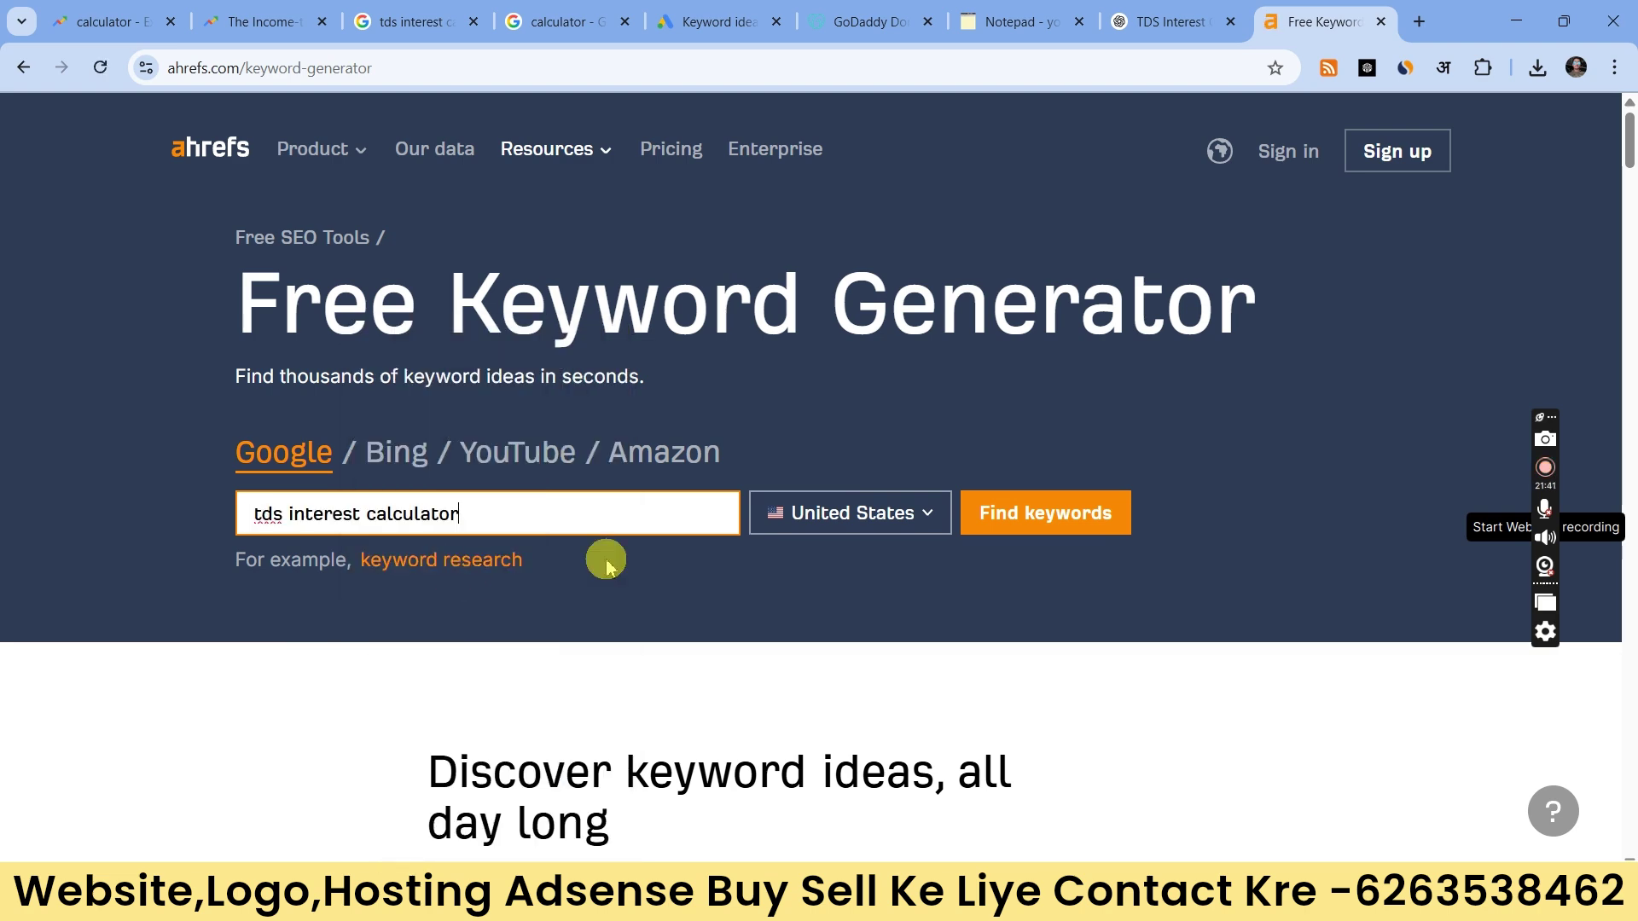
pyautogui.click(831, 514)
pyautogui.scroll(-10, 862, 333)
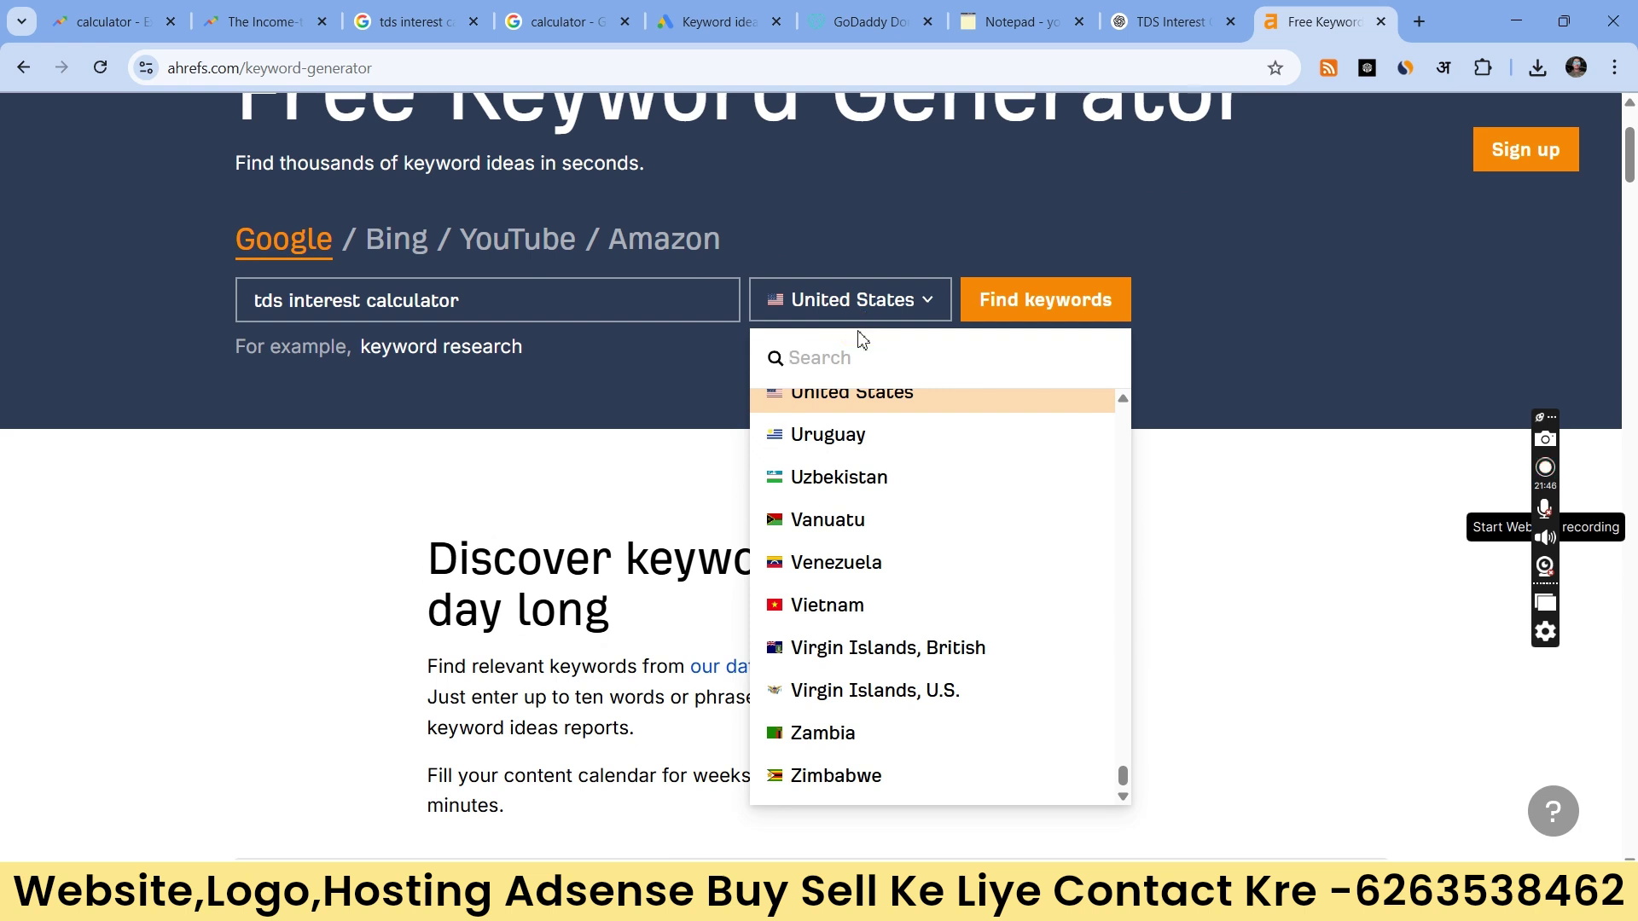
pyautogui.write('IND')
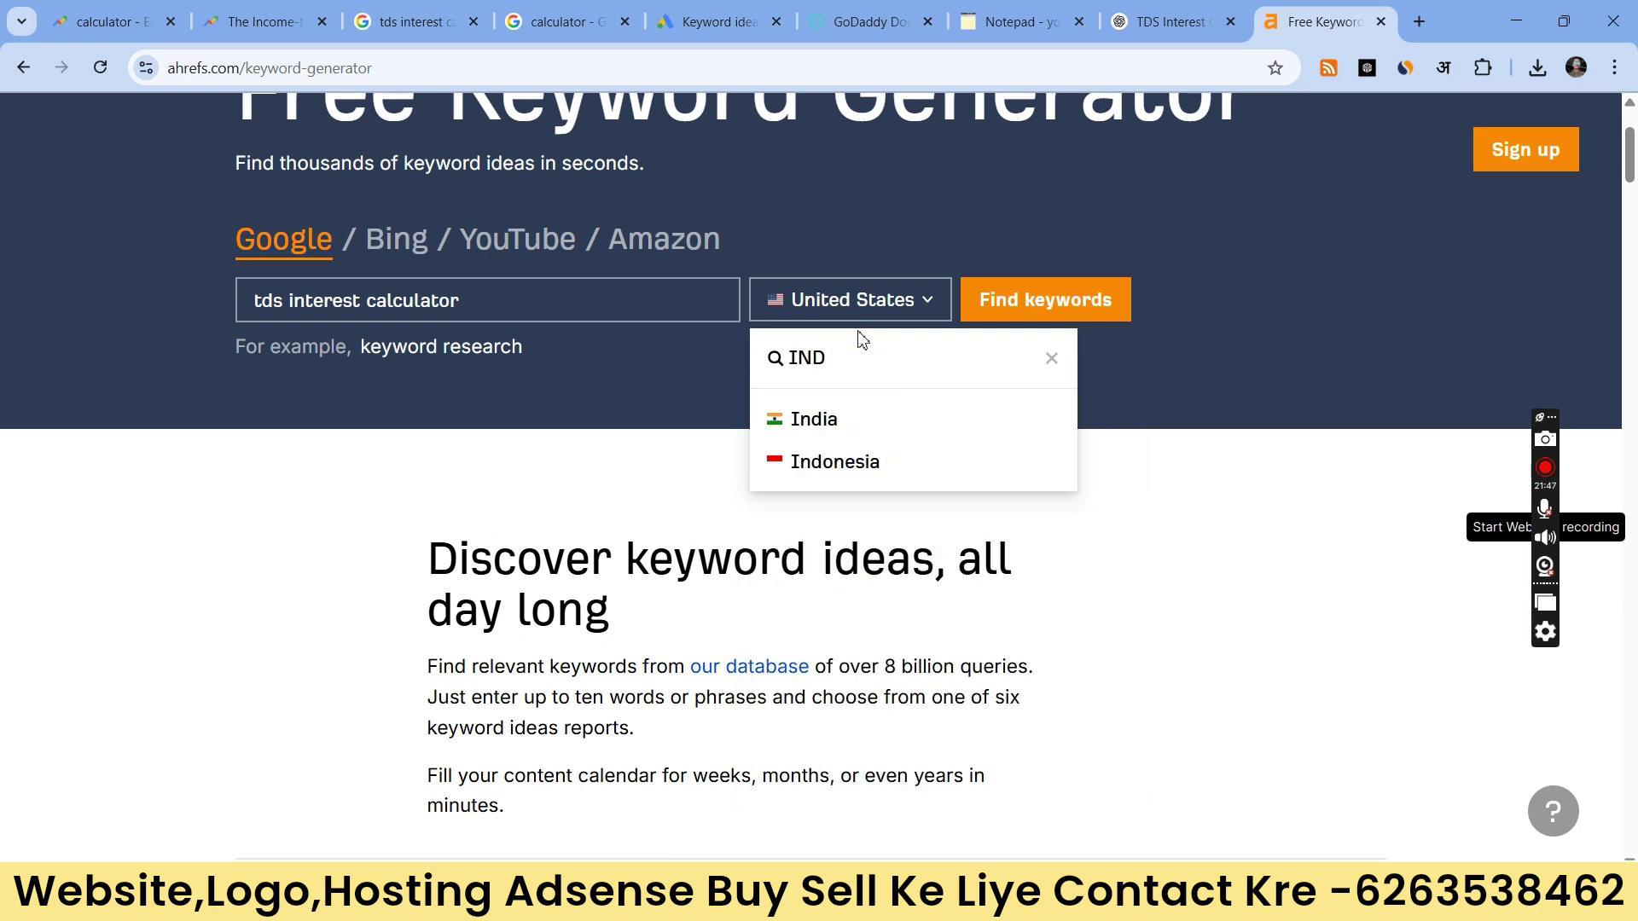
pyautogui.click(863, 419)
pyautogui.click(981, 319)
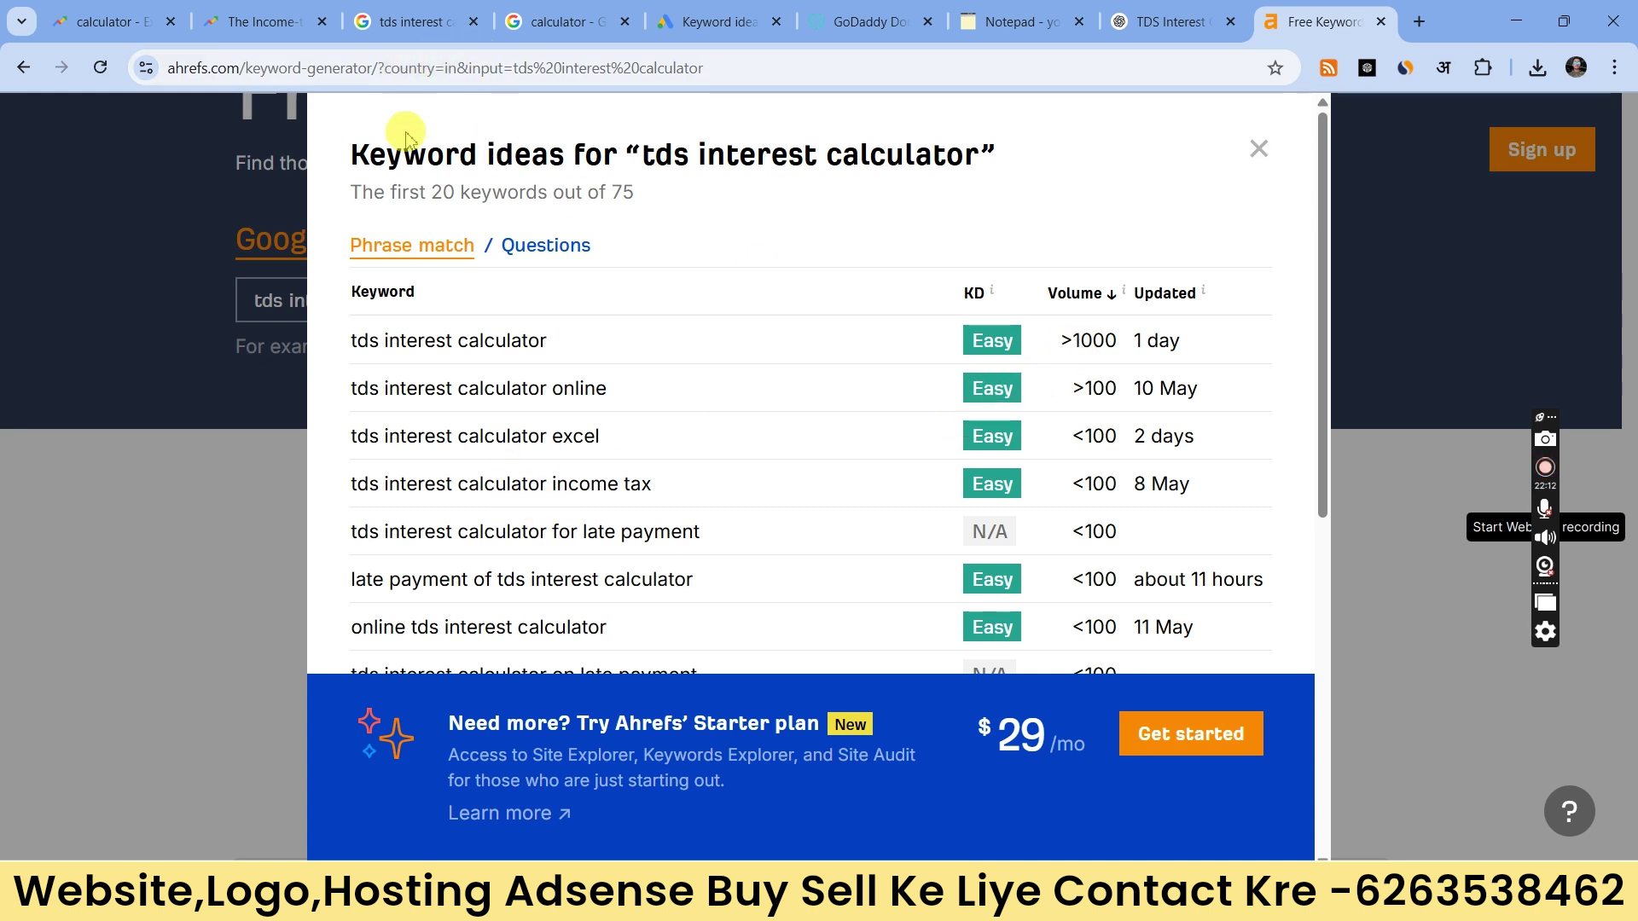
# Step: Switch to the Google Trends page and replace the explored topic with the copied search term "tds interest calculator"
pyautogui.click(260, 21)
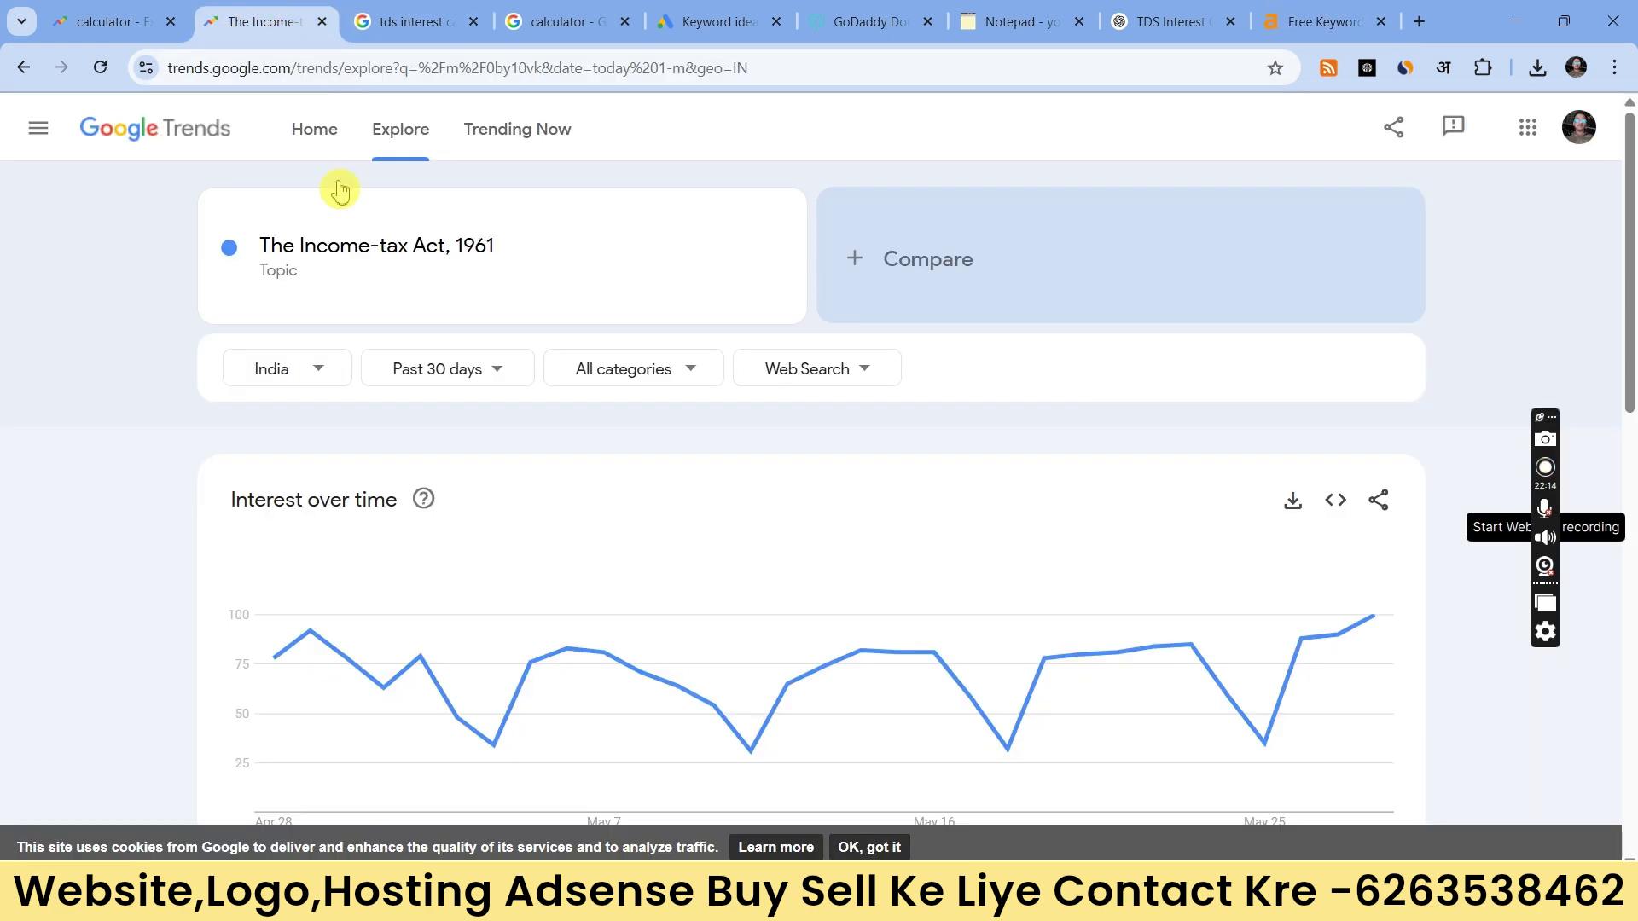
pyautogui.click(390, 269)
pyautogui.rightClick(390, 269)
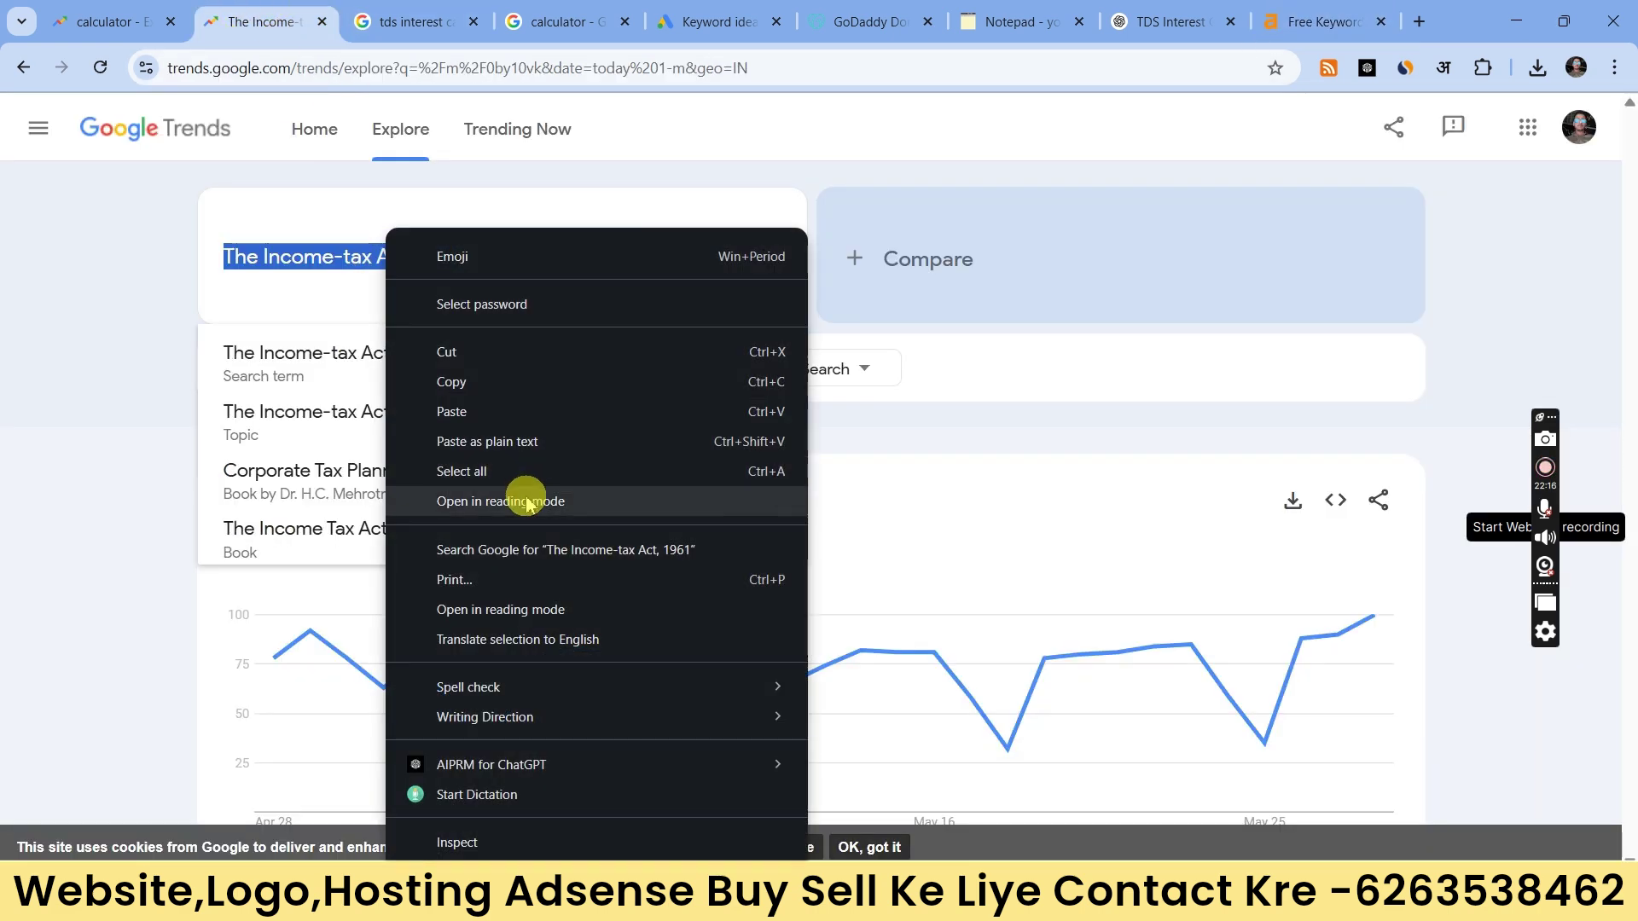
pyautogui.click(512, 412)
pyautogui.click(506, 391)
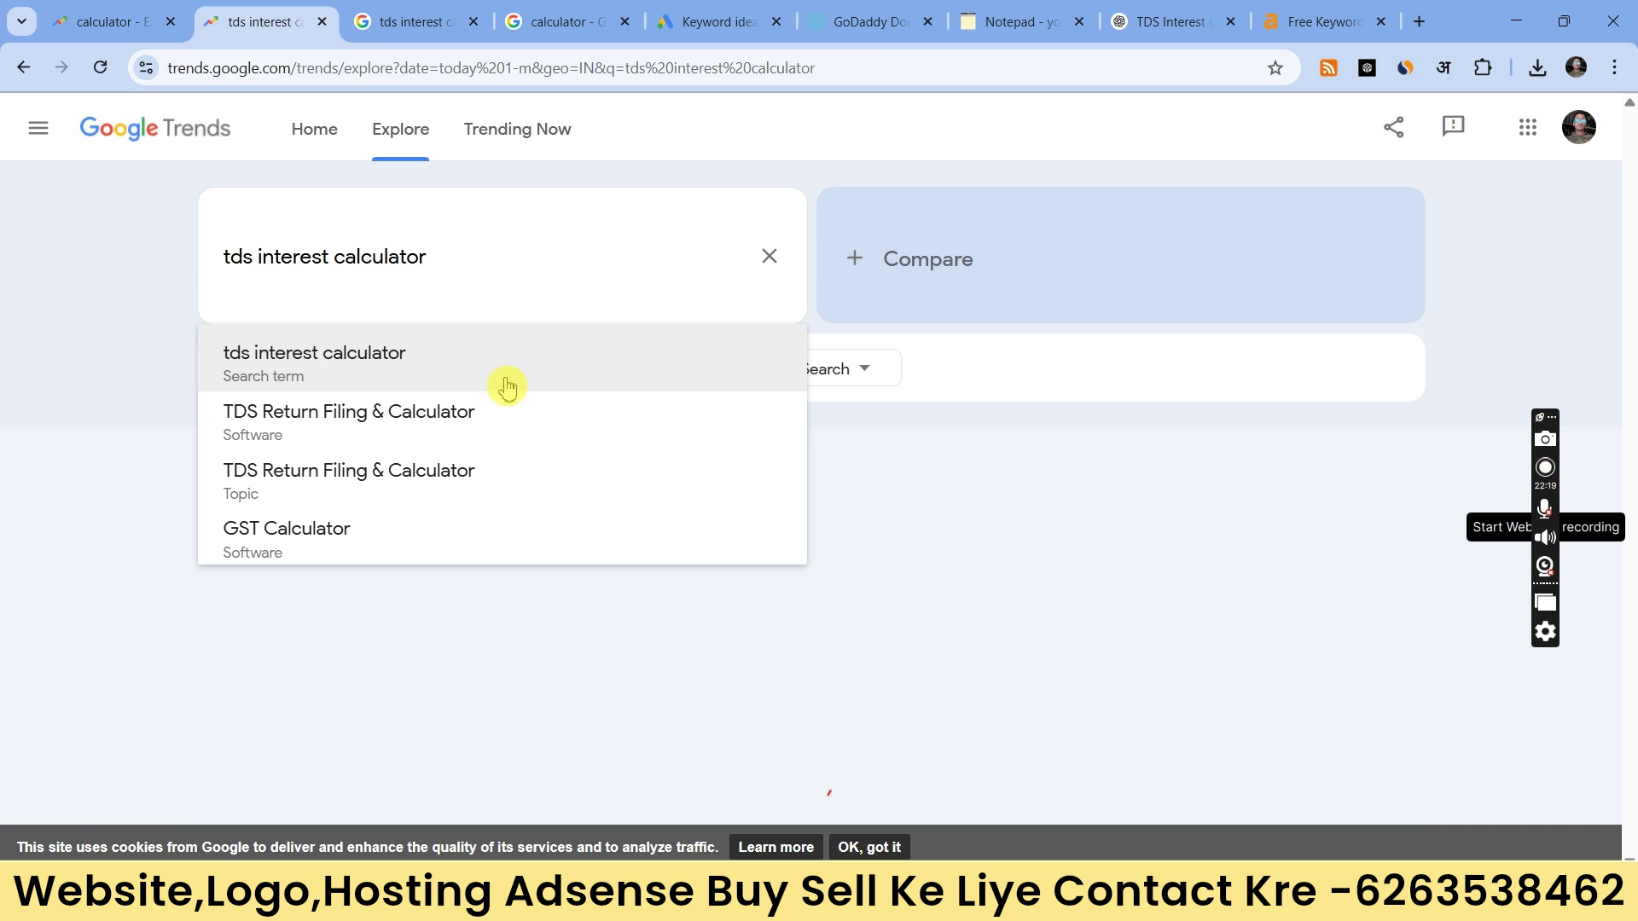
pyautogui.click(11, 290)
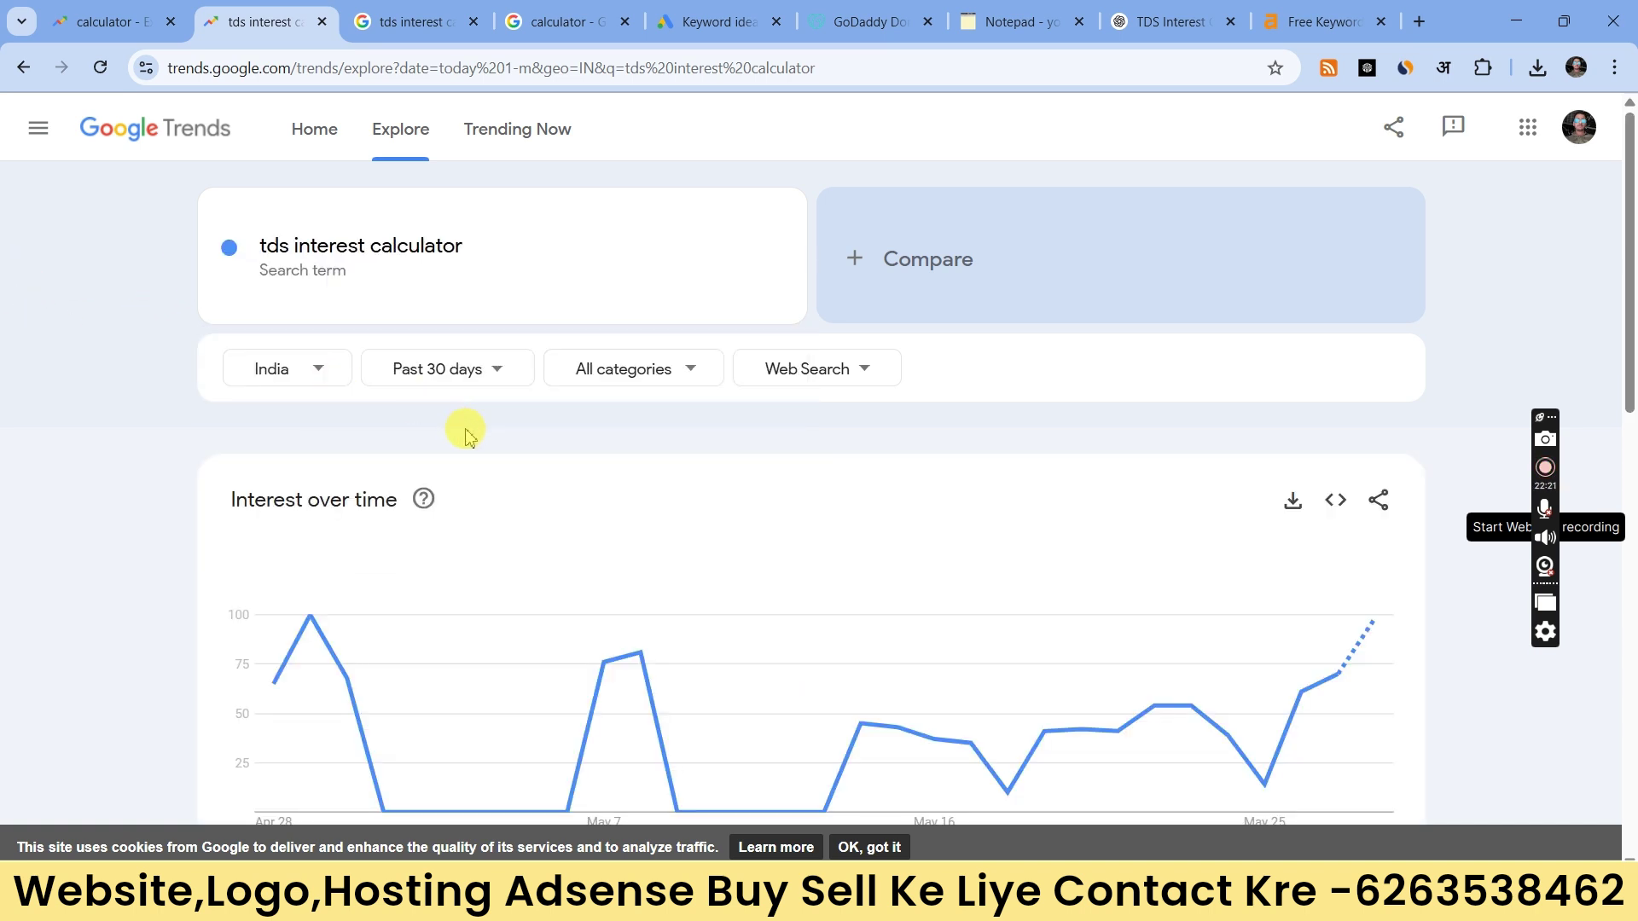
# Step: Set the trend period to Past 7 days and examine the interest over time chart
pyautogui.click(466, 377)
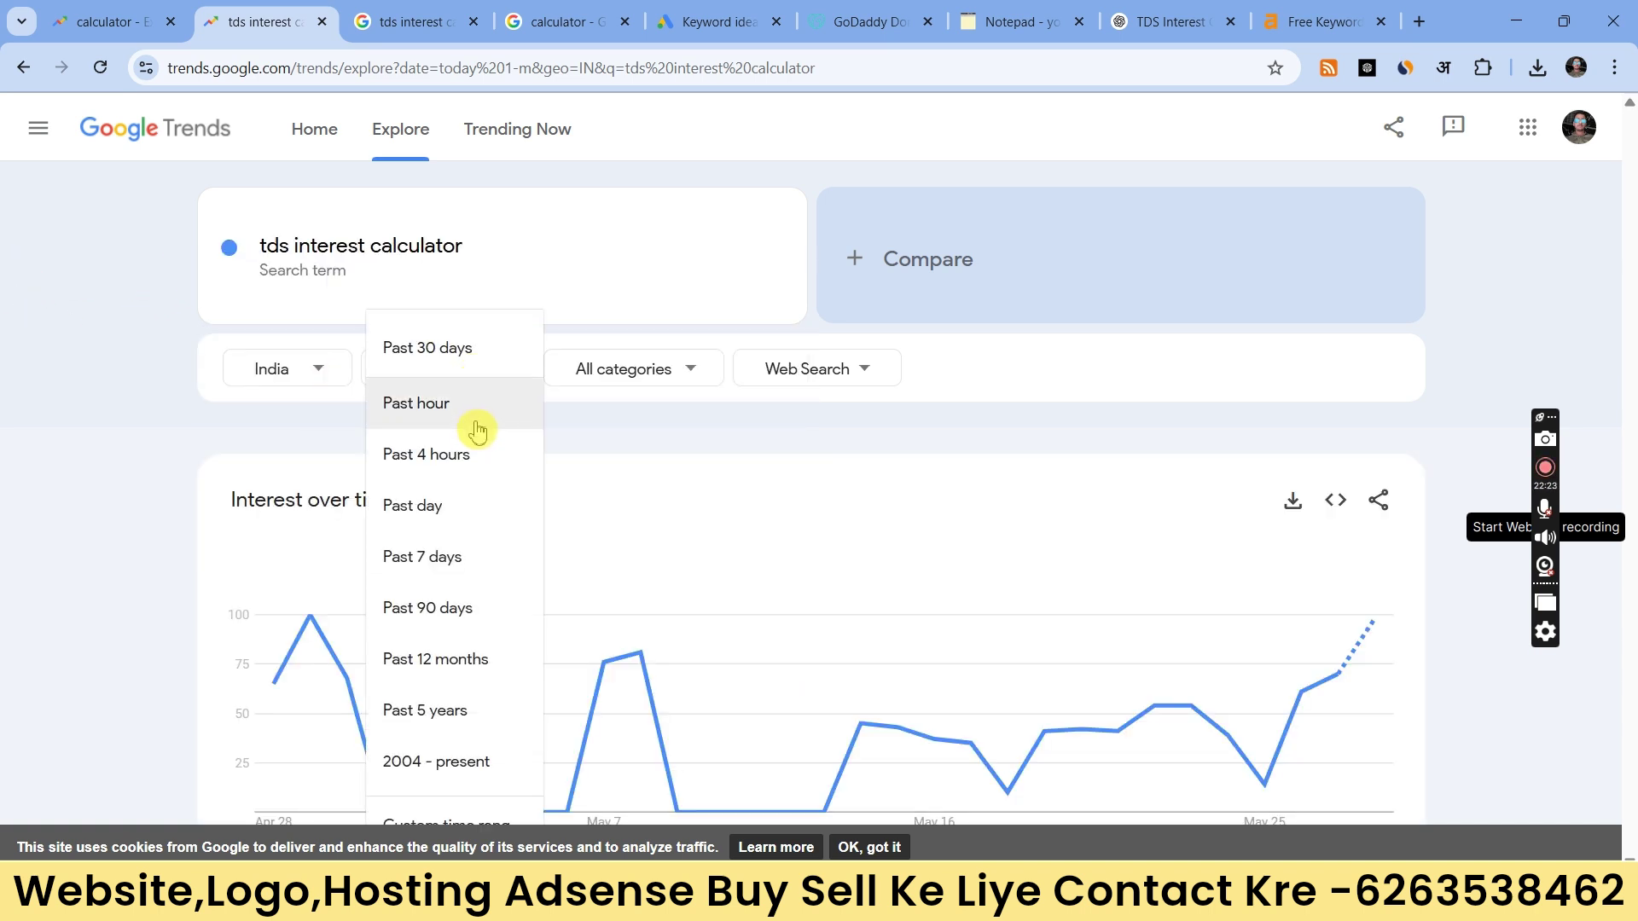
pyautogui.click(465, 555)
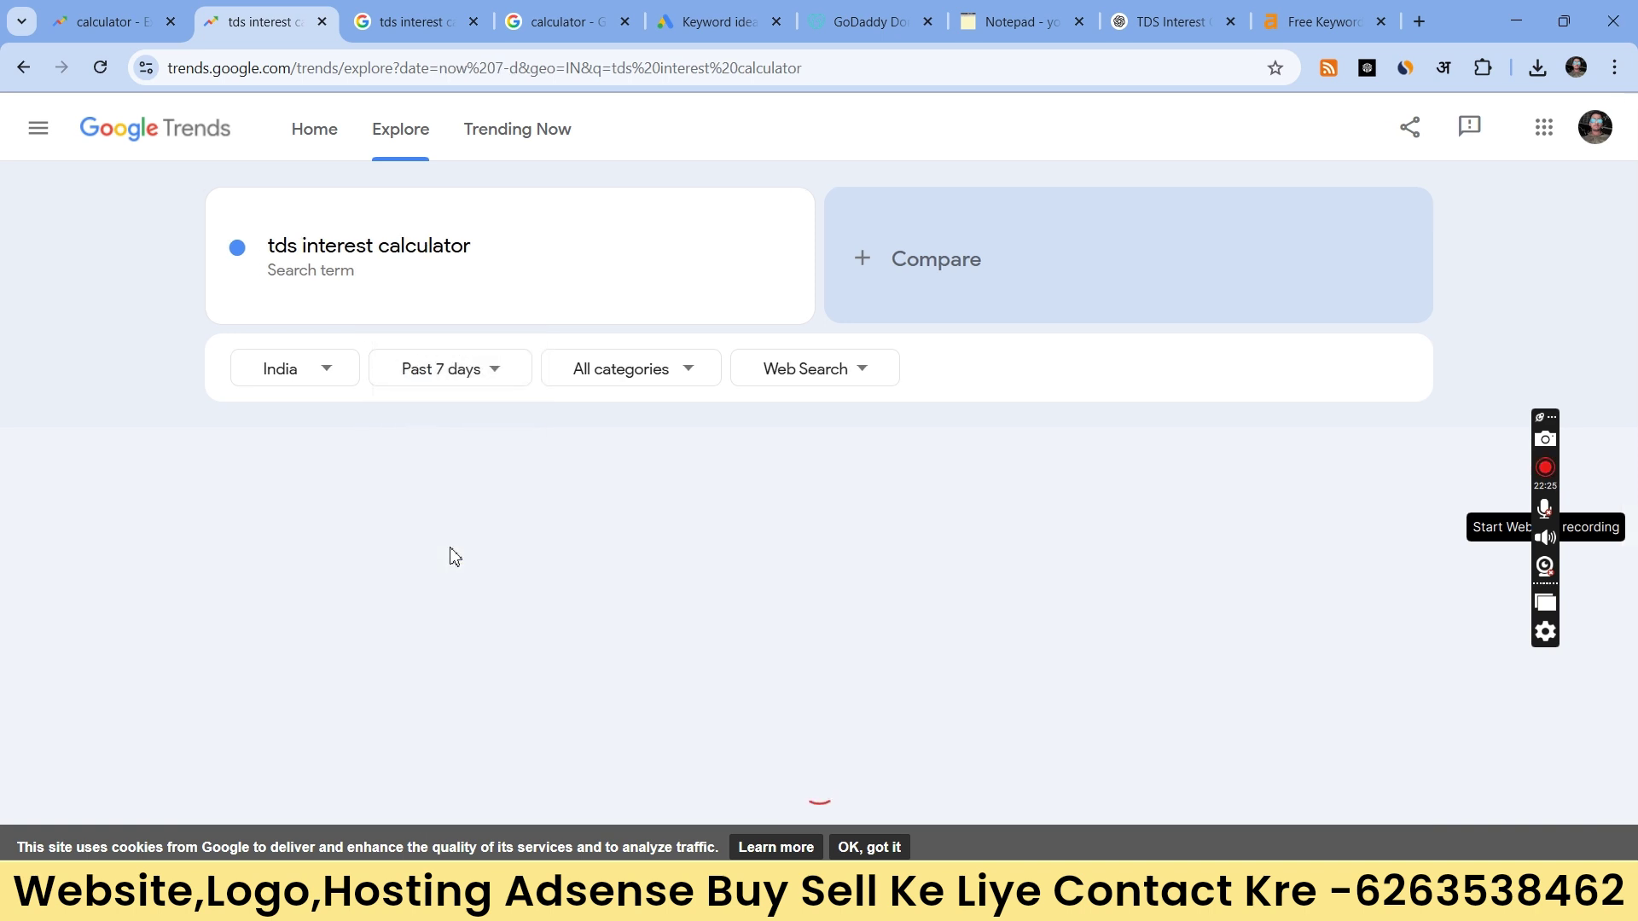
pyautogui.scroll(-3, 853, 538)
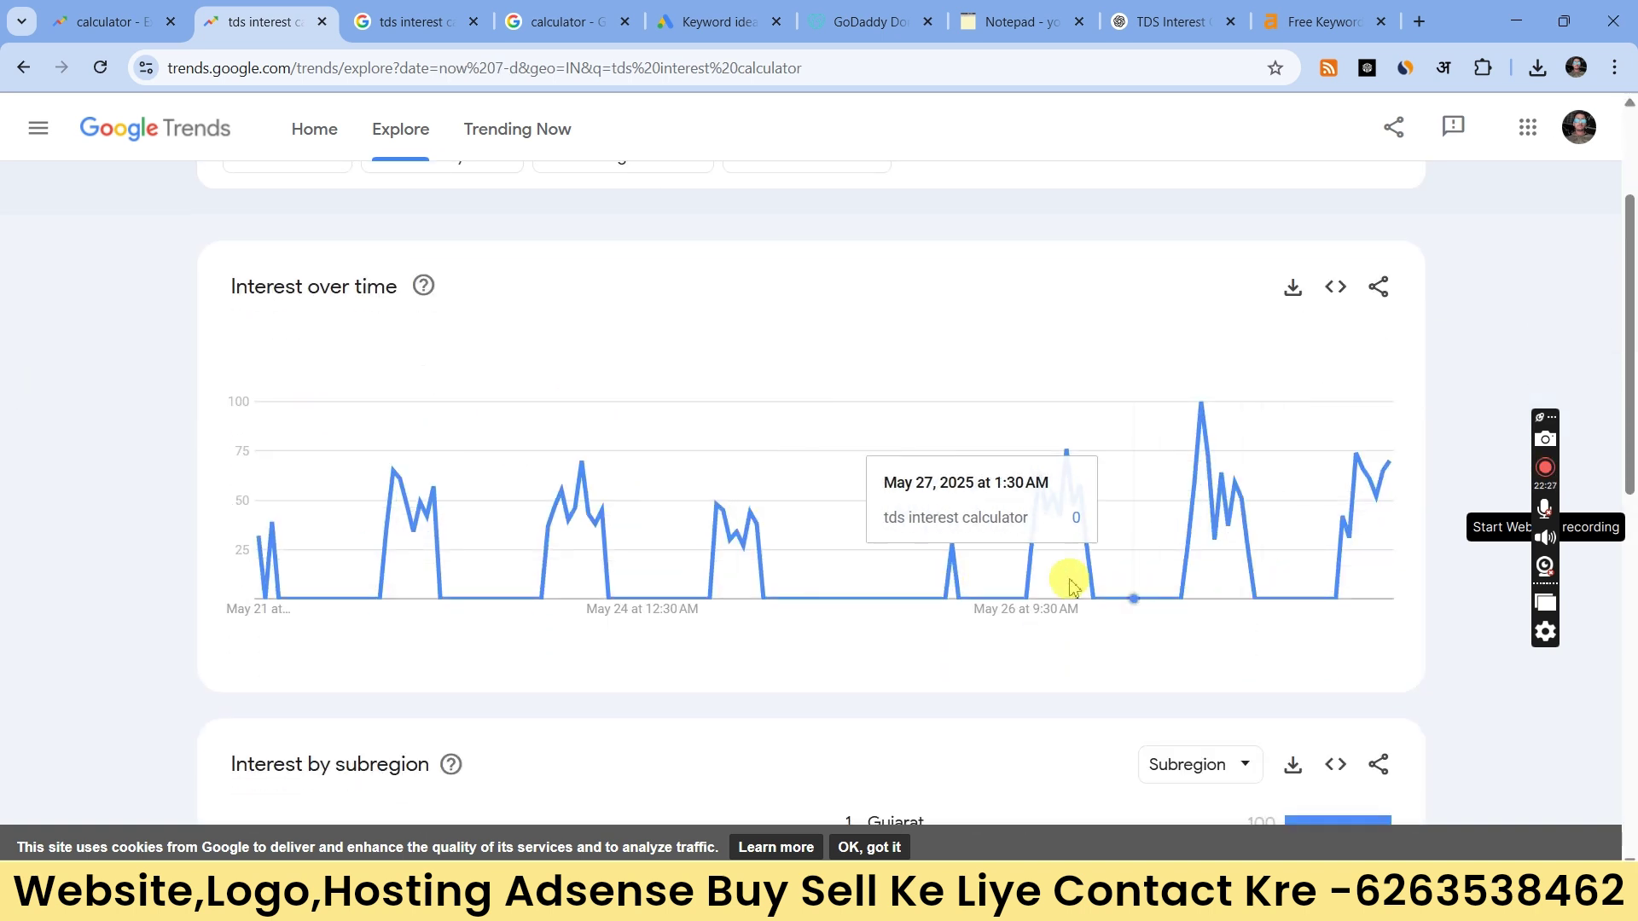
pyautogui.scroll(3, 512, 504)
# Step: Set the trend period to Past day and examine the search interest for the keyword
pyautogui.click(464, 371)
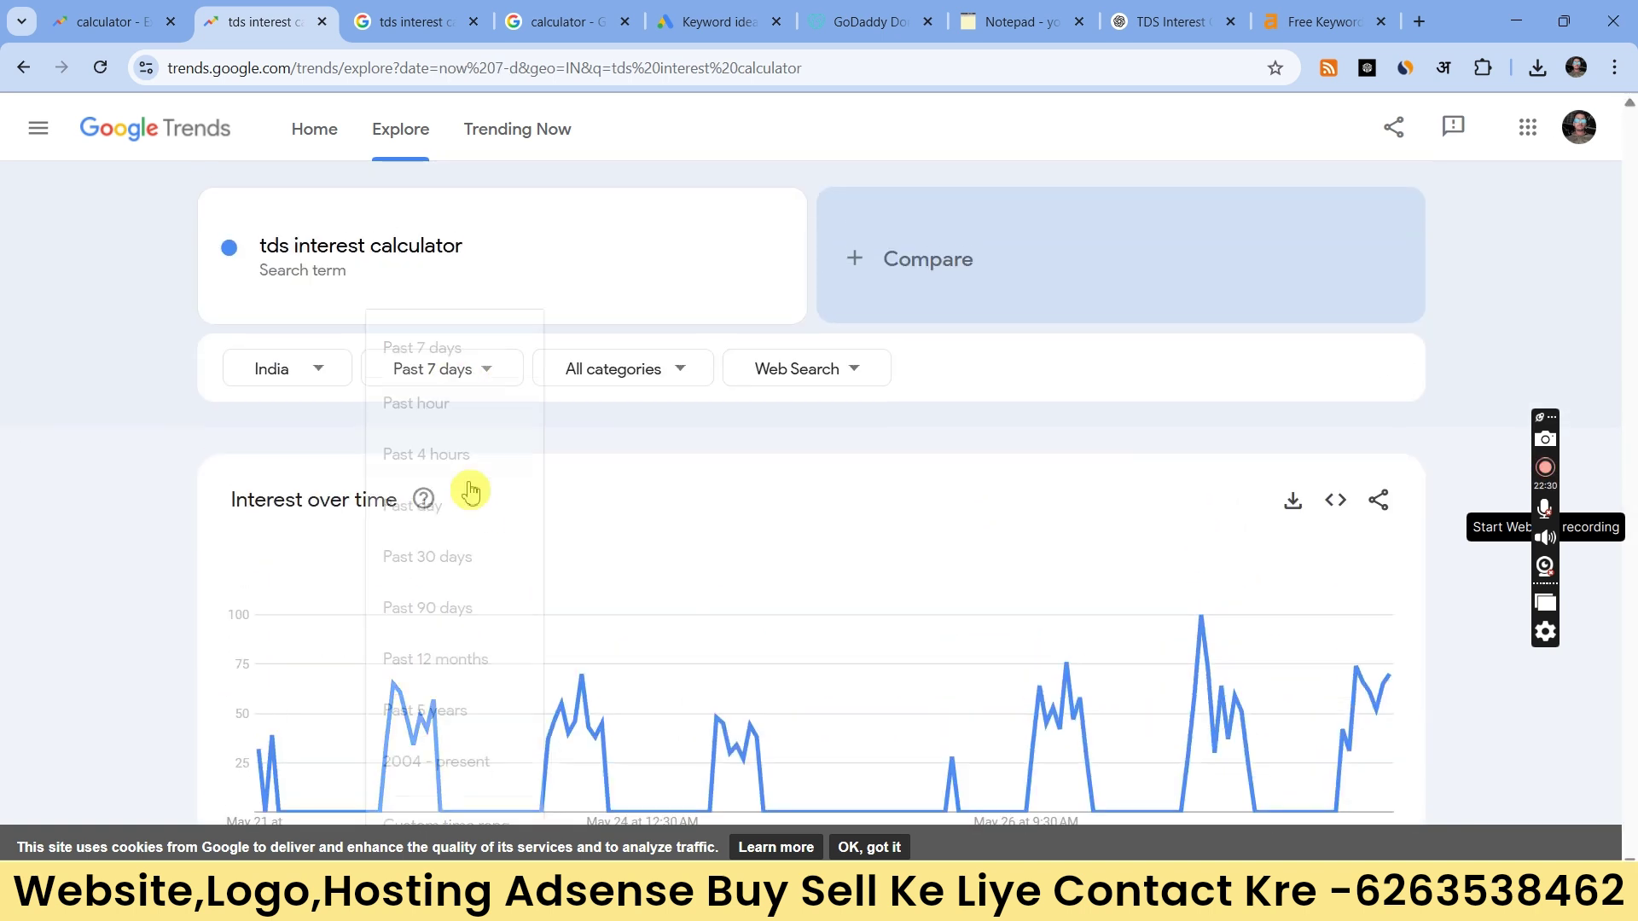
pyautogui.click(435, 505)
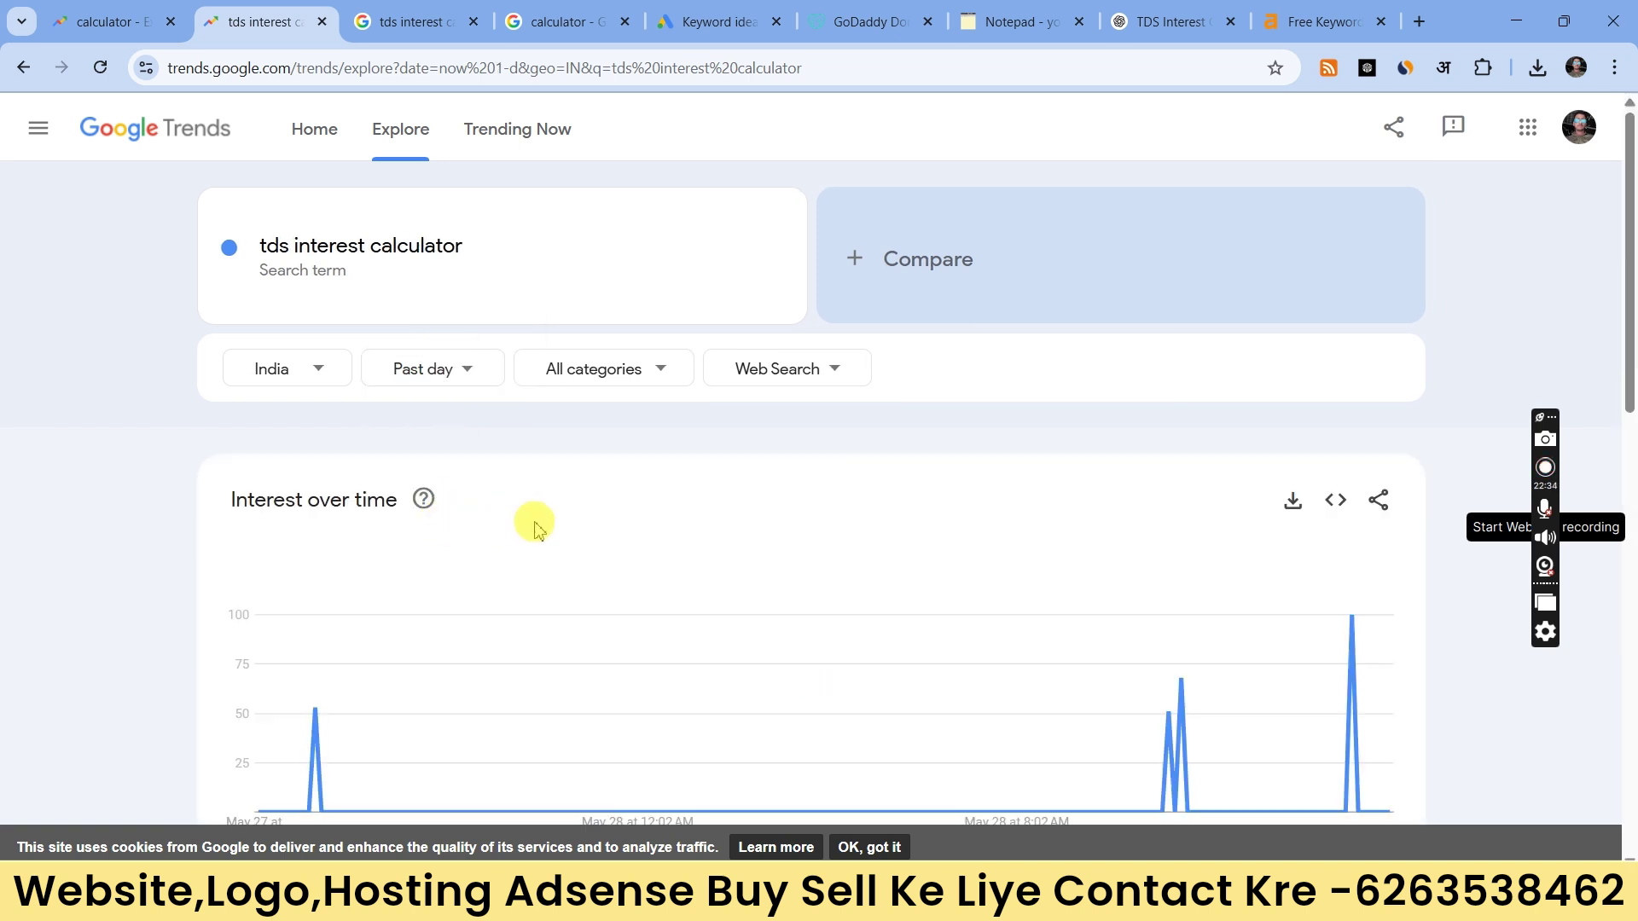
pyautogui.scroll(-1, 597, 538)
pyautogui.scroll(1, 833, 541)
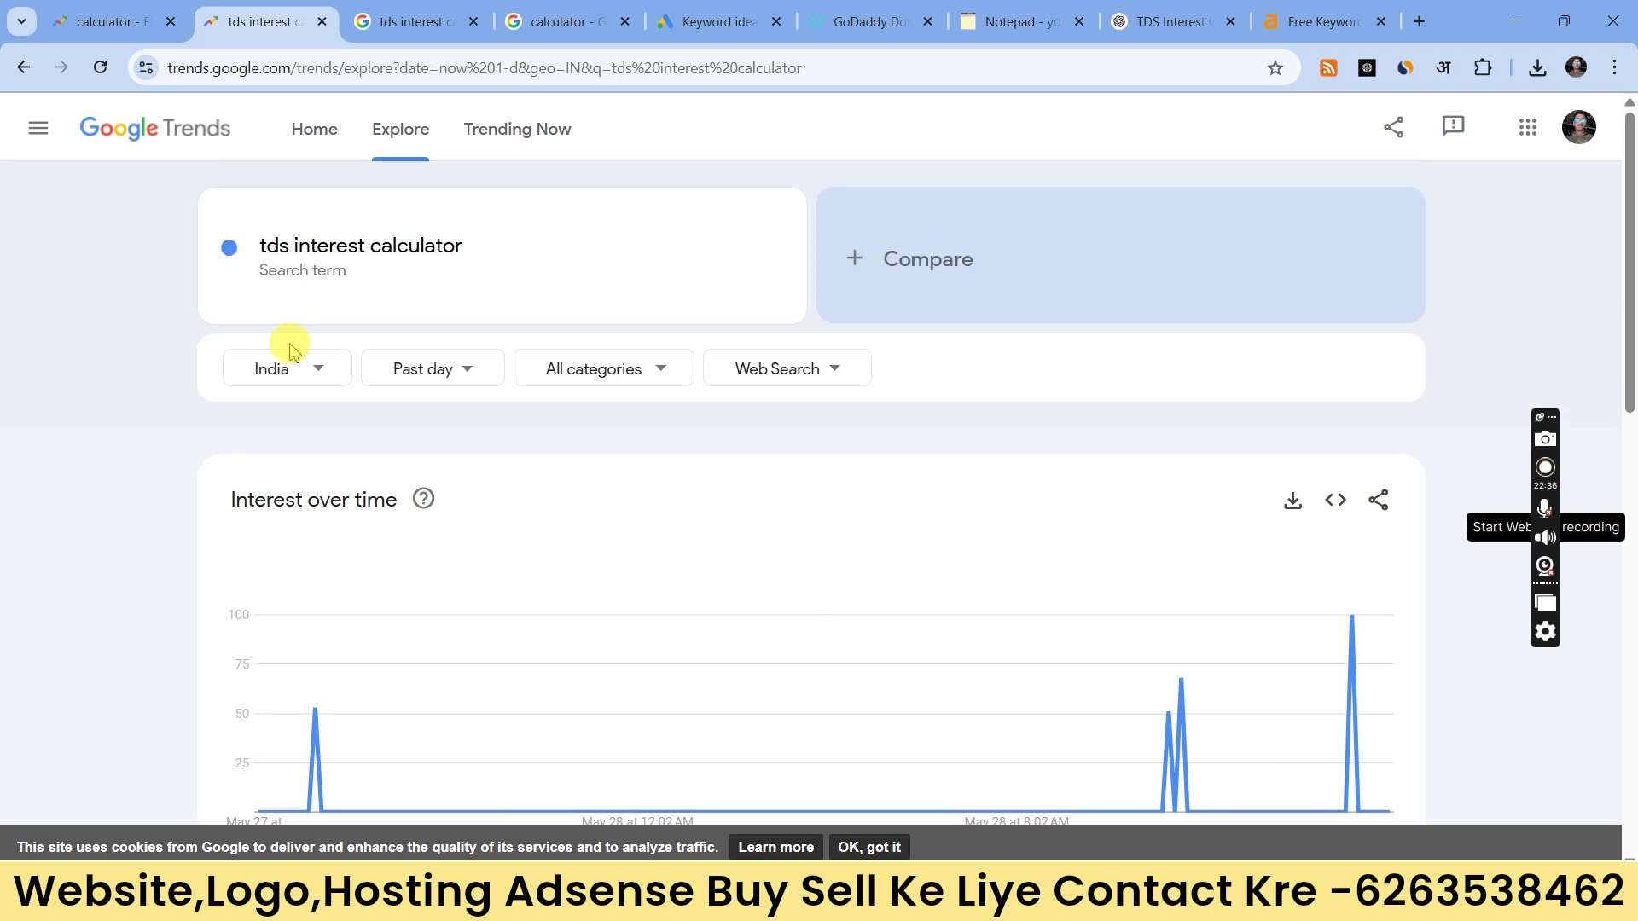
# Step: Check the keyword's interest over time for the Past hour and then for the Past 12 months
pyautogui.click(408, 370)
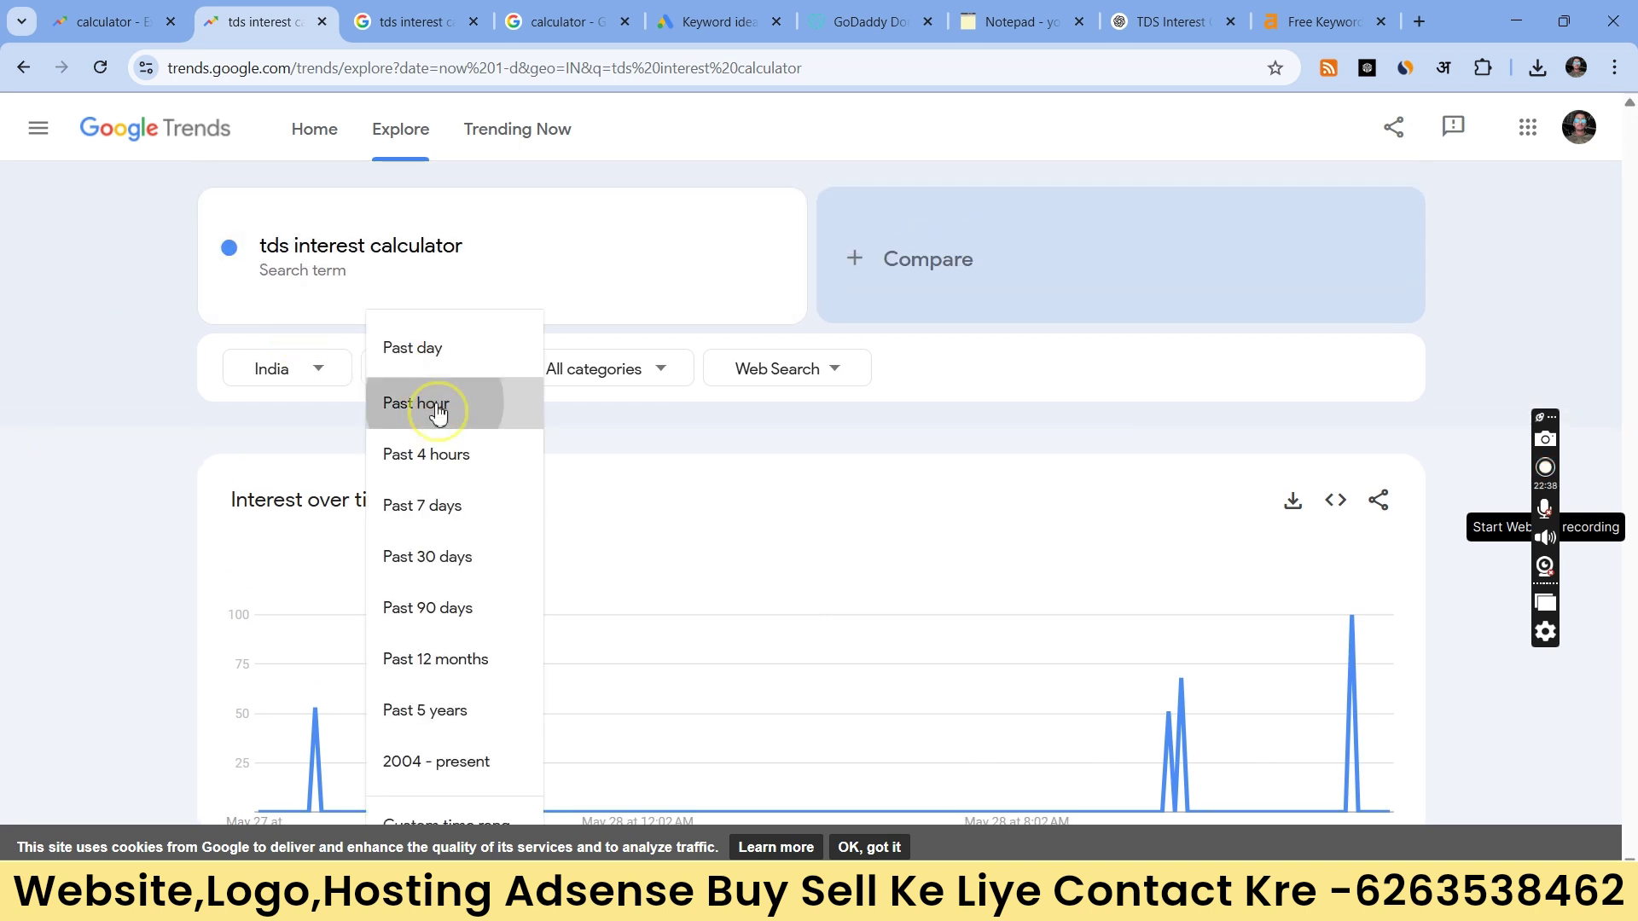
pyautogui.click(438, 411)
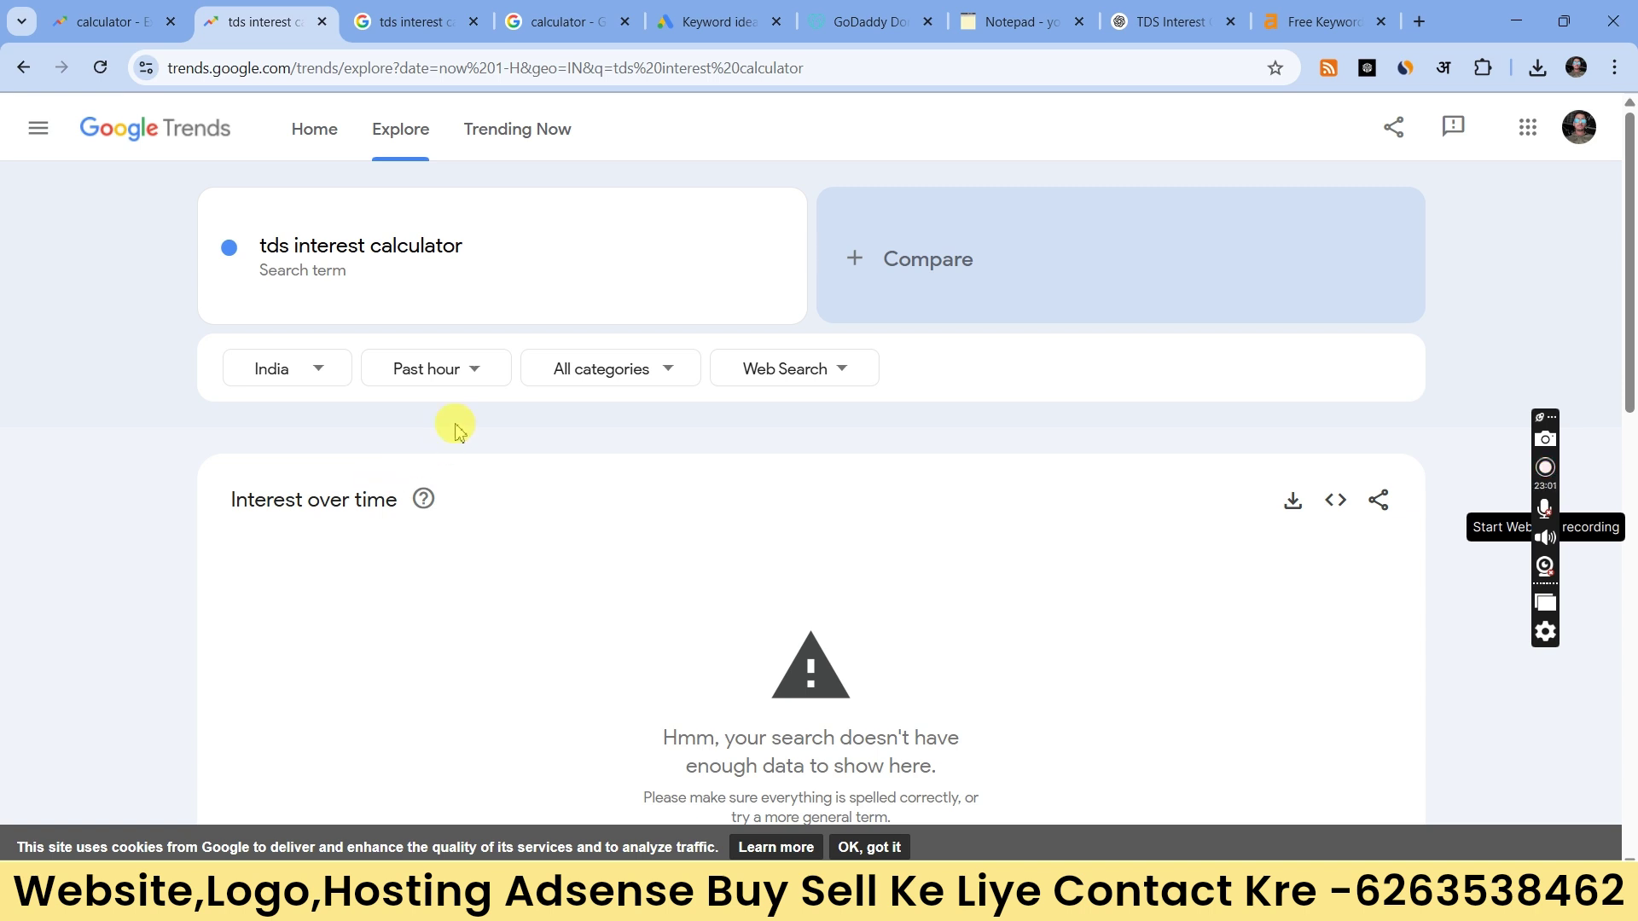
pyautogui.click(424, 369)
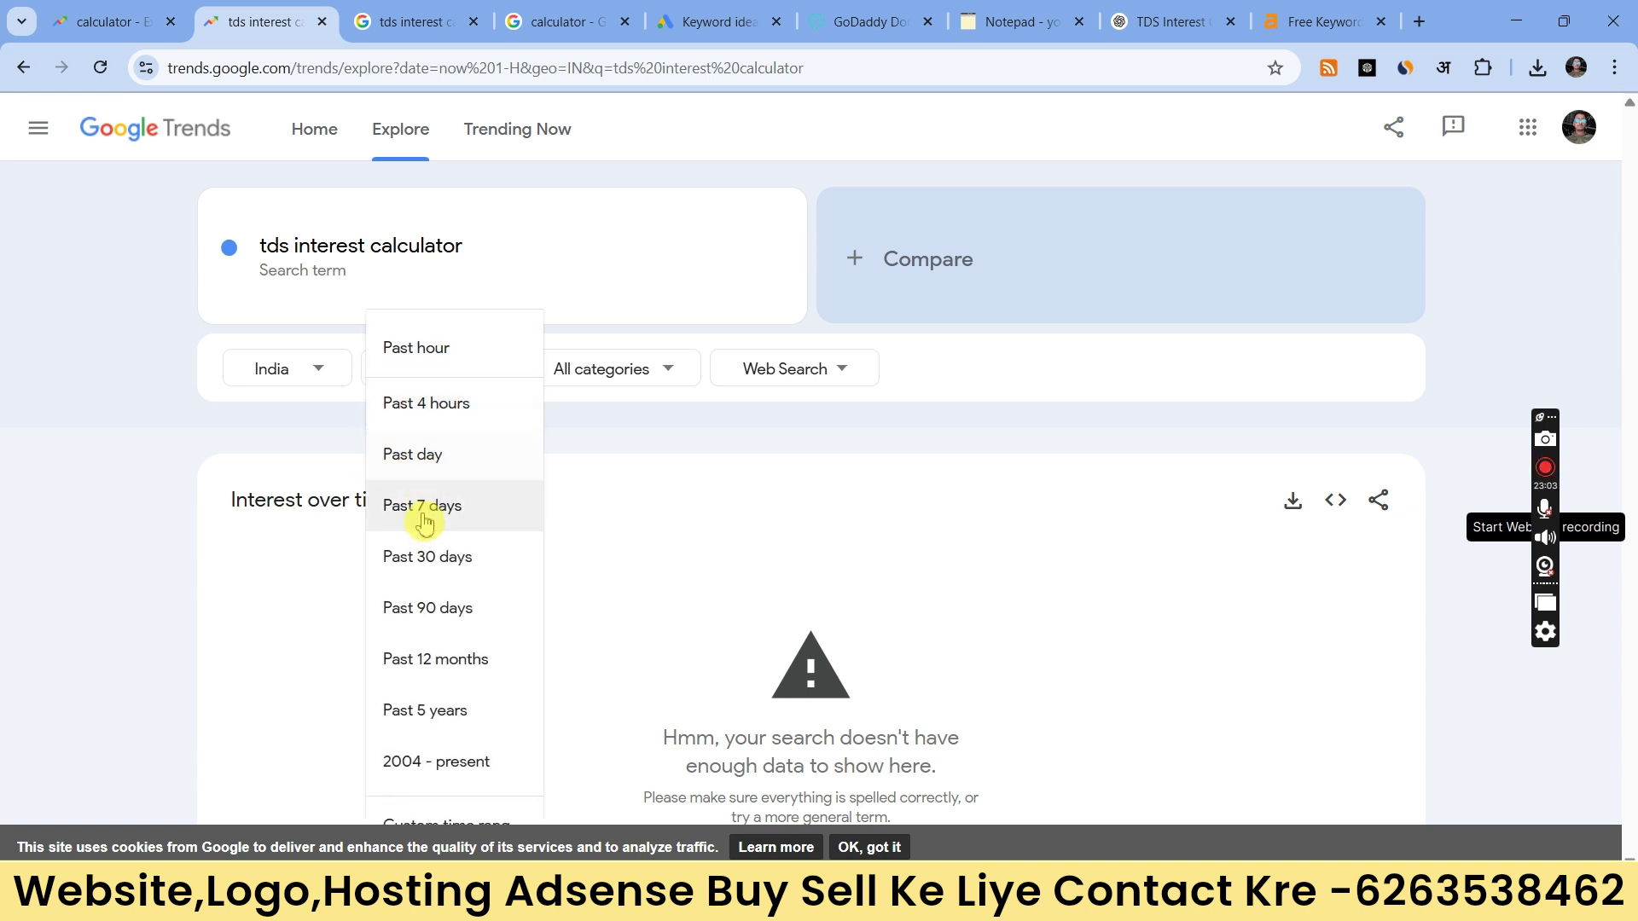
pyautogui.click(419, 665)
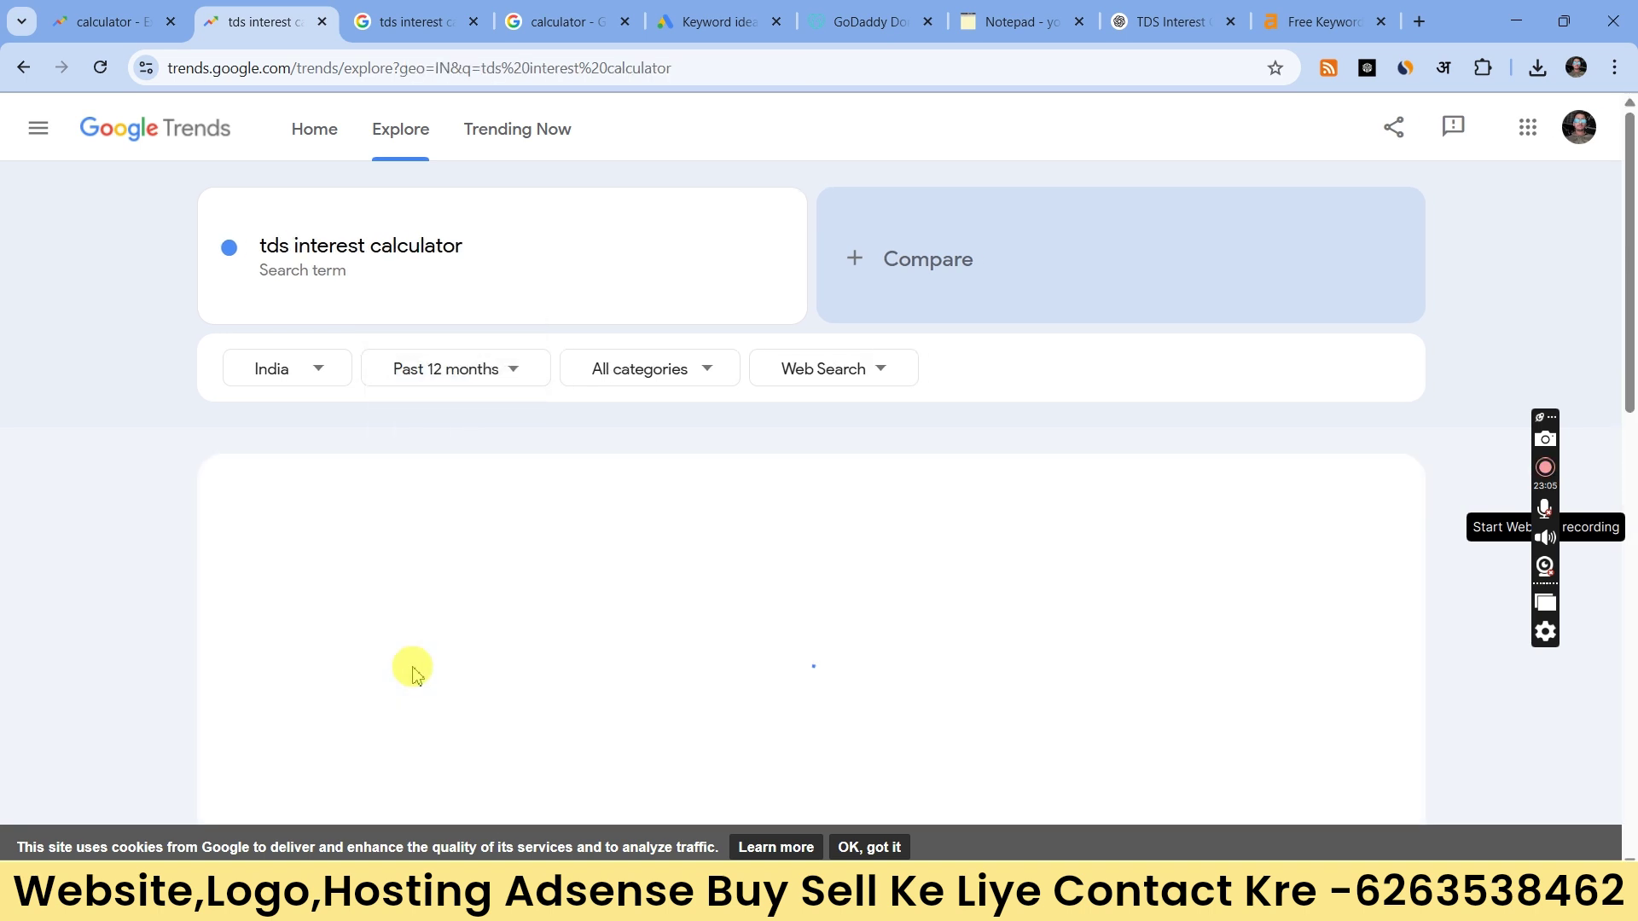
pyautogui.scroll(-2, 468, 632)
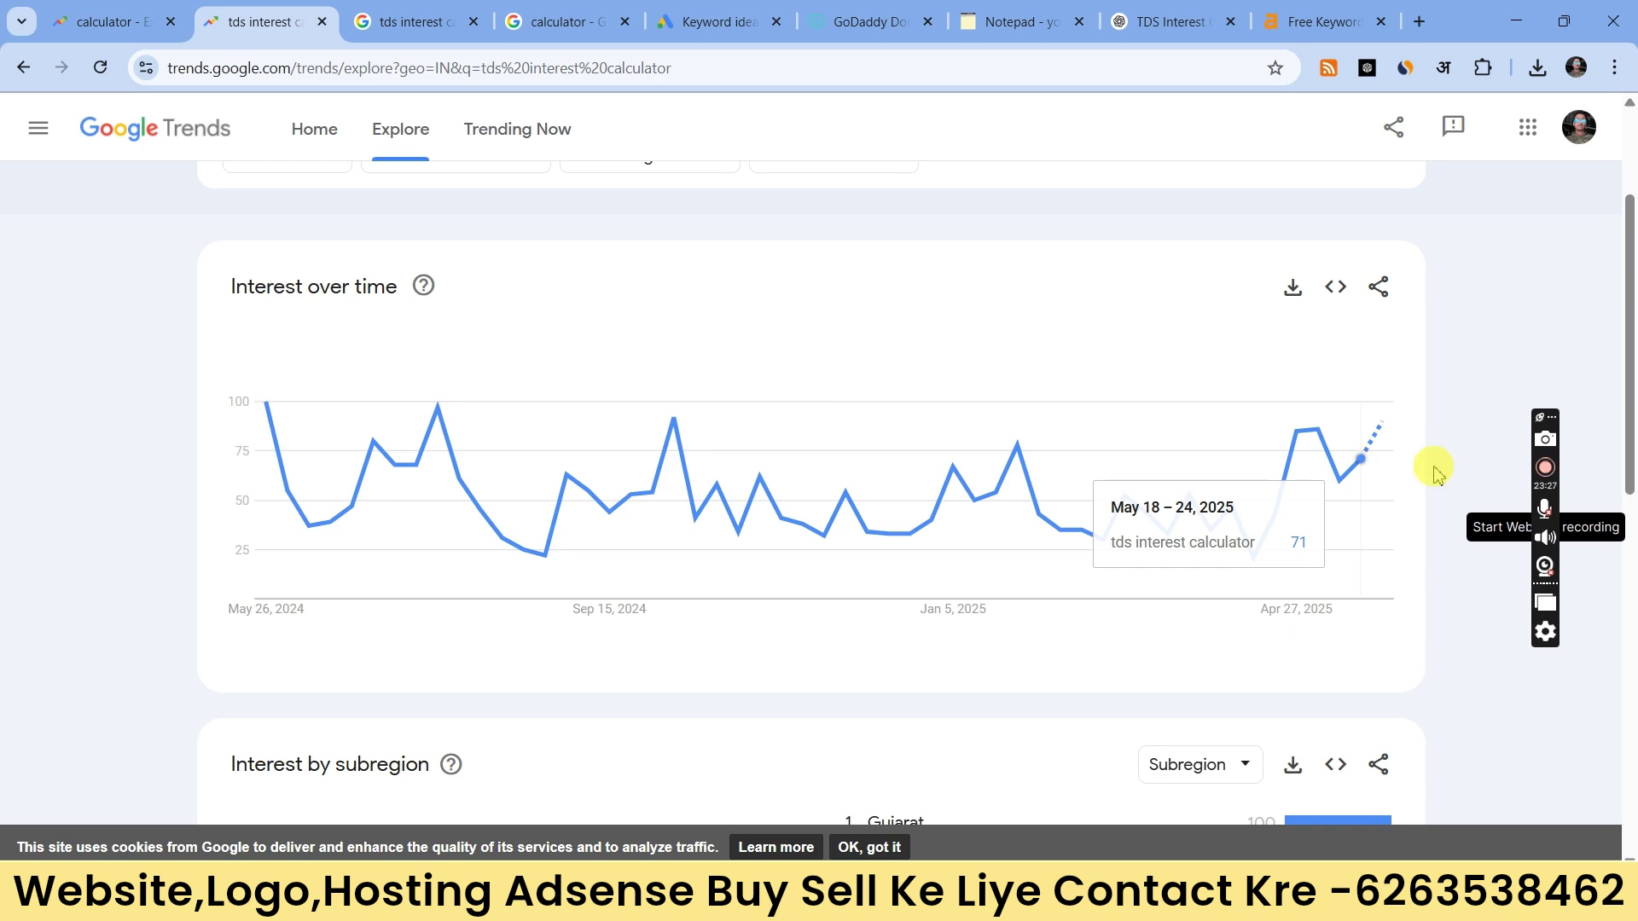
# Step: Switch to the Genspark window and review the generated TDS Interest Calculator site preview from the header to the footer
pyautogui.click(1164, 808)
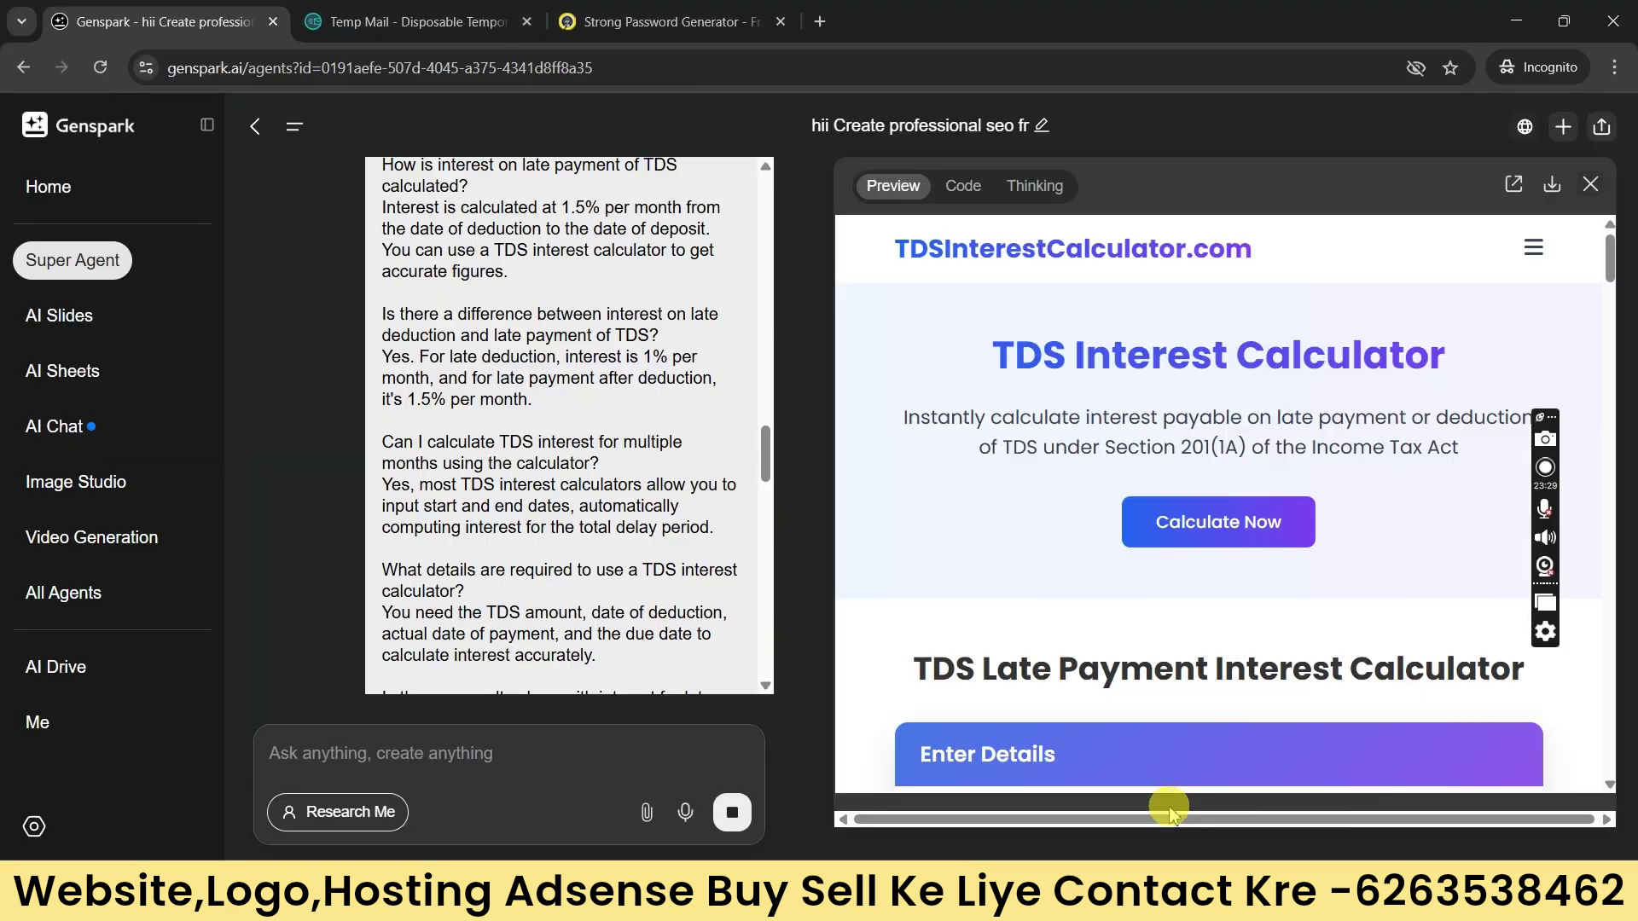
pyautogui.click(1215, 520)
pyautogui.scroll(5, 1100, 529)
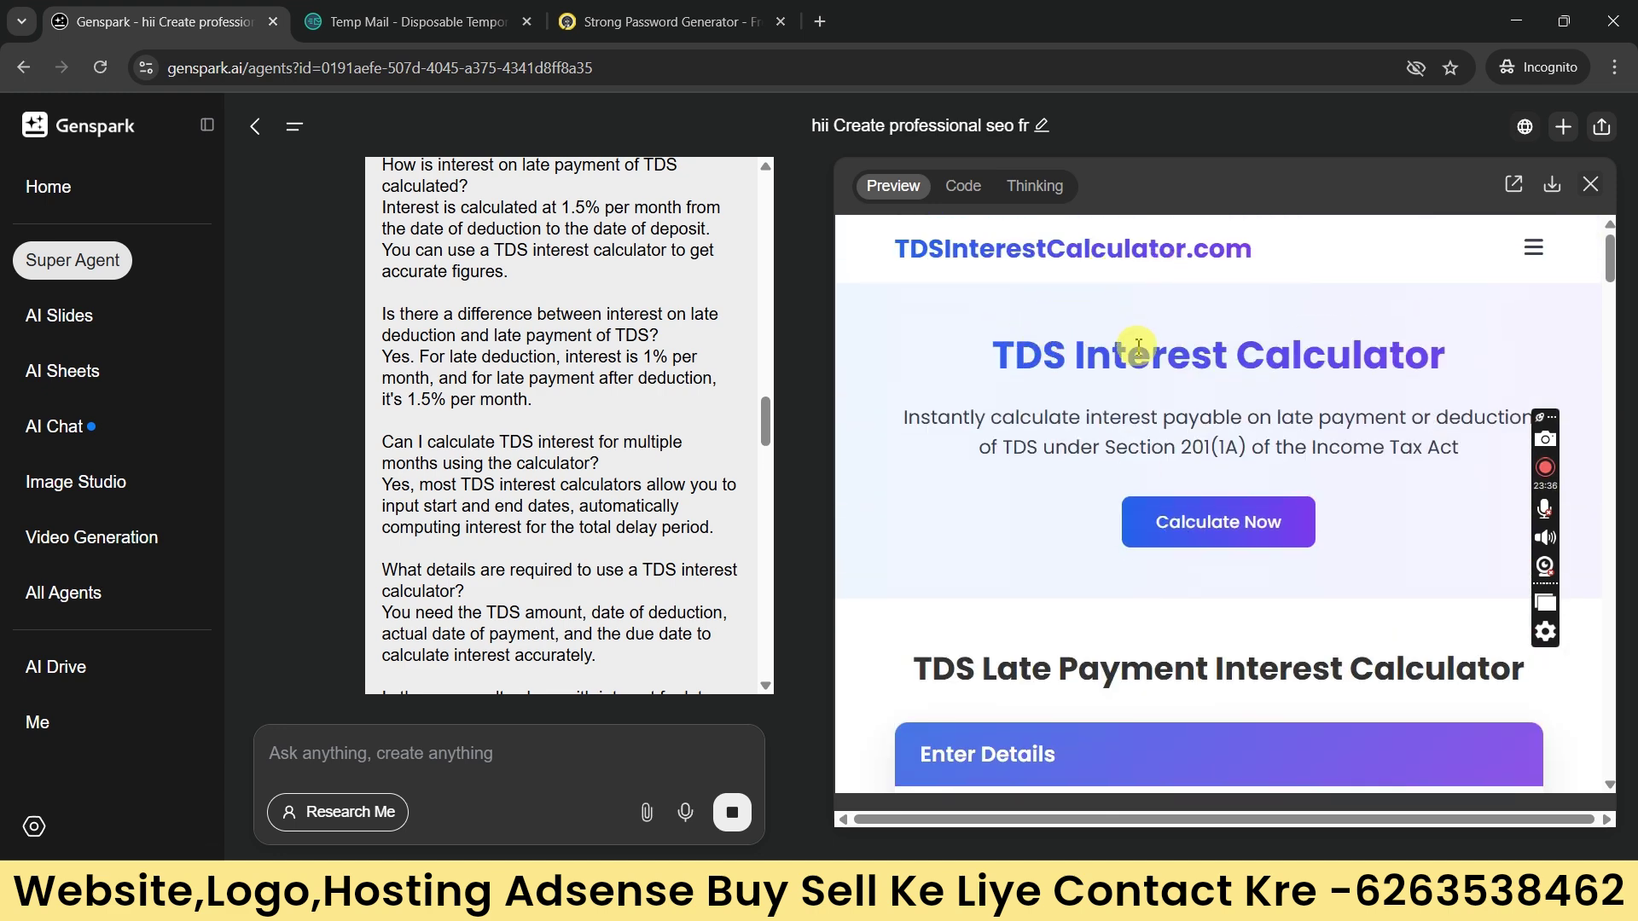
pyautogui.scroll(-8, 1138, 373)
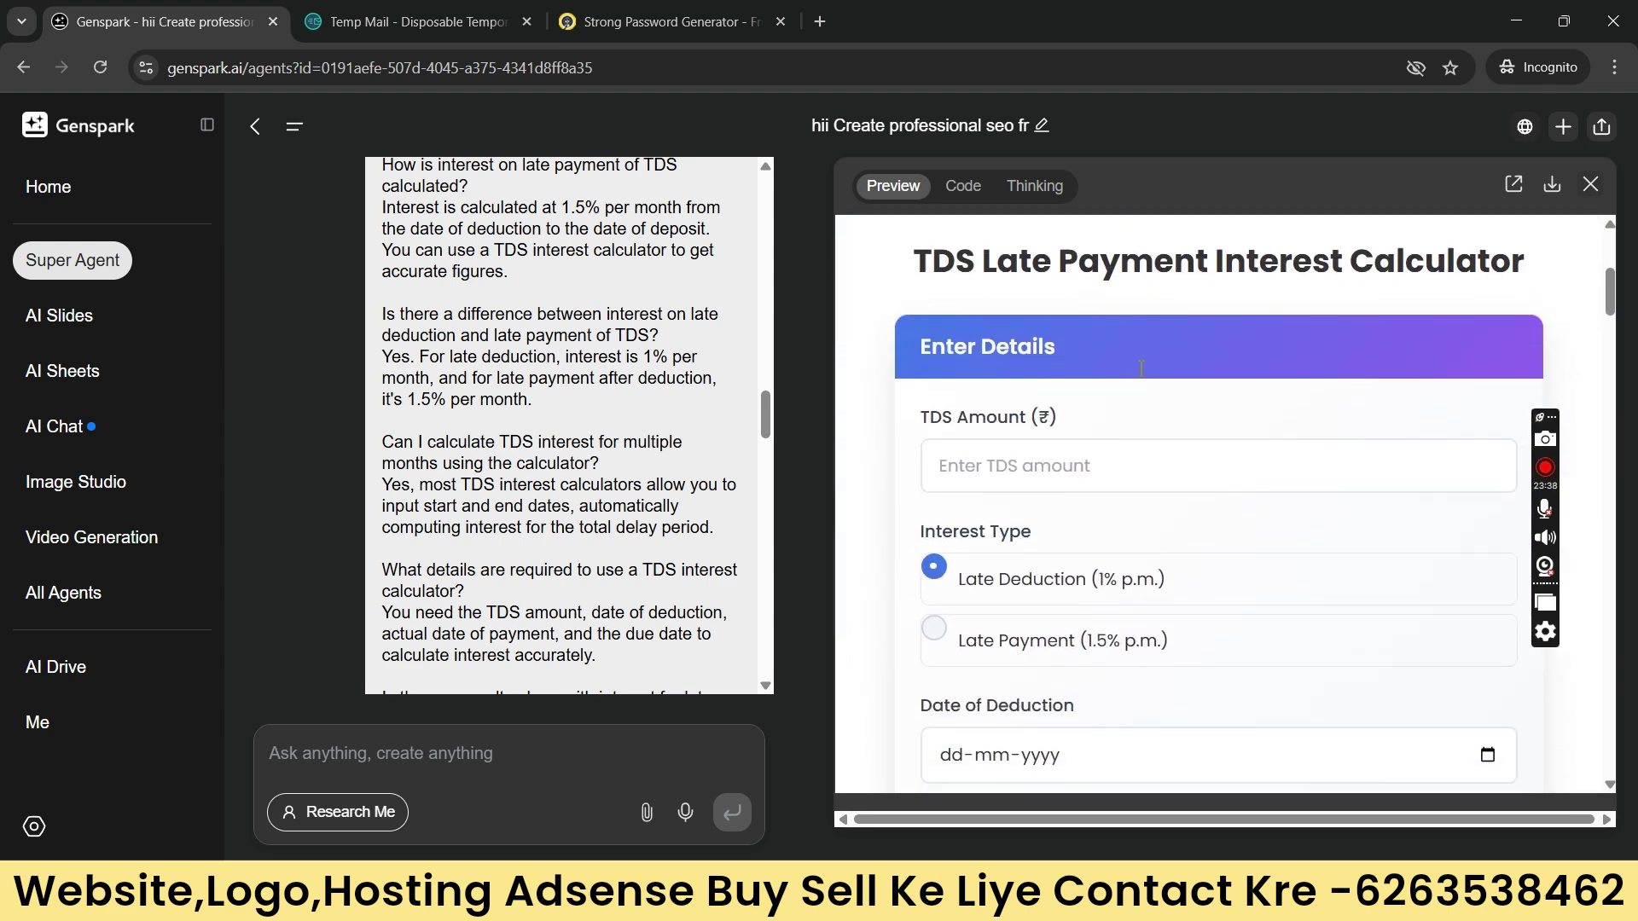
pyautogui.scroll(-5, 1130, 375)
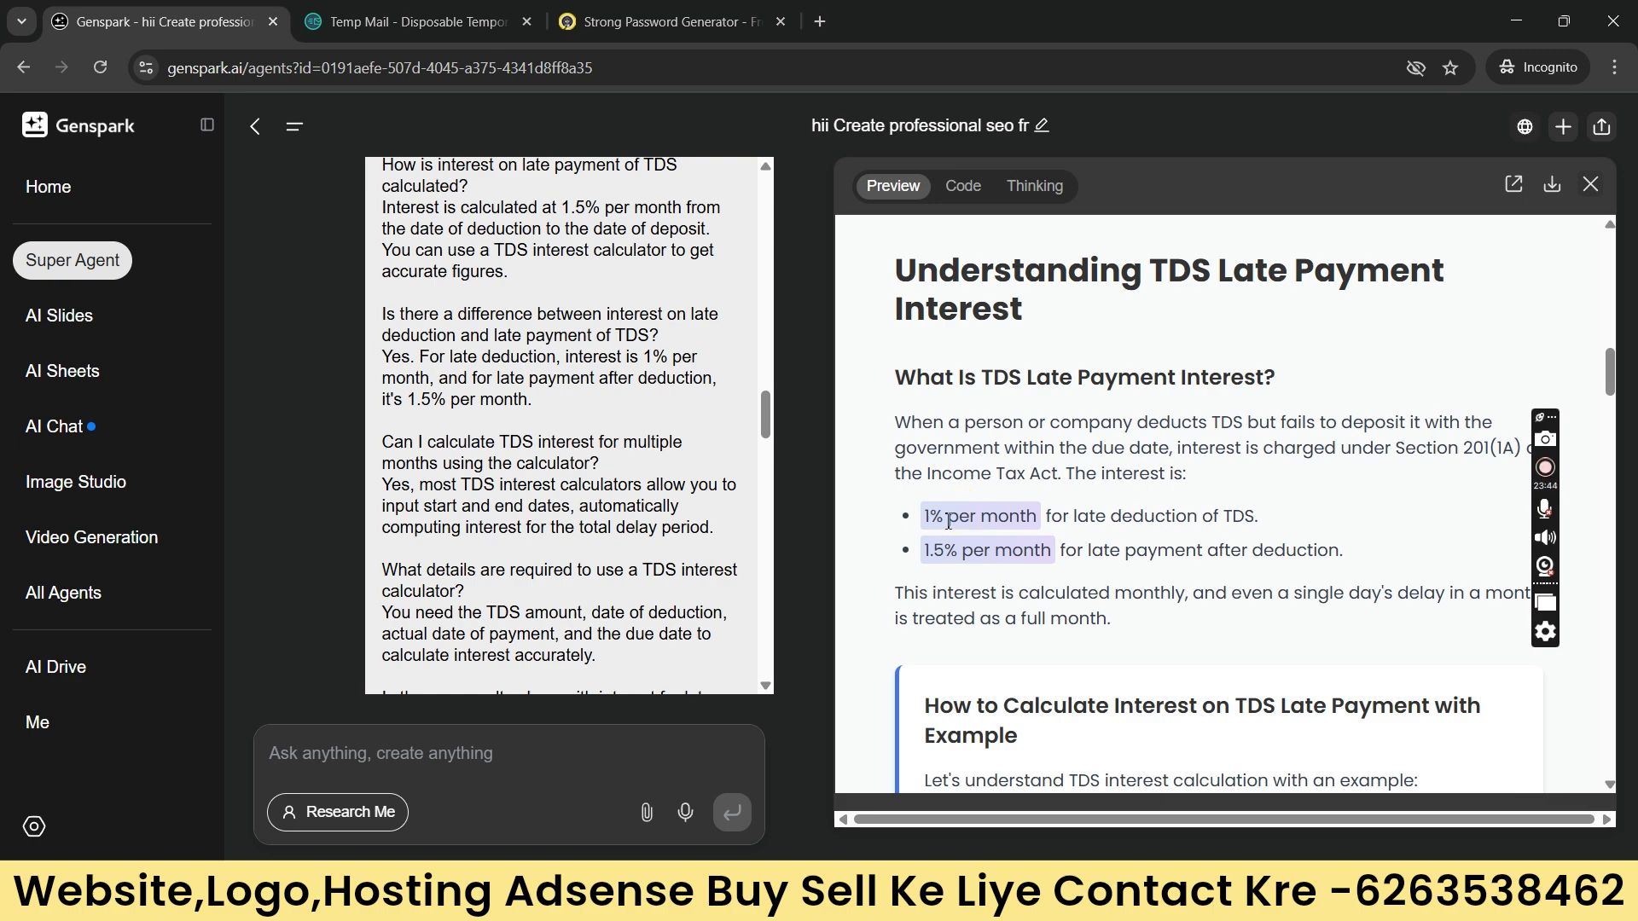
pyautogui.scroll(-20, 948, 521)
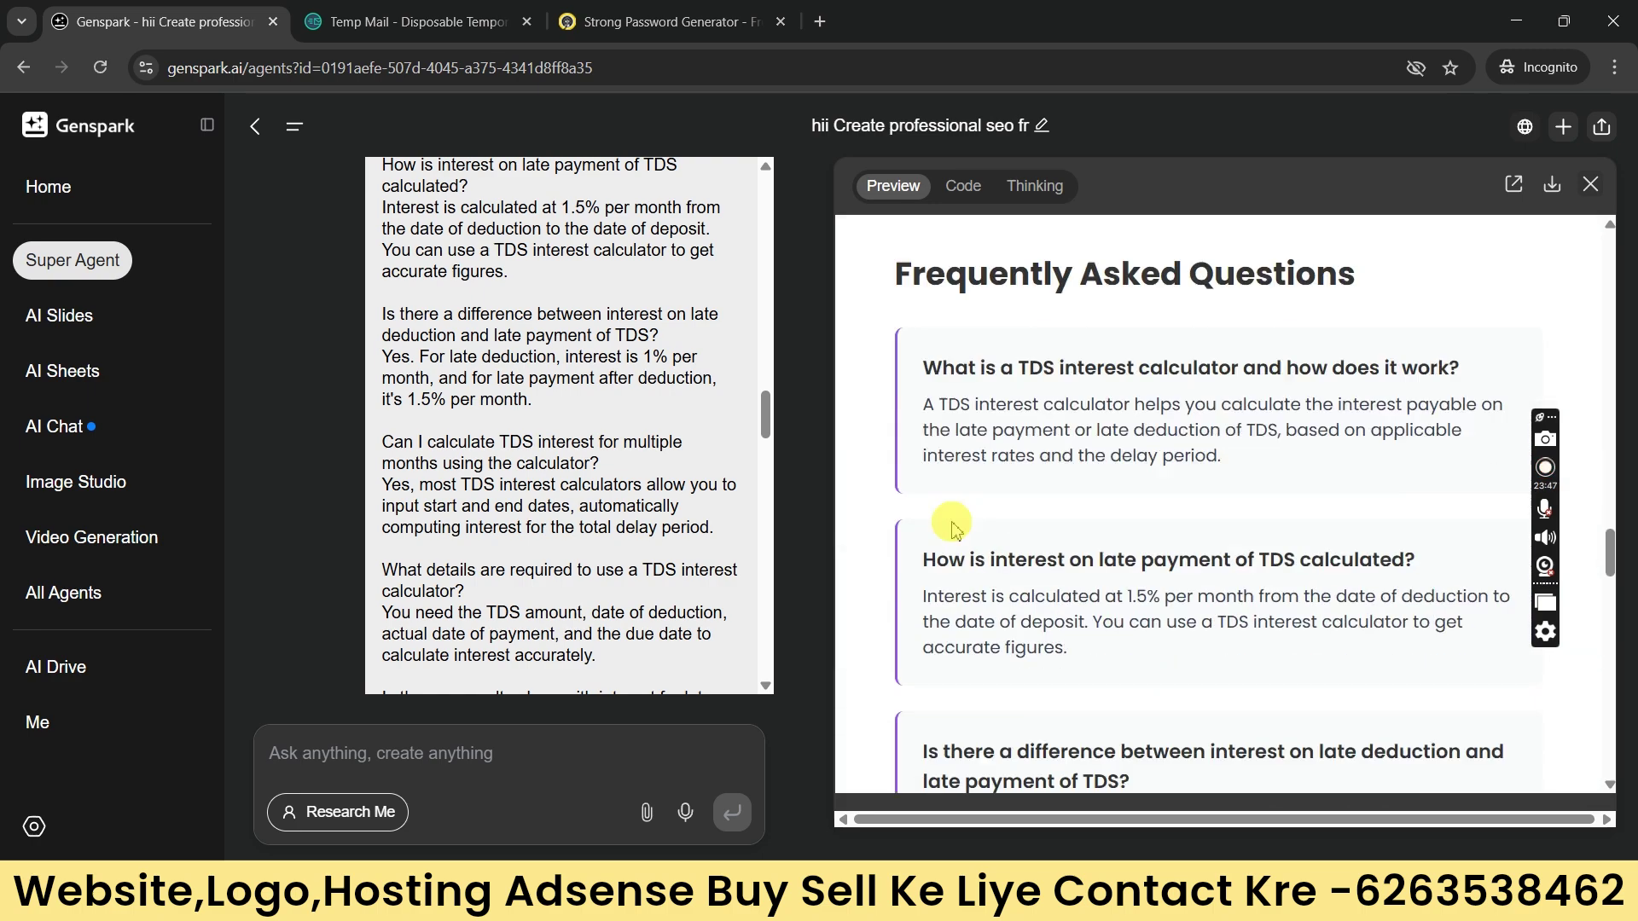
pyautogui.scroll(-20, 954, 527)
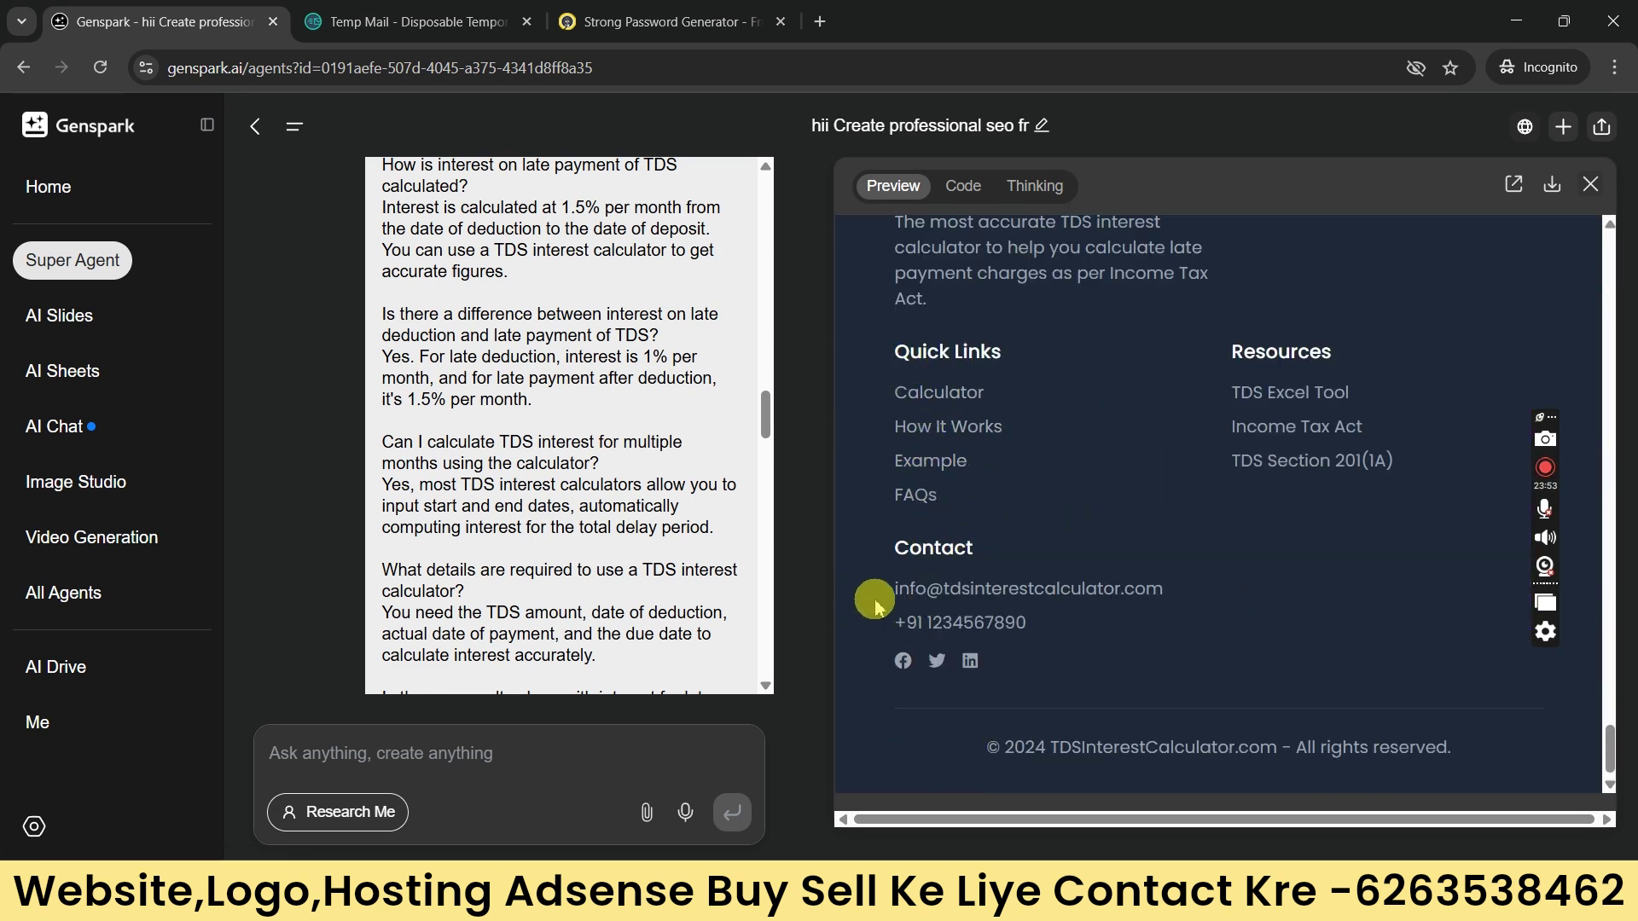
pyautogui.scroll(3, 1097, 563)
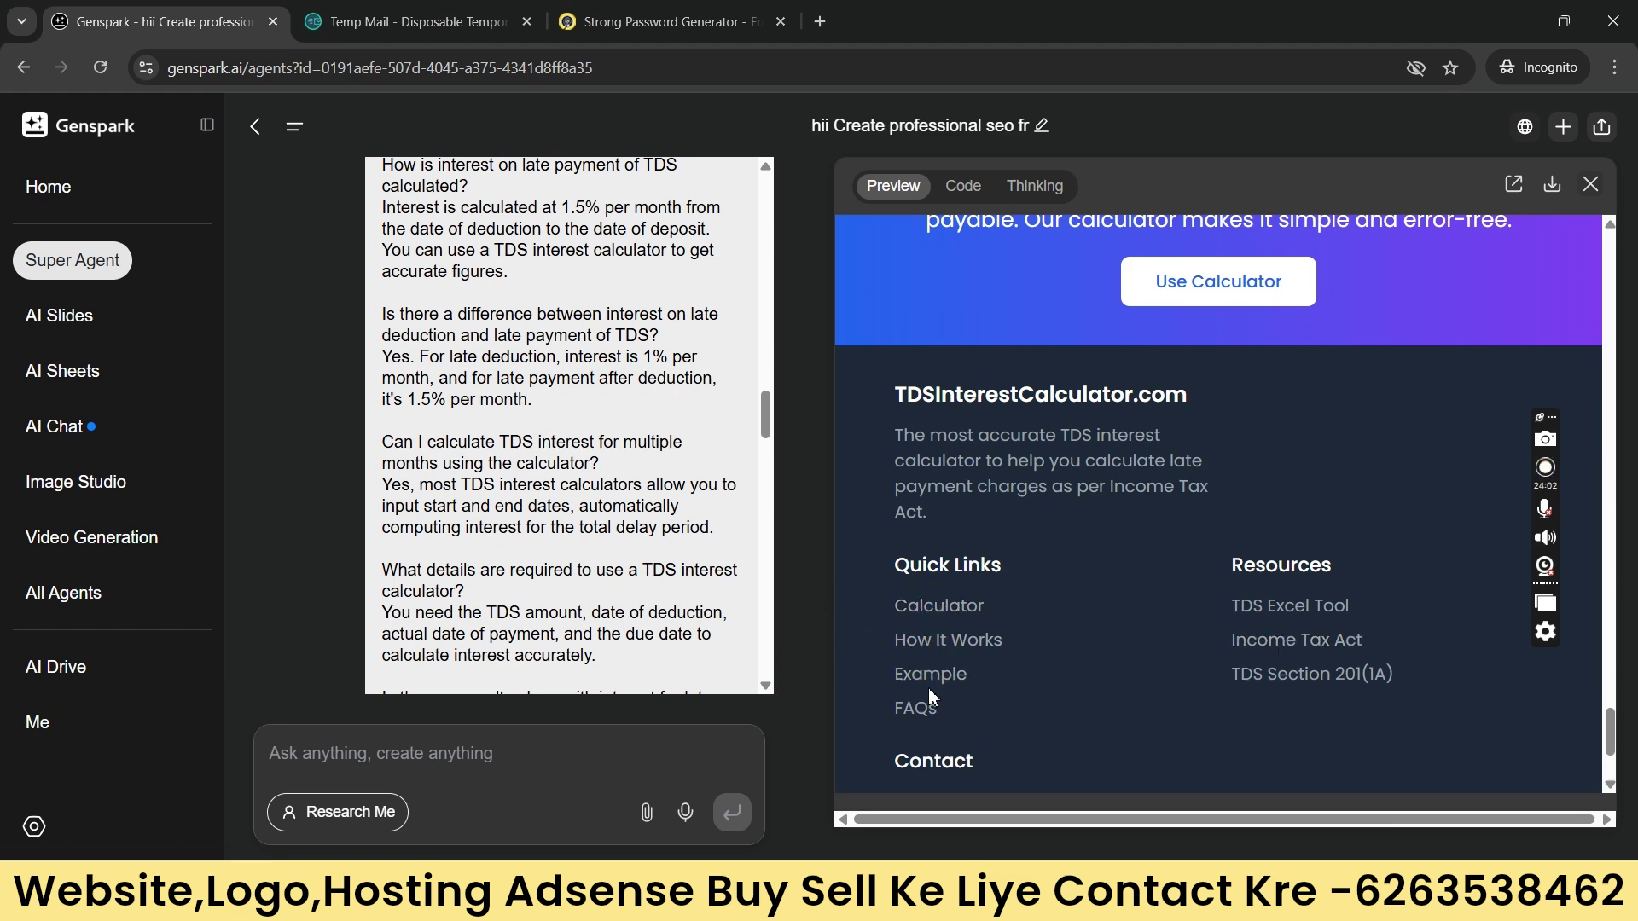
pyautogui.scroll(4, 1066, 469)
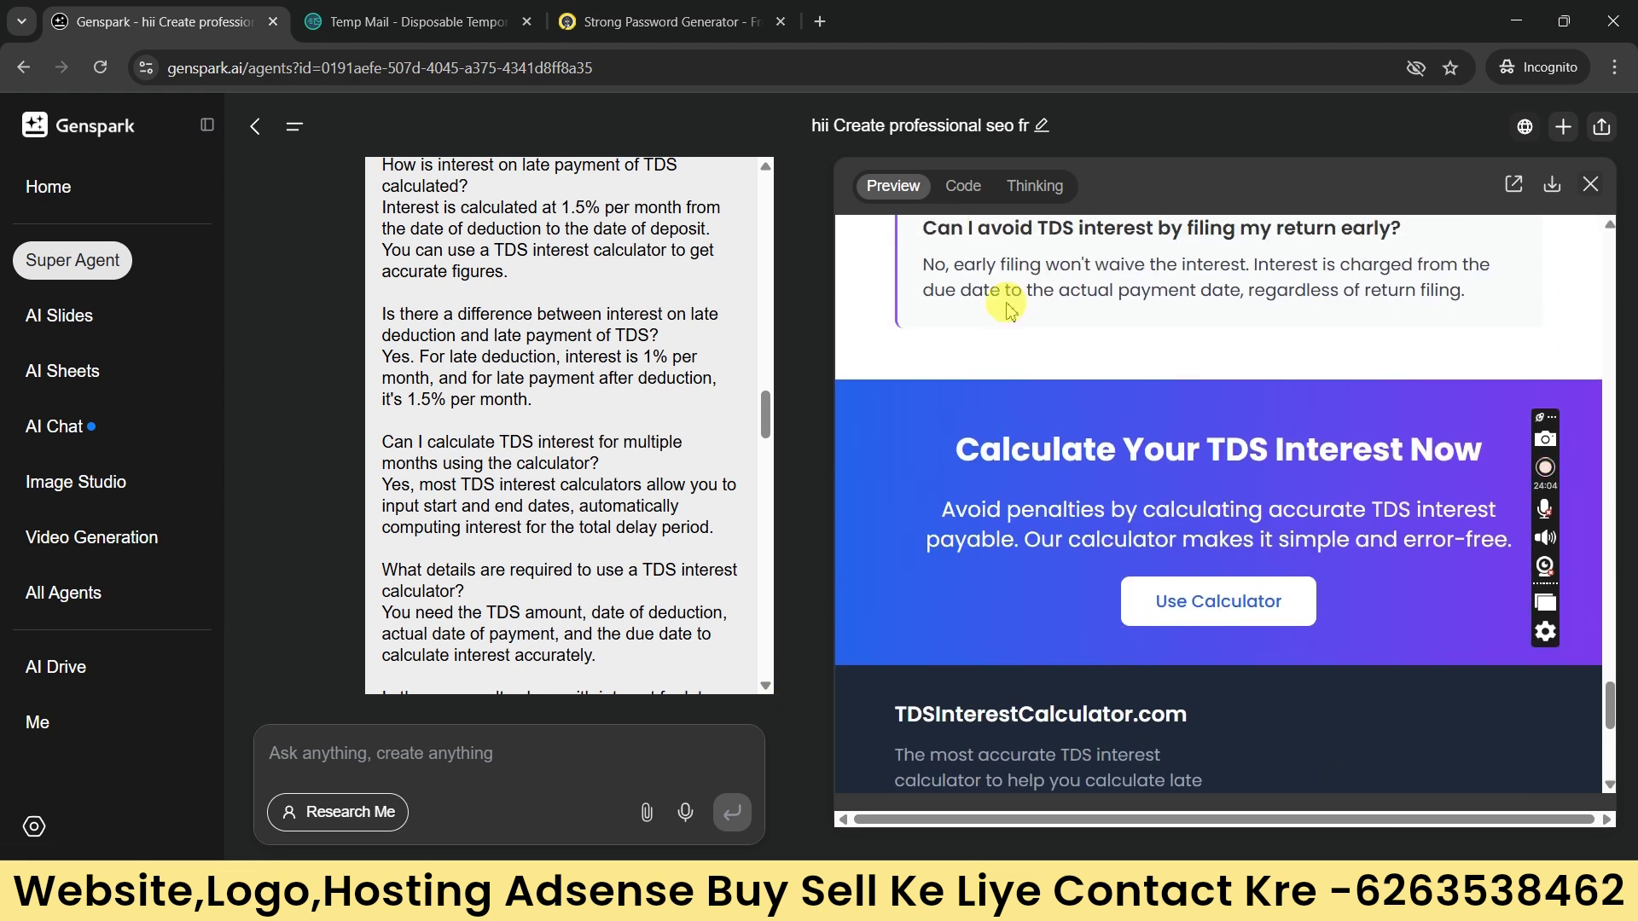
# Step: Show the generated site's source code and copy the entire HTML document
pyautogui.click(965, 186)
pyautogui.rightClick(1080, 367)
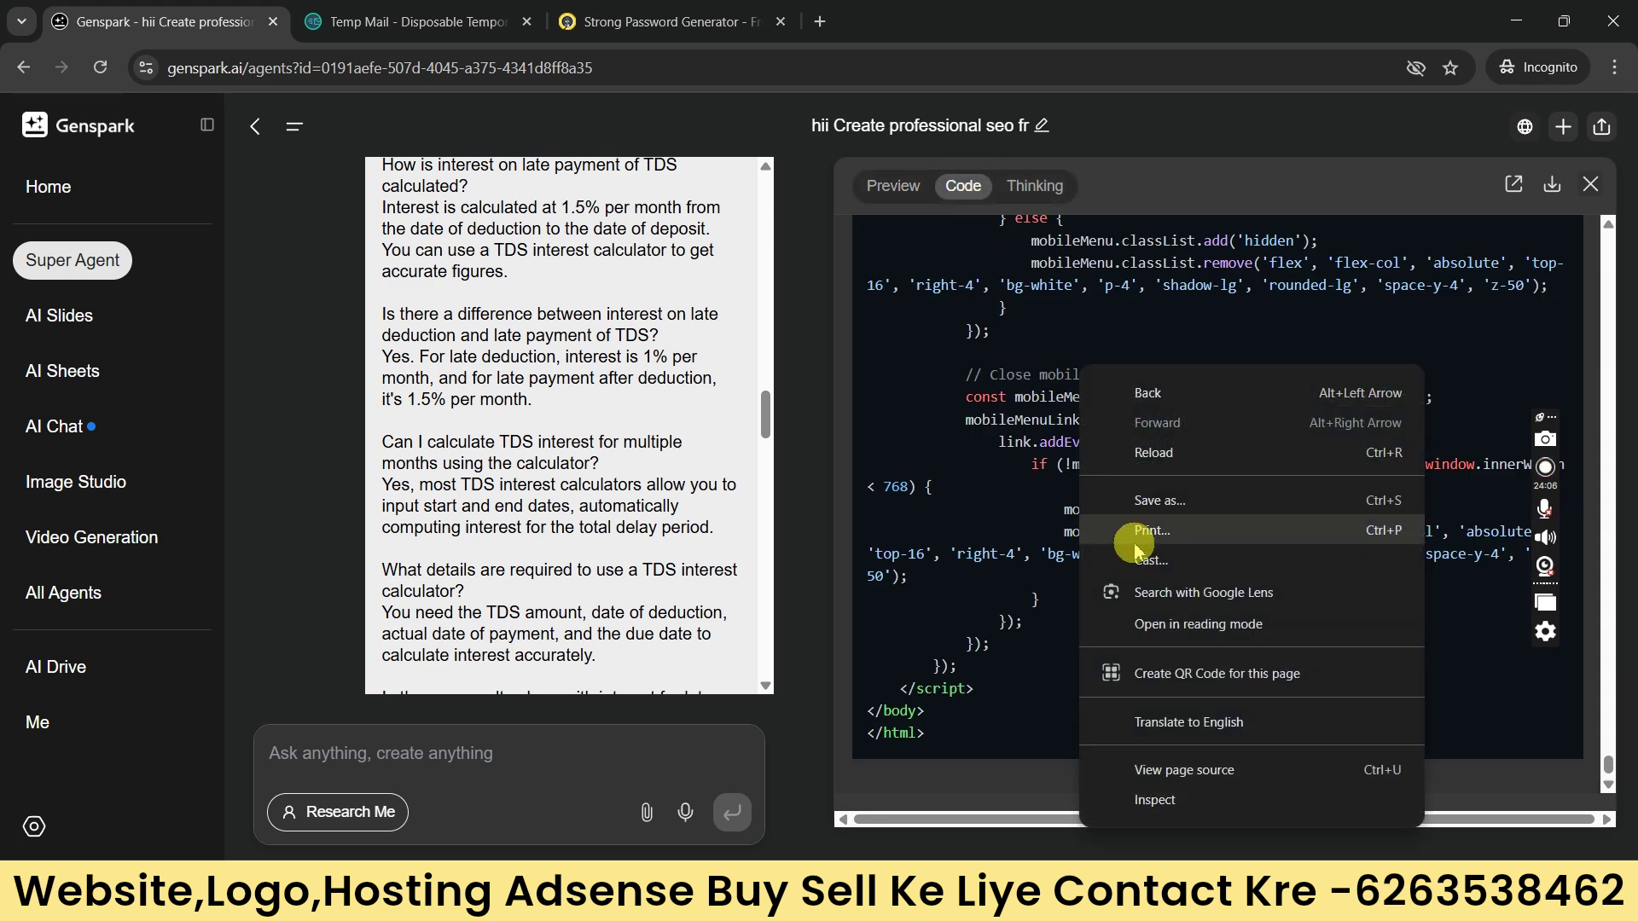
pyautogui.click(1058, 333)
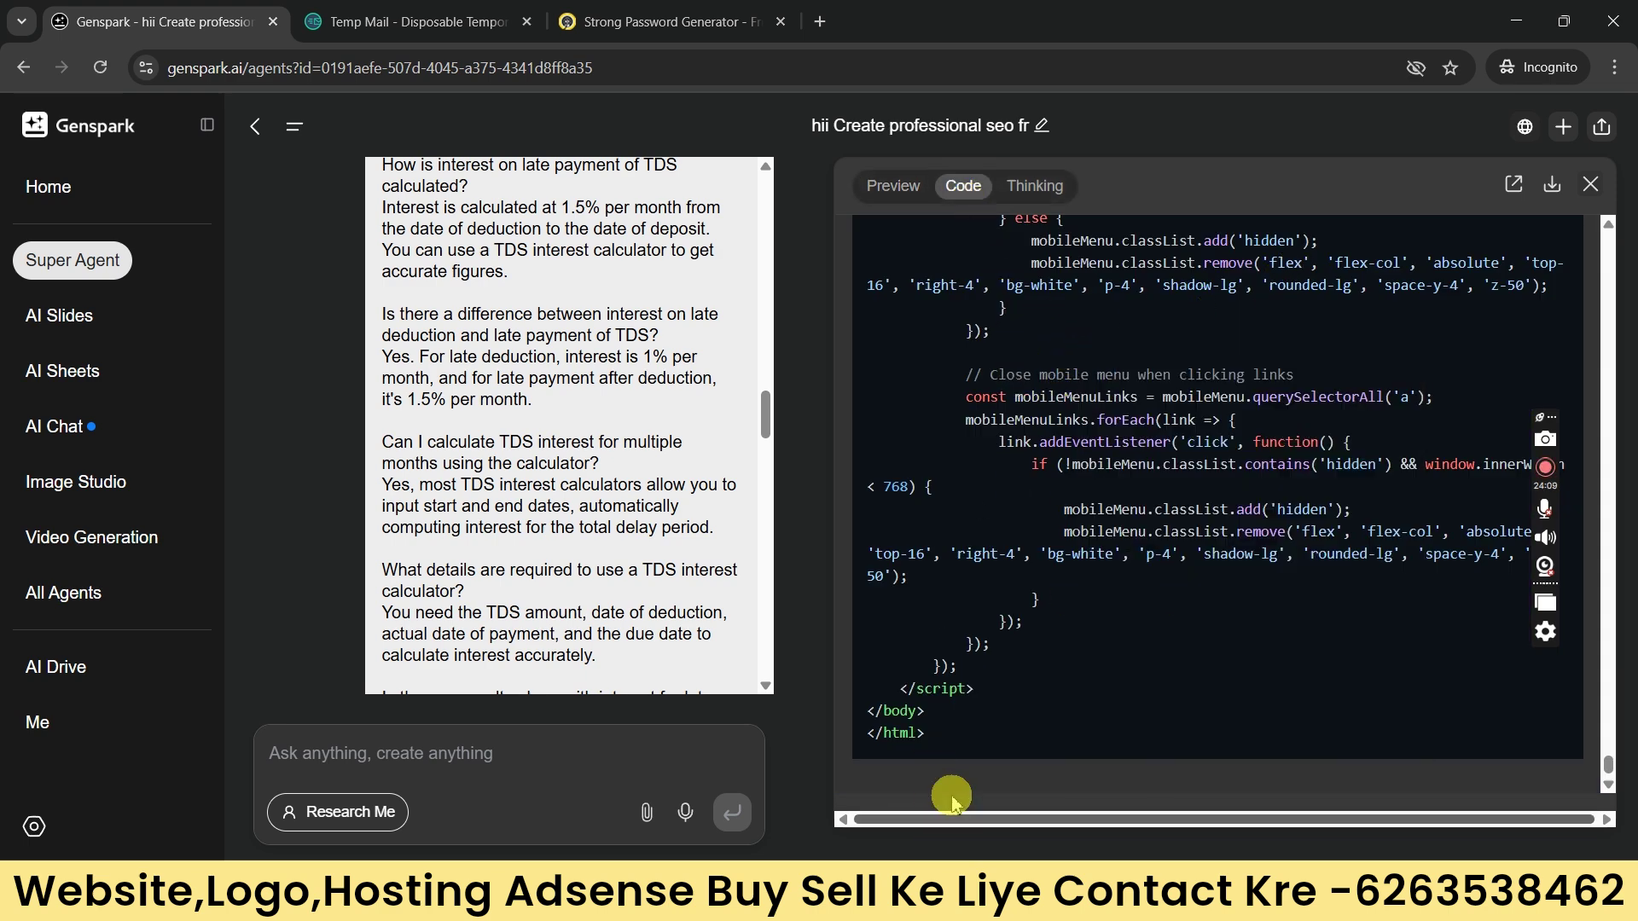
pyautogui.moveTo(889, 725); pyautogui.dragTo(867, 286)
pyautogui.rightClick(915, 300)
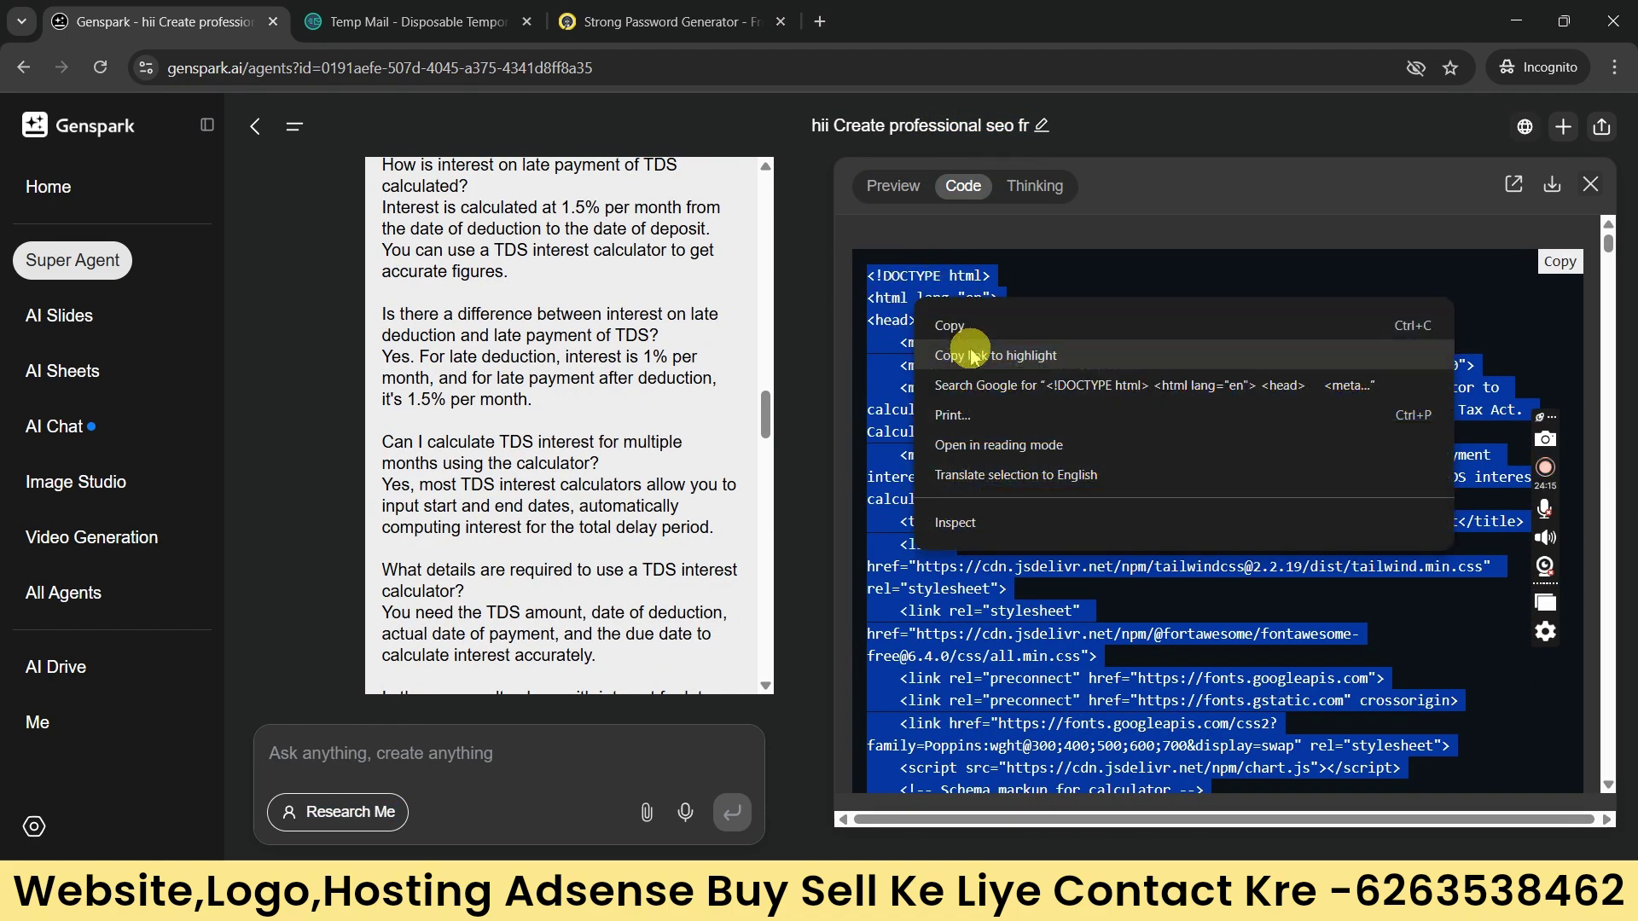
pyautogui.click(966, 329)
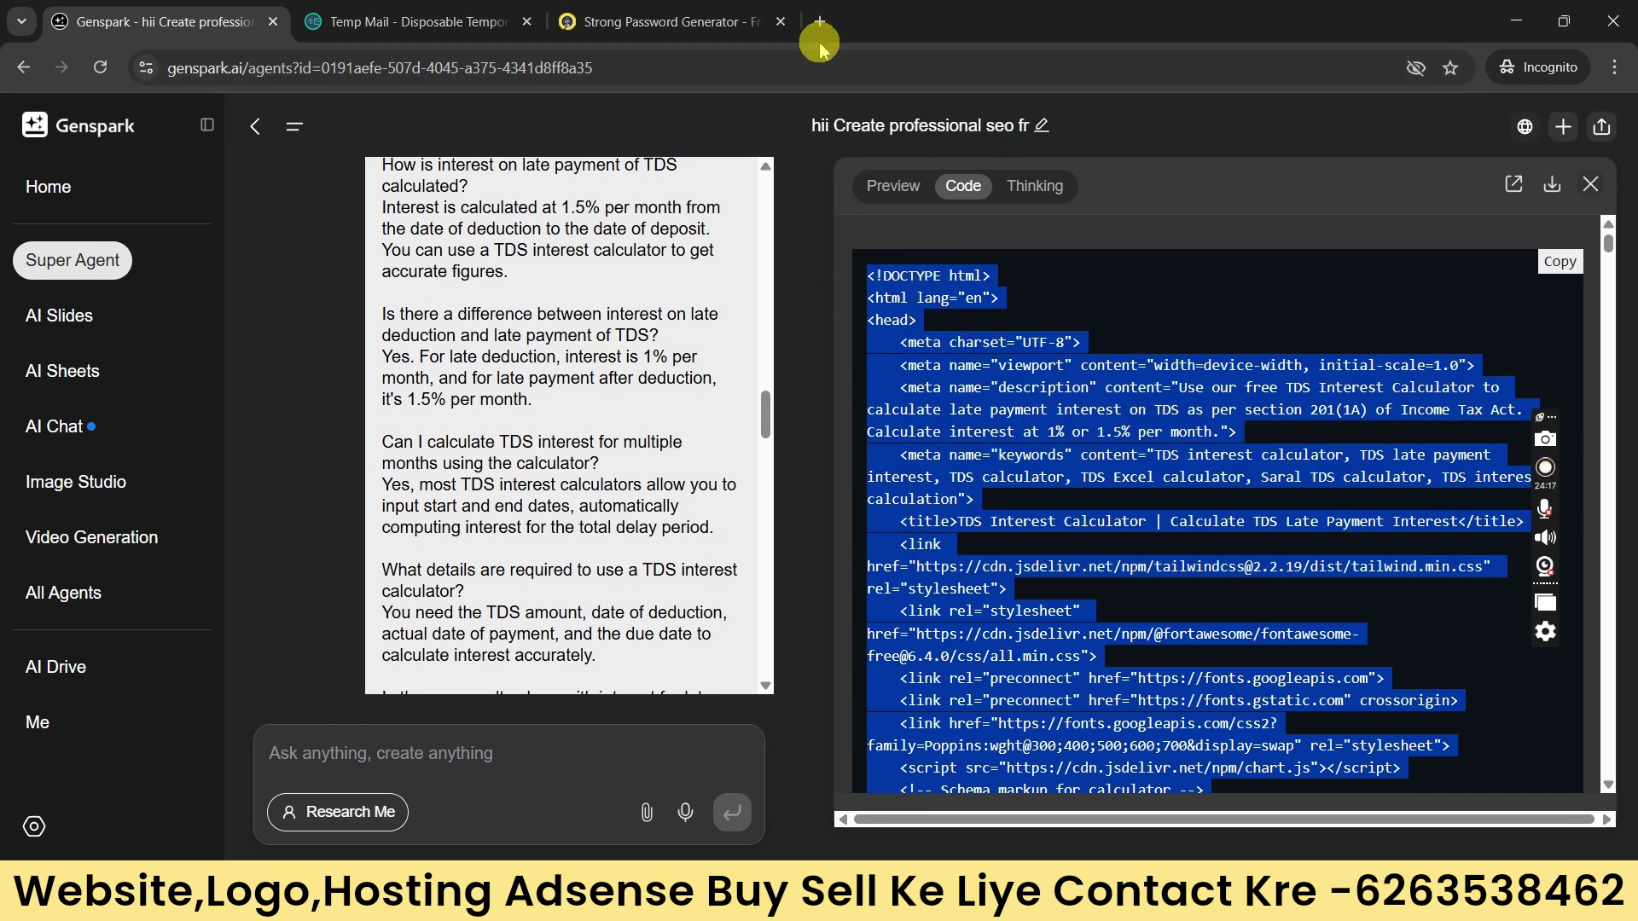
# Step: Switch back to the regular browser window and open Blogger in a new tab
pyautogui.moveTo(1160, 900)
pyautogui.click(1015, 797)
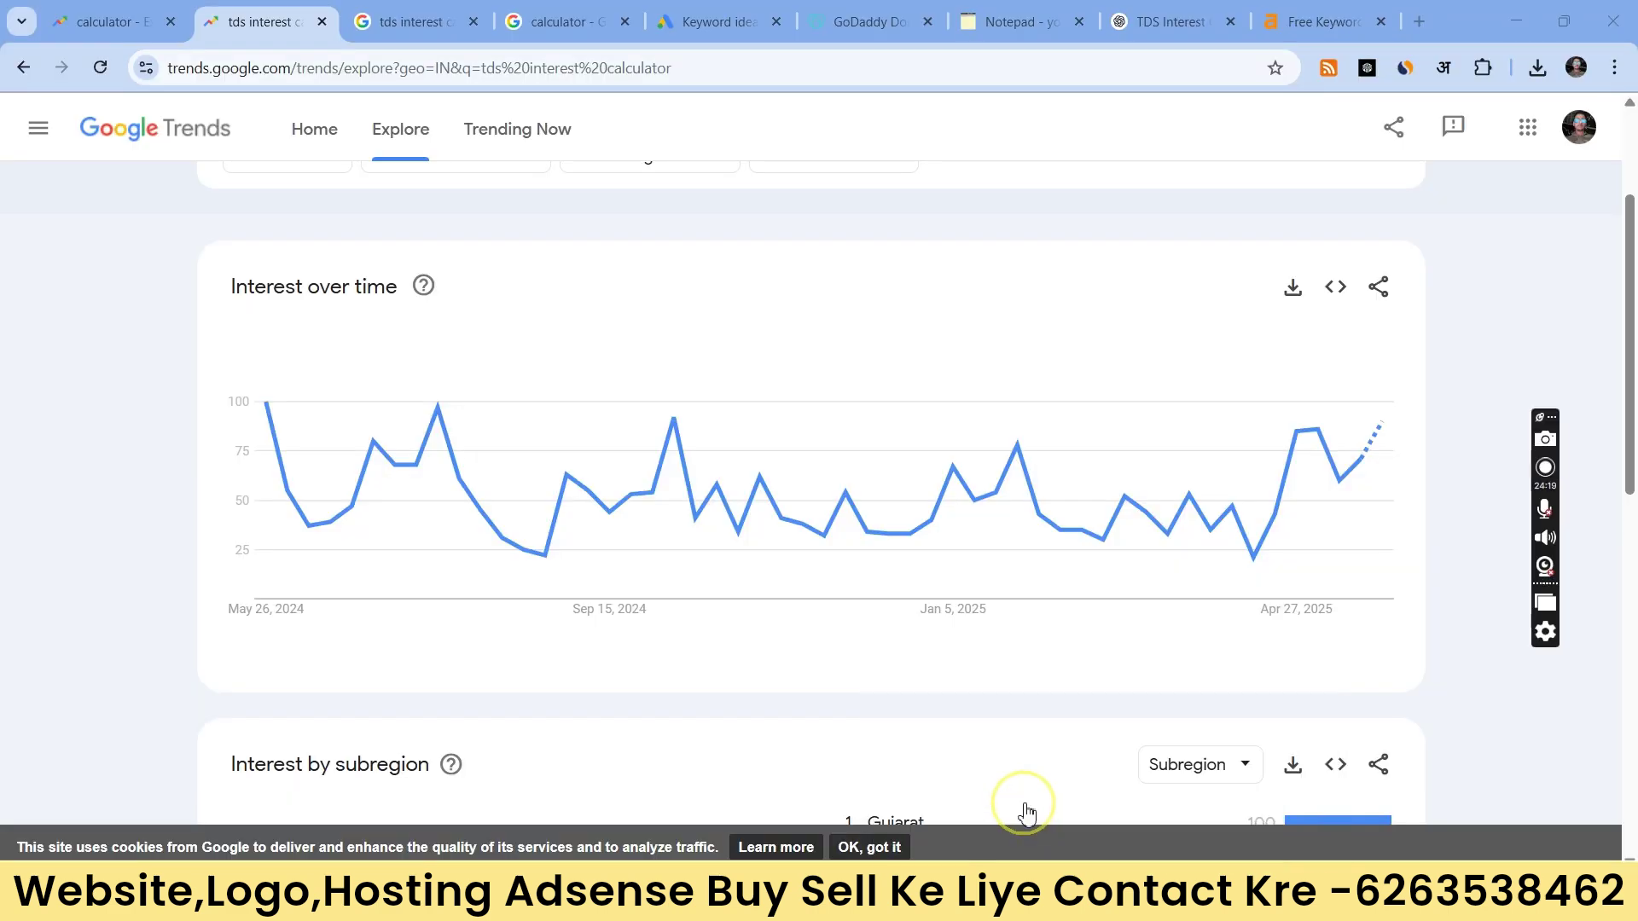
pyautogui.click(1419, 21)
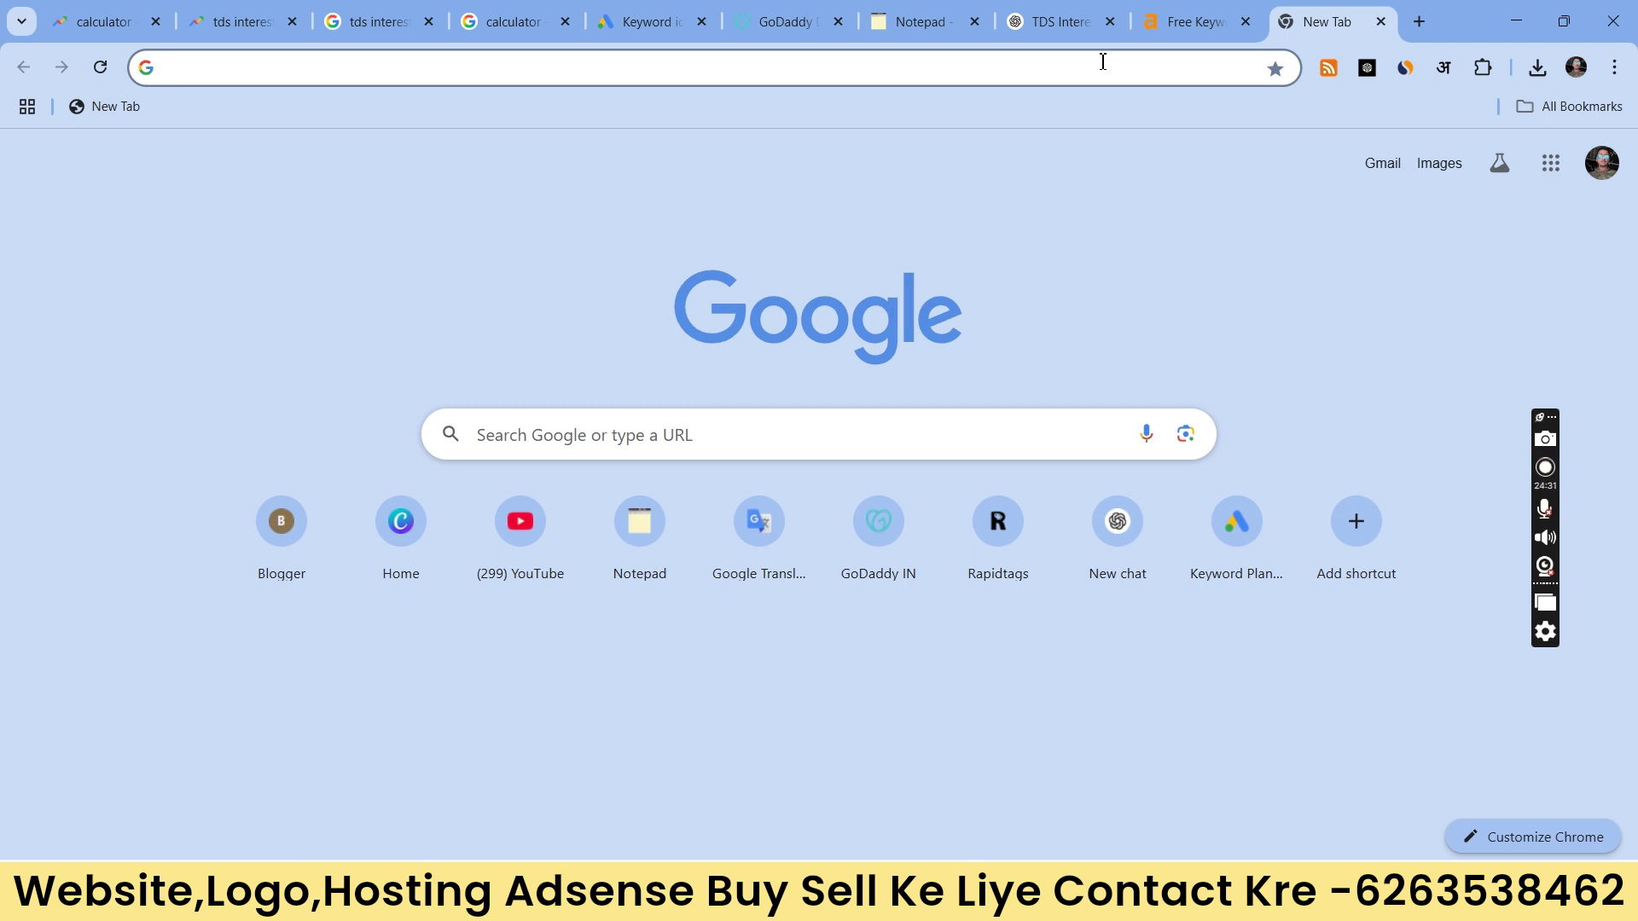
pyautogui.write('blo')
pyautogui.press('Return')
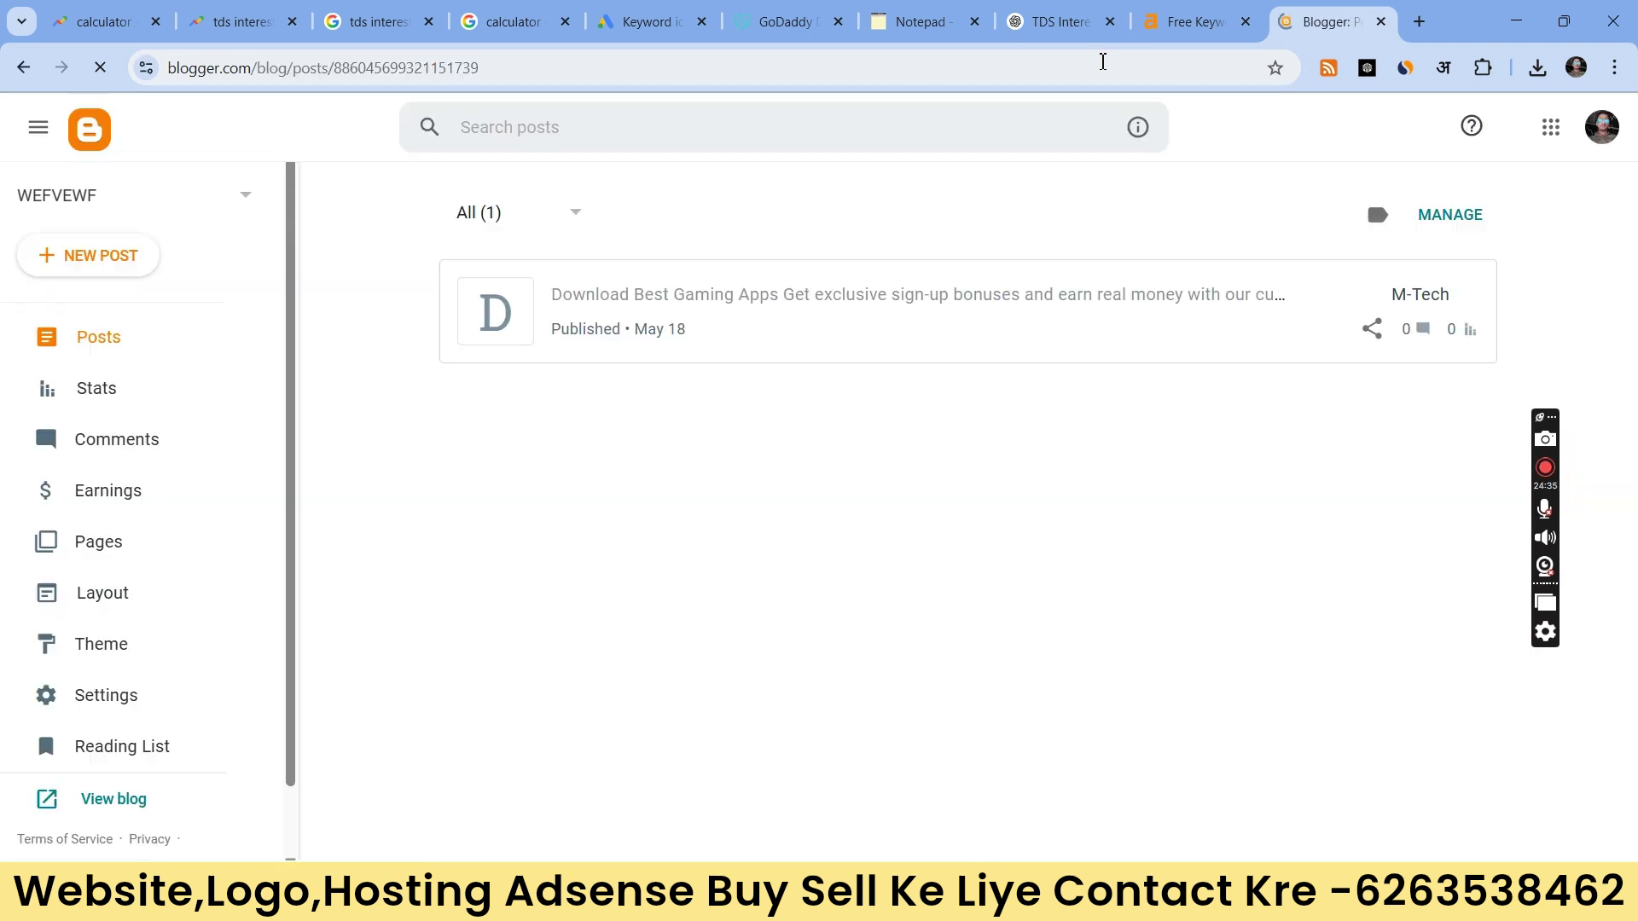
# Step: Switch the blog's theme to the second generation Layouts theme
pyautogui.click(72, 652)
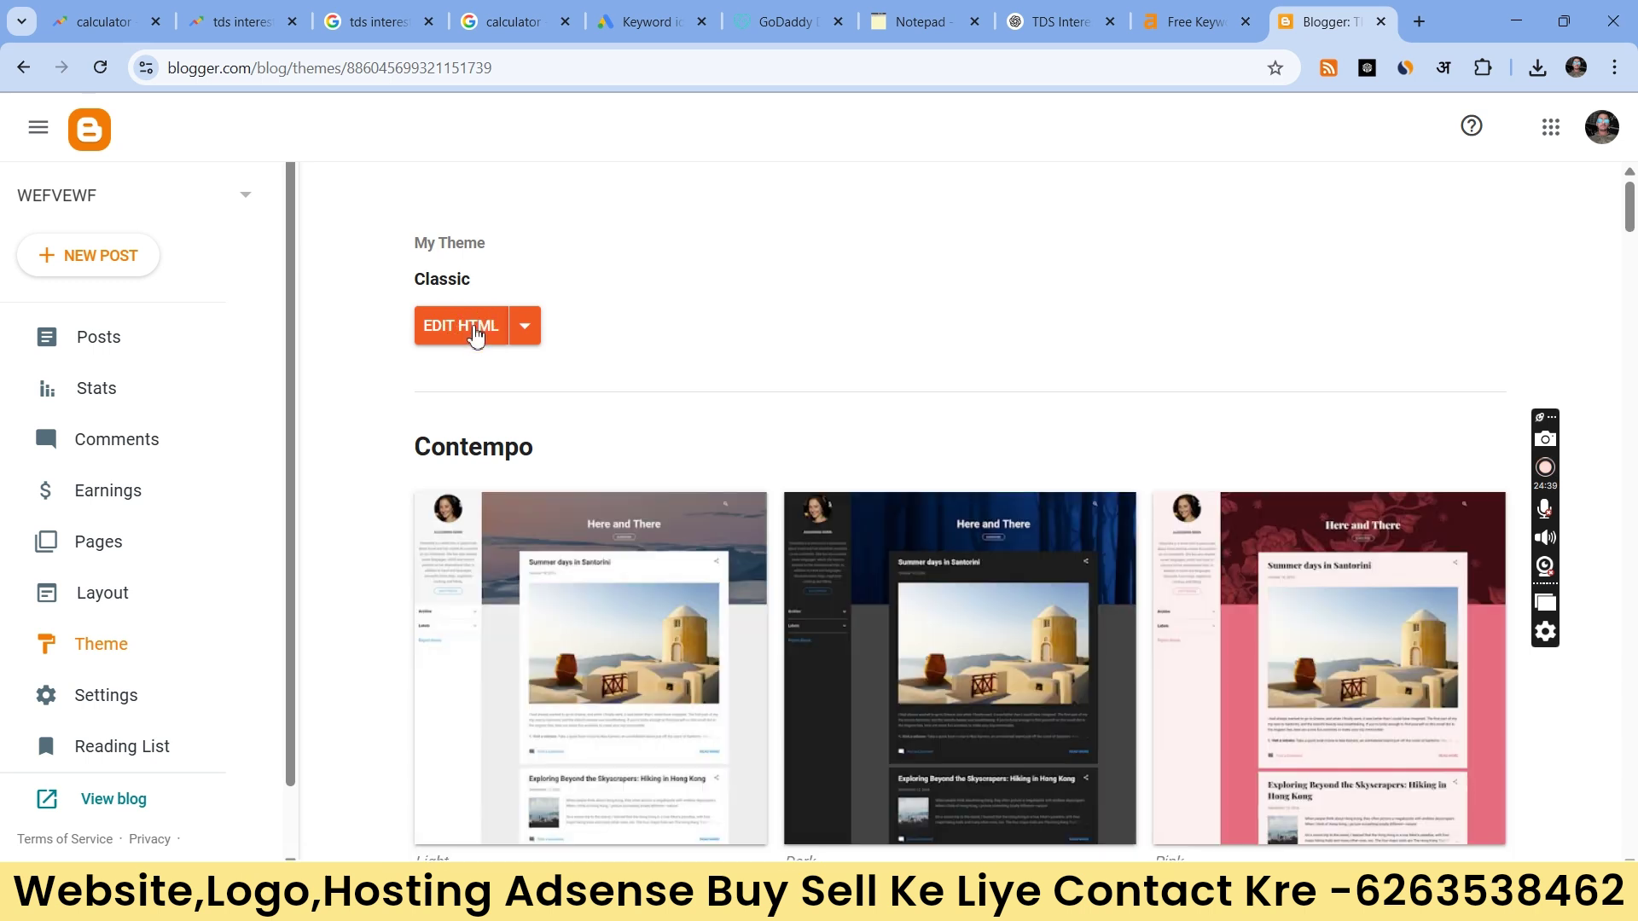
pyautogui.click(522, 335)
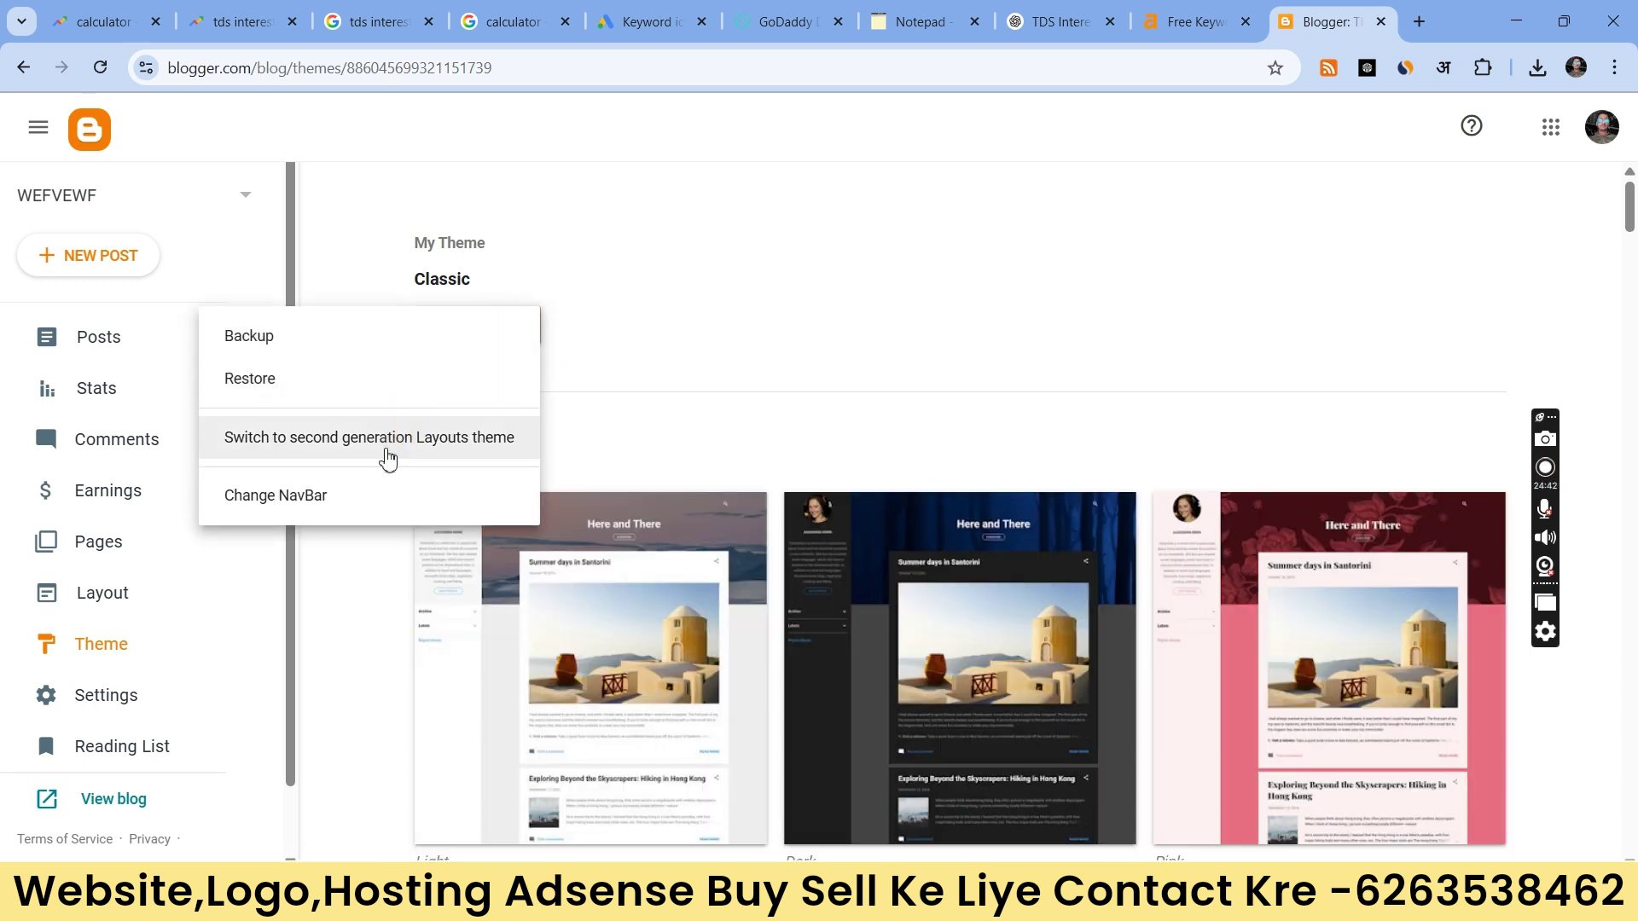
pyautogui.click(387, 452)
pyautogui.click(797, 577)
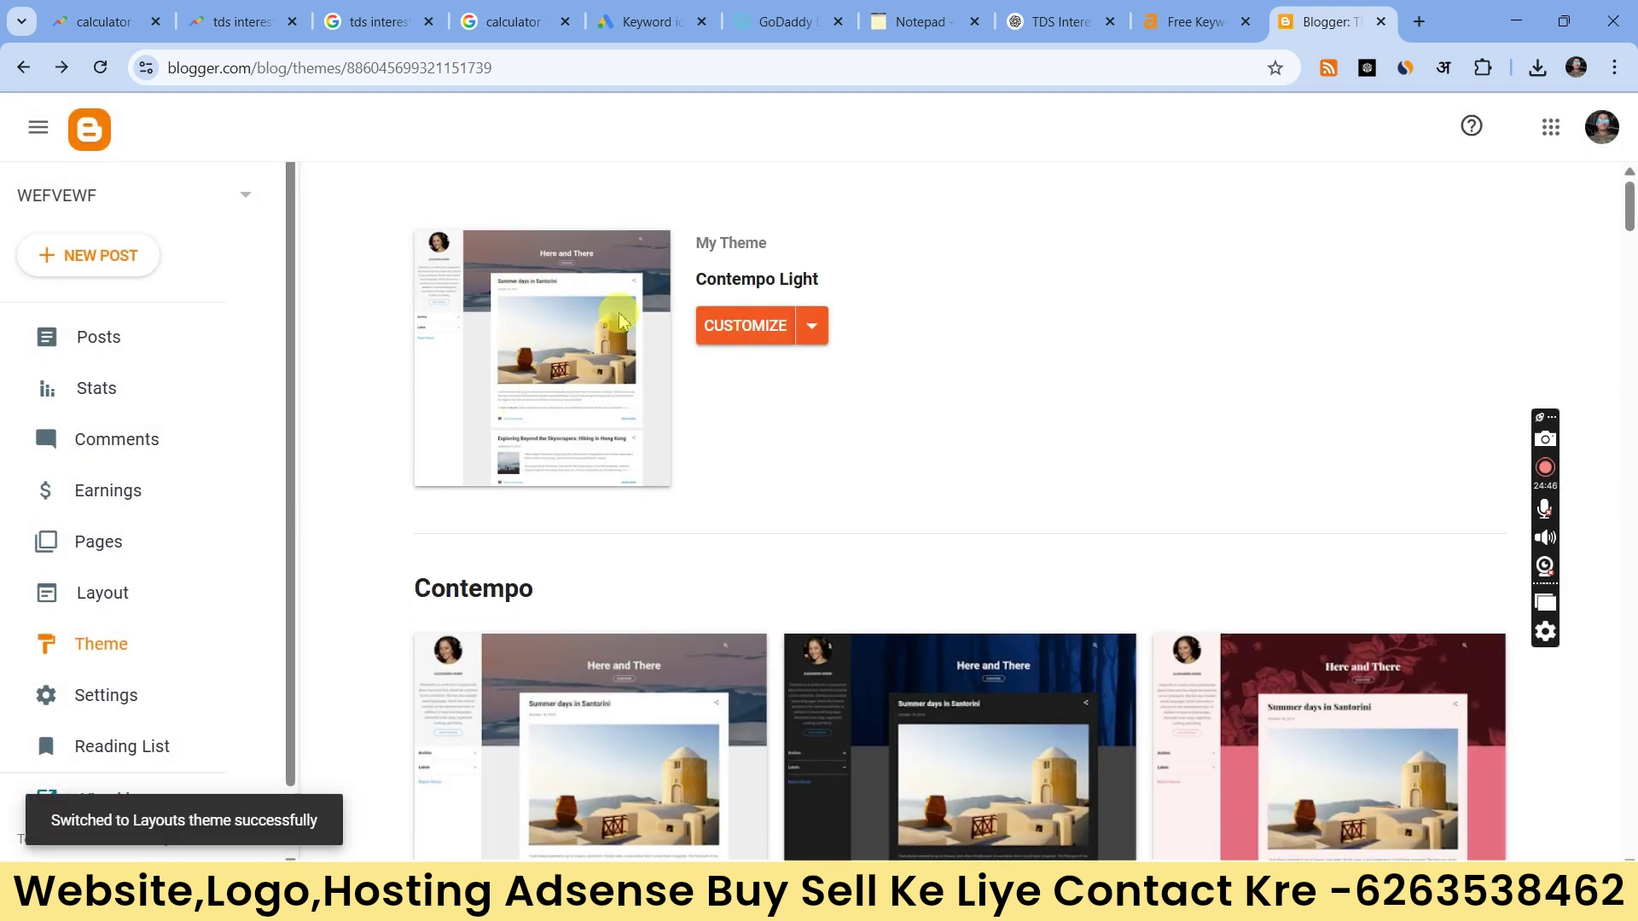
# Step: Switch the blog's theme to the first generation Classic theme without making a backup
pyautogui.click(811, 325)
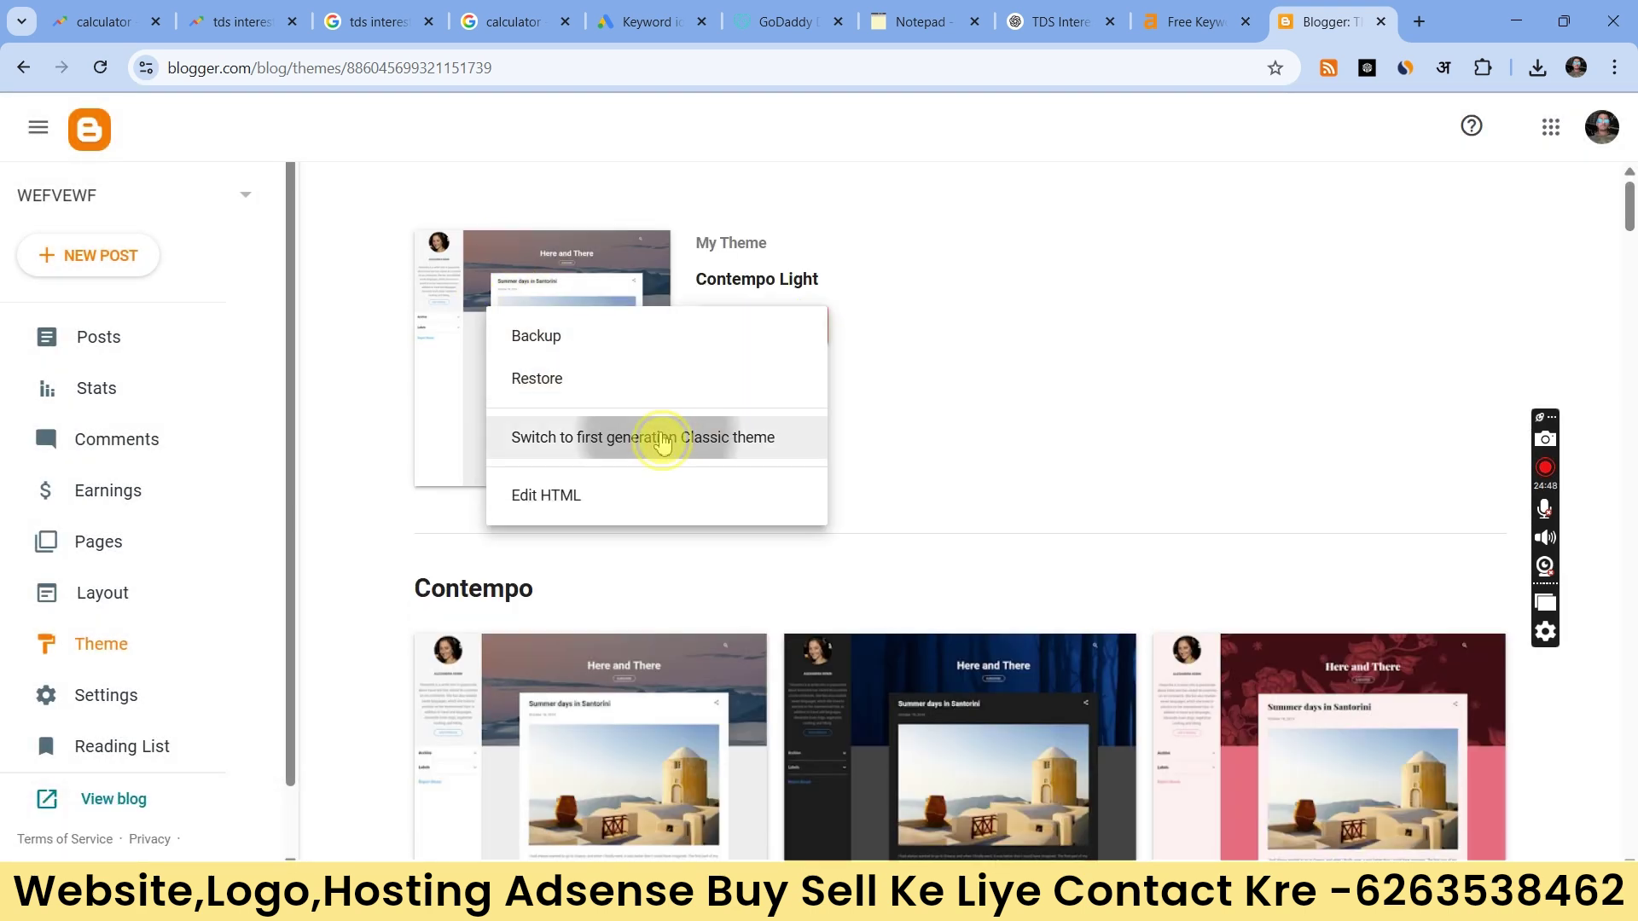
pyautogui.click(661, 439)
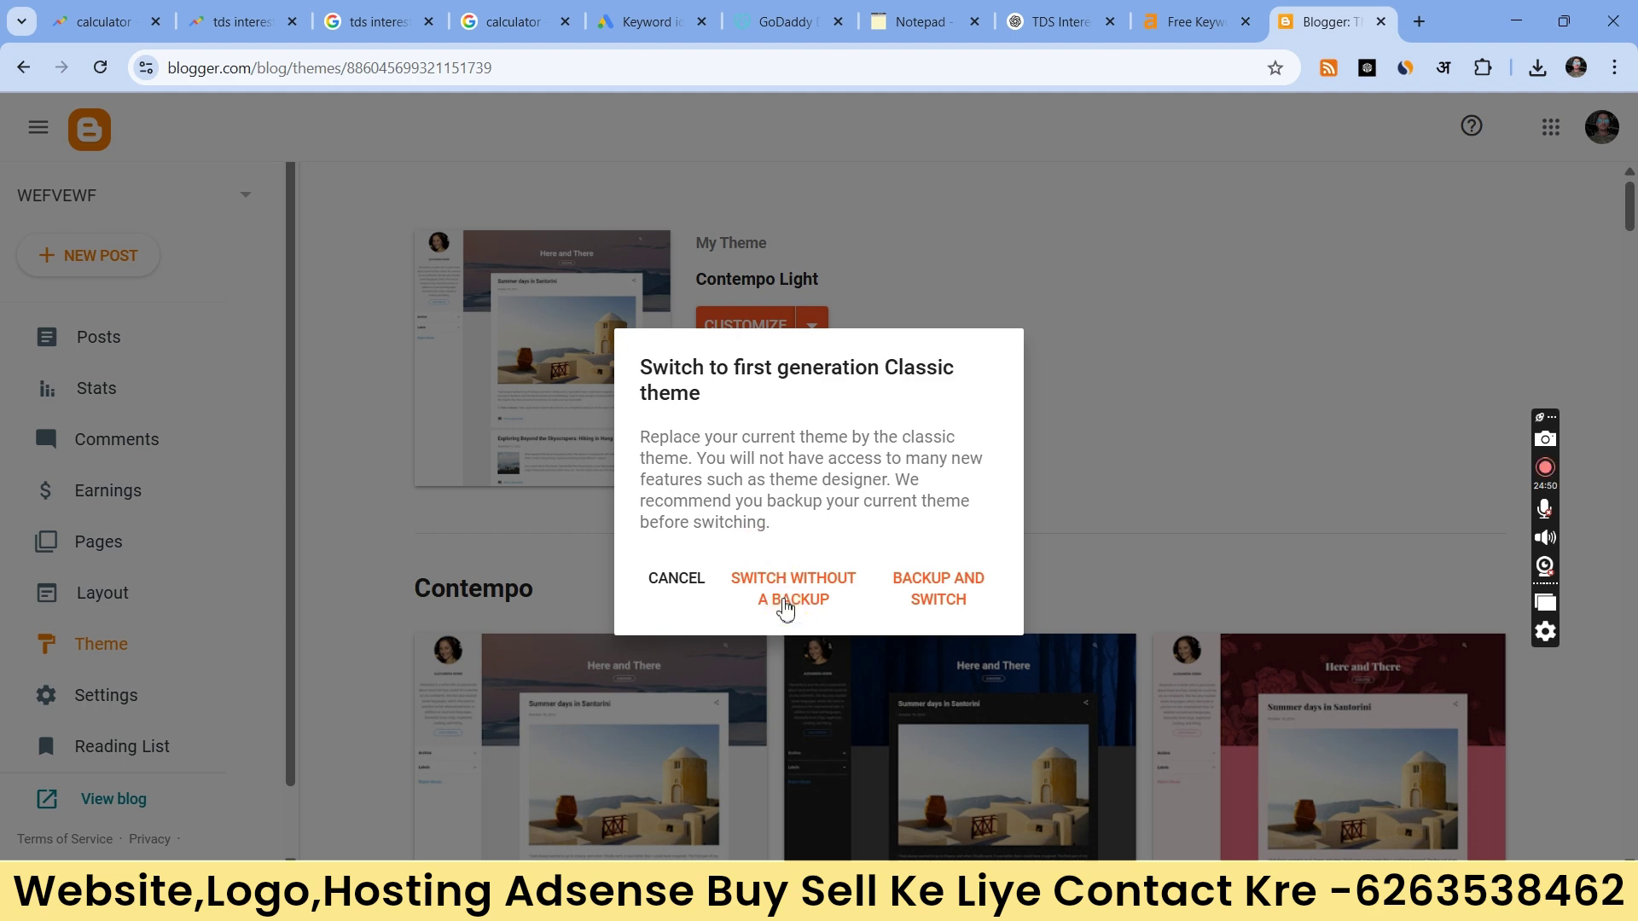
pyautogui.click(792, 601)
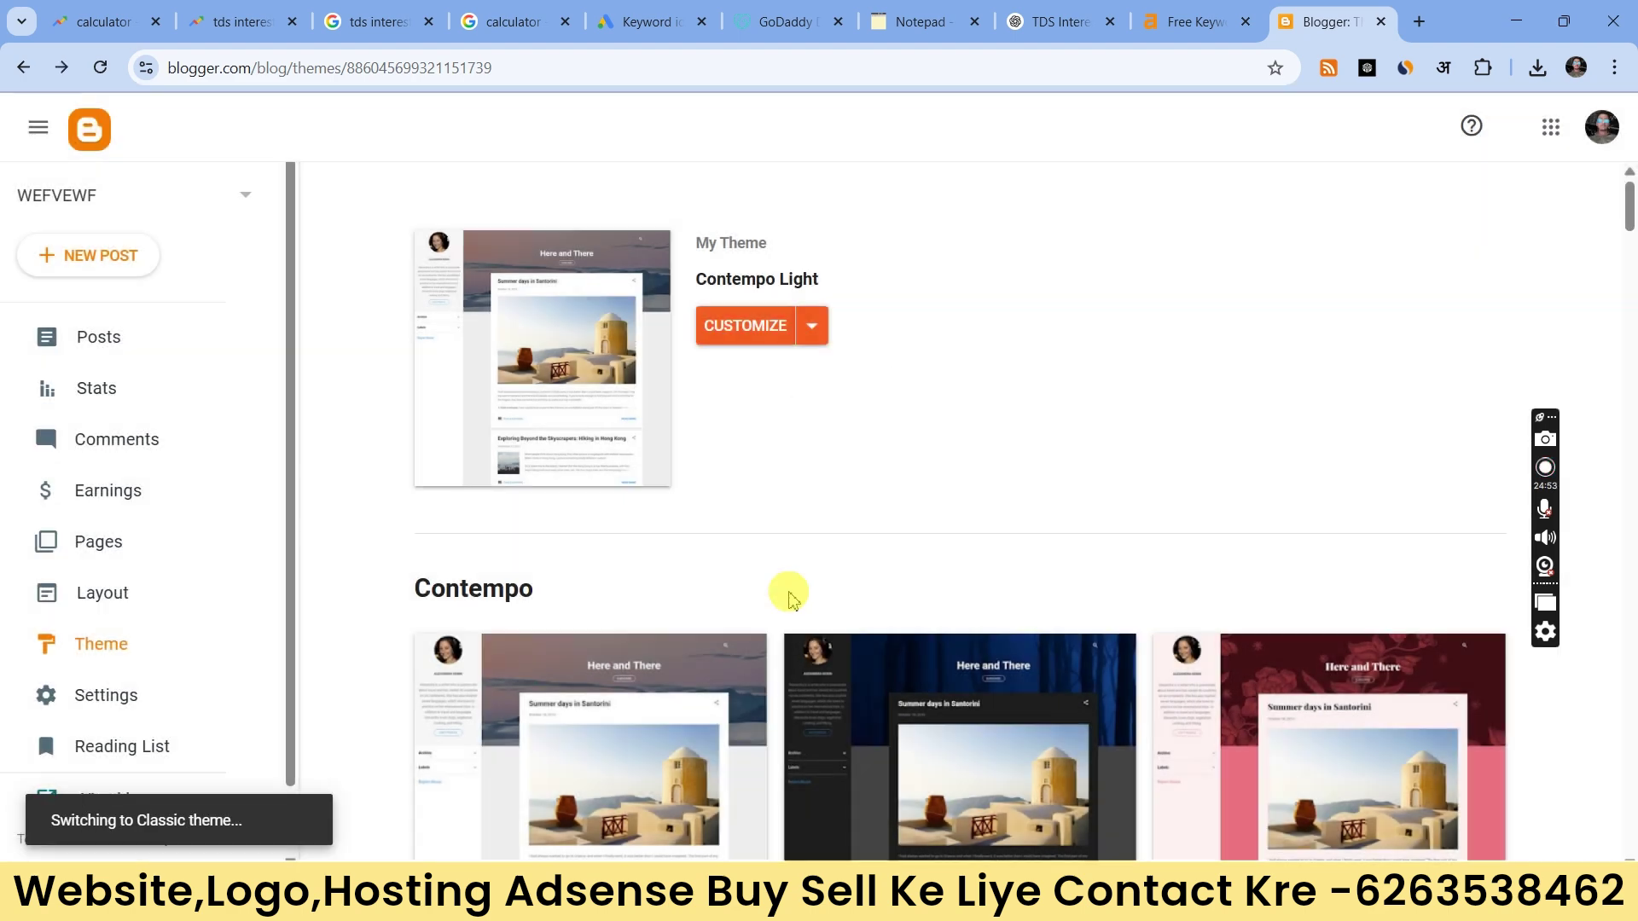
# Step: Replace all of the Classic theme's HTML with the copied TDS Interest Calculator code and save the theme
pyautogui.click(461, 325)
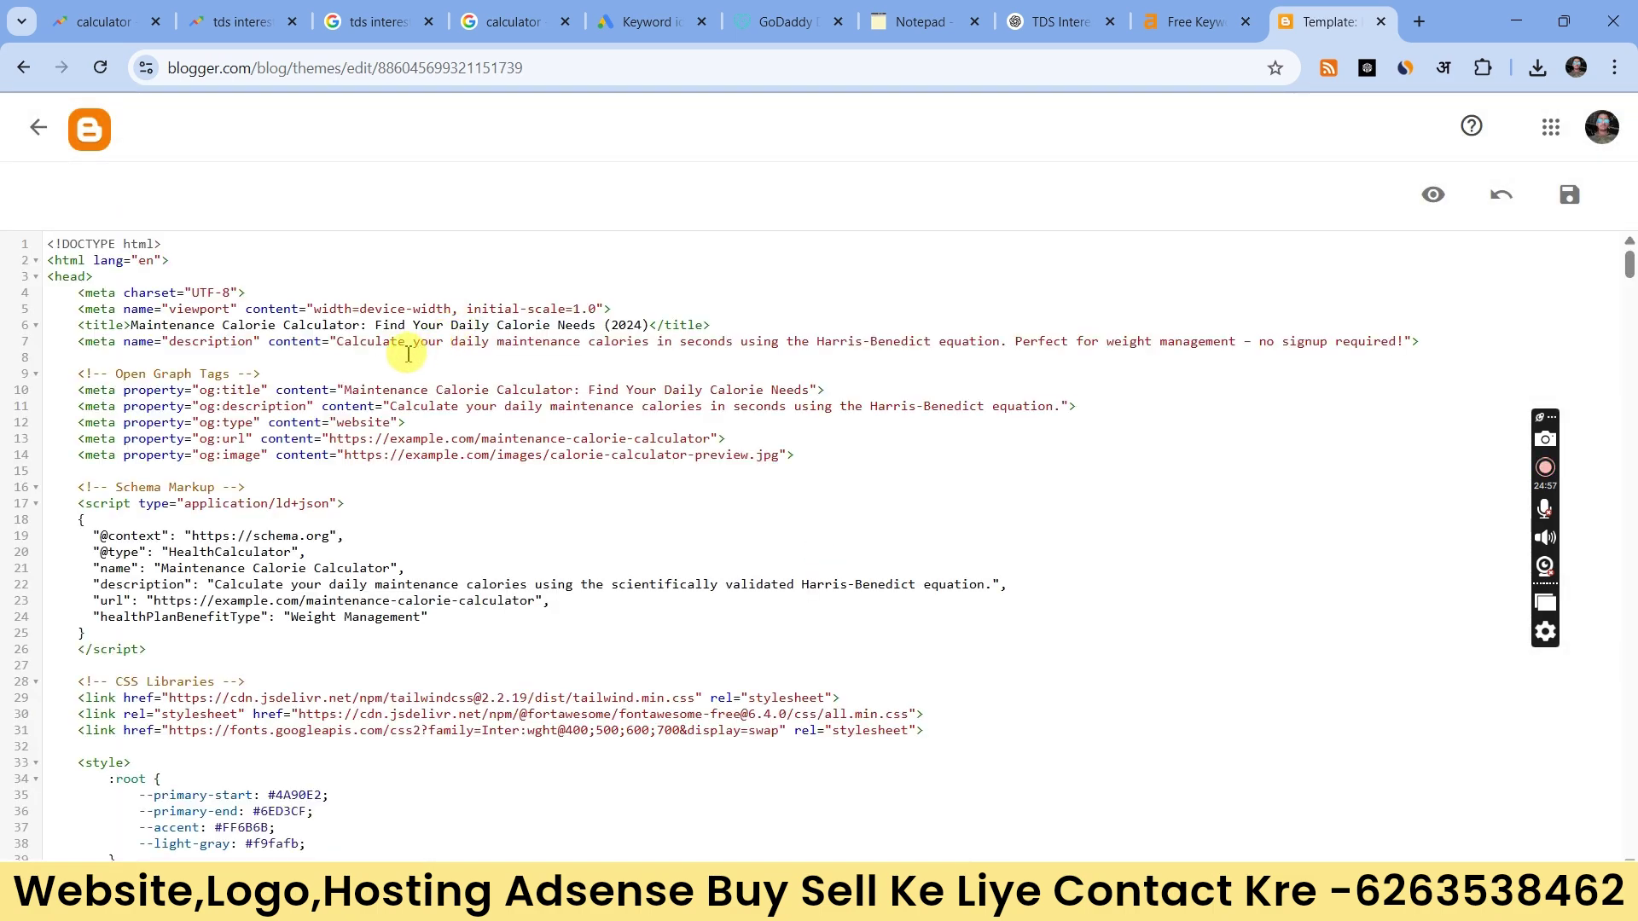
pyautogui.rightClick(394, 334)
pyautogui.click(493, 631)
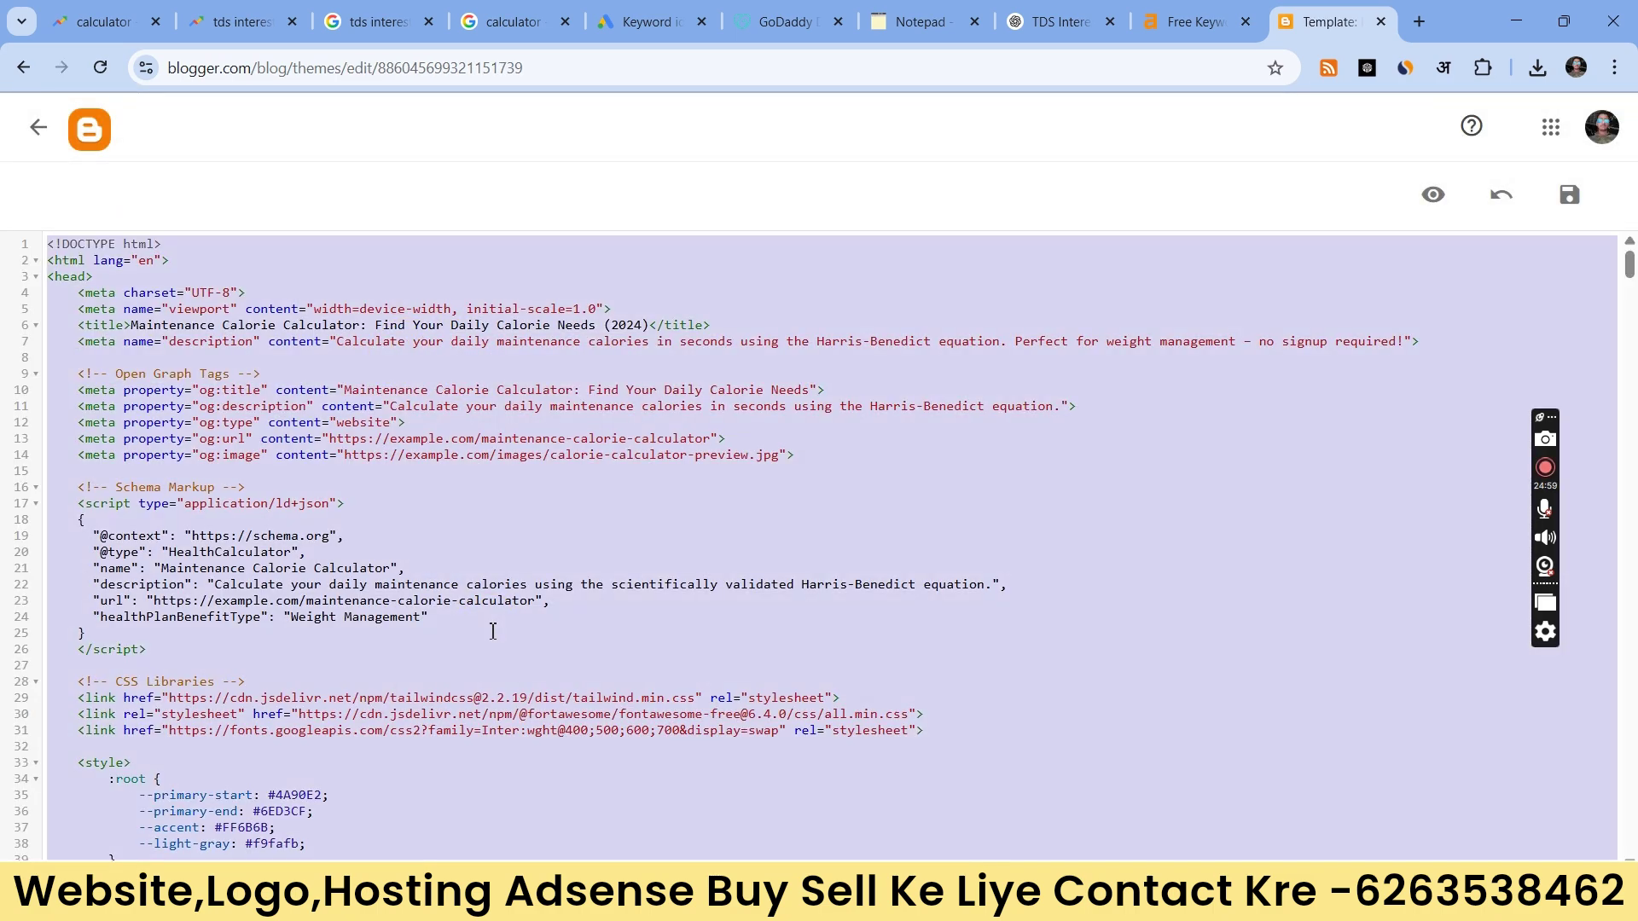
pyautogui.press('Delete')
pyautogui.click(493, 632)
pyautogui.hotkey('ctrl', 'v')
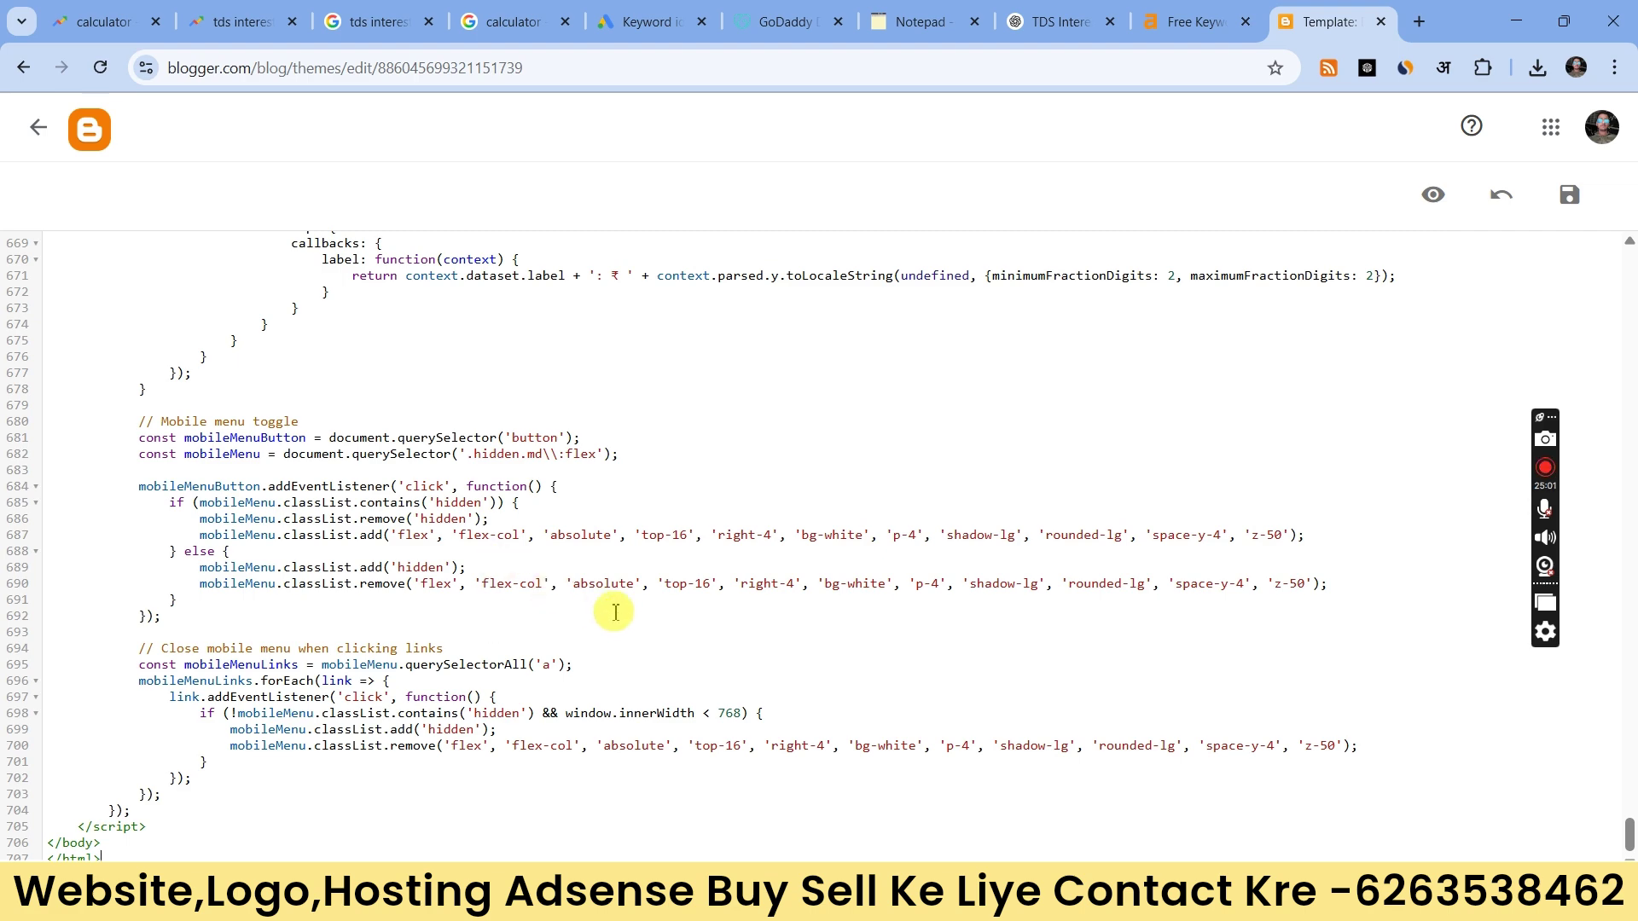
pyautogui.click(1570, 196)
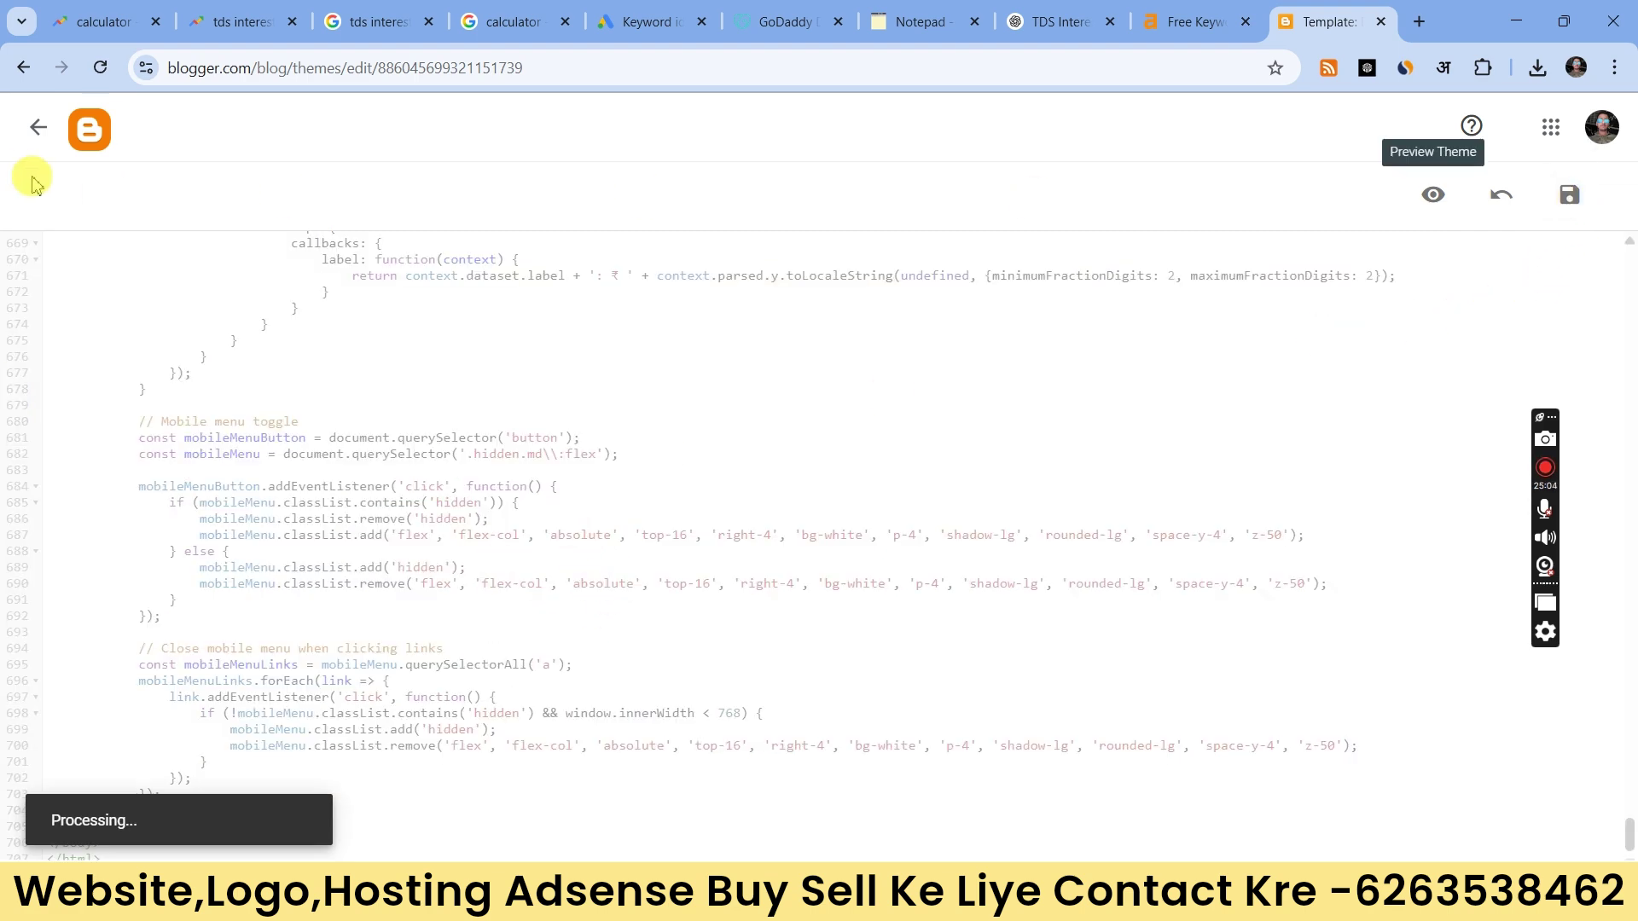
# Step: Leave the theme's HTML editor and view the published blog in a new tab
pyautogui.click(37, 130)
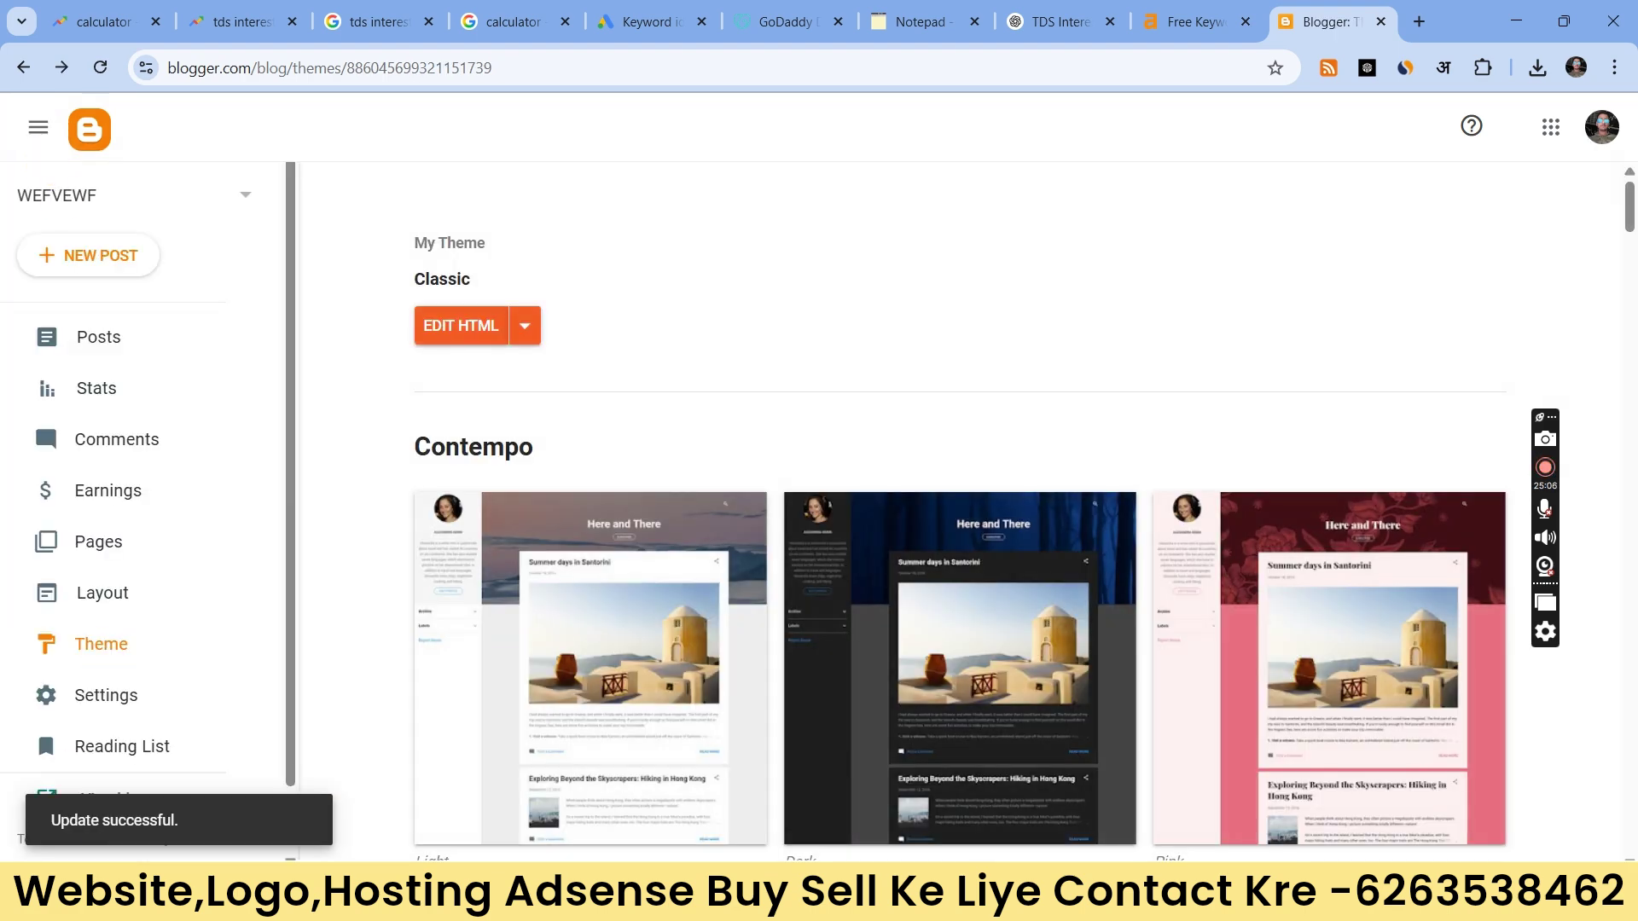
pyautogui.rightClick(109, 798)
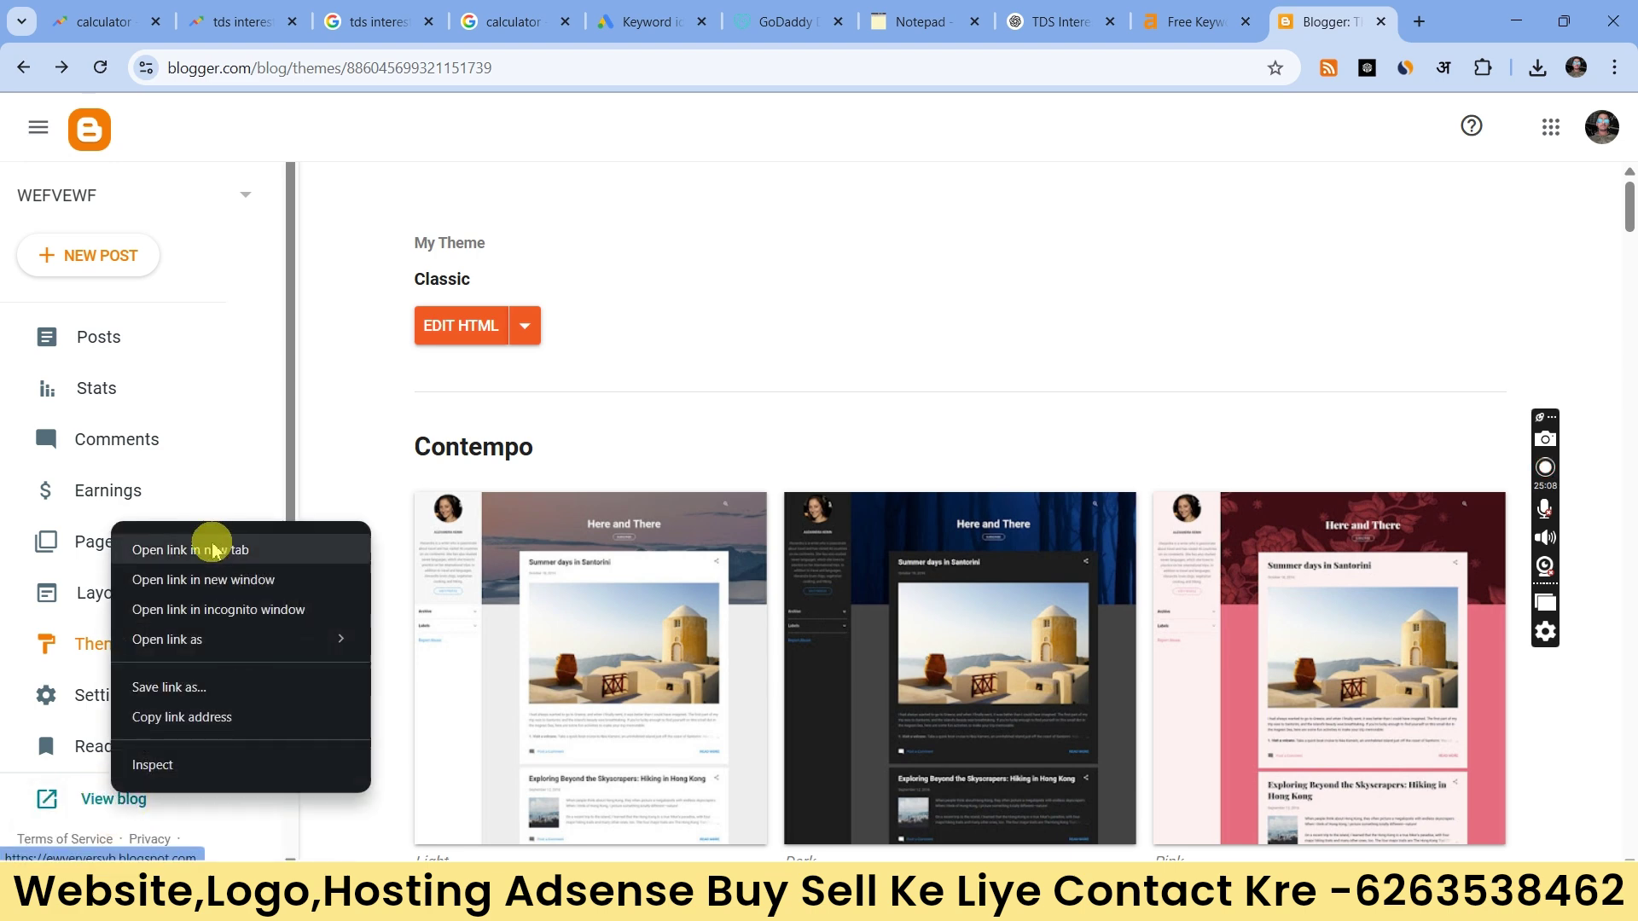
pyautogui.click(212, 546)
pyautogui.click(1365, 16)
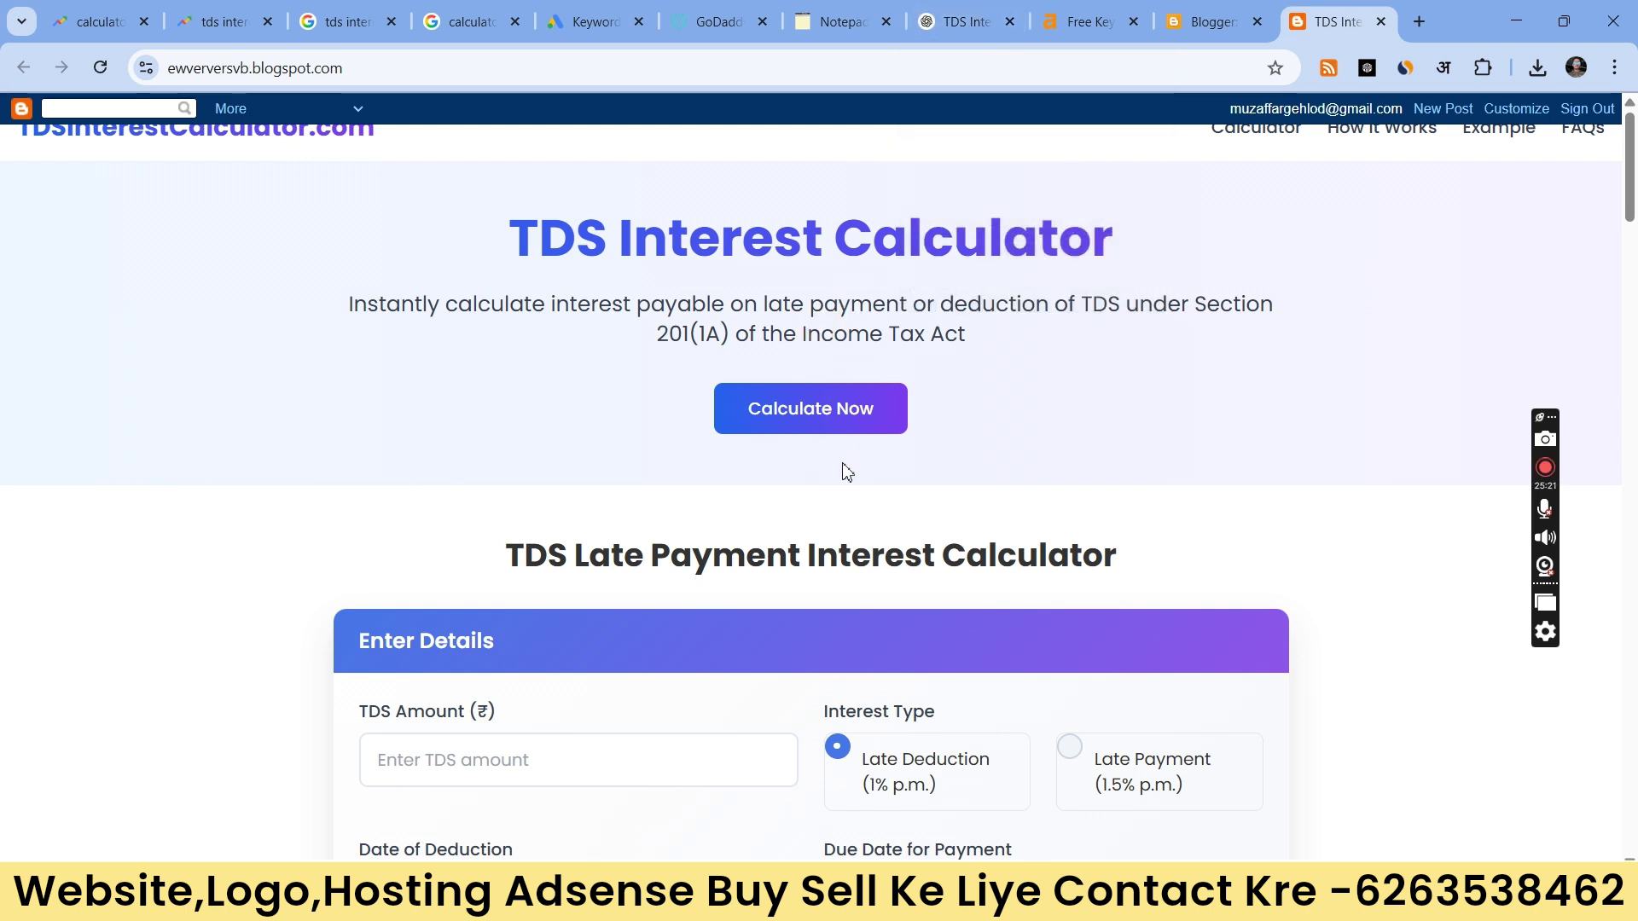
# Step: Send ChatGPT the blog screenshot with the prompt "YE BLOGGER ME HEADER SHOW HO RHA HA ISE HIDE KERNA HA CODE DO"
pyautogui.click(946, 19)
pyautogui.click(644, 737)
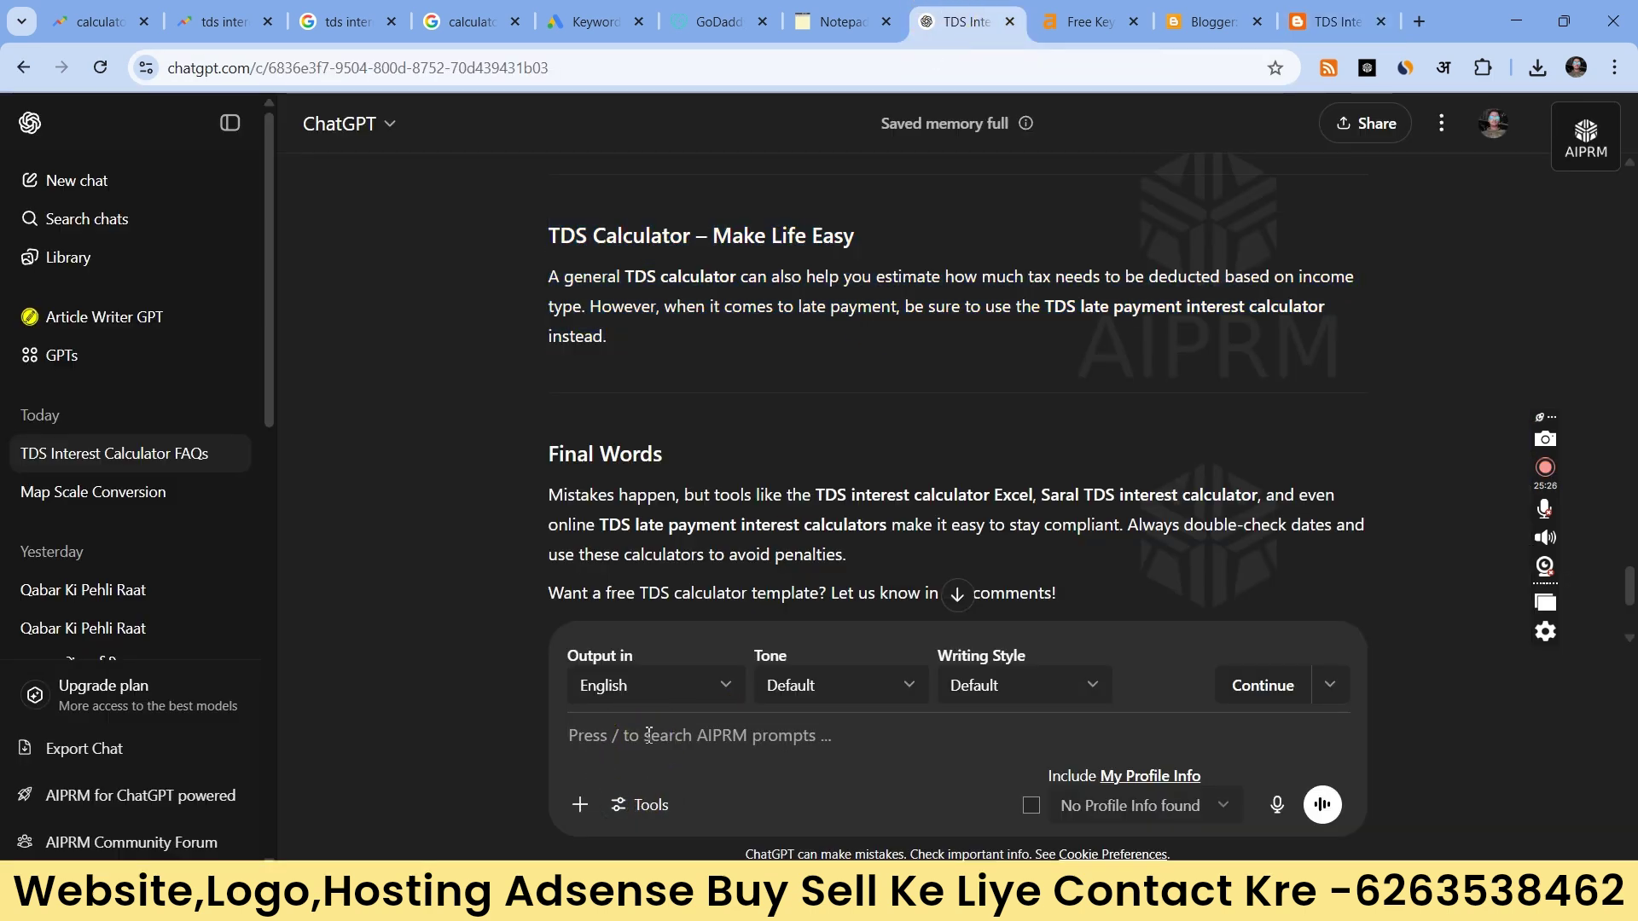
pyautogui.hotkey('ctrl', 'v')
pyautogui.write('Y')
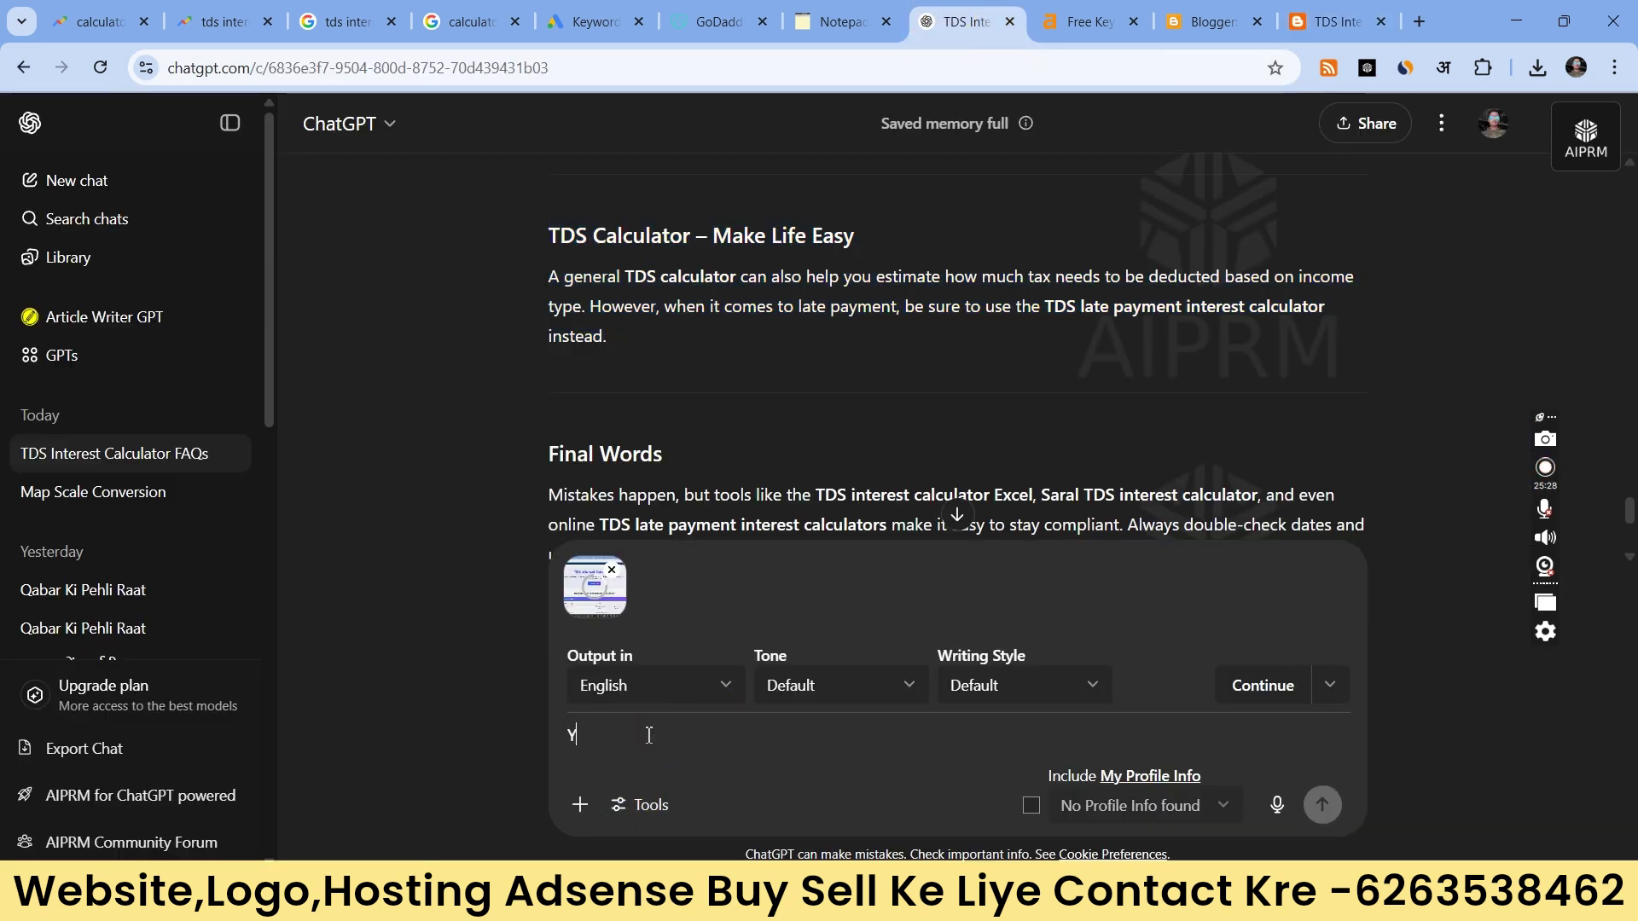
pyautogui.write('E BLOGGE')
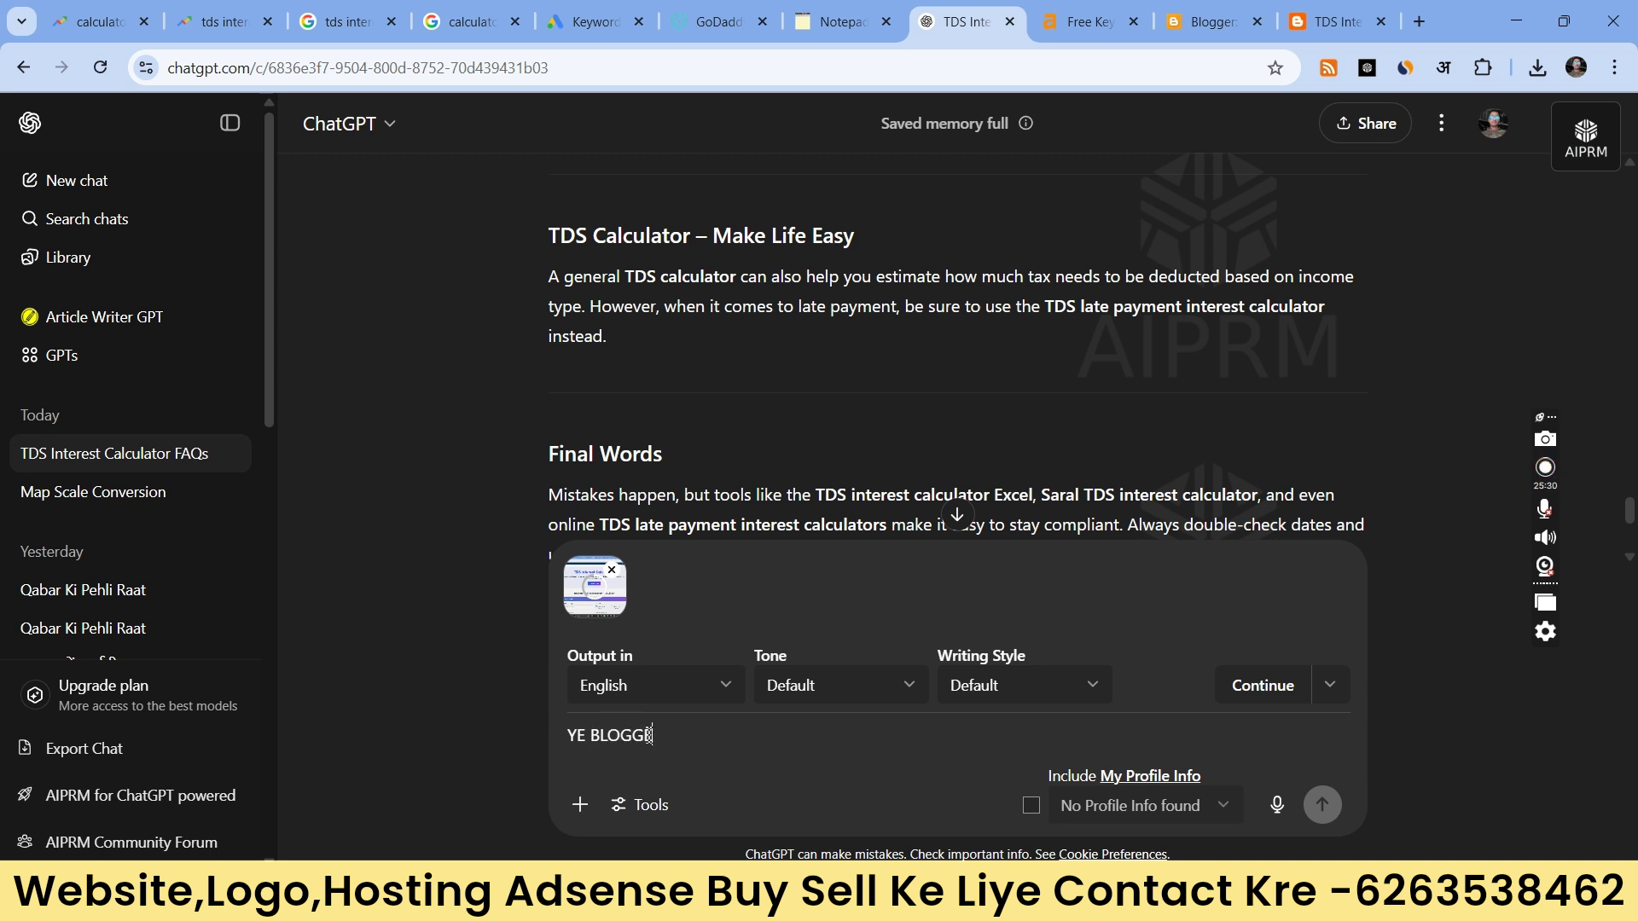
pyautogui.write('R ME HEADER SHOW HO RHA HA ISE HIDE')
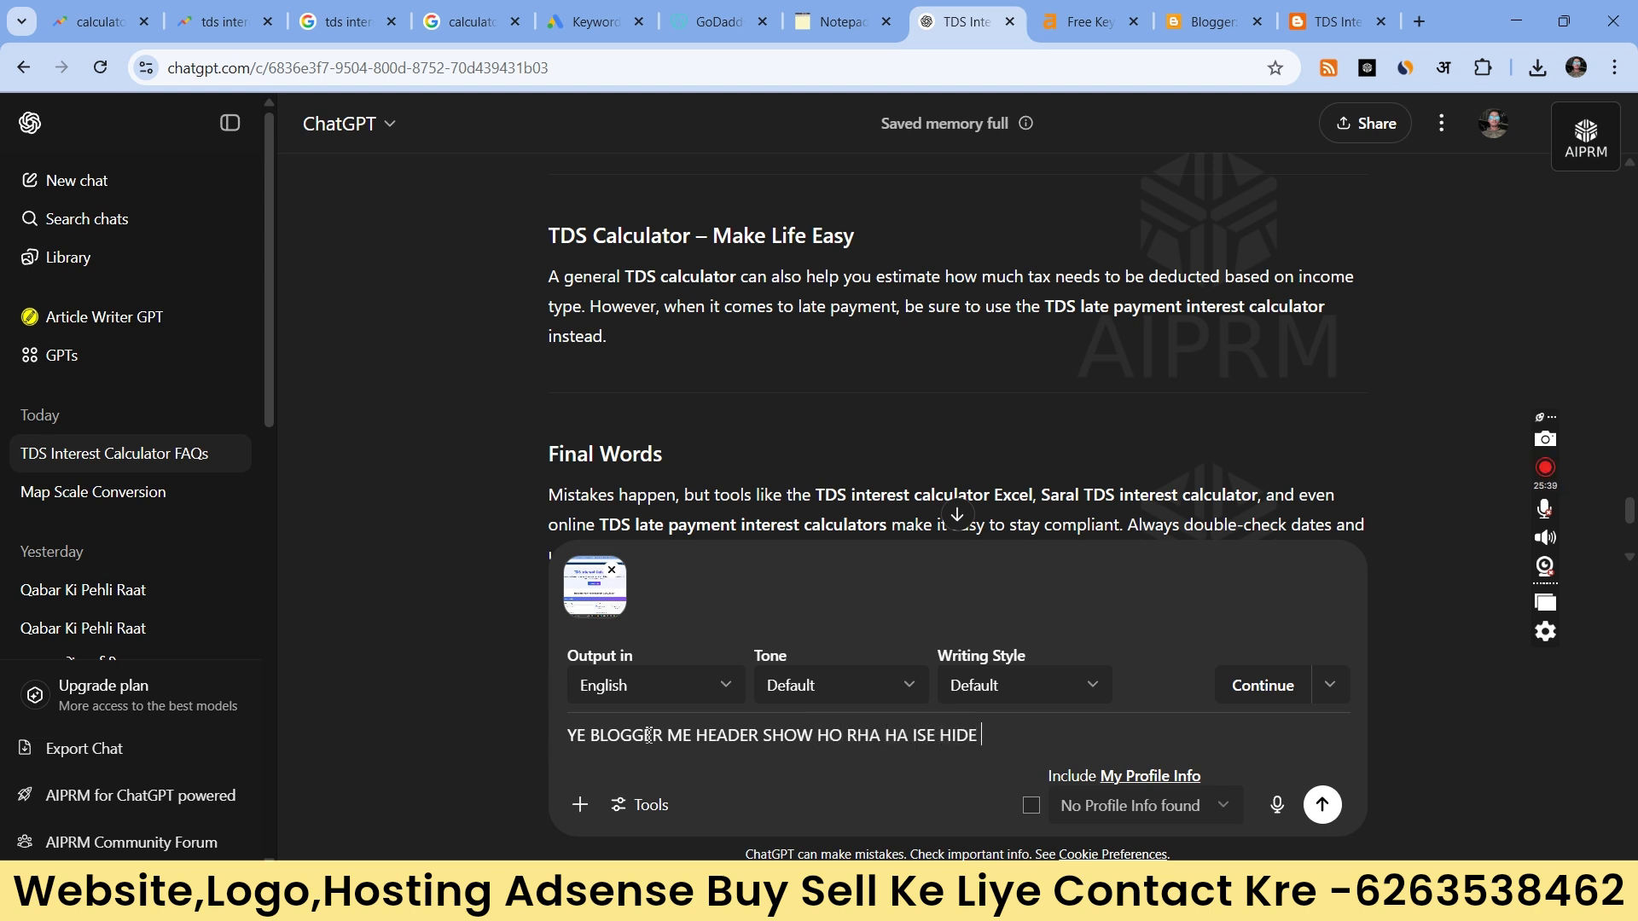
pyautogui.write('RNA H')
pyautogui.write('A CODE DO')
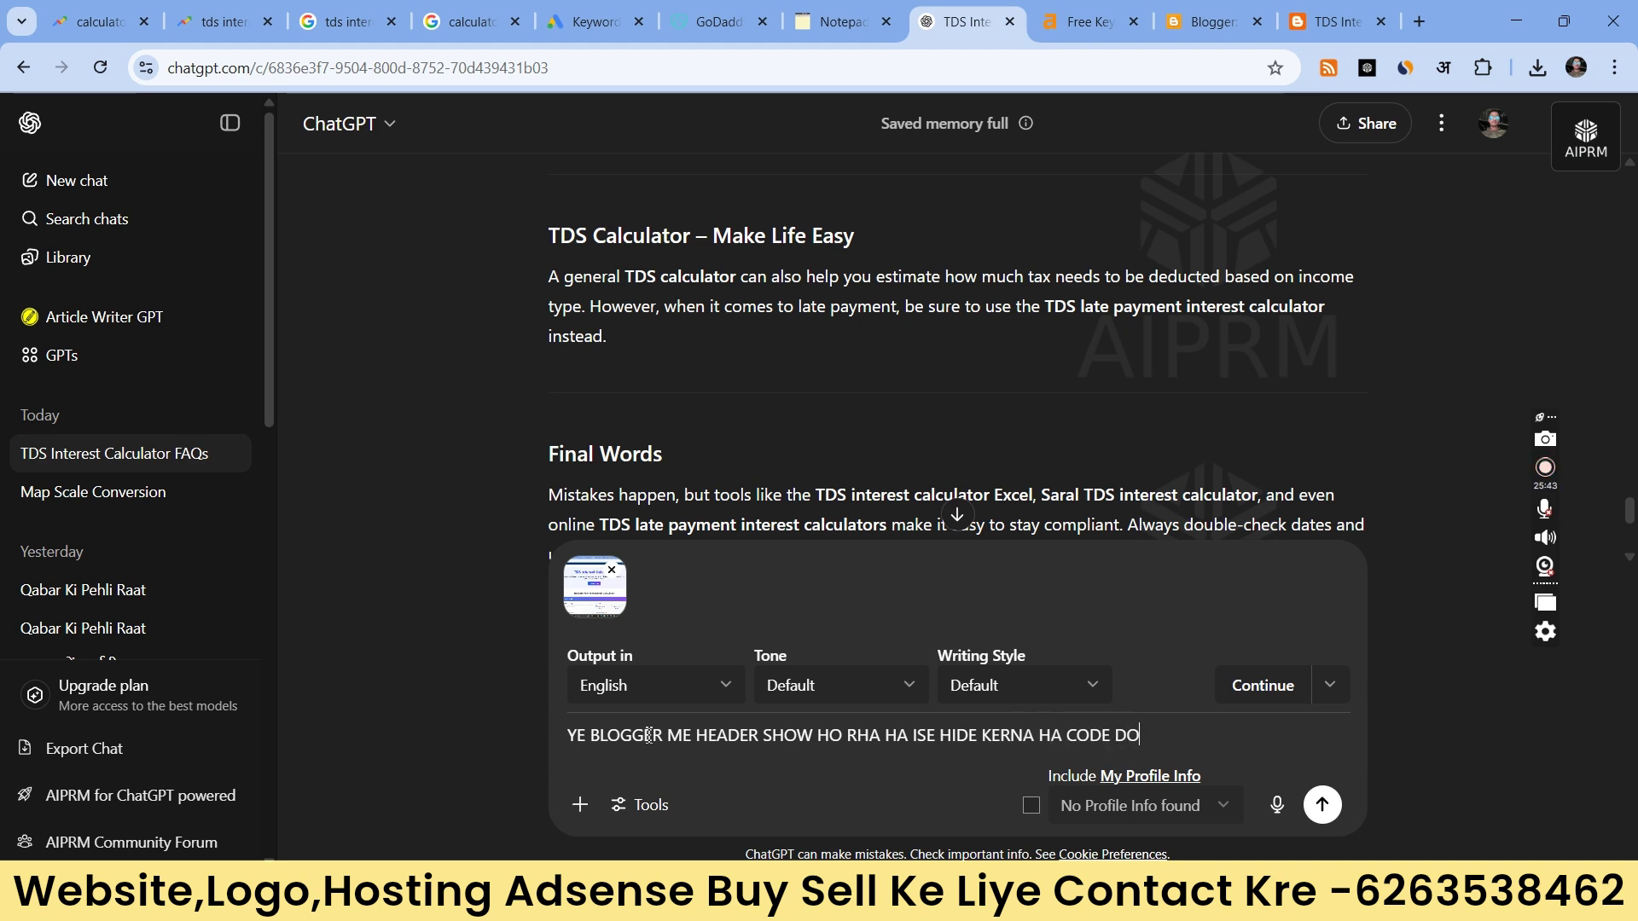
pyautogui.press('Return')
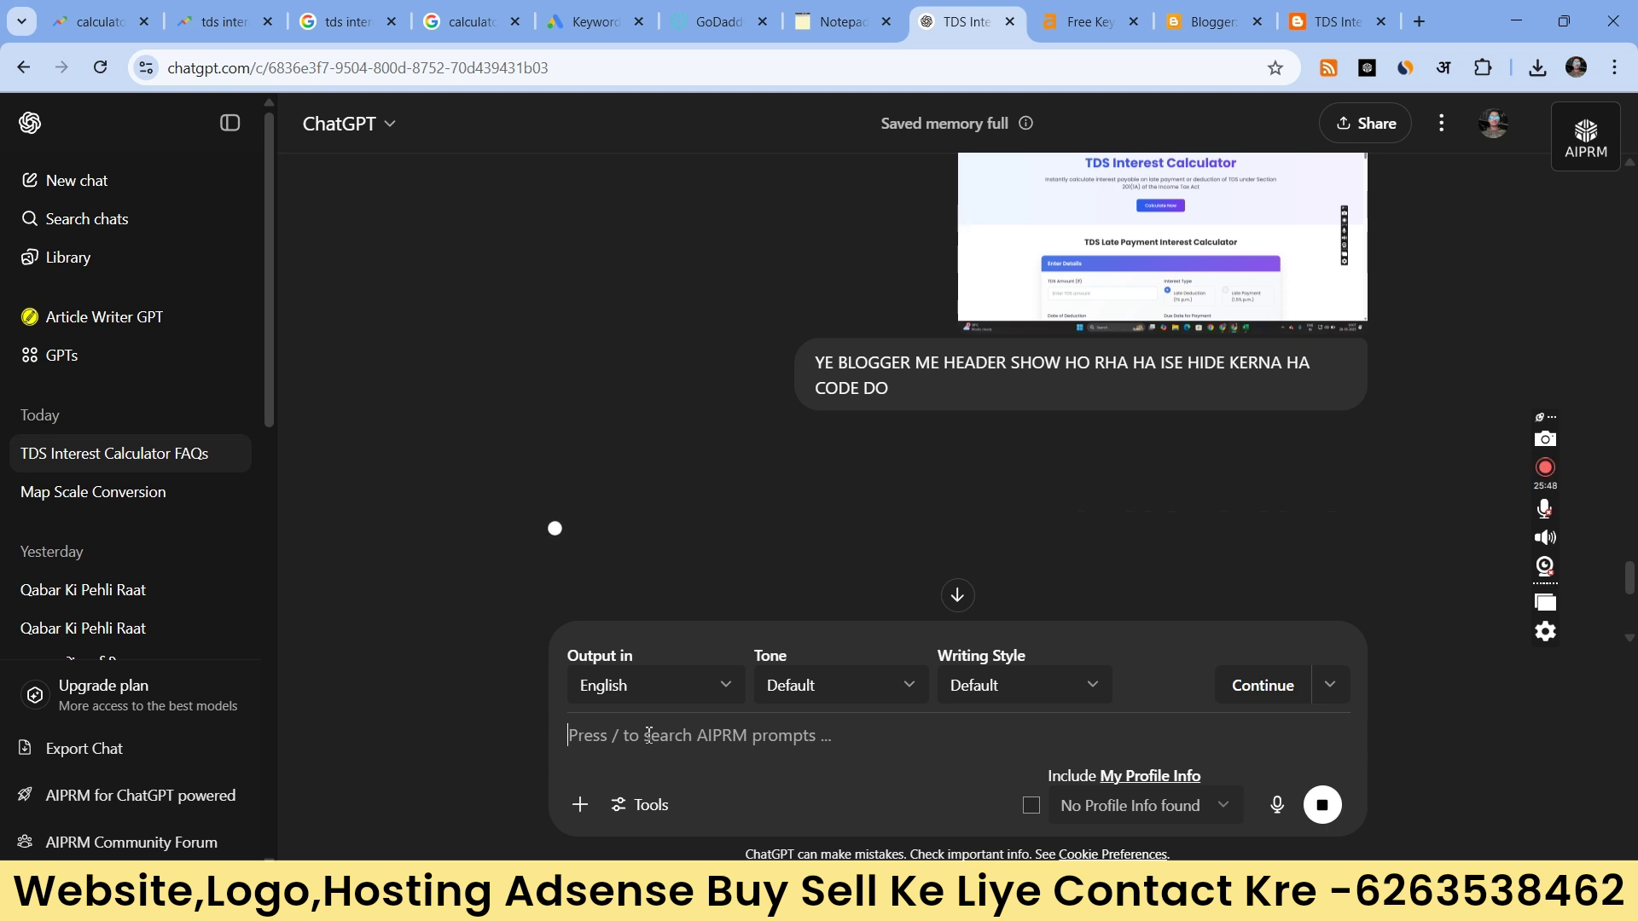
# Step: Copy the style block that hides Blogger's default navbar from ChatGPT's answer and check the rest of the reply
pyautogui.scroll(-3, 676, 589)
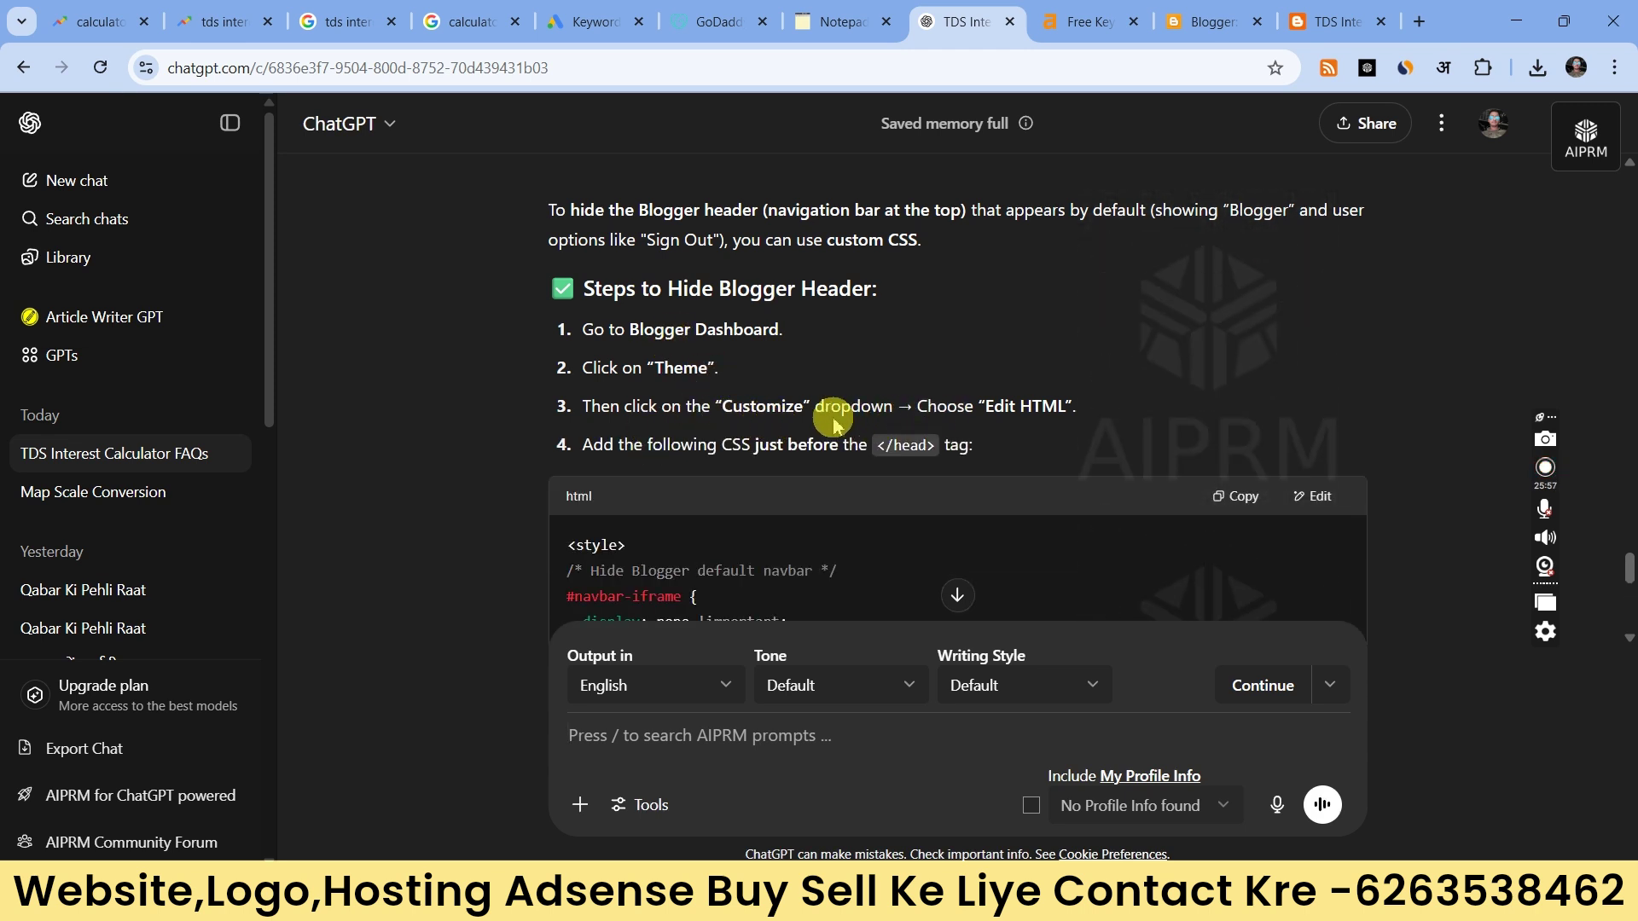
pyautogui.scroll(-1, 810, 443)
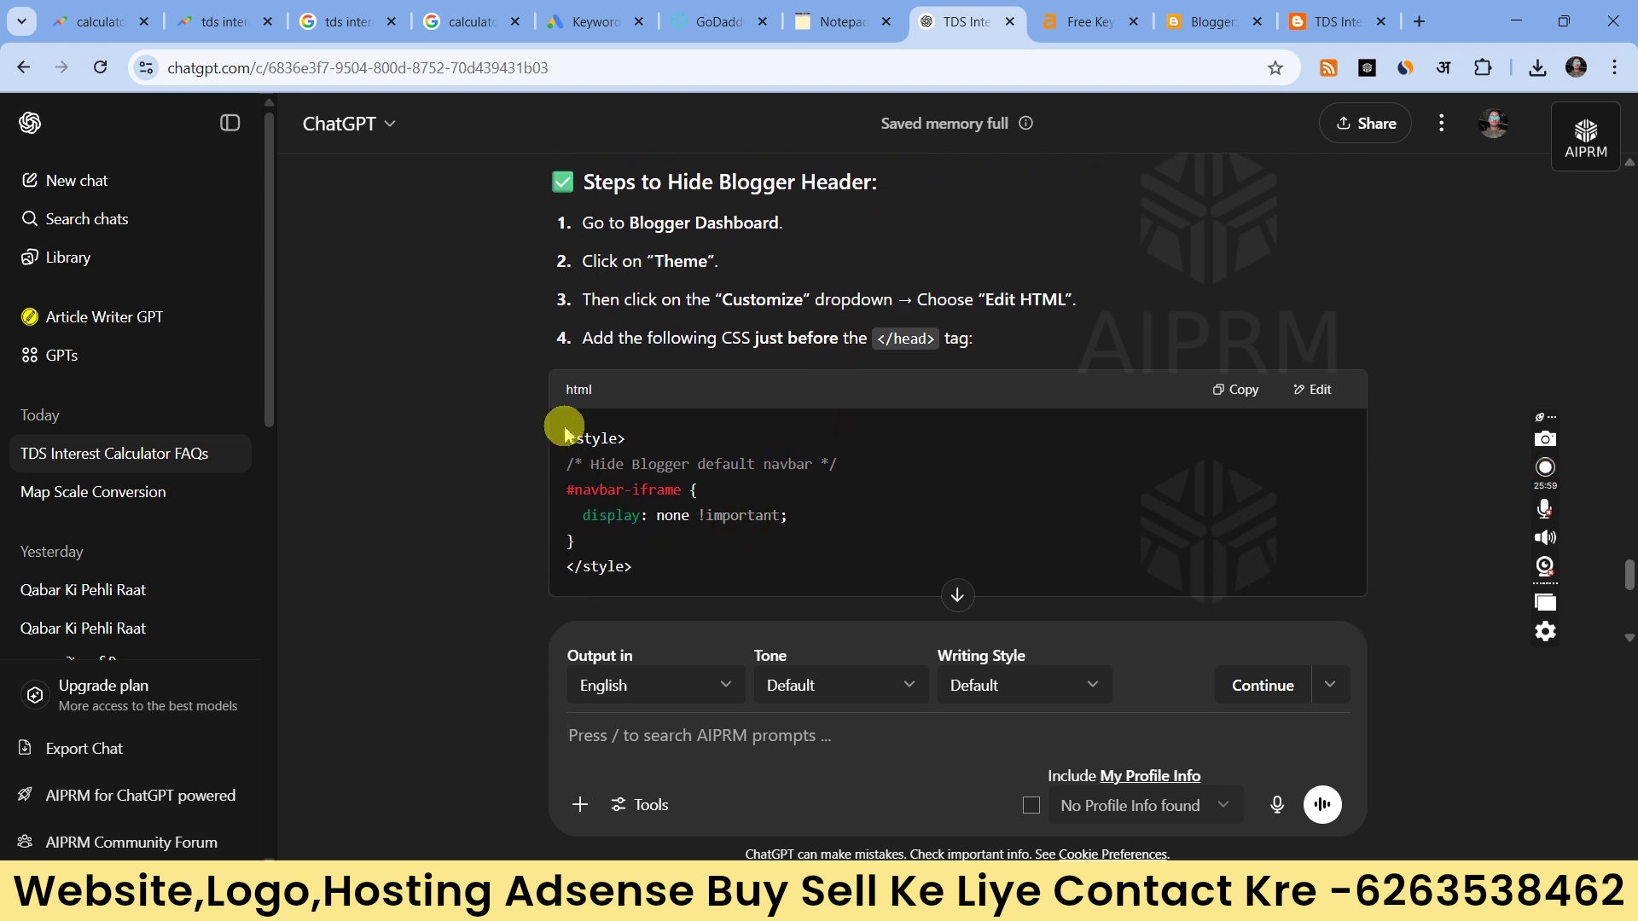
pyautogui.moveTo(566, 435); pyautogui.dragTo(710, 537)
pyautogui.hotkey('ctrl', 'c')
pyautogui.rightClick(709, 536)
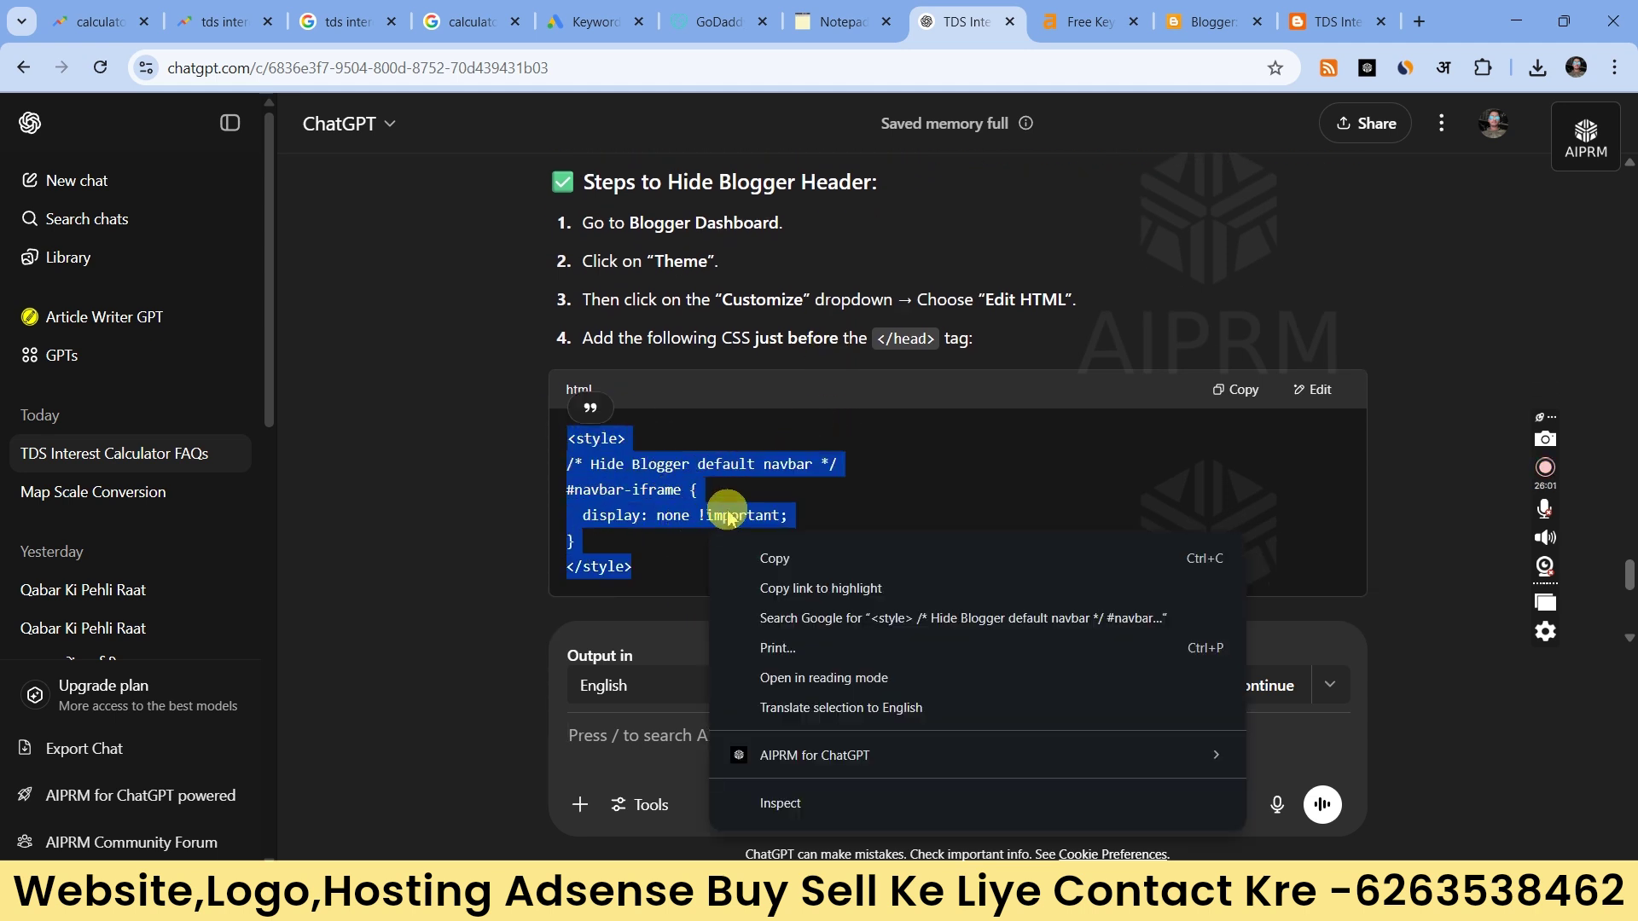
pyautogui.click(762, 560)
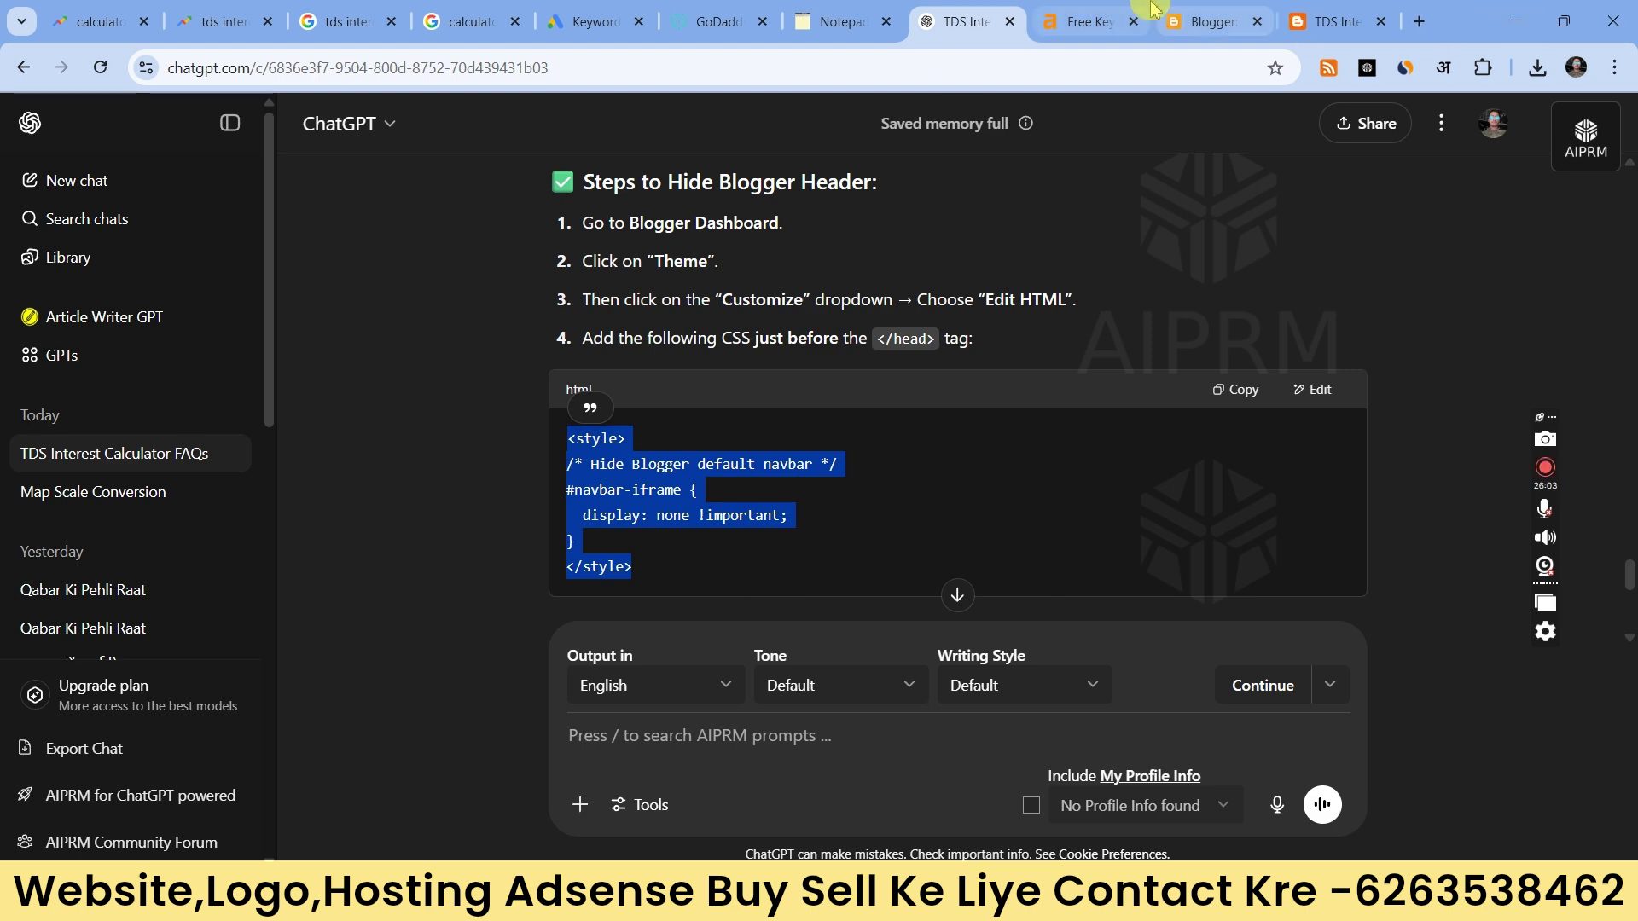
pyautogui.scroll(-7, 822, 509)
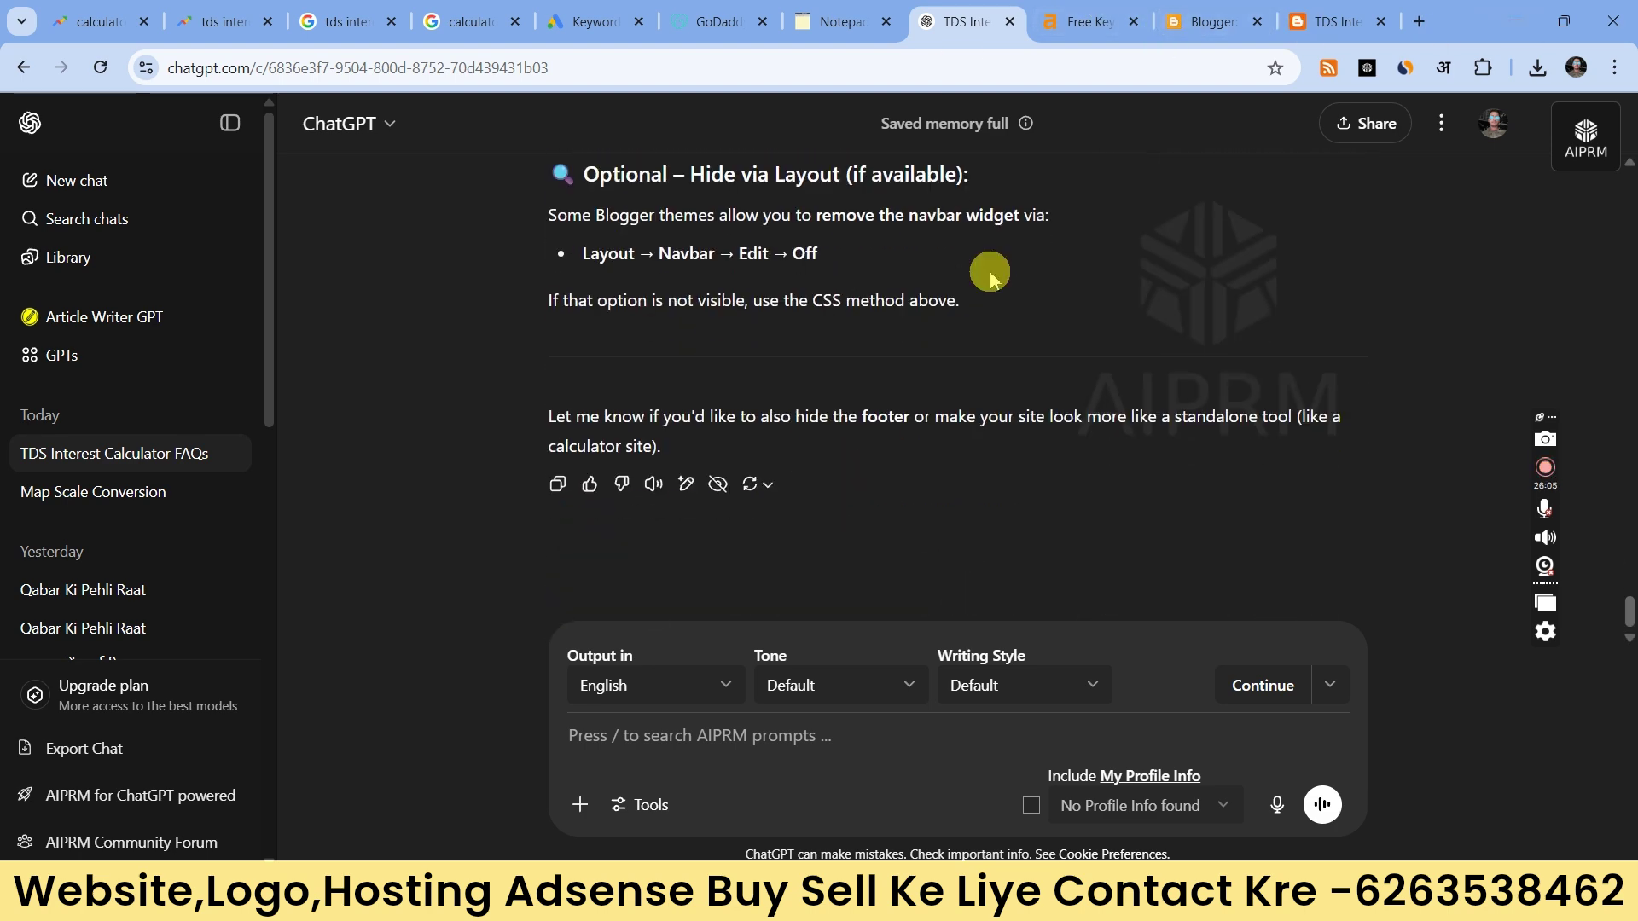
# Step: Insert the copied navbar-hiding style block directly below the opening head tag of the Blogger theme's HTML and save it
pyautogui.click(1211, 22)
pyautogui.click(475, 335)
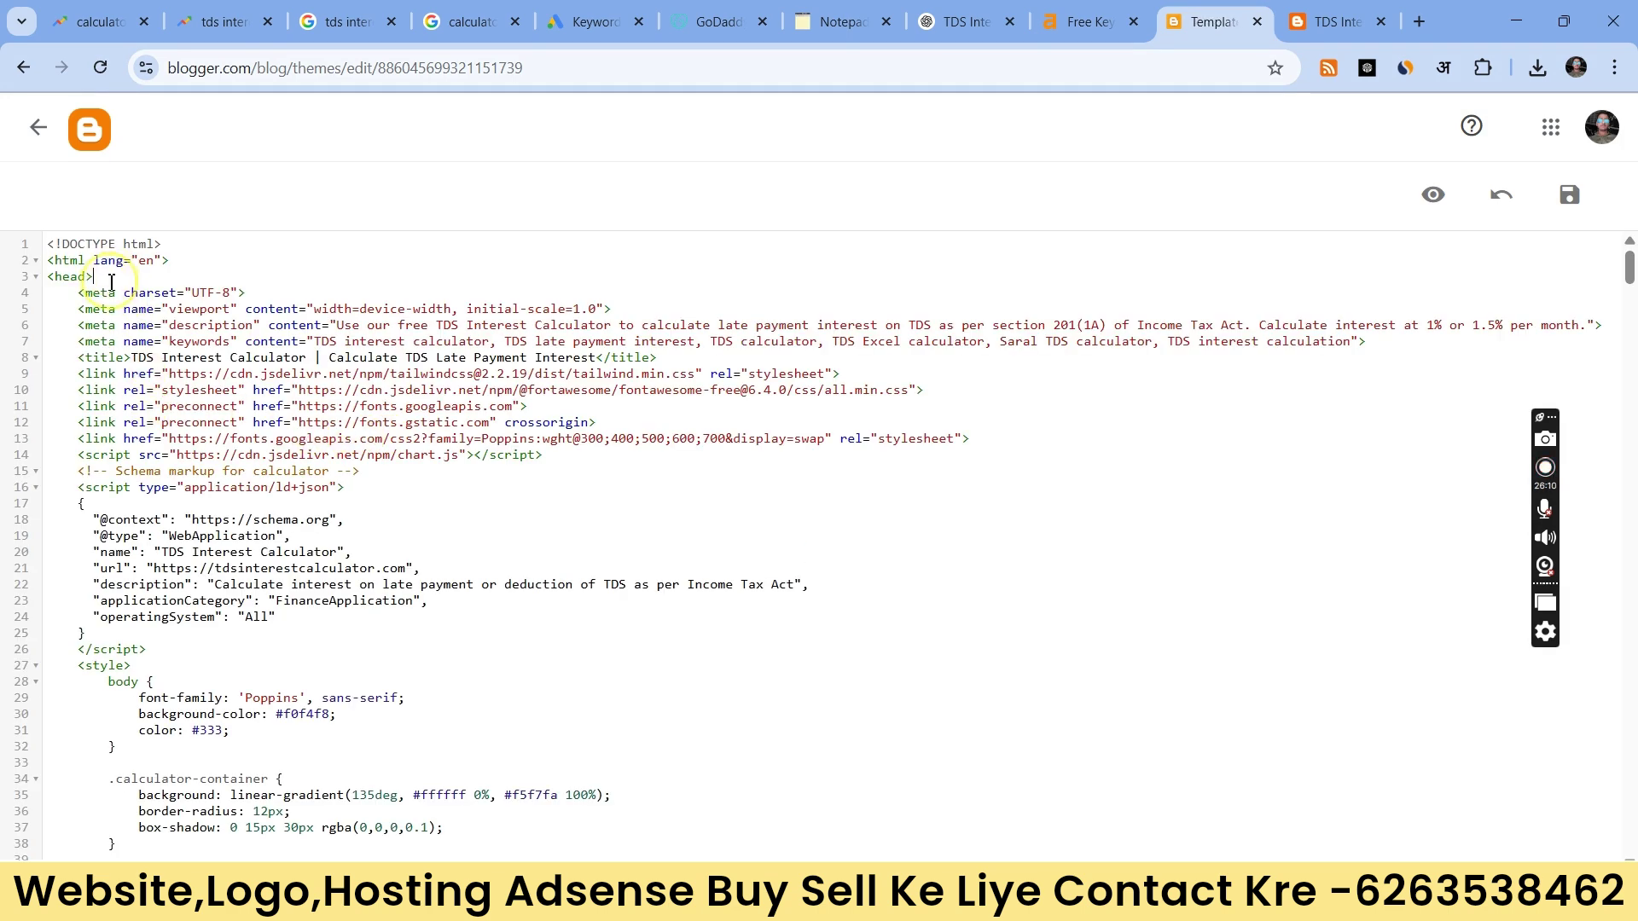
pyautogui.click(130, 271)
pyautogui.press('Return')
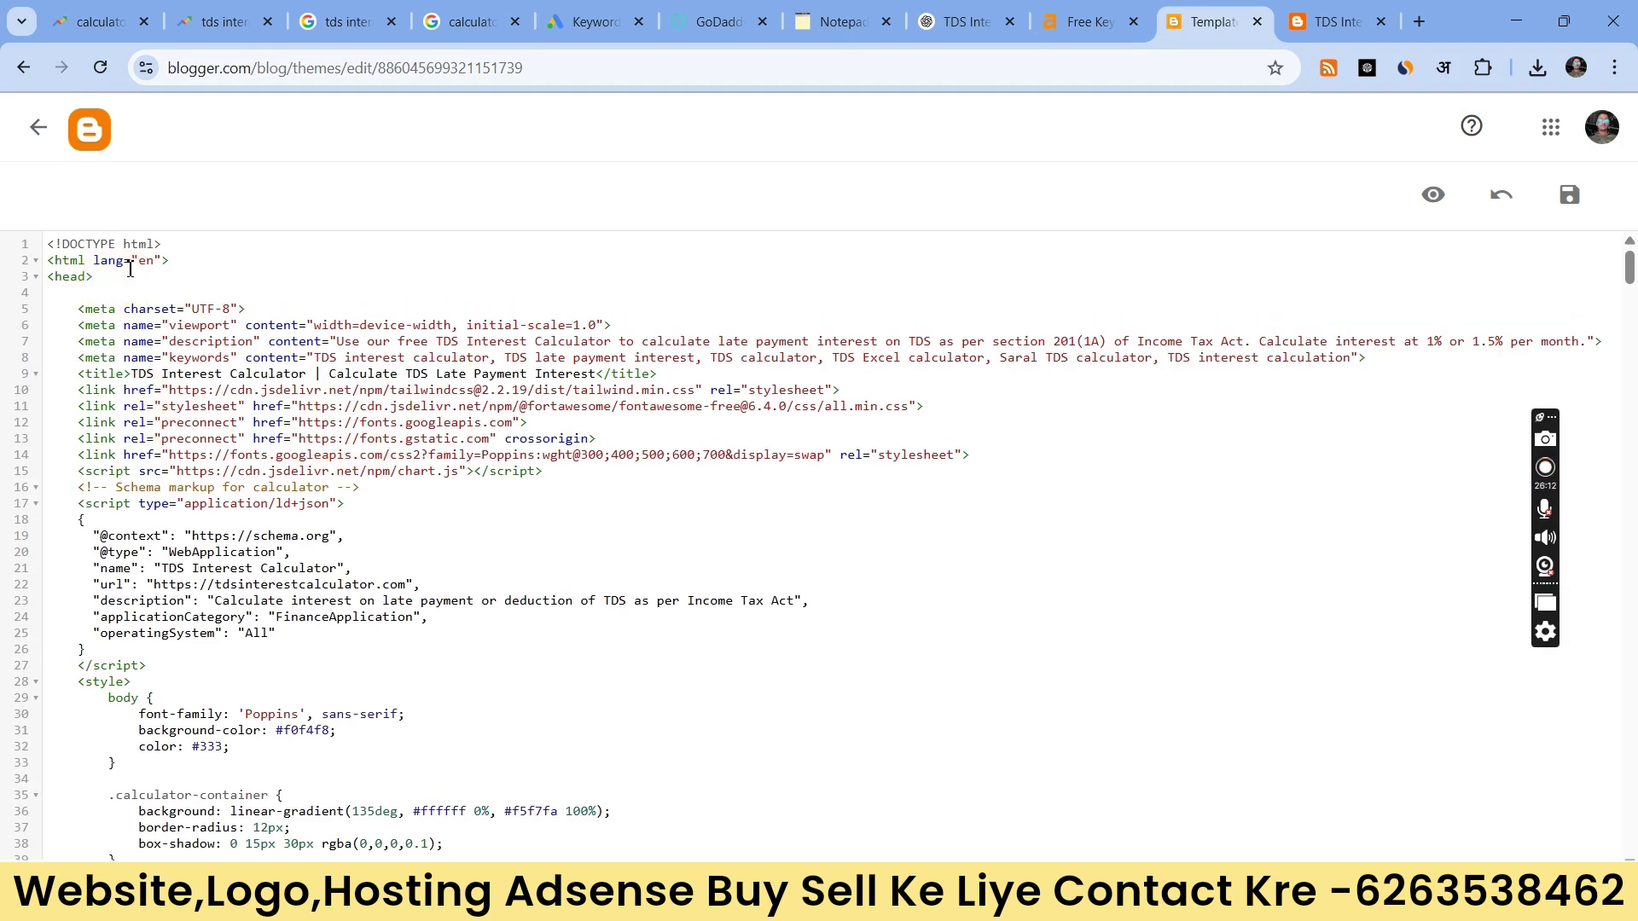
pyautogui.hotkey('ctrl', 'v')
pyautogui.click(1568, 198)
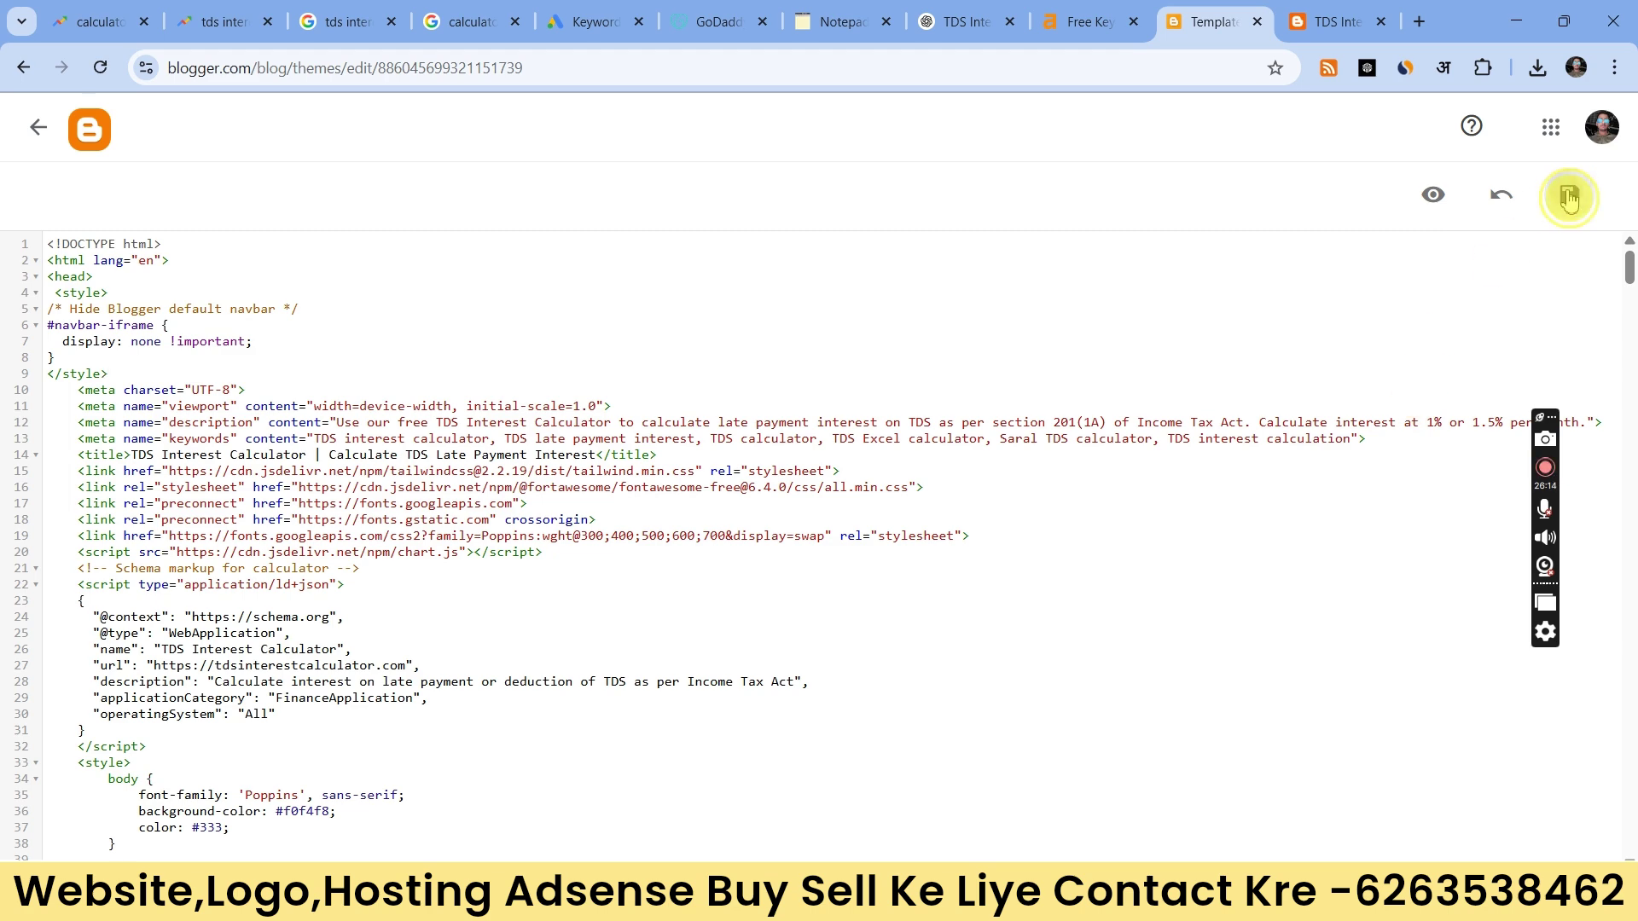
# Step: Reload the published blog and review its header, article sections, Frequently Asked Questions and footer
pyautogui.click(1336, 14)
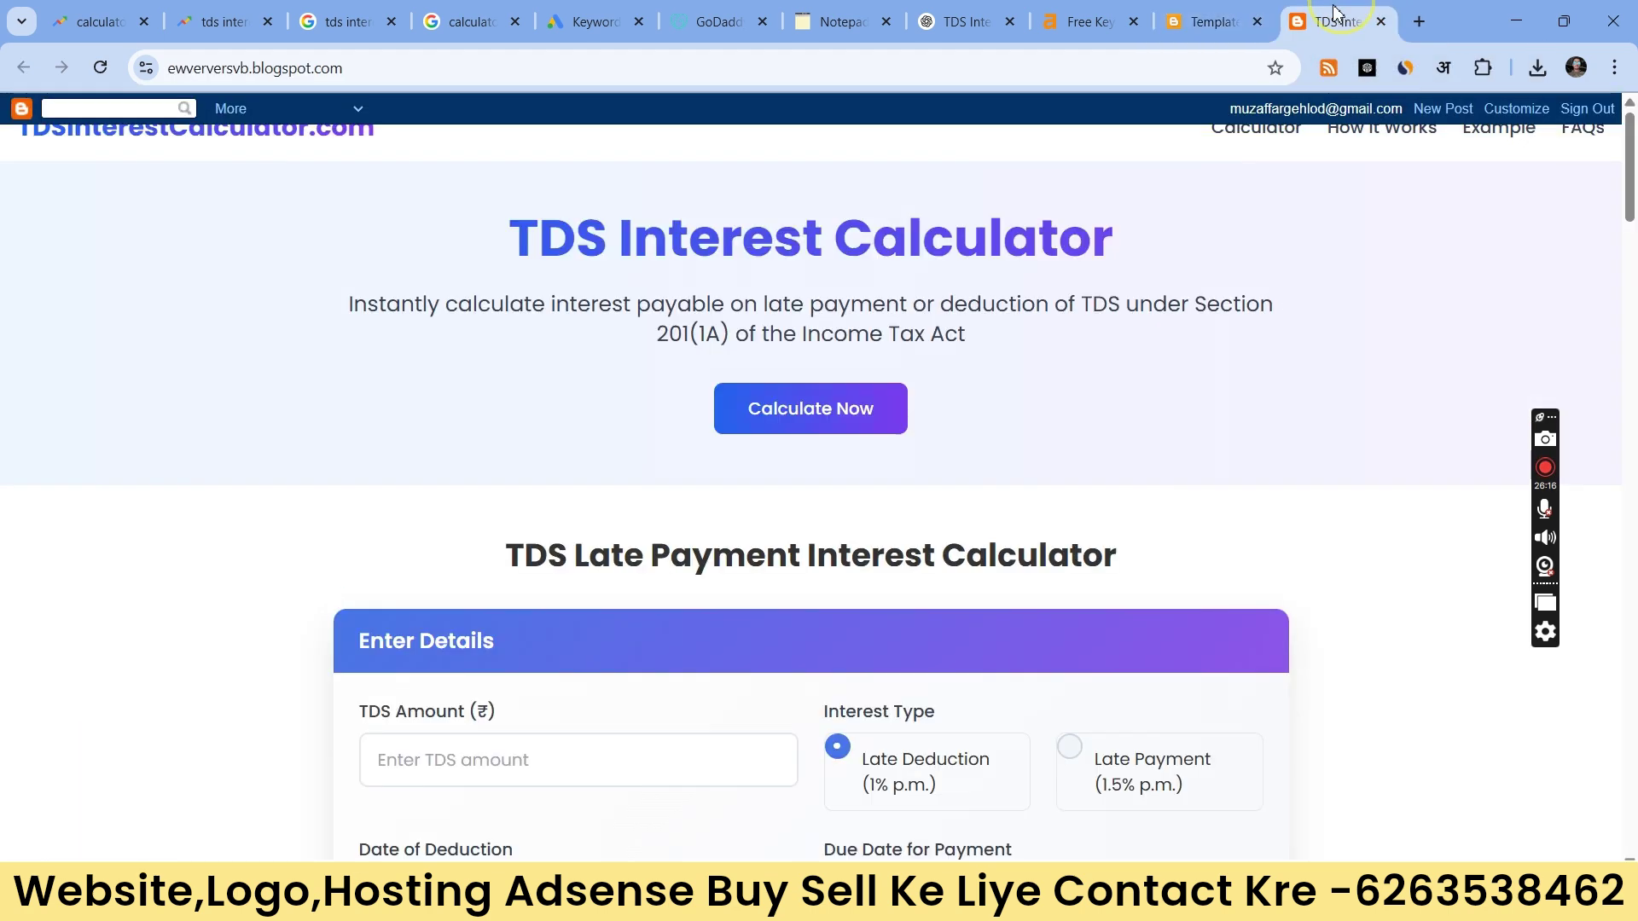
pyautogui.click(100, 67)
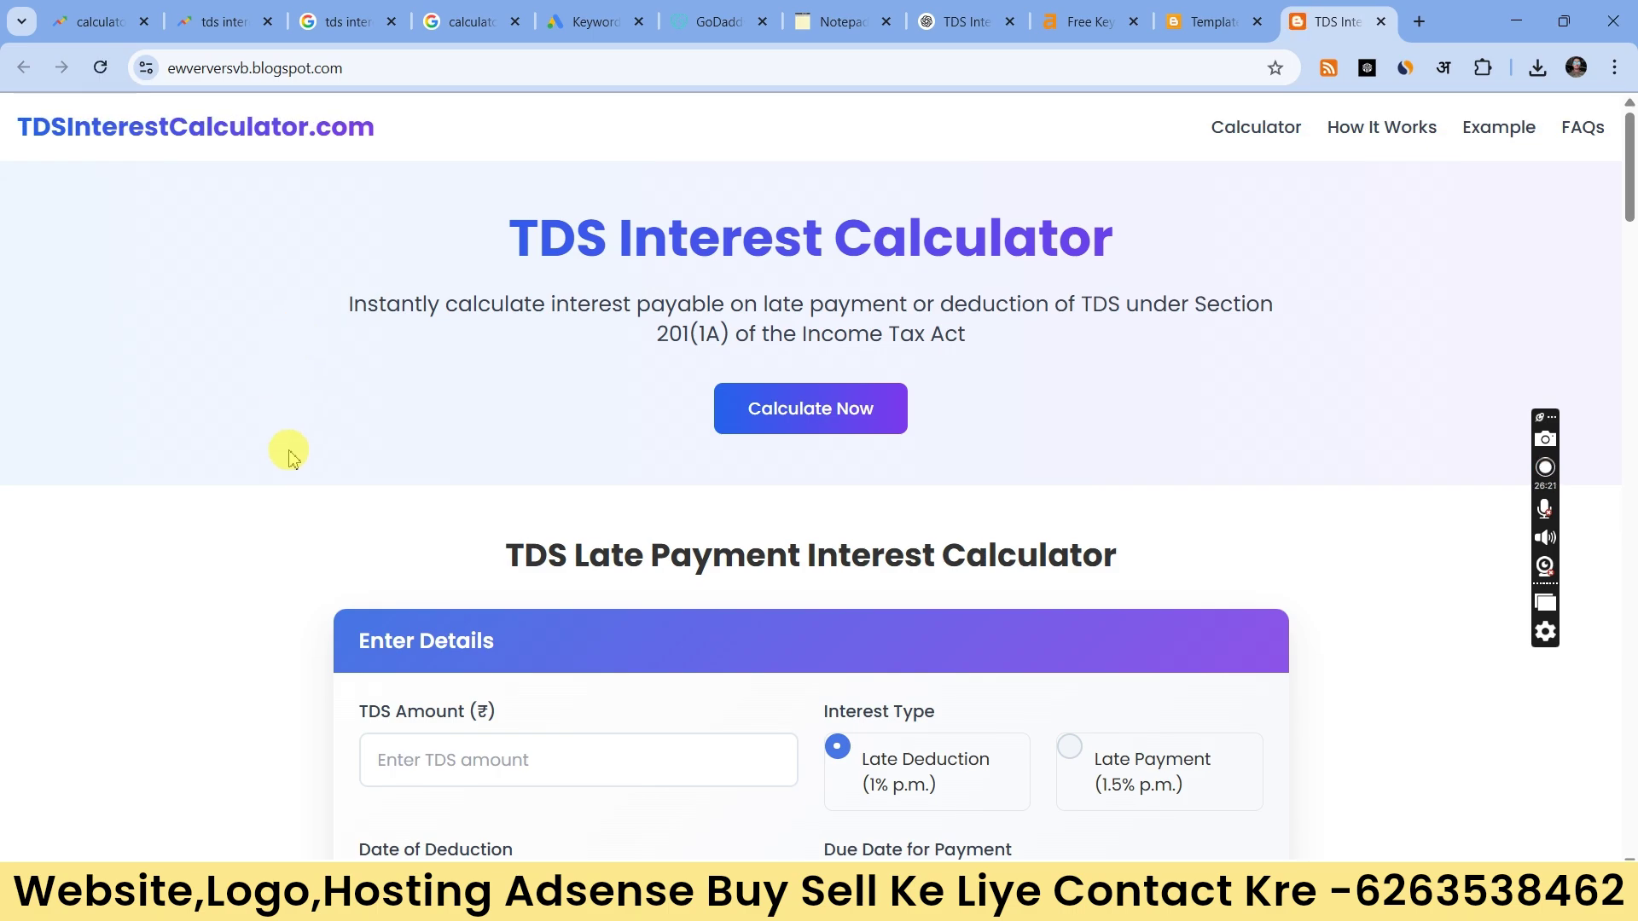
pyautogui.scroll(-20, 288, 456)
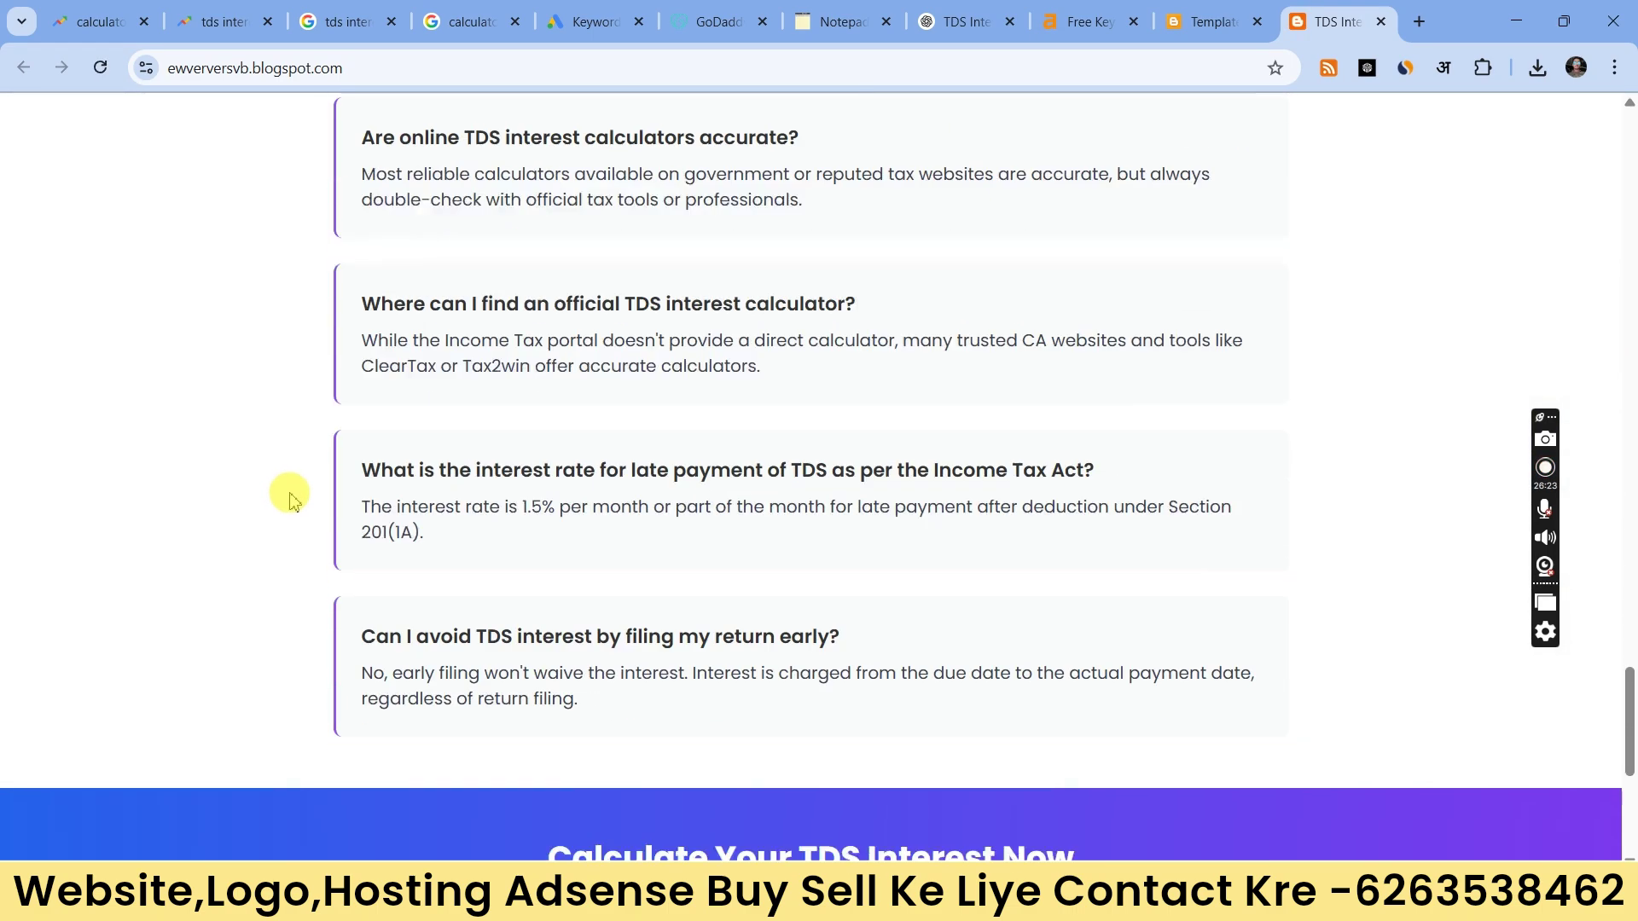
pyautogui.scroll(-6, 290, 495)
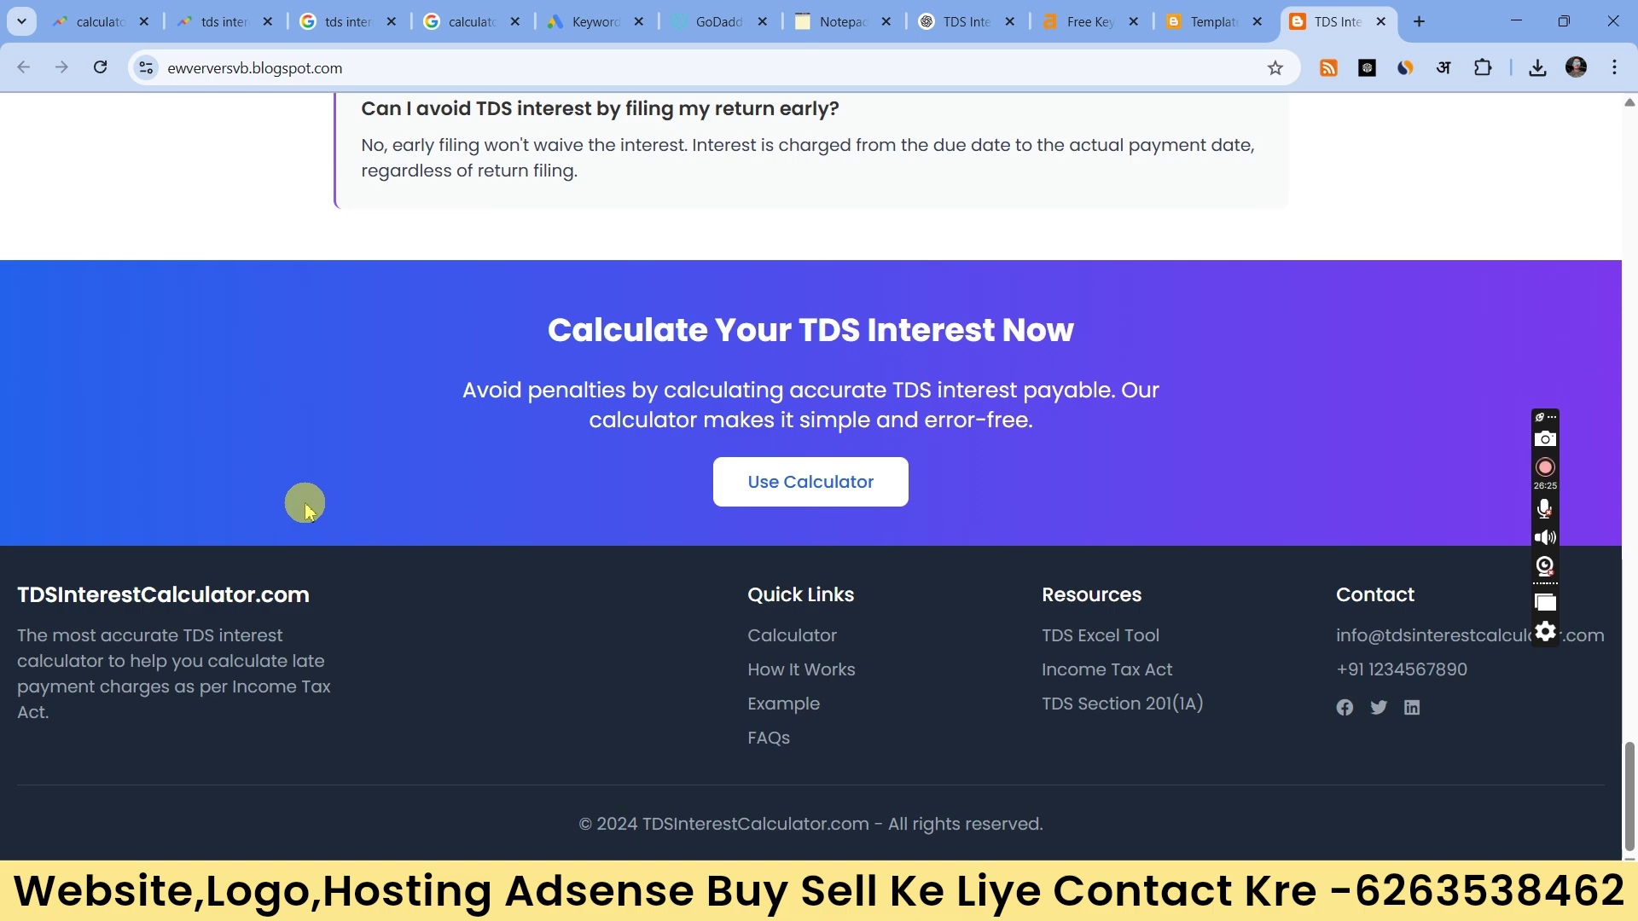
pyautogui.scroll(12, 305, 507)
pyautogui.click(187, 86)
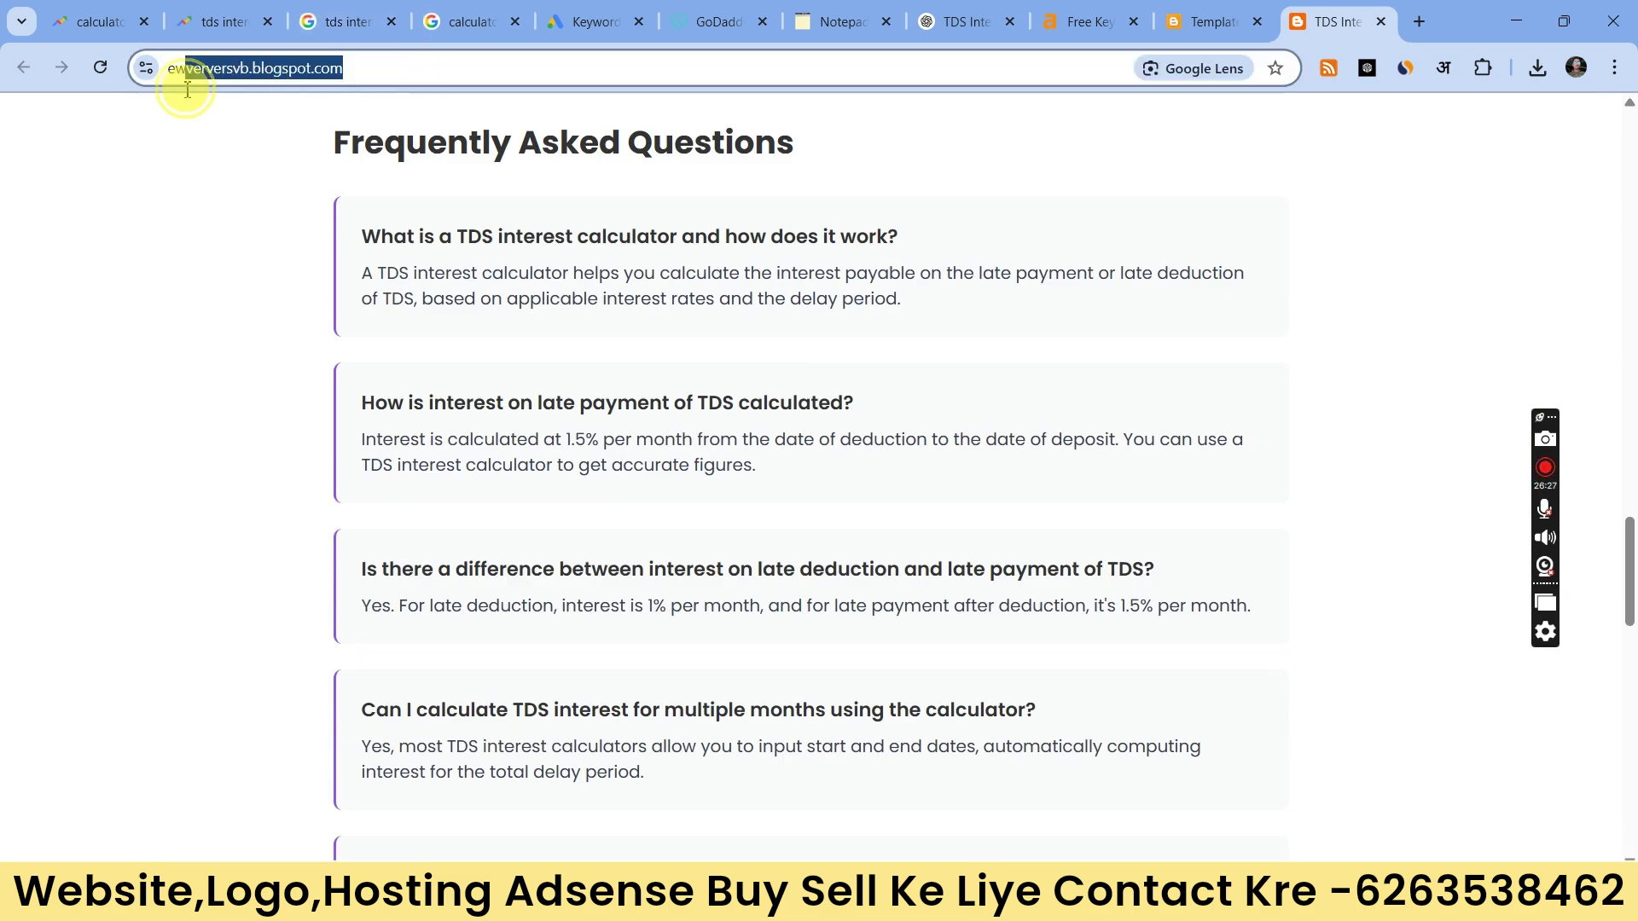
pyautogui.scroll(9, 563, 307)
pyautogui.scroll(-2, 540, 329)
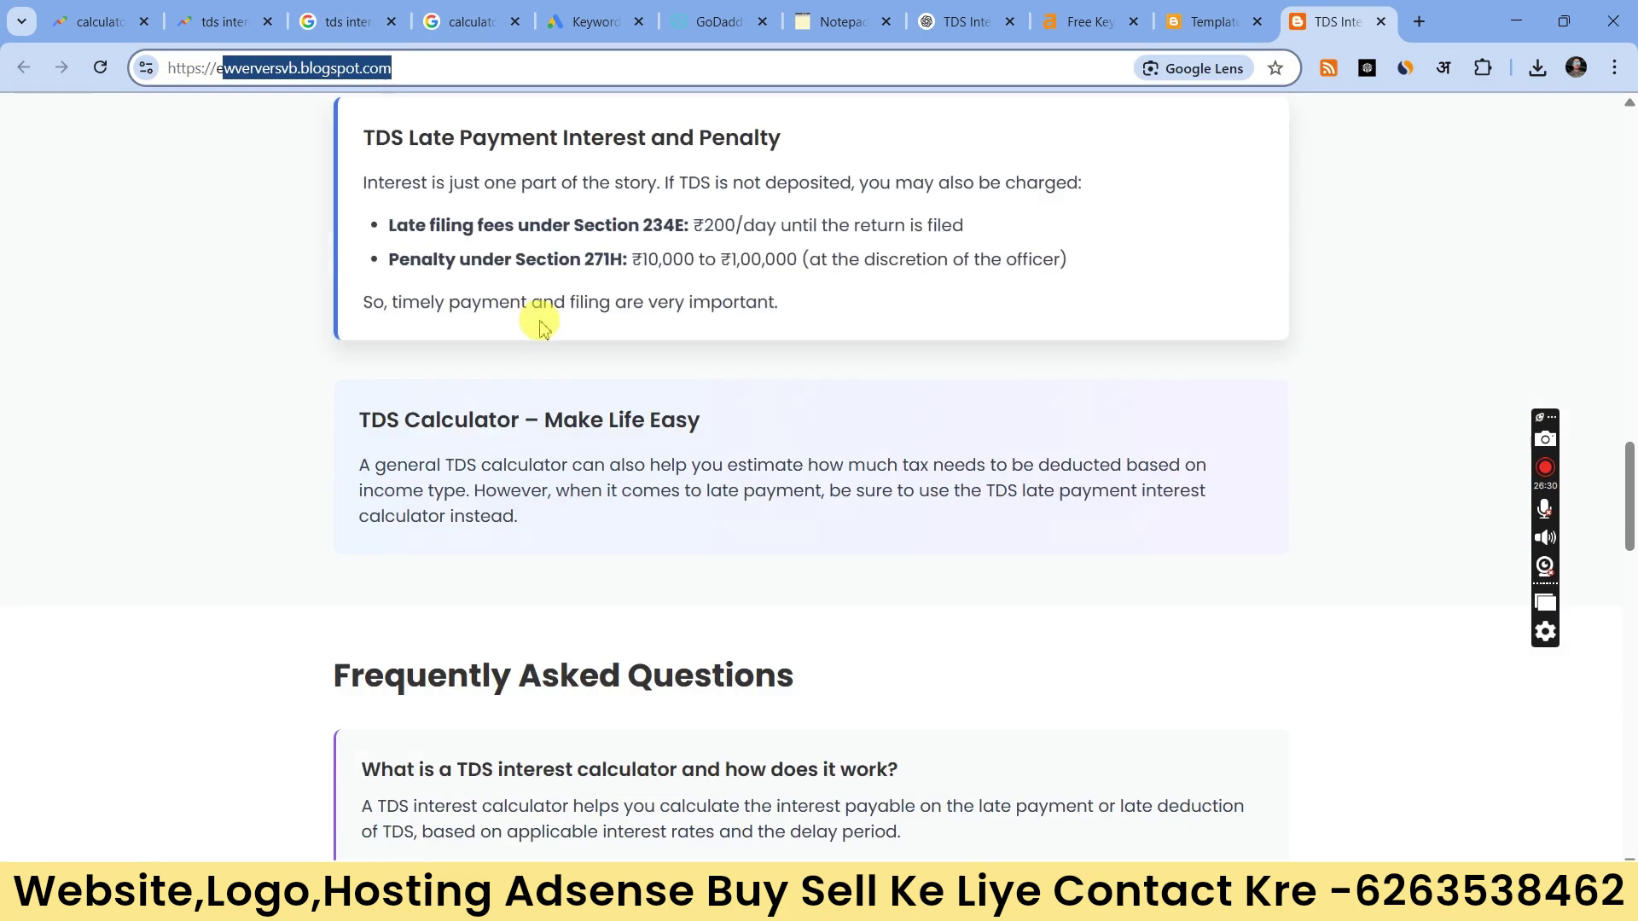
pyautogui.scroll(-6, 546, 324)
pyautogui.scroll(2, 460, 309)
pyautogui.moveTo(302, 351); pyautogui.dragTo(858, 356)
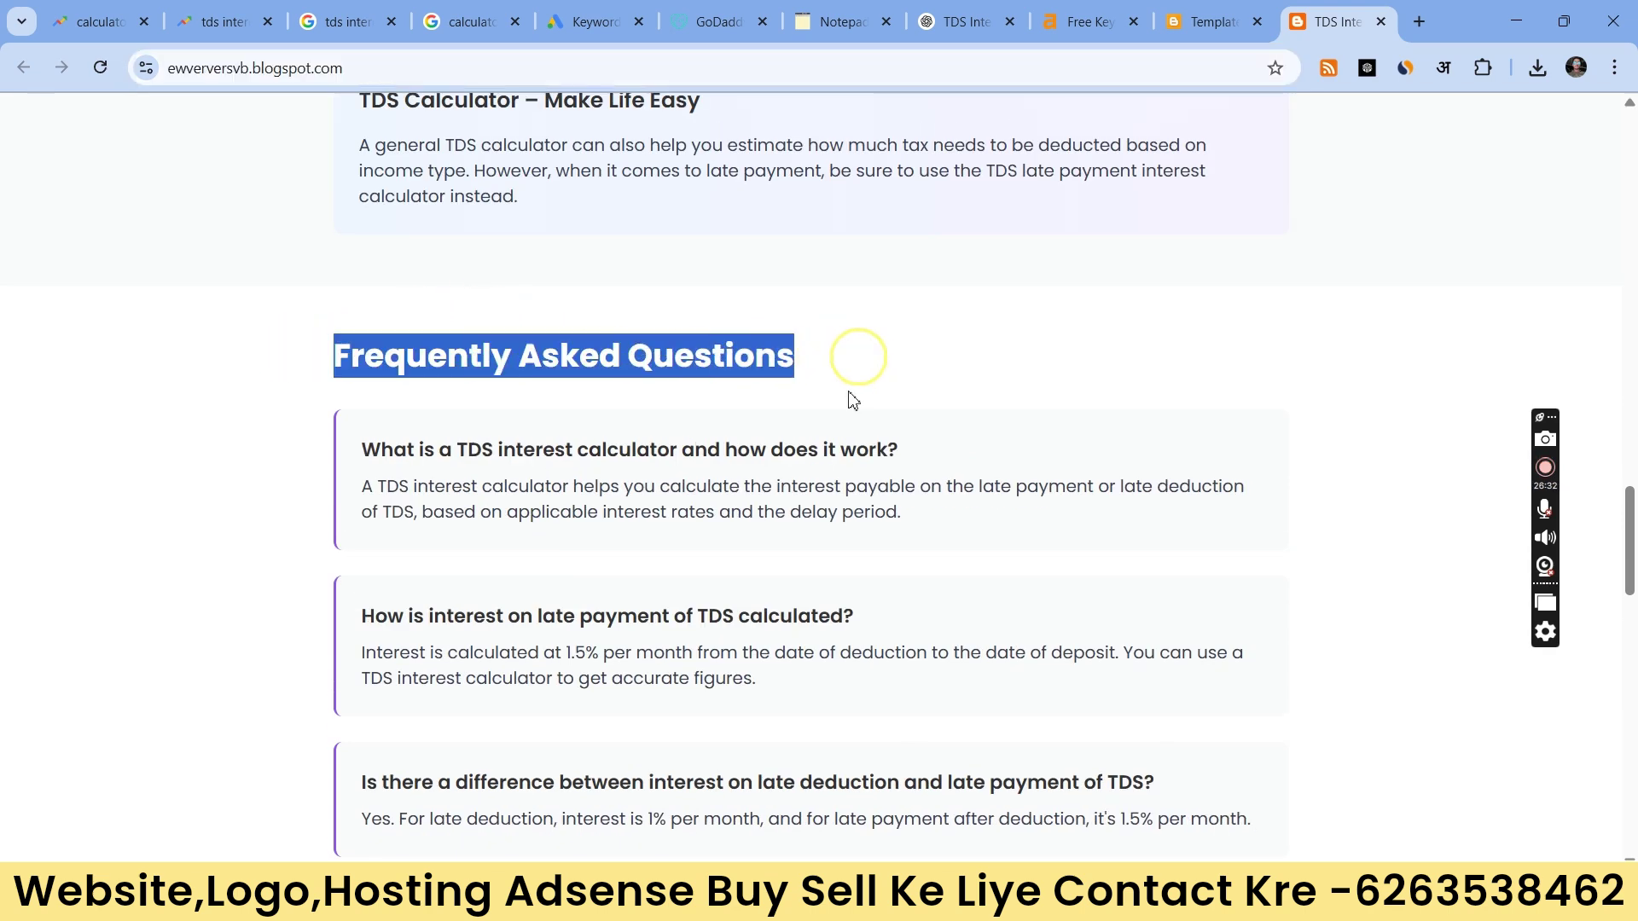
pyautogui.scroll(-7, 530, 512)
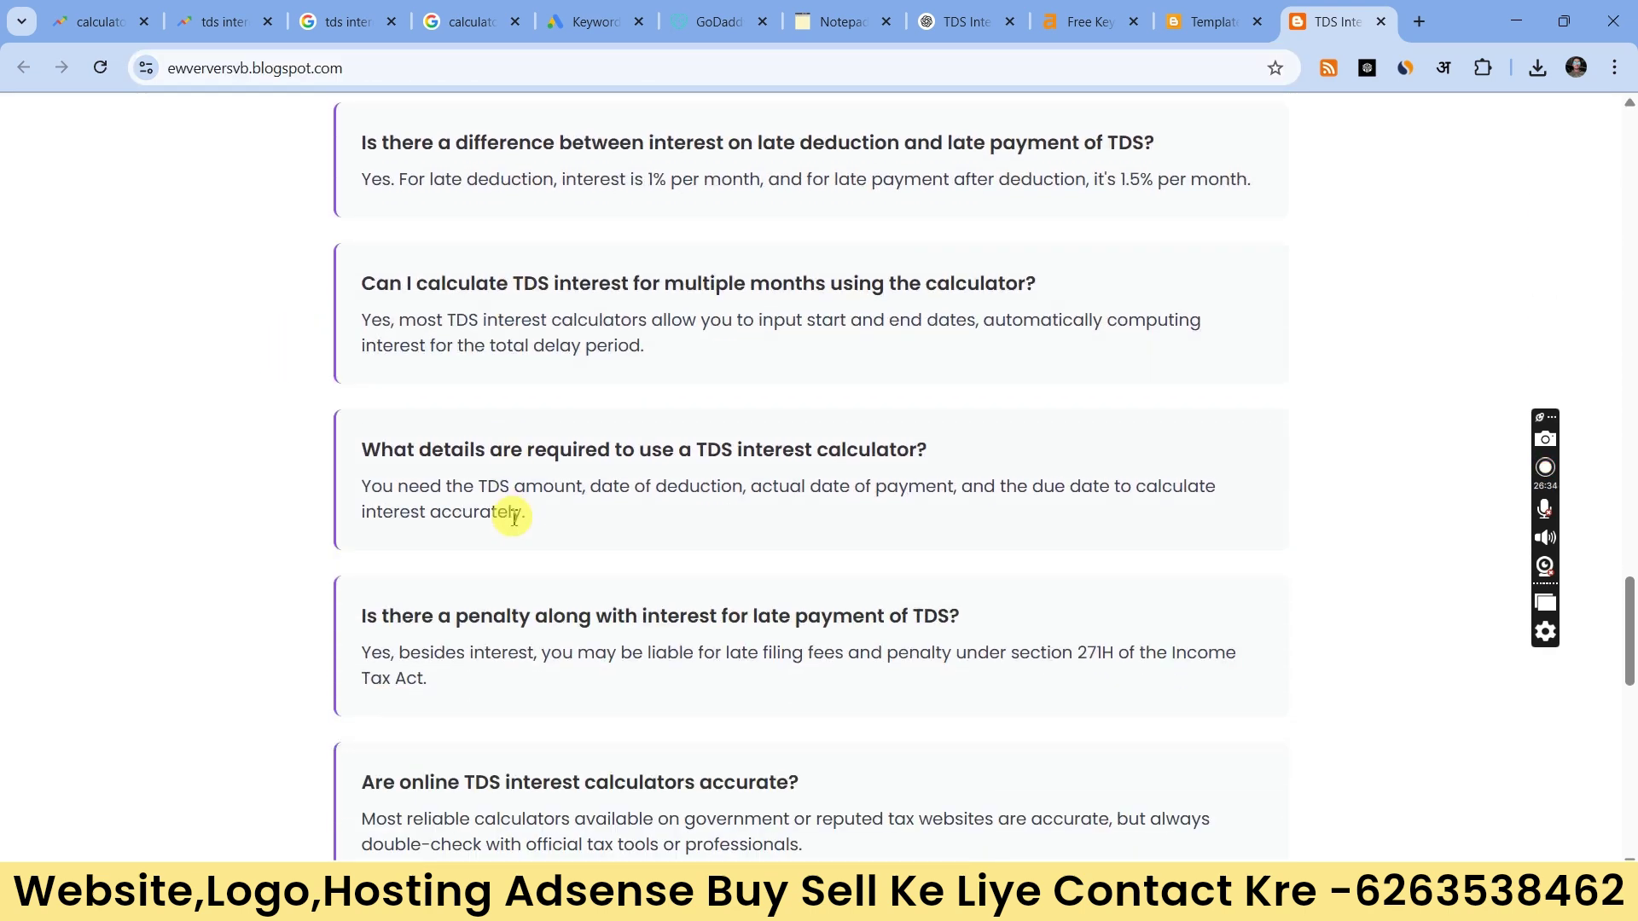
pyautogui.scroll(-10, 508, 523)
pyautogui.scroll(10, 516, 535)
pyautogui.scroll(20, 524, 529)
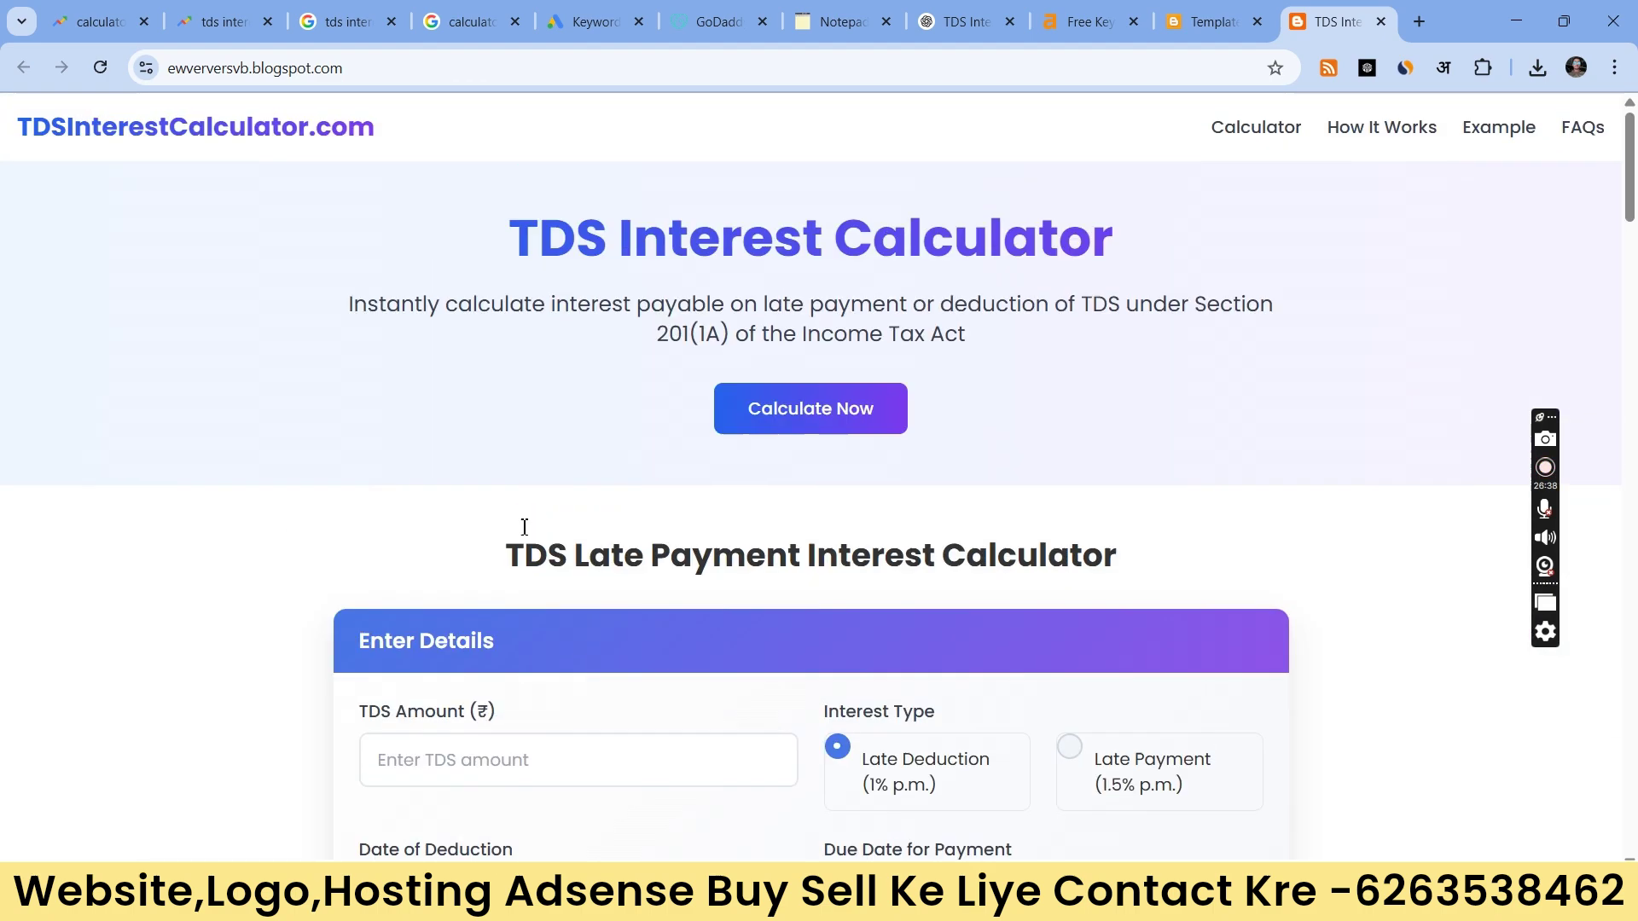
# Step: Enter a TDS amount of 100000 and a date of deduction of 20-04-2020 in the blog's calculator
pyautogui.scroll(-5, 530, 530)
pyautogui.click(513, 322)
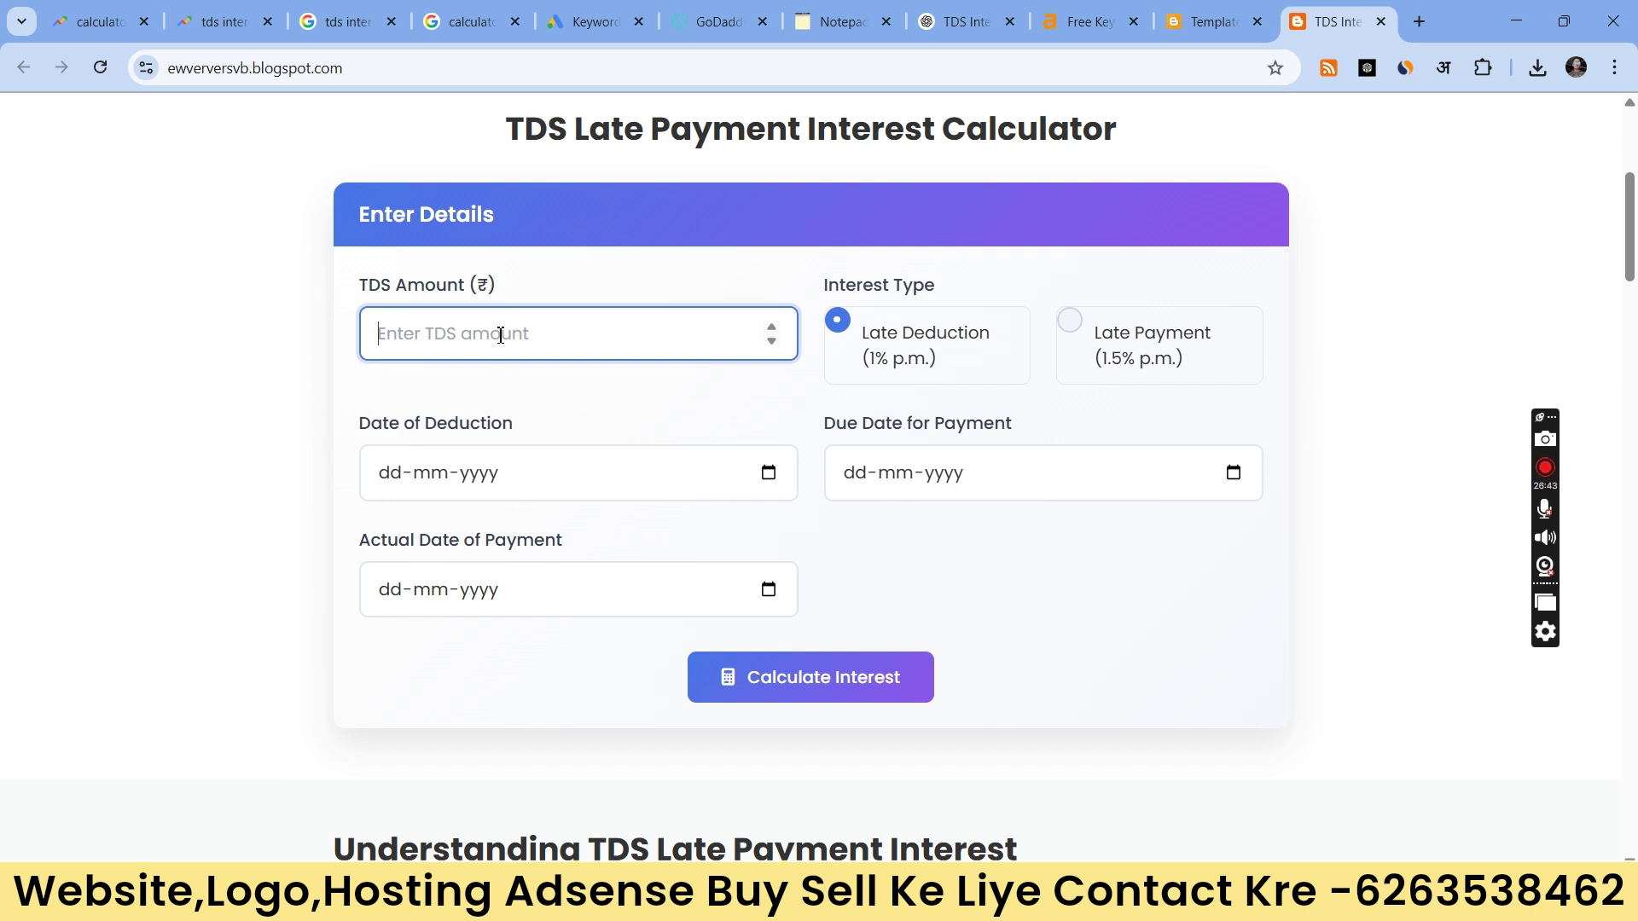
pyautogui.write('10000')
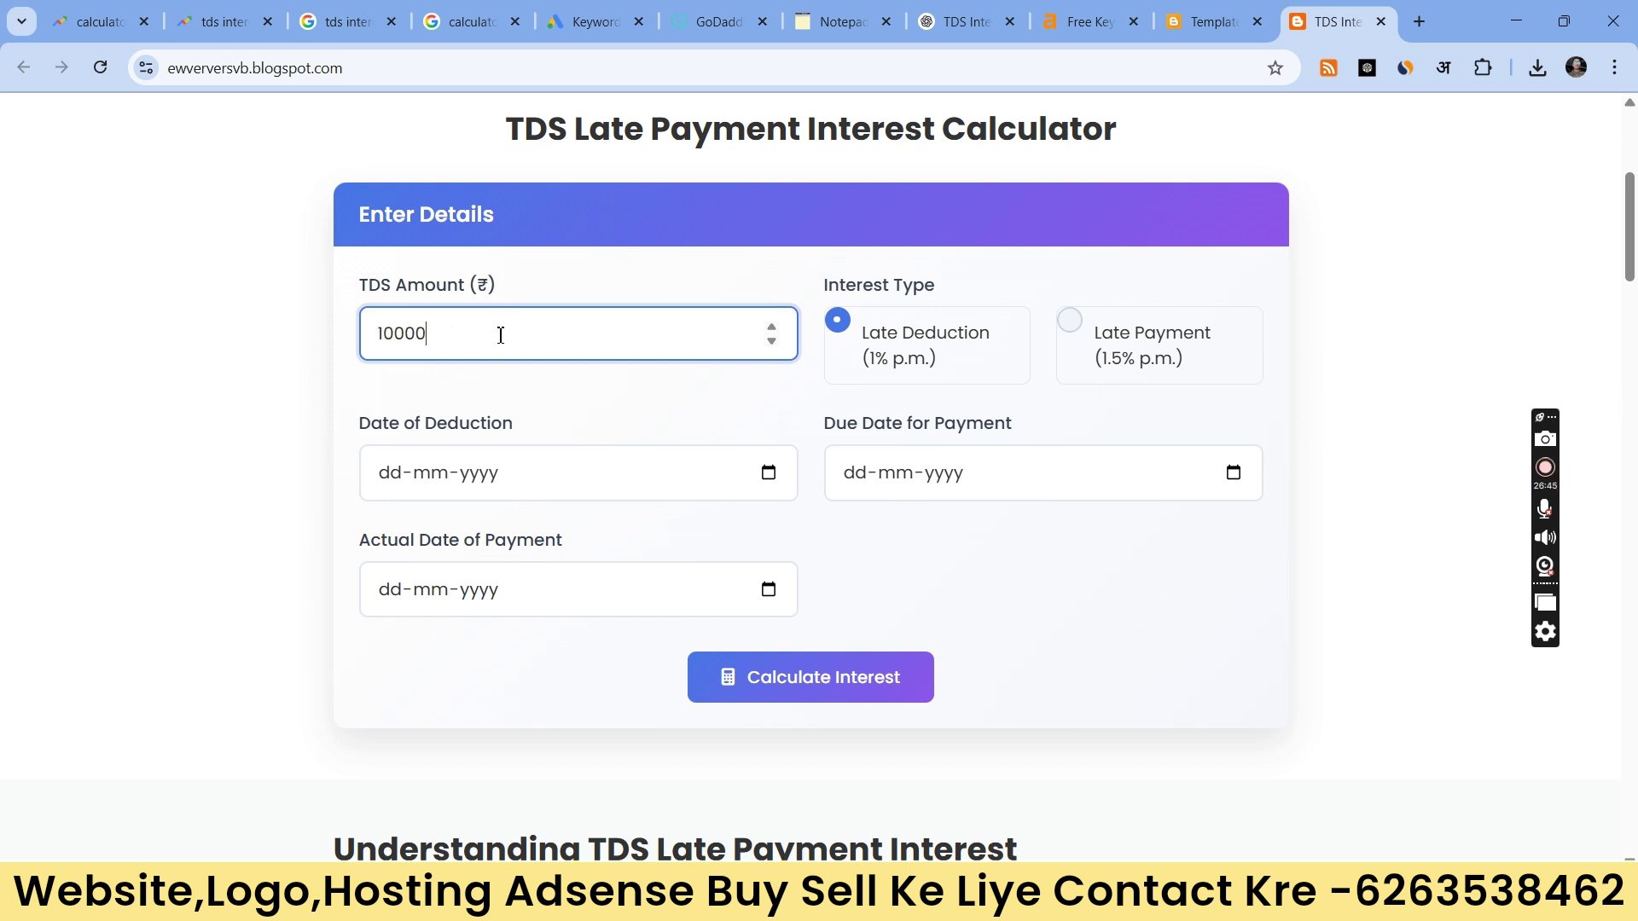
pyautogui.write('0')
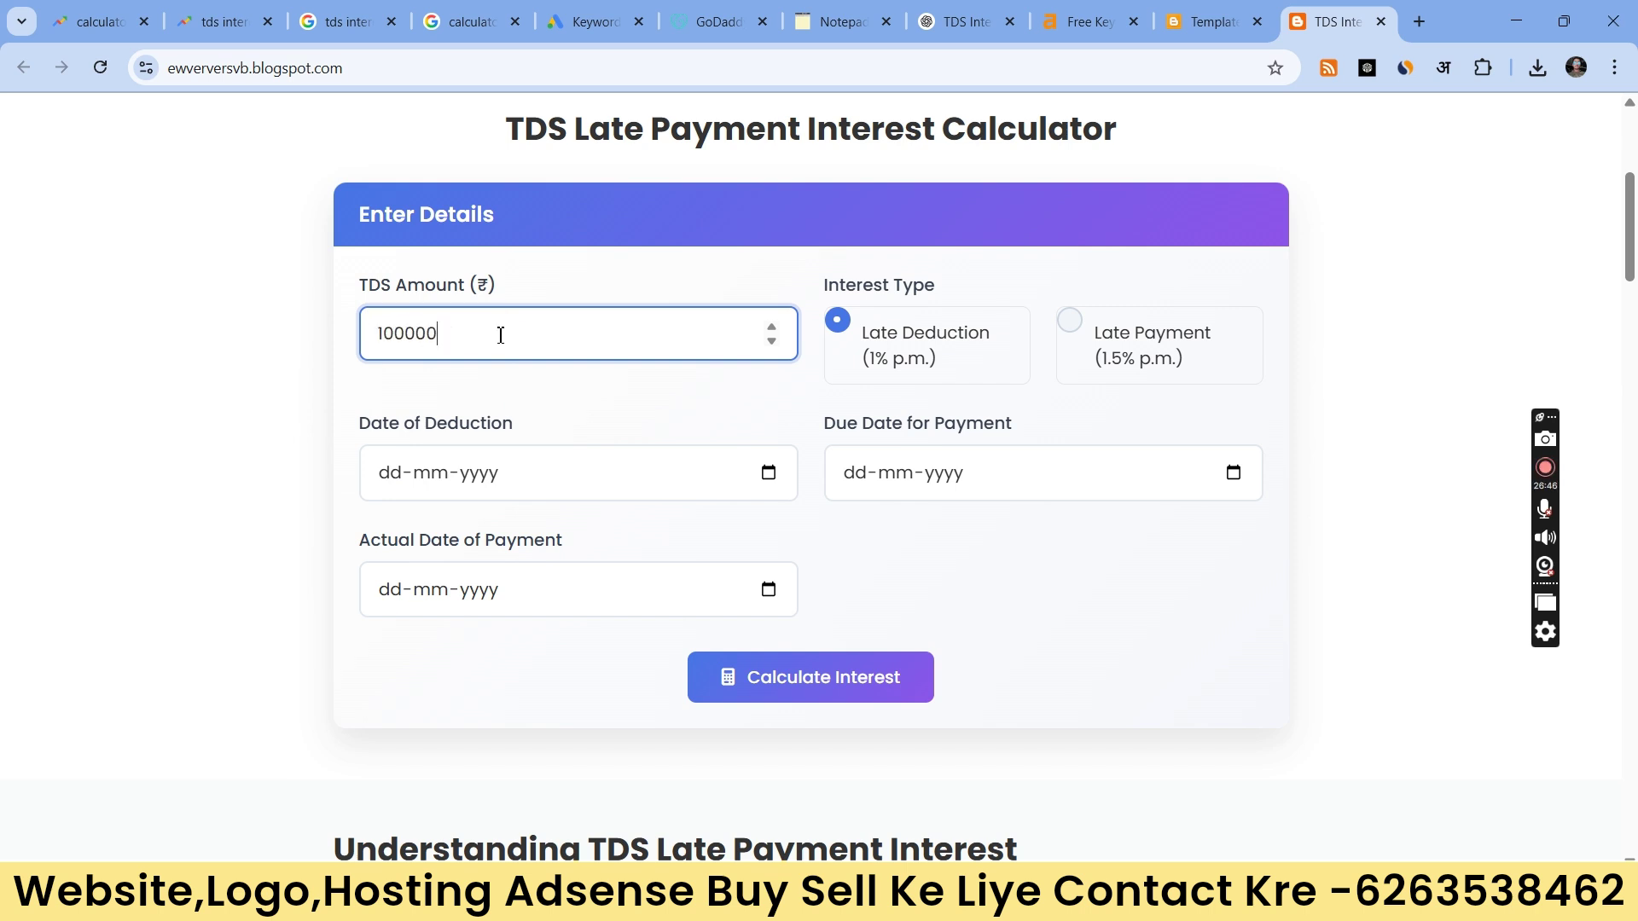
pyautogui.click(497, 473)
pyautogui.click(392, 474)
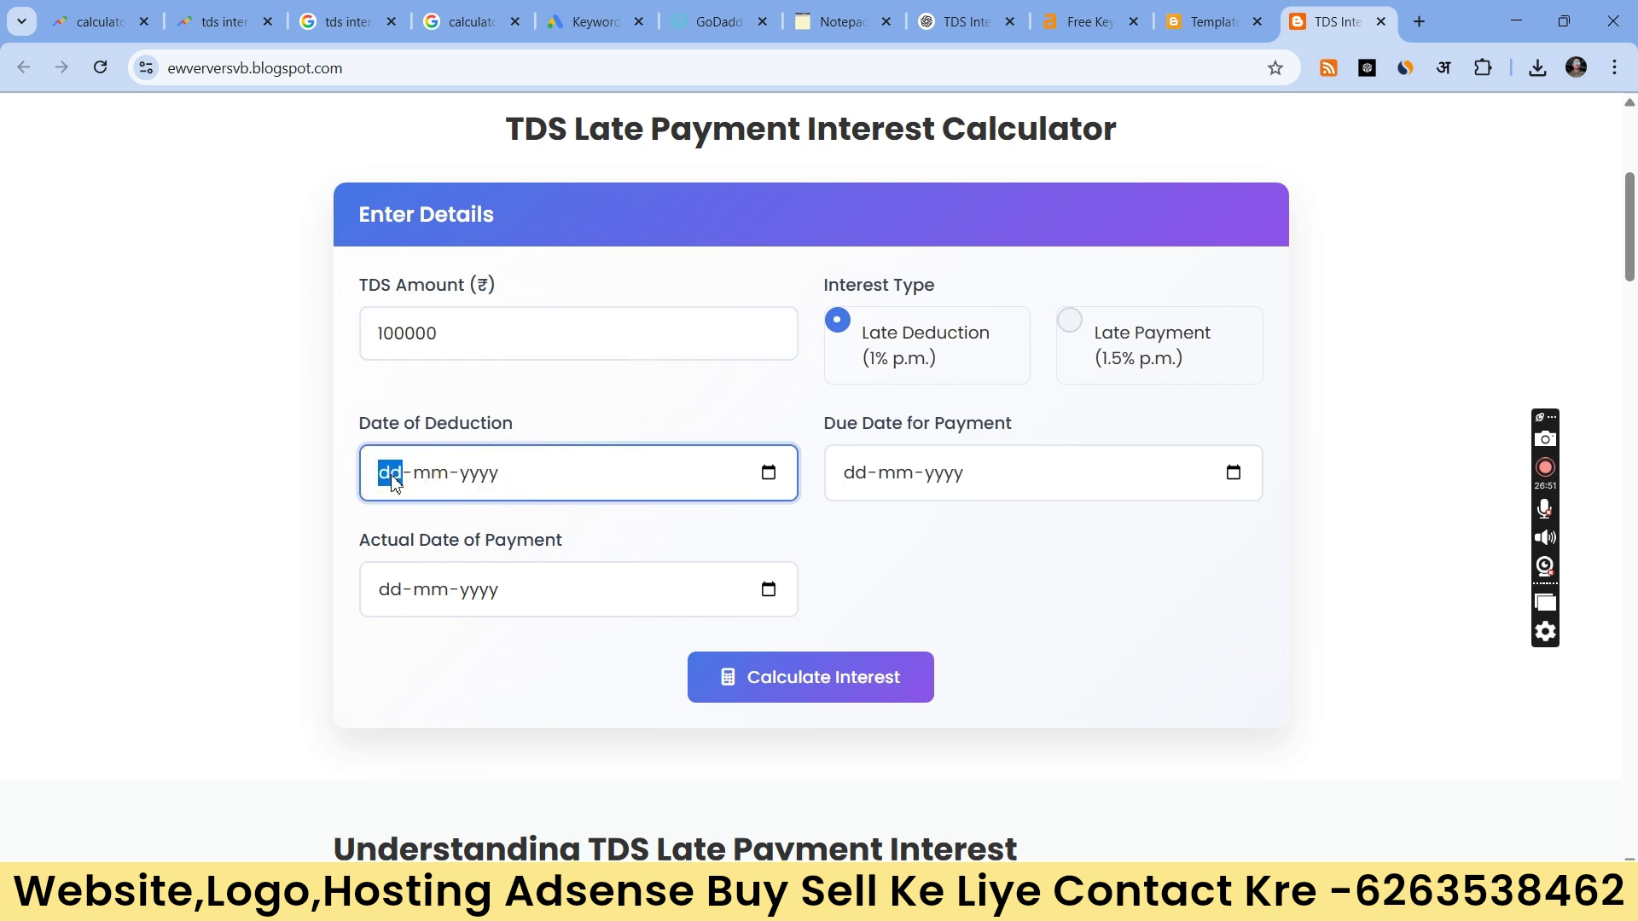
pyautogui.write('20-04-')
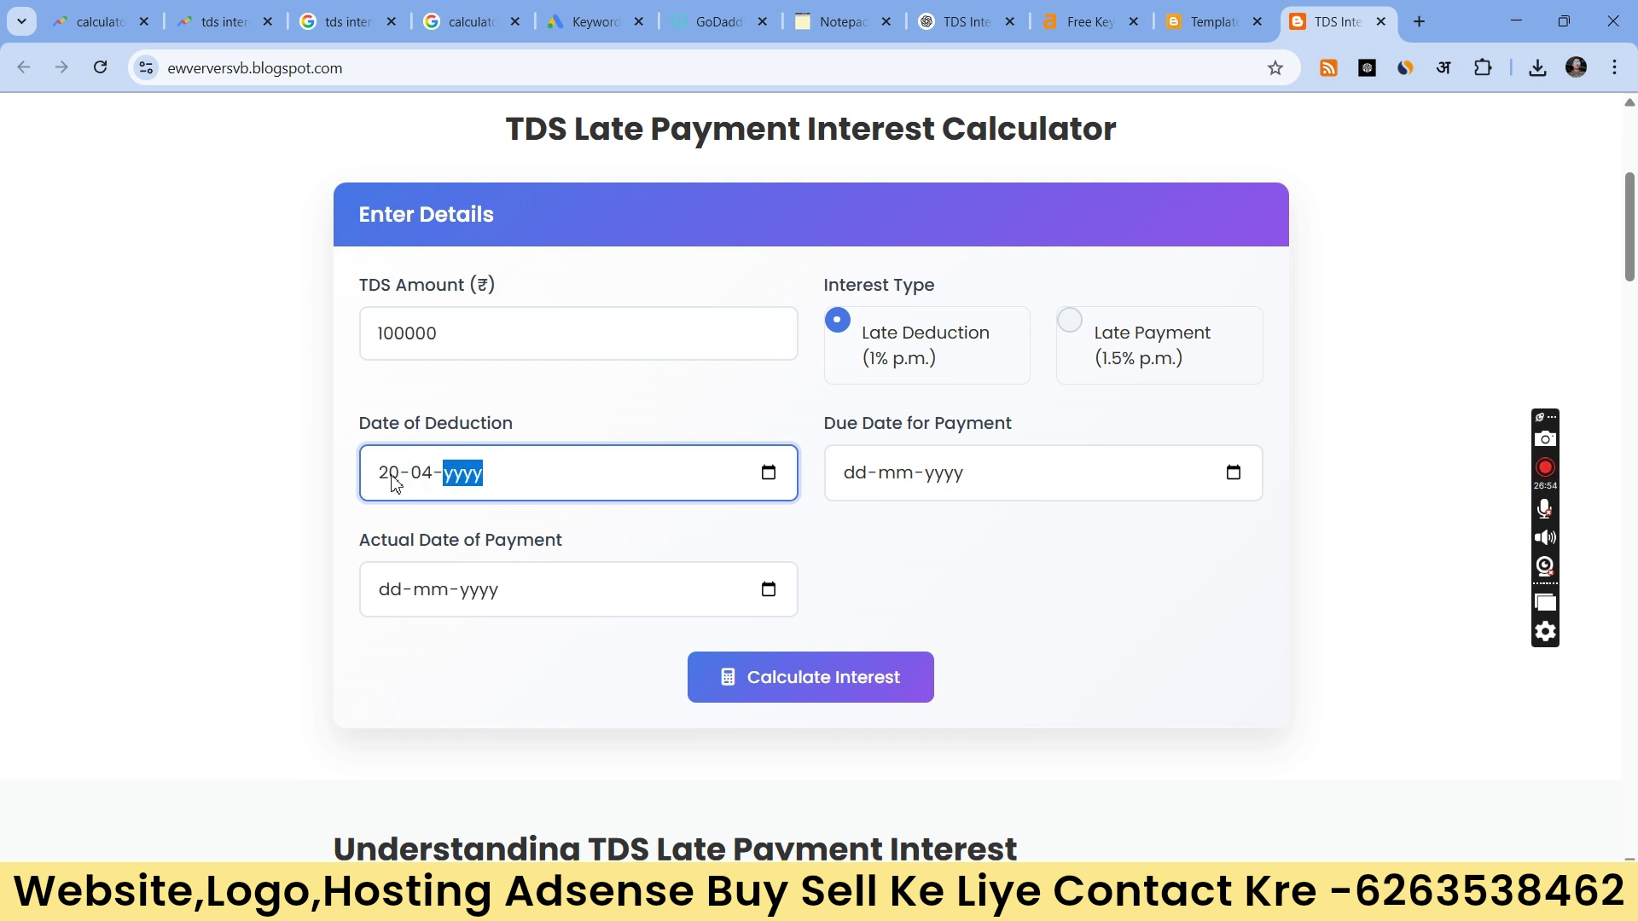
pyautogui.write('2020')
# Step: Set the actual date of payment to 20-04-2025 and the due date for payment to 20-04-2023
pyautogui.click(416, 576)
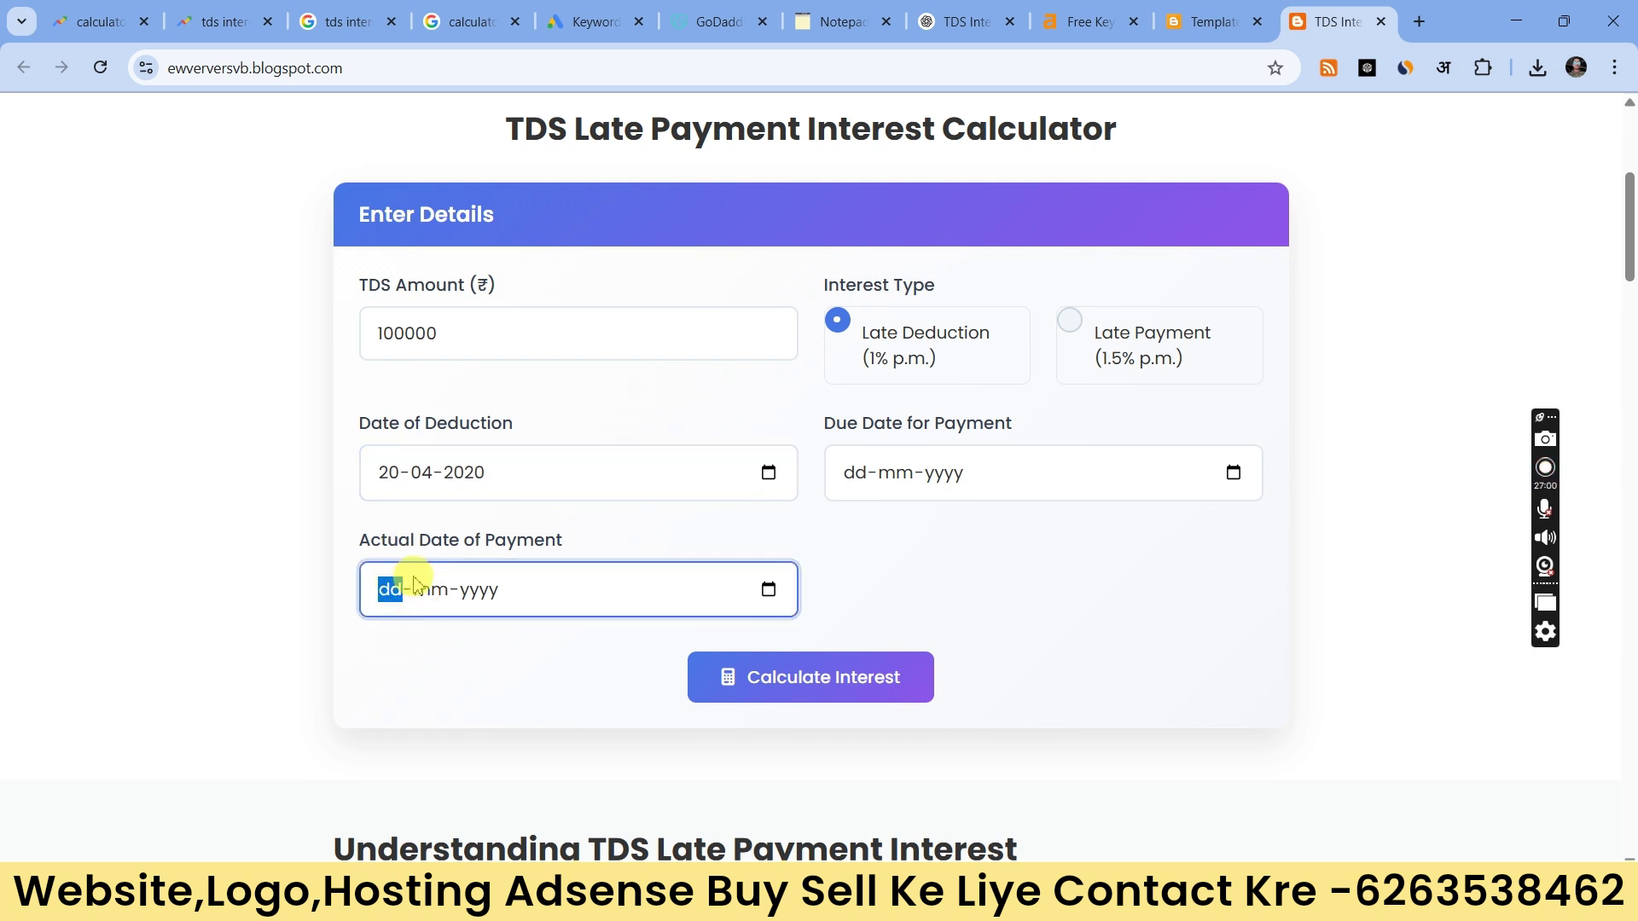
pyautogui.write('20-')
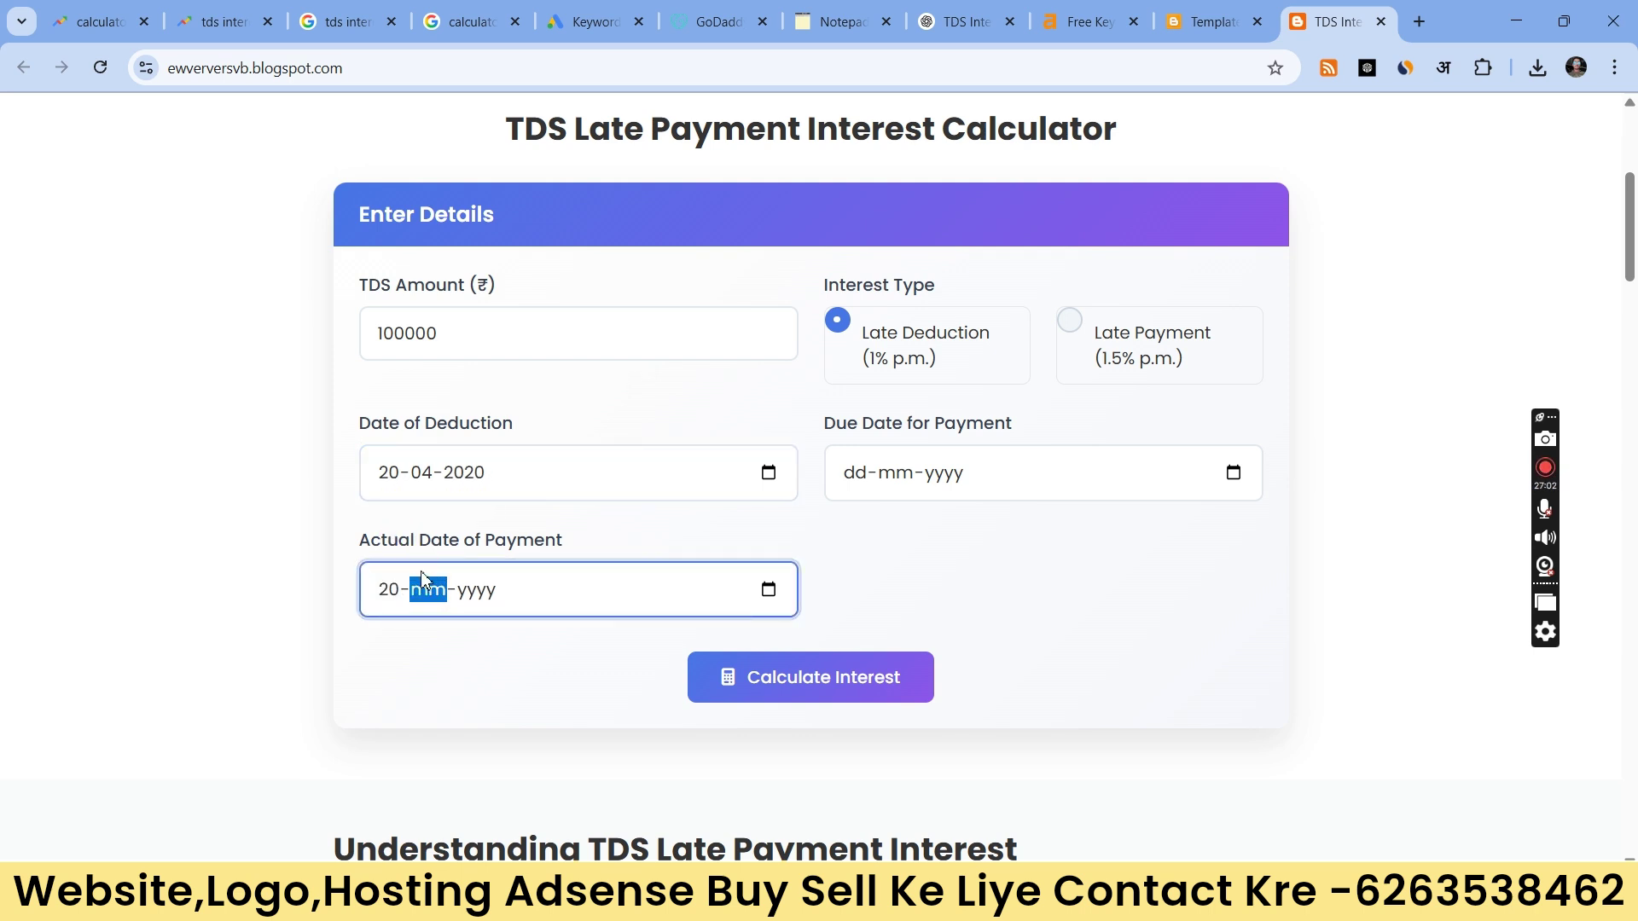
pyautogui.write('04-')
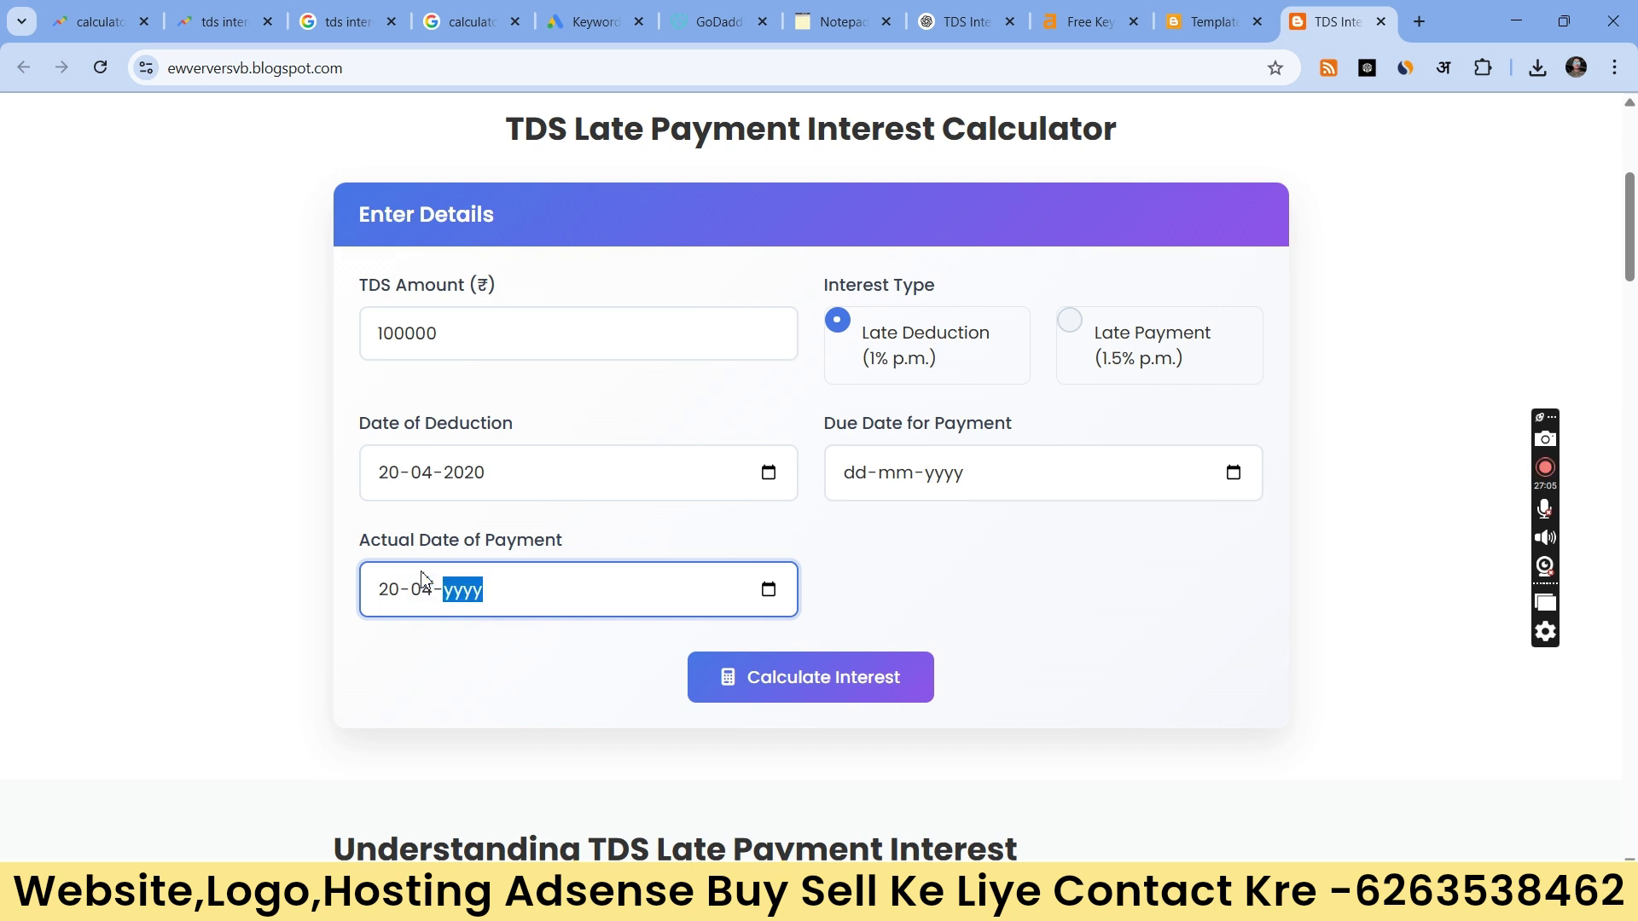
pyautogui.write('2025')
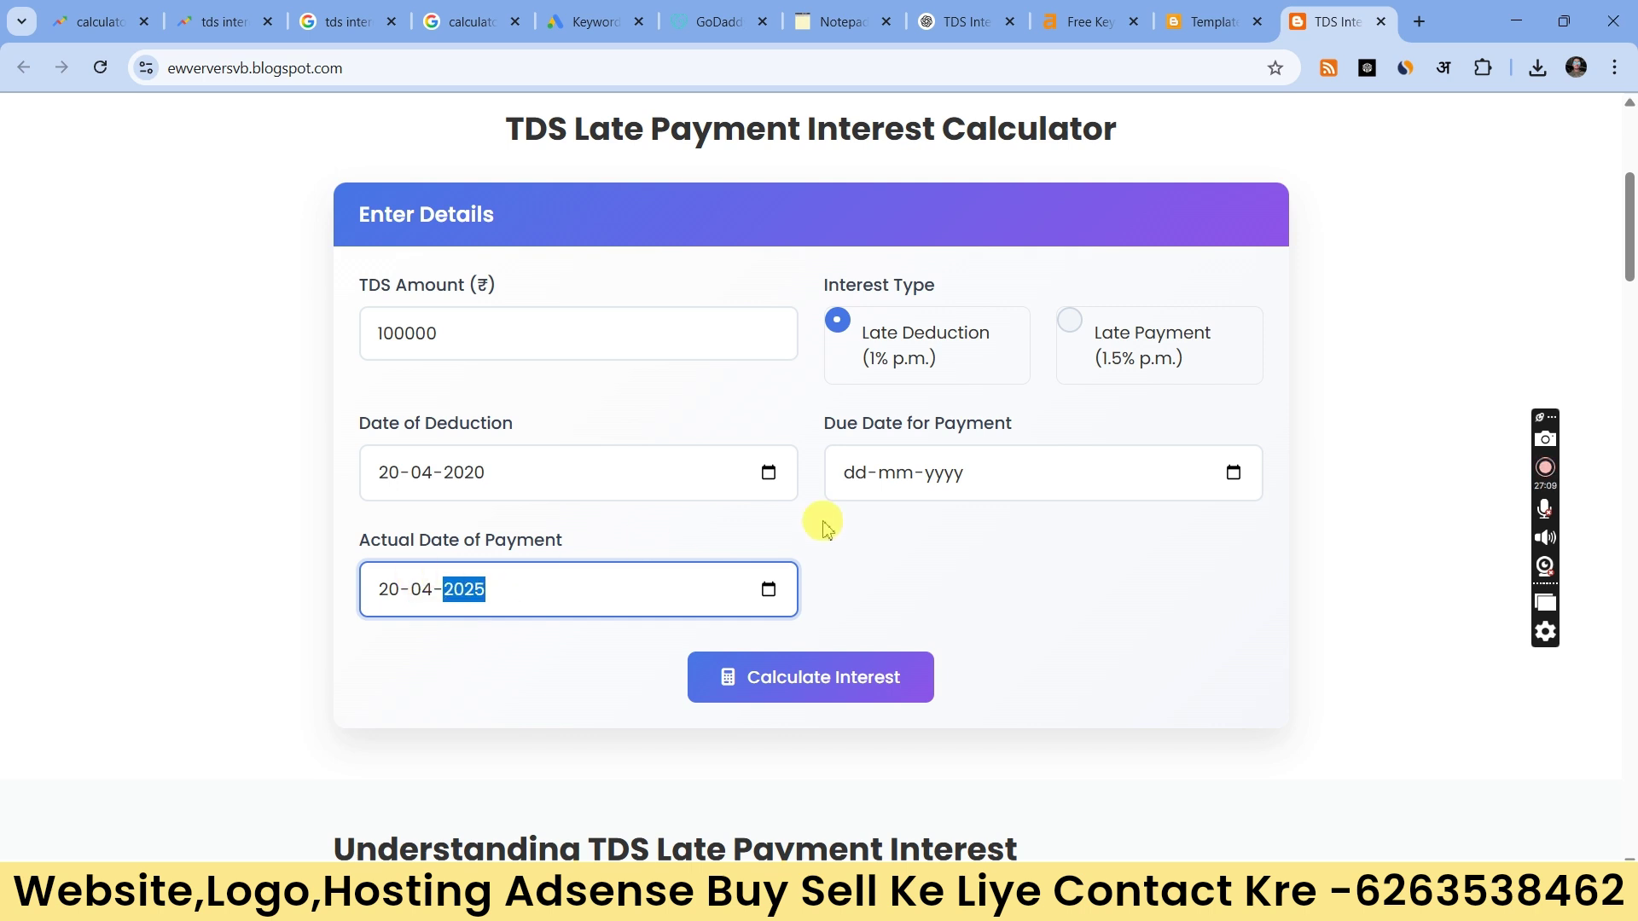
pyautogui.click(878, 474)
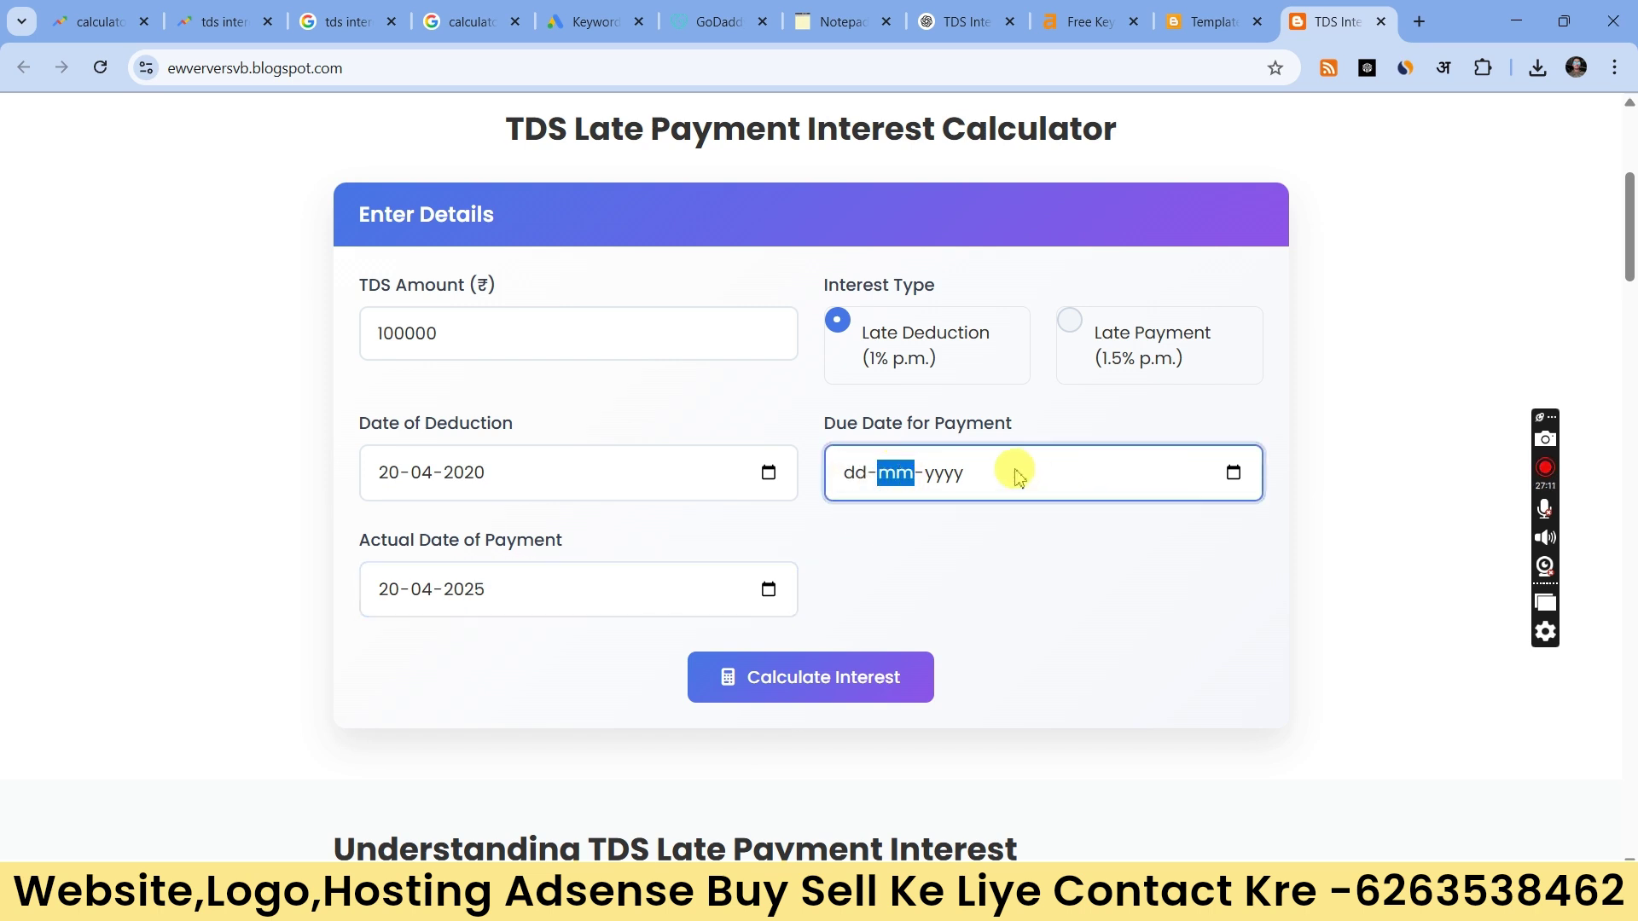
pyautogui.click(947, 475)
pyautogui.click(862, 478)
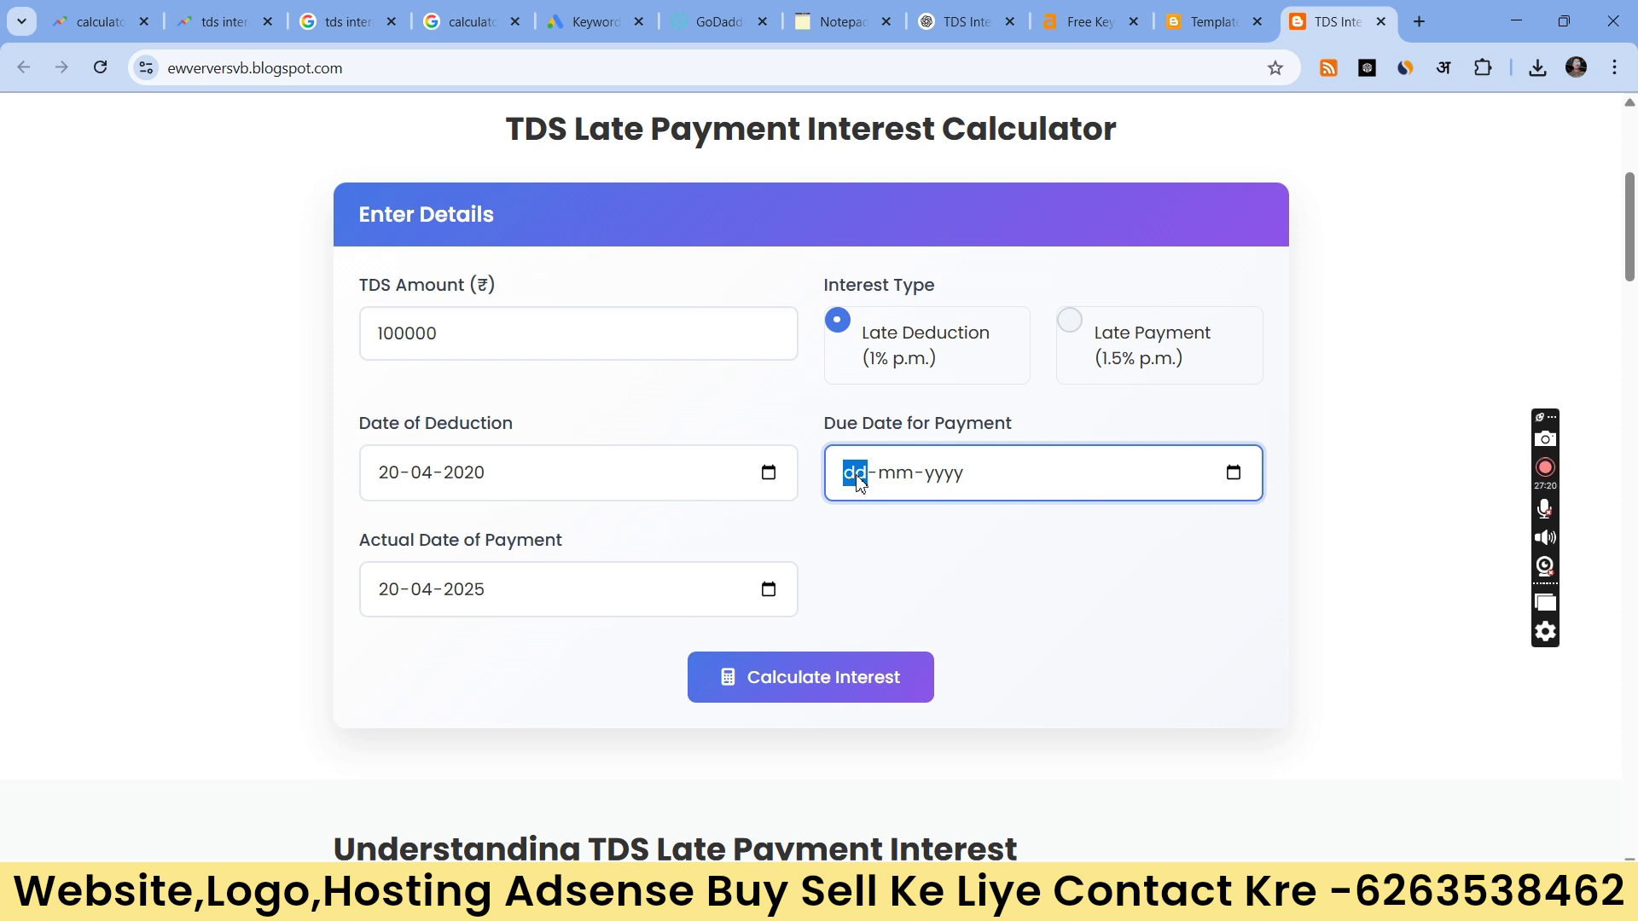
pyautogui.write('20-04-')
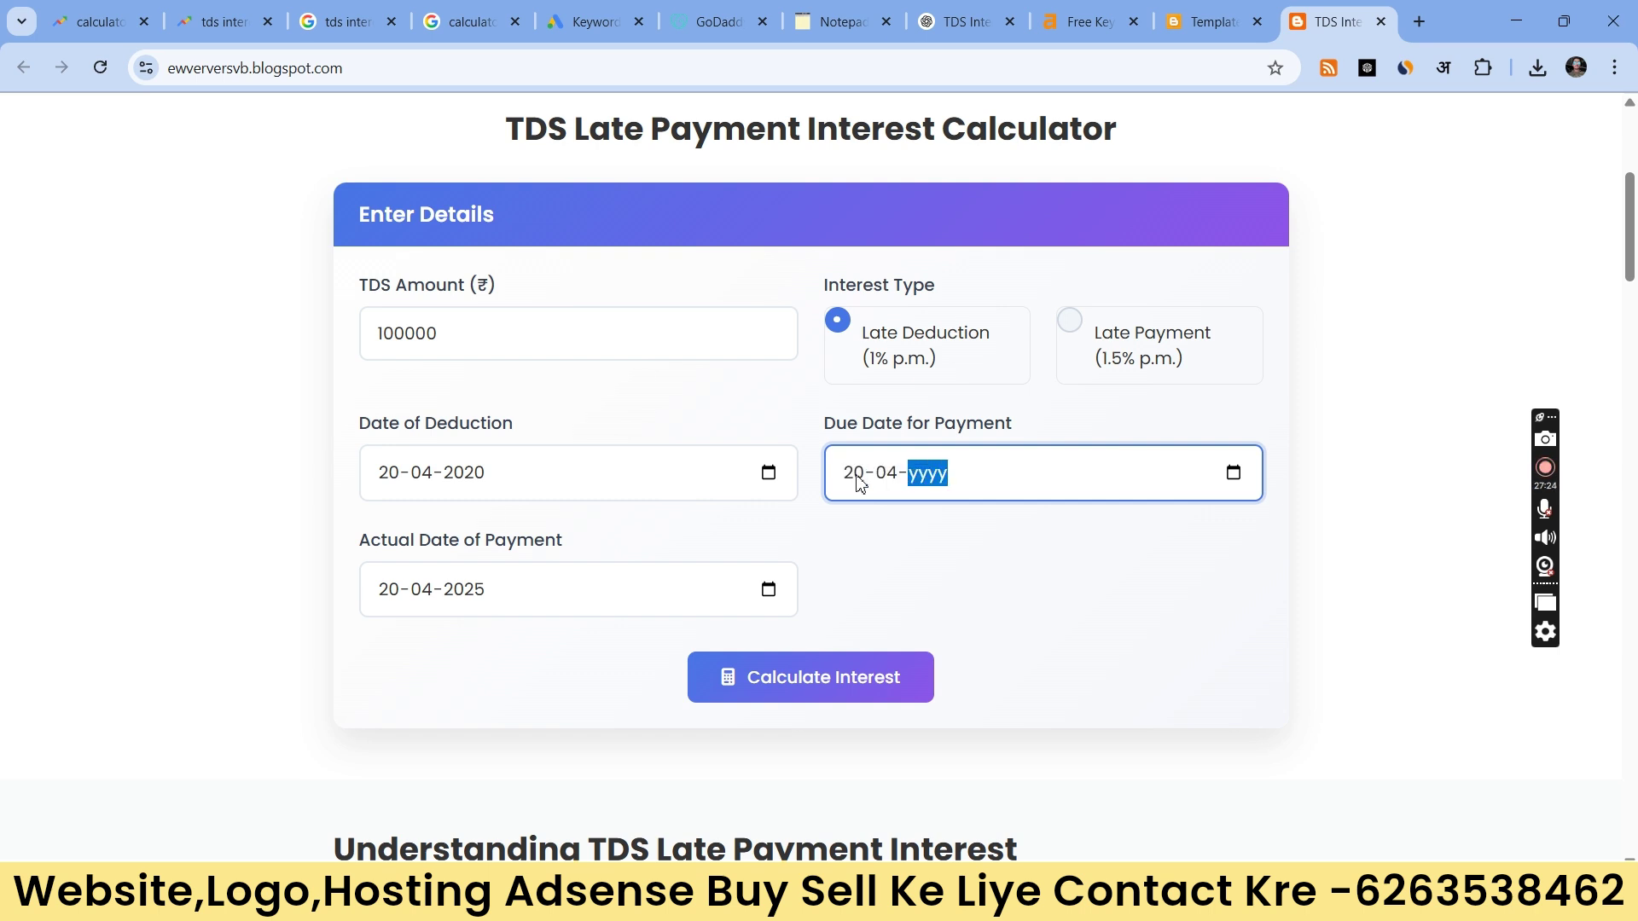
pyautogui.write('2023')
# Step: Search Google for "tds interest calculator" in a new tab, open ClearTax's calculator and check its interest calculation types
pyautogui.click(1419, 21)
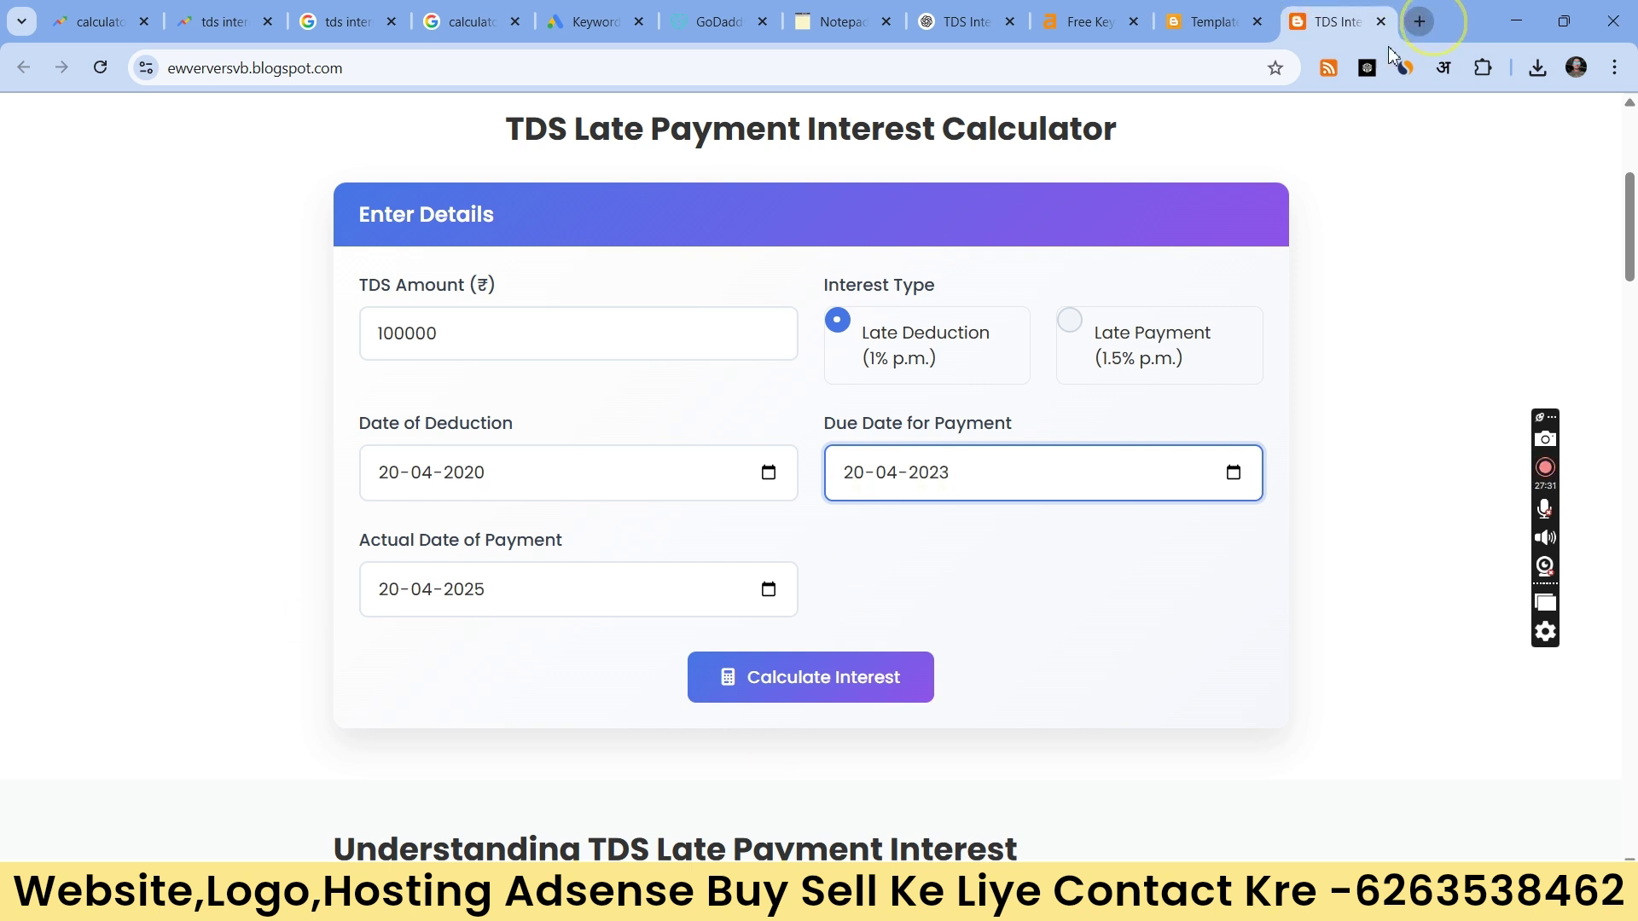
pyautogui.click(1143, 76)
pyautogui.write('TDS')
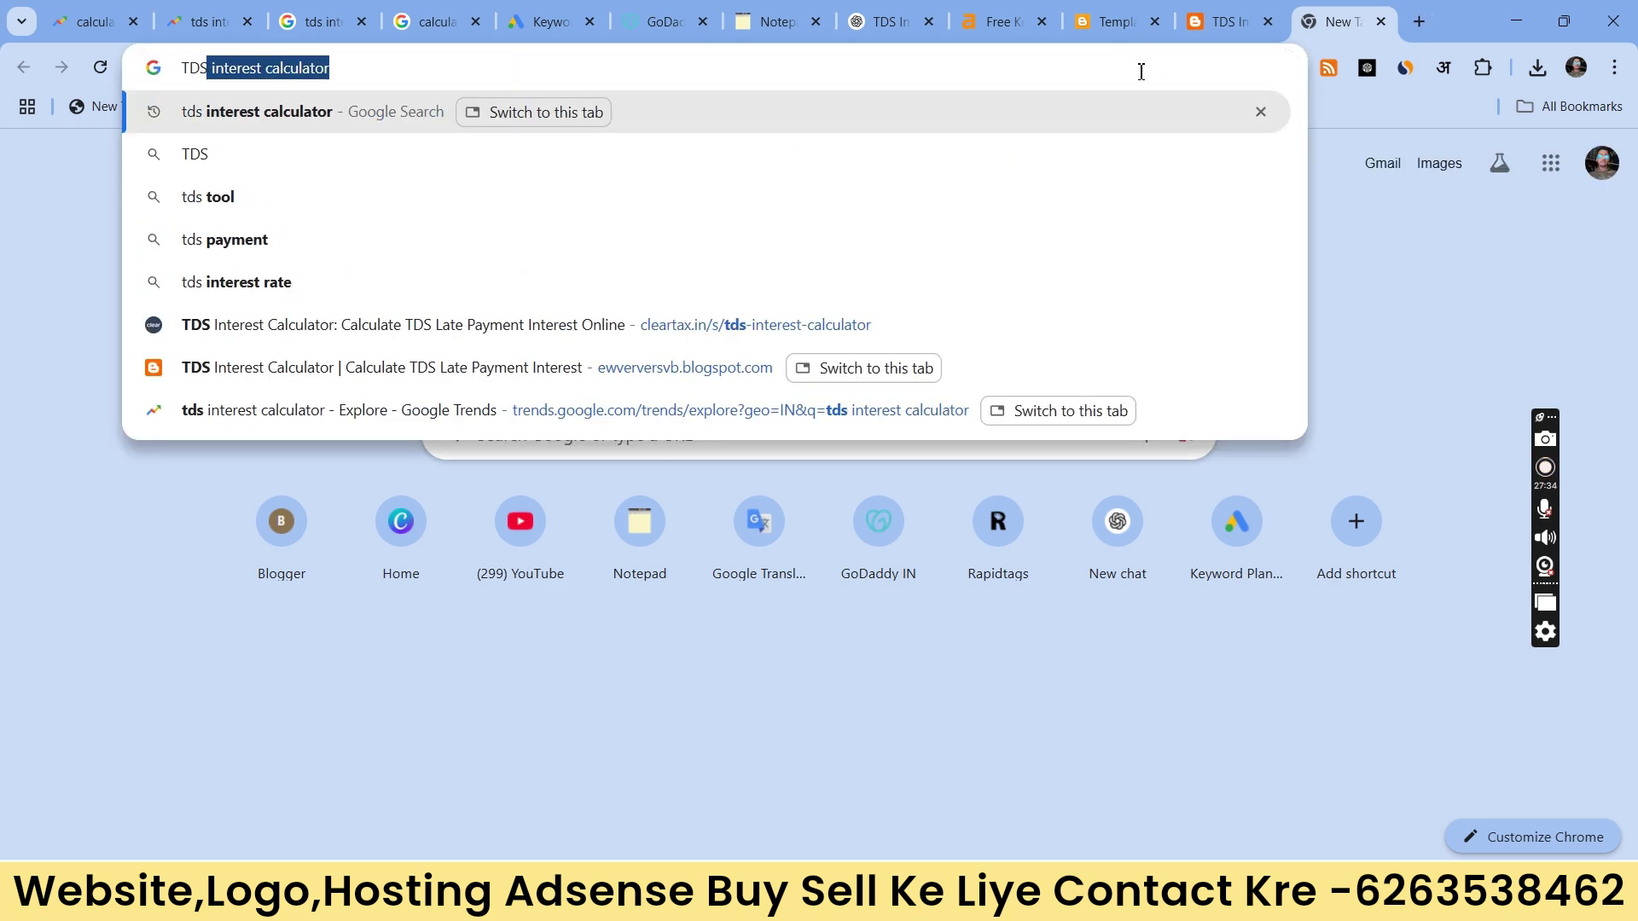
pyautogui.press('Return')
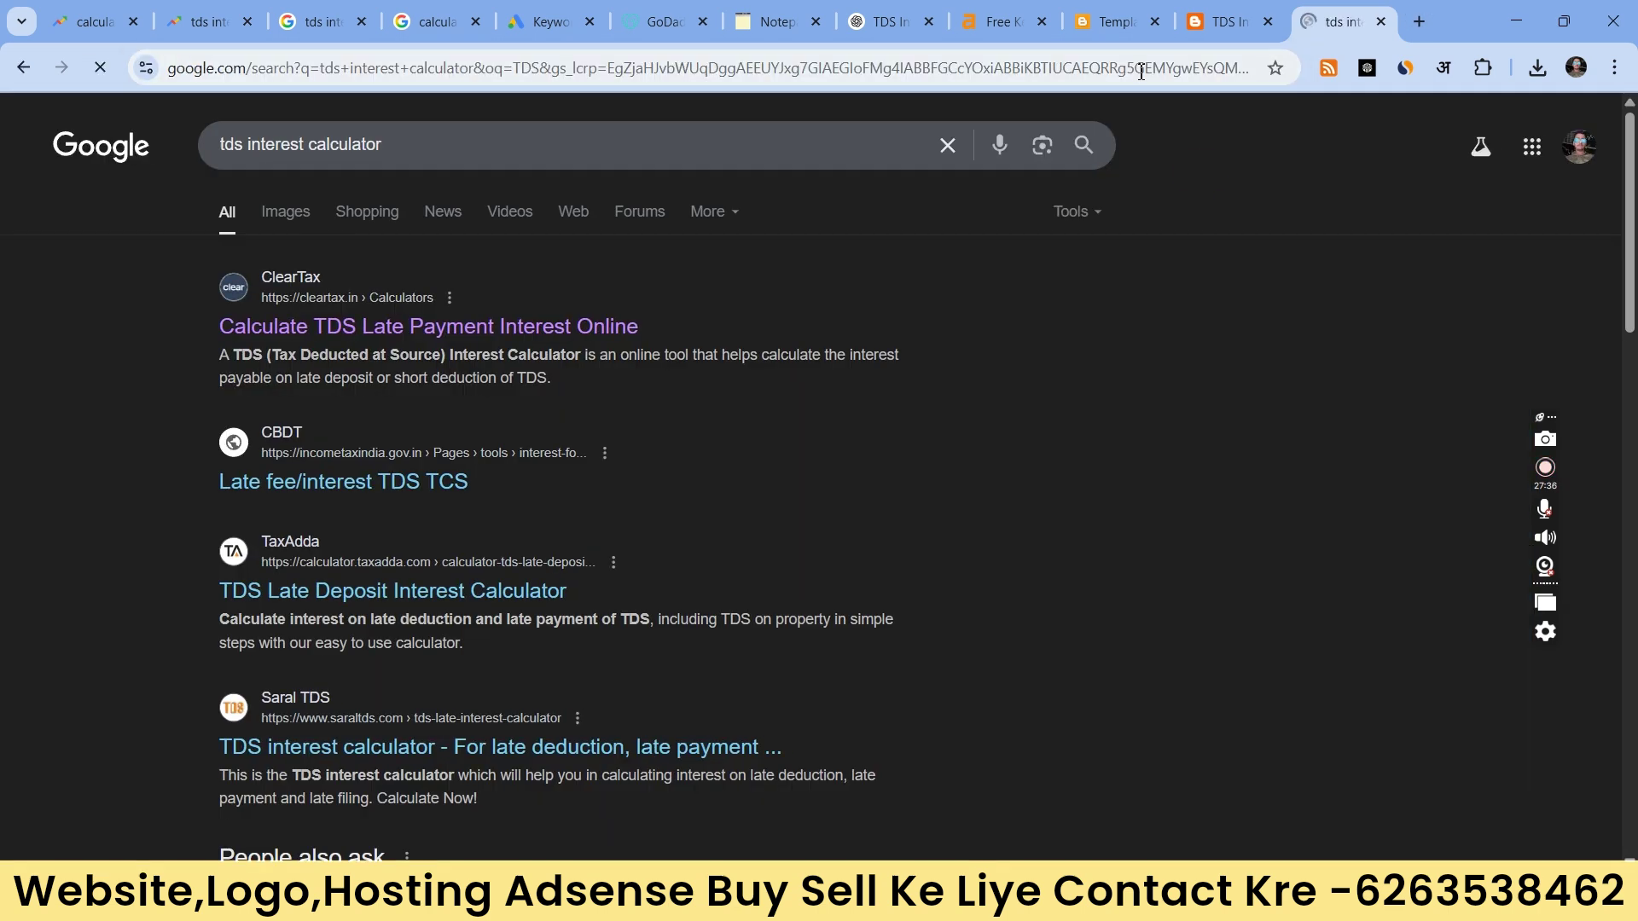
pyautogui.click(338, 330)
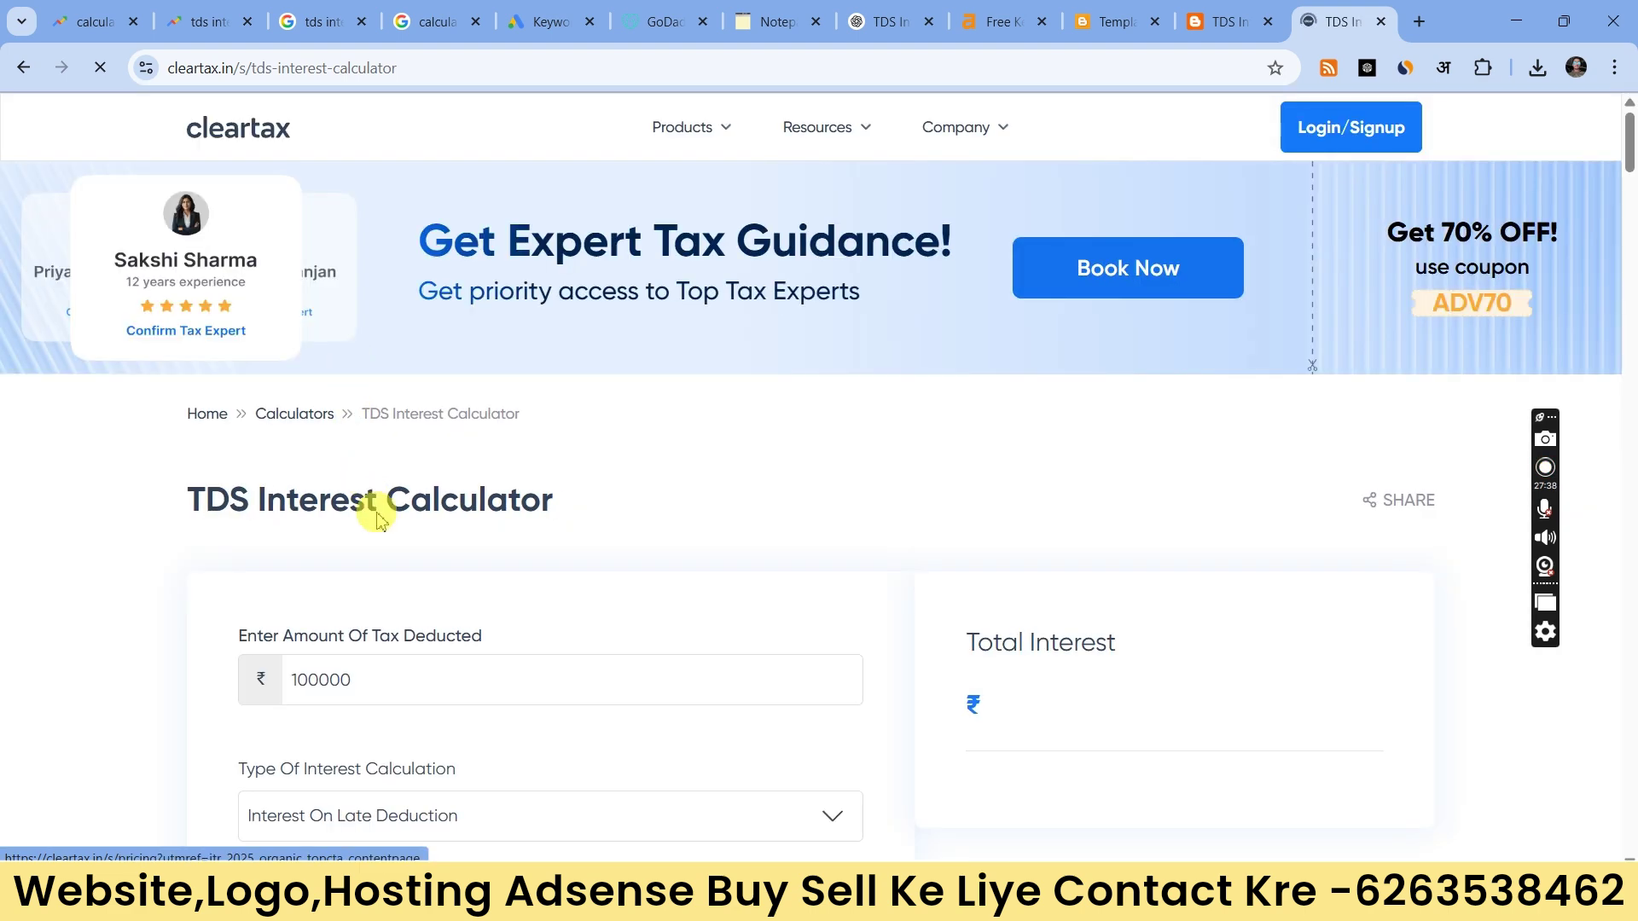
pyautogui.click(369, 468)
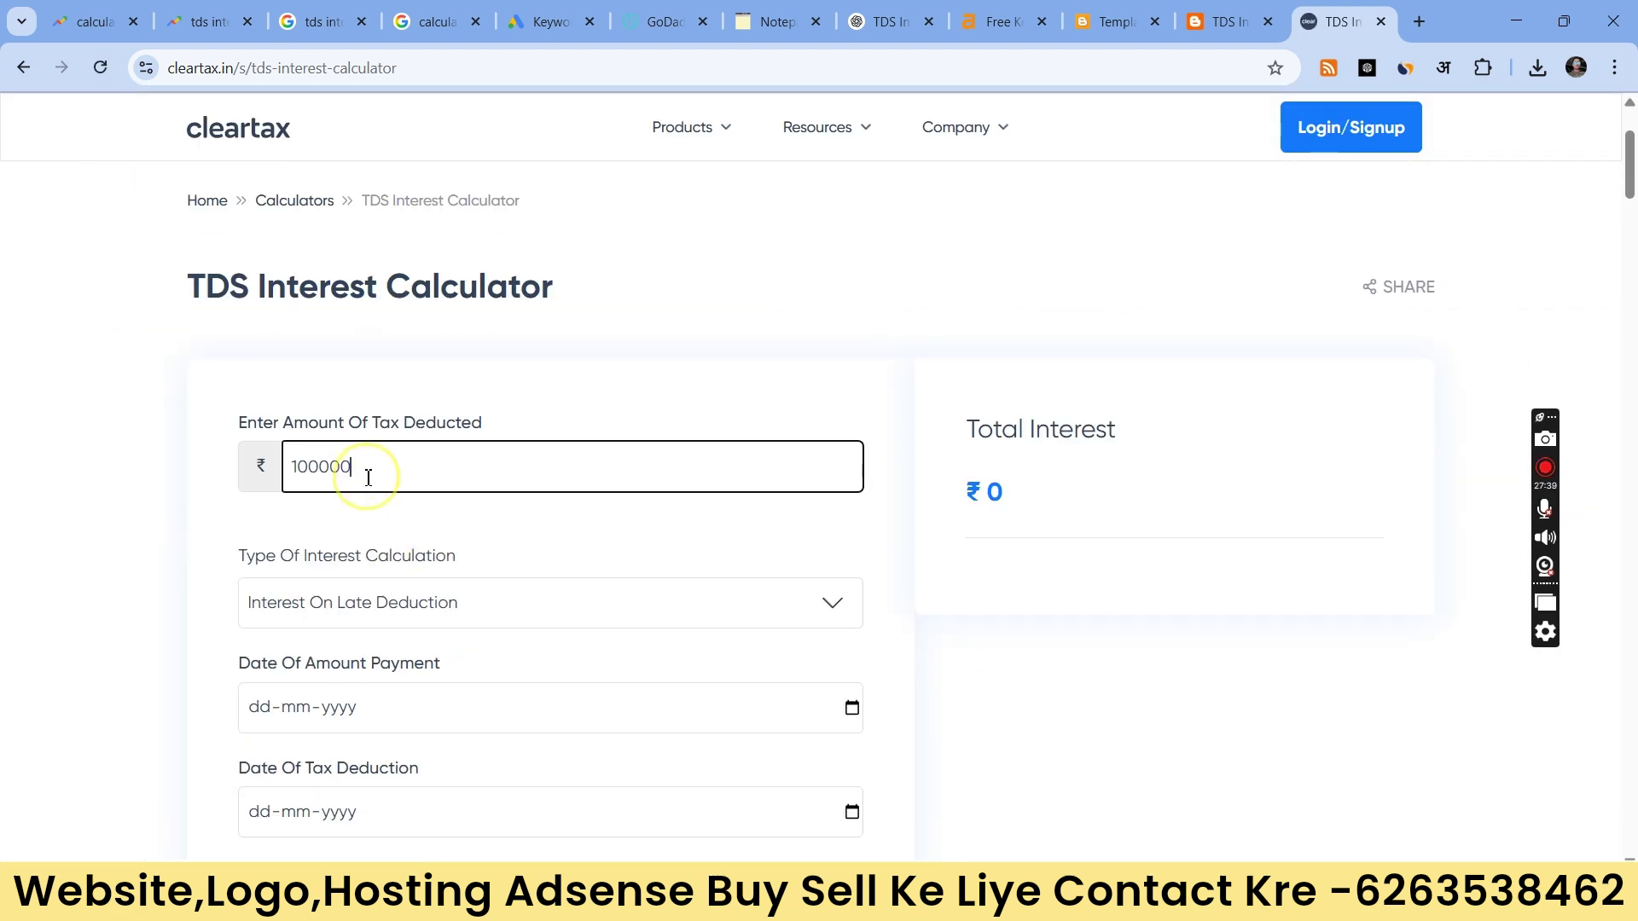
pyautogui.click(386, 612)
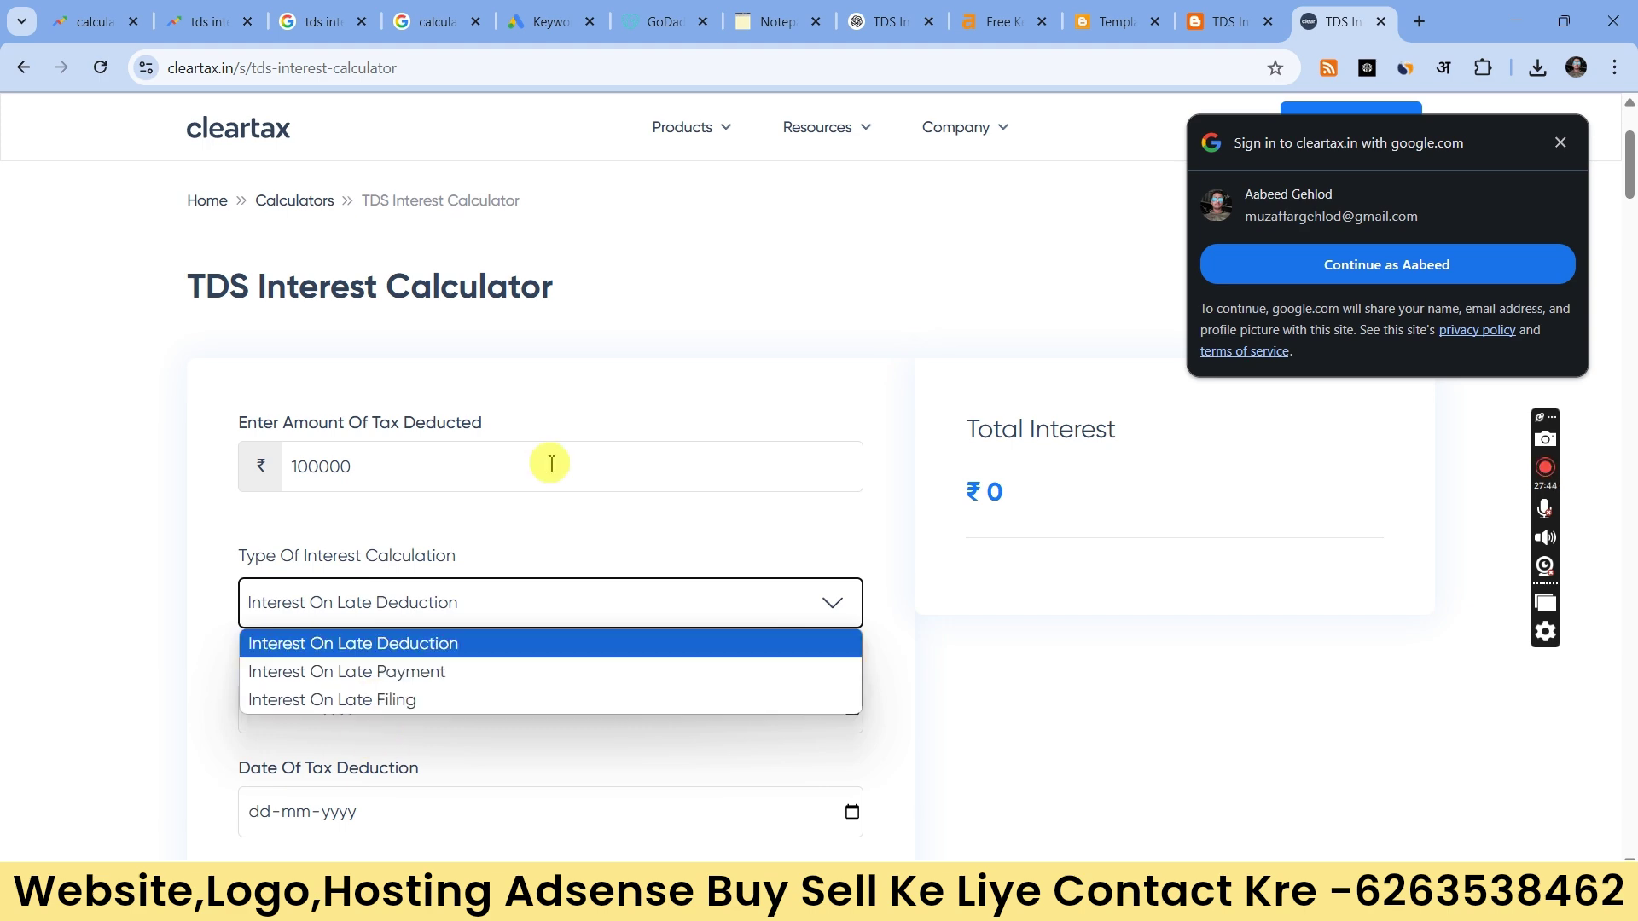
# Step: Return to the blog's calculator, calculate the interest and examine the results, monthly breakdown and interest chart
pyautogui.click(1224, 21)
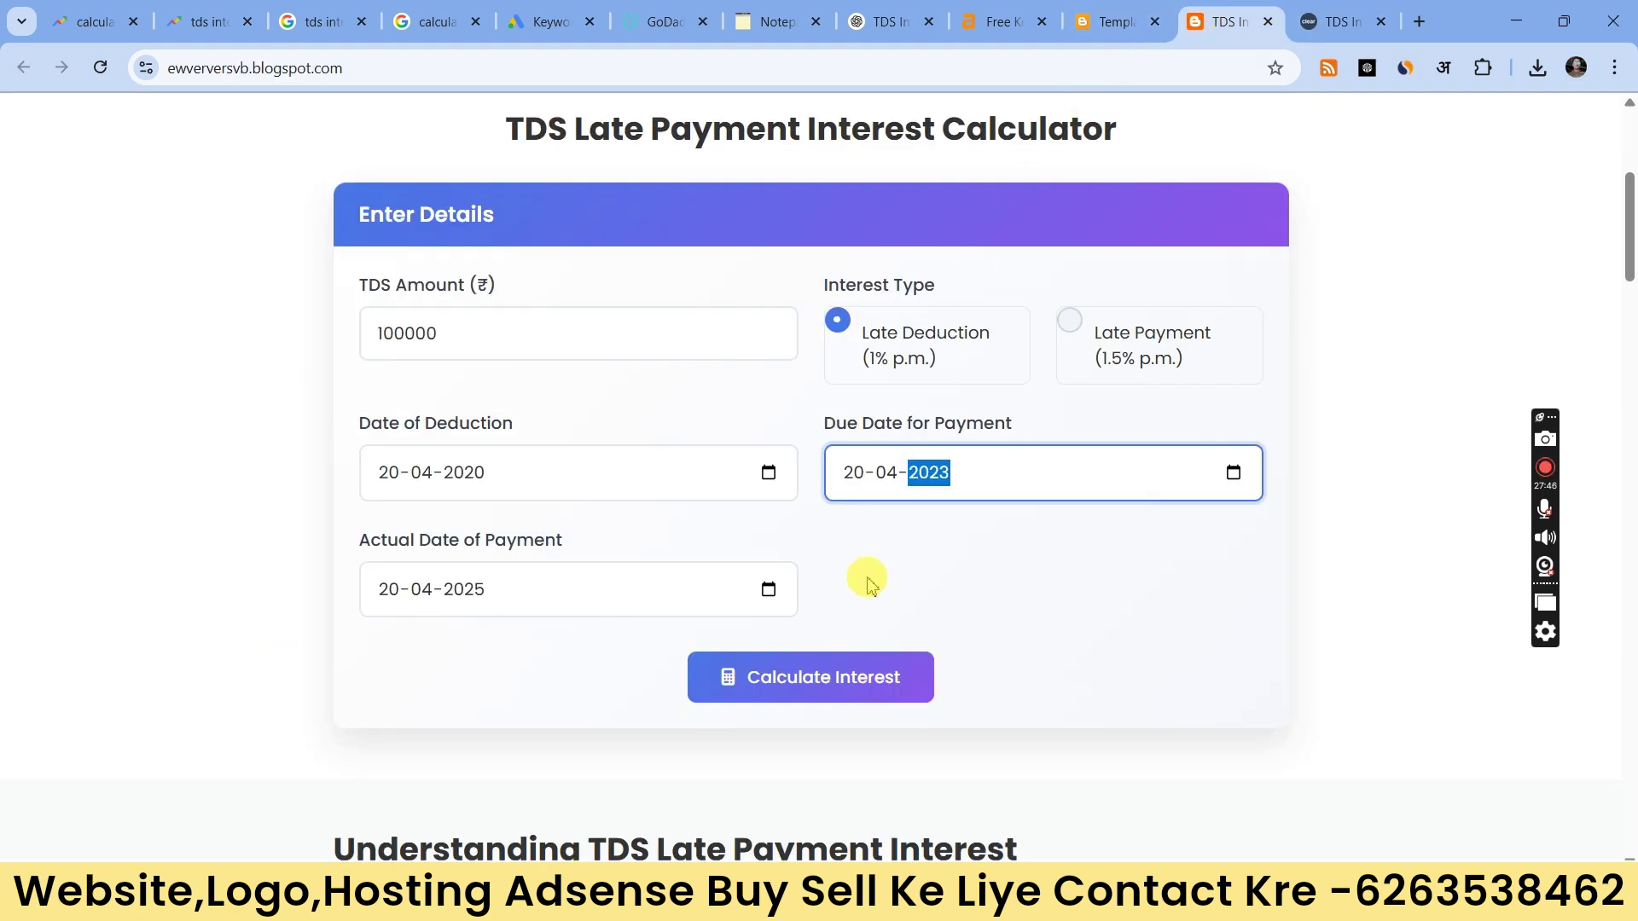
pyautogui.click(792, 682)
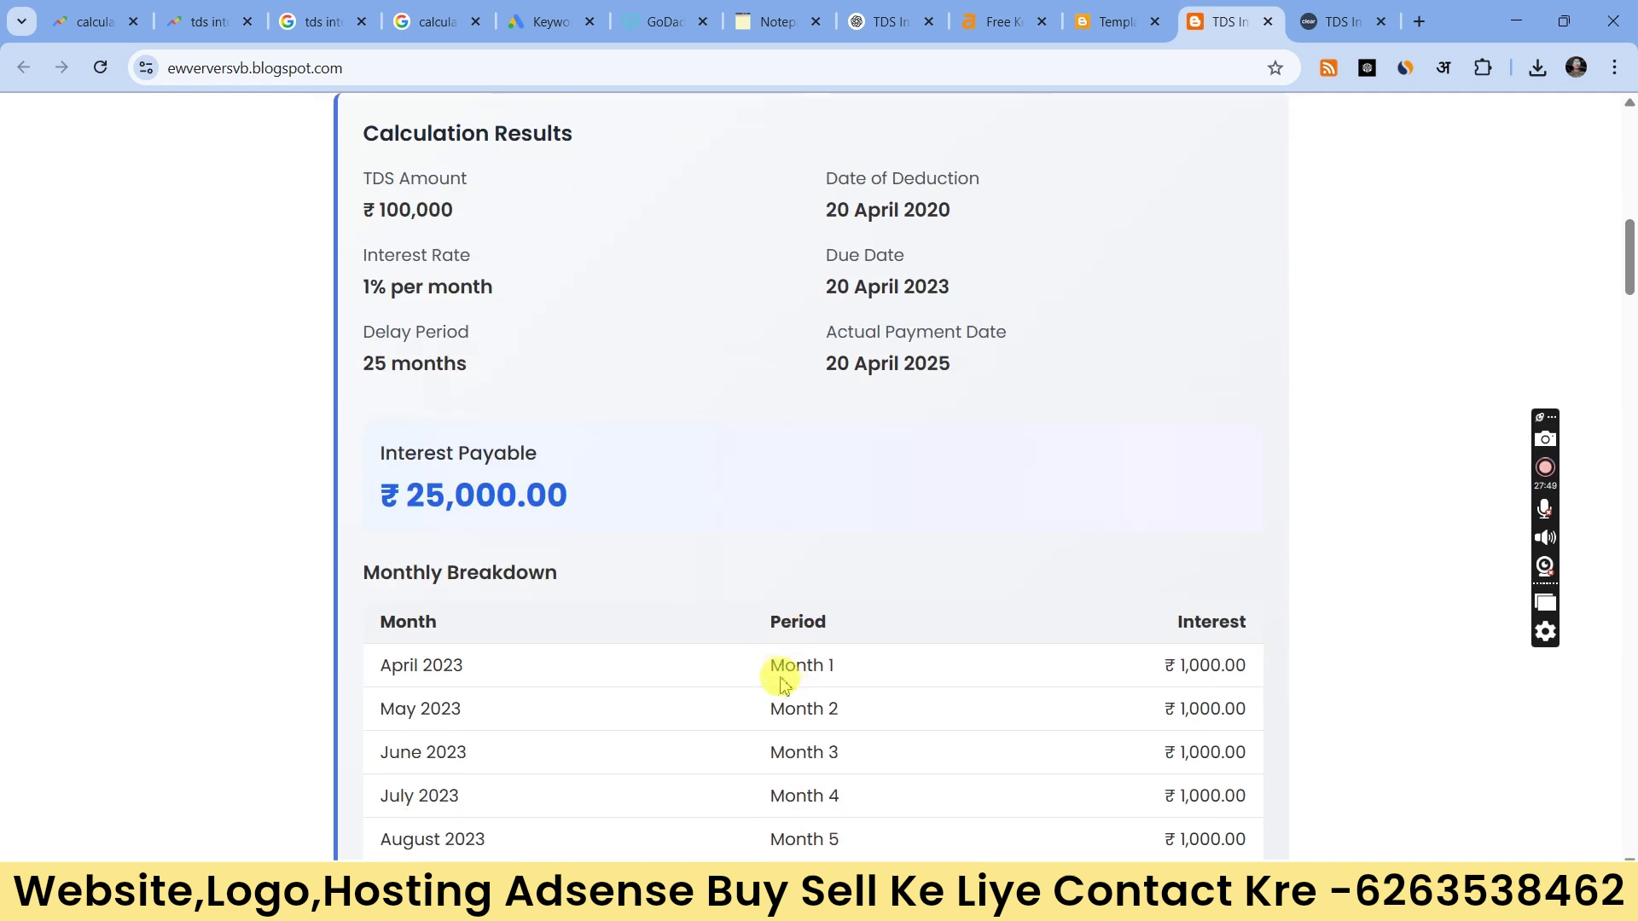
pyautogui.scroll(2, 750, 652)
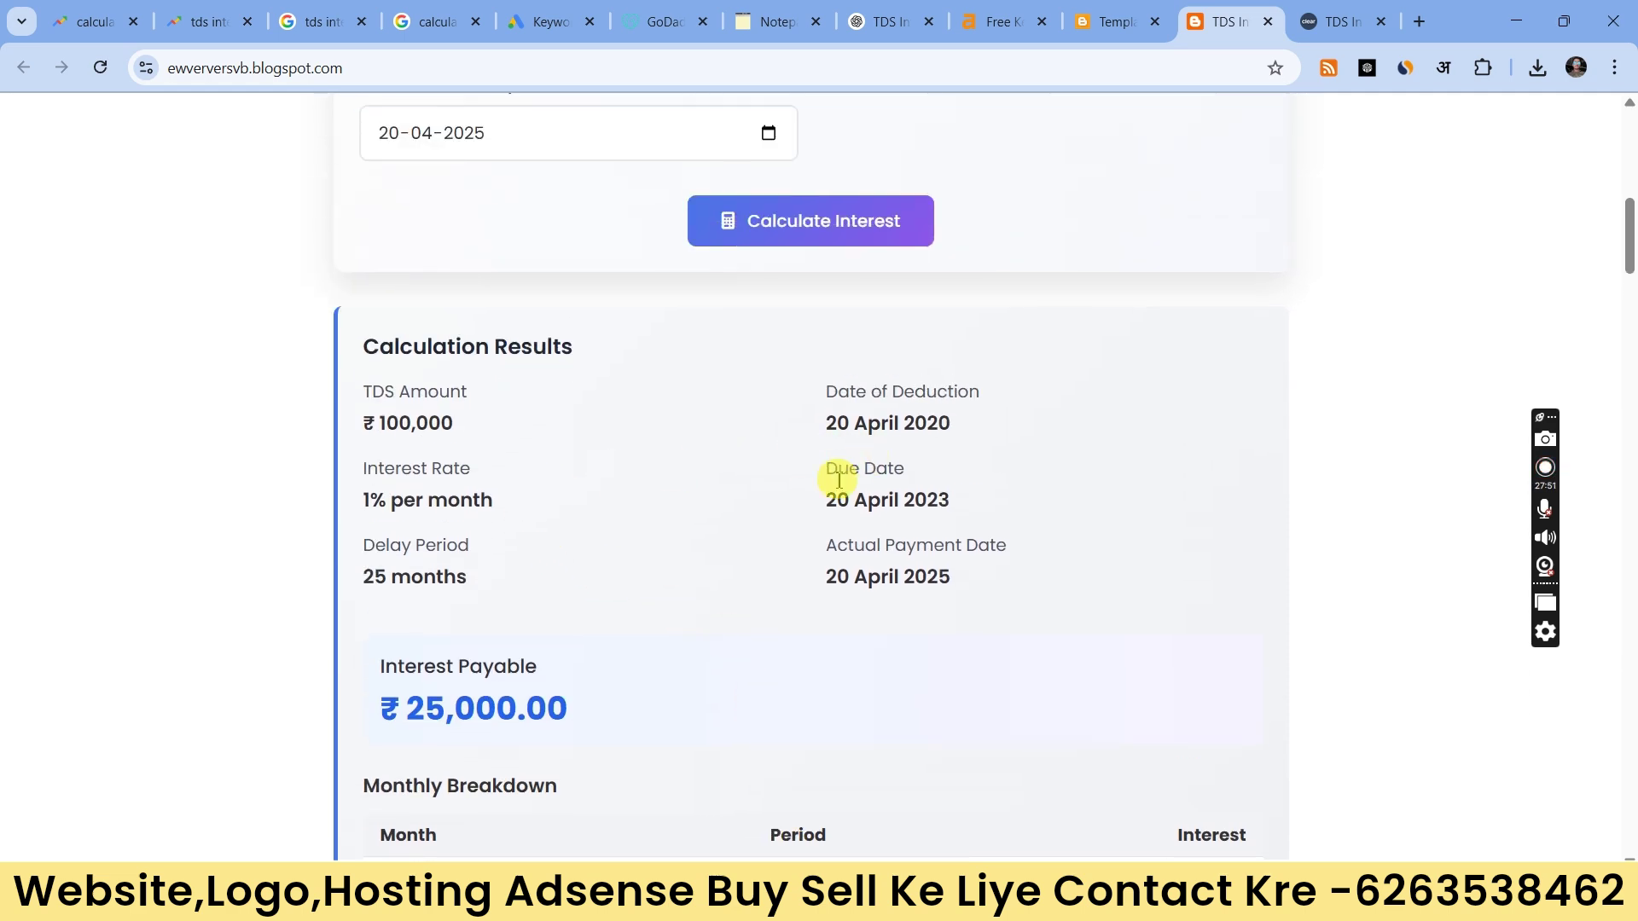
pyautogui.scroll(-2, 810, 487)
pyautogui.scroll(-10, 589, 503)
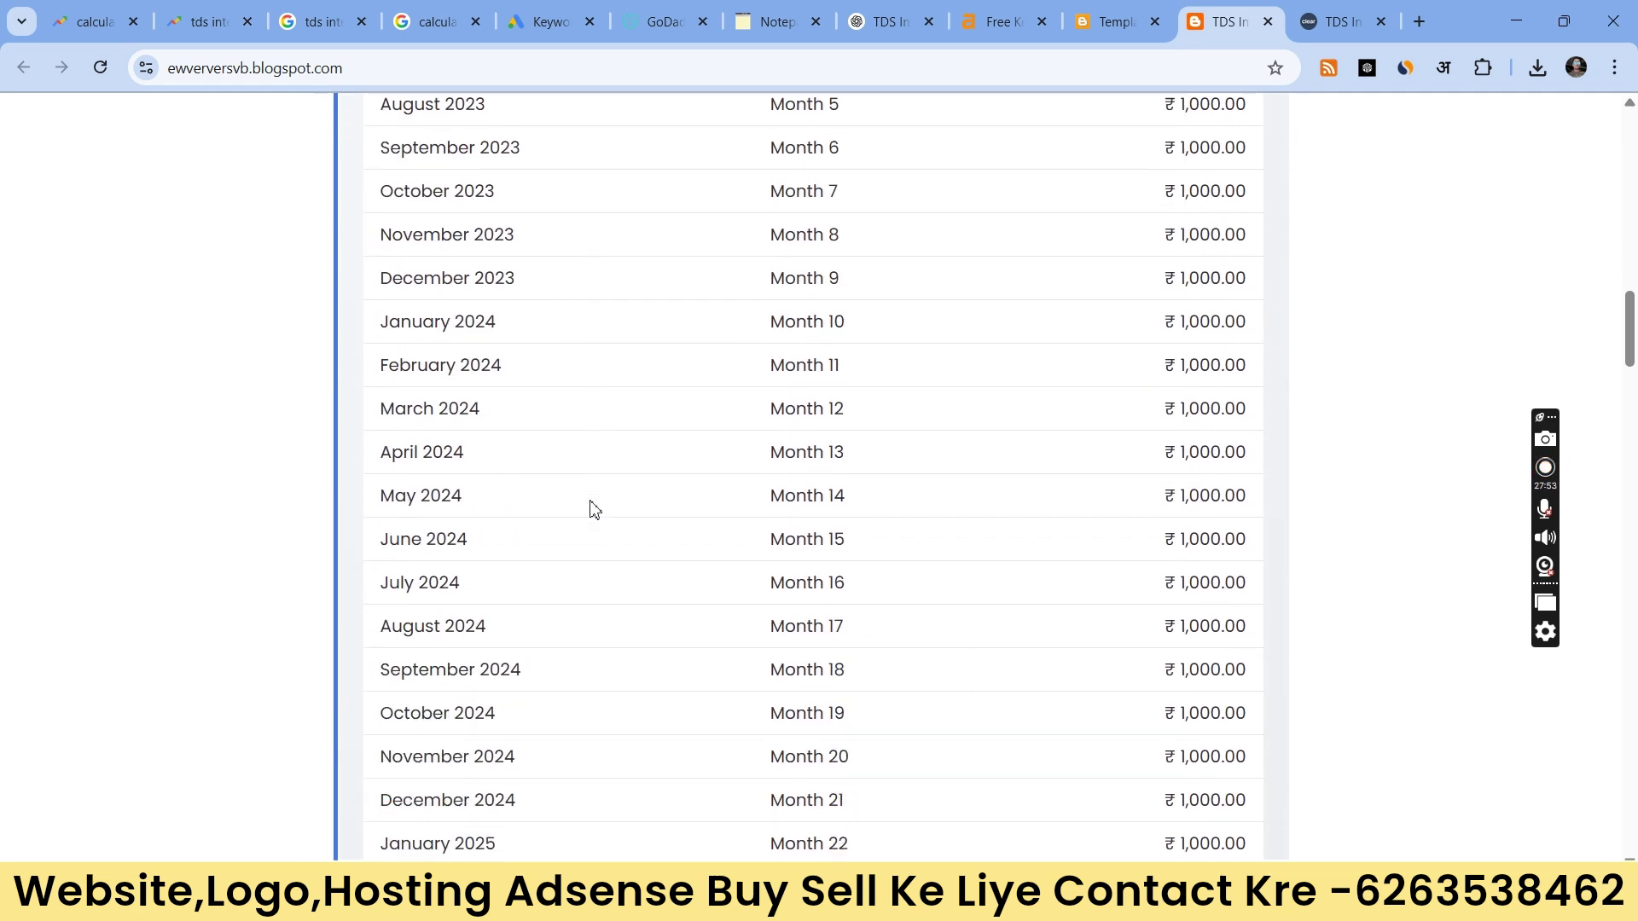
pyautogui.scroll(-7, 595, 508)
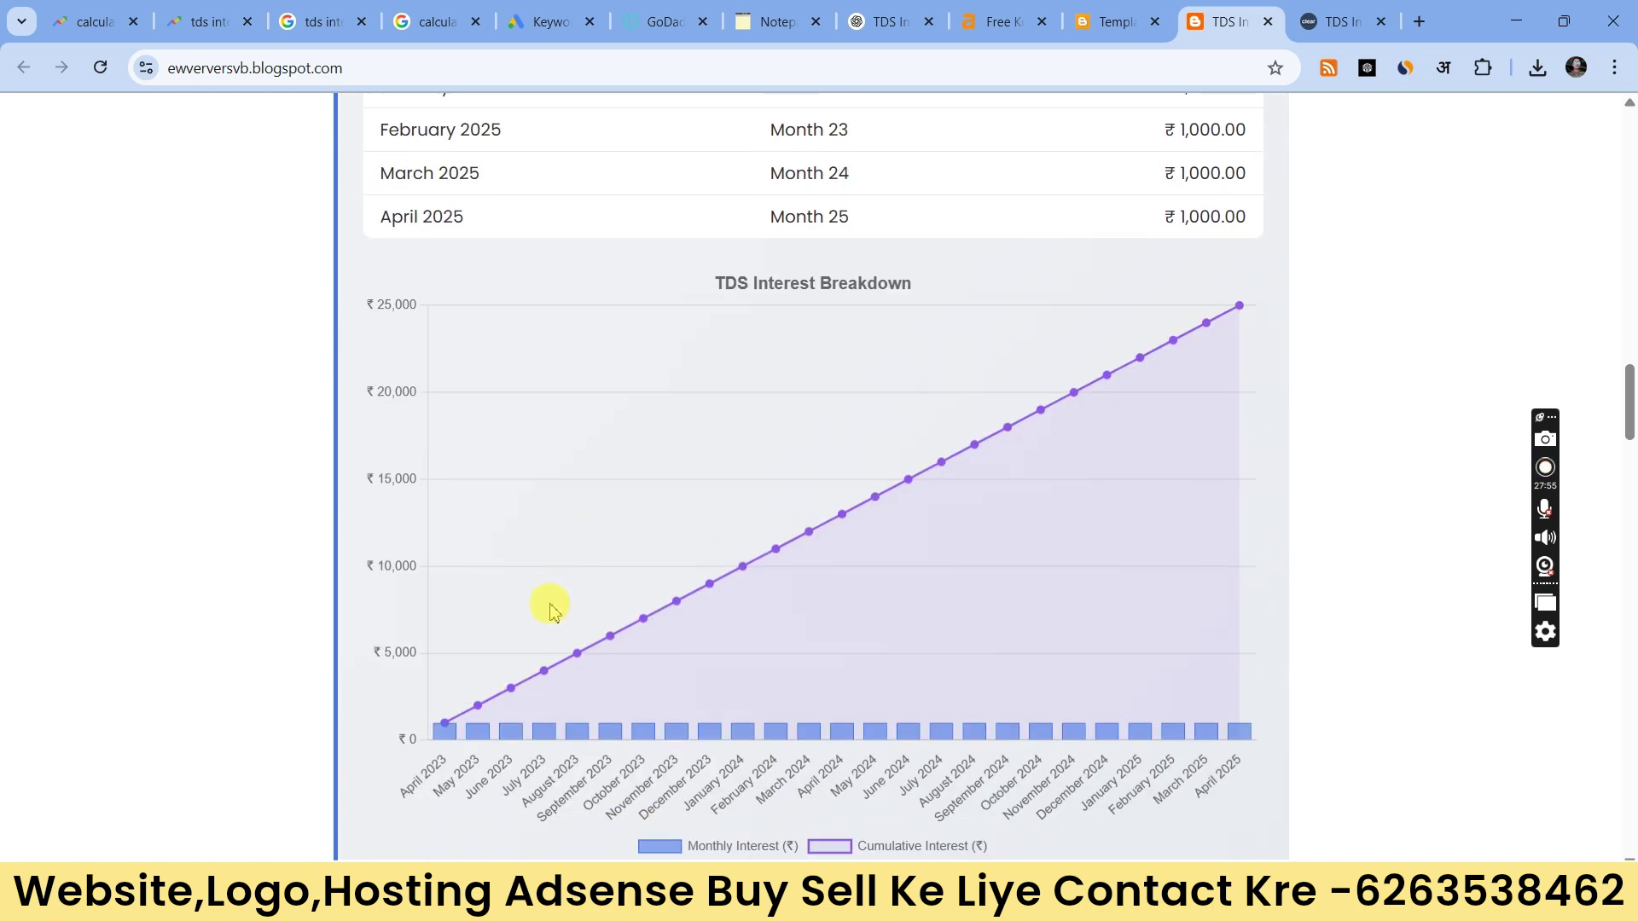
pyautogui.scroll(-6, 1075, 401)
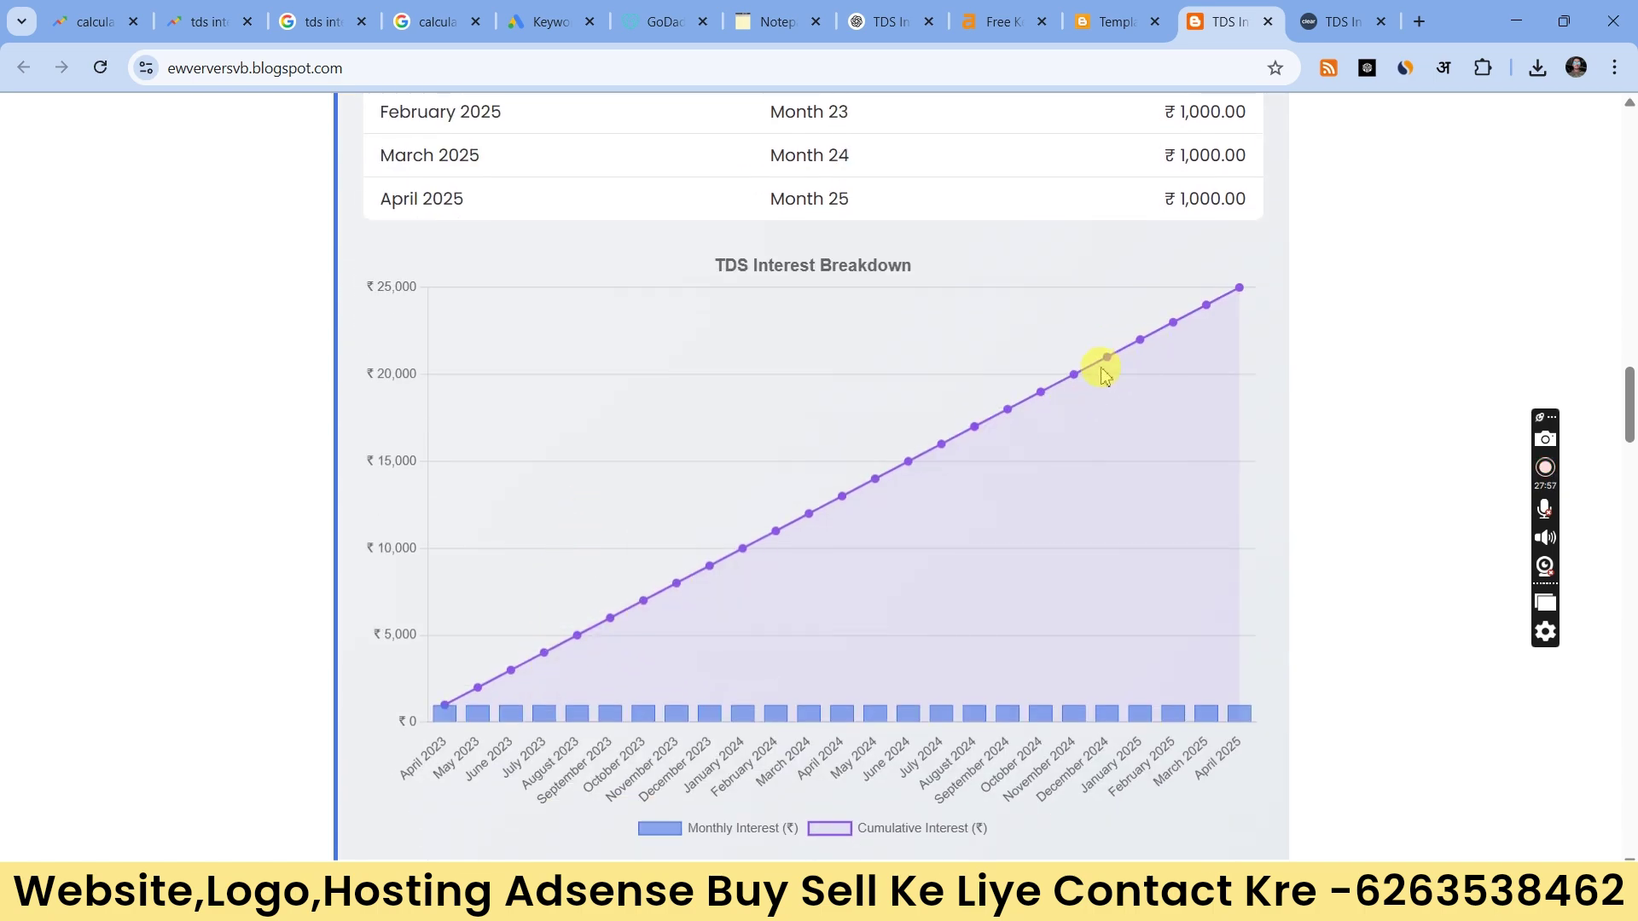
# Step: Look through the article sections and Frequently Asked Questions below the calculator's results, down to the page footer
pyautogui.scroll(-11, 1036, 399)
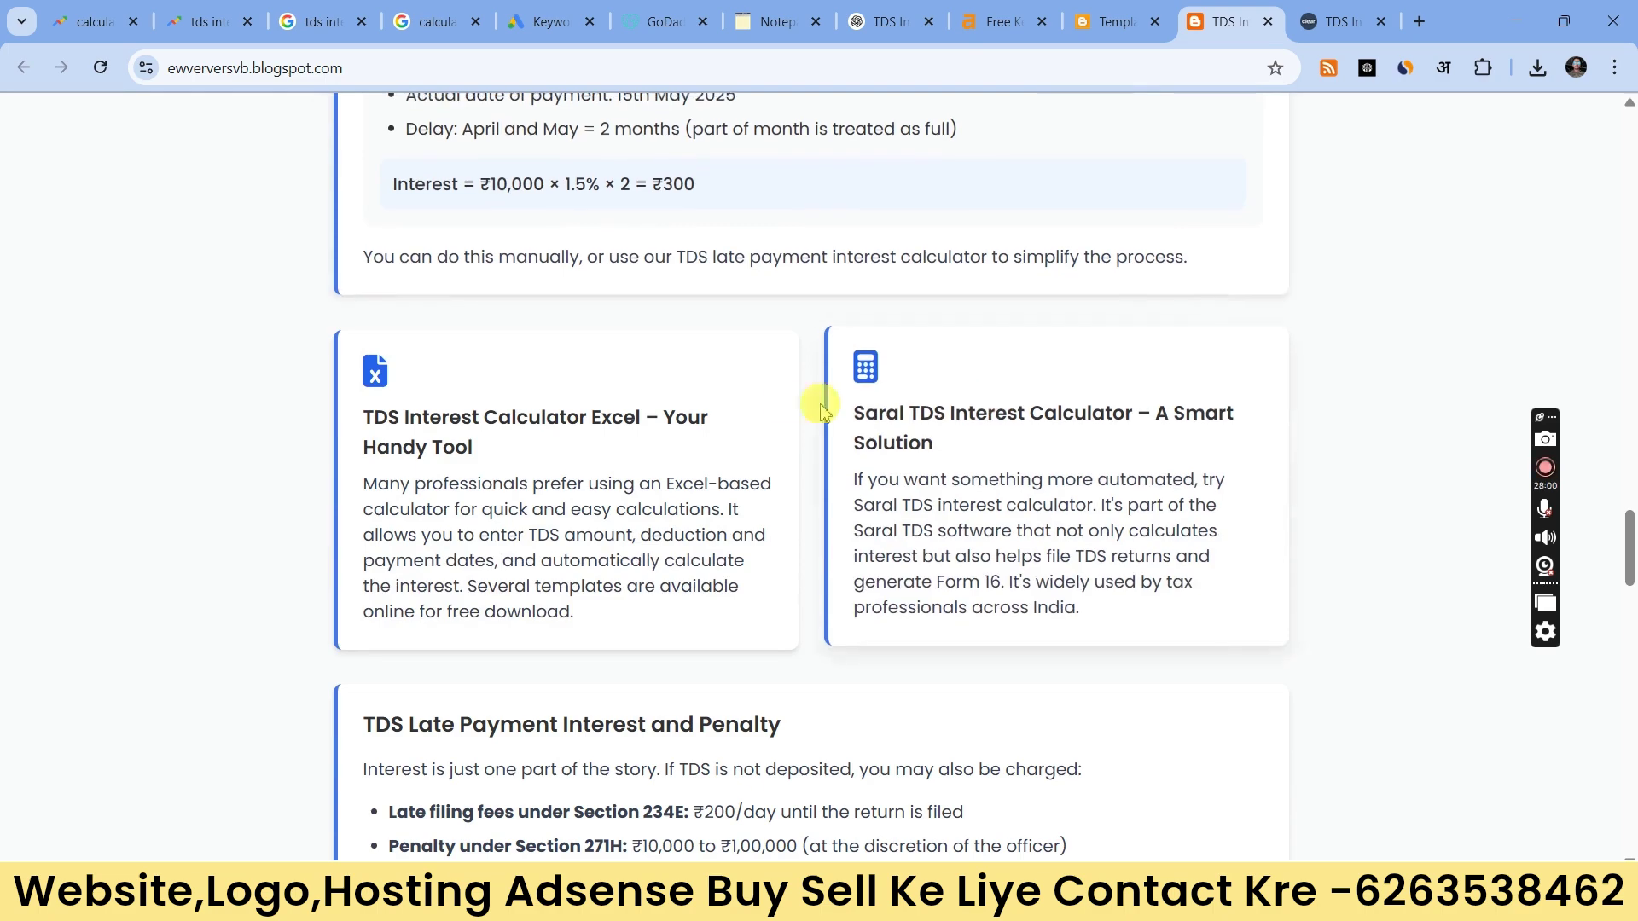
pyautogui.scroll(-12, 904, 650)
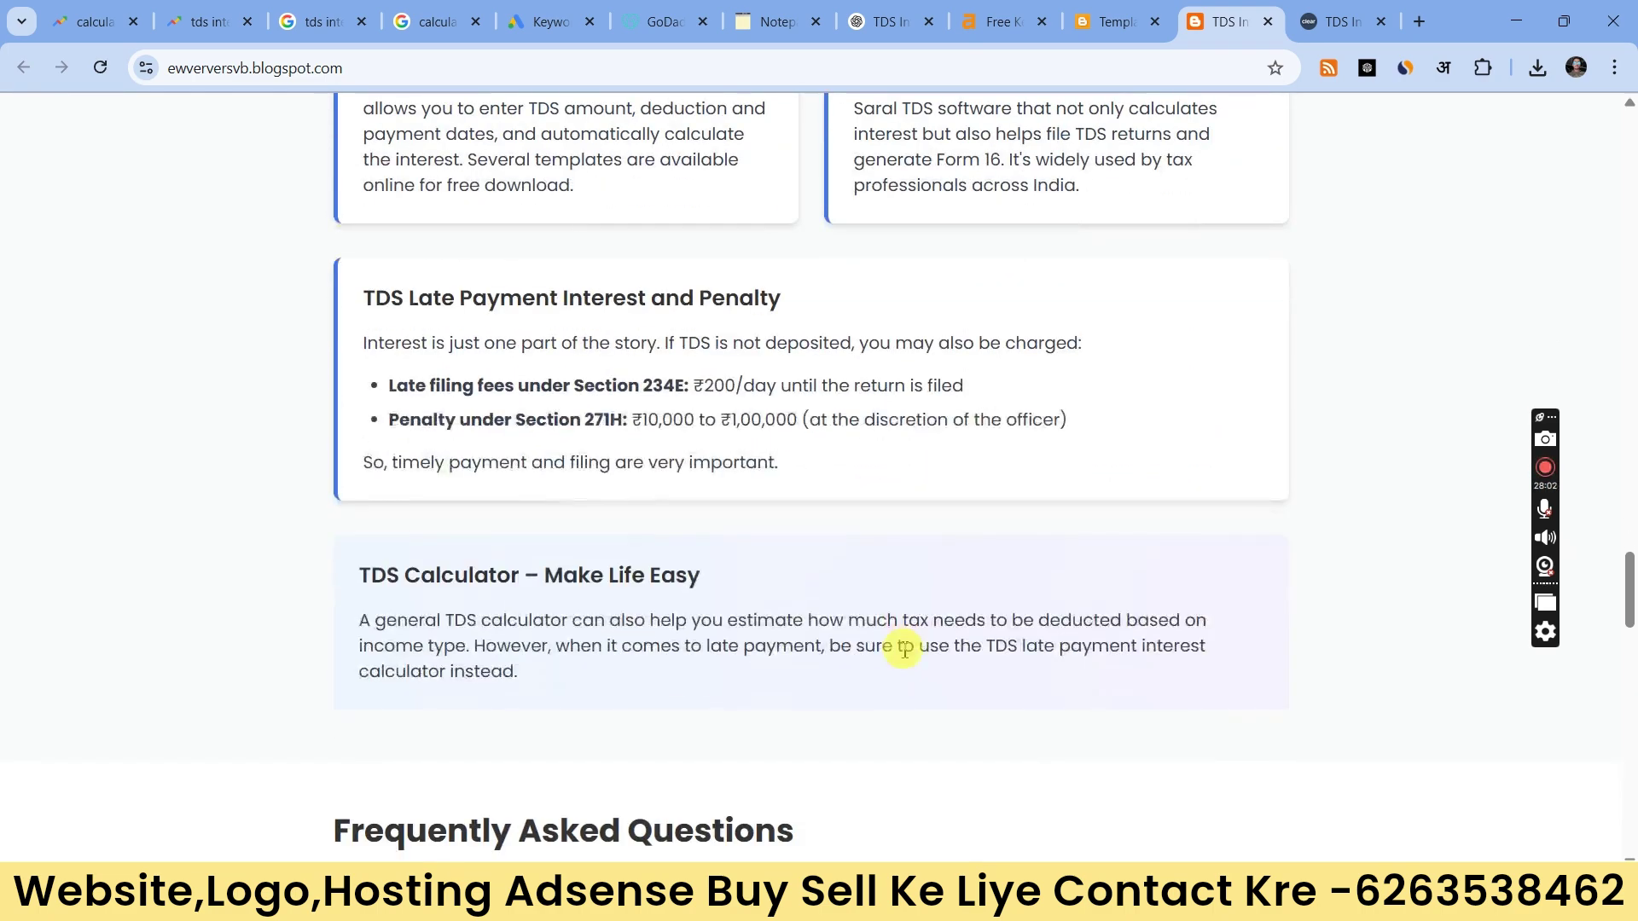
pyautogui.scroll(-19, 904, 650)
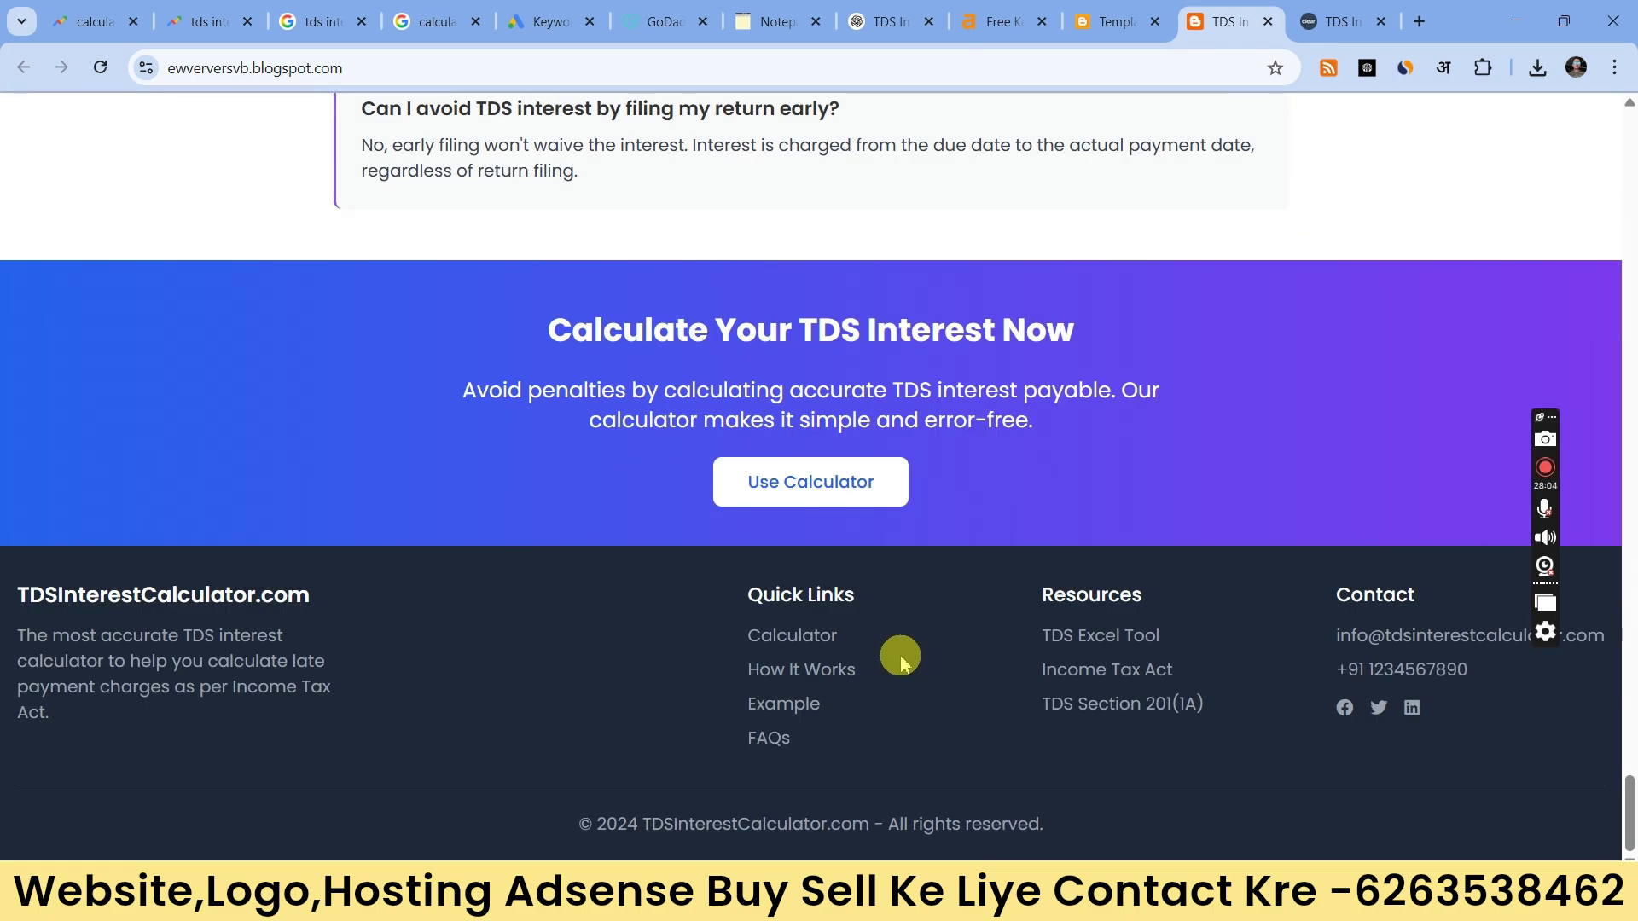